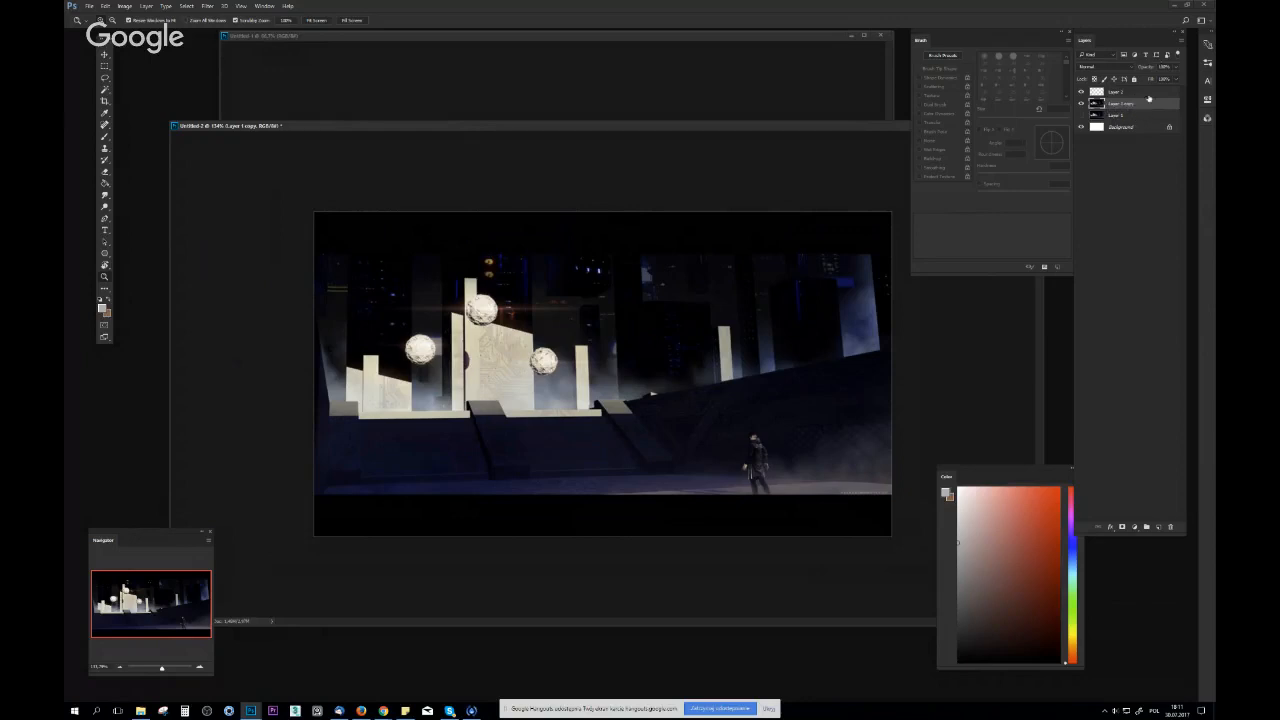
Select the topmost layer and resize the image to a width of 3000 pixels
left_click(1145, 92)
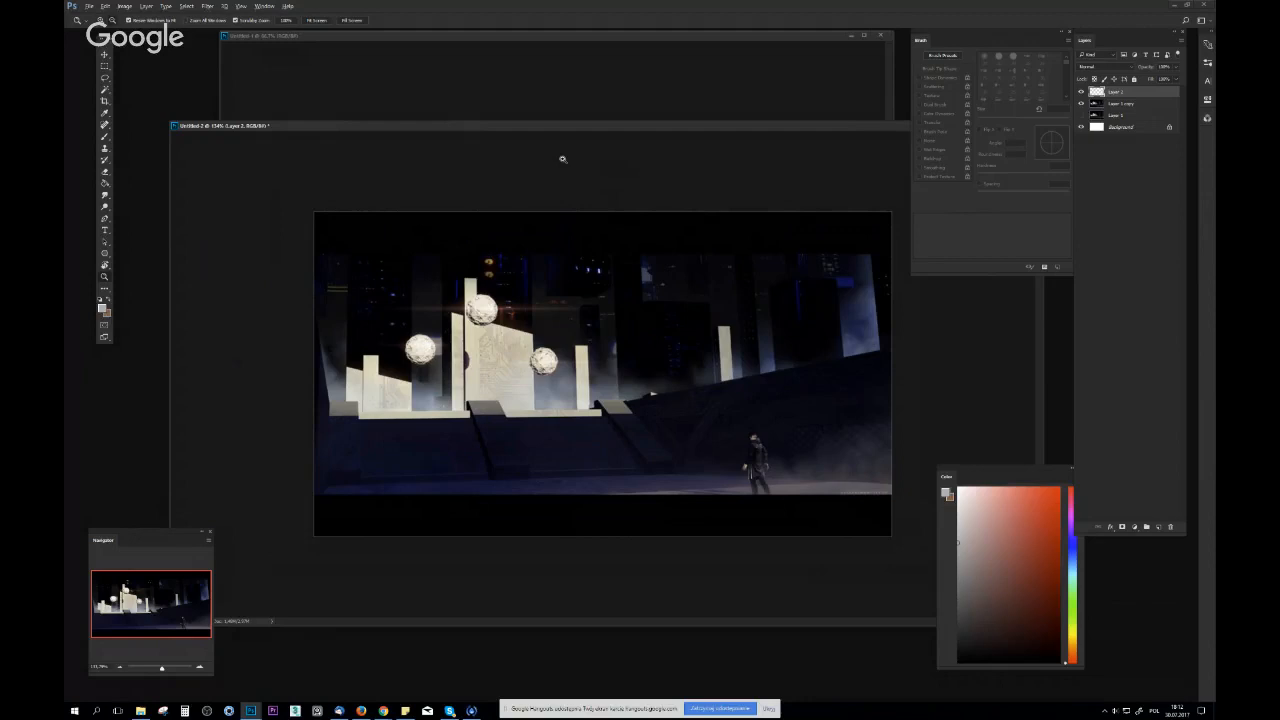
key("ctrl+alt+i")
key("Escape")
left_click(124, 5)
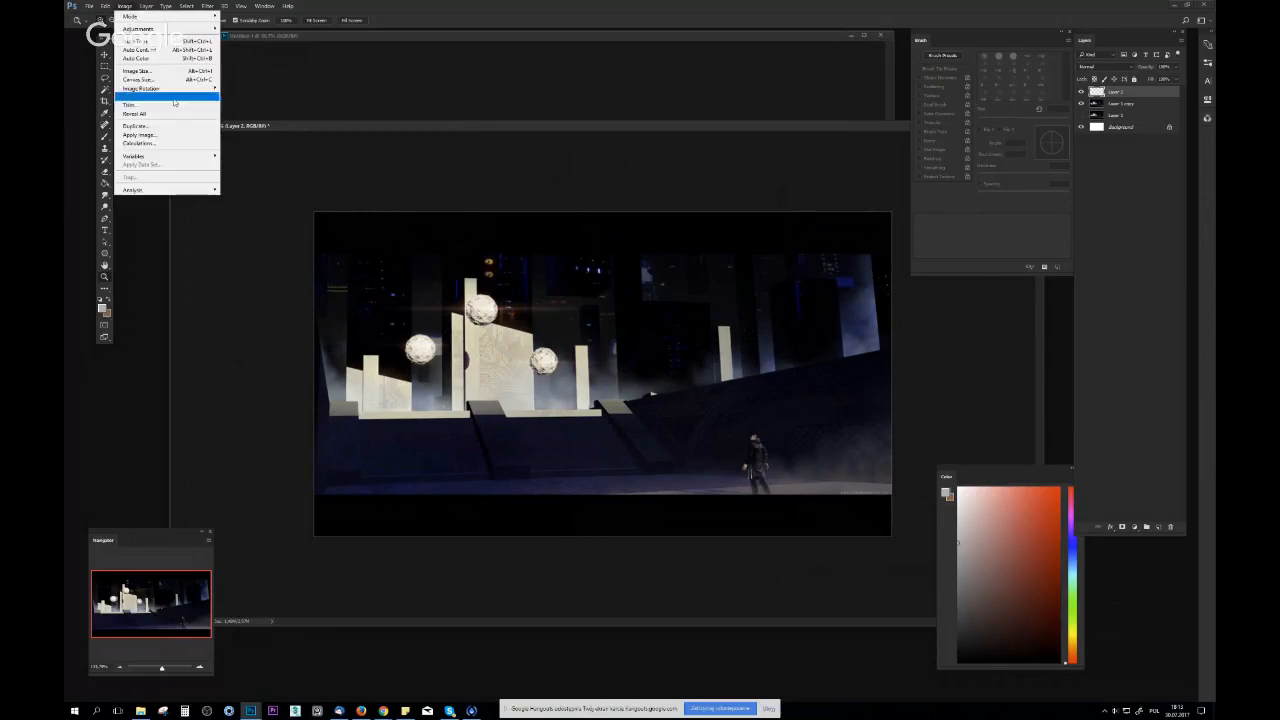
left_click(165, 71)
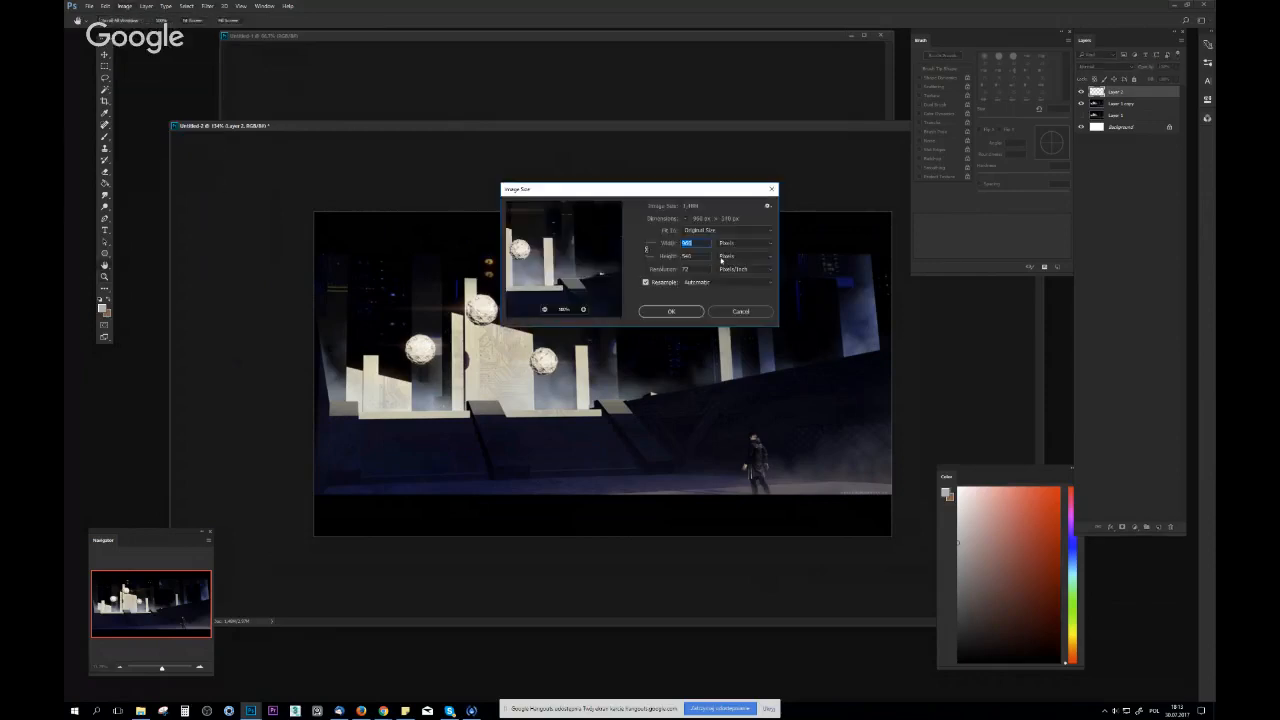
type("3000")
key("Return")
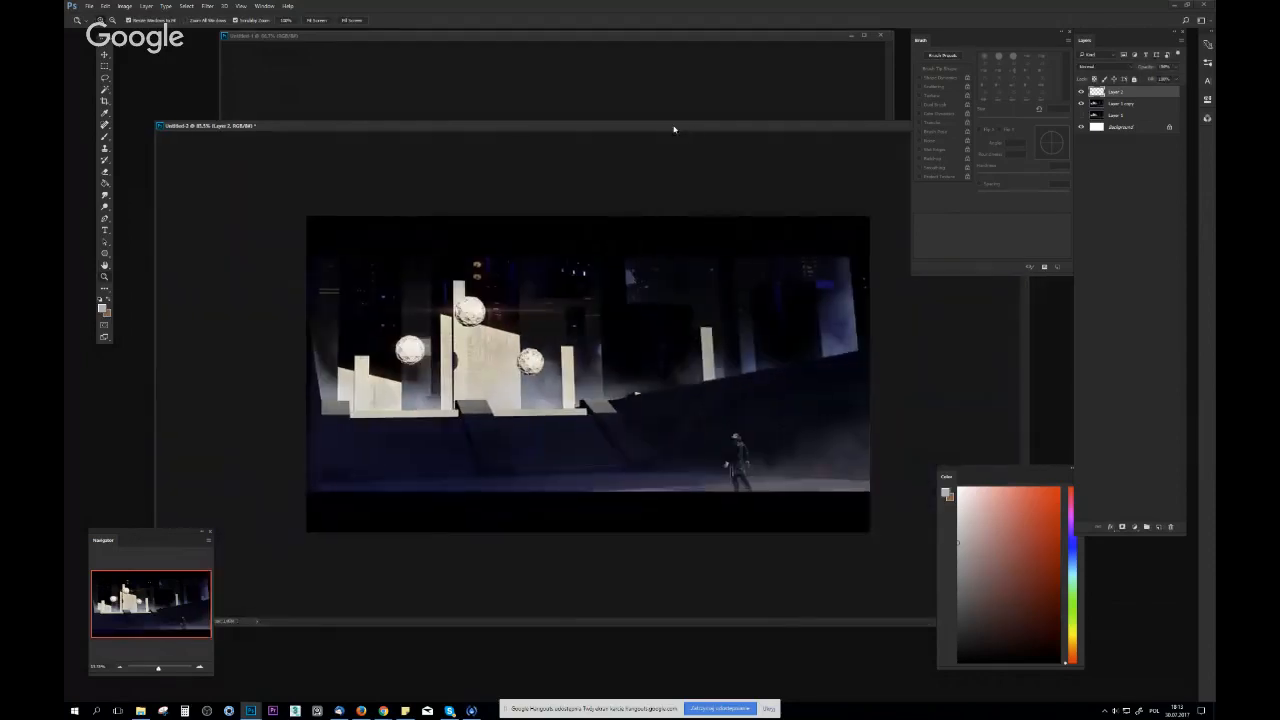
left_click_drag(674, 129, 645, 132)
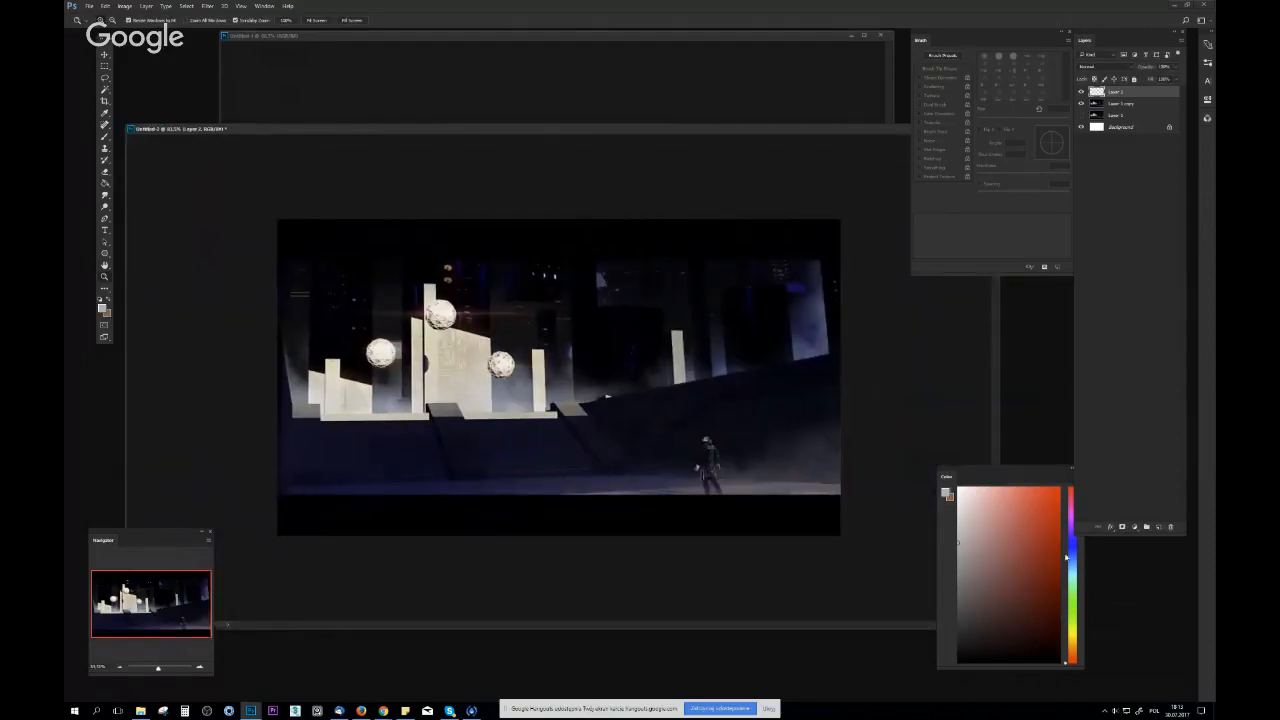
Add a new empty layer at the top of the layer stack
left_click(1159, 527)
left_click_drag(478, 249, 491, 248)
key("m")
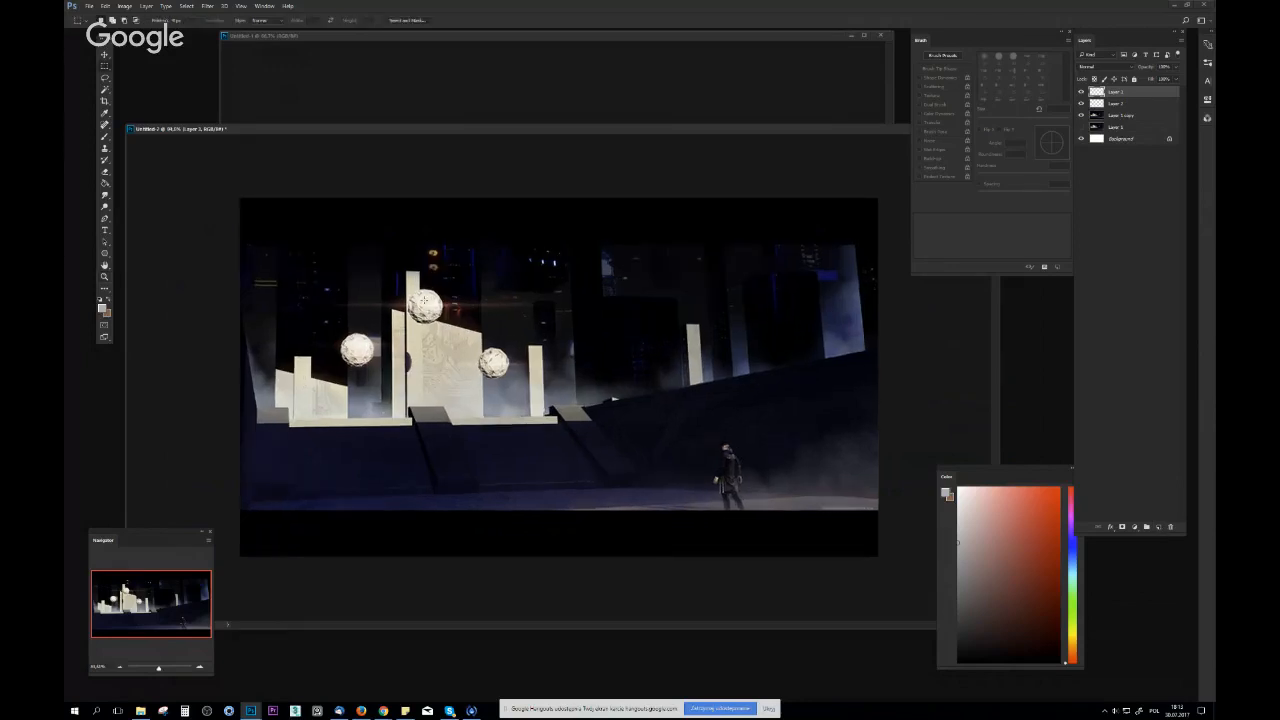
Select the highest sphere with an elliptical marquee and copy it from Layer 1 copy onto its own layer
mouse_move(440, 292)
left_mouse_down()
mouse_move(388, 335)
mouse_move(396, 316)
mouse_move(438, 314)
left_mouse_up()
key("ctrl+j")
key("Return")
left_click(1122, 115)
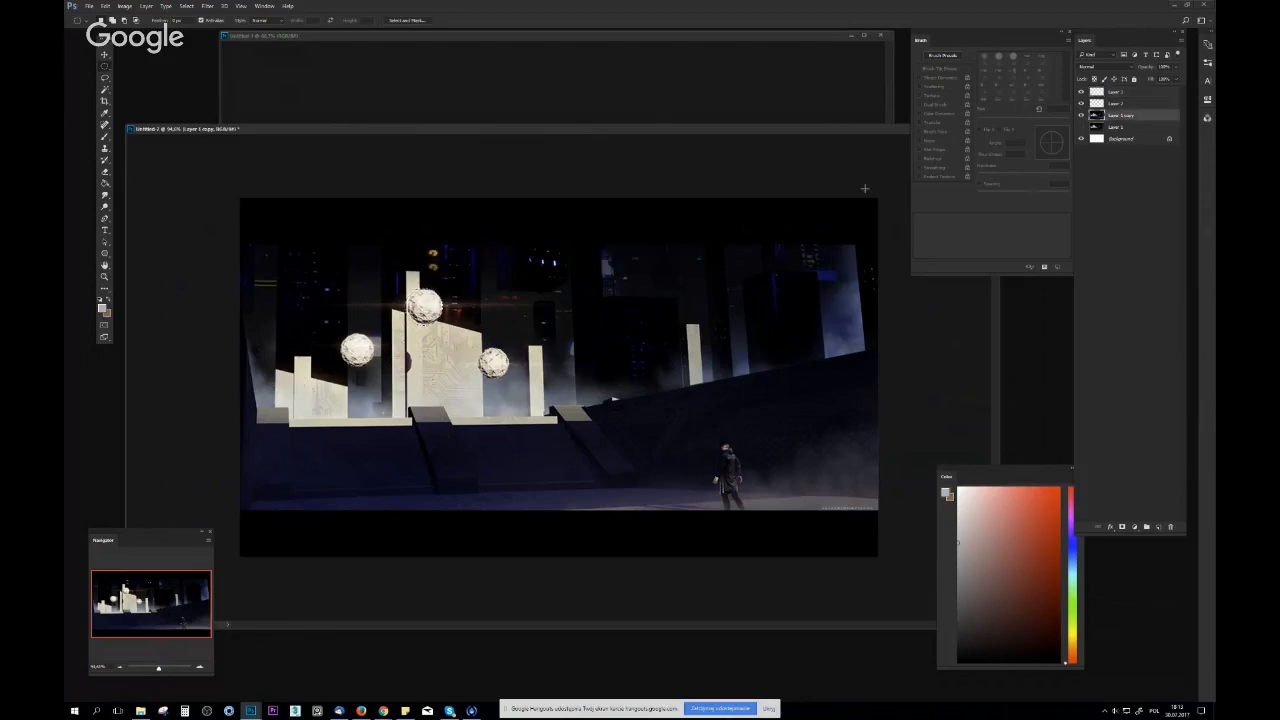
right_click(431, 298)
left_click(465, 372)
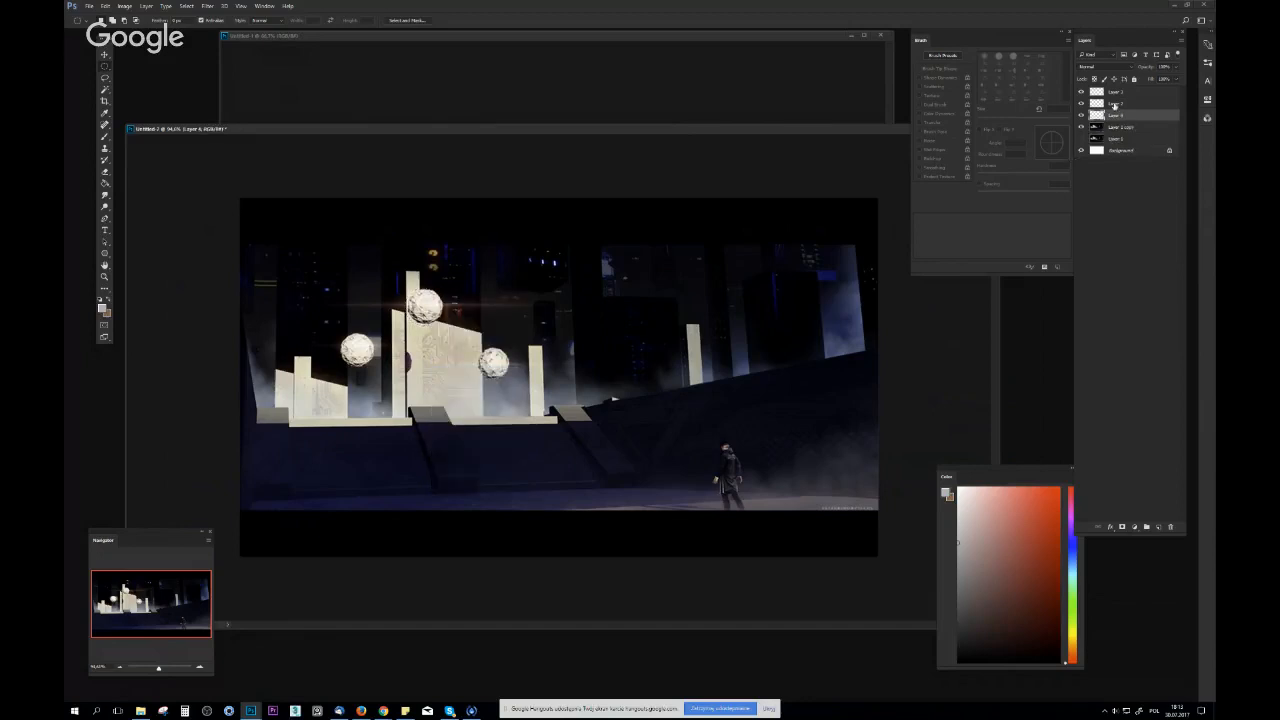
Enlarge the copied sphere to about three times its size and place it above the central building
key("ctrl+t")
left_click_drag(442, 289, 485, 271)
key("Return")
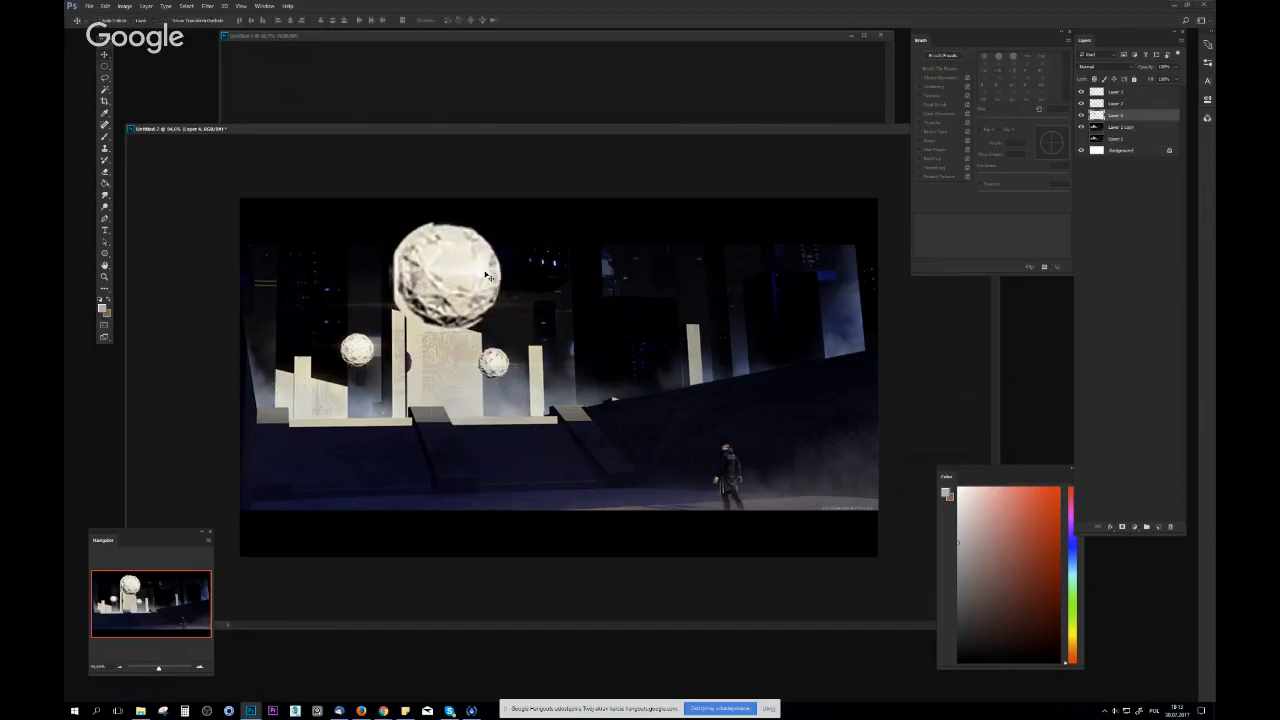
Trim the rough edge of the enlarged sphere into a cleaner circle with a small hard eraser
key("b")
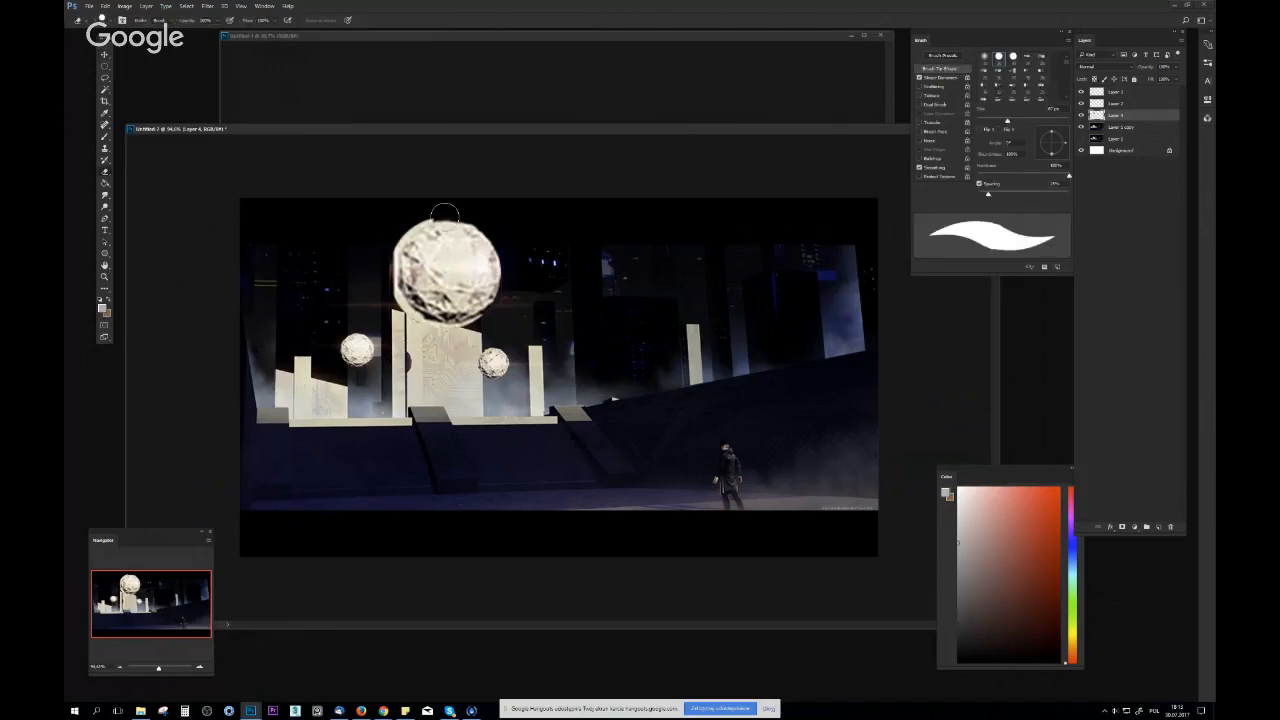
key("bracketleft")
key("bracketleft")
key("bracketleft")
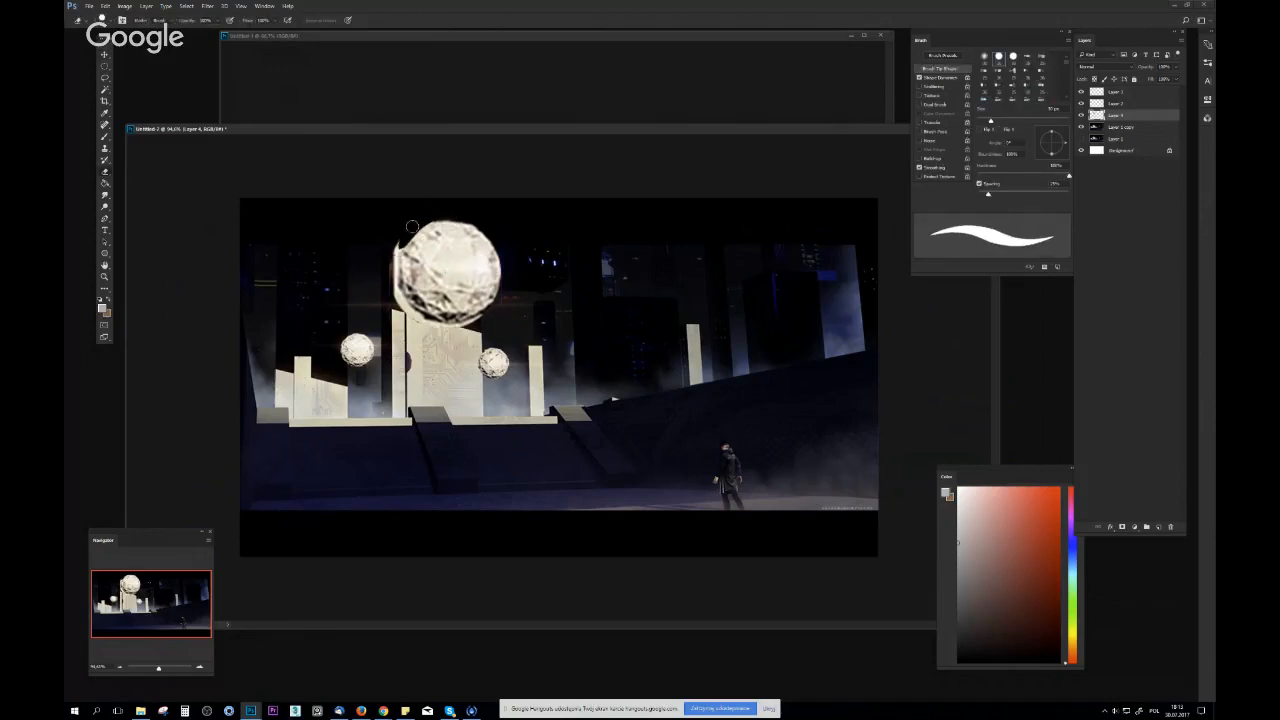
key("ctrl+z")
mouse_move(411, 224)
left_mouse_down()
mouse_move(394, 288)
mouse_move(414, 316)
mouse_move(432, 327)
mouse_move(496, 308)
left_mouse_up()
key("ctrl+z")
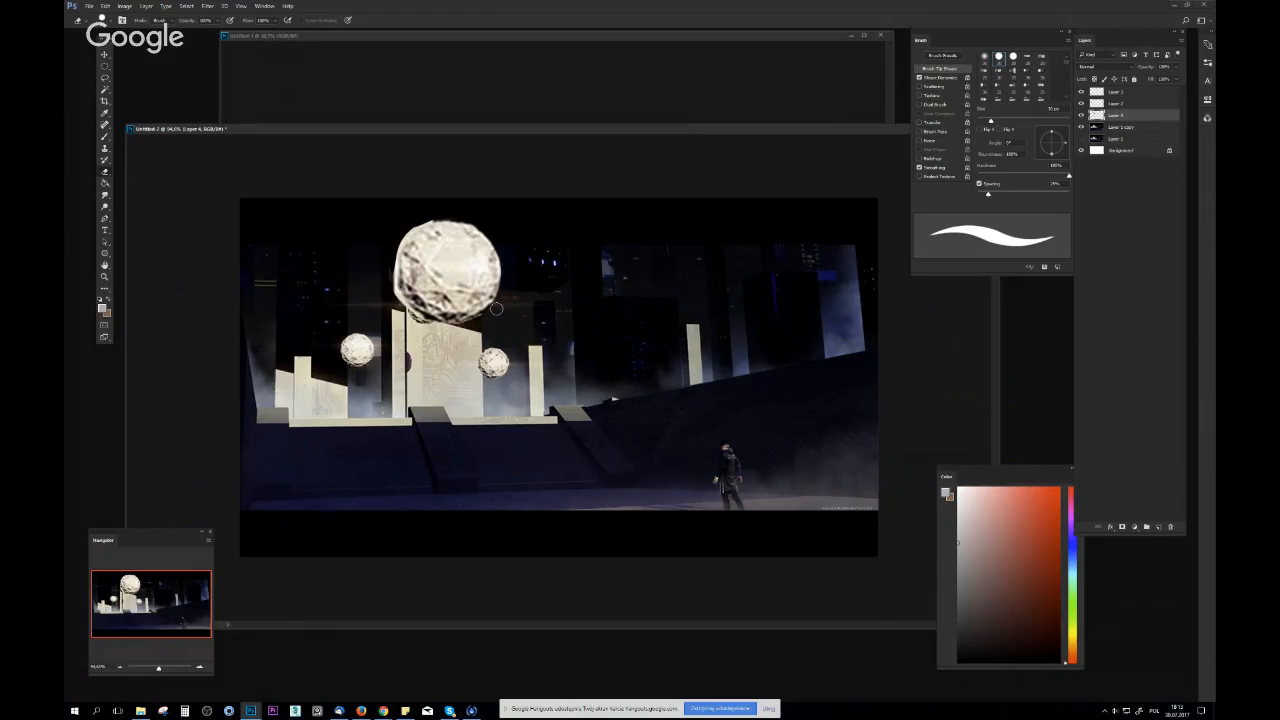
Flip the canvas horizontally
left_click_drag(574, 314, 515, 316)
key("F2")
left_click_drag(718, 363, 774, 295)
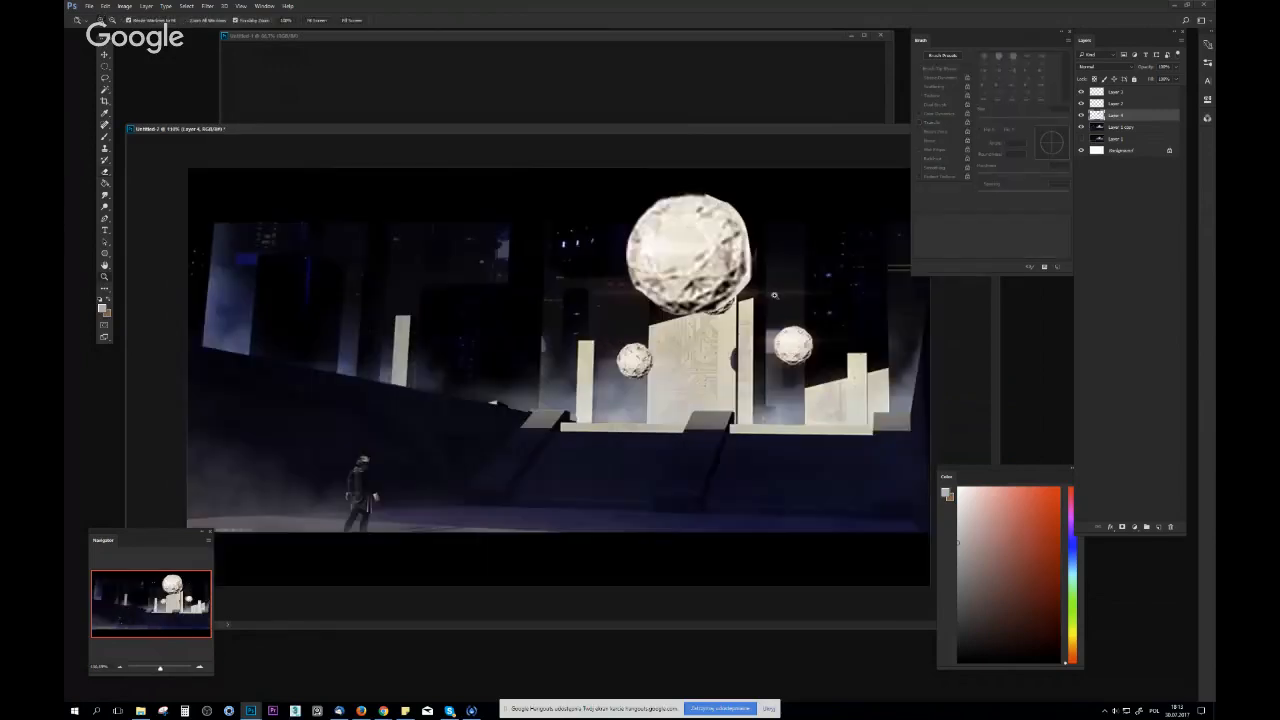
Shade the enlarged sphere with a soft round brush using dark blue and beige sampled from the scene, with its layer's transparency locked
left_click(757, 451, "alt")
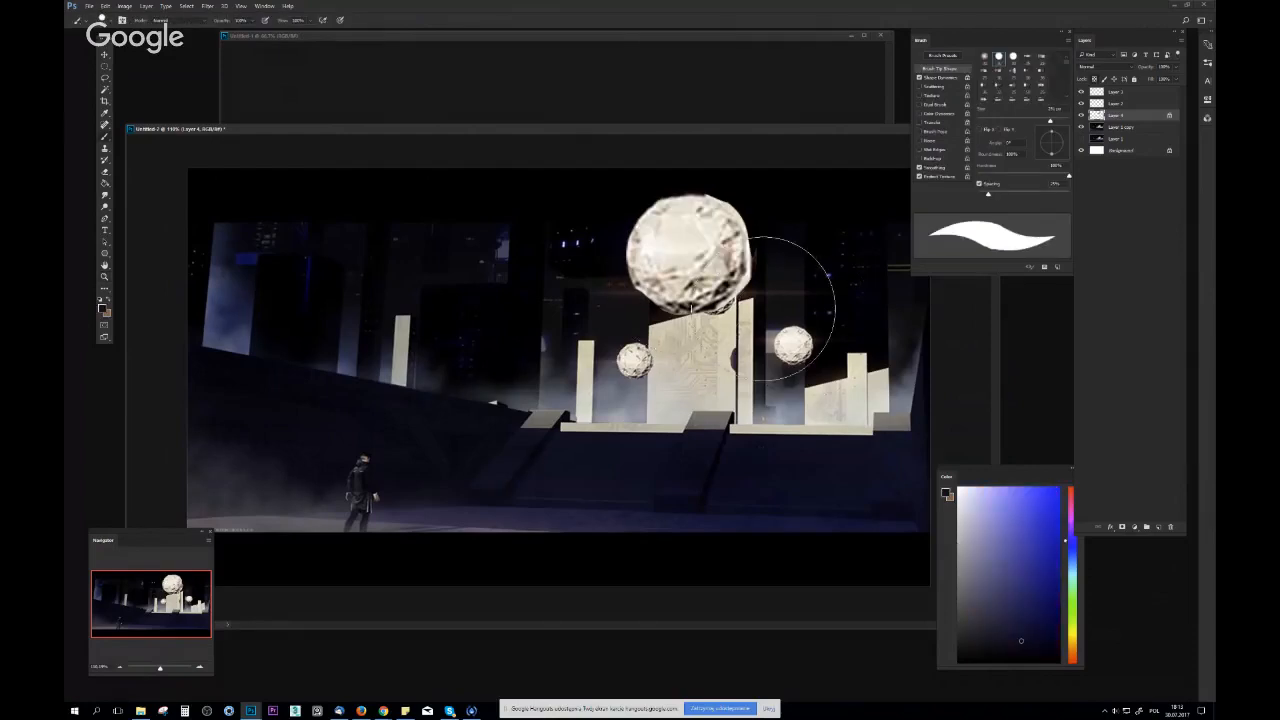
right_click(764, 309)
left_click(657, 398)
left_click(817, 166)
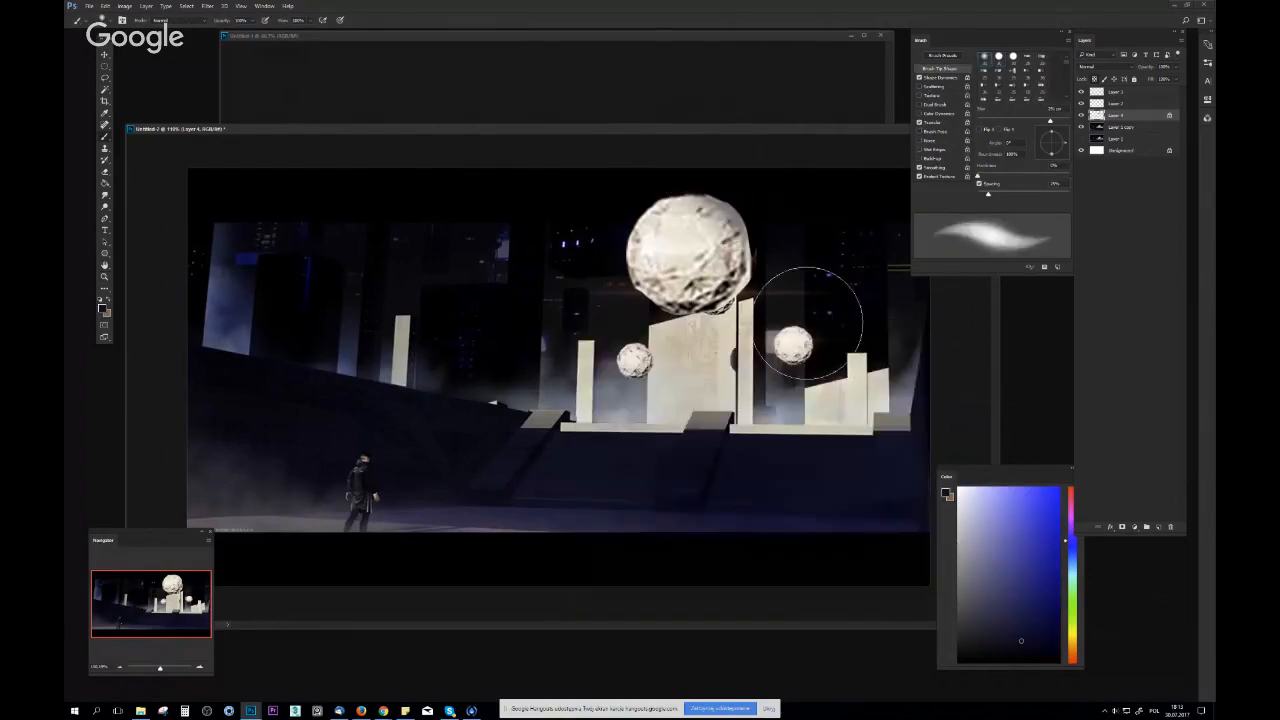
left_click(670, 262, "alt")
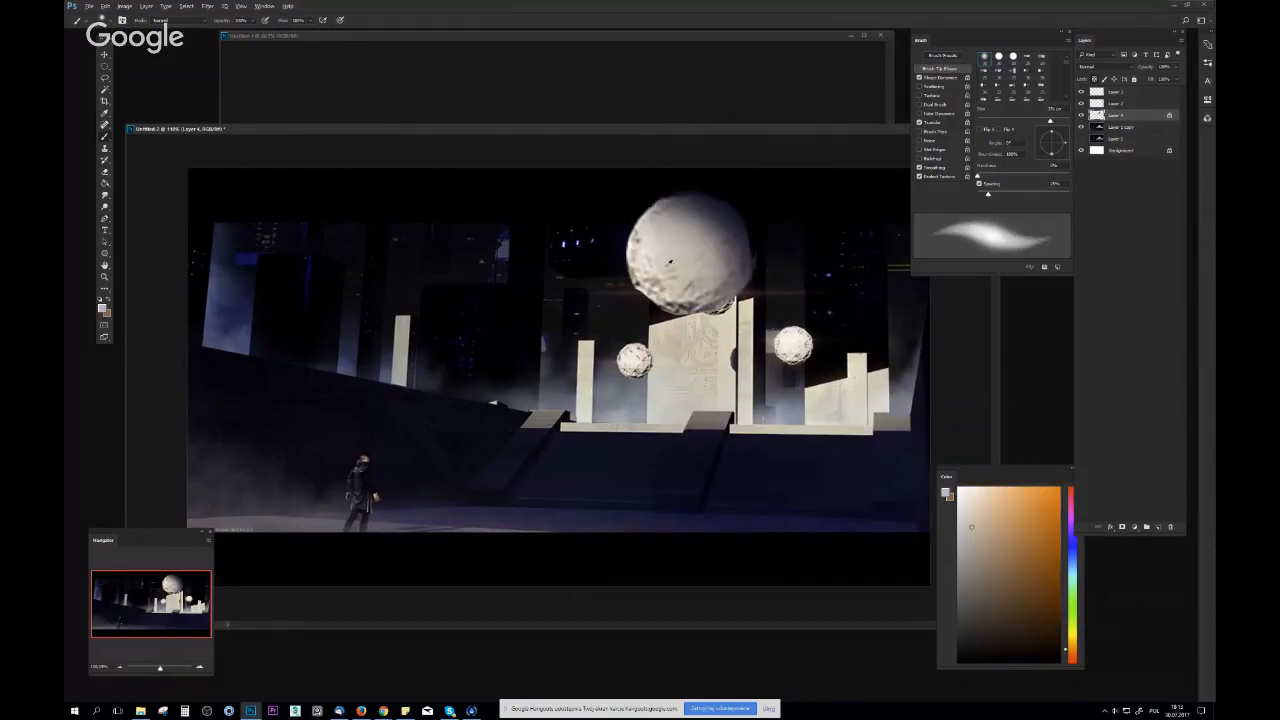
left_click(727, 355, "alt")
left_click_drag(622, 215, 682, 218)
left_click_drag(794, 284, 742, 319)
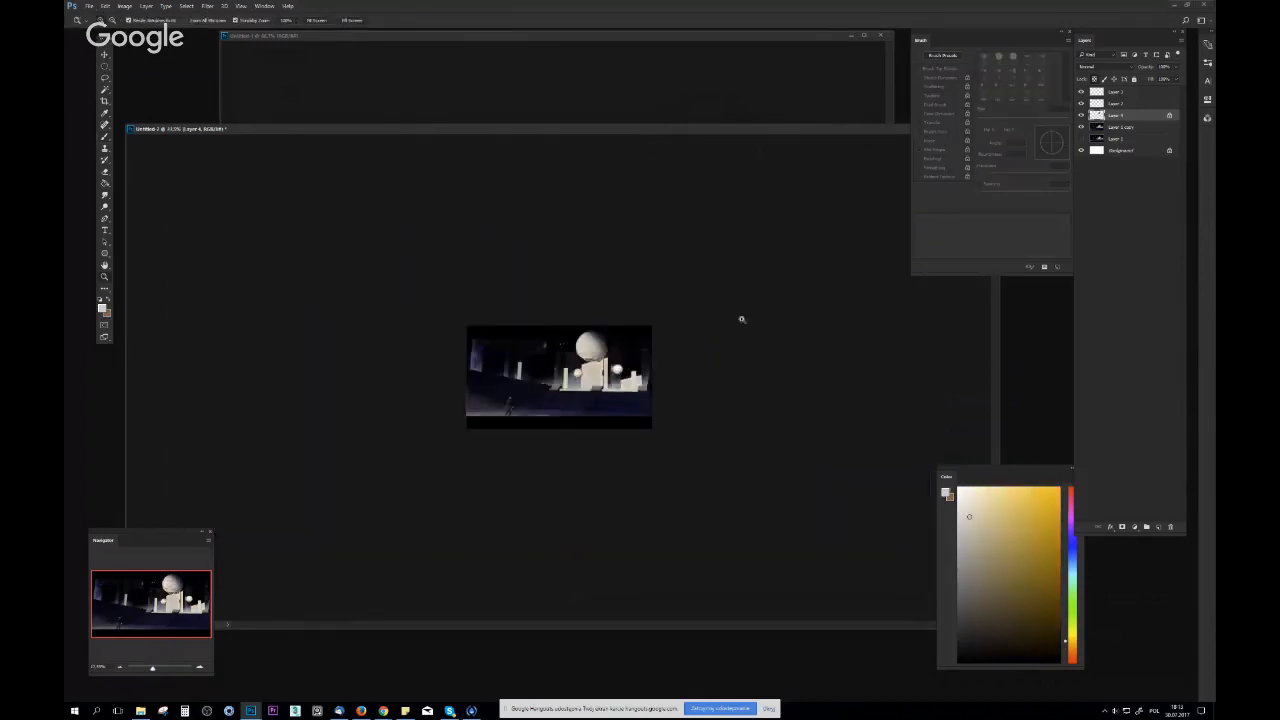
Flip the canvas back and compare the scene with the enlarged sphere's layer hidden and shown
key("ctrl+shift+h")
mouse_move(508, 350)
left_mouse_down()
mouse_move(541, 350)
mouse_move(505, 305)
mouse_move(475, 333)
mouse_move(520, 300)
mouse_move(559, 304)
left_mouse_up()
left_click(1147, 129)
key("ctrl+plus")
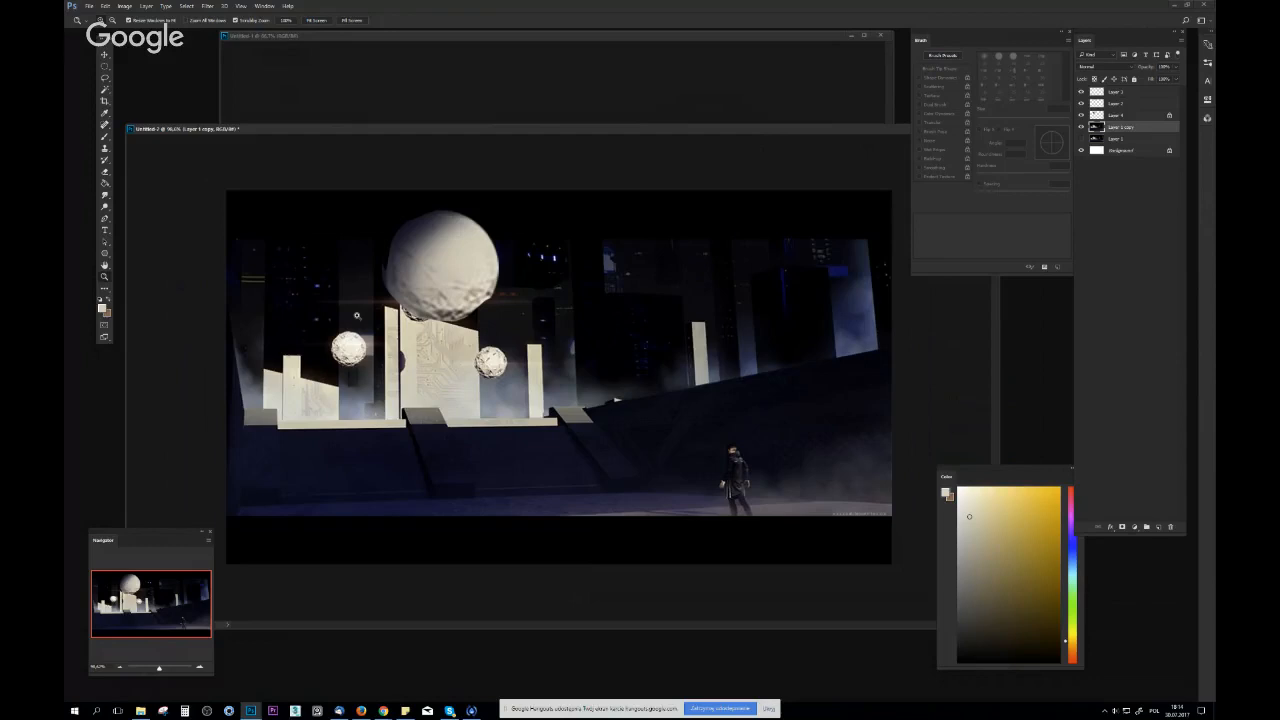
left_click(1081, 115)
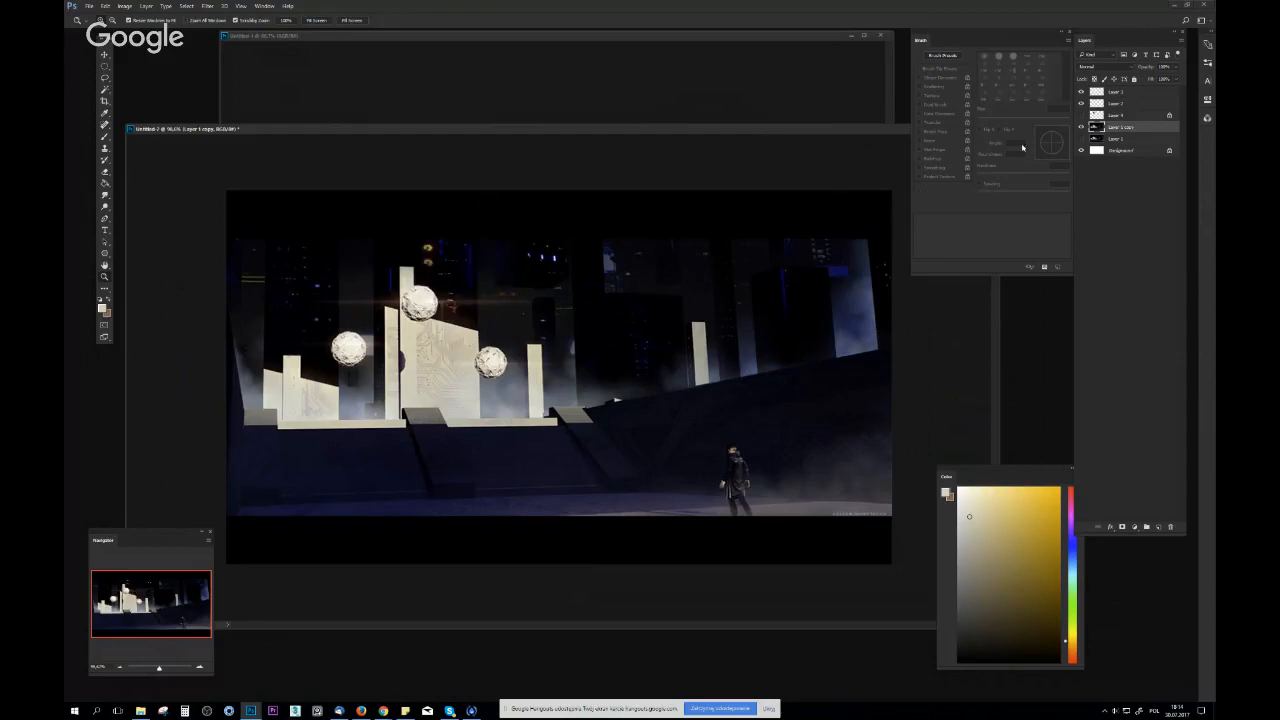
left_click(1080, 115)
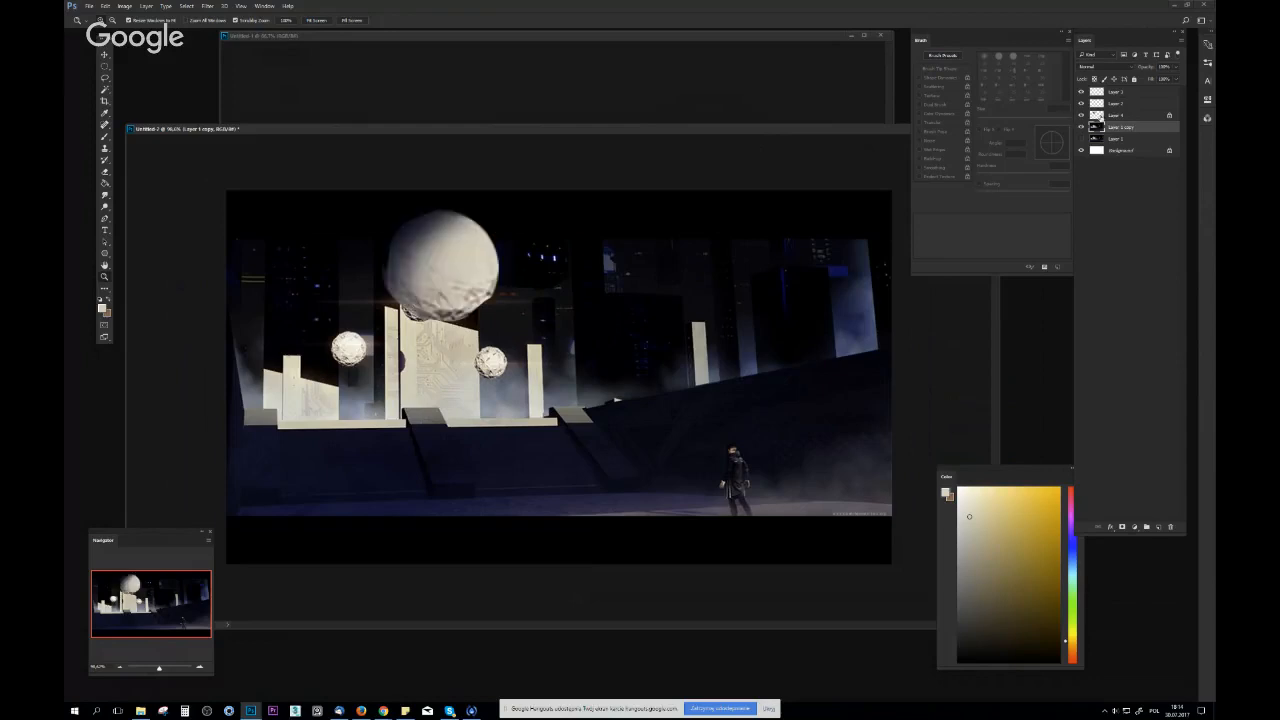
Pick a lighter beige and brush it softly over the shaded part of the enlarged sphere on Layer 4
left_click(1110, 118)
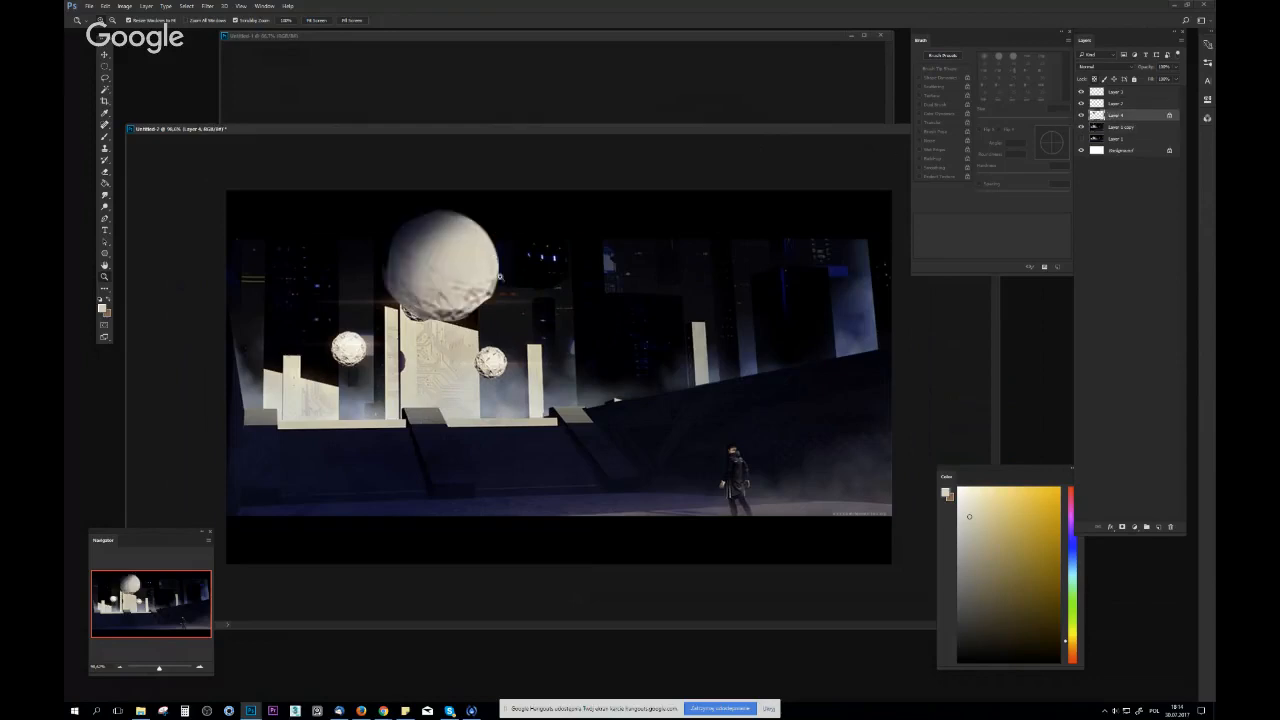
key("b")
left_click(102, 308)
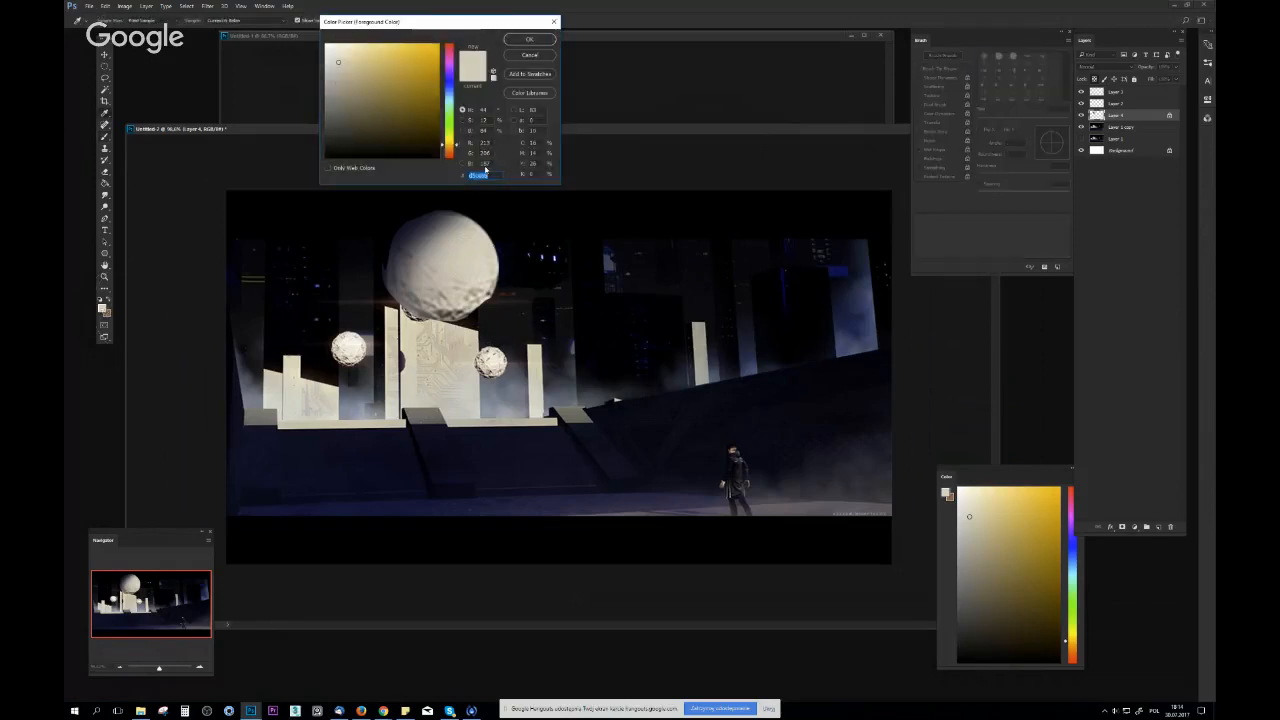
left_click(531, 40)
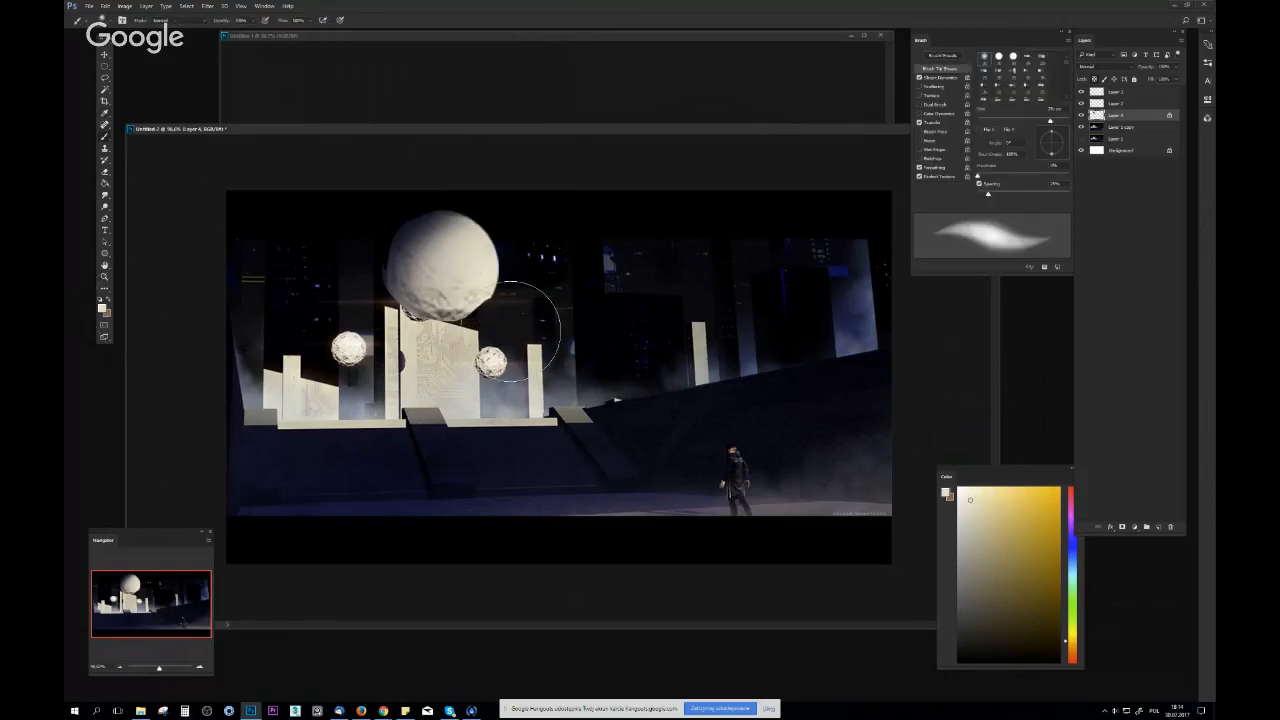
mouse_move(534, 341)
left_mouse_down()
mouse_move(513, 332)
mouse_move(586, 325)
mouse_move(511, 324)
mouse_move(545, 316)
left_mouse_up()
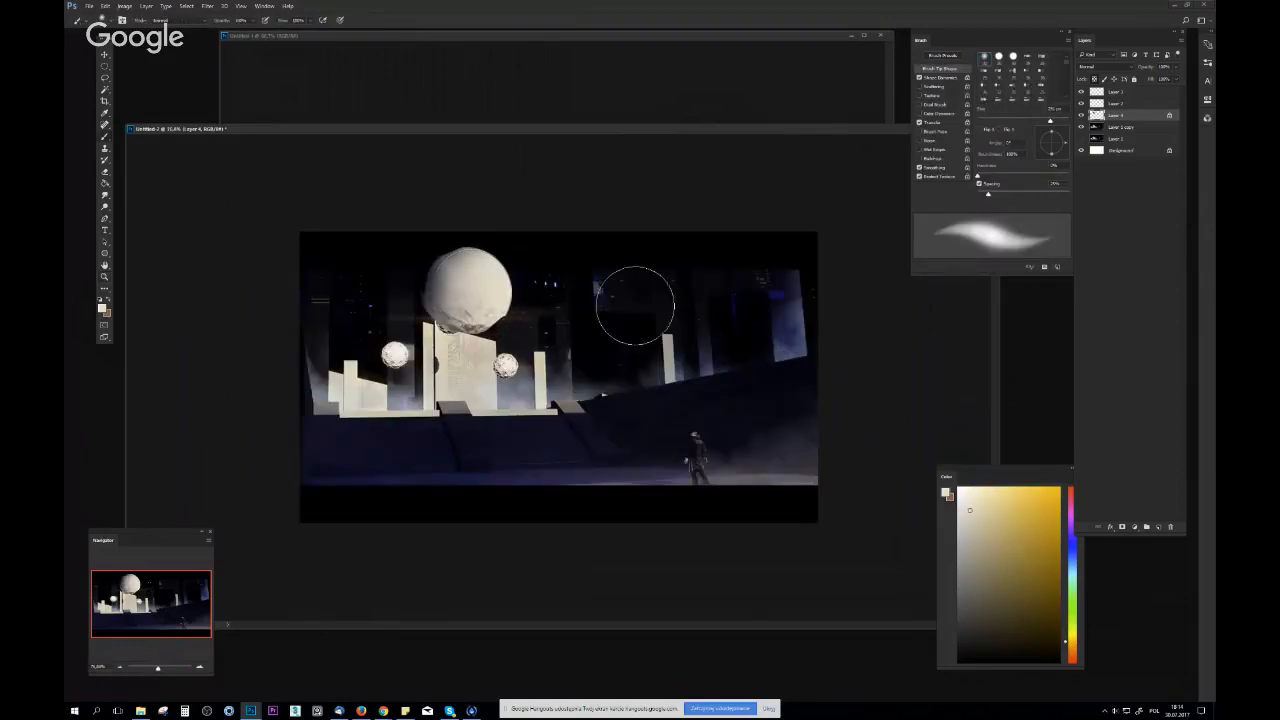
Select the leftmost sphere on Layer 1 copy, enlarge it and move it up toward the image's left edge
left_click(1120, 128)
left_click_drag(311, 296, 345, 342)
key("m")
key("ctrl+t")
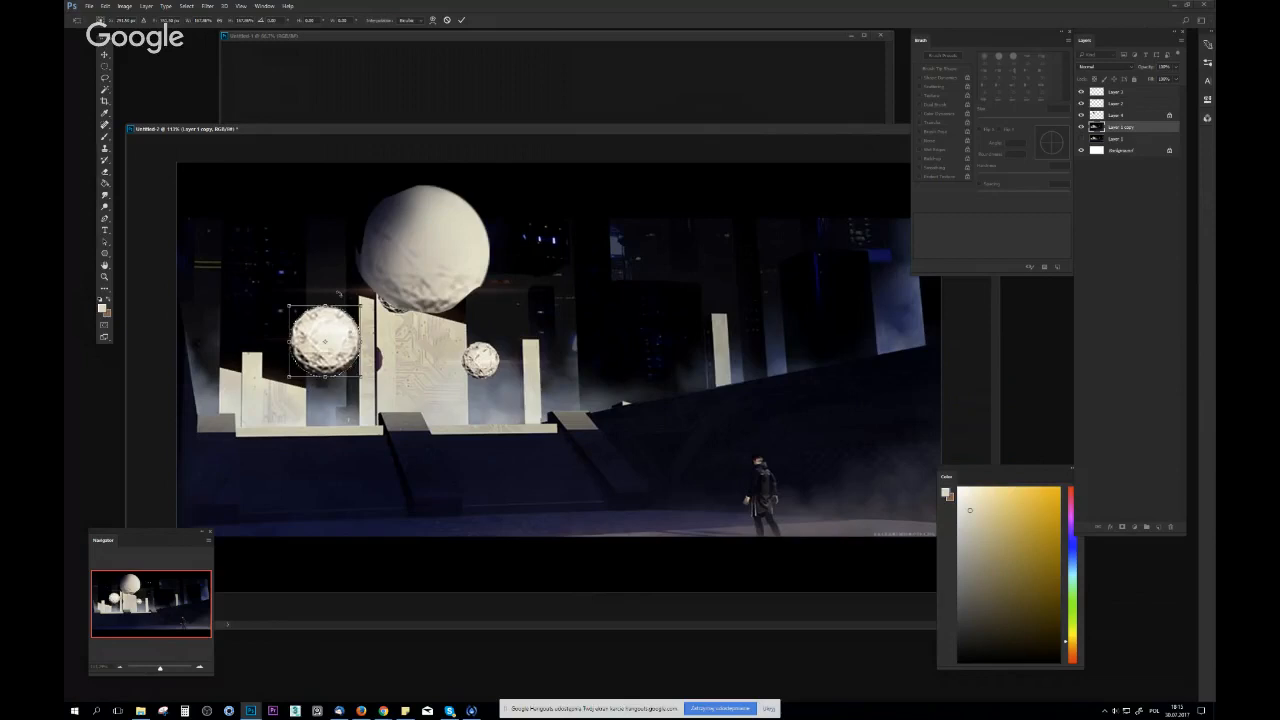
left_click_drag(351, 345, 269, 291)
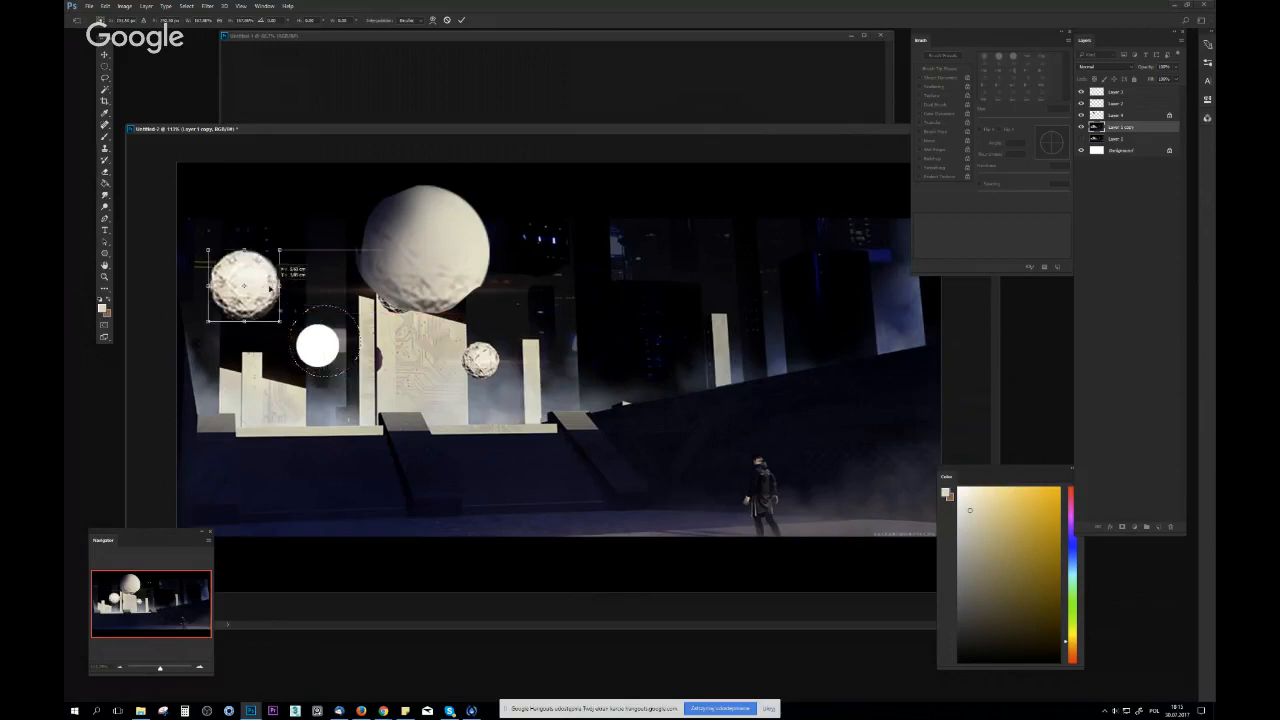
key("Return")
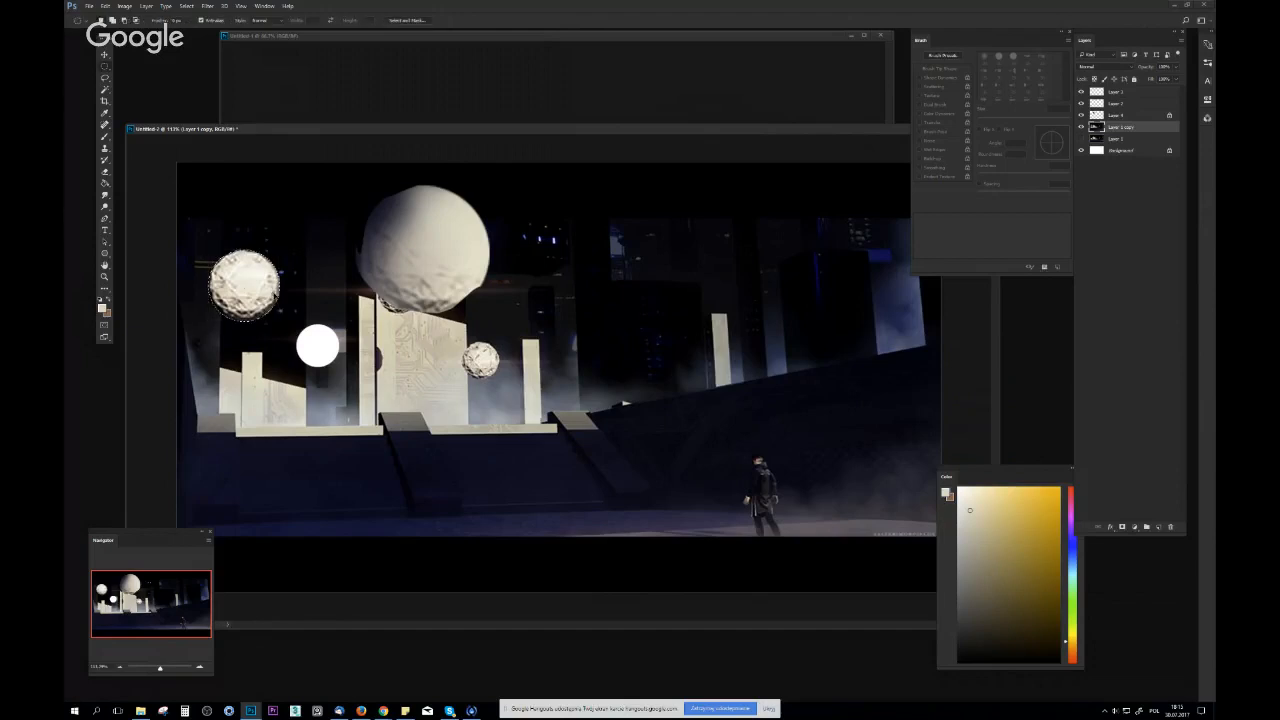
Scatter several shrunken copies of the sphere across the sky and beside the white hole
left_click_drag(262, 298, 337, 357)
key("ctrl+t")
left_click_drag(369, 315, 308, 205)
key("Return")
key("ctrl+t")
key("Return")
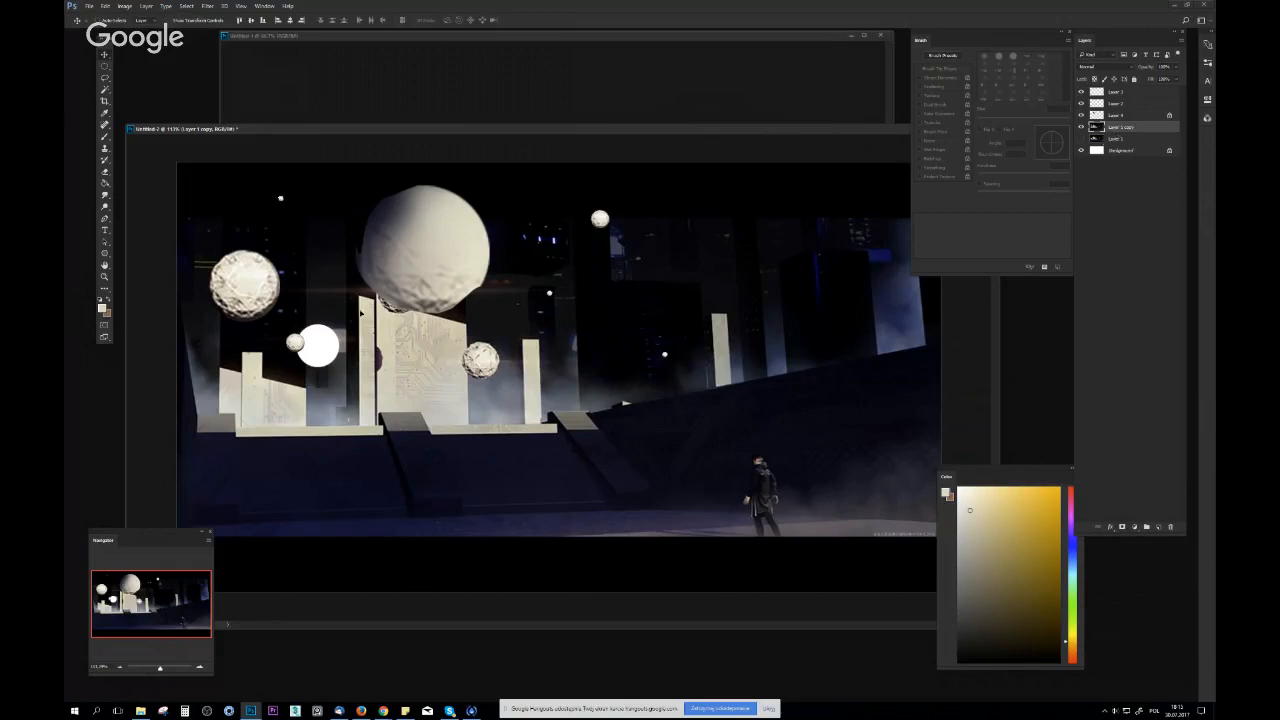
Paint over the white hole beside the small left sphere with sampled dark colours and a hard round brush, and flip the canvas horizontally
key("b")
left_click(339, 319, "alt")
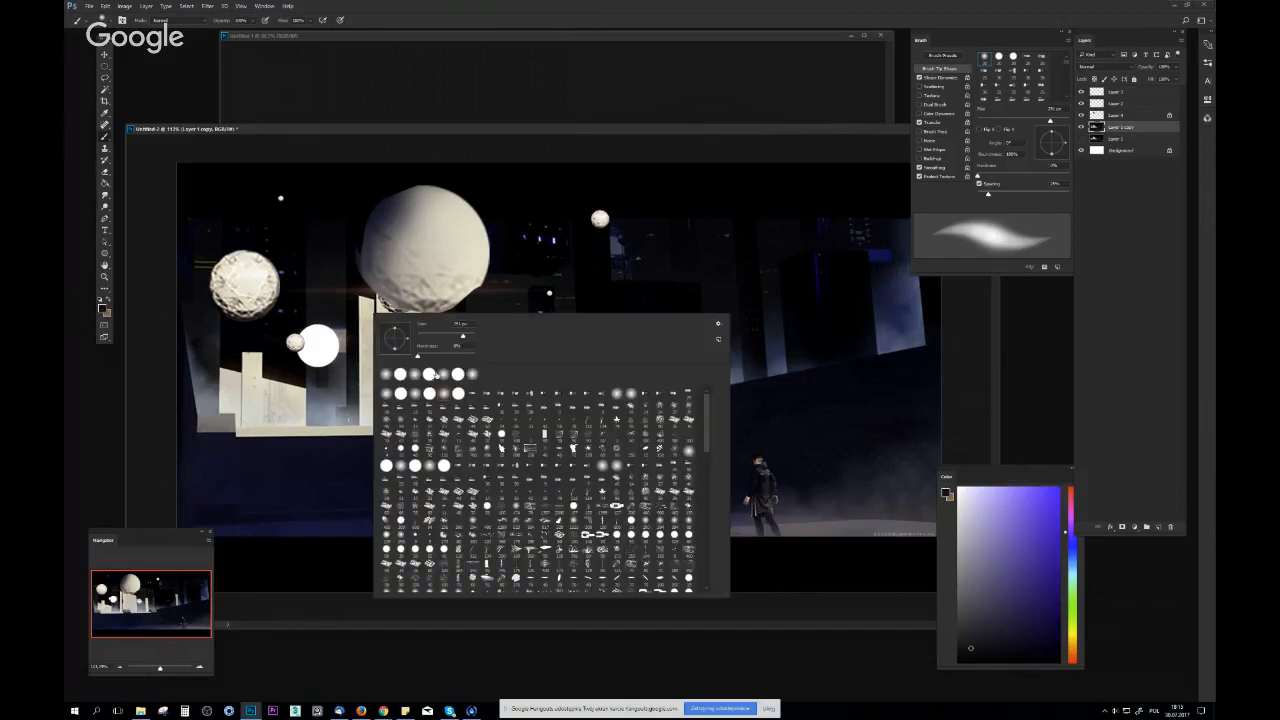
double_click(430, 374)
left_click(312, 332, "alt")
mouse_move(312, 336)
left_mouse_down()
mouse_move(334, 337)
mouse_move(315, 345)
mouse_move(347, 358)
mouse_move(298, 359)
mouse_move(303, 342)
left_mouse_up()
left_click(345, 359, "alt")
left_click(296, 361, "alt")
left_click_drag(460, 370, 305, 371)
key("ctrl+shift+h")
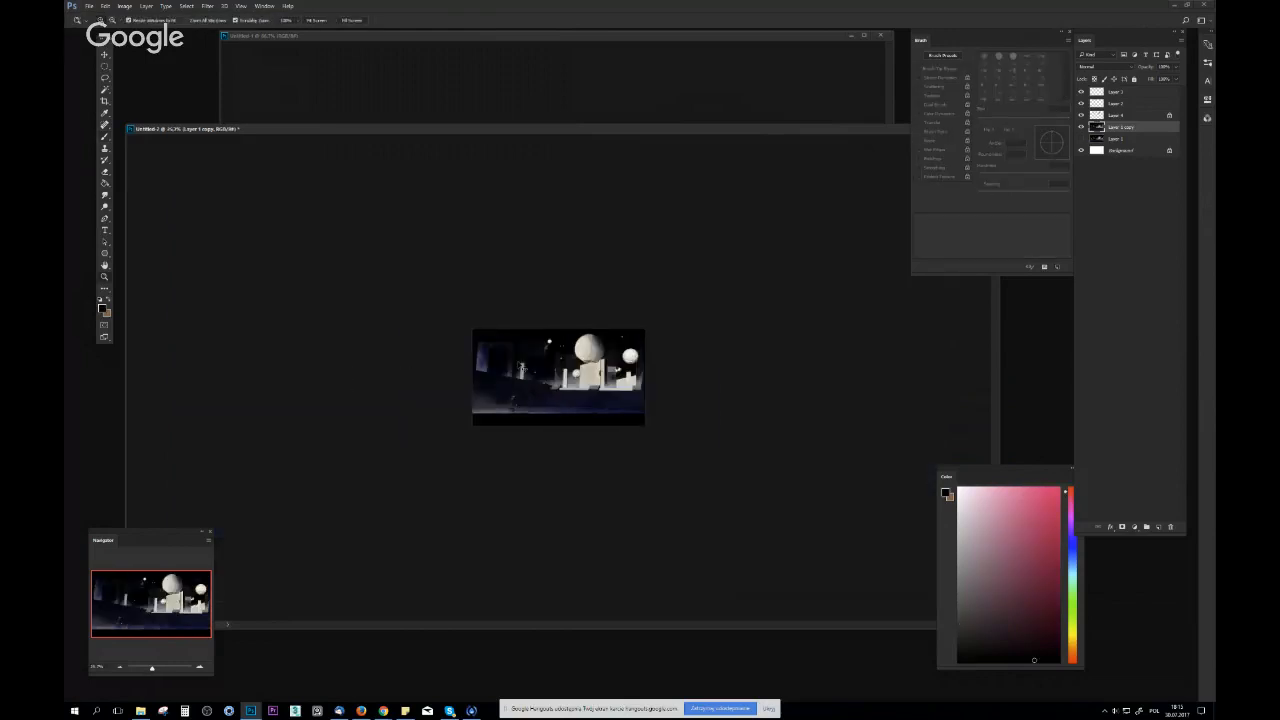
left_click_drag(521, 370, 883, 237)
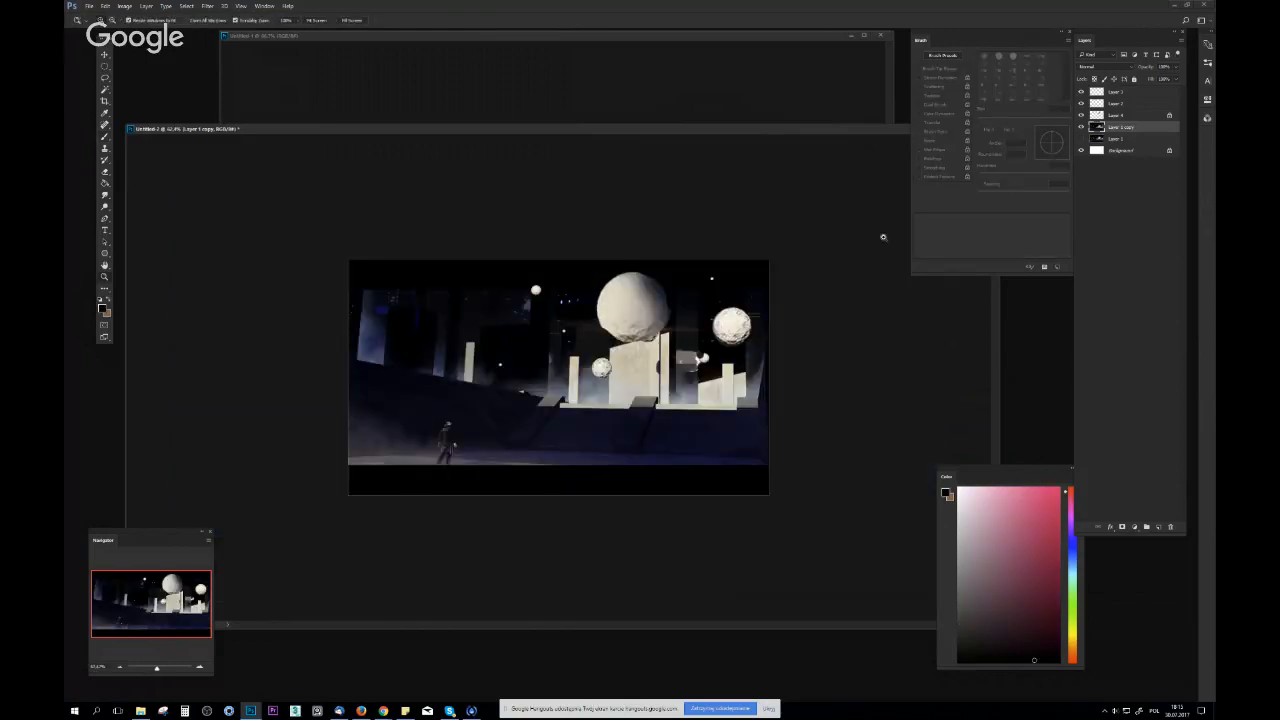
Group the top four layers and toggle the group's visibility to compare it with the original image
left_click(1100, 91, "shift")
key("ctrl+g")
left_click(1080, 91)
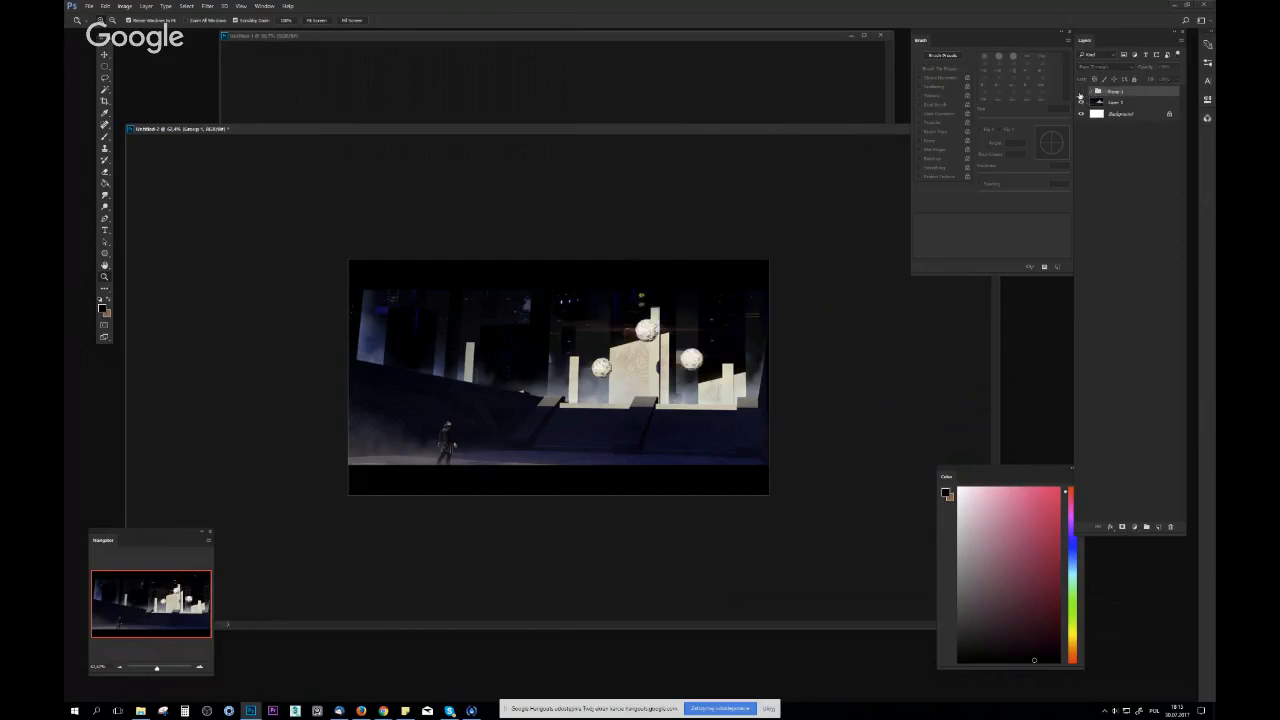
left_click(1080, 91)
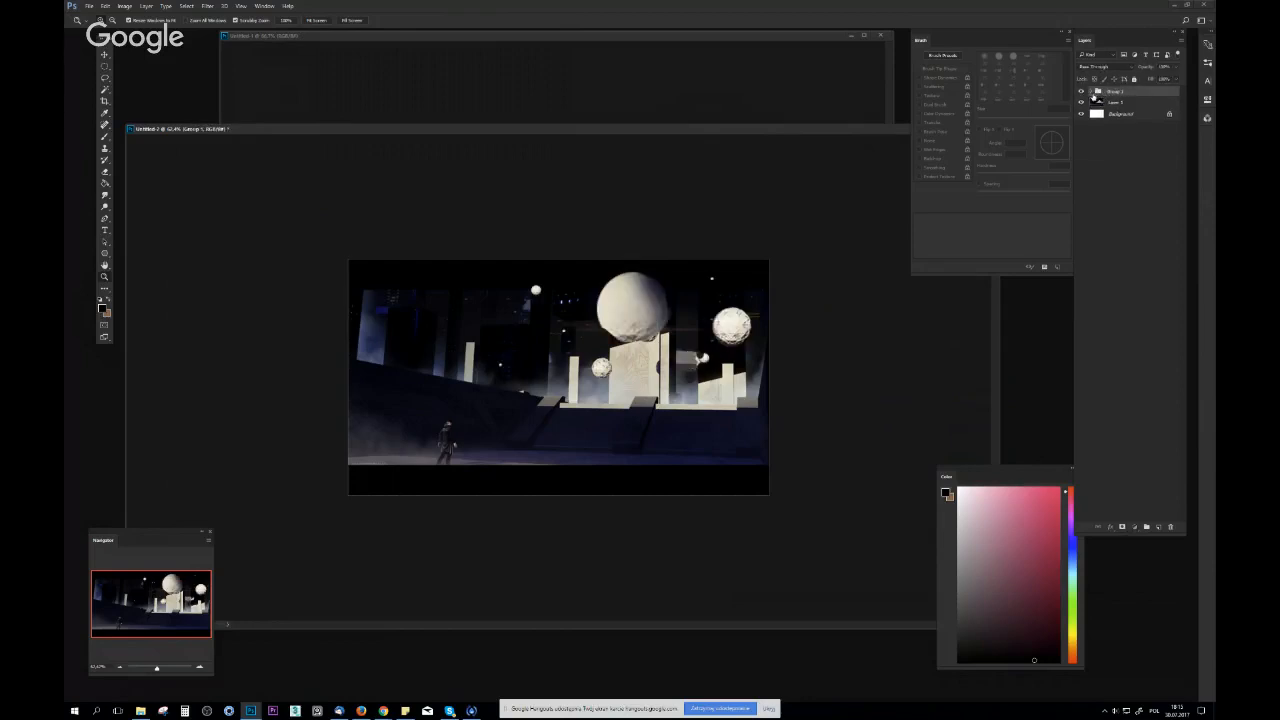
Expand Group 1 and merge its top three layers into one layer above Layer 1 copy
left_click(1092, 92)
left_click(1098, 103)
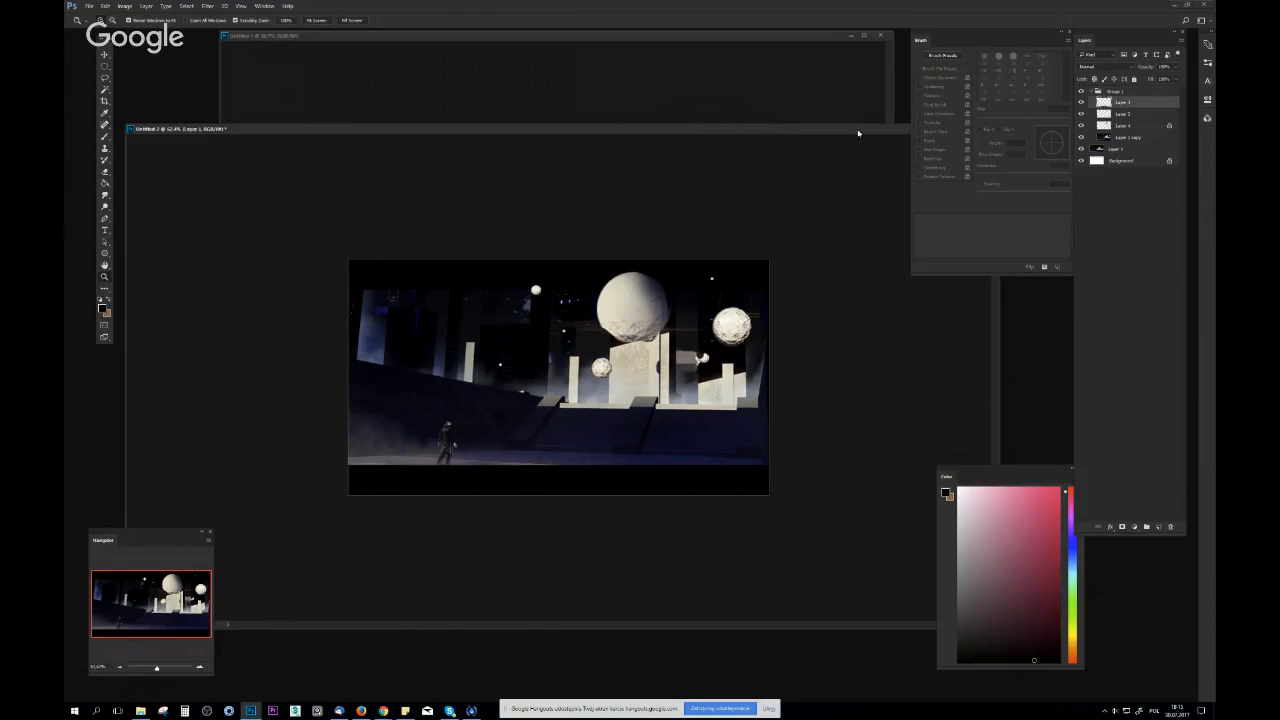
left_click_drag(838, 131, 701, 130)
left_click_drag(424, 374, 522, 395)
left_click(596, 271, "alt")
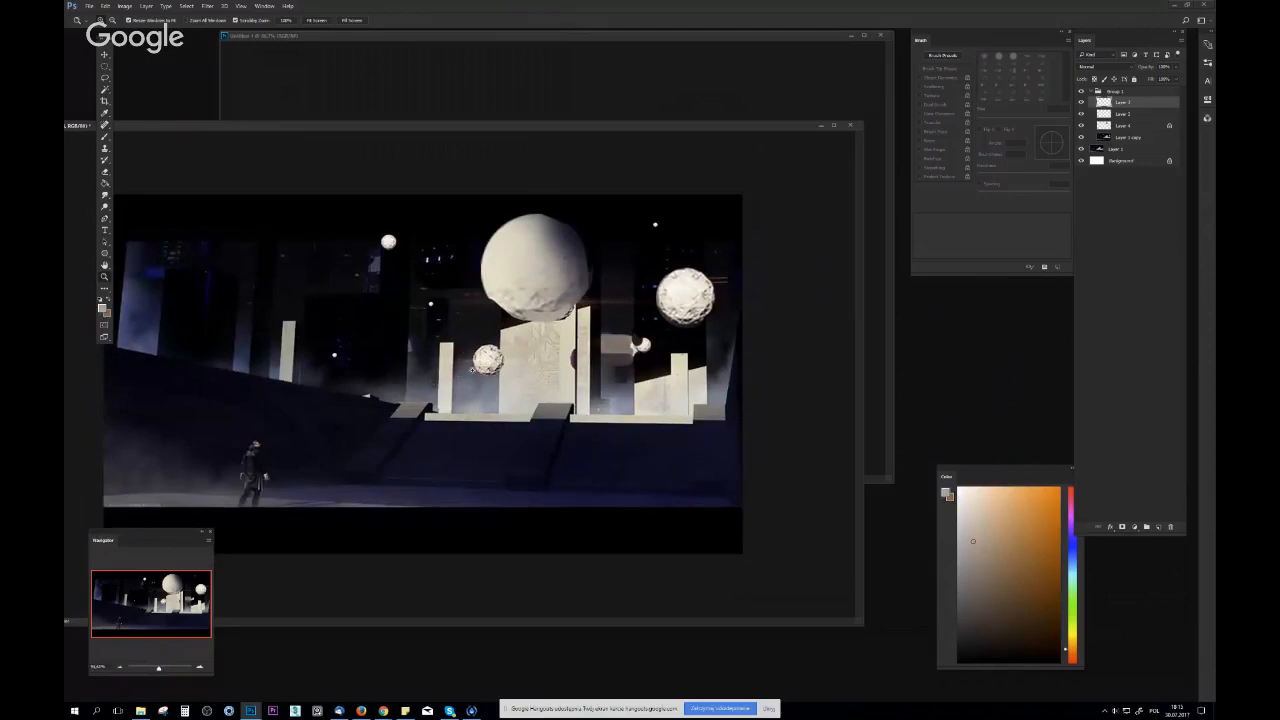
left_click(1120, 137)
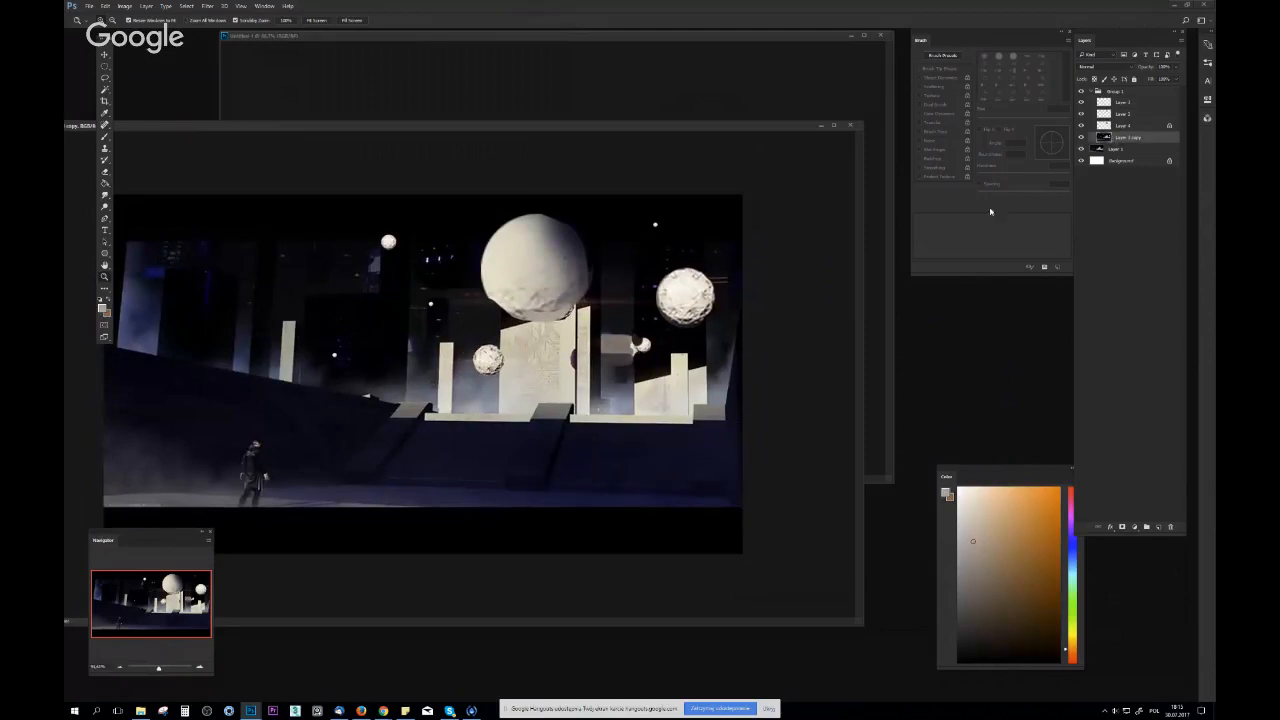
left_click_drag(621, 194, 660, 186)
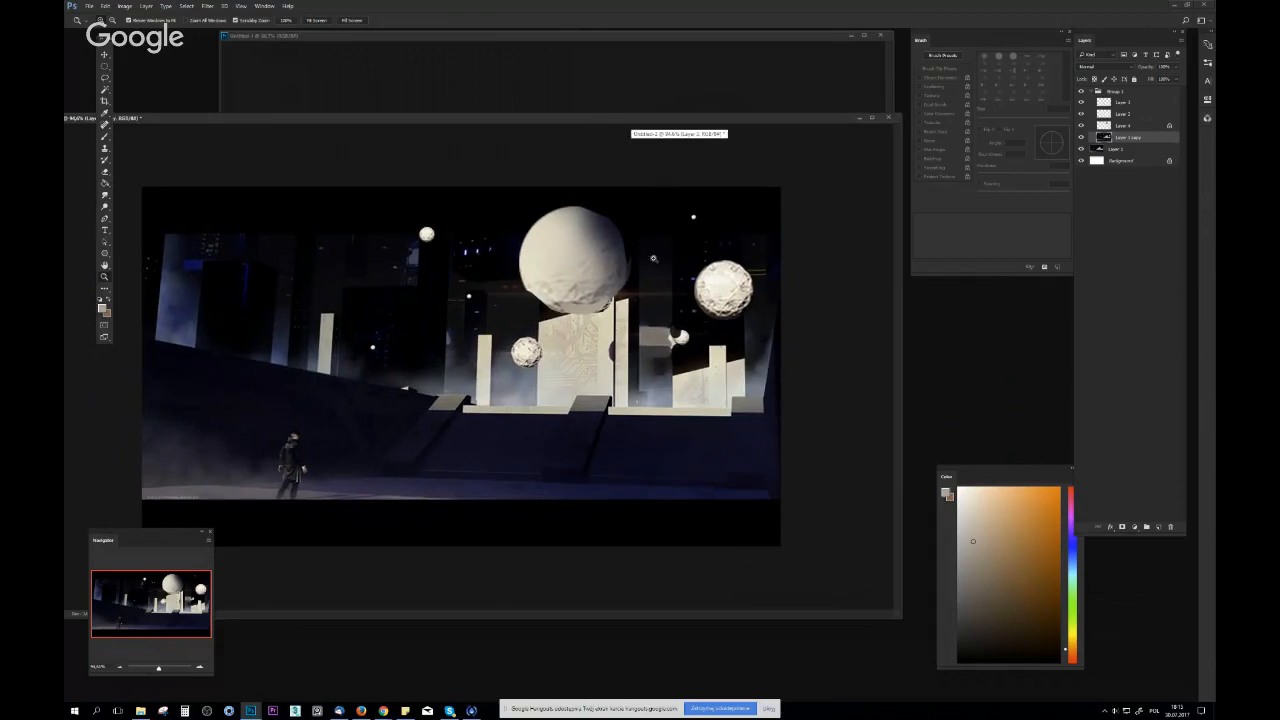
left_click(1100, 103)
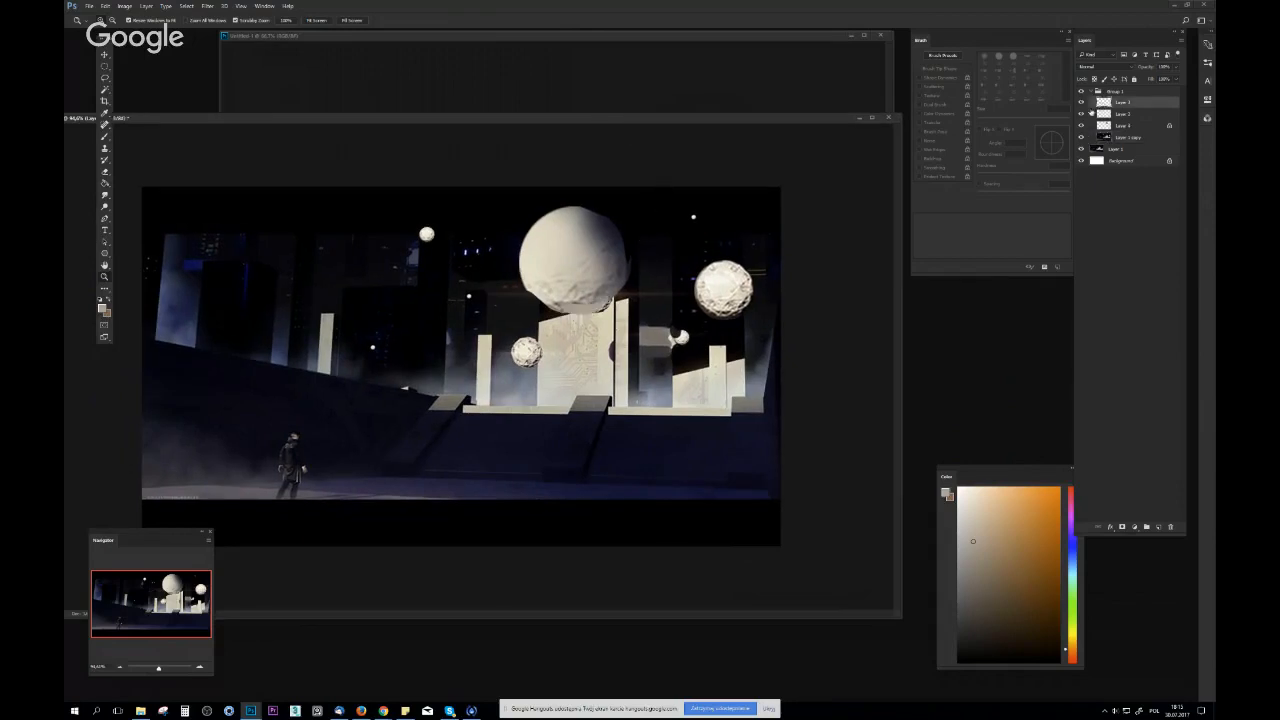
left_click(1098, 114, "shift")
key("ctrl+e")
Toggle the visibility of the merged layer and of Layer 1 copy to check what each contains
left_click(1080, 103)
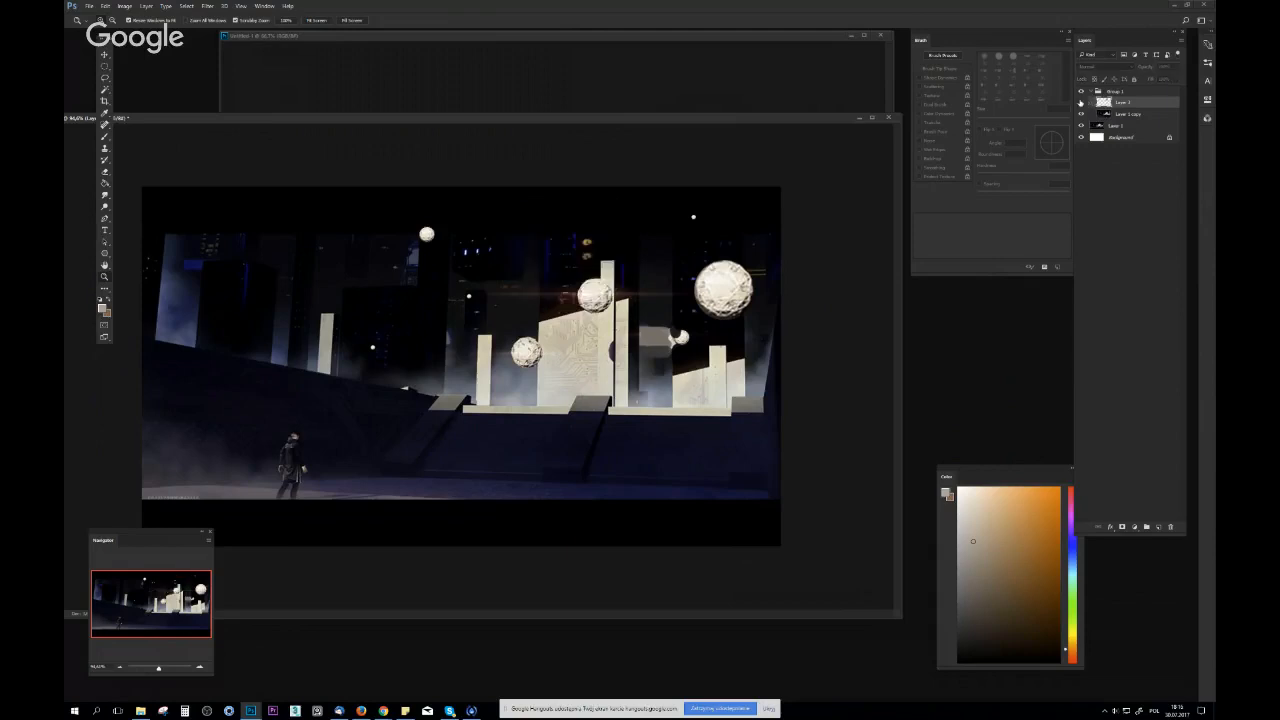
left_click(1080, 103)
mouse_move(671, 253)
left_mouse_down()
mouse_move(646, 268)
mouse_move(673, 269)
left_mouse_up()
left_click(1081, 114)
left_click(1081, 114)
Paint sampled dark colour on Layer 1 copy between the grey block and the small white sphere
left_click(1103, 115)
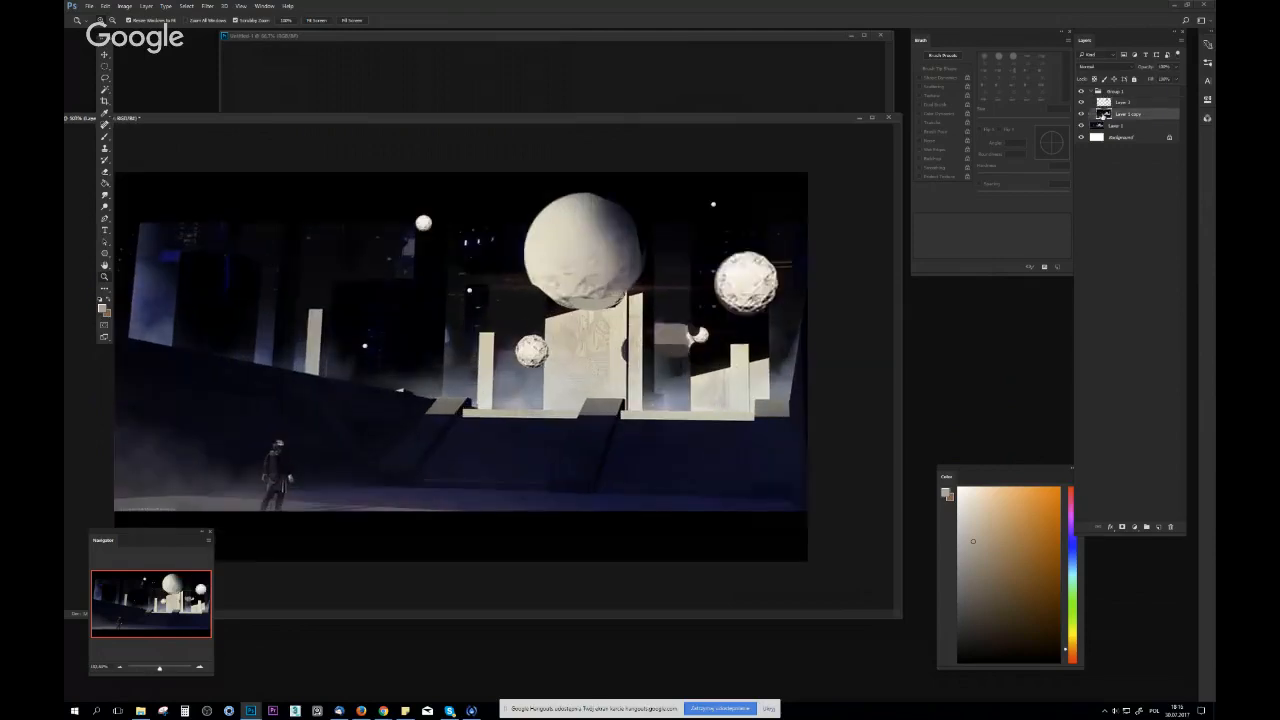
left_click_drag(750, 313, 795, 317)
left_click(597, 360, "alt")
left_click_drag(586, 386, 585, 410)
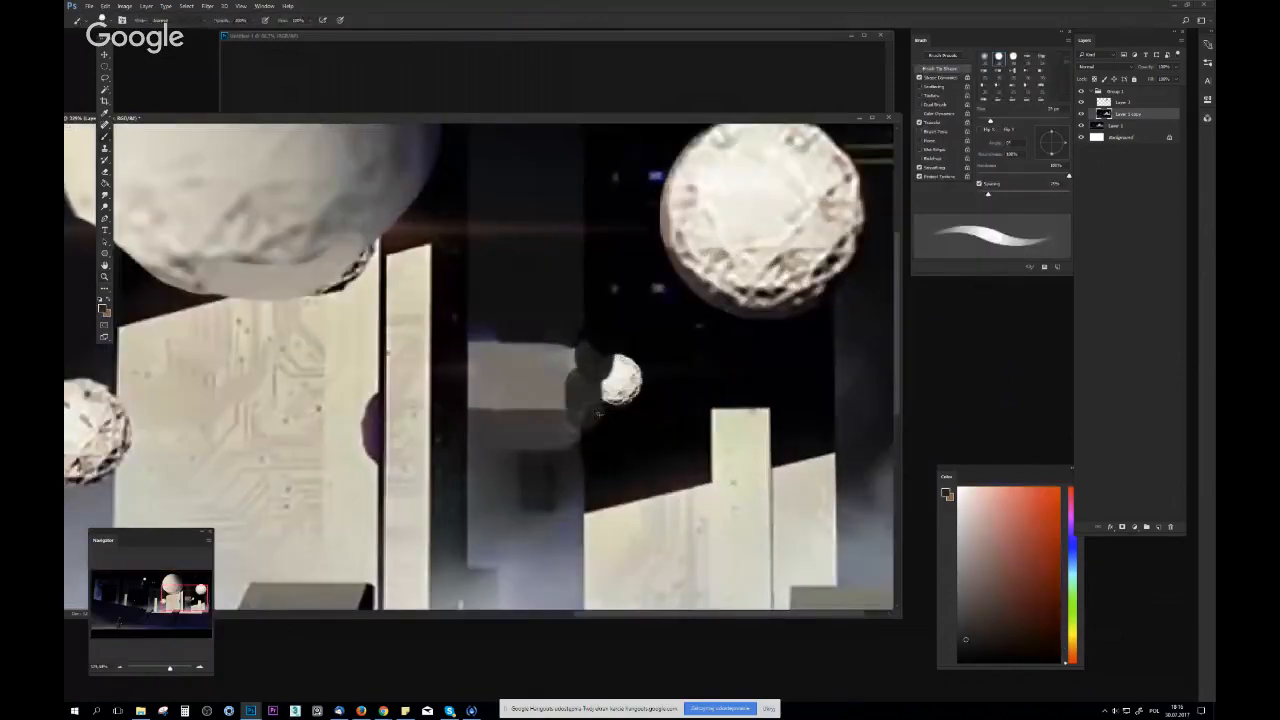
key("ctrl+z")
key("ctrl+z")
left_click_drag(668, 480, 626, 489)
left_click_drag(718, 428, 690, 372)
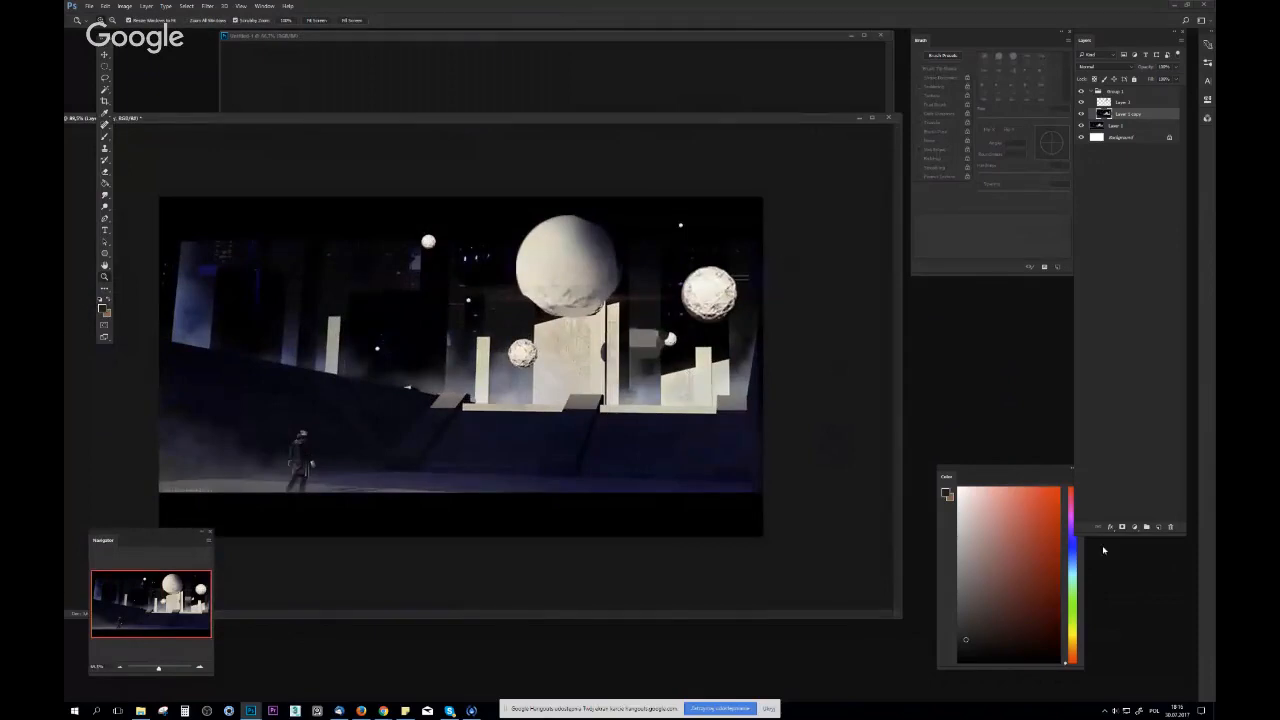
Add a new layer above Layer 1 copy, and select the bright central building on Layer 1 copy with Quick Selection
left_click(1159, 527)
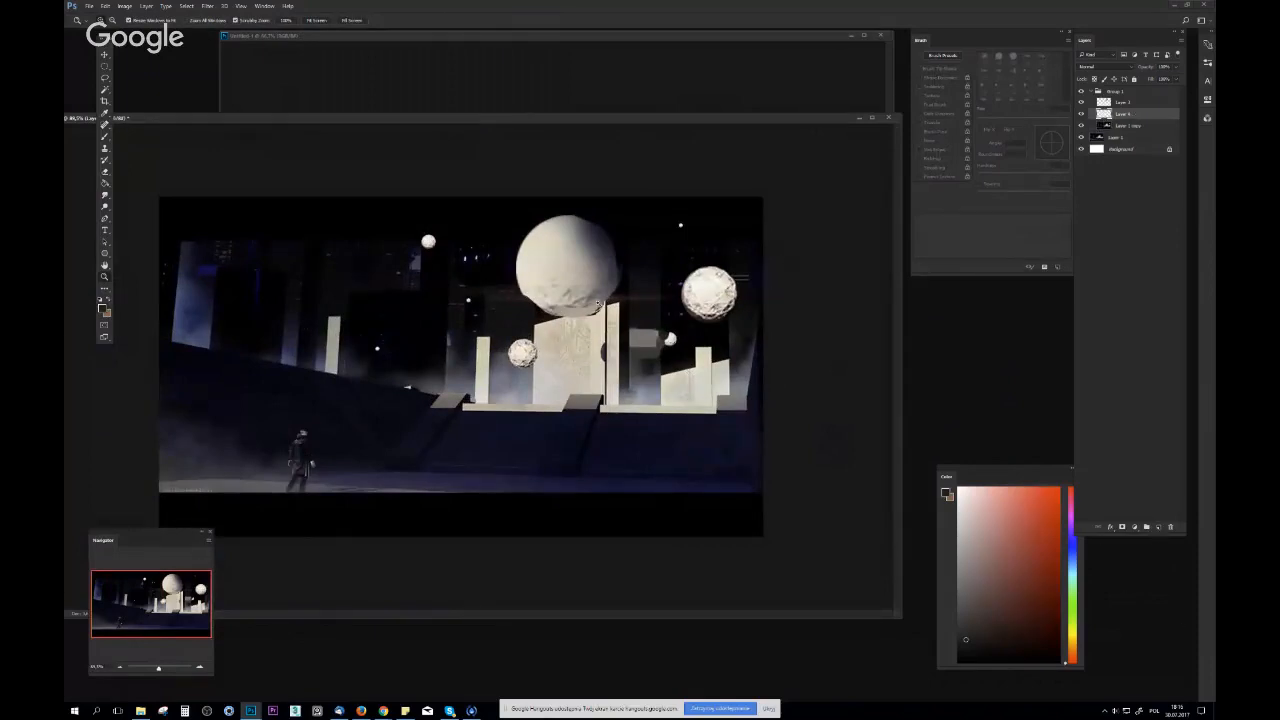
key("ctrl+1")
key("b")
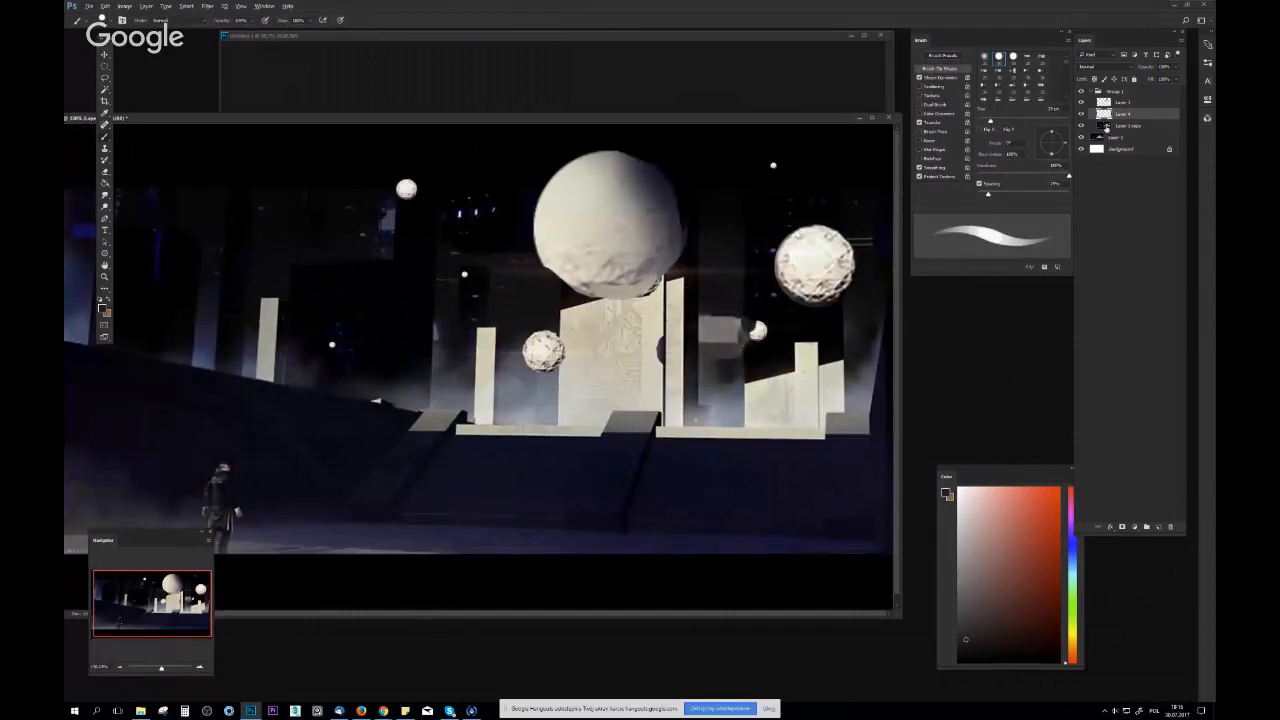
left_click(1106, 127)
key("w")
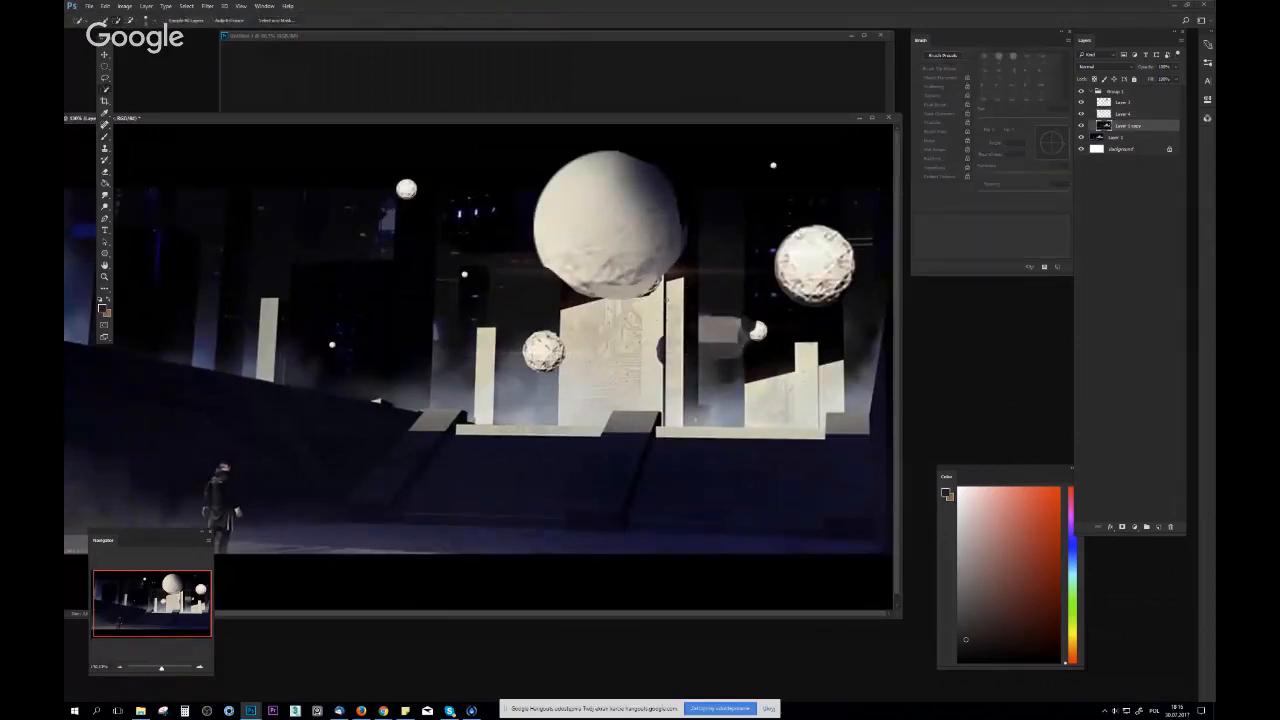
Paint a round dark shadow of the large sphere onto the selected building with a very large hard round brush
key("b")
key("x")
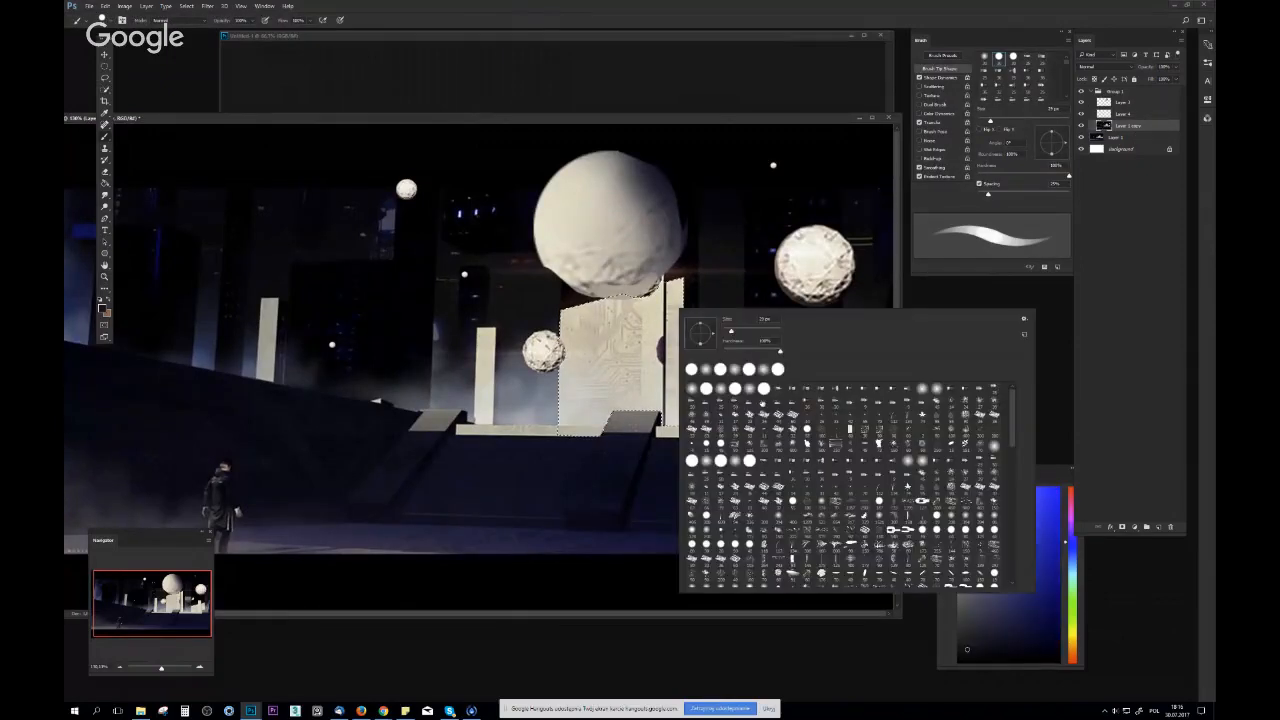
right_click(688, 308)
left_click(766, 394)
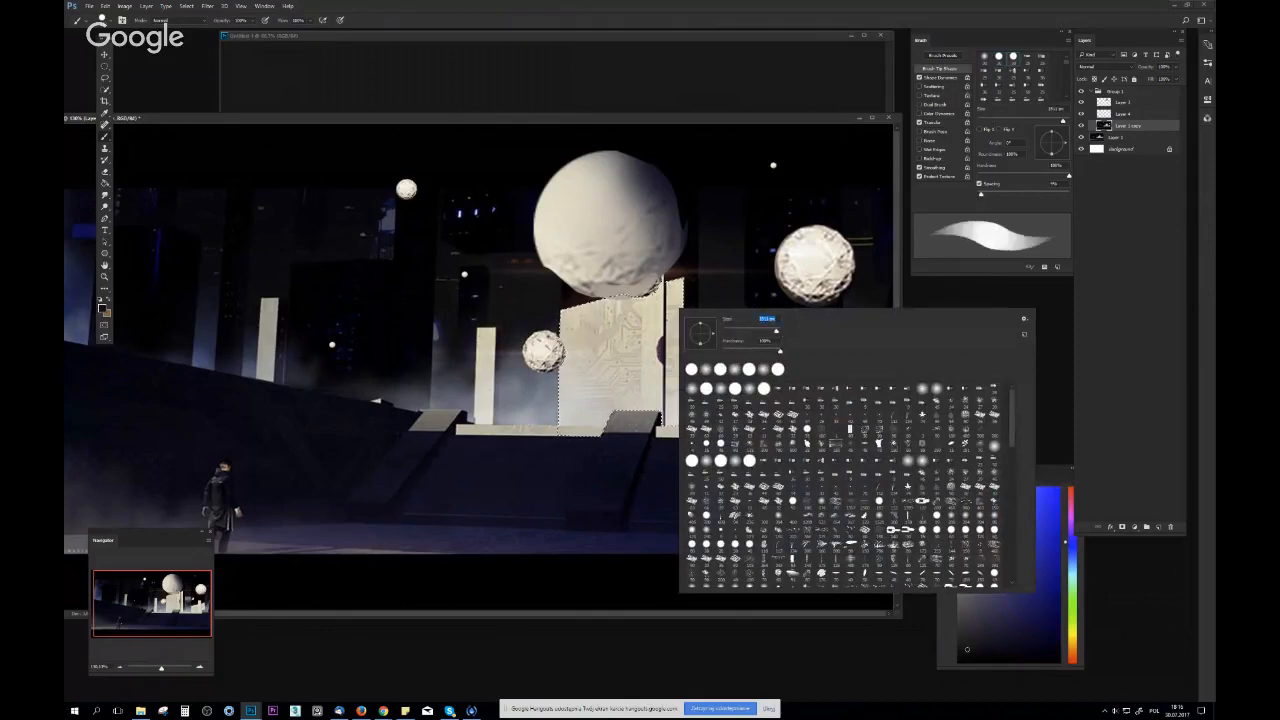
left_click_drag(774, 331, 772, 335)
left_click(680, 281)
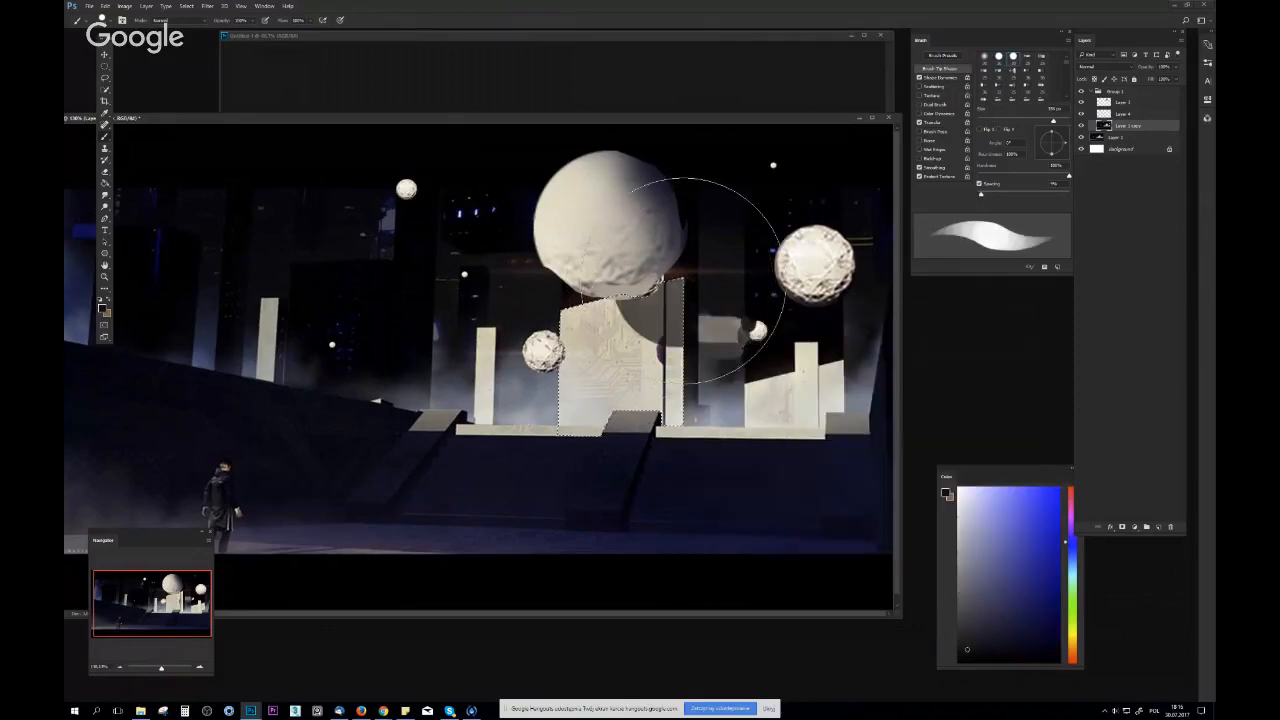
left_click(708, 257, "alt")
left_click(679, 298)
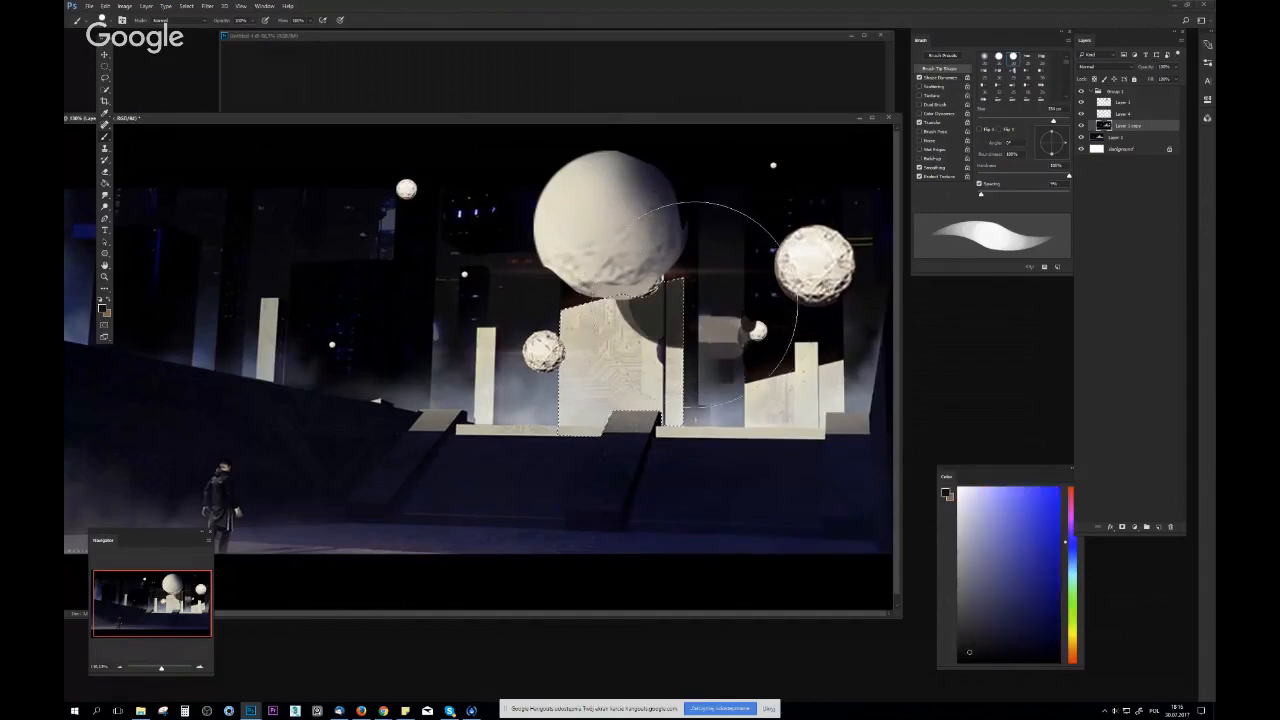
Undo the rejected shadow strokes and rework the sphere's curved shadow on the building with resampled dark tones
key("ctrl+z")
left_click(741, 326)
key("ctrl+z")
key("ctrl+space")
left_click_drag(762, 345, 723, 357)
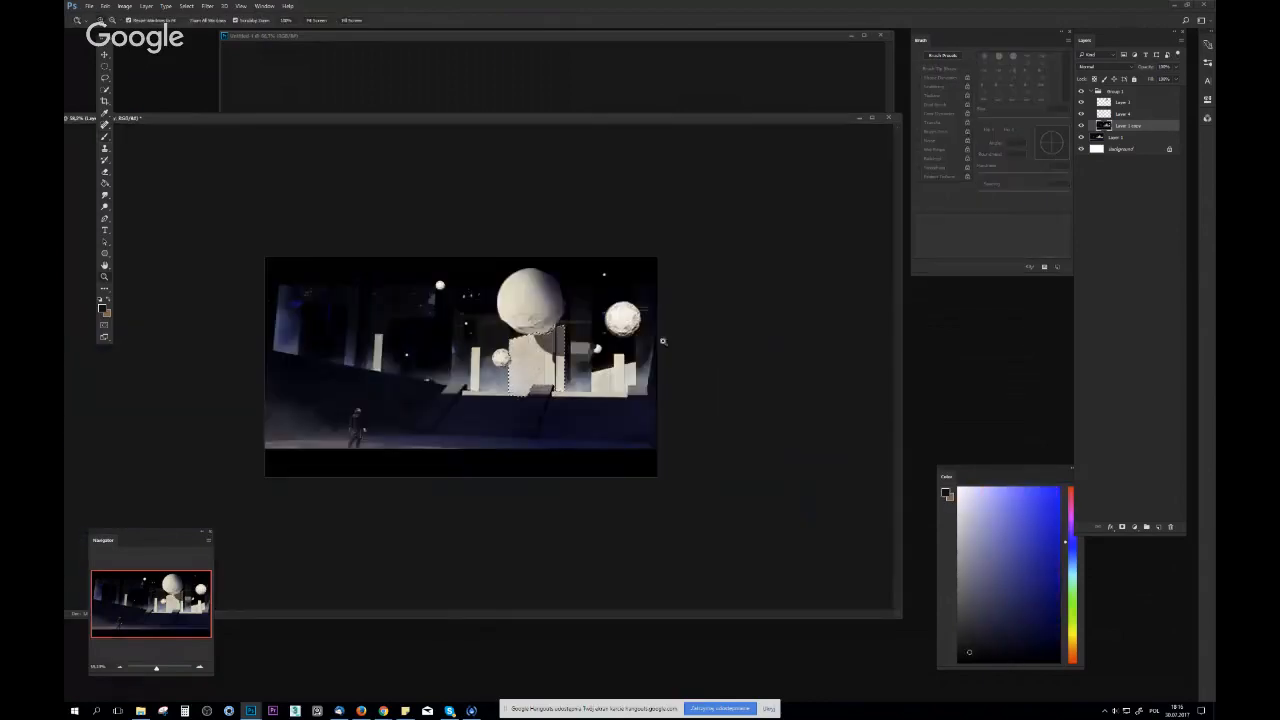
left_click_drag(645, 358, 673, 386)
left_click(675, 377, "alt")
left_click(648, 304)
key("ctrl+z")
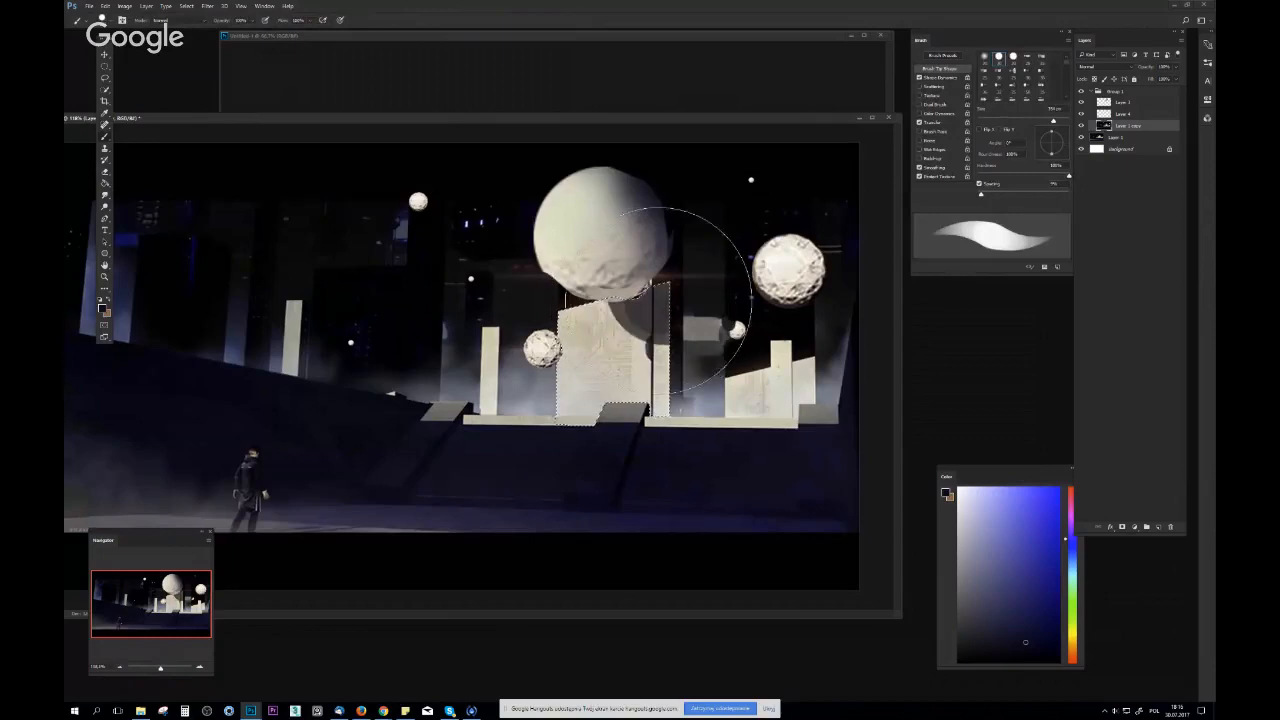
key("ctrl+z")
left_click_drag(650, 302, 664, 301)
Clear the building selection and flip the canvas horizontally
key("ctrl+d")
key("ctrl+space")
left_click_drag(746, 343, 711, 352)
key("ctrl+shift+h")
Touch up the edge of the sphere's shadow on the central building with a round brush and a sampled grey
left_click_drag(330, 360, 482, 358)
key("space")
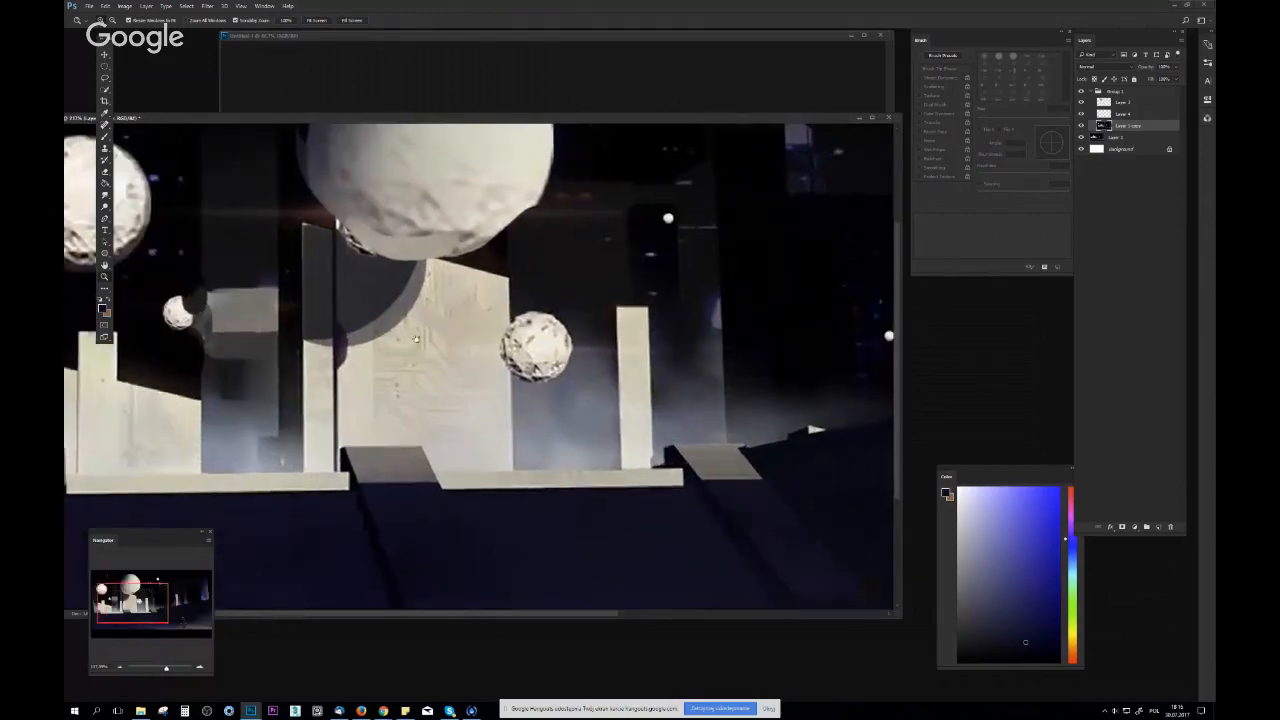
right_click(483, 362)
left_click(467, 371)
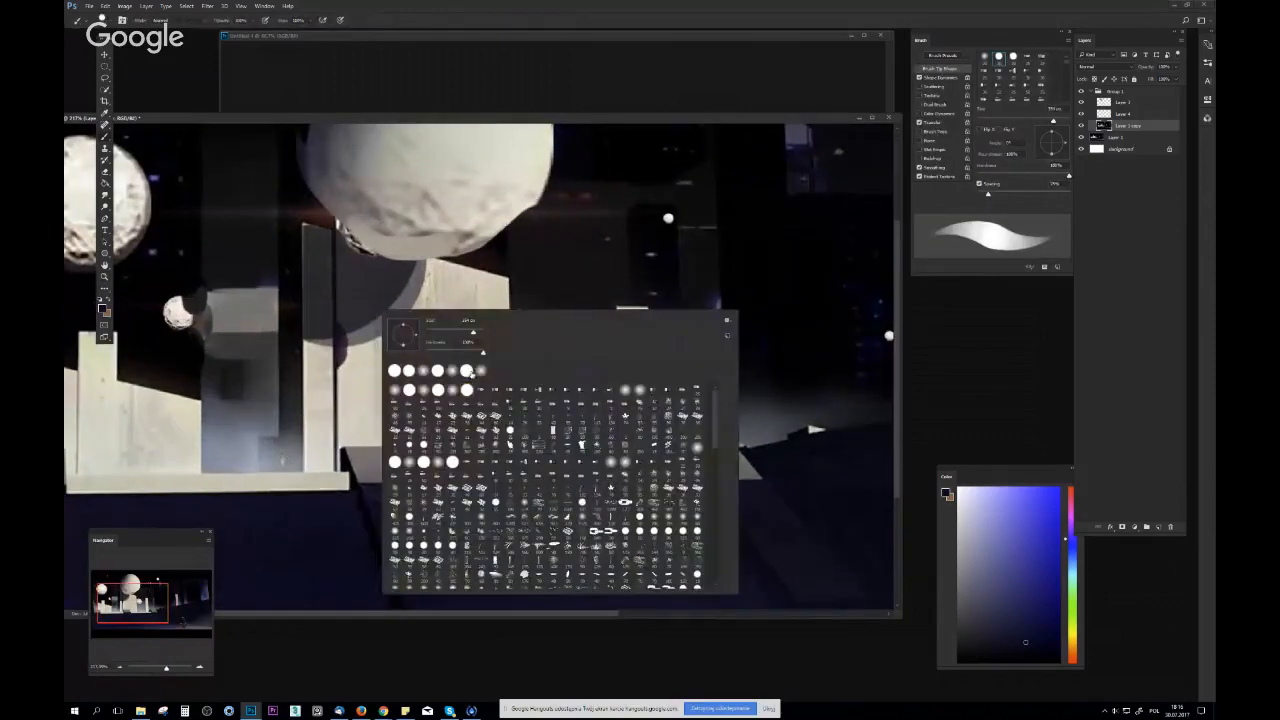
left_click(409, 294, "alt")
key("ctrl+space")
mouse_move(425, 291)
left_mouse_down()
mouse_move(385, 306)
mouse_move(514, 318)
mouse_move(481, 312)
left_mouse_up()
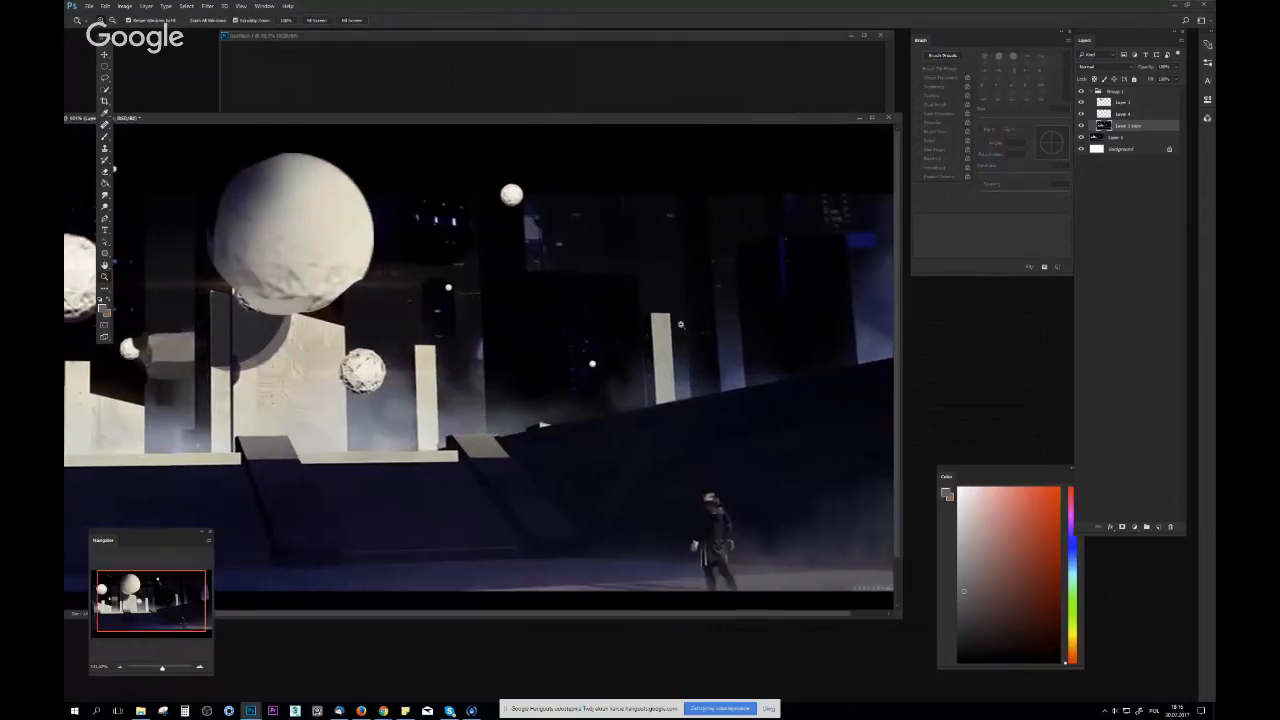
left_click_drag(681, 325, 615, 363)
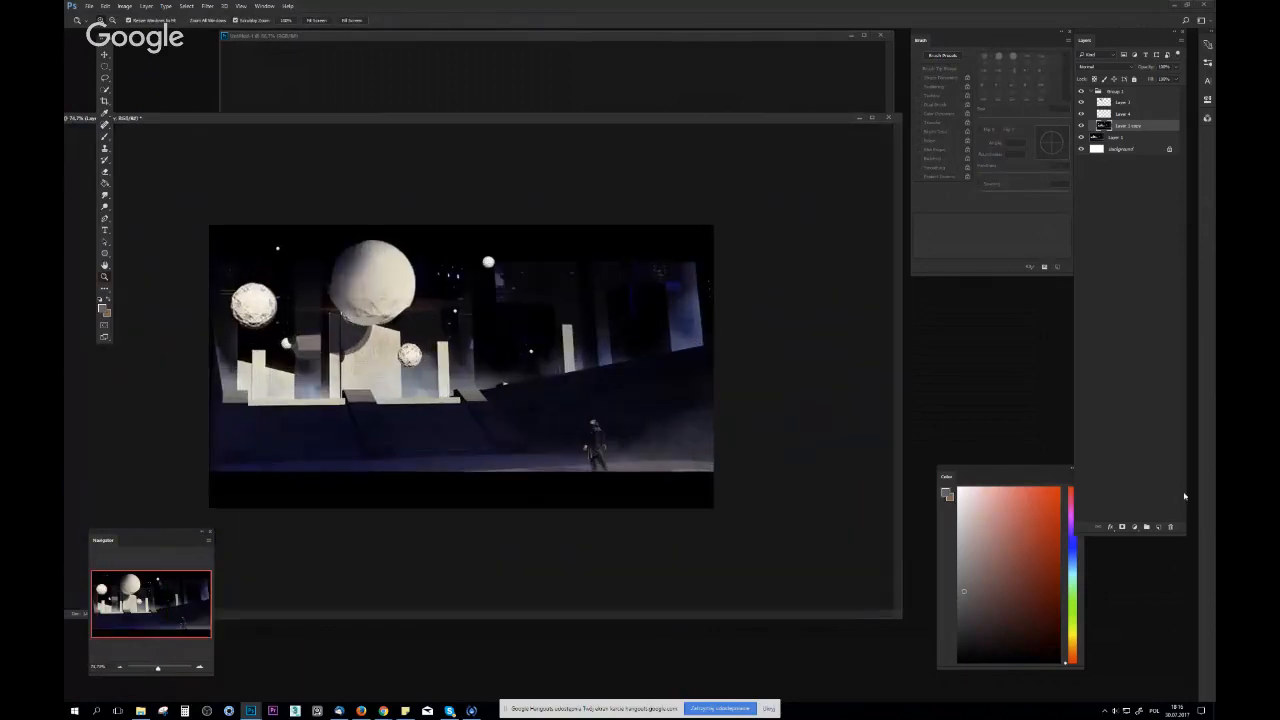
Add a new layer above Layer 1 copy and outline a tall tapered tower over the lone pillar with the Polygonal Lasso
left_click(1159, 527)
key("l")
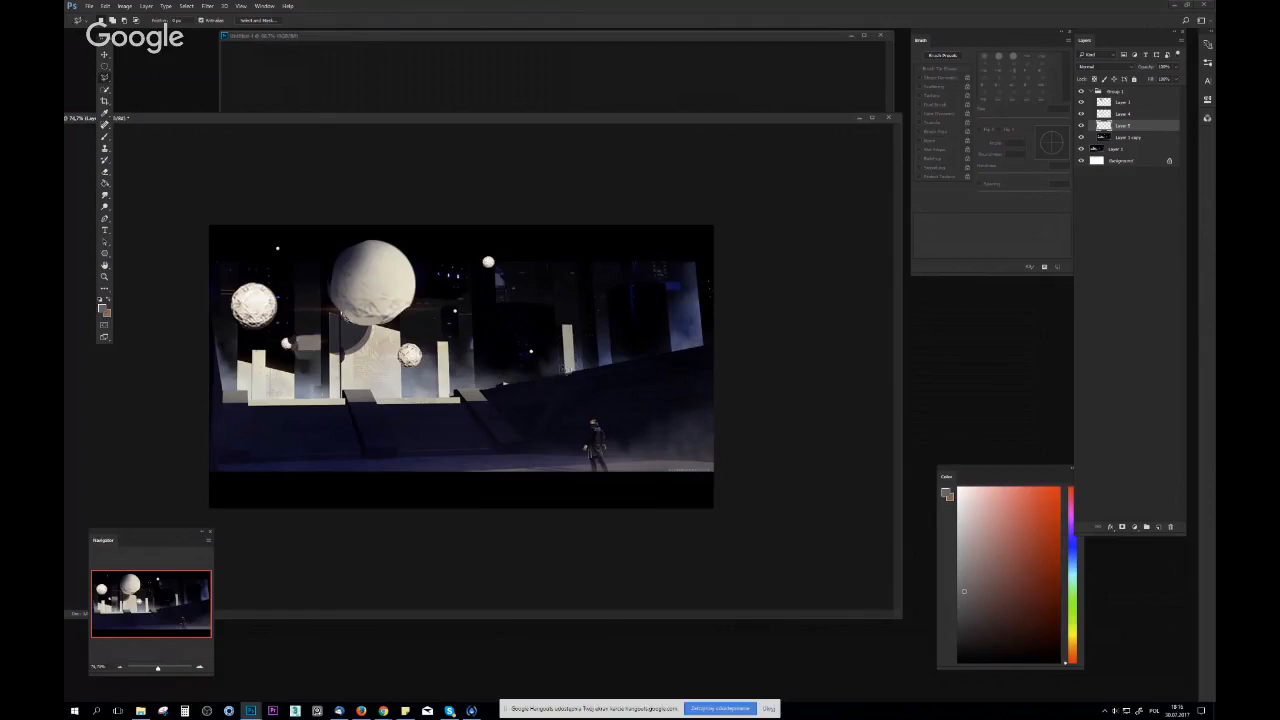
left_click(564, 370)
left_click(551, 211)
left_click(561, 217)
double_click(585, 370)
Fill the tower selection with a sampled pale beige using the large hard brush, and try black on its upper part
key("b")
left_click(569, 357, "alt")
left_click_drag(570, 357, 565, 304)
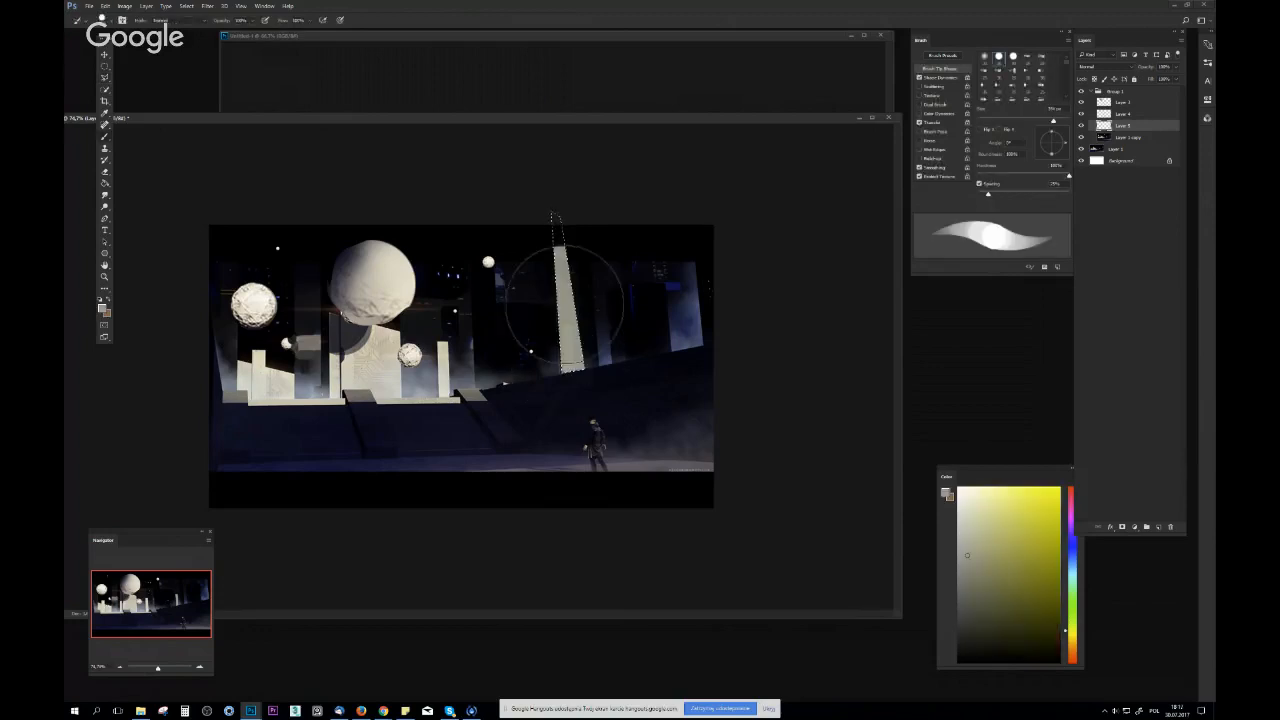
left_click(552, 240, "alt")
left_click_drag(552, 240, 590, 240)
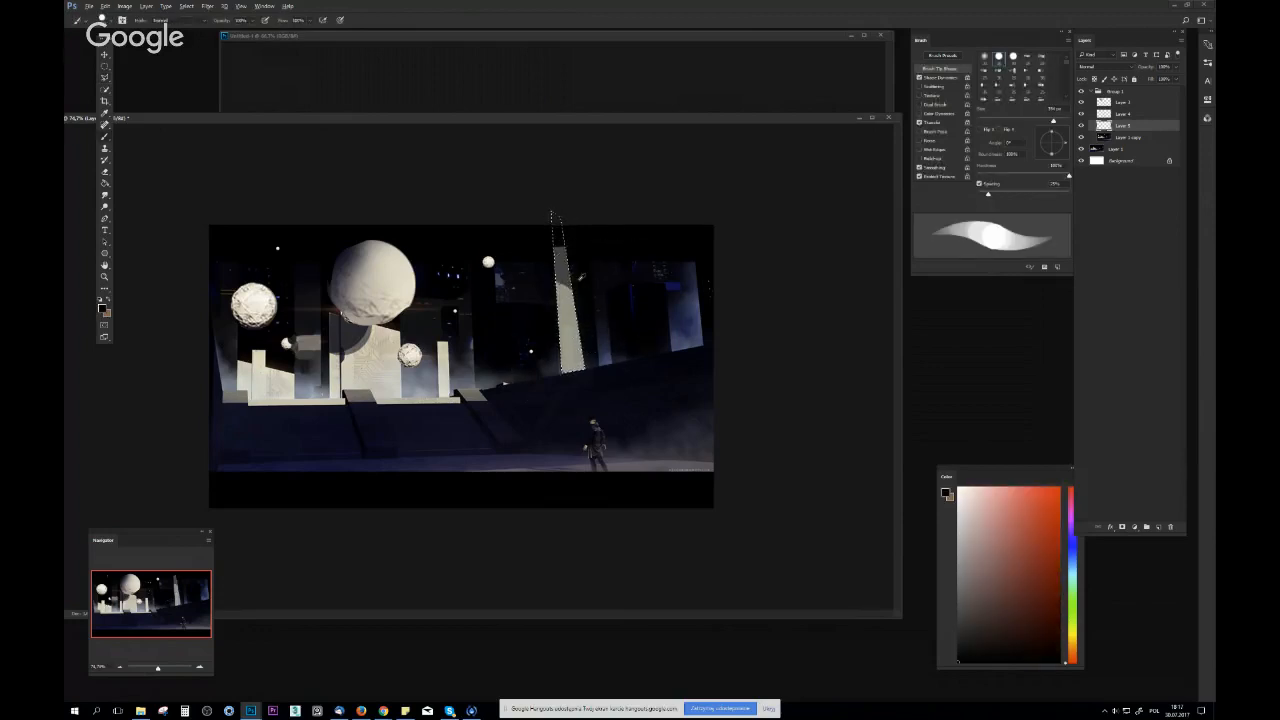
Fade the tower's upper part into the dark sky with a soft round brush and sampled grey and dark blue tones
right_click(580, 278)
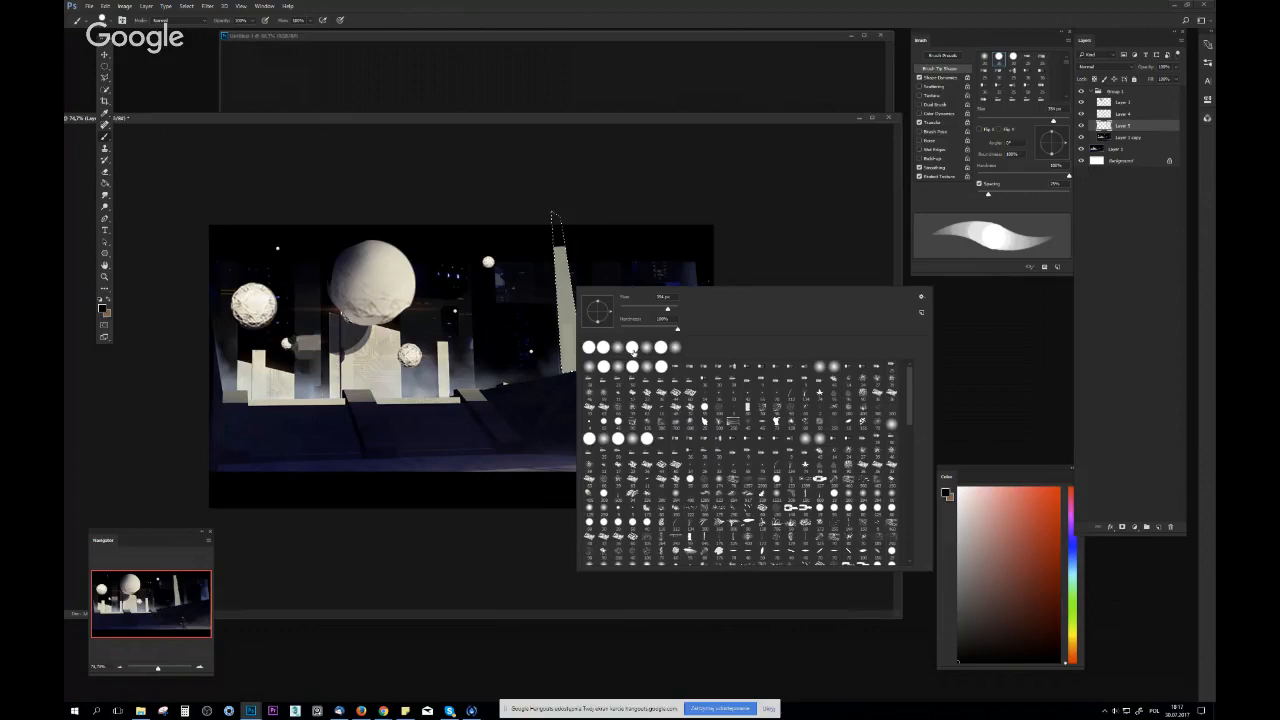
double_click(632, 348)
left_click(573, 262, "alt")
left_click_drag(575, 245, 548, 223)
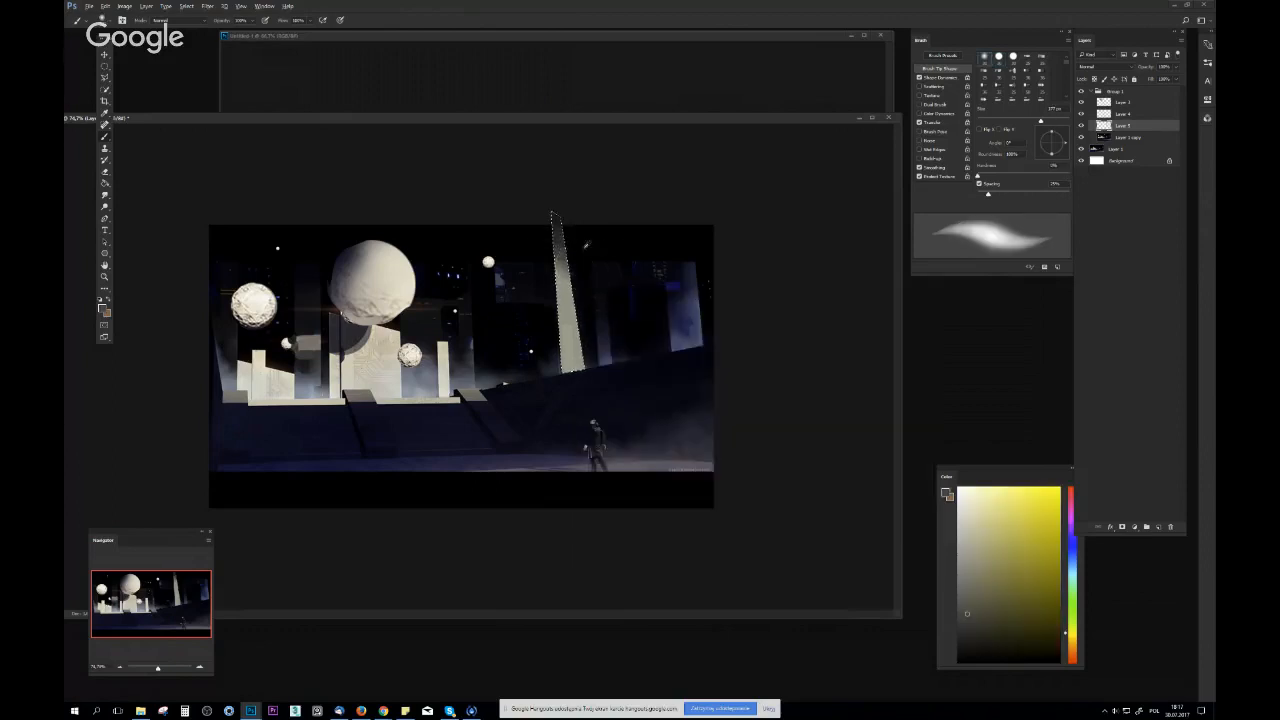
left_click(654, 288, "alt")
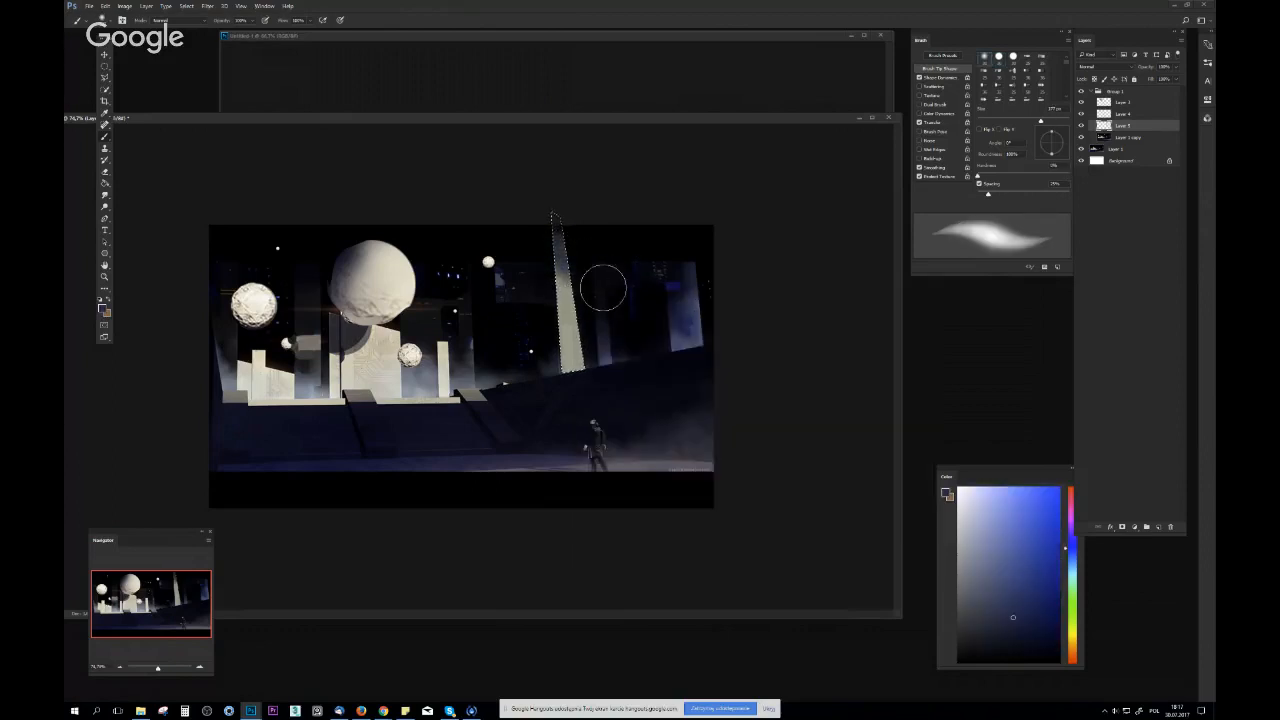
left_click(606, 295, "alt")
Flip the canvas horizontally again and clear the tower selection
left_click_drag(649, 299, 625, 315)
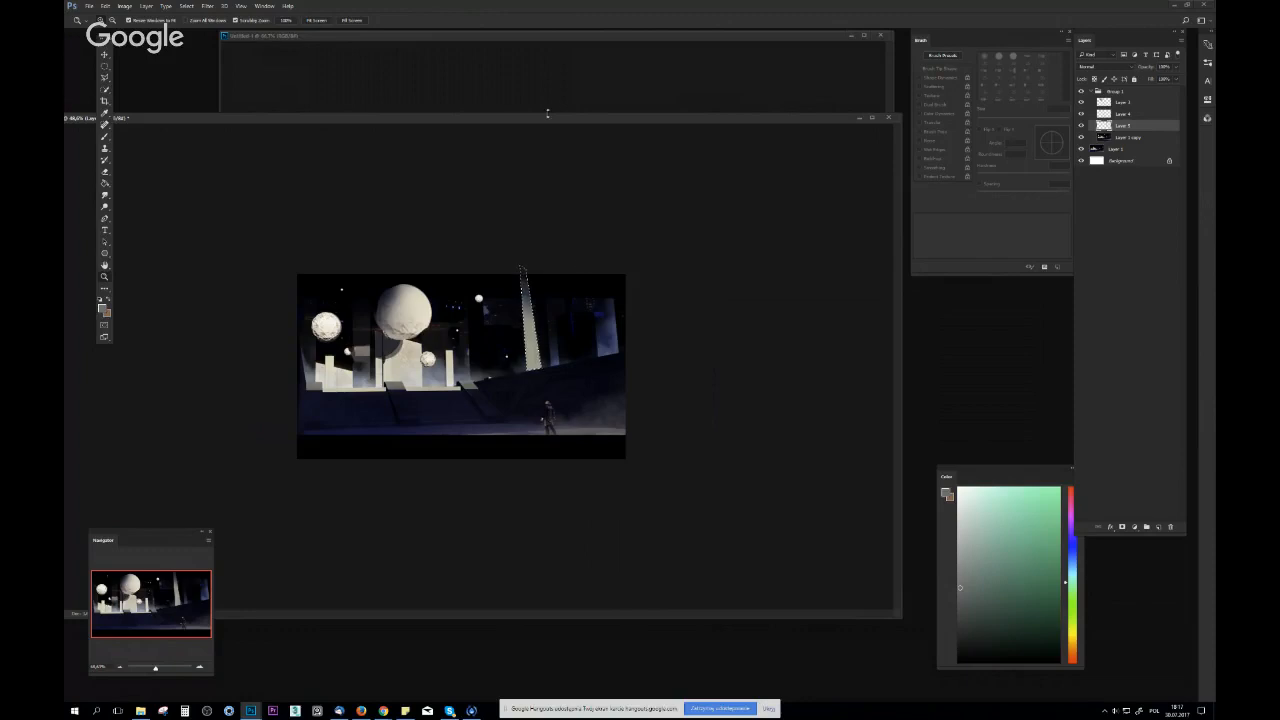
left_click_drag(547, 114, 635, 126)
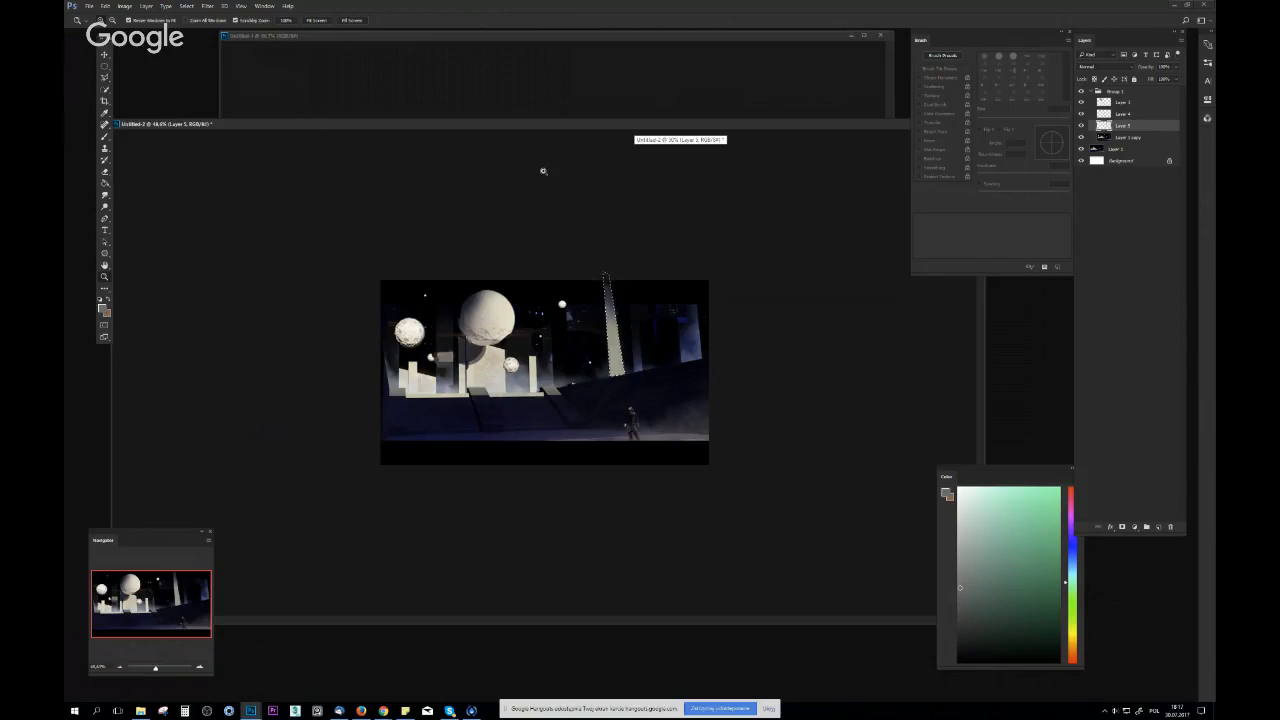
key("ctrl+shift+h")
left_click_drag(520, 319, 559, 340)
left_click(559, 340)
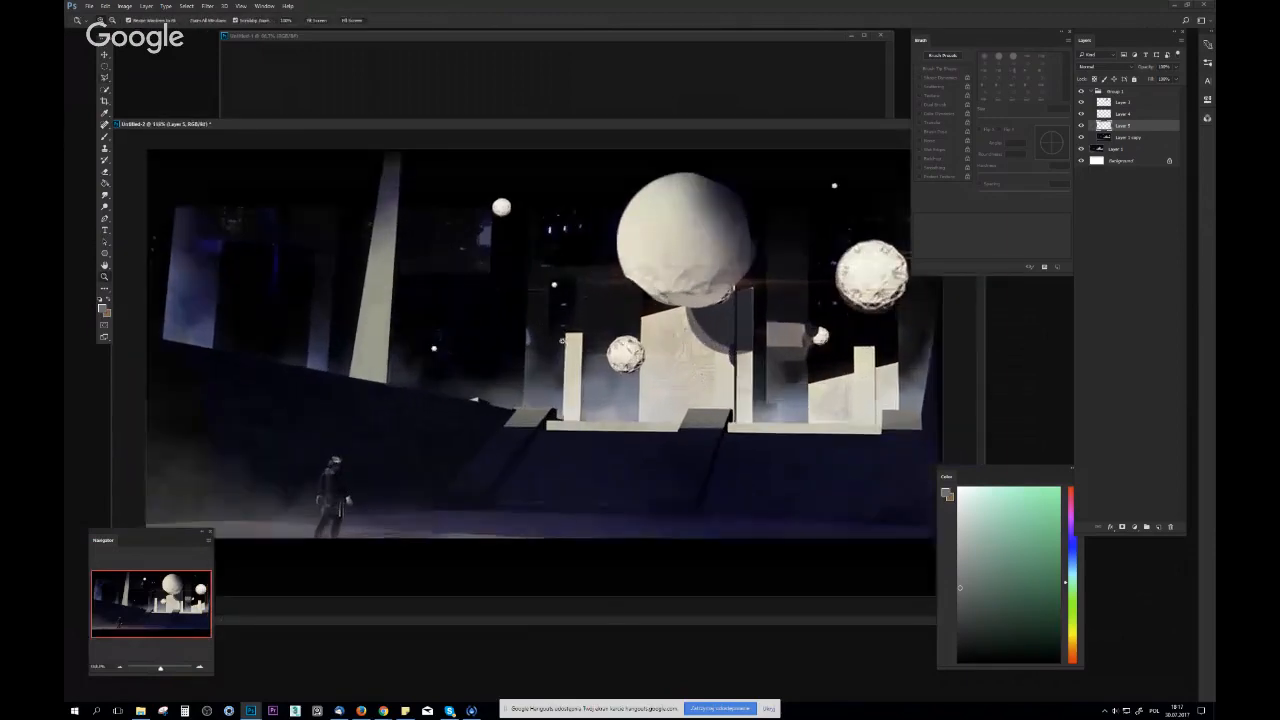
Outline a second tall tapered tower with the Polygonal Lasso over the beige pillar beneath the smaller textured sphere
key("l")
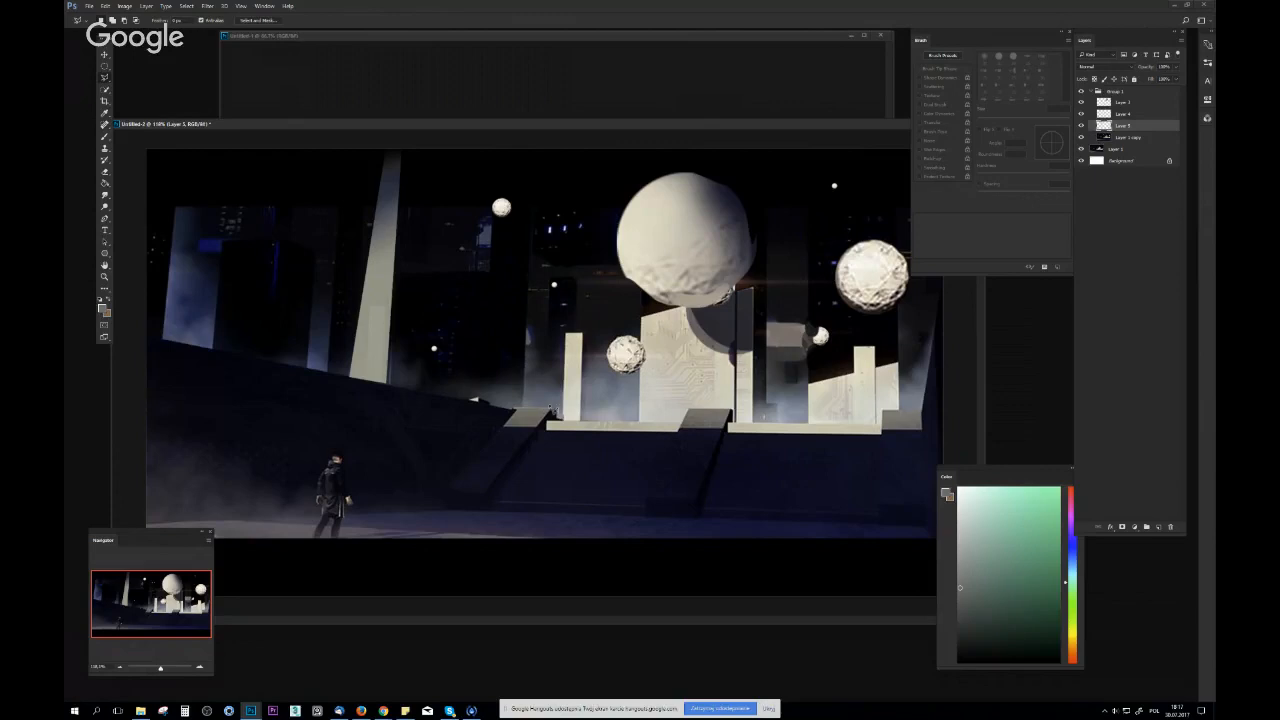
key("z")
mouse_move(562, 400)
left_mouse_down()
mouse_move(547, 410)
mouse_move(578, 393)
left_mouse_up()
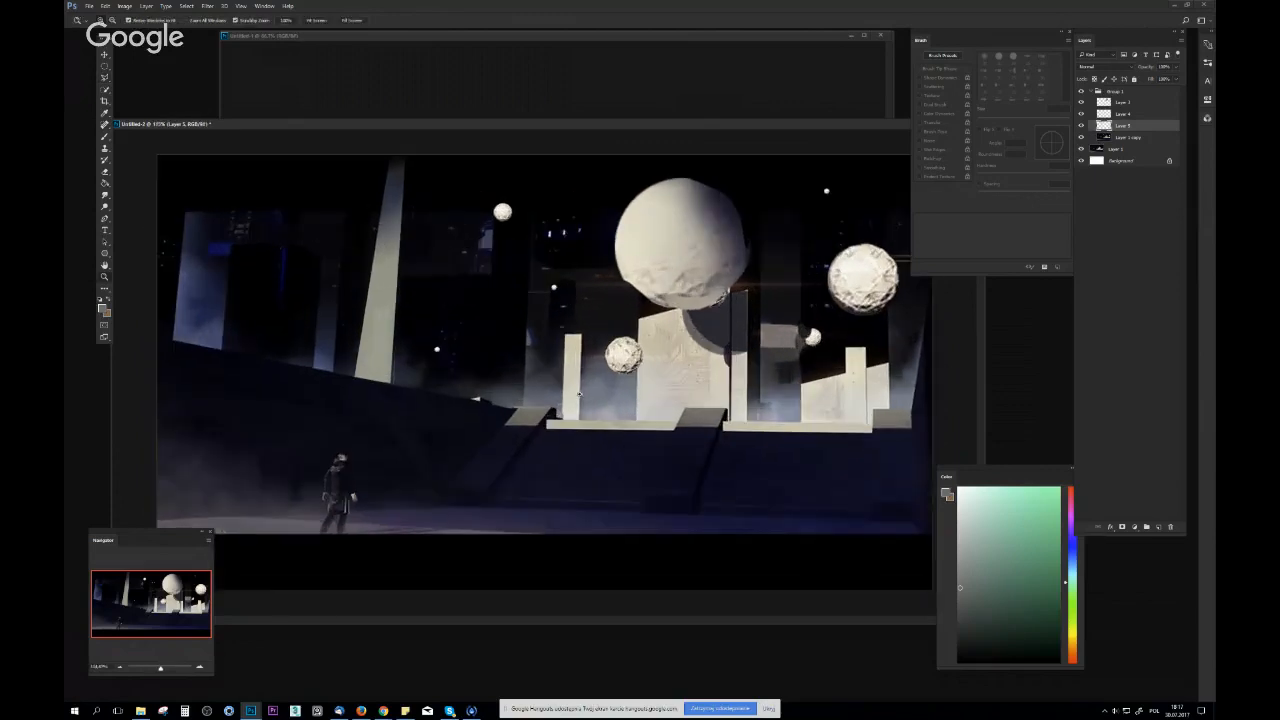
key("l")
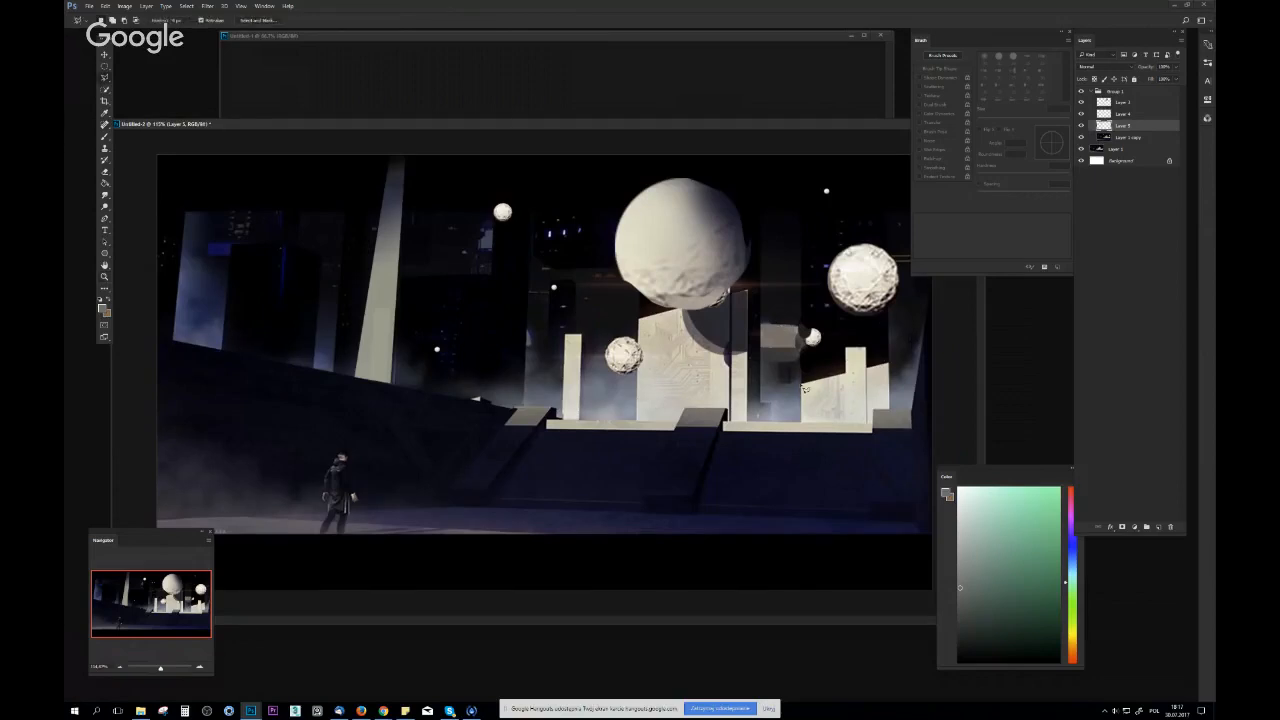
left_click(804, 387)
left_click(842, 362)
left_click(853, 181)
left_click(866, 184)
left_click(888, 377)
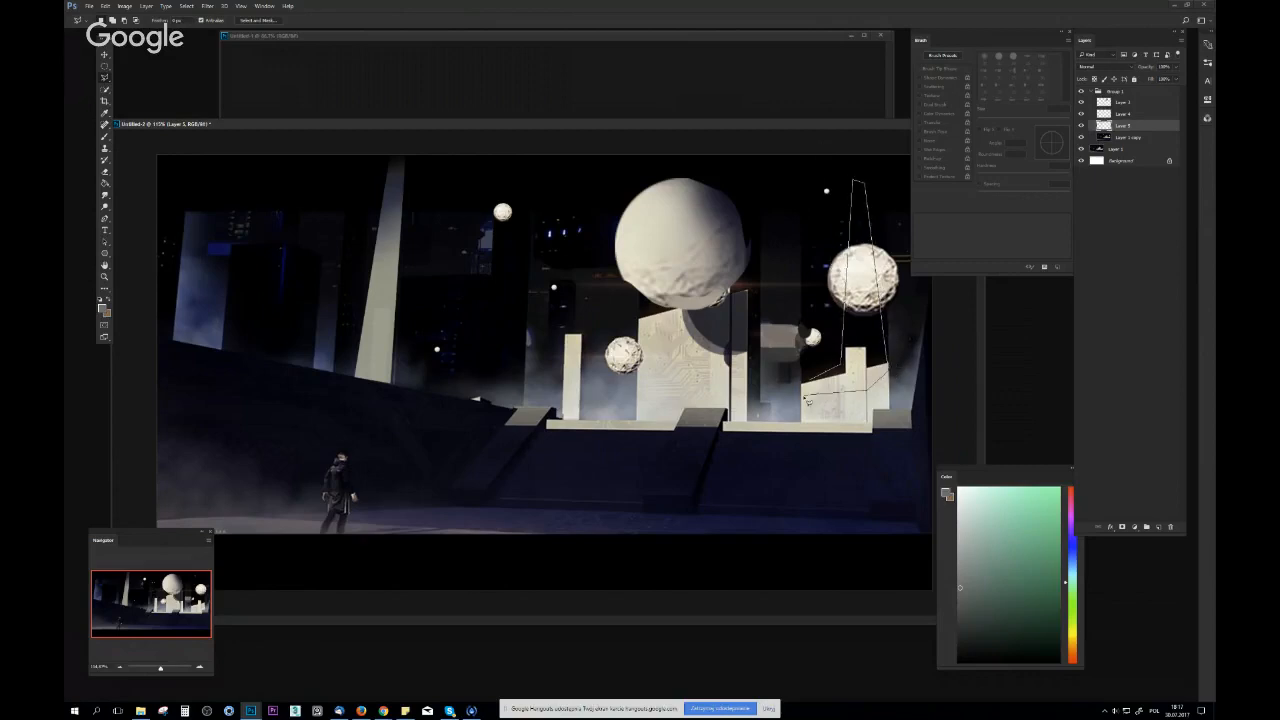
left_click(813, 386)
Fill the lower part of the tower selection with a sampled pale beige using a hard round brush
key("b")
left_click(853, 364, "alt")
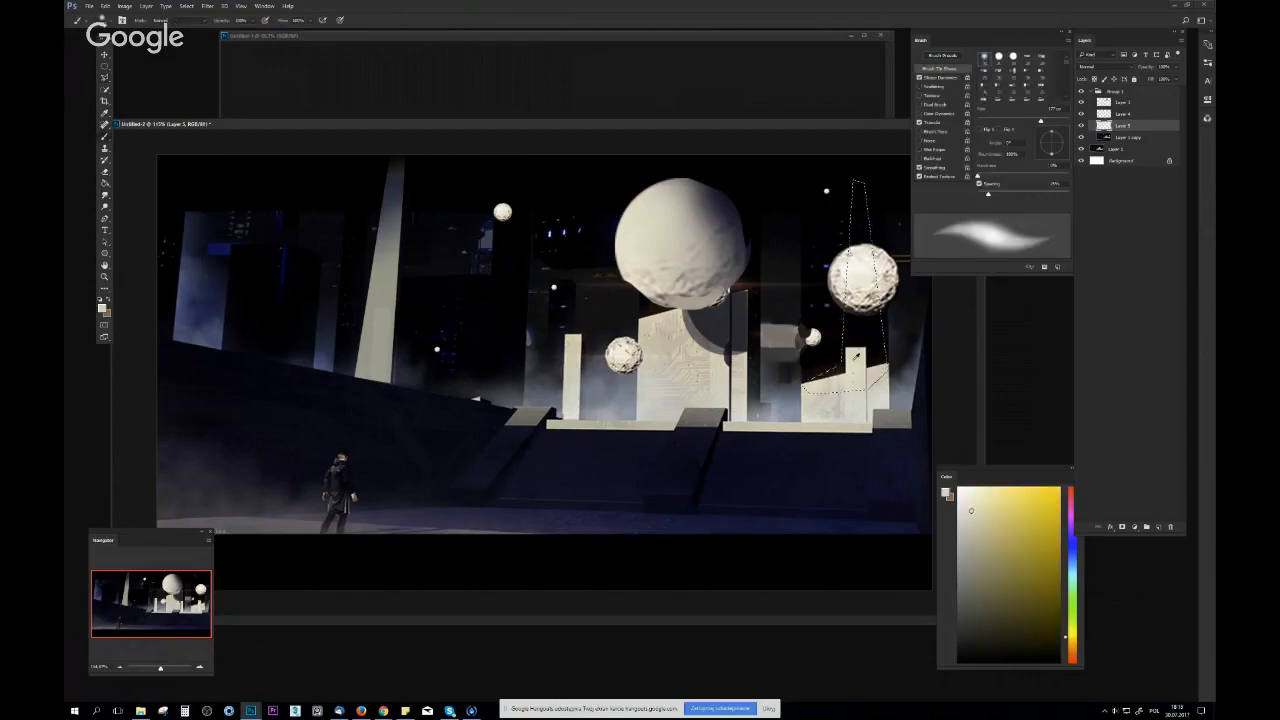
right_click(760, 348)
left_click(840, 407)
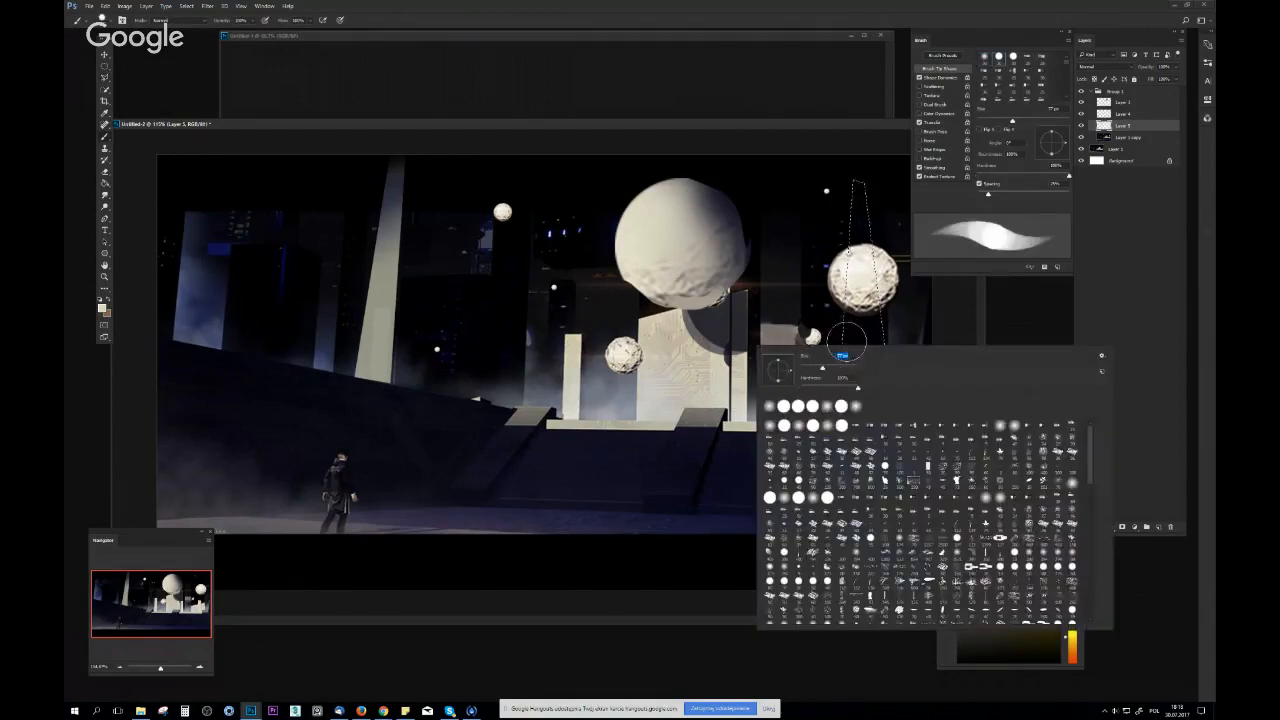
left_click_drag(886, 330, 858, 345)
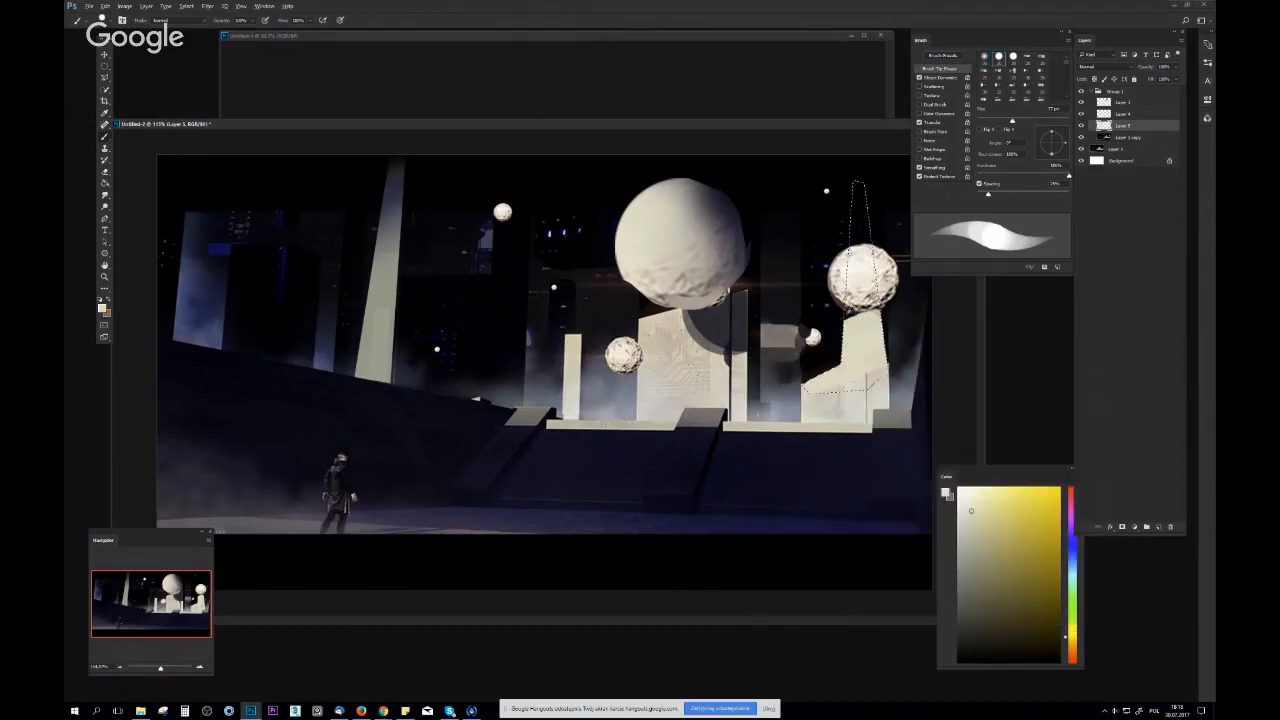
Paint the tower's upper part above the sphere with a soft round brush, fading it into the dark sky with sampled tones
right_click(744, 287)
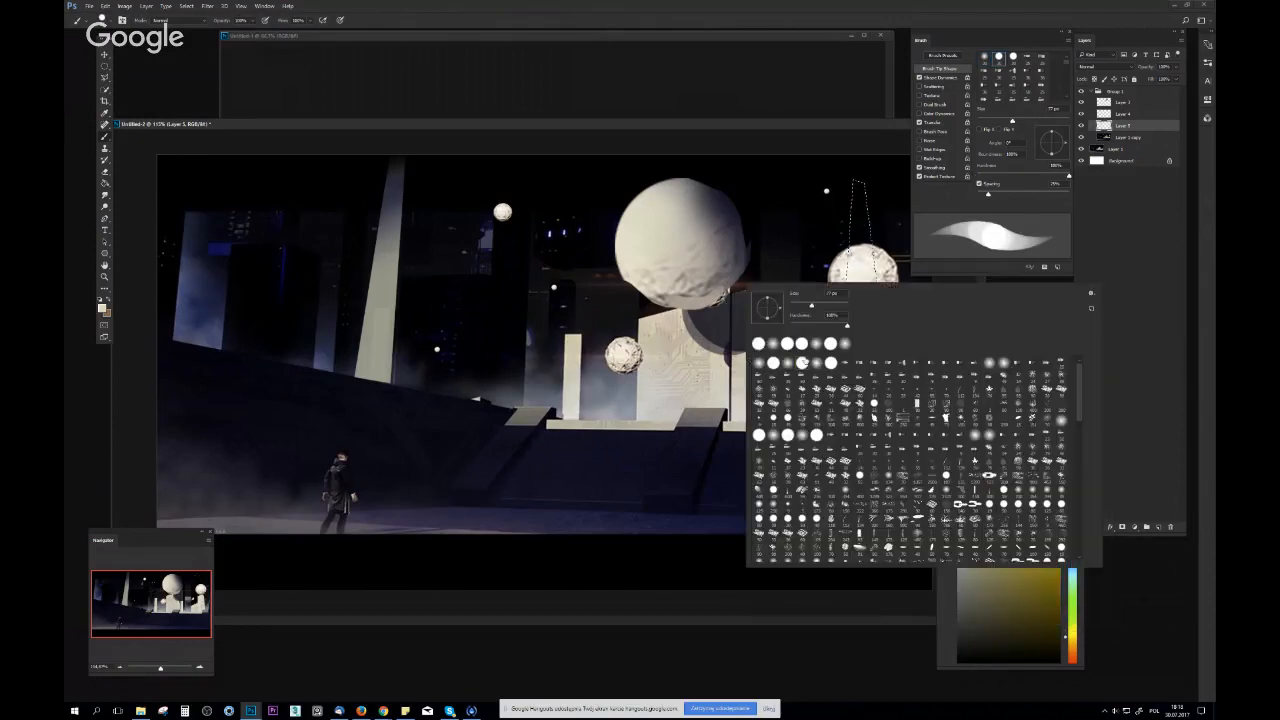
left_click_drag(813, 304, 824, 305)
left_click_drag(852, 191, 862, 225)
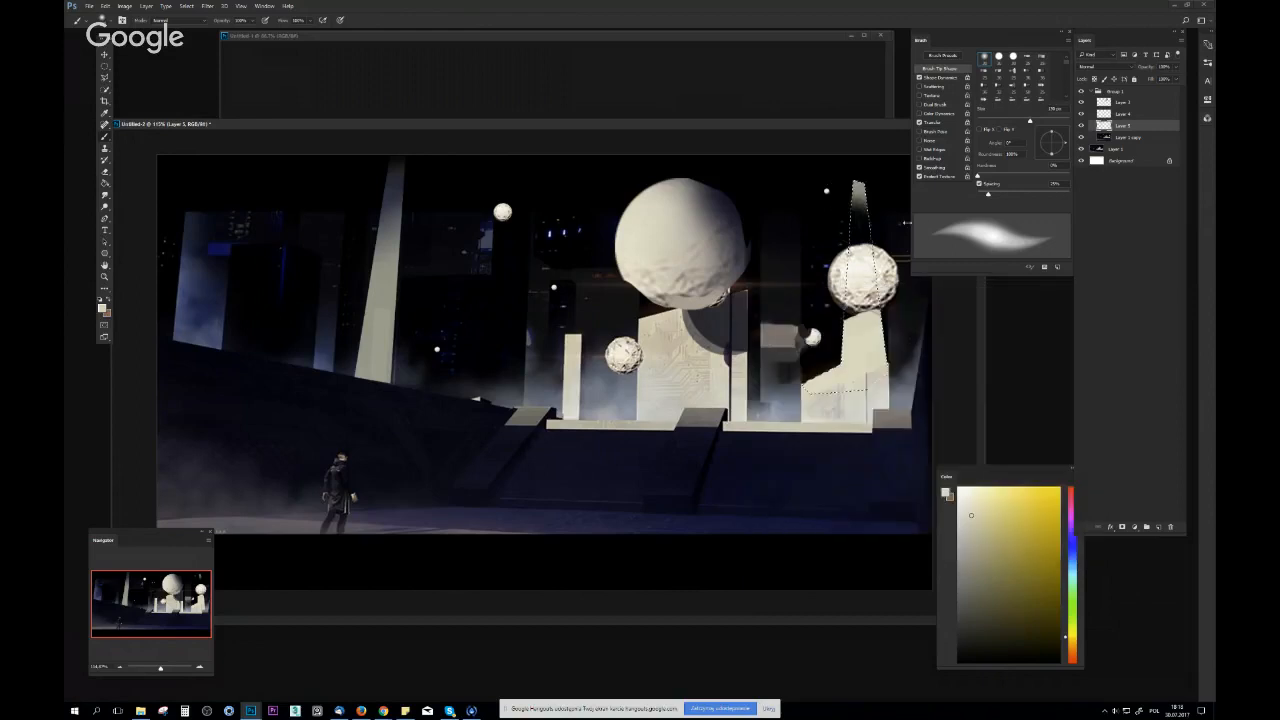
left_click(864, 220, "alt")
left_click(812, 379, "alt")
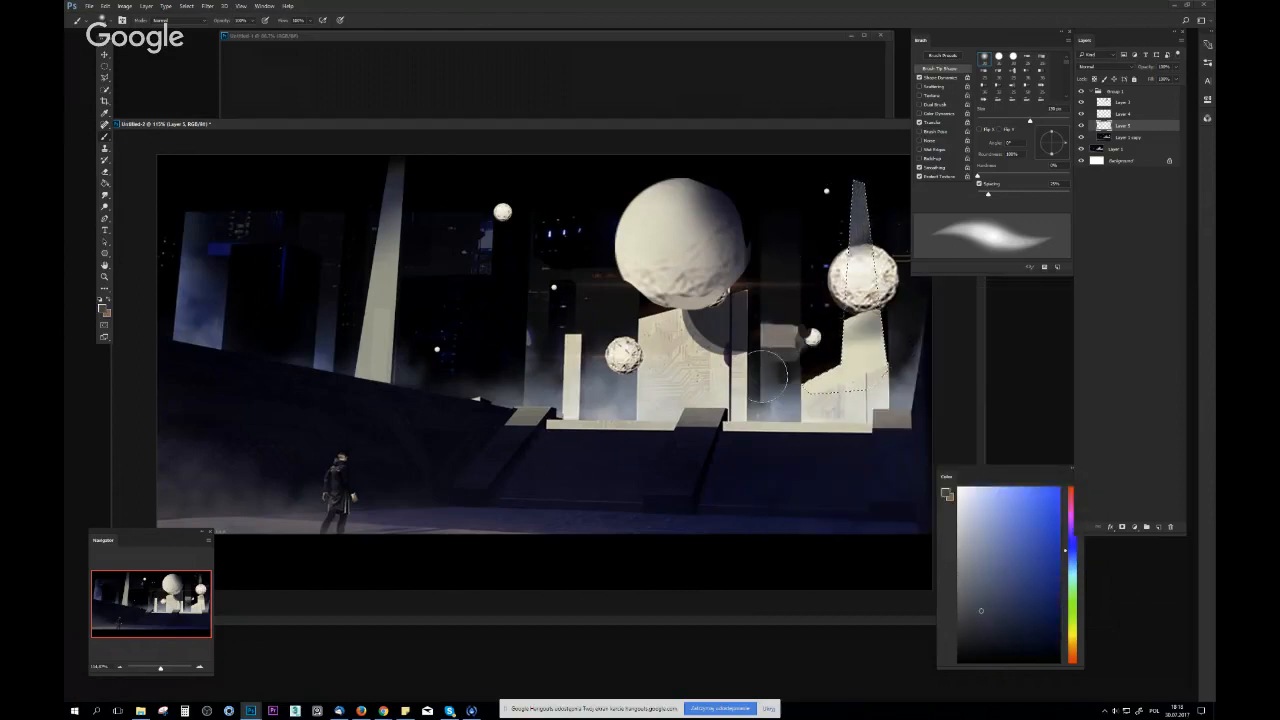
Paint the sphere's dark shadow onto the tower directly beneath it with a smaller hard round brush
right_click(686, 351)
left_click(769, 412)
left_click_drag(760, 373, 743, 373)
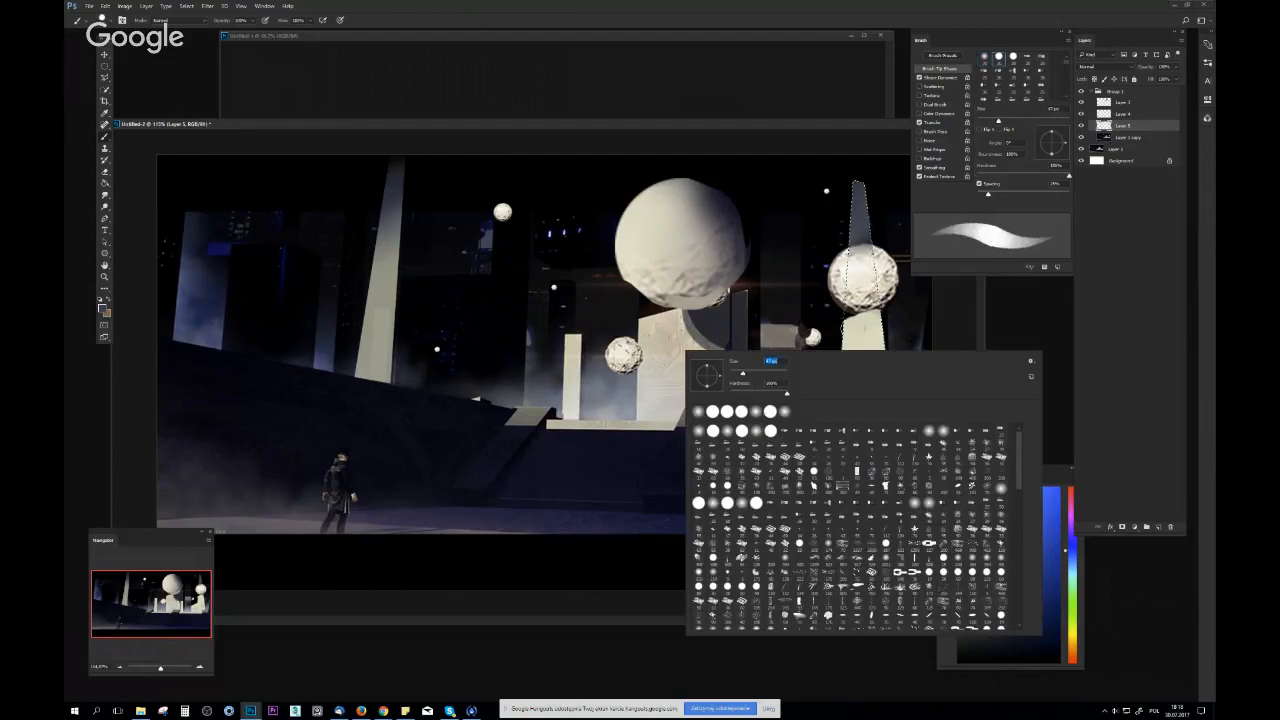
left_click(845, 314)
Clear the tower selection and flip the canvas horizontally to judge the composition
key("z")
left_click_drag(866, 318, 533, 336)
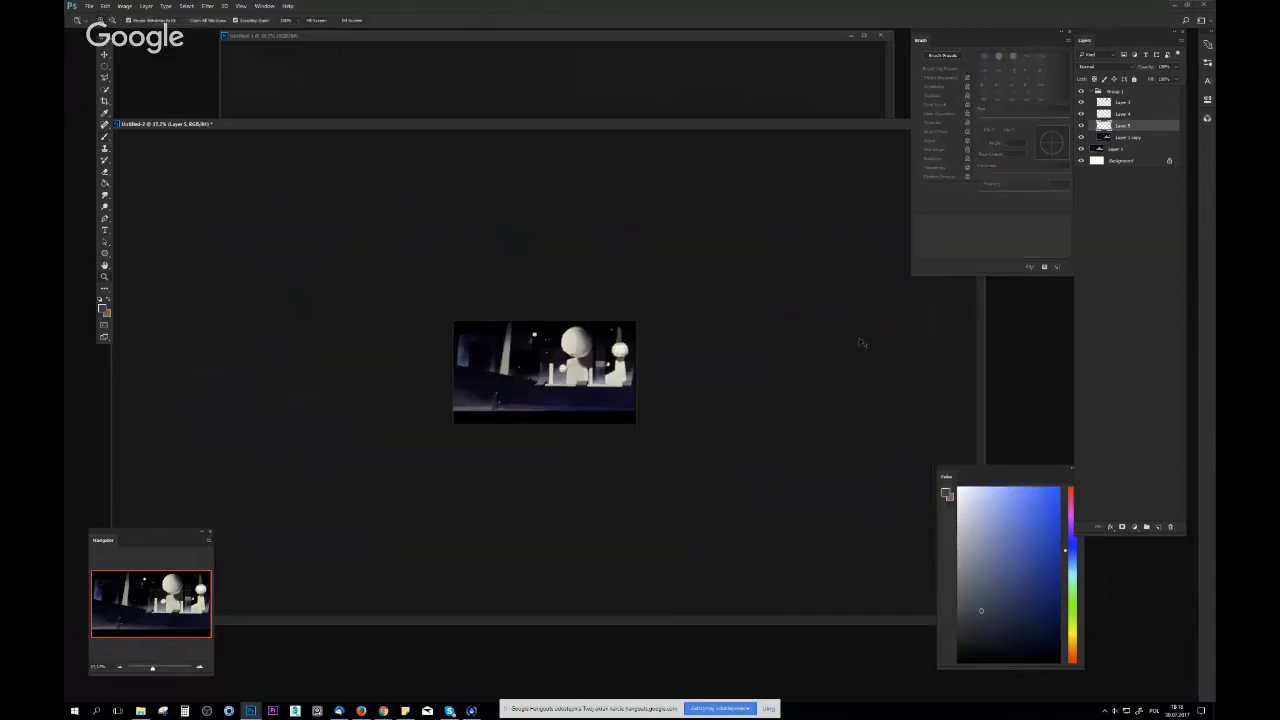
key("ctrl+shift+h")
left_click_drag(620, 352, 577, 333)
left_click_drag(405, 363, 617, 299)
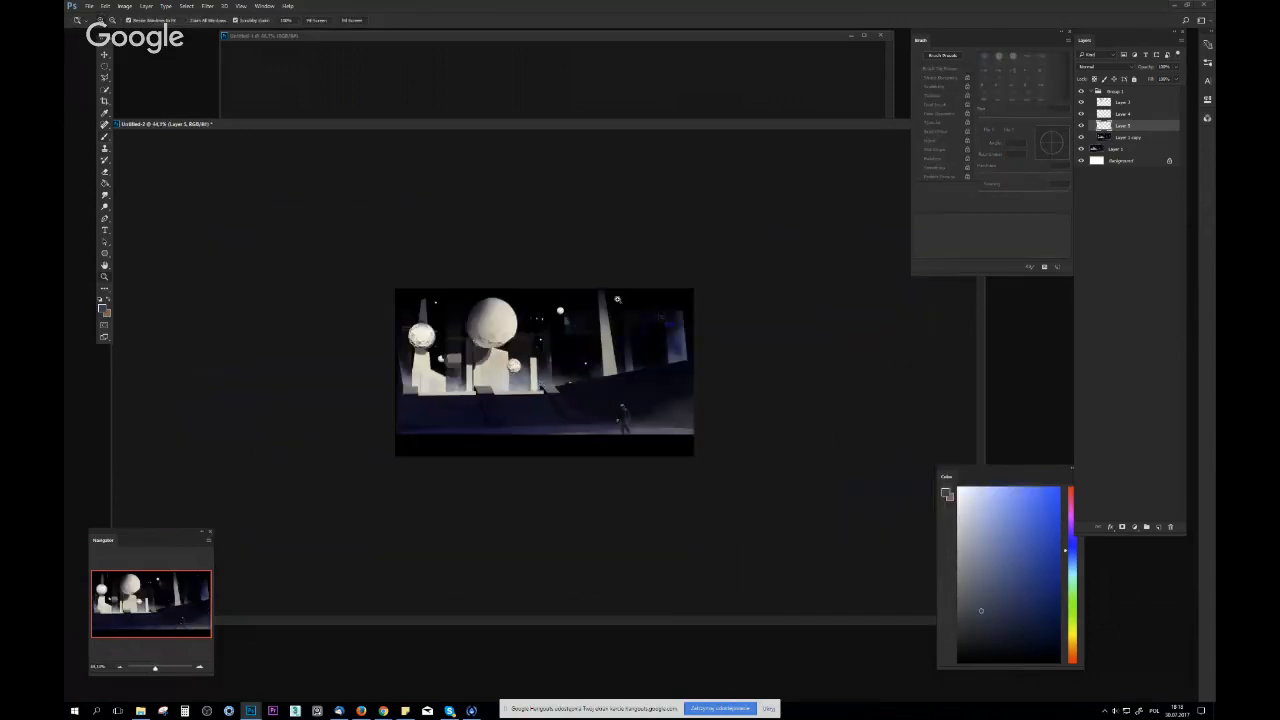
Hide and show the layer group to compare the reworked image with the original
left_click(1081, 91)
left_click(1081, 91)
left_click_drag(746, 308, 590, 345)
mouse_move(430, 372)
left_mouse_down()
mouse_move(537, 380)
mouse_move(489, 405)
left_mouse_up()
key("b")
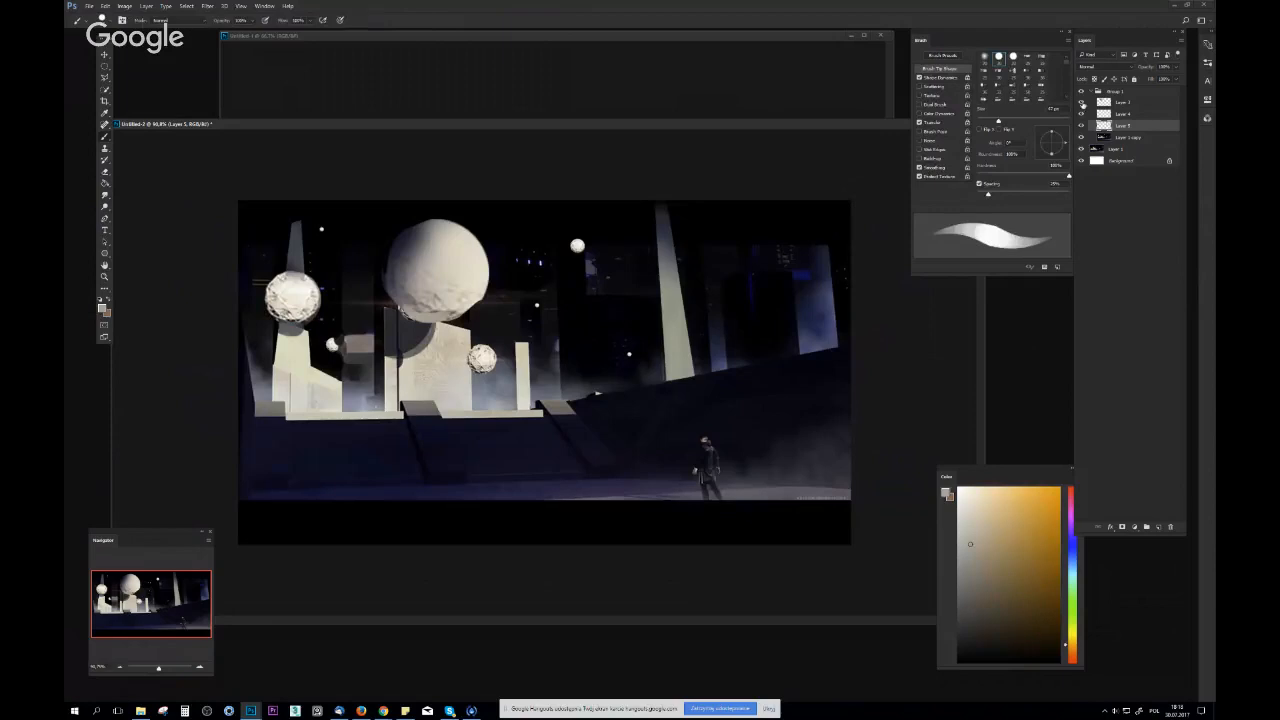
left_click(1080, 92)
left_click(1081, 92)
left_click(1080, 92)
left_click(1080, 92)
Outline the sky area around the spheres and the background building edges with the Polygonal Lasso, extending the selection past the canvas top
key("z")
left_click_drag(563, 315, 630, 315)
key("l")
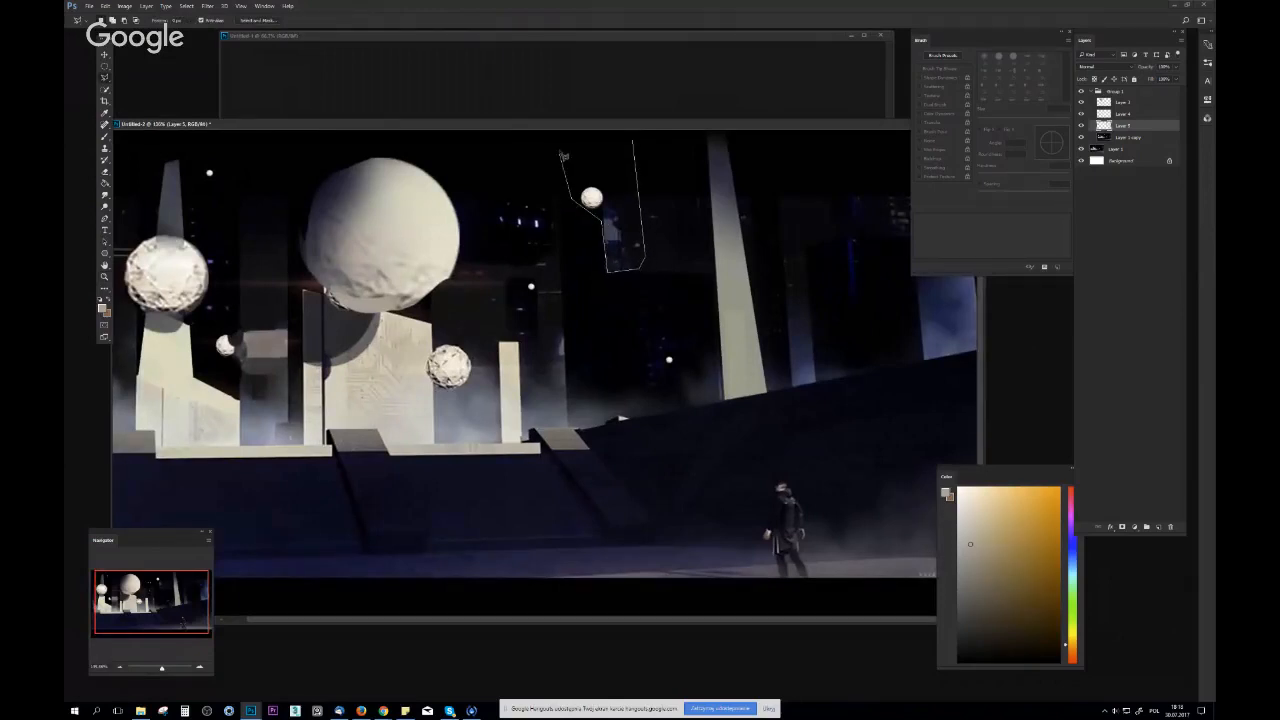
left_click(565, 355)
left_click(471, 368)
left_click_drag(450, 335, 478, 331)
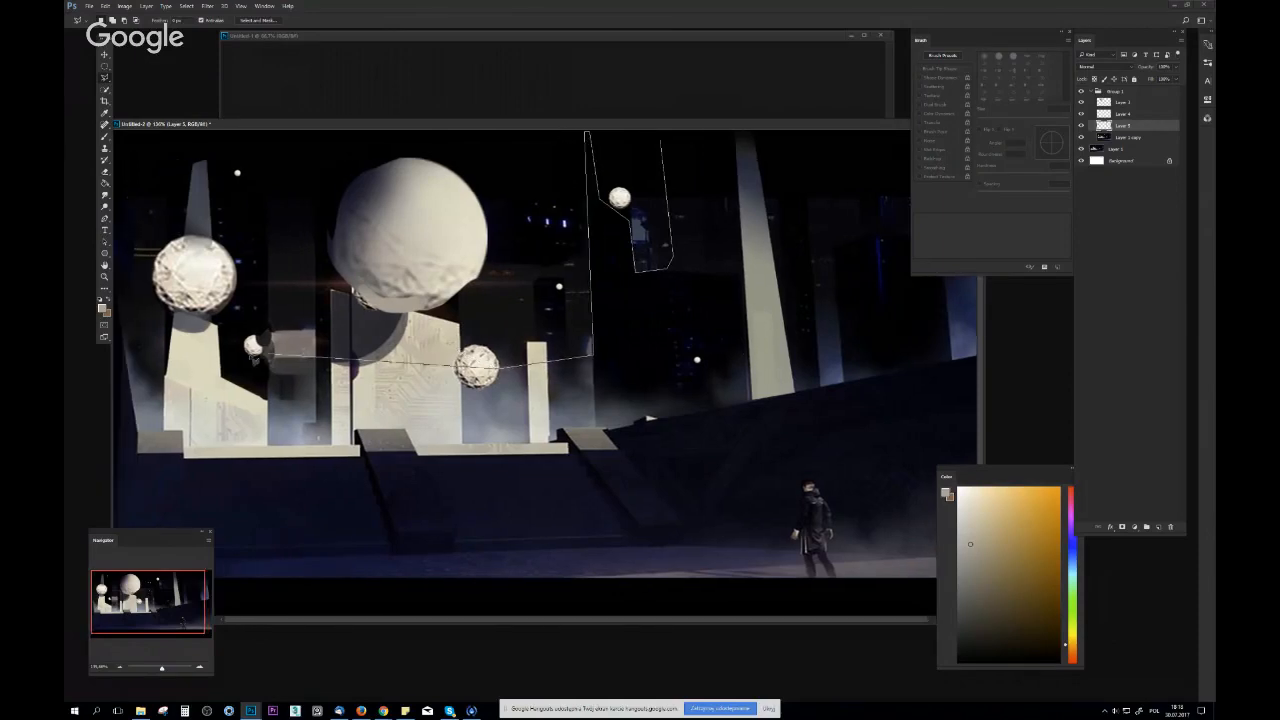
double_click(129, 66)
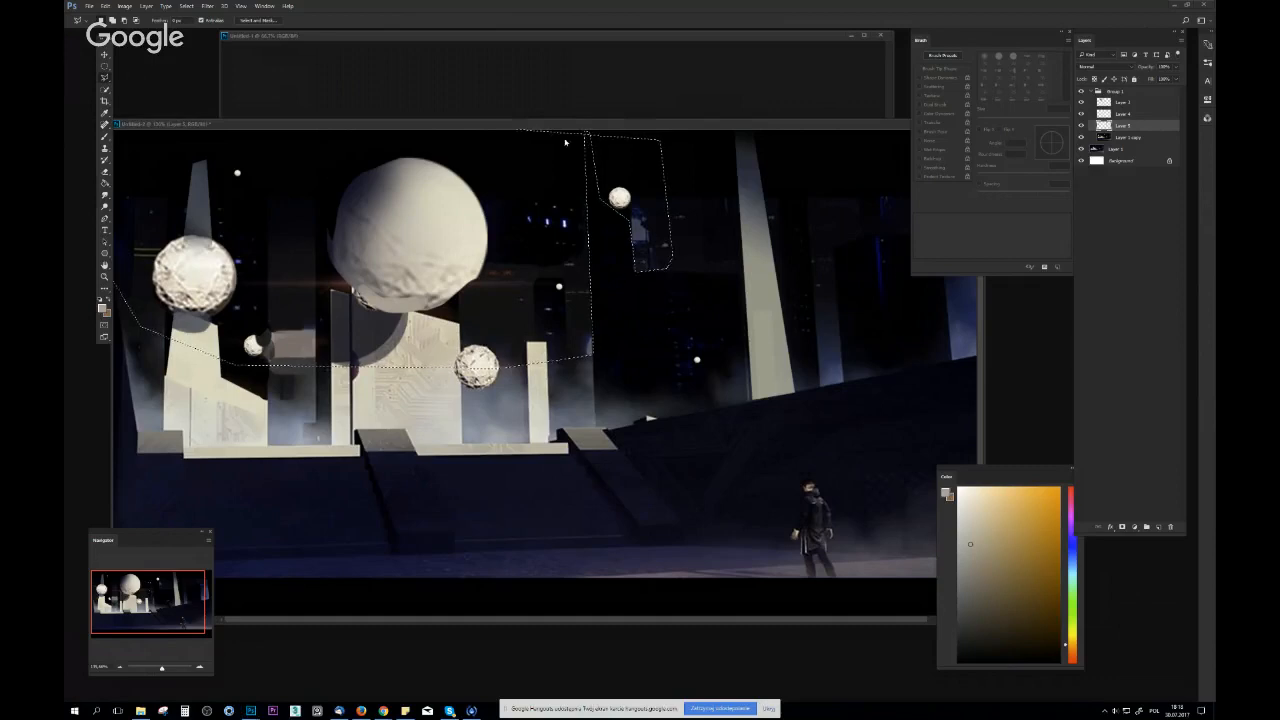
left_click(659, 153)
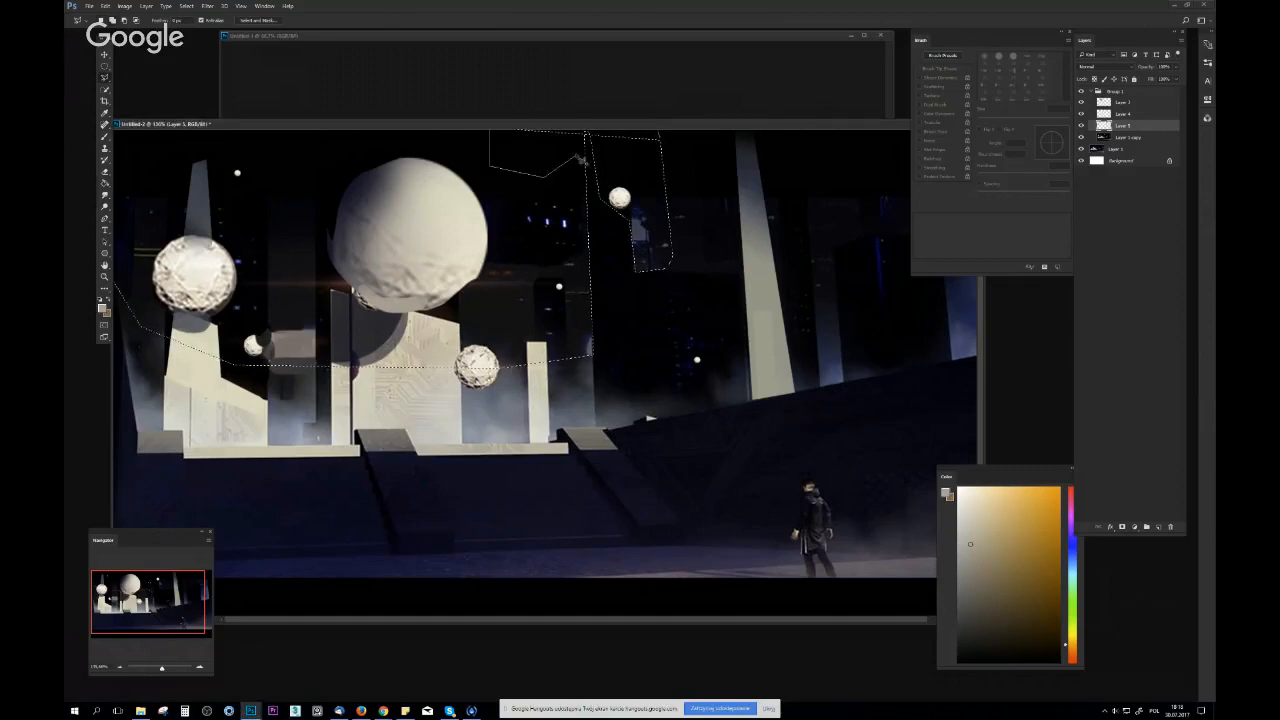
double_click(643, 142)
Sample a dark blue-grey and choose a large soft round brush, comparing the image with and without the layer group
mouse_move(668, 165)
left_mouse_down()
mouse_move(594, 209)
mouse_move(709, 188)
left_mouse_up()
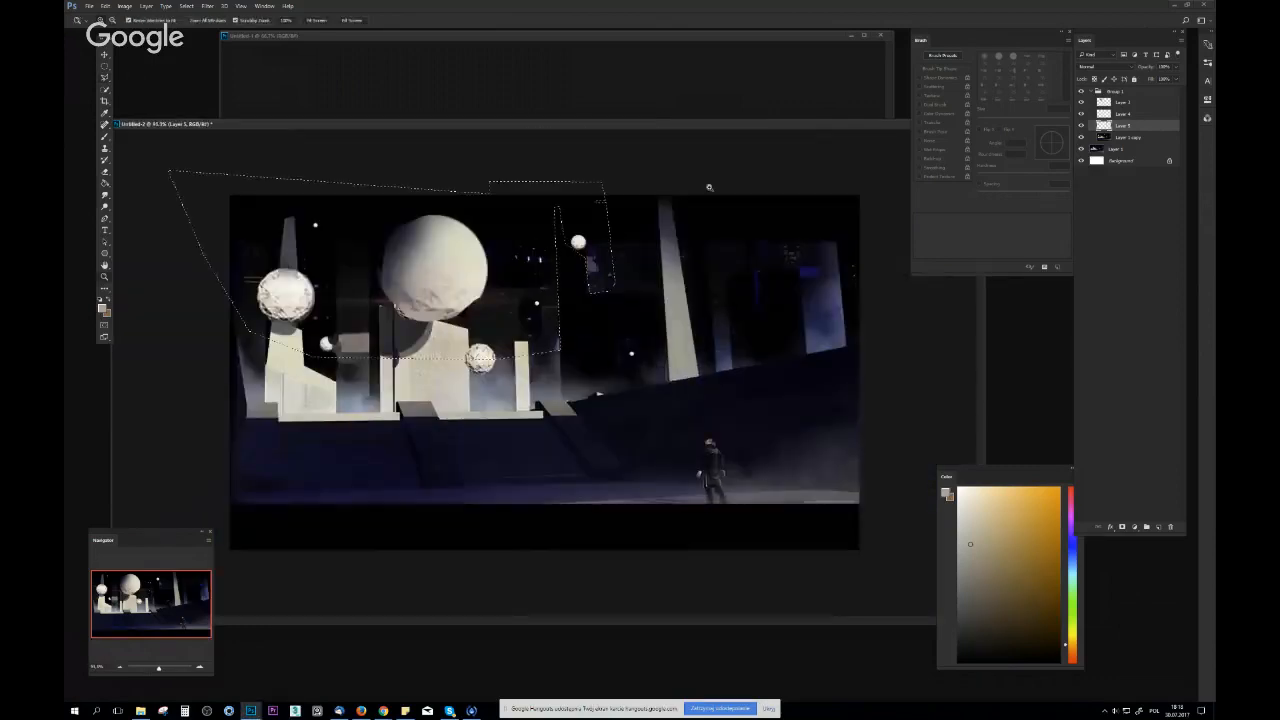
left_click(1081, 128)
left_click(1081, 128)
left_click(1081, 138)
key("b")
left_click(550, 388, "alt")
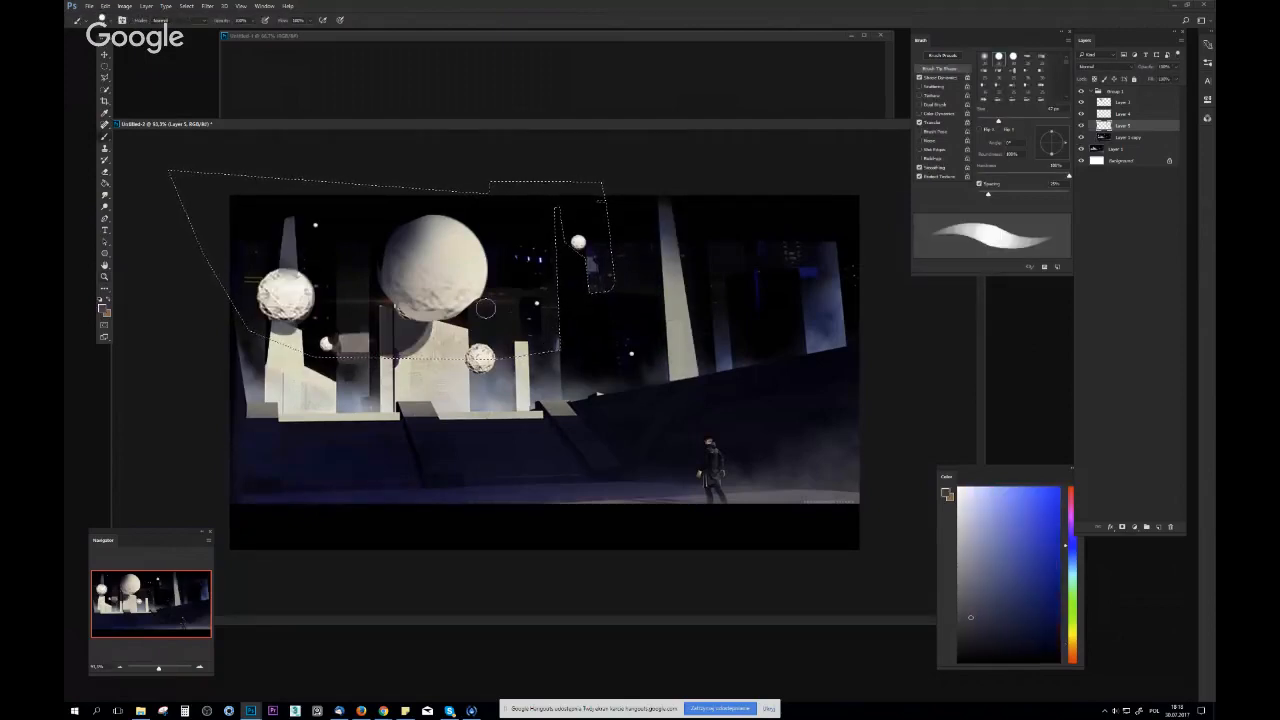
right_click(485, 309)
left_click(564, 387)
left_click_drag(549, 330, 585, 330)
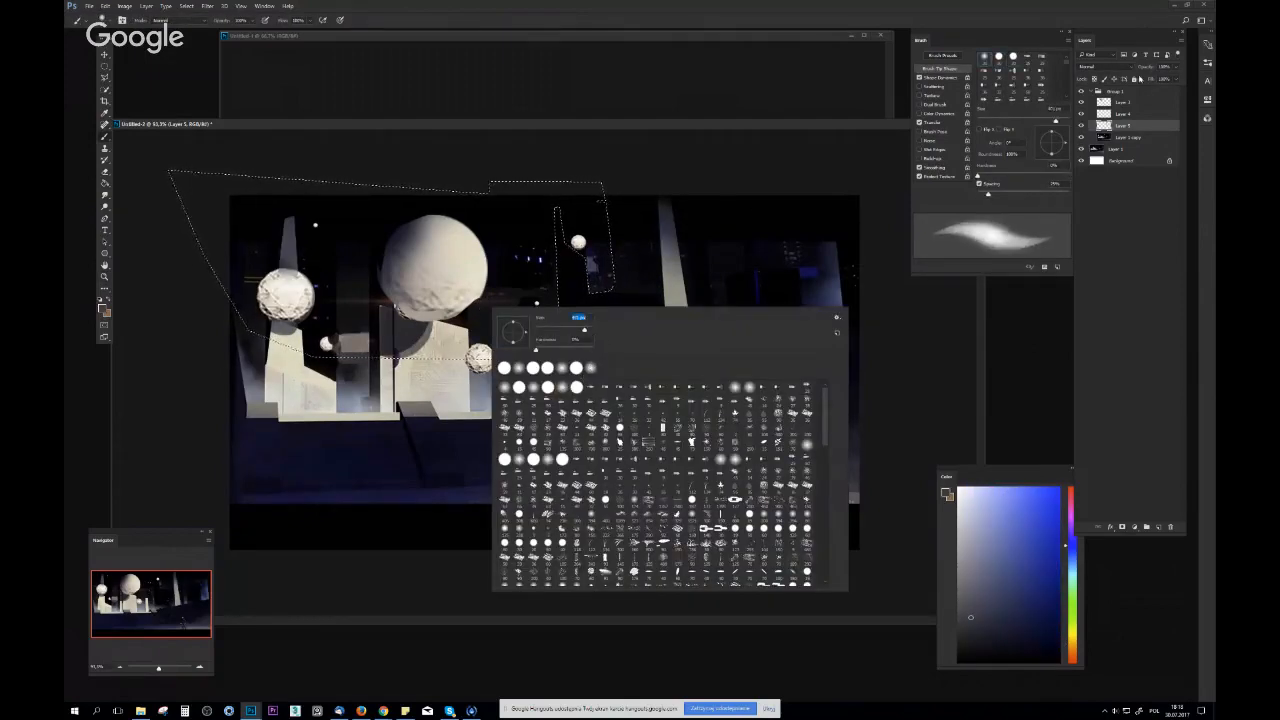
left_click(1080, 91)
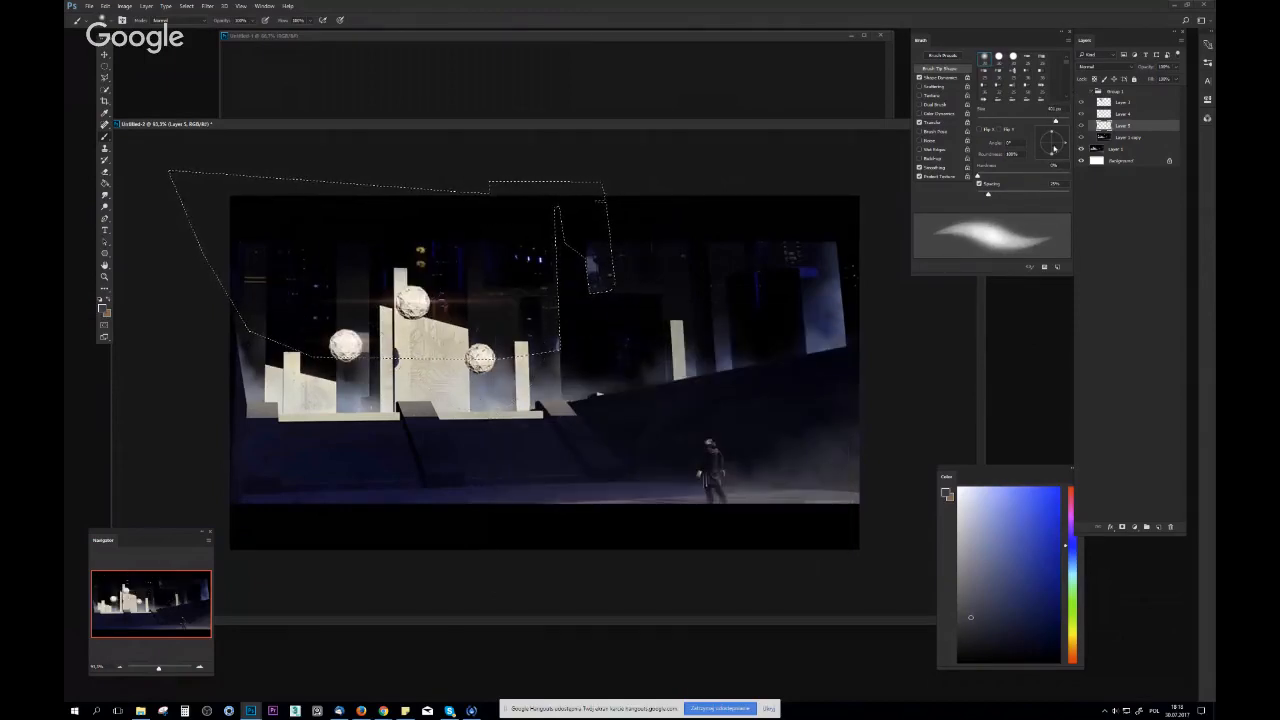
left_click(1081, 91)
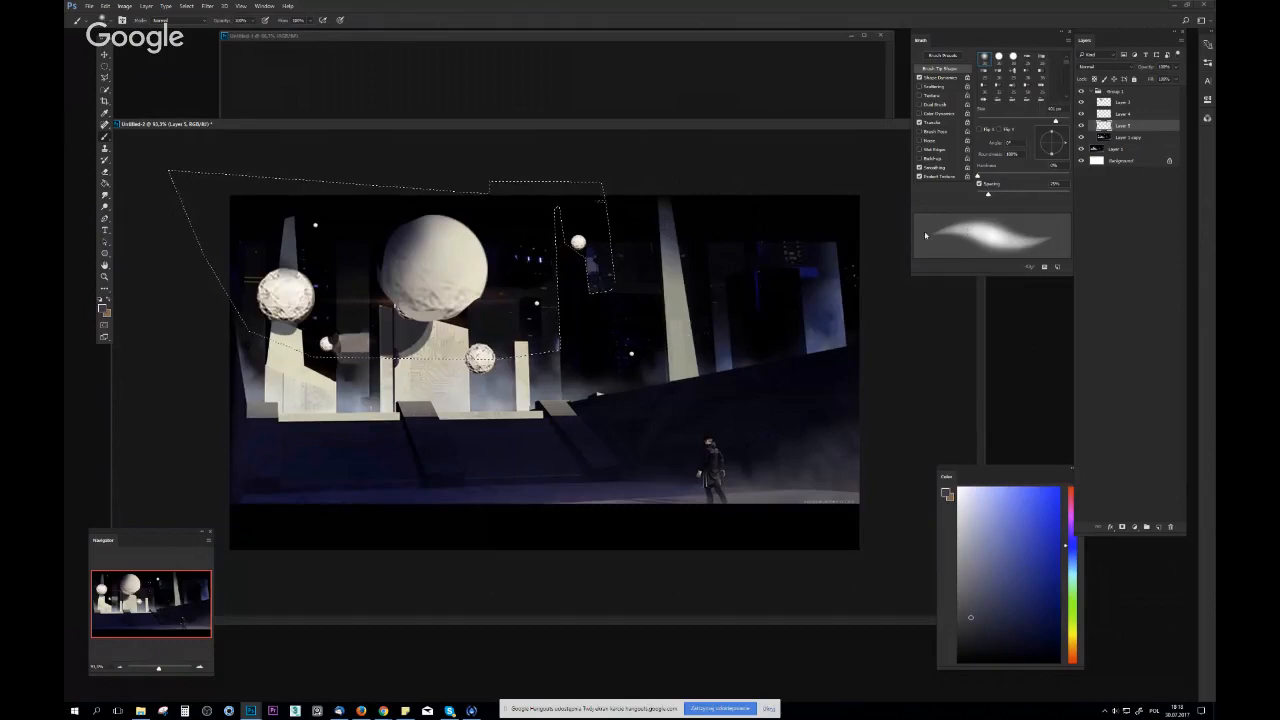
Add a new layer above Layer 5 and brush soft dark grey haze into the selected sky around the spheres
left_click(1159, 531)
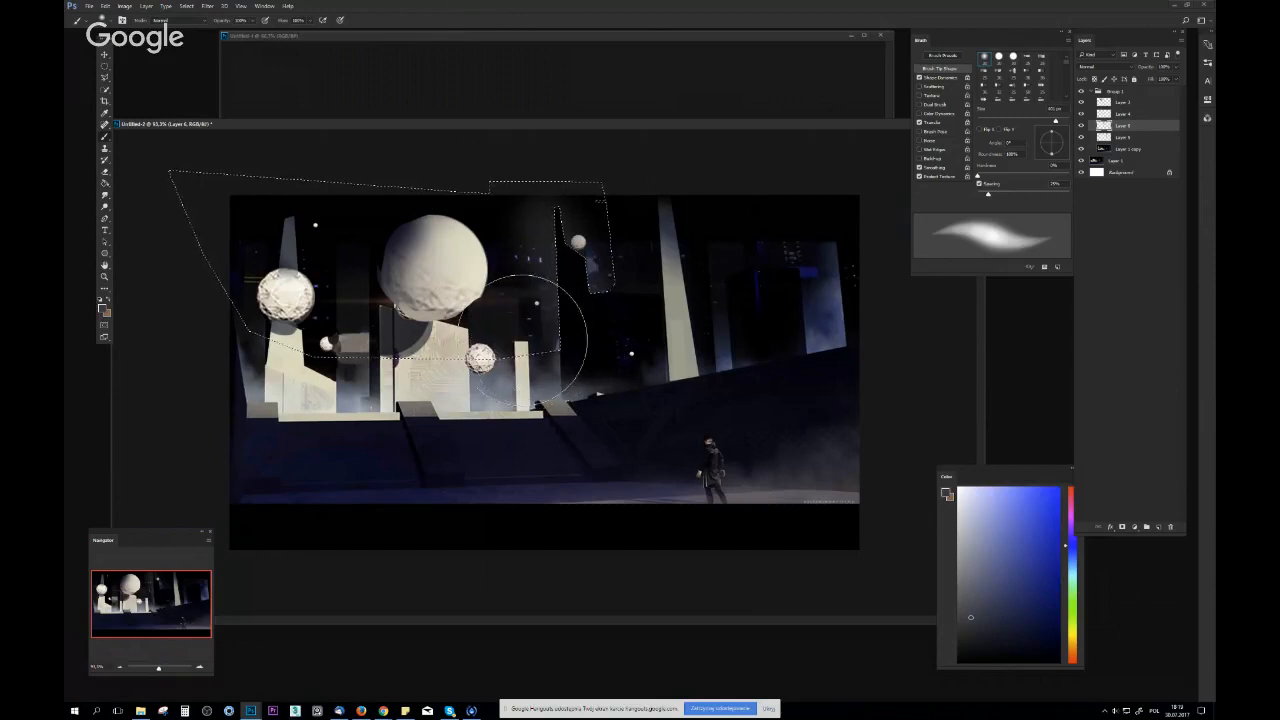
key("l")
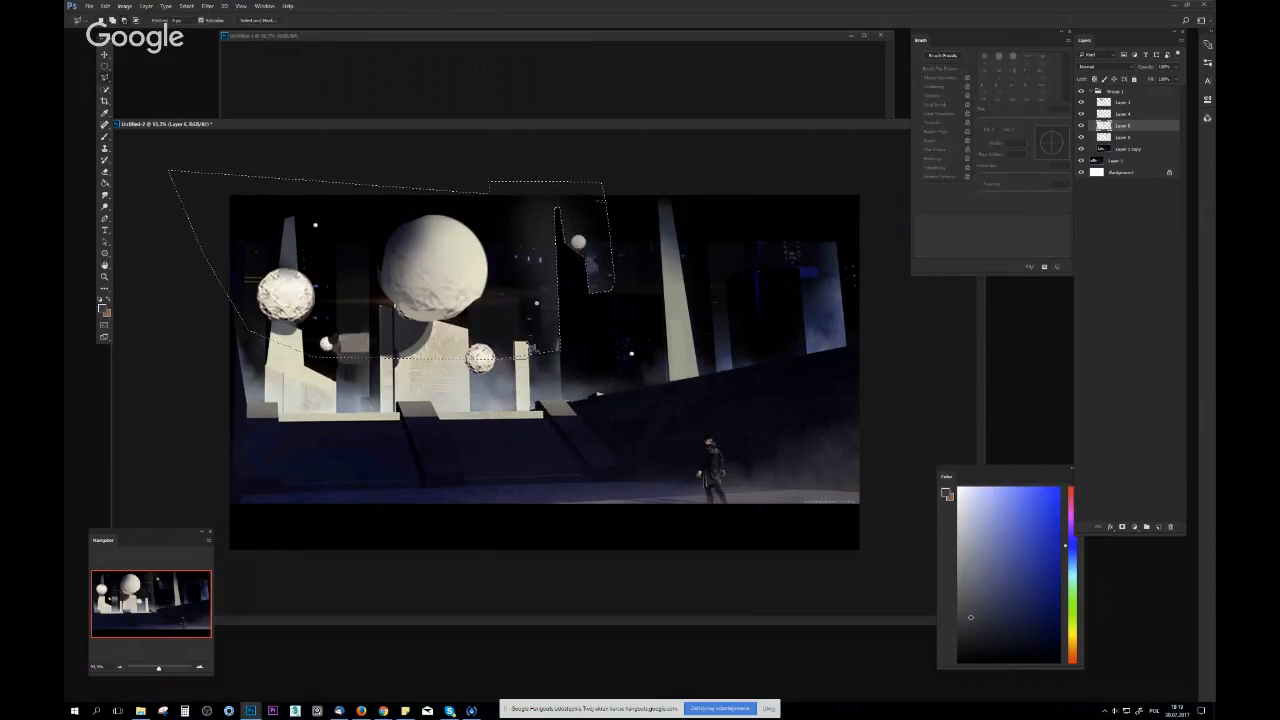
key("b")
mouse_move(536, 409)
left_mouse_down()
mouse_move(554, 363)
mouse_move(532, 288)
mouse_move(557, 415)
mouse_move(541, 361)
left_mouse_up()
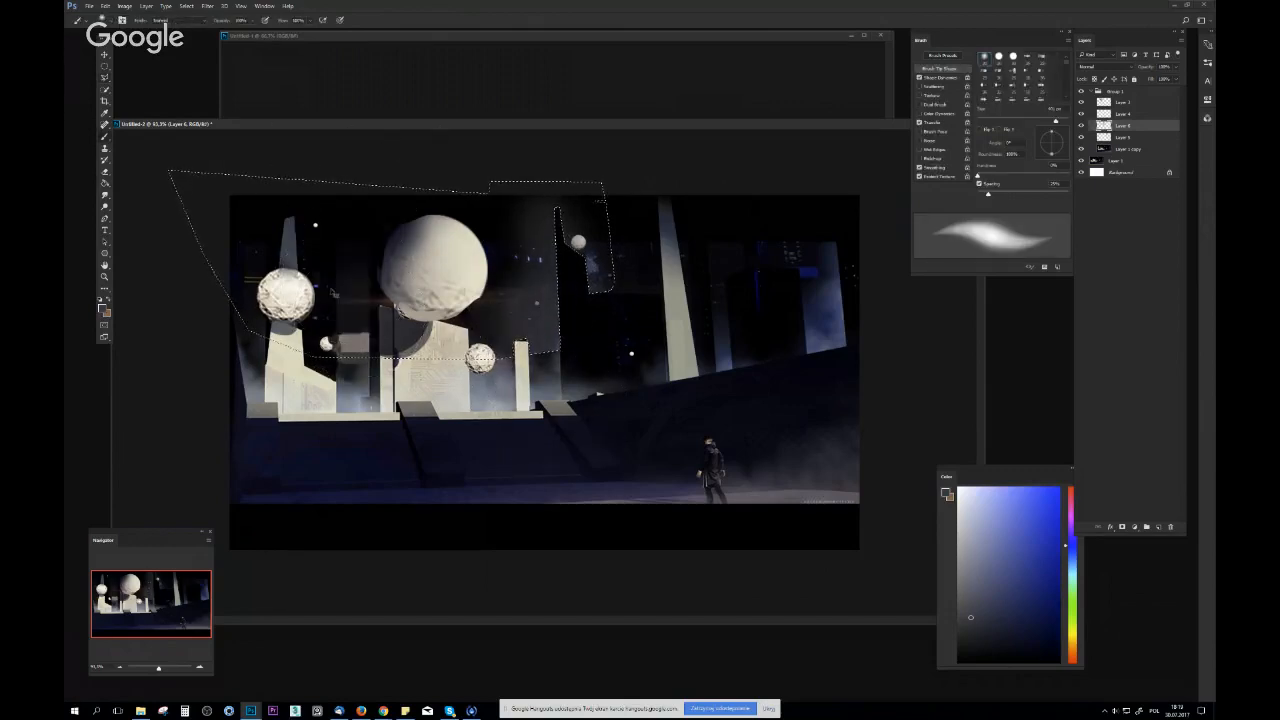
mouse_move(244, 189)
left_mouse_down()
mouse_move(184, 304)
mouse_move(249, 232)
mouse_move(272, 338)
mouse_move(353, 211)
mouse_move(383, 289)
left_mouse_up()
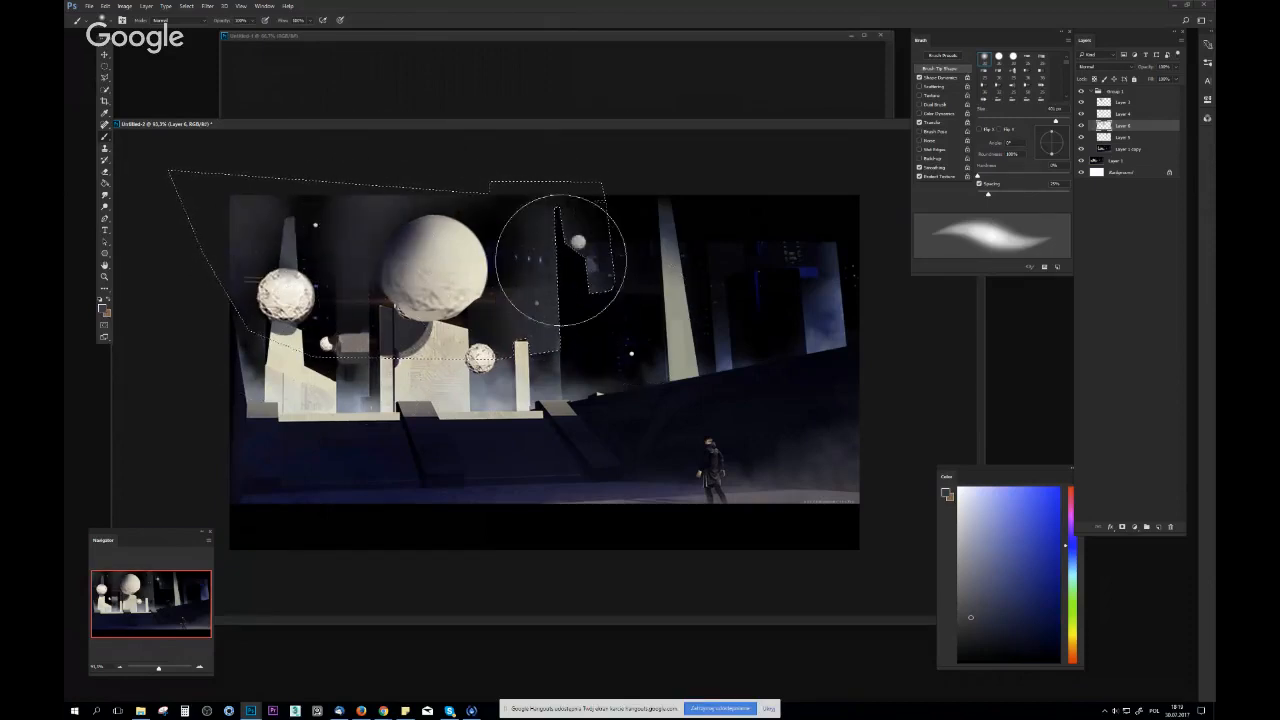
Clear the sky selection and flip the canvas horizontally
key("z")
left_click_drag(762, 300, 677, 348)
key("F2")
left_click_drag(592, 335, 650, 309)
key("b")
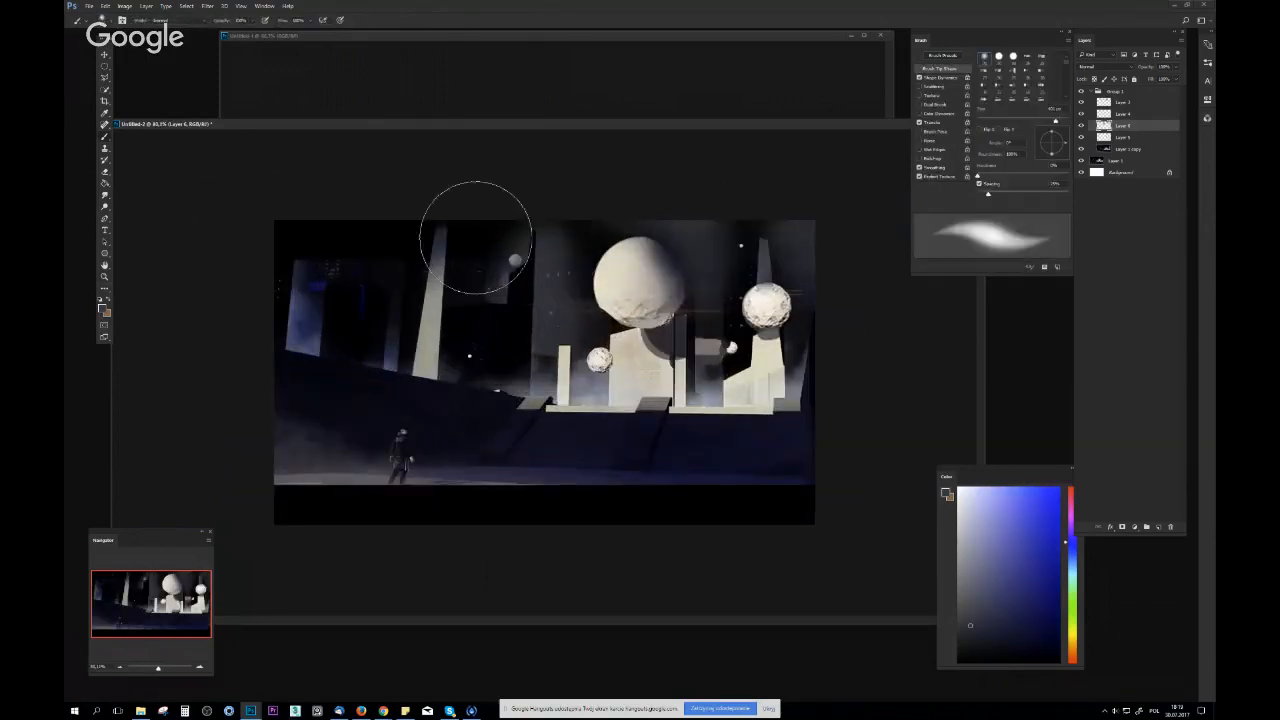
Paint faint vertical haze streaks in the dark sky around the tall tower with a smaller soft brush
key("bracketleft")
key("bracketleft")
key("bracketleft")
key("bracketleft")
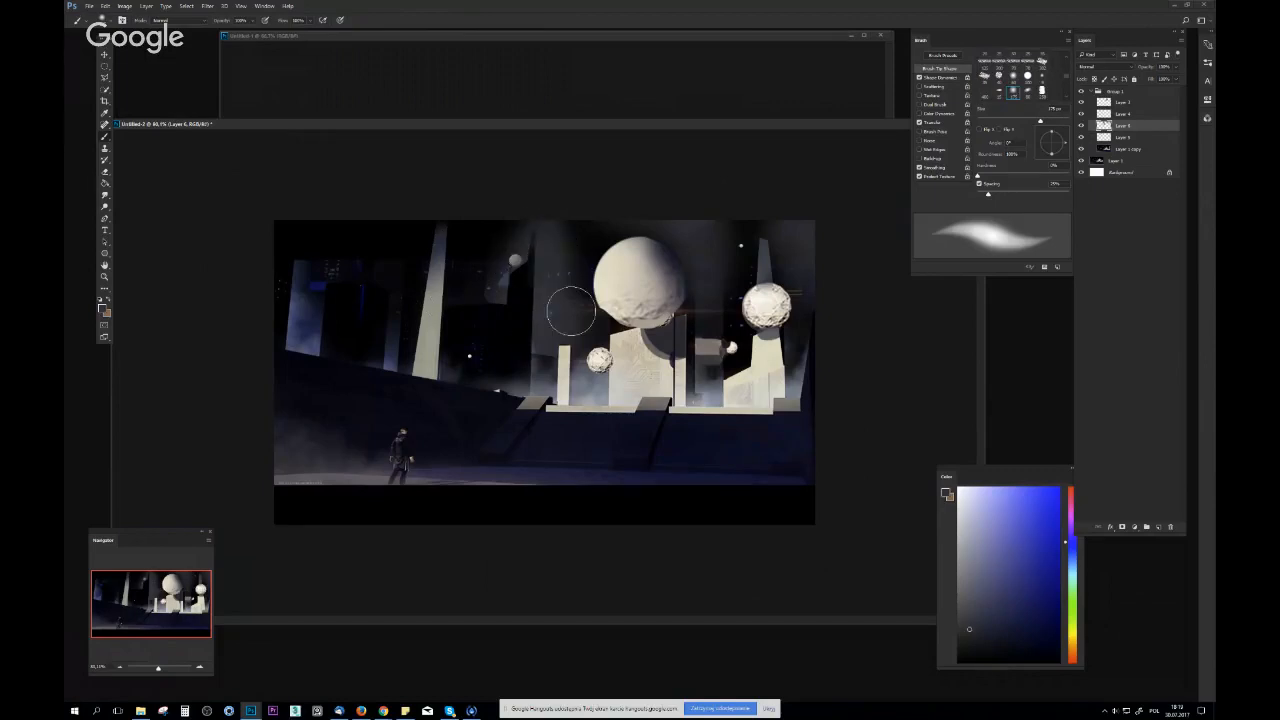
key("ctrl+plus")
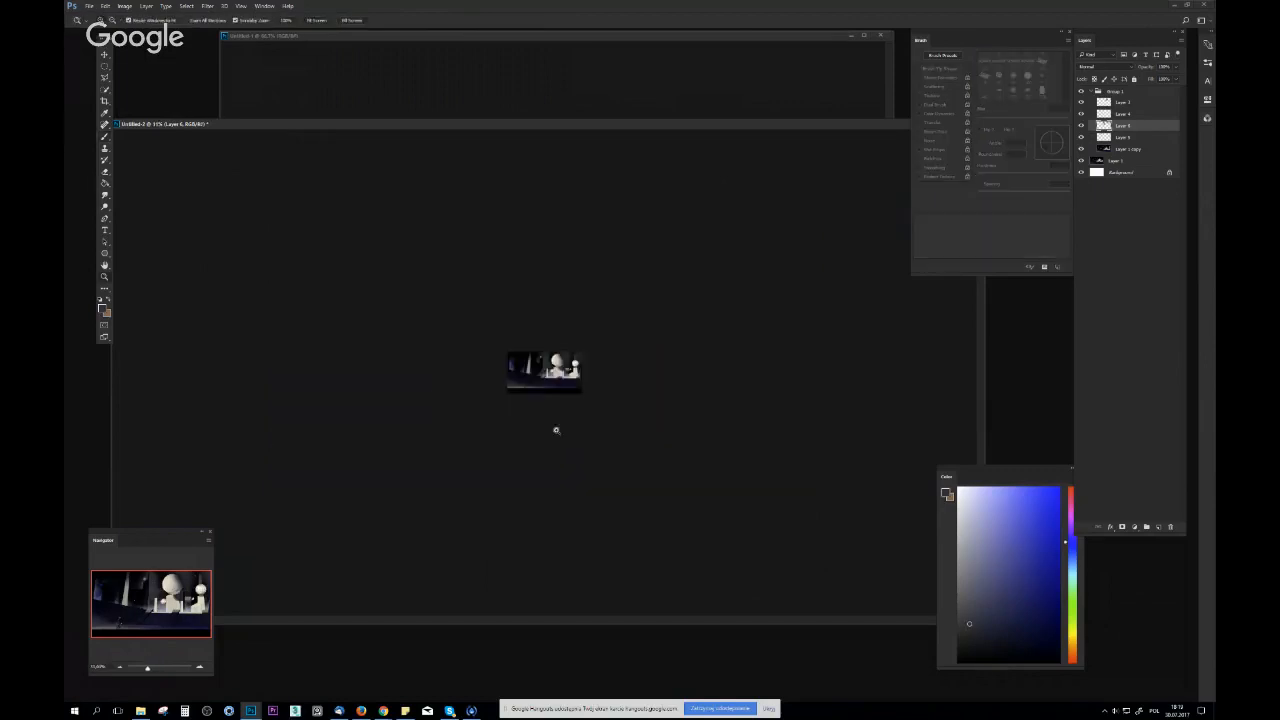
left_click_drag(467, 186, 458, 338)
left_click_drag(383, 208, 371, 318)
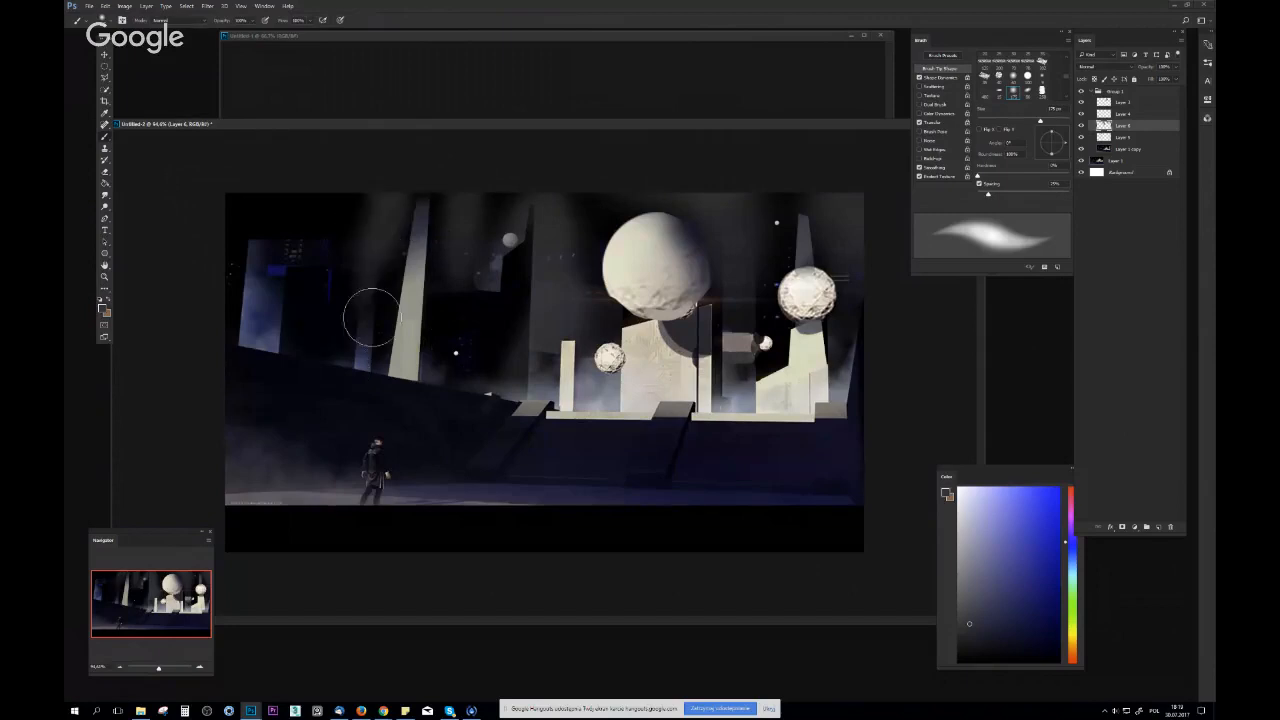
Glaze a sampled dark blue over the sky above the distant blue buildings with an enlarged soft brush, undoing the first stroke
right_click(349, 247)
left_click(443, 267)
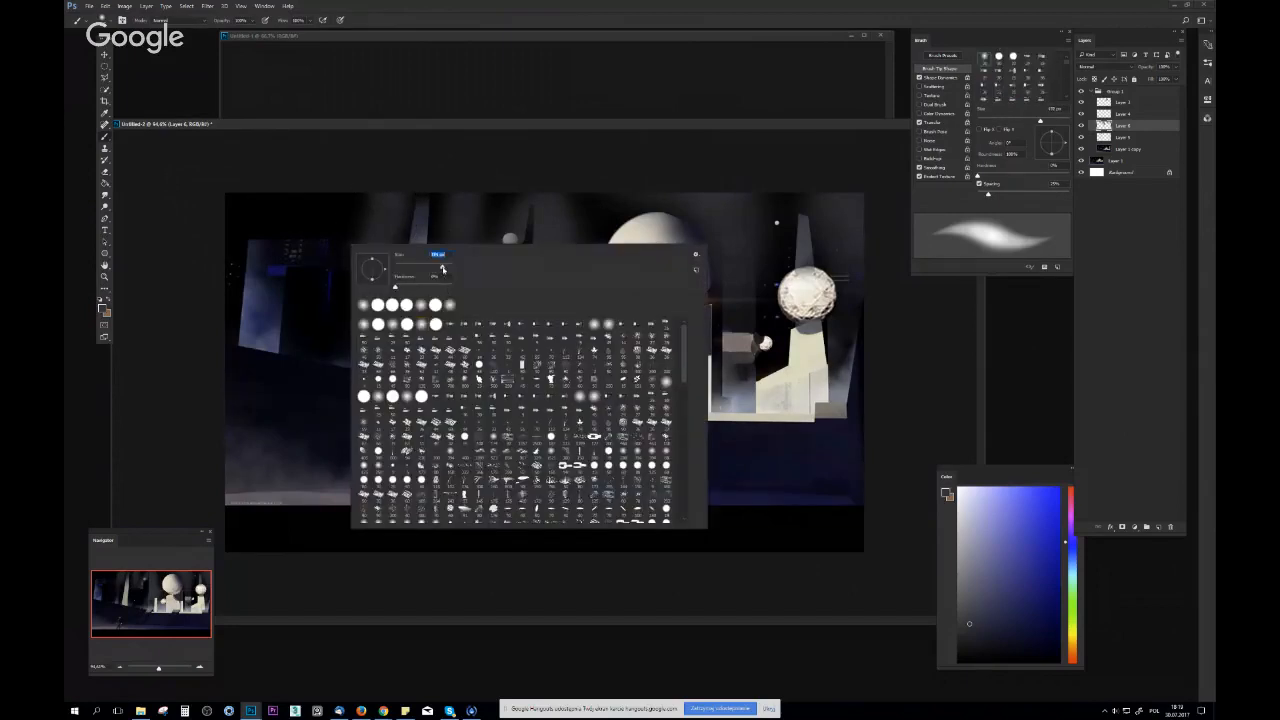
left_click_drag(275, 314, 383, 143)
key("ctrl+z")
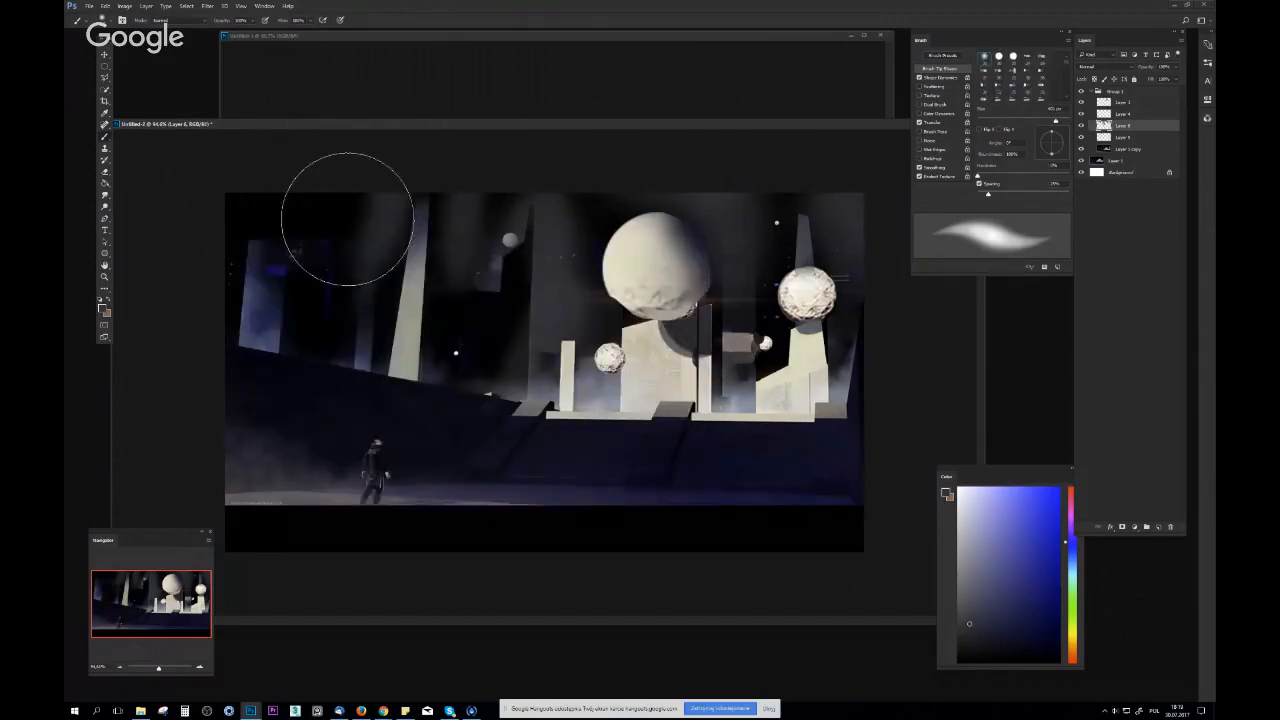
left_click(271, 328, "alt")
left_click_drag(263, 301, 327, 162)
left_click(378, 228, "alt")
Flip the canvas horizontally and view the whole image at a small size
key("z")
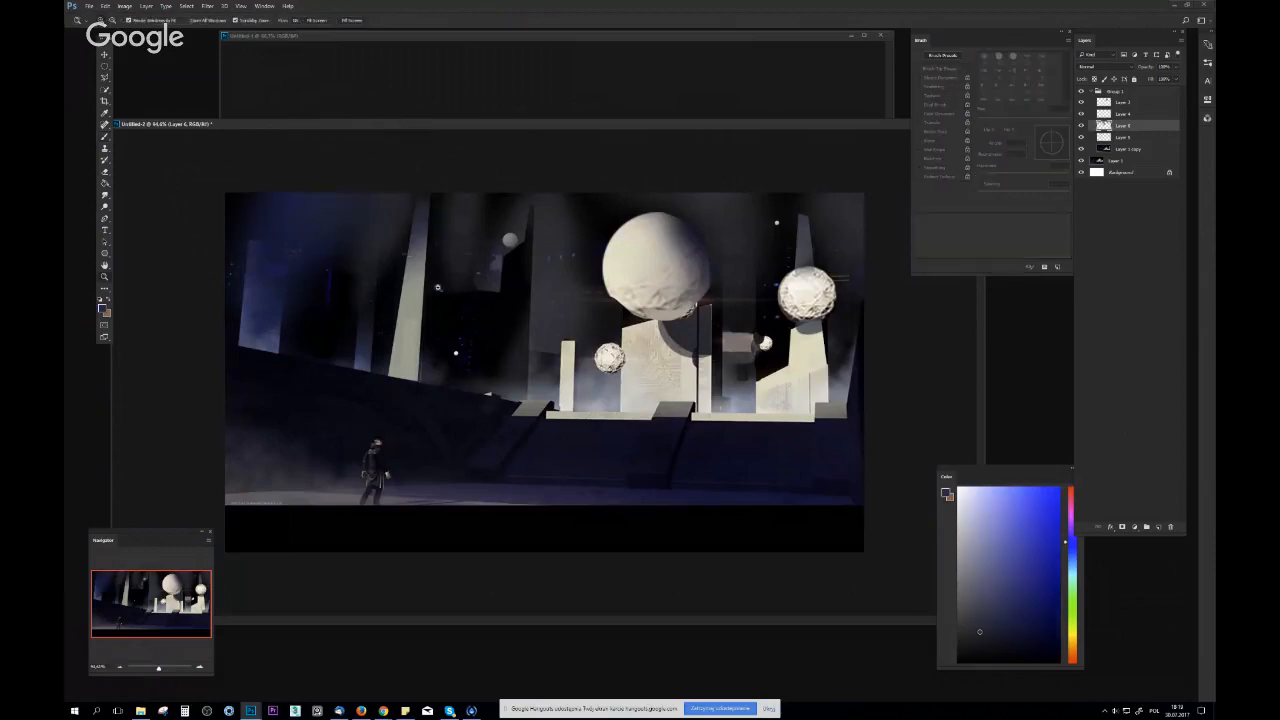
left_click_drag(530, 300, 417, 340)
key("F2")
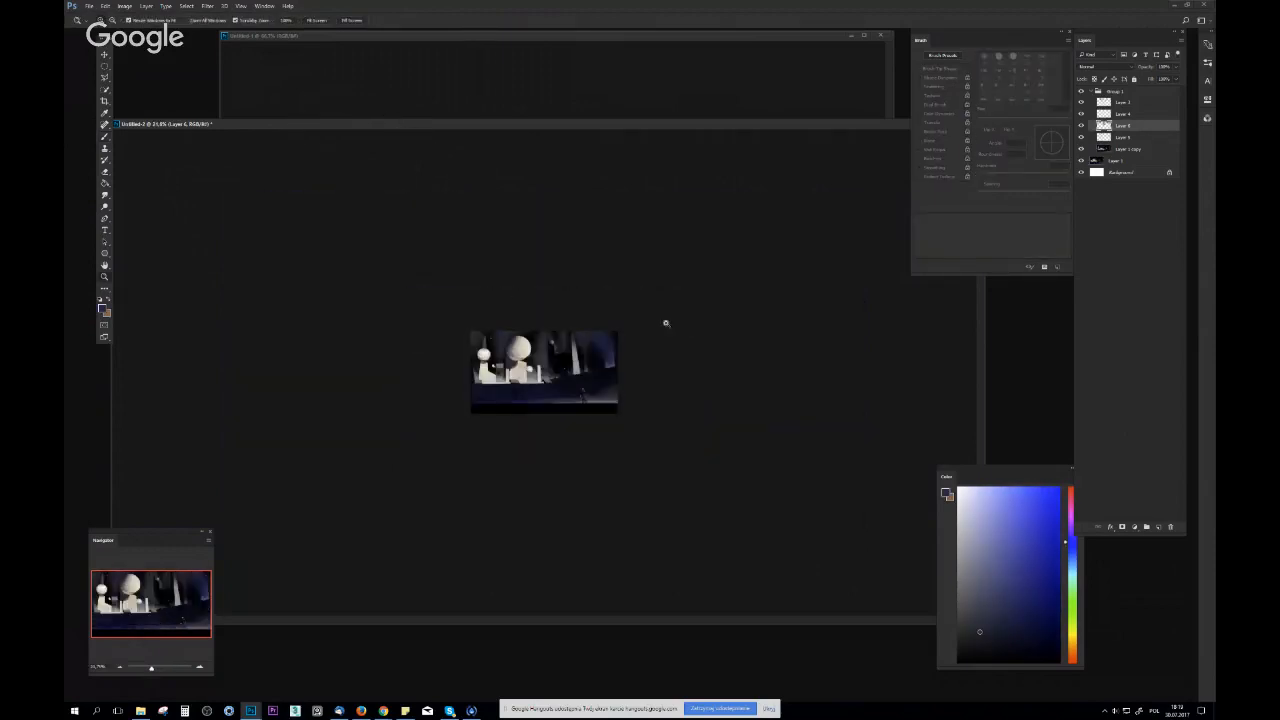
Try a soft brush stroke of a sampled dark sky tone beside the tall pale tower
left_click_drag(666, 323, 692, 326)
left_click_drag(593, 306, 672, 286)
key("b")
left_click(600, 224, "alt")
left_click_drag(618, 246, 670, 283)
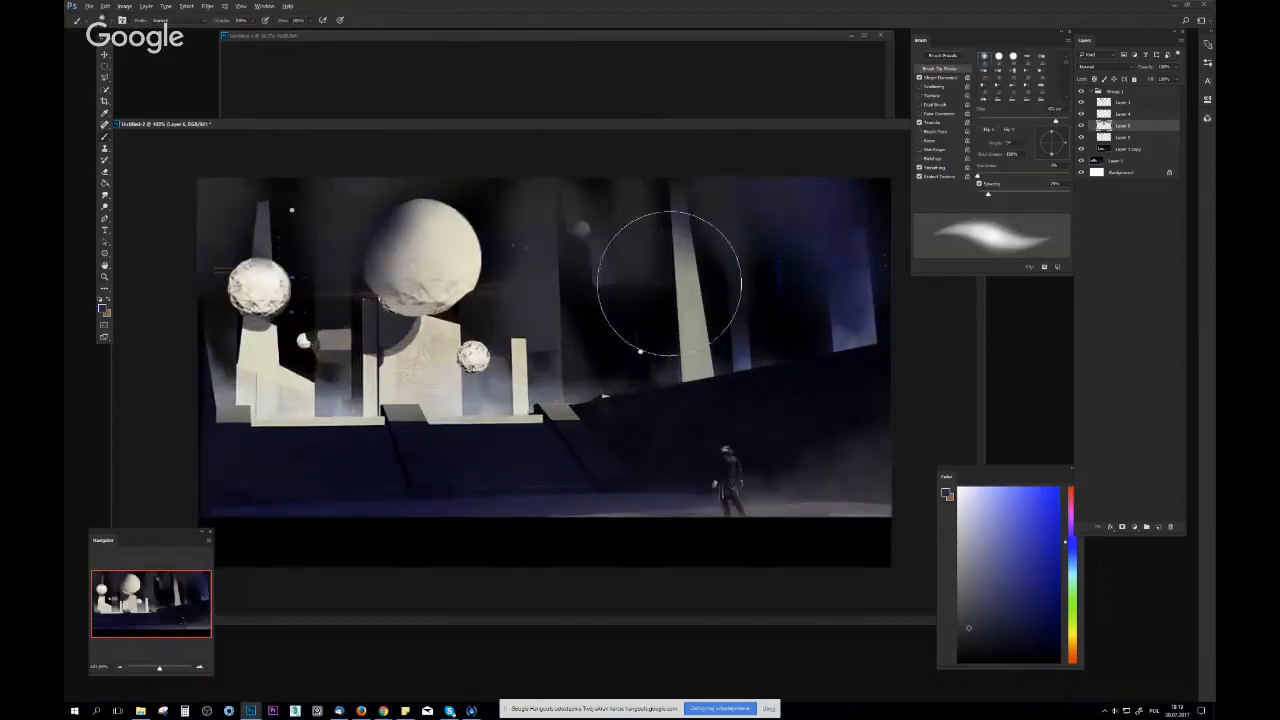
key("ctrl+z")
Sample the pale tone of the slim pillar and add a new layer at the top of the group
left_click(517, 370, "alt")
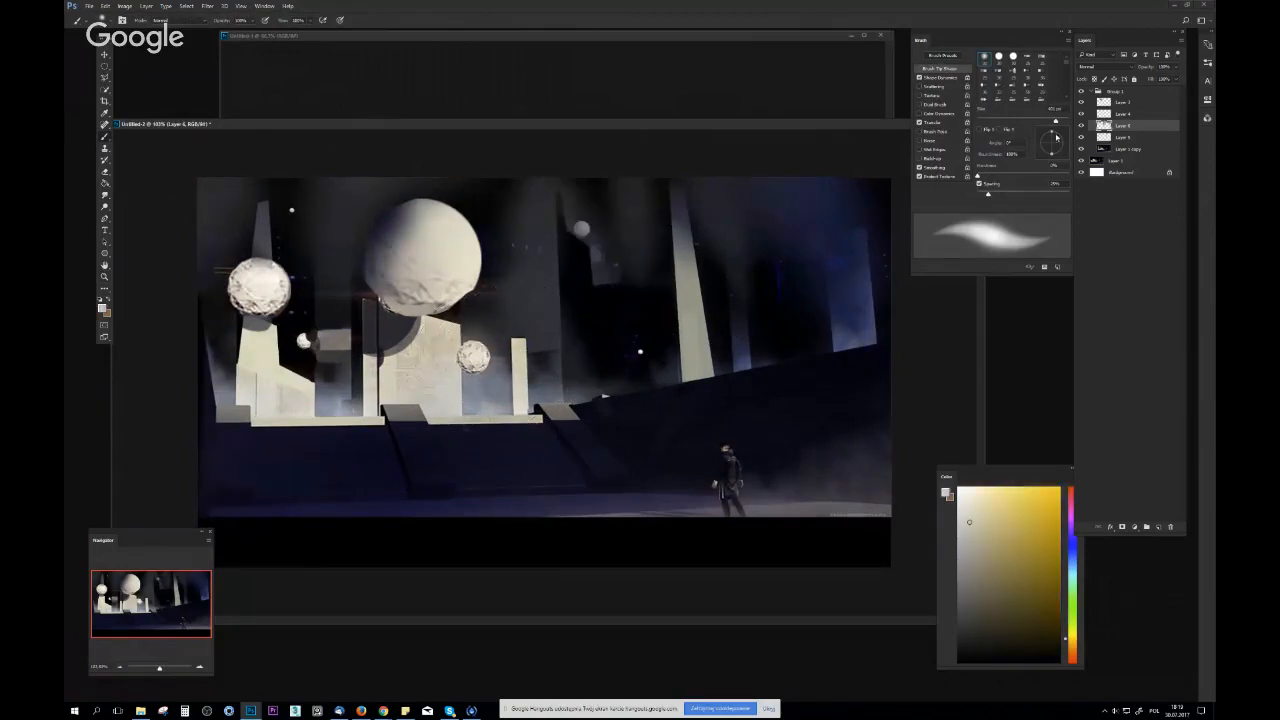
left_click(1142, 106)
left_click(1159, 525)
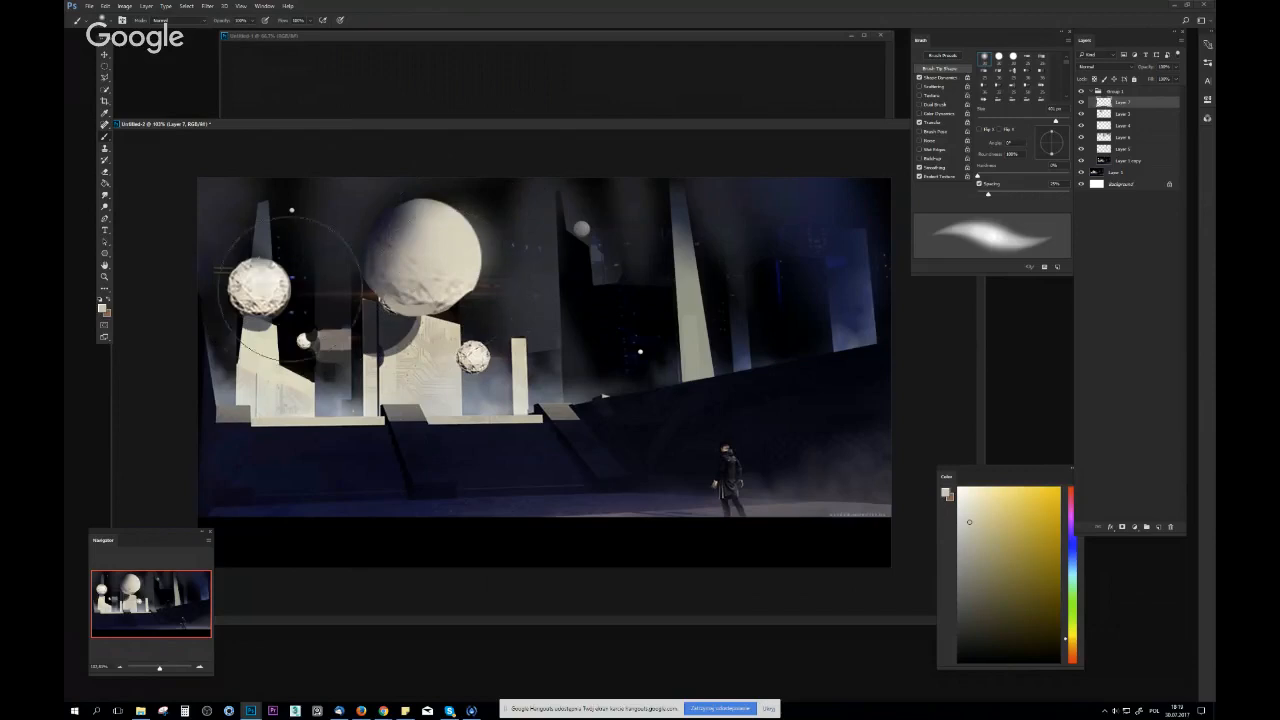
key("z")
mouse_move(424, 328)
left_mouse_down()
mouse_move(372, 362)
mouse_move(501, 339)
mouse_move(1030, 155)
left_mouse_up()
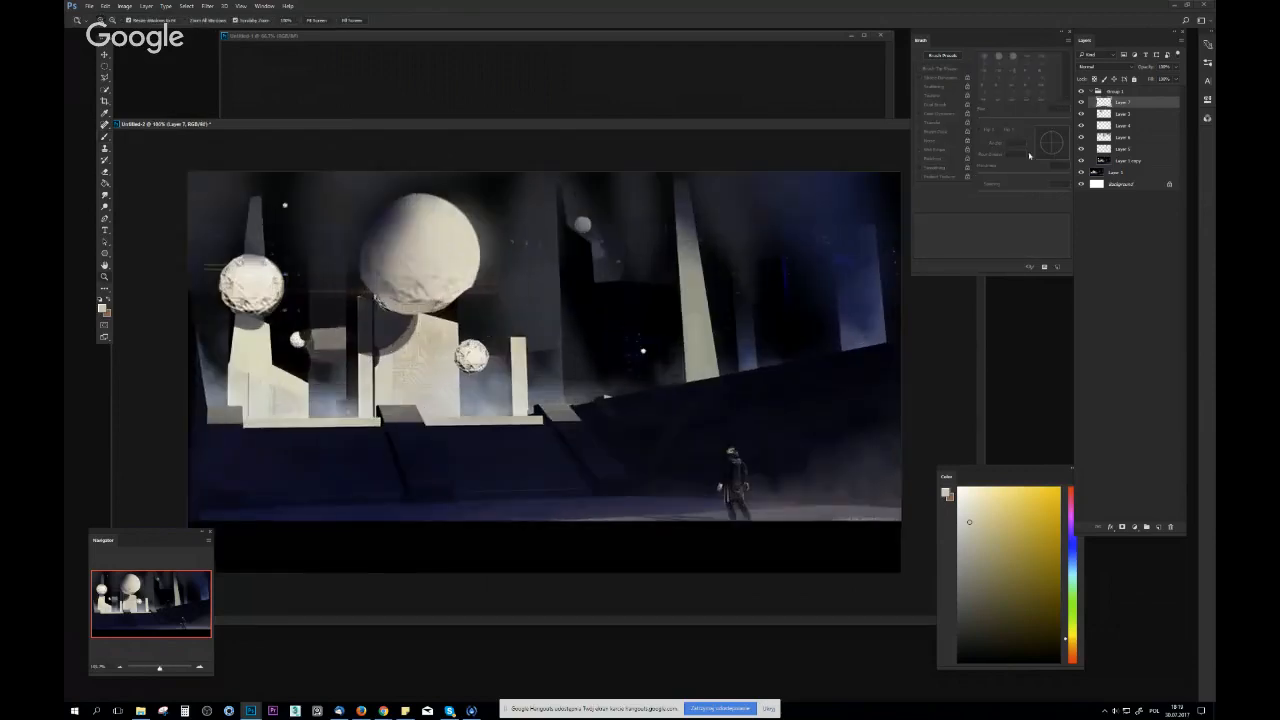
Duplicate the large smooth sphere three times, placing smaller copies over the leftmost rocky sphere, near the slope's edge by the platform, and beyond the tall tower
left_click(1082, 114)
left_click(1082, 114)
left_click(1123, 114)
key("v")
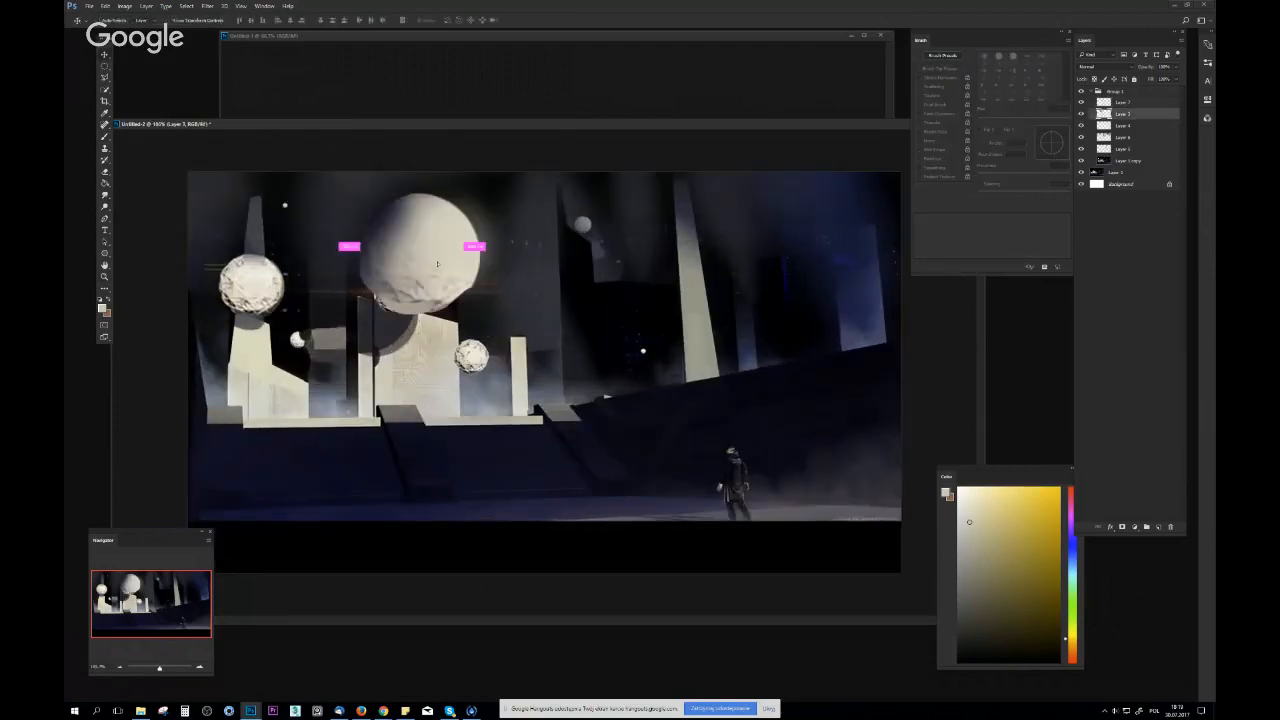
left_click_drag(455, 257, 349, 292)
key("ctrl+t")
left_click_drag(376, 227, 644, 340)
key("Return")
key("ctrl+t")
mouse_move(660, 303)
left_mouse_down()
mouse_move(634, 327)
mouse_move(555, 194)
mouse_move(626, 304)
mouse_move(589, 303)
mouse_move(641, 299)
left_mouse_up()
key("Return")
key("z")
key("ctrl+z")
key("v")
left_click_drag(641, 358, 515, 197)
Flip the canvas horizontally and toggle the group's visibility to compare the reworked image with the original
key("z")
left_click_drag(616, 290, 718, 309)
key("v")
key("z")
mouse_move(722, 358)
left_mouse_down()
mouse_move(704, 359)
mouse_move(707, 370)
left_mouse_up()
key("F2")
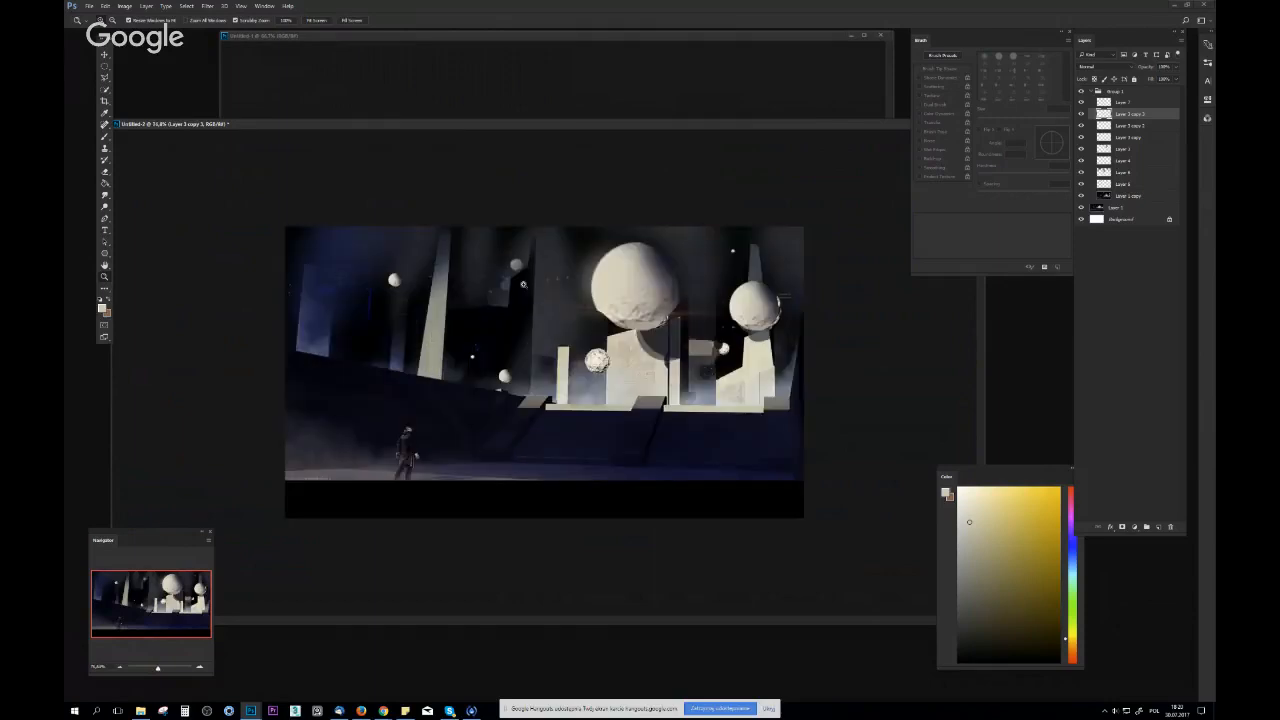
key("b")
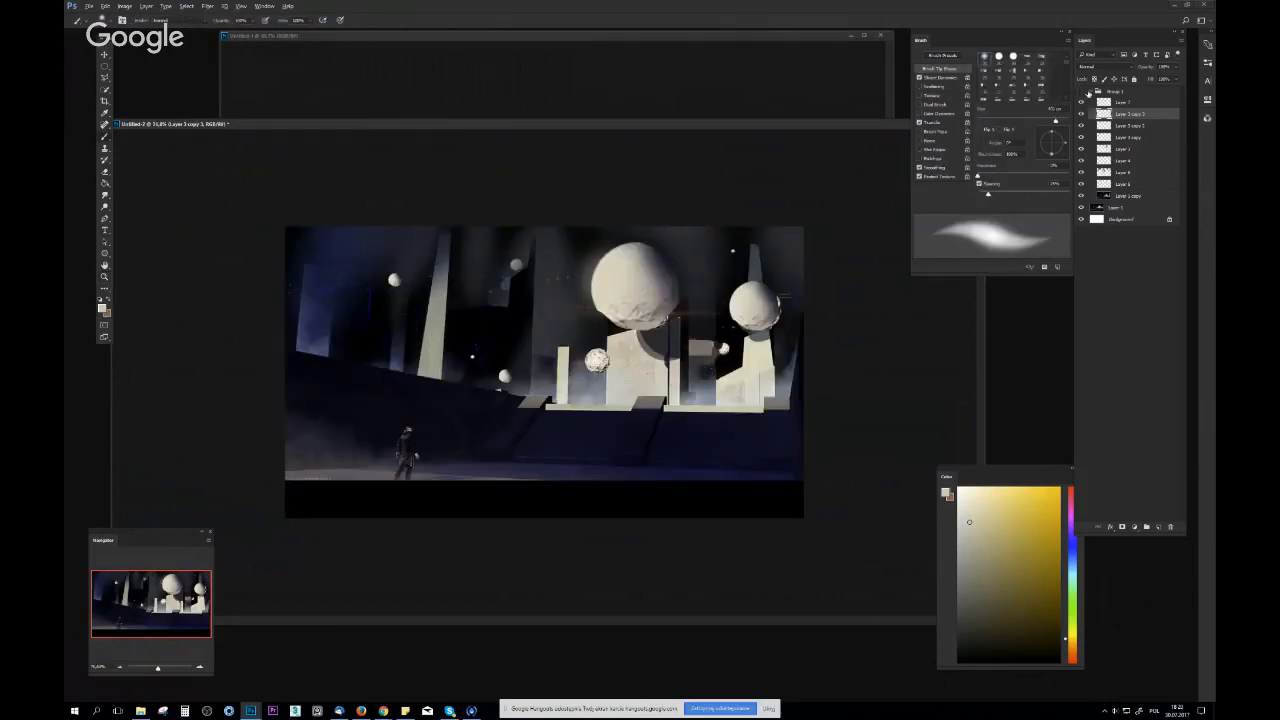
left_click(1083, 91)
left_click(1081, 92)
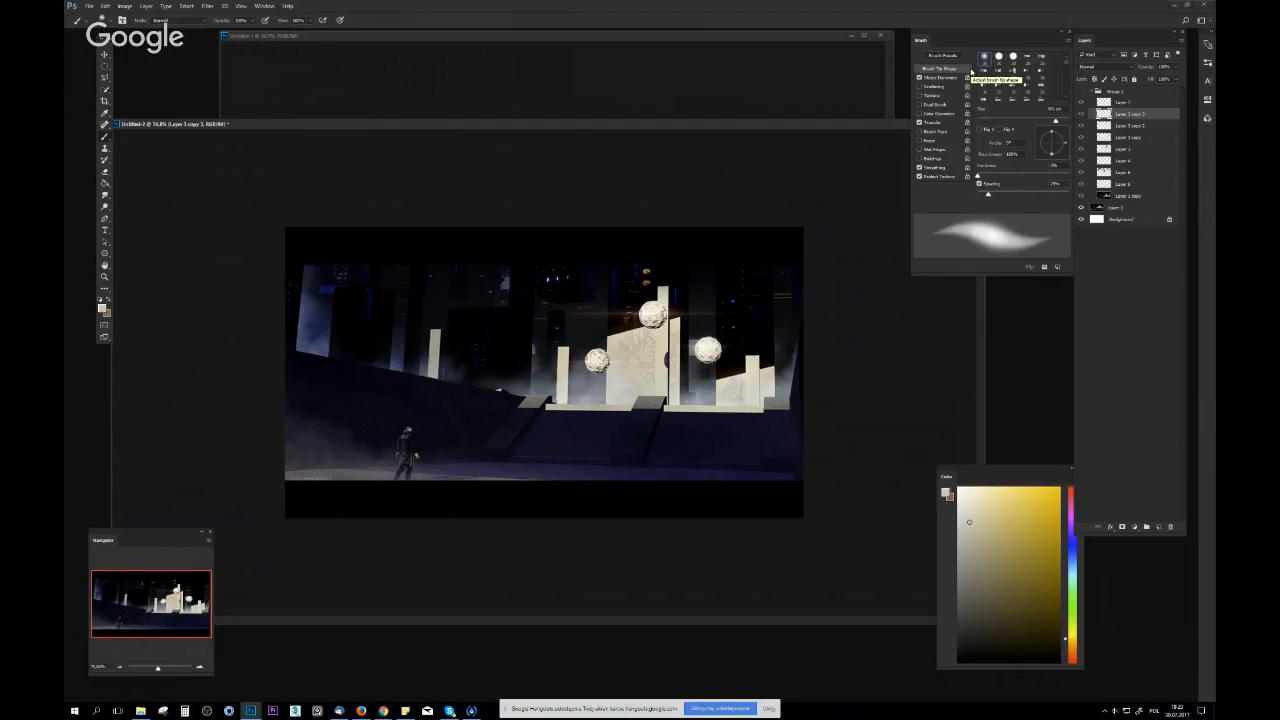
left_click(1081, 92)
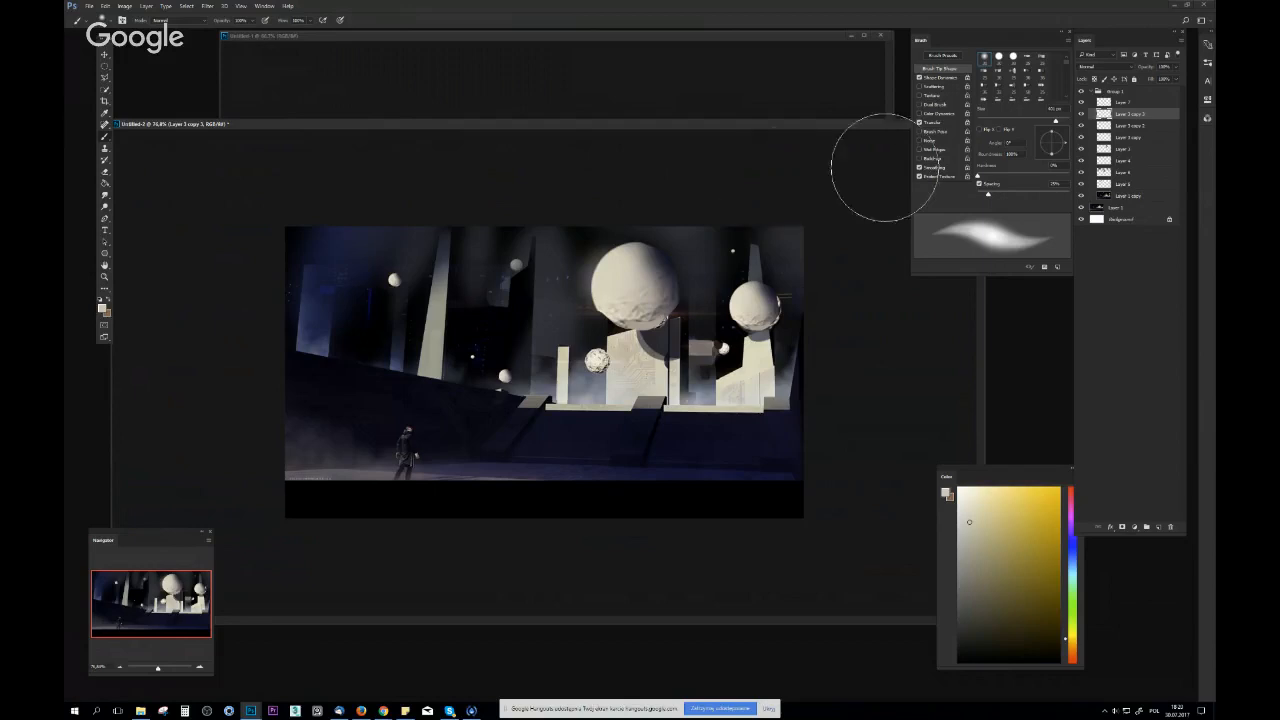
Sample a dark sky tone, add a new layer above the sphere copies, and reduce the soft brush size
left_click(555, 267, "alt")
left_click(1159, 527)
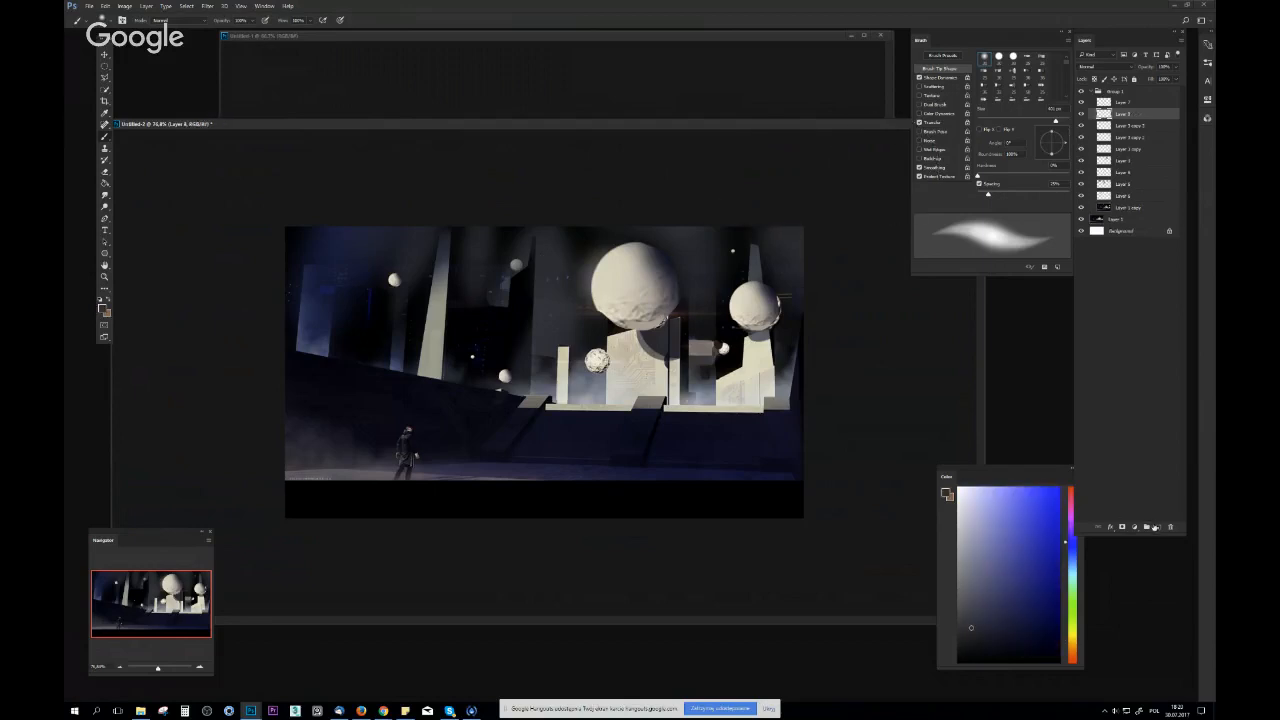
right_click(496, 323)
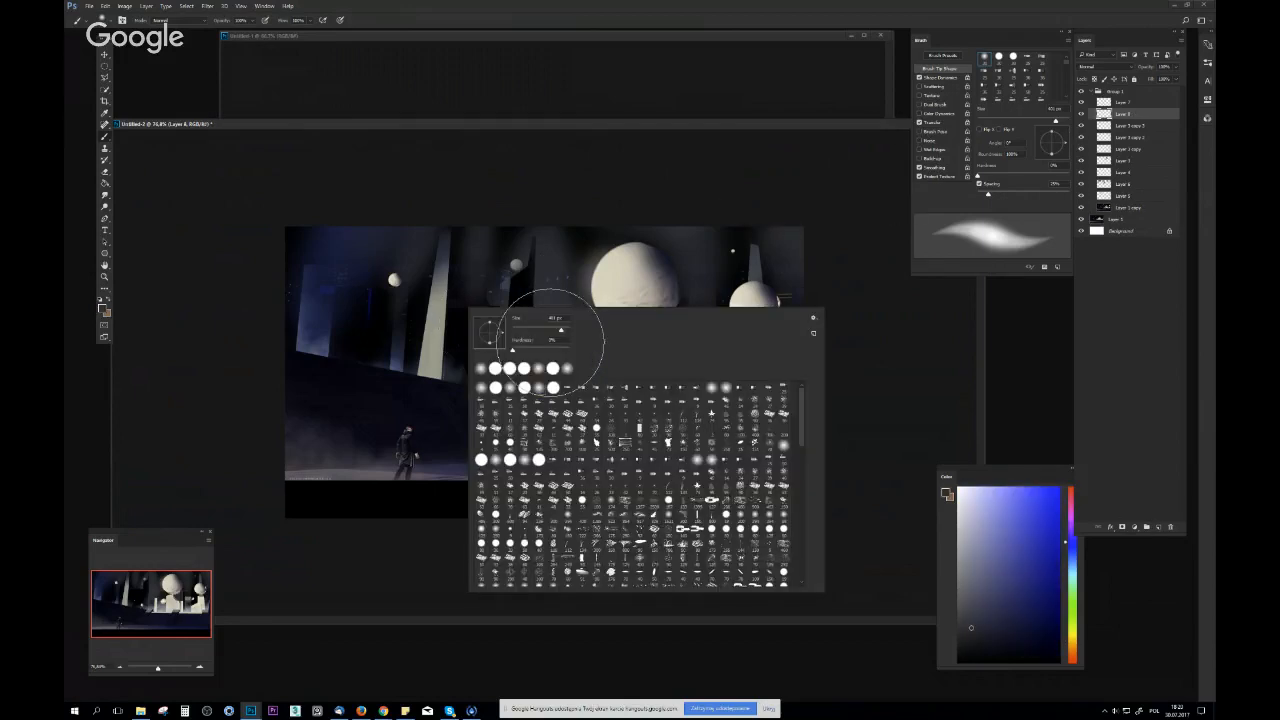
left_click(541, 329)
key("Return")
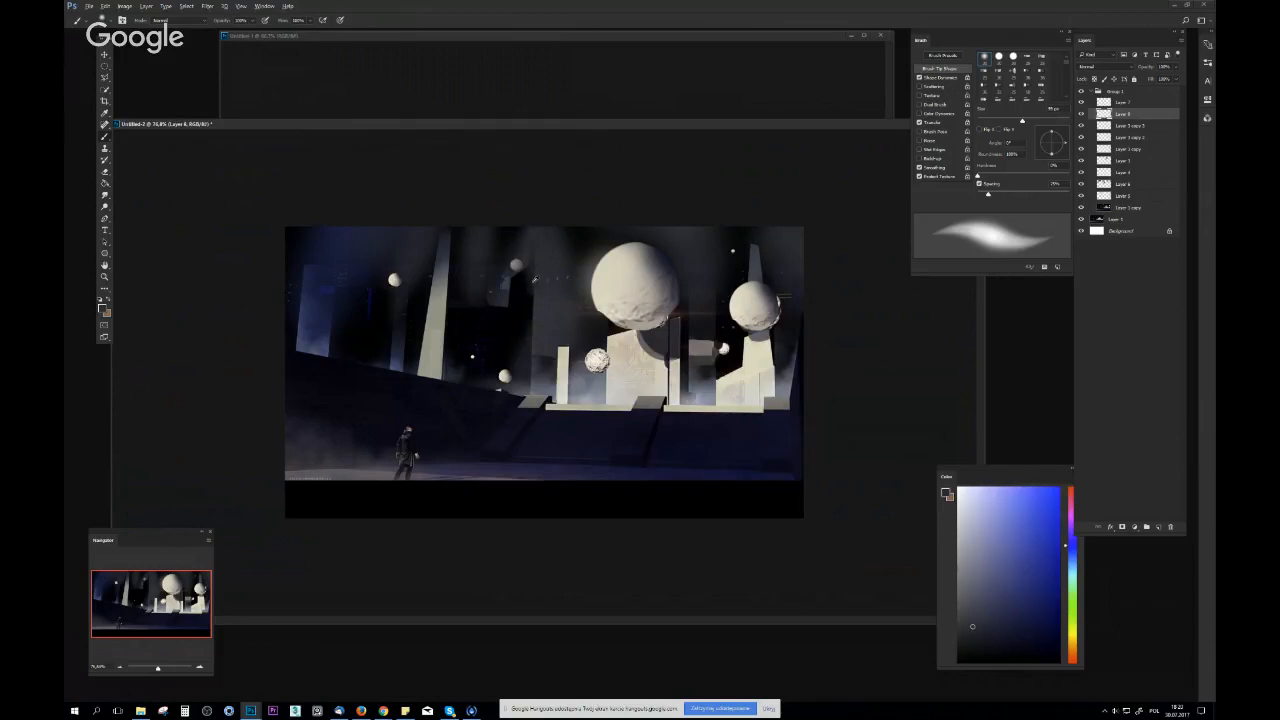
Flip the canvas horizontally and sample a grey-blue haze tone beside the pale platform for the brush
key("z")
left_click(561, 335, "alt")
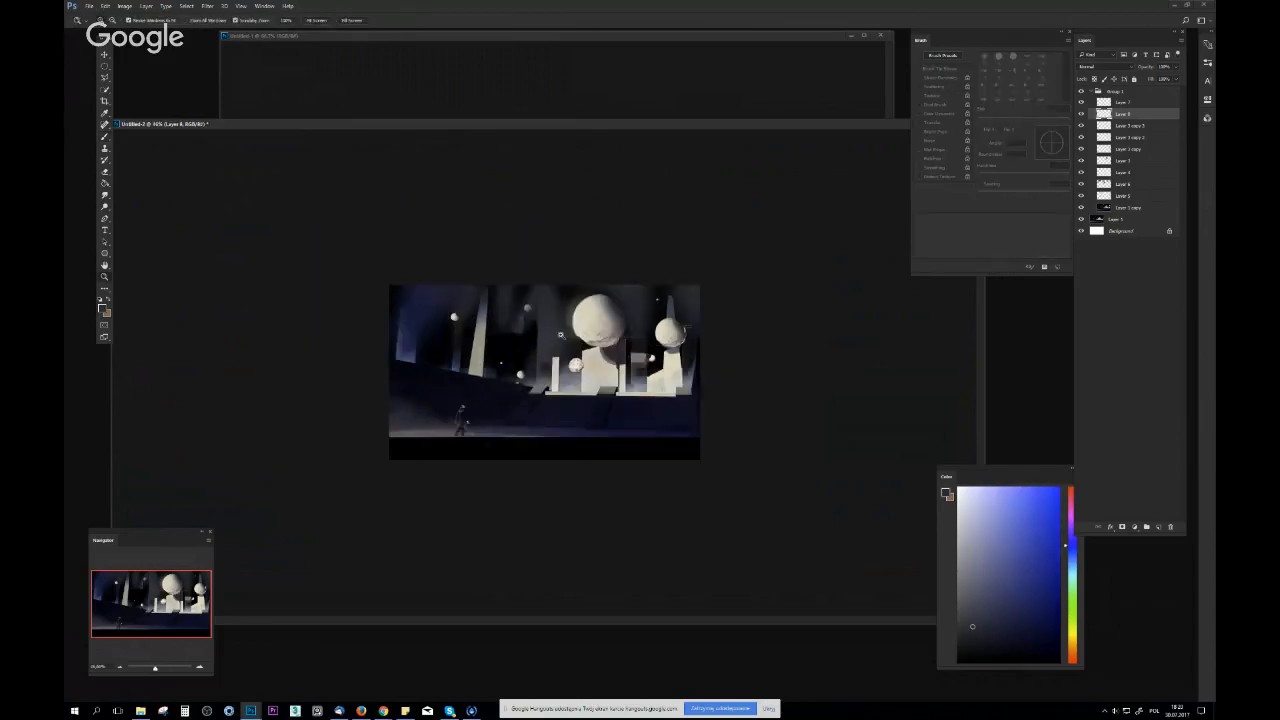
key("ctrl+shift+h")
left_click_drag(576, 402, 600, 406)
key("b")
left_click(550, 383, "alt")
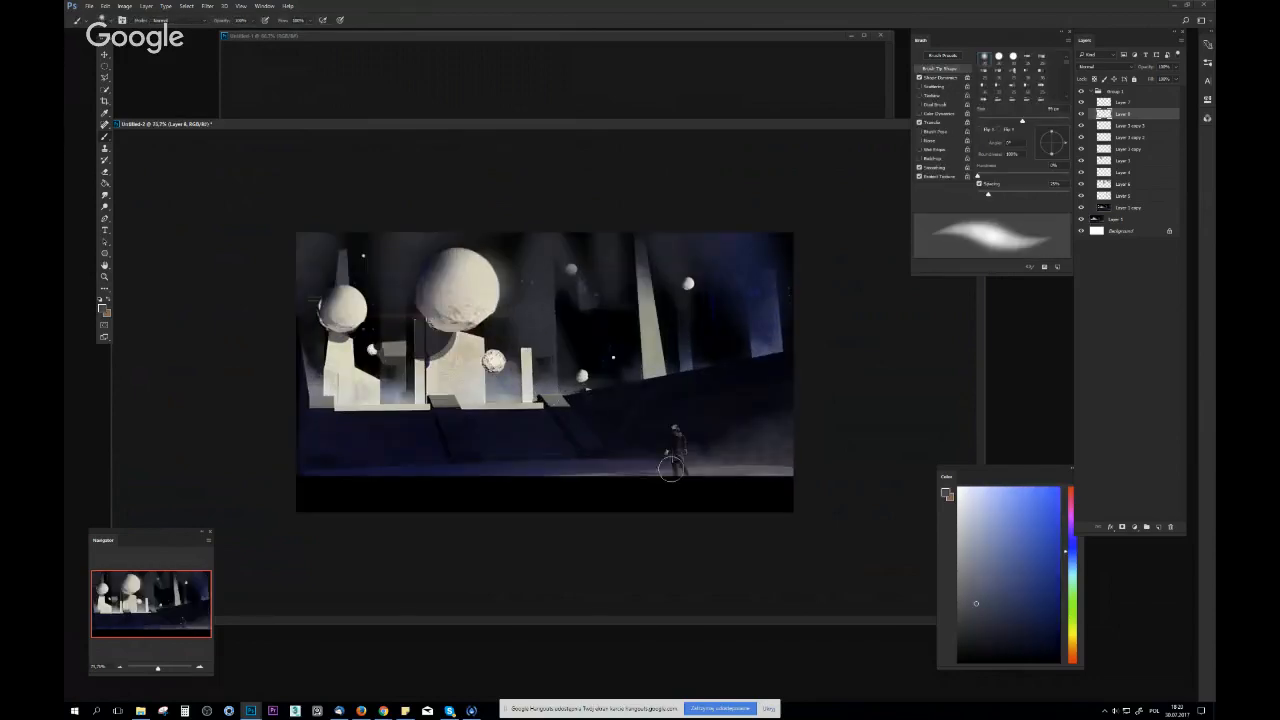
Crop the black bar off the bottom of the image
key("c")
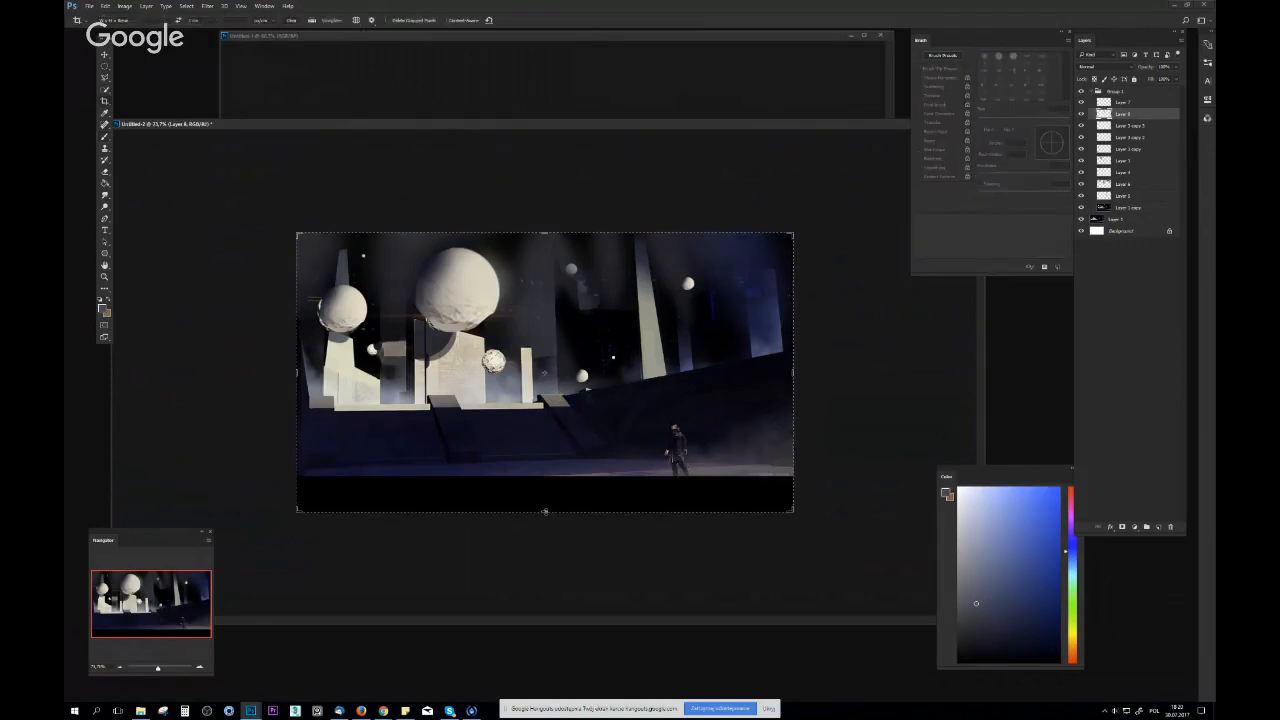
left_click_drag(545, 511, 545, 477)
key("Return")
Try to paint over the standing figure with a dark tone sampled from the slope beside it
key("z")
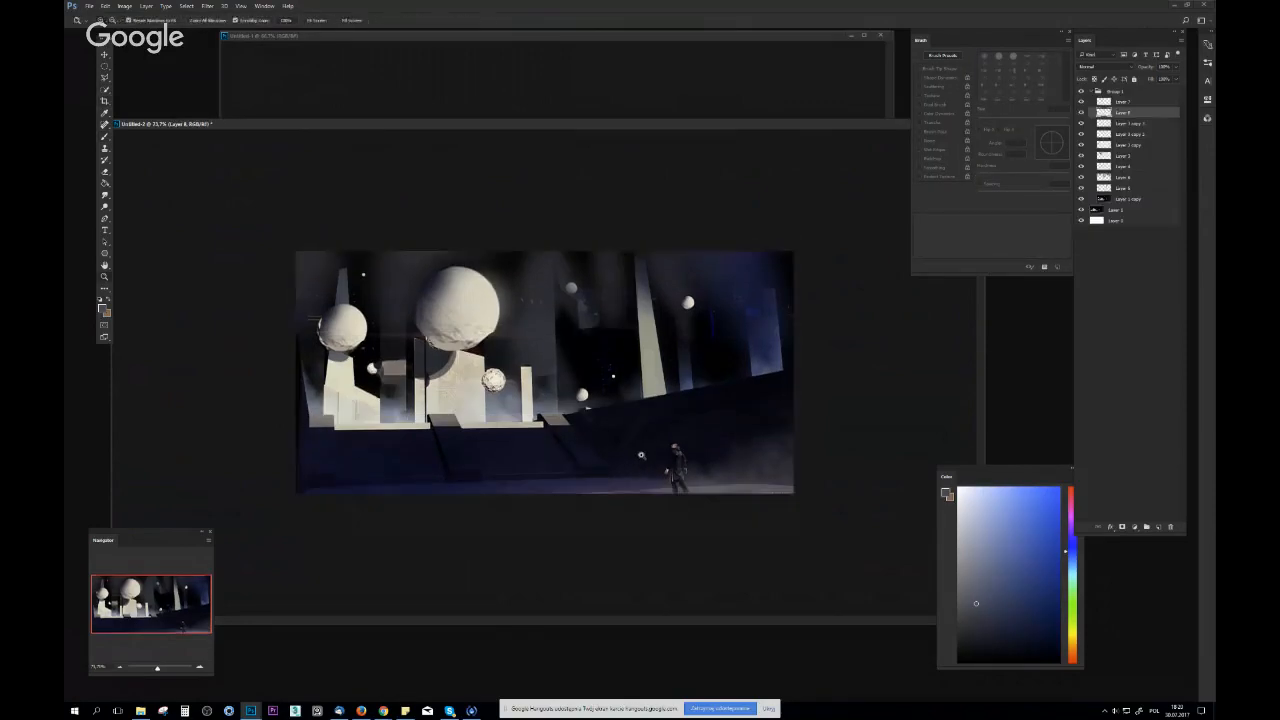
mouse_move(641, 455)
left_mouse_down()
mouse_move(611, 469)
mouse_move(700, 457)
left_mouse_up()
key("b")
left_click(645, 443, "alt")
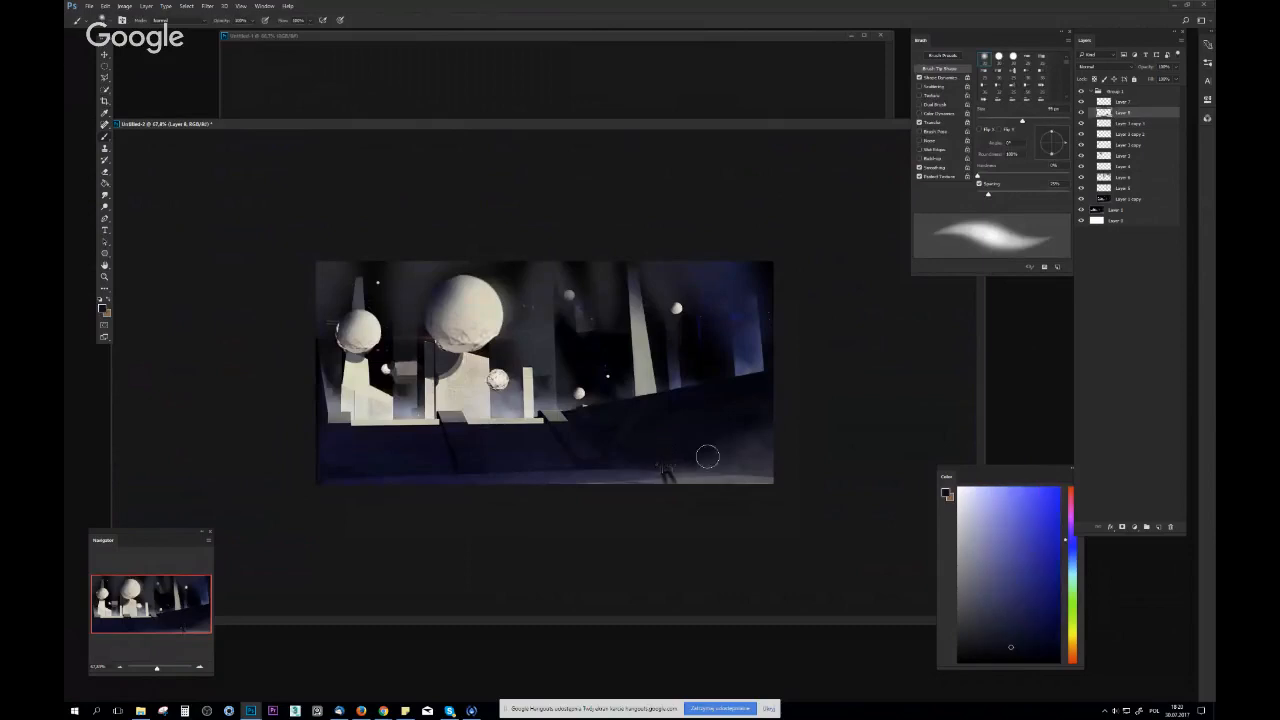
Select the standing figure on the Layer 1 copy layer with an elliptical marquee and scale it down to a smaller person
key("v")
left_click(635, 462)
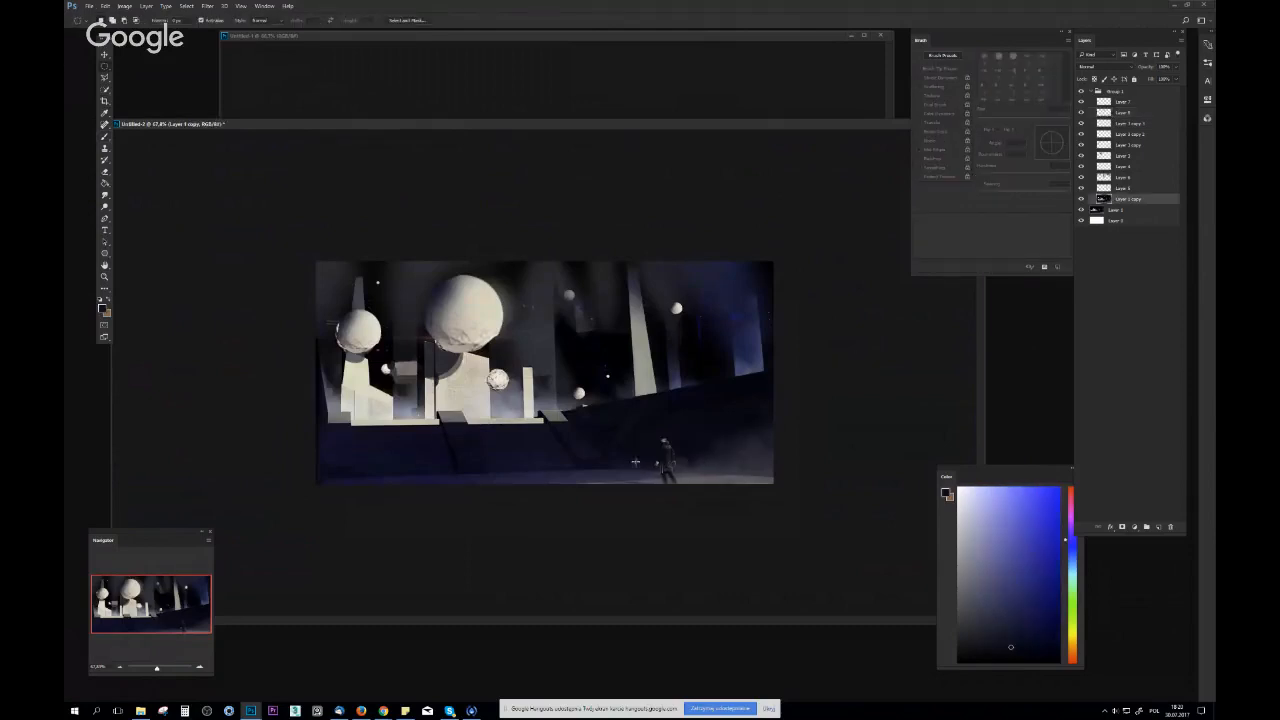
left_click_drag(653, 443, 684, 493)
right_click(656, 466)
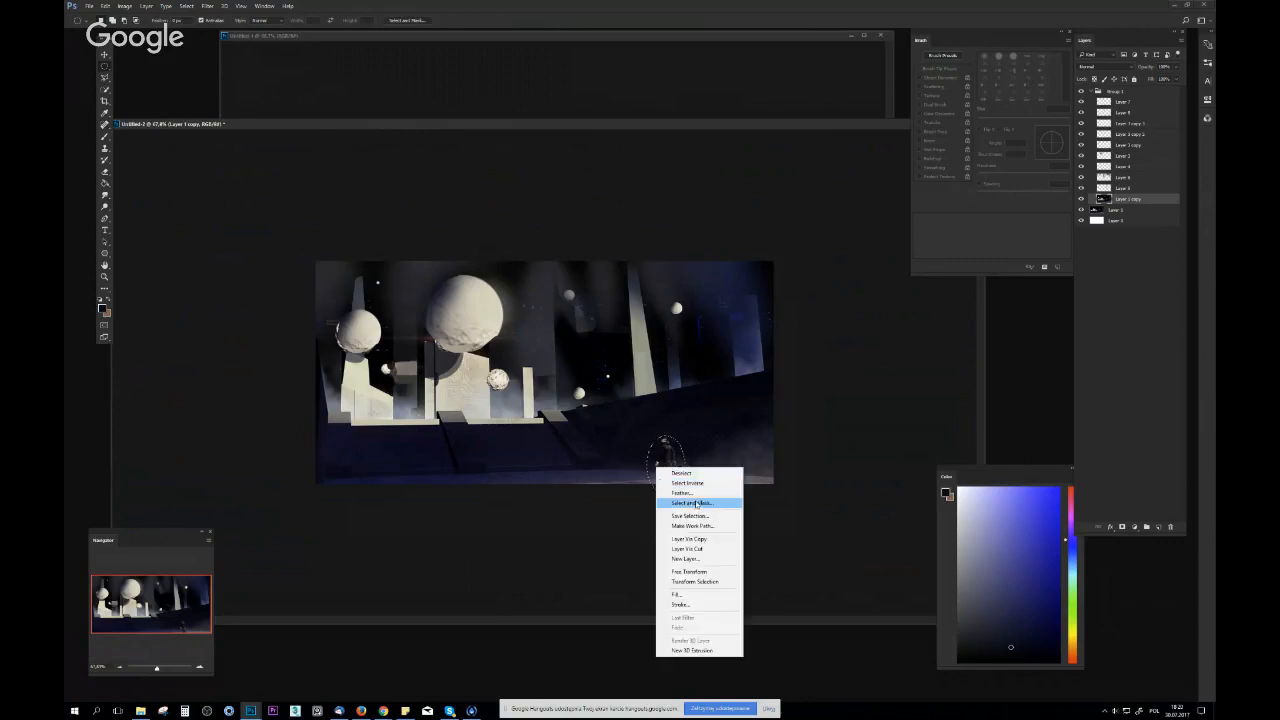
left_click(673, 452)
key("ctrl+t")
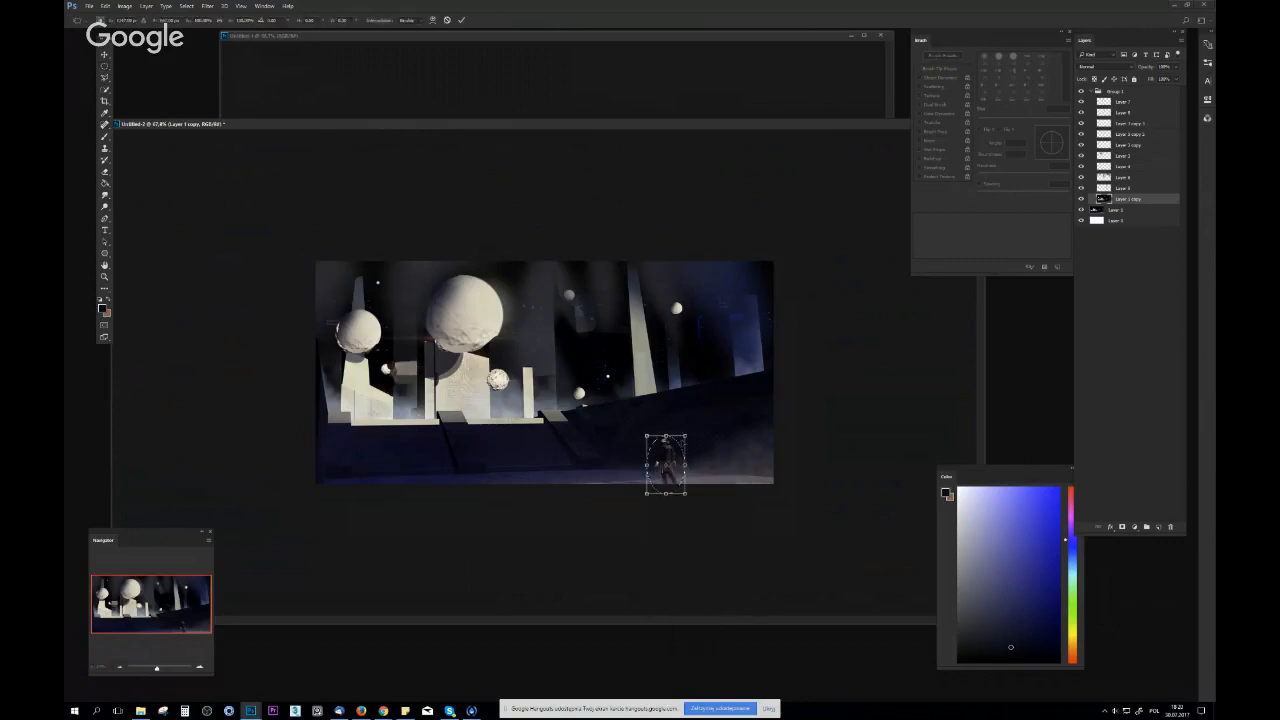
left_click_drag(686, 437, 681, 441)
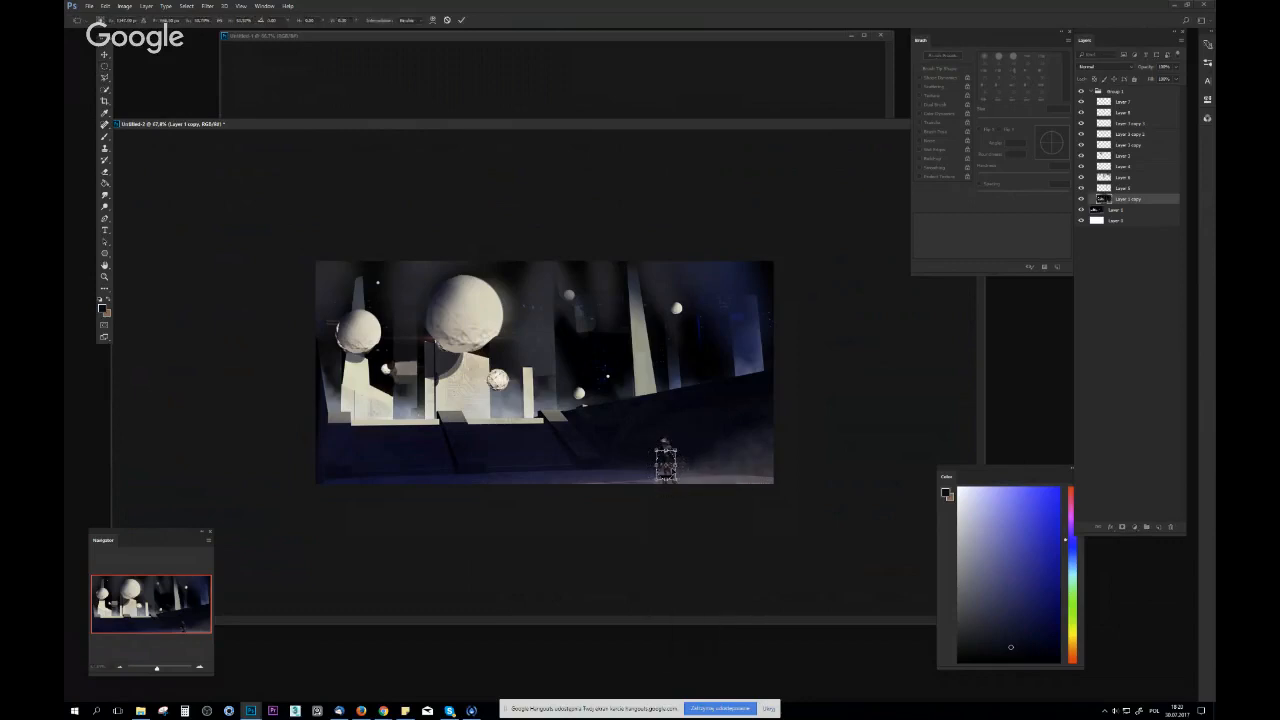
key("Return")
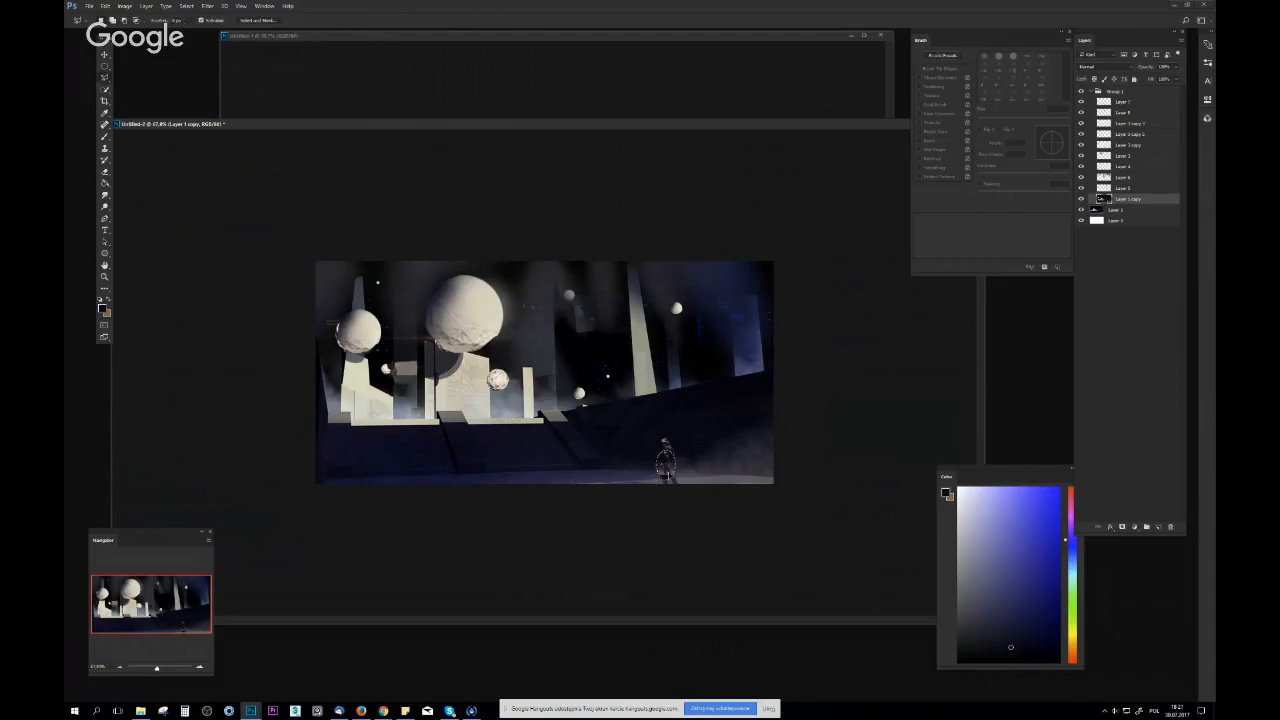
Cut the scaled-down figure onto its own layer and move it to the right of the full-size figure
right_click(668, 473)
left_click(714, 557)
key("v")
left_click_drag(694, 472, 828, 511)
Erase the leftover ellipse of background around the small figure with a hard round eraser tip
key("ctrl+space")
left_click_drag(424, 546, 397, 503)
key("space")
left_click_drag(522, 472, 592, 472)
left_click_drag(552, 503, 540, 523)
key("e")
right_click(509, 527)
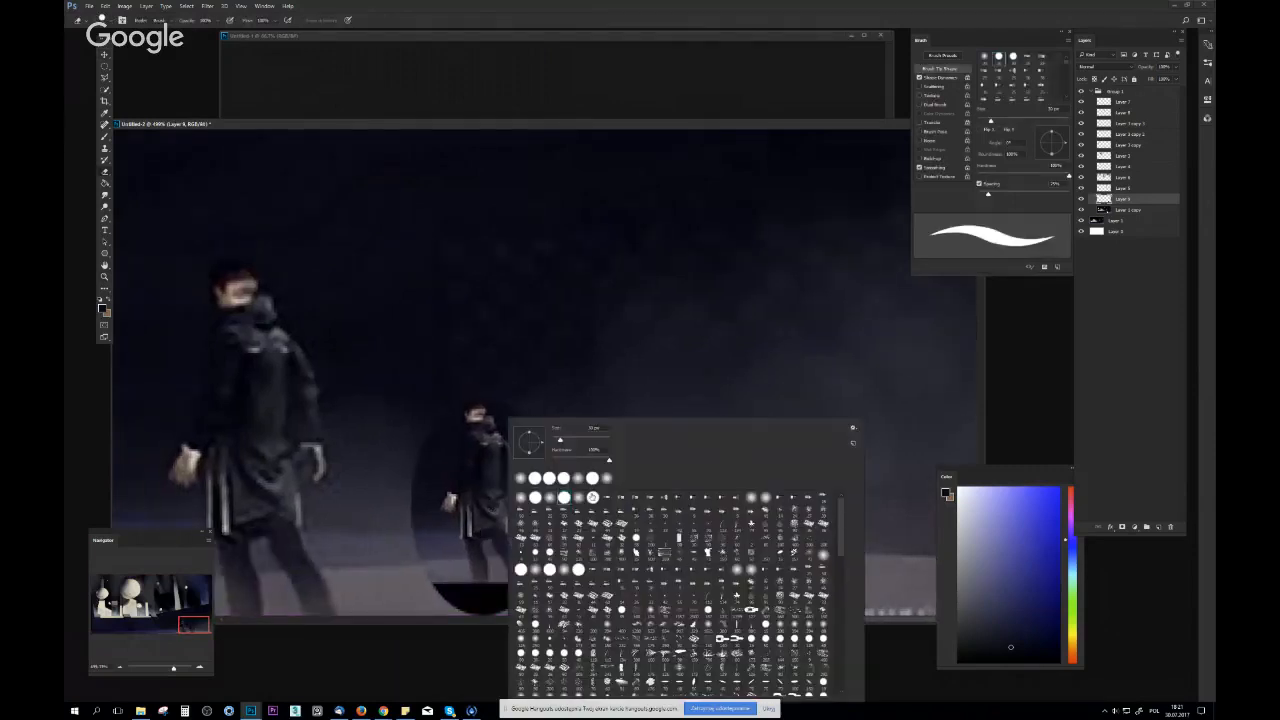
double_click(592, 497)
right_click(430, 503)
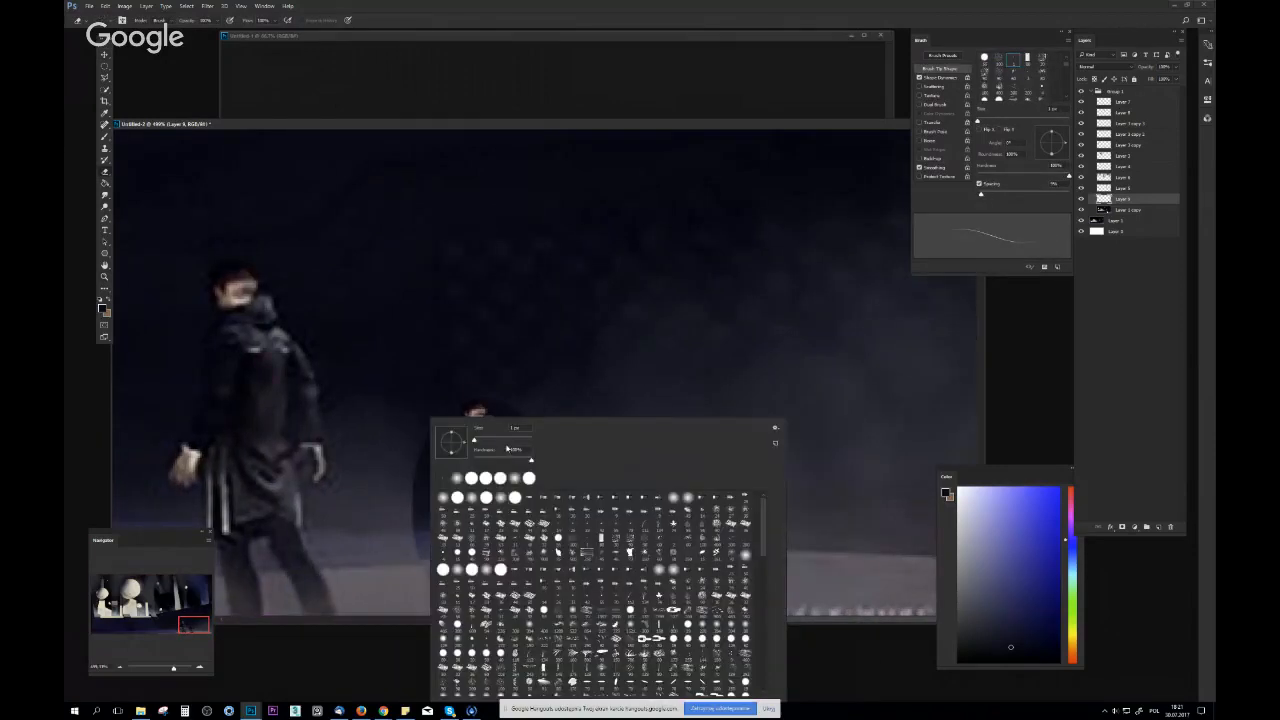
double_click(486, 478)
left_click_drag(414, 450, 414, 514)
key("ctrl+z")
left_click_drag(424, 459, 407, 497)
mouse_move(562, 431)
left_mouse_down()
mouse_move(597, 526)
mouse_move(580, 577)
left_mouse_up()
mouse_move(474, 626)
left_mouse_down()
mouse_move(533, 599)
mouse_move(491, 585)
left_mouse_up()
left_click_drag(574, 503, 450, 498)
Paint out the full-size figure on the Layer 1 copy layer with a soft brush and tones sampled from the surrounding ground
left_click(1122, 210)
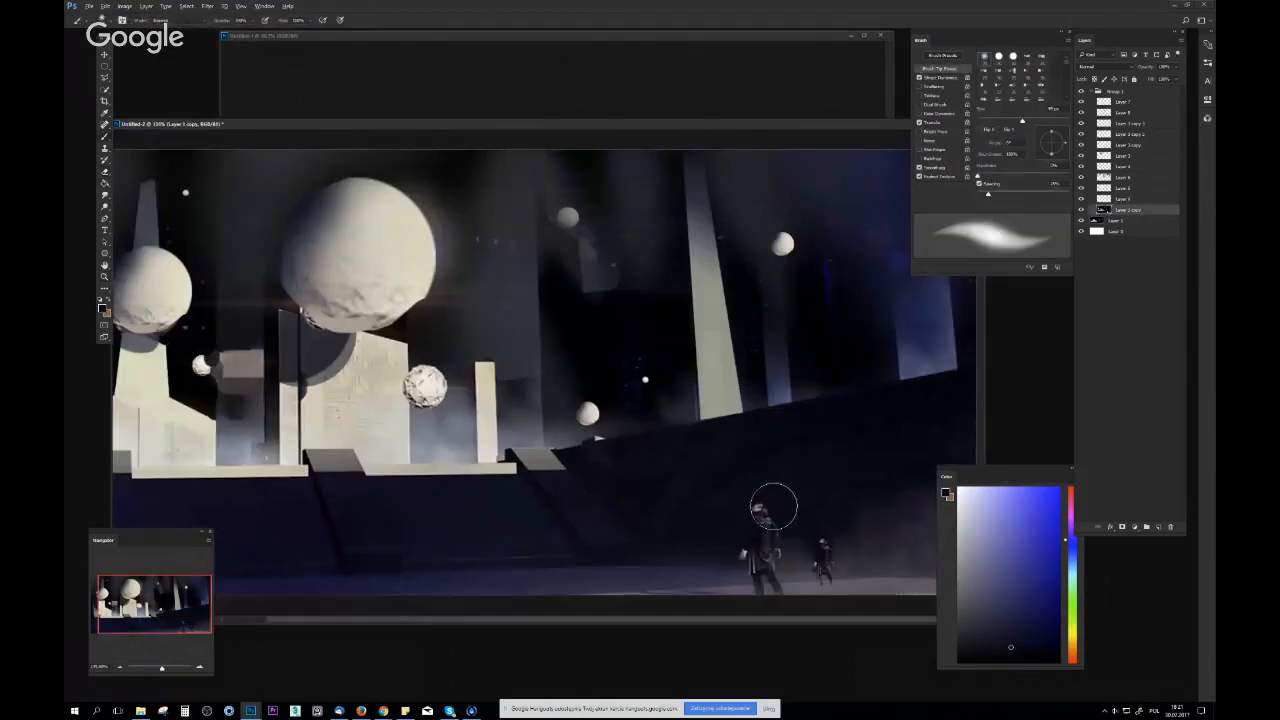
mouse_move(774, 506)
left_mouse_down()
mouse_move(800, 567)
mouse_move(753, 588)
mouse_move(814, 584)
mouse_move(646, 609)
left_mouse_up()
left_click(800, 585, "alt")
left_click(730, 588, "alt")
mouse_move(865, 592)
left_mouse_down()
mouse_move(771, 592)
mouse_move(788, 548)
left_mouse_up()
Clean up the ground and slope around the small figure with a smaller hard round brush and sampled tones, undoing one long dark stroke
left_click_drag(658, 125, 537, 62)
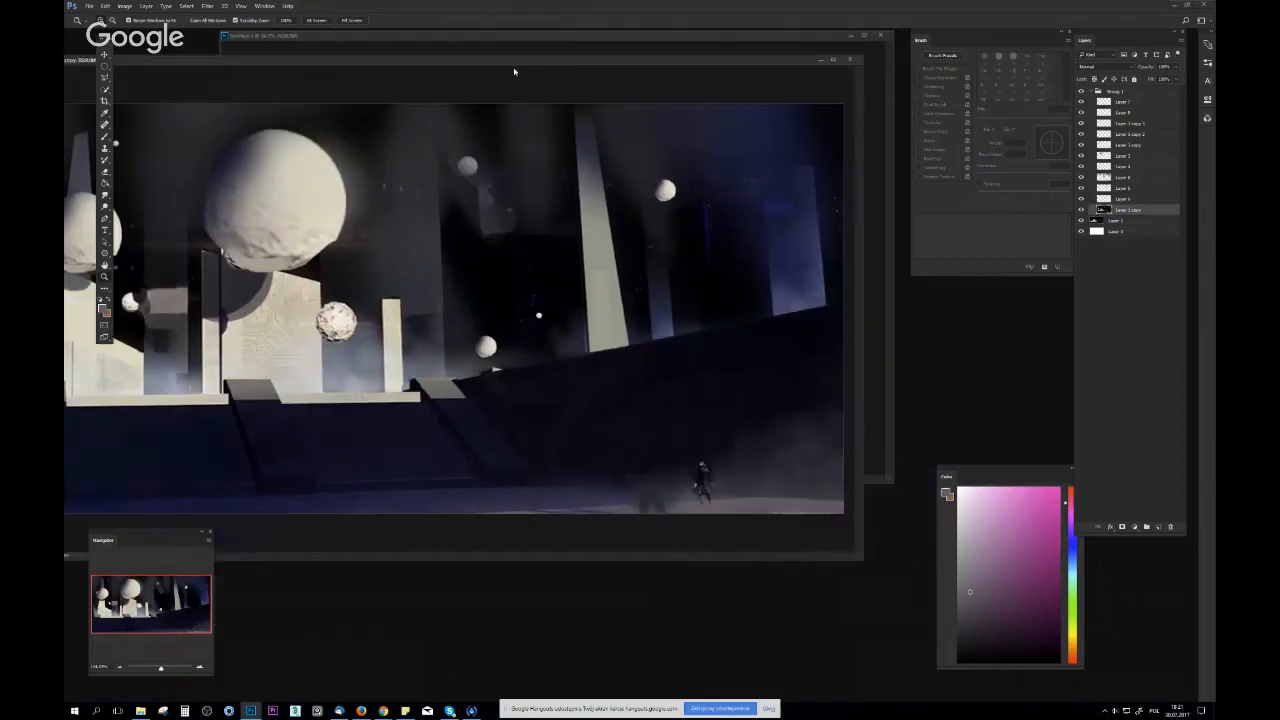
right_click(712, 486)
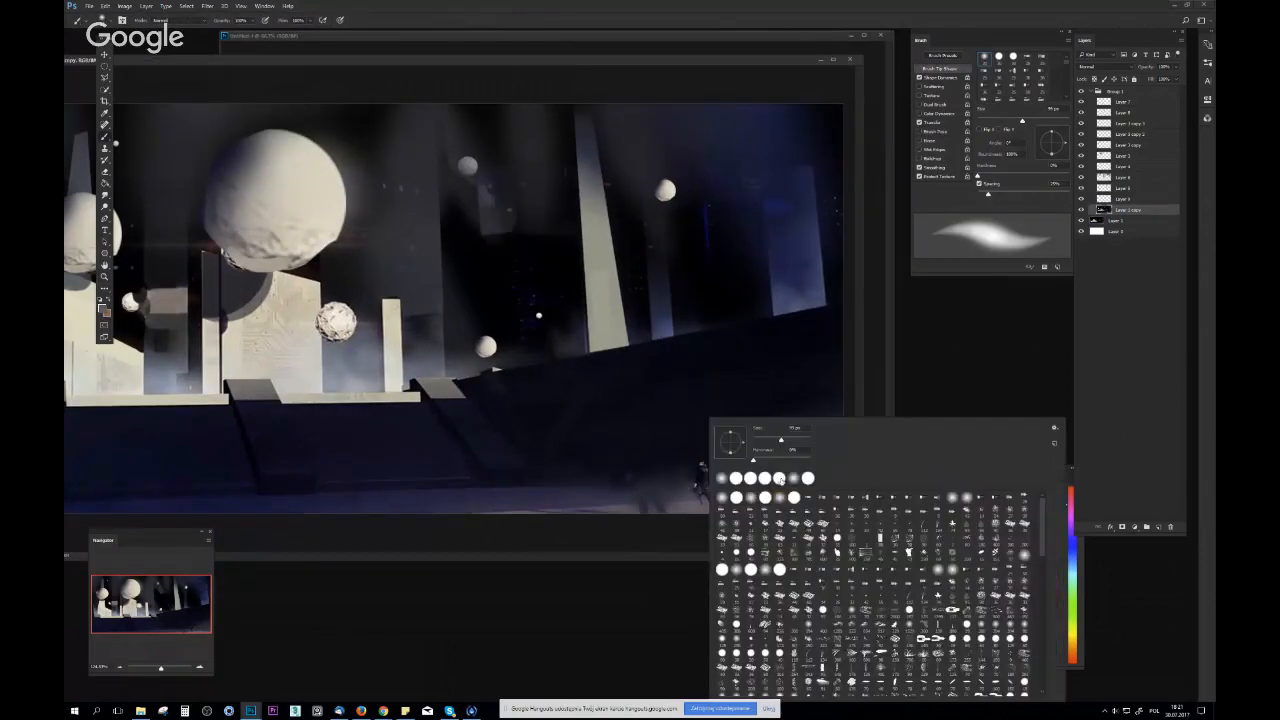
left_click(778, 481)
left_click_drag(780, 440, 767, 440)
left_click(604, 514, "alt")
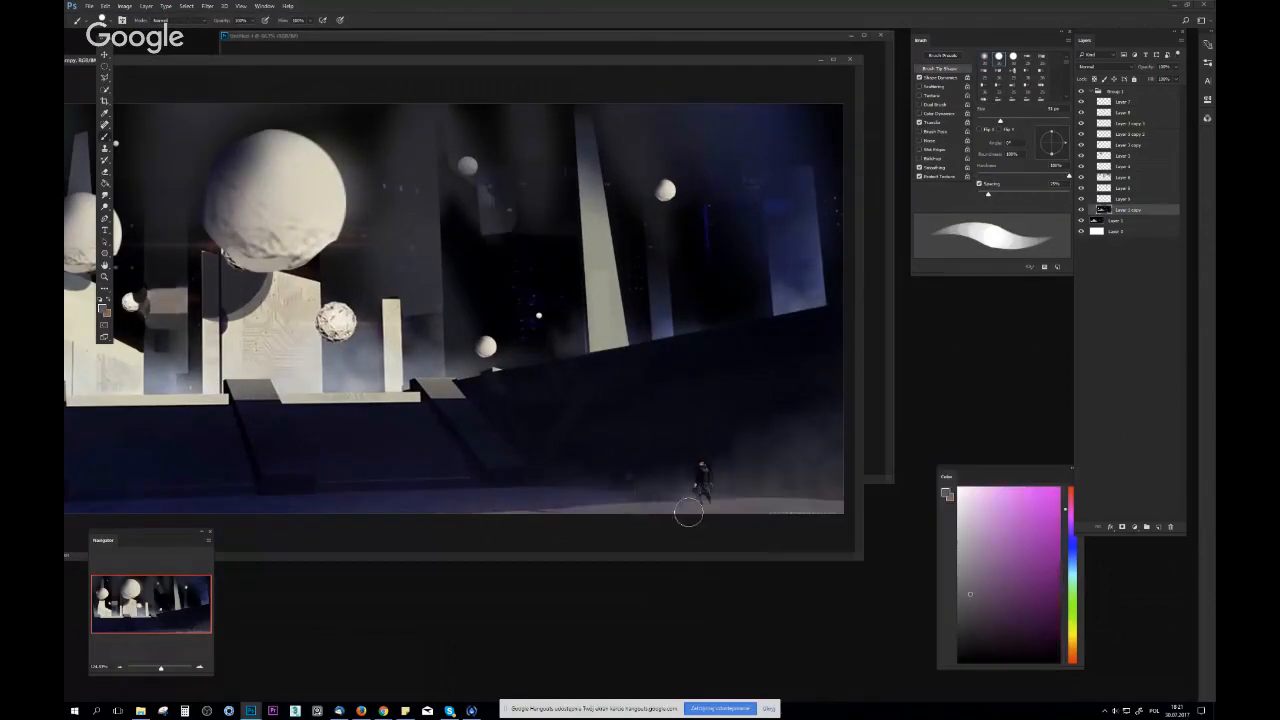
left_click(737, 493, "alt")
left_click_drag(645, 482, 812, 488)
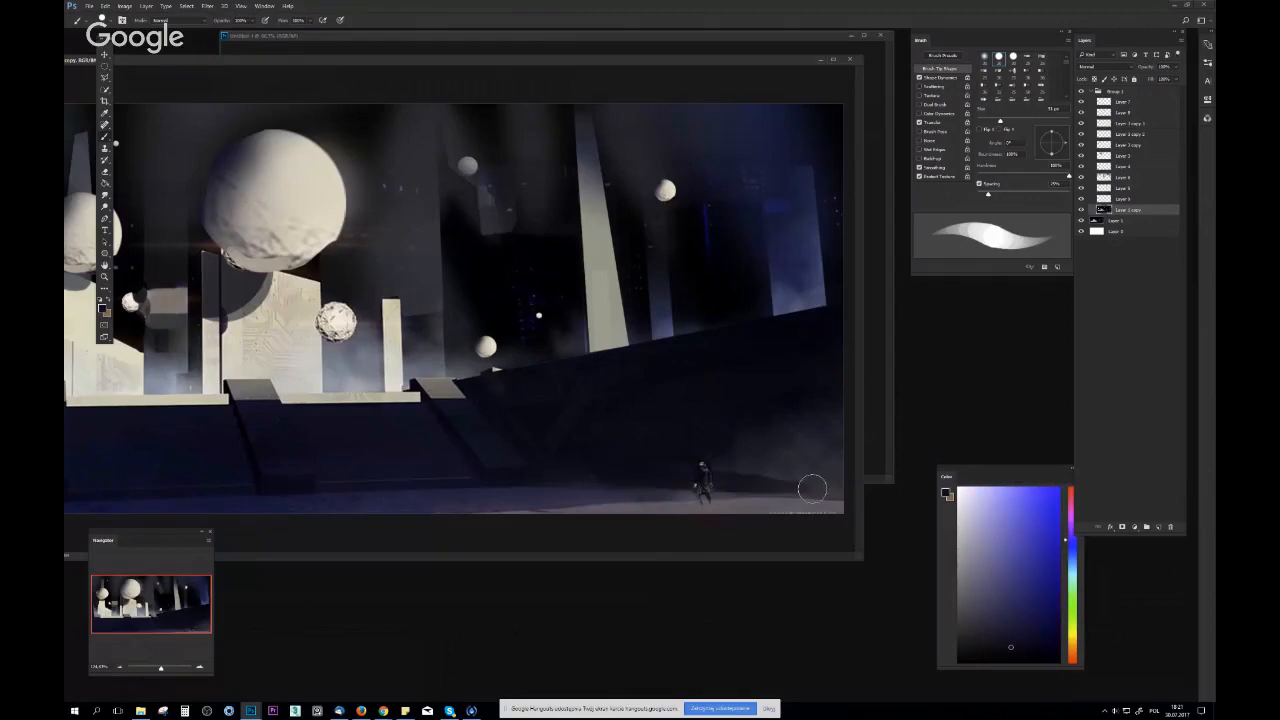
key("ctrl+z")
left_click(685, 459, "alt")
mouse_move(656, 480)
left_mouse_down()
mouse_move(756, 480)
mouse_move(718, 487)
left_mouse_up()
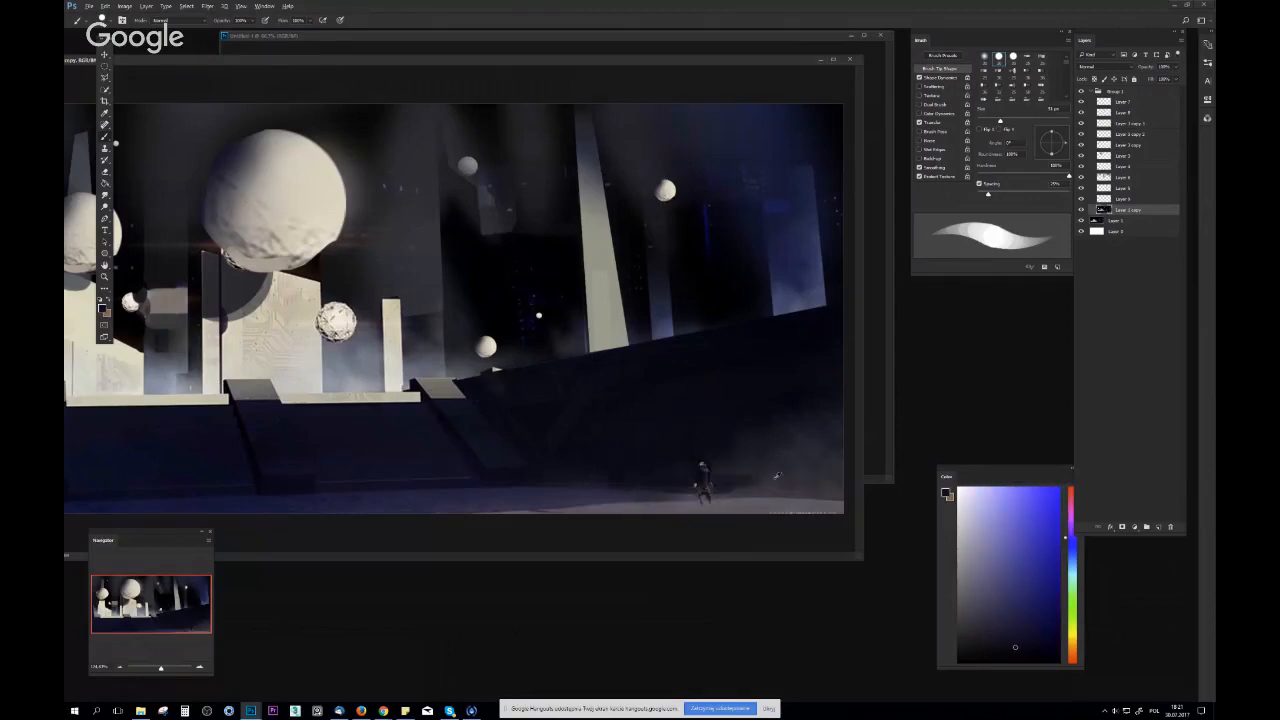
left_click(758, 477, "alt")
Flip the canvas horizontally, reposition the document window and view the image at 100%
key("z")
left_click_drag(858, 500, 787, 512)
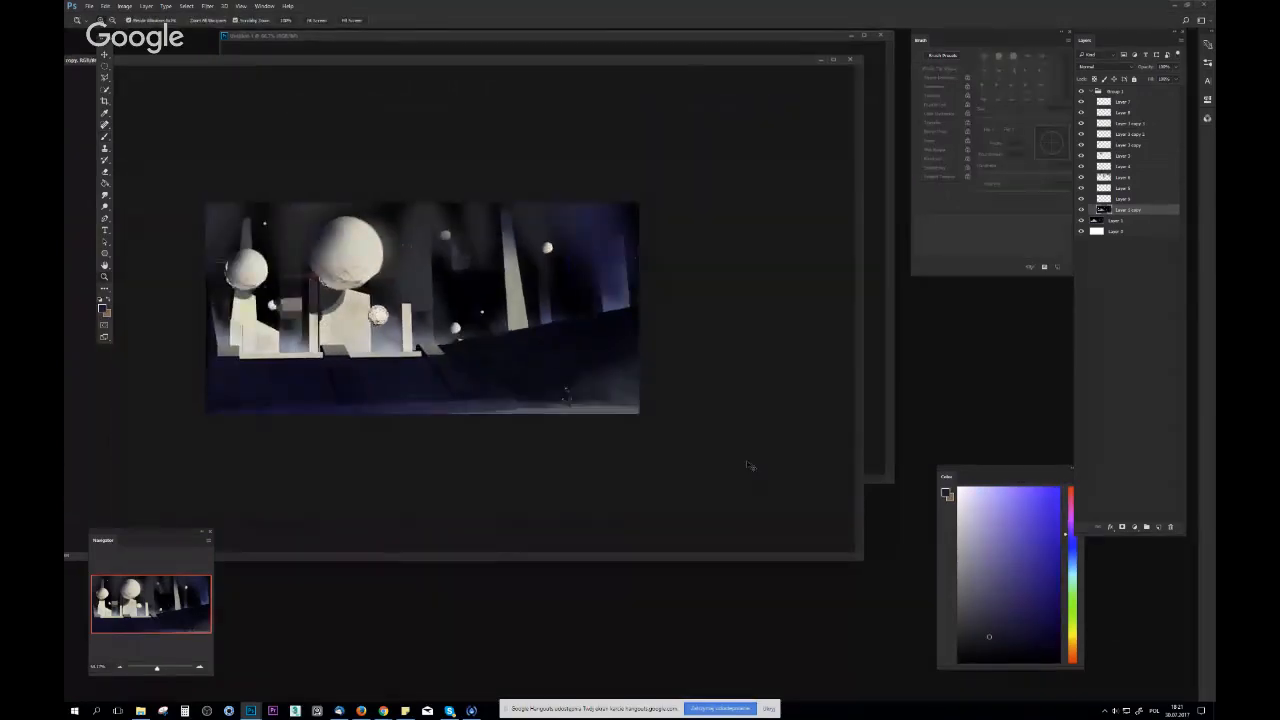
key("ctrl+shift+h")
left_click_drag(513, 68, 437, 149)
left_click_drag(505, 64, 567, 73)
left_click_drag(411, 332, 463, 241)
left_click_drag(540, 79, 707, 76)
key("ctrl+1")
Blend the light ground strip around and beside the small figure with brush strokes in sampled tones, undoing two stray strokes
key("b")
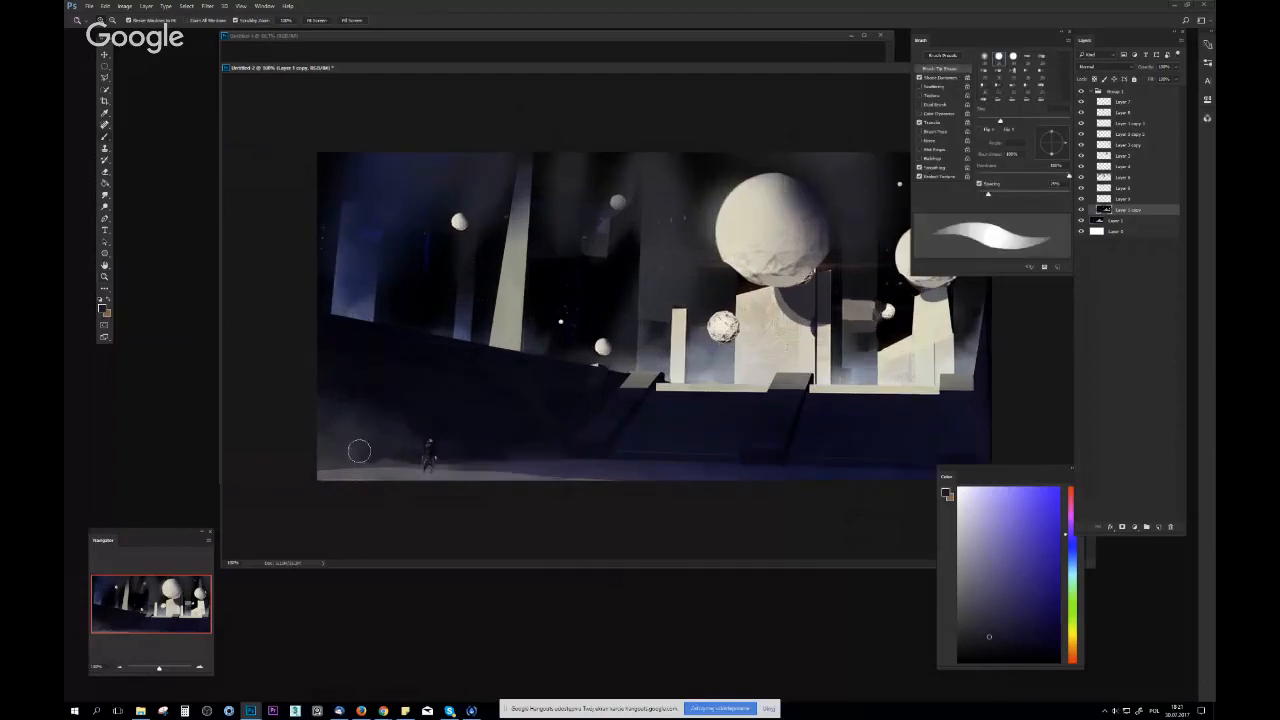
left_click(446, 466, "alt")
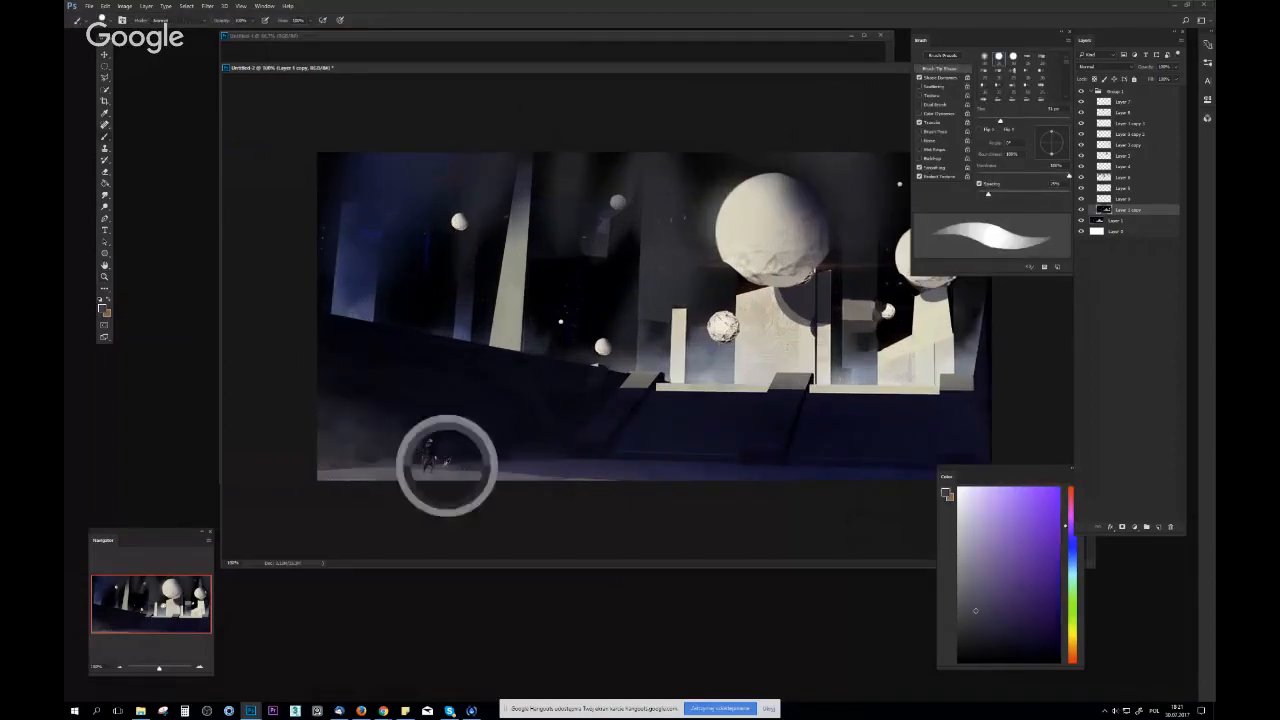
left_click(409, 472, "alt")
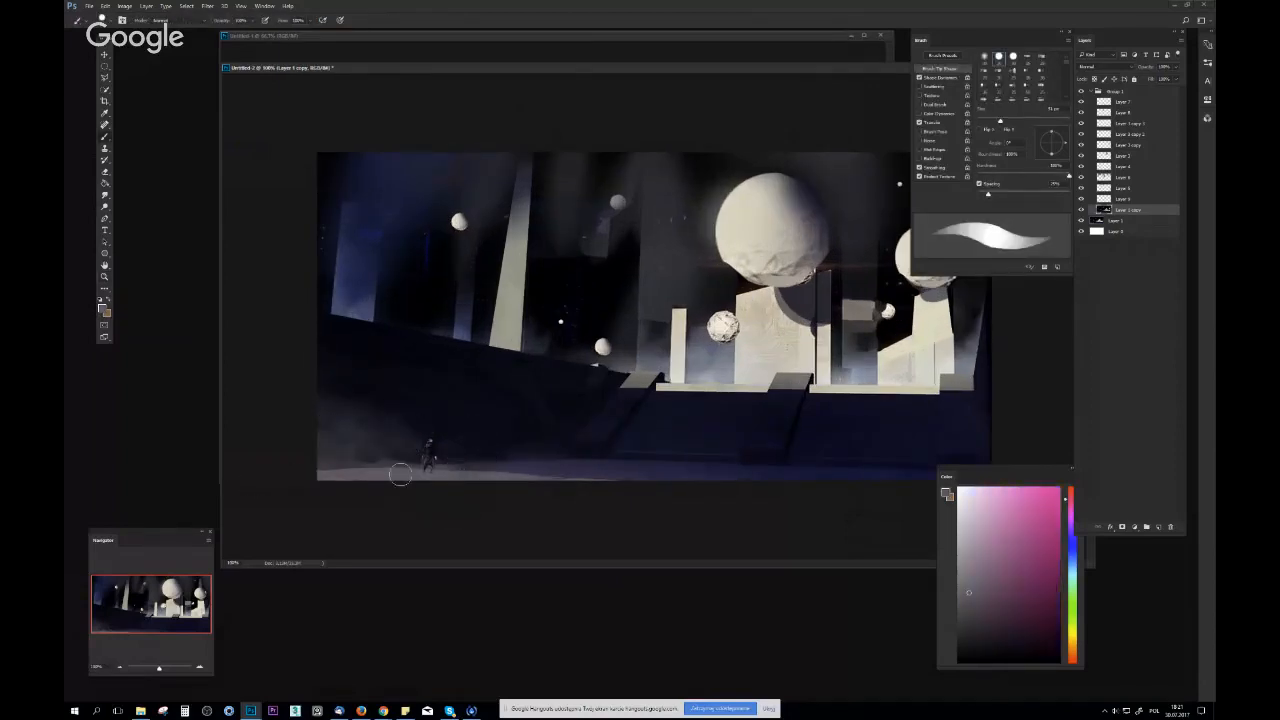
left_click_drag(414, 476, 257, 469)
key("ctrl+z")
left_click_drag(386, 471, 503, 462)
key("ctrl+z")
left_click_drag(297, 475, 592, 468)
left_click(530, 473, "alt")
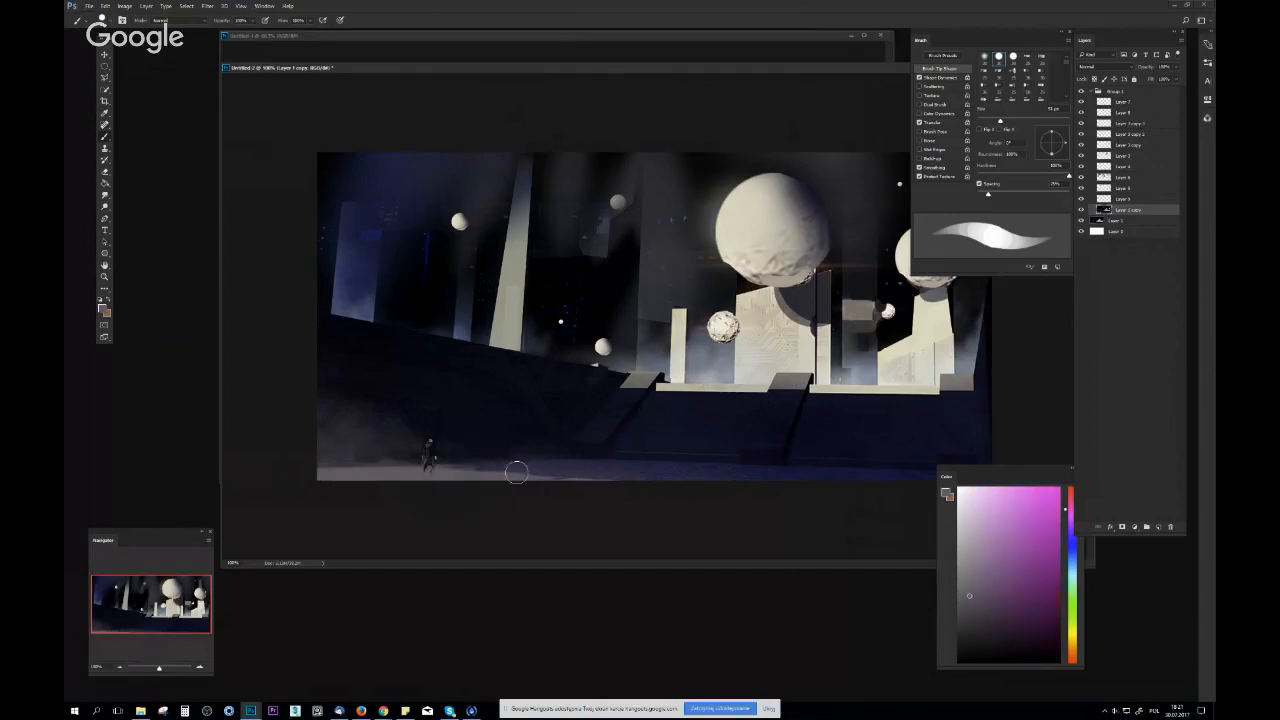
left_click_drag(517, 472, 600, 482)
left_click_drag(698, 483, 585, 496)
mouse_move(470, 489)
left_mouse_down()
mouse_move(509, 488)
mouse_move(495, 488)
left_mouse_up()
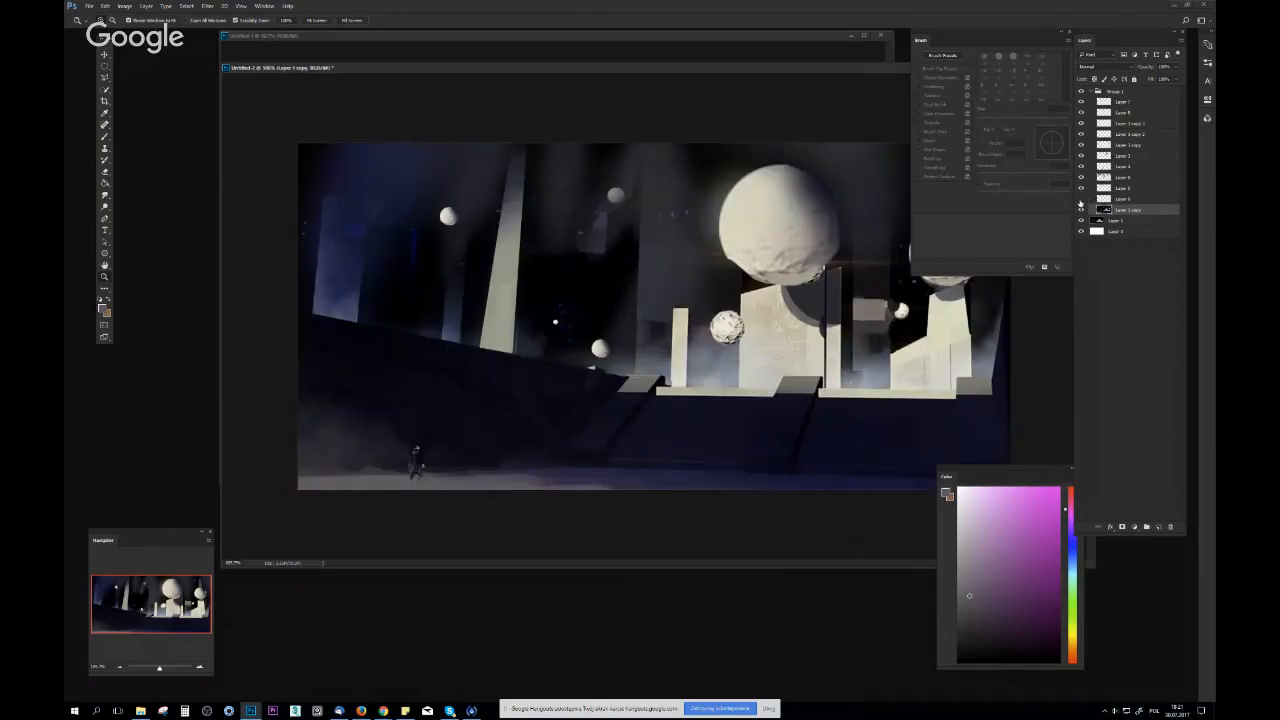
Check and select the small figure's layer, then repaint the figure's head and body in light tones with a small hard round brush
left_click(1081, 199)
left_click(1081, 199)
left_click(1123, 199)
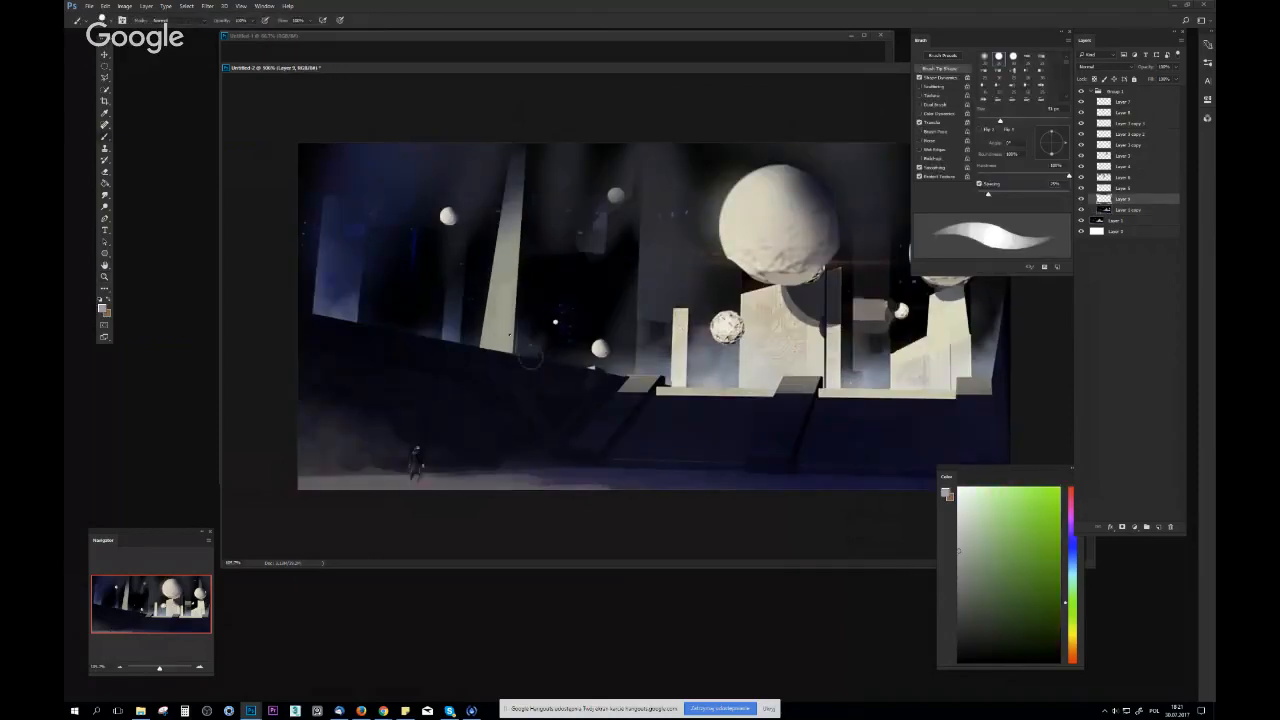
right_click(516, 307)
left_click(516, 307, "alt")
left_click(575, 359, "alt")
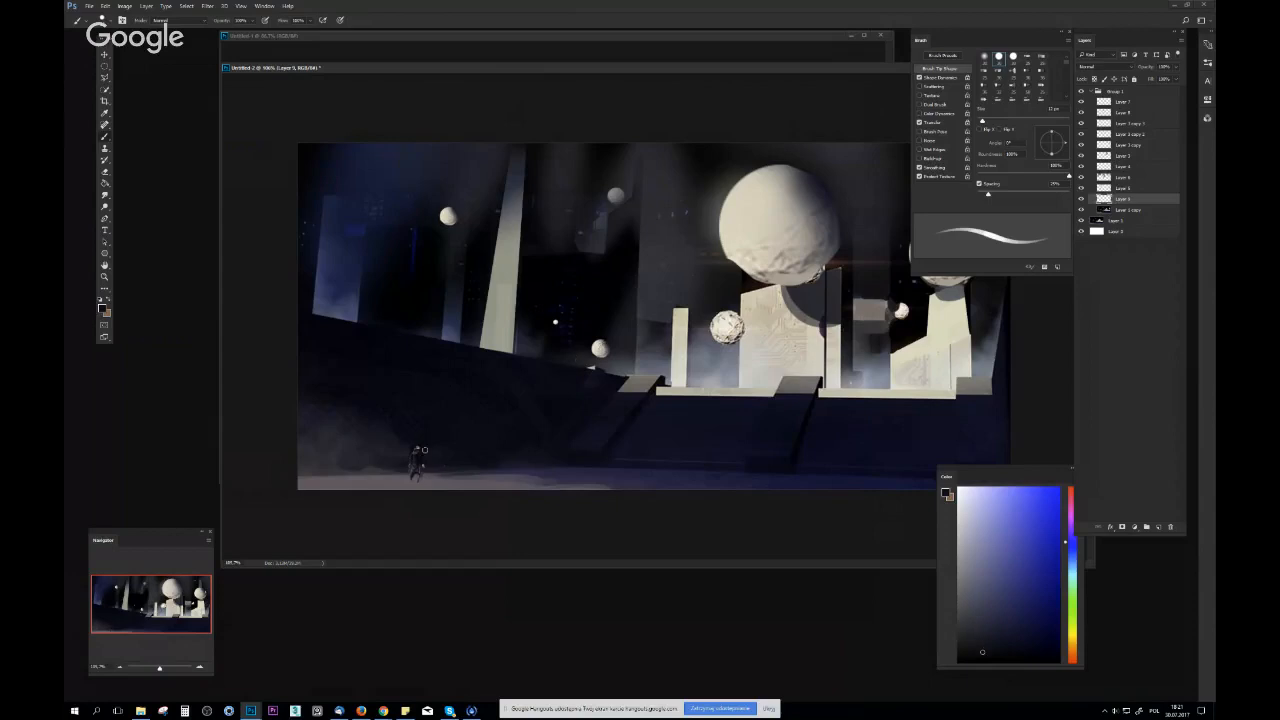
left_click_drag(421, 447, 419, 457)
left_click(687, 342, "alt")
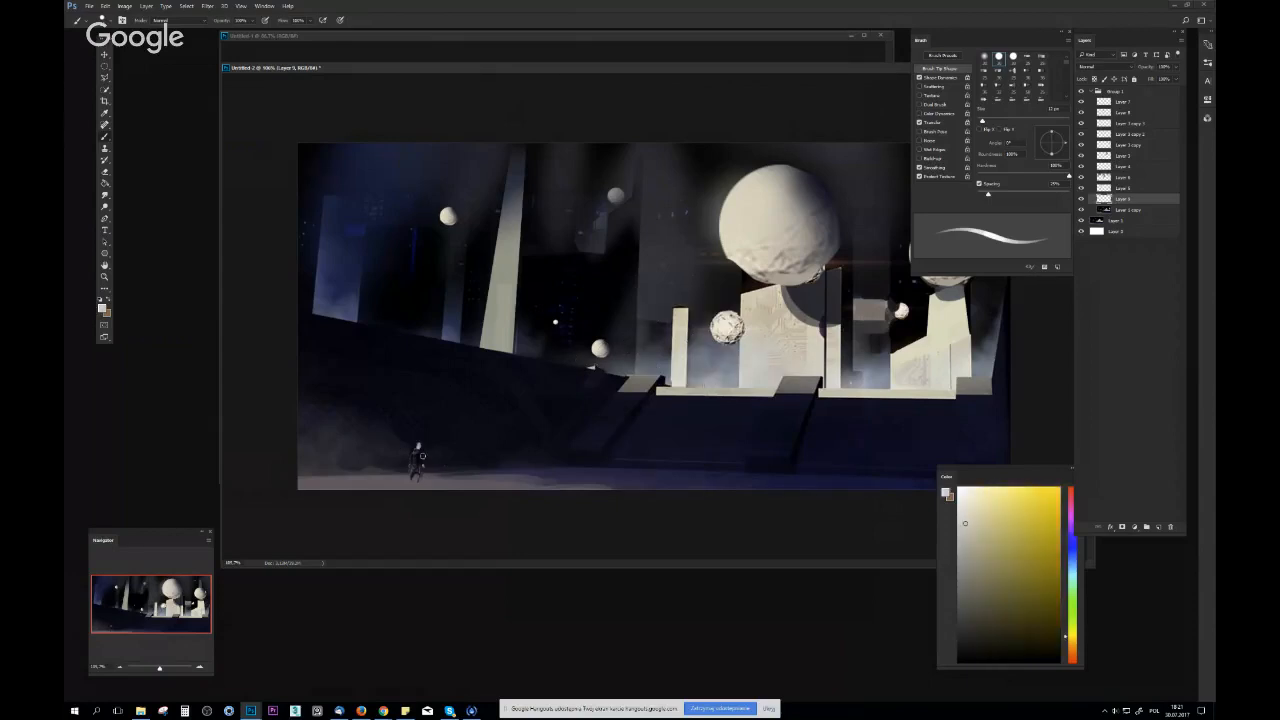
left_click(415, 454, "alt")
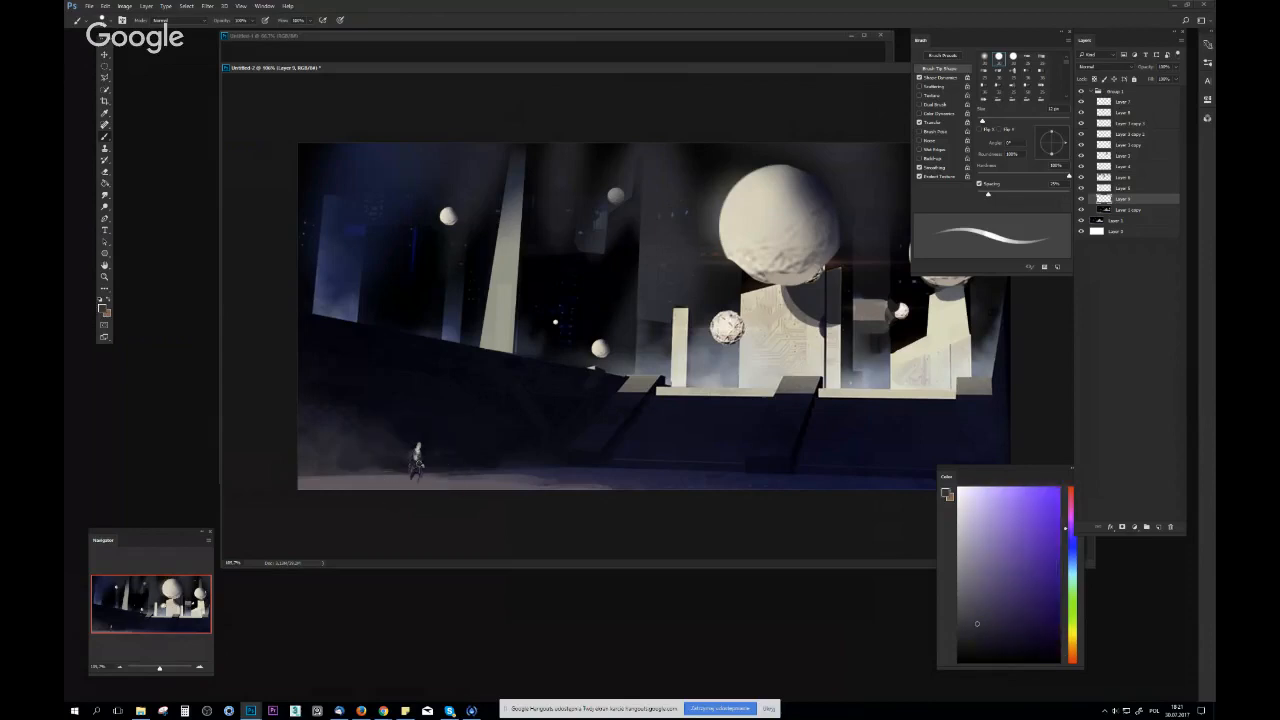
left_click(417, 452, "alt")
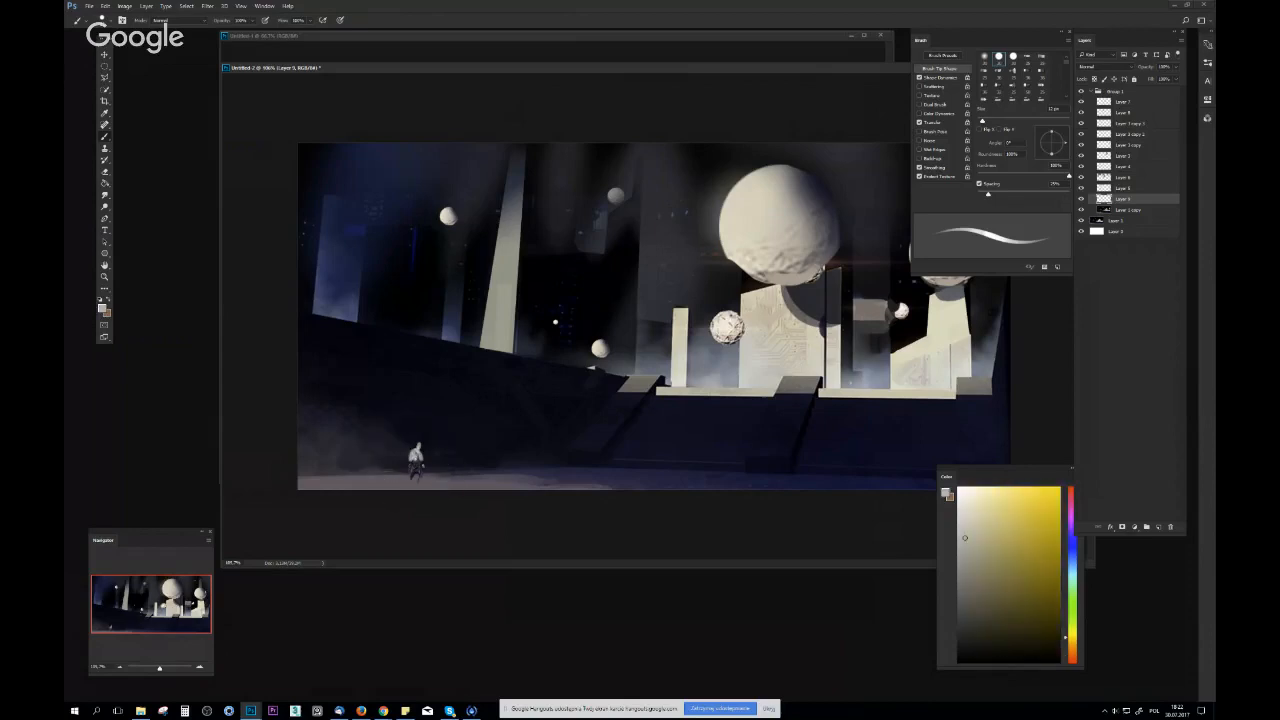
Paint the figure's thin dark cast shadow along the foreground ground with sampled tones and reposition the document window
left_click(478, 475, "alt")
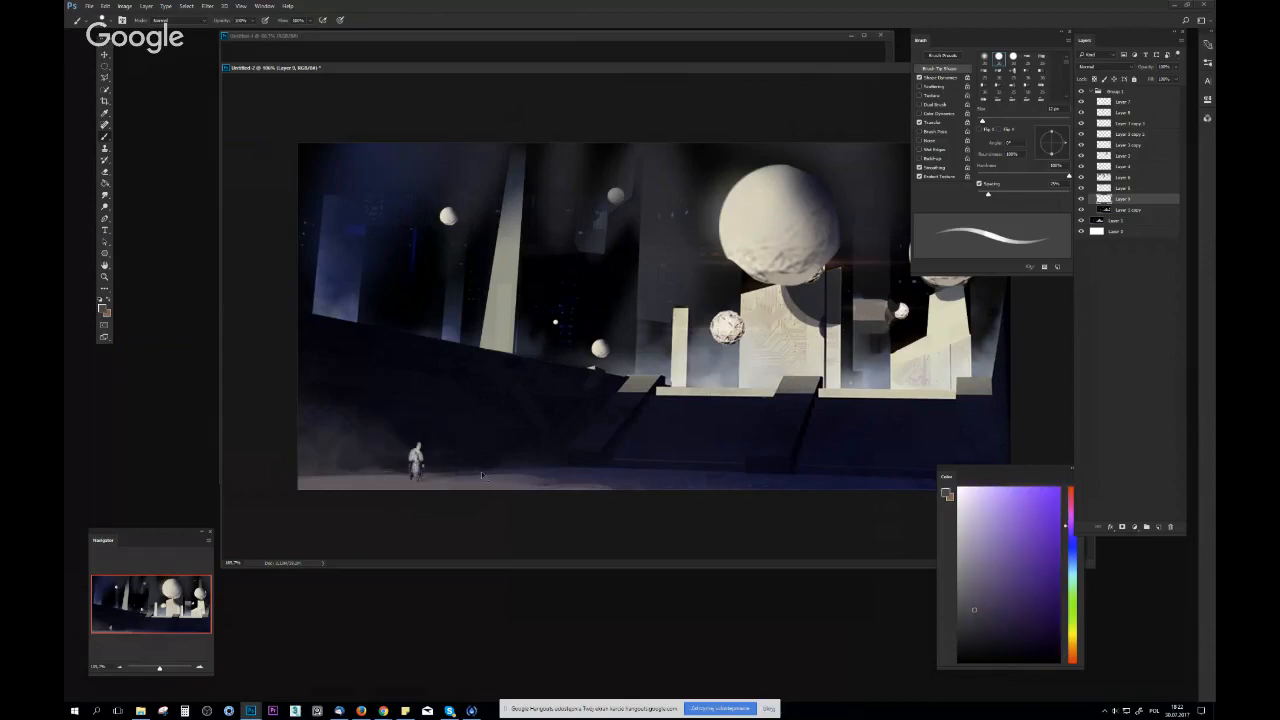
left_click(481, 475, "alt")
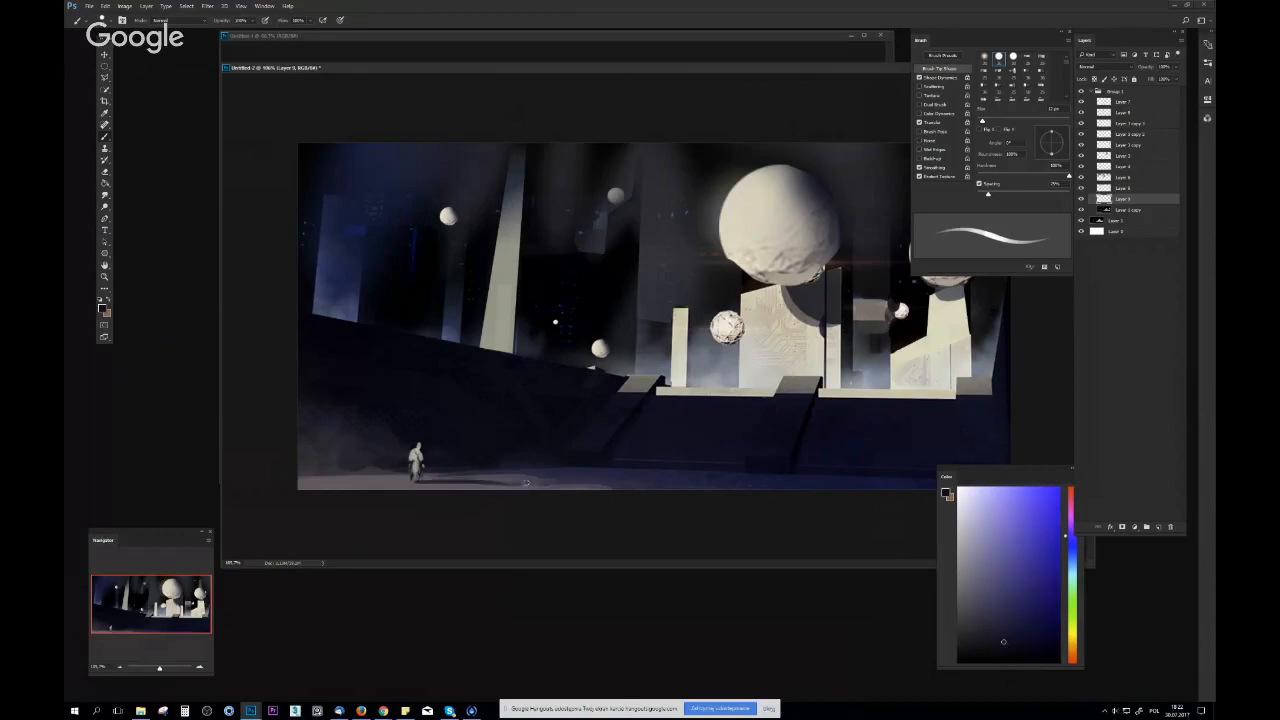
left_click_drag(526, 483, 771, 469)
left_click_drag(677, 68, 532, 78)
left_click_drag(635, 300, 548, 337)
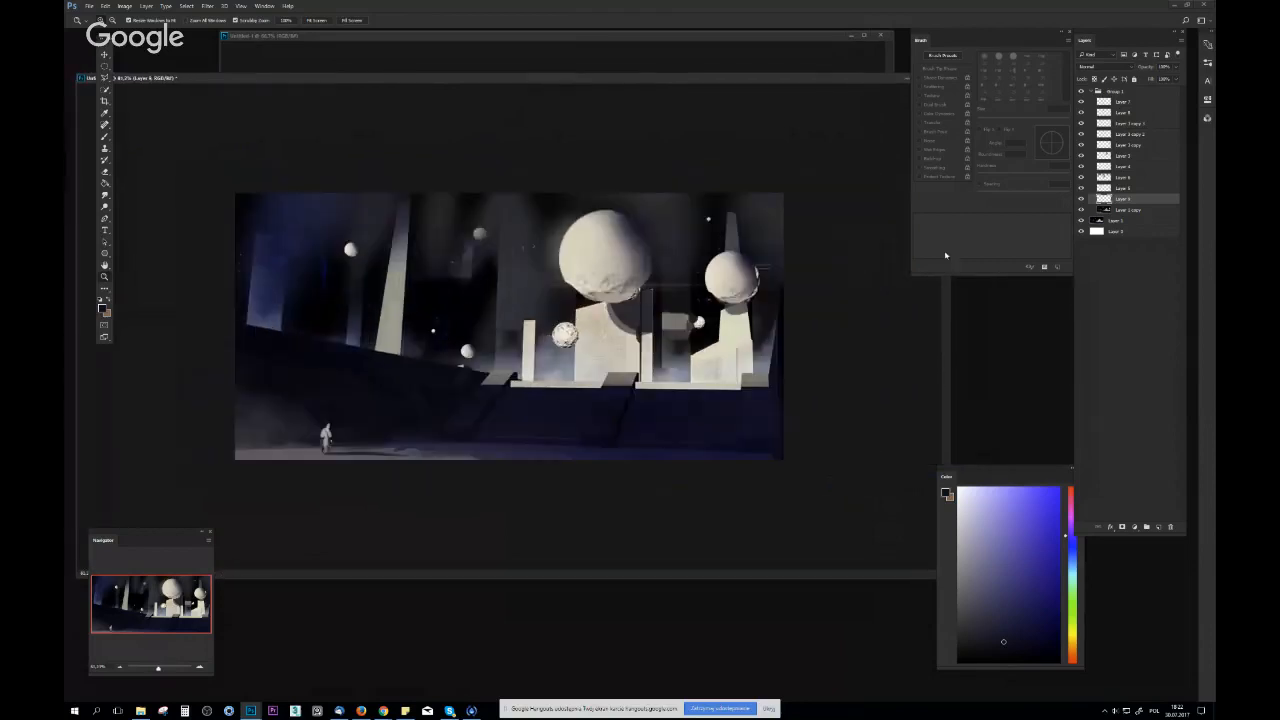
Turn on the grayscale proof preview and add a new layer at the top of the group
left_click(1128, 101, "ctrl")
key("ctrl+y")
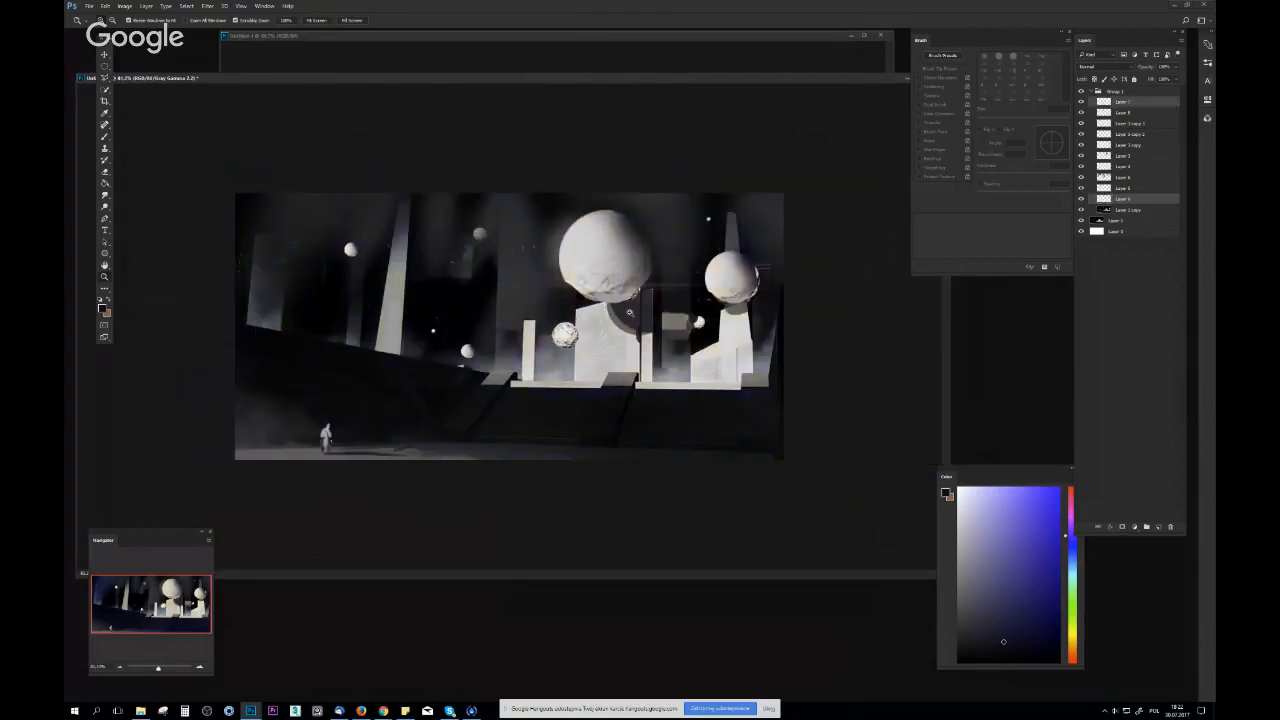
left_click(1160, 530)
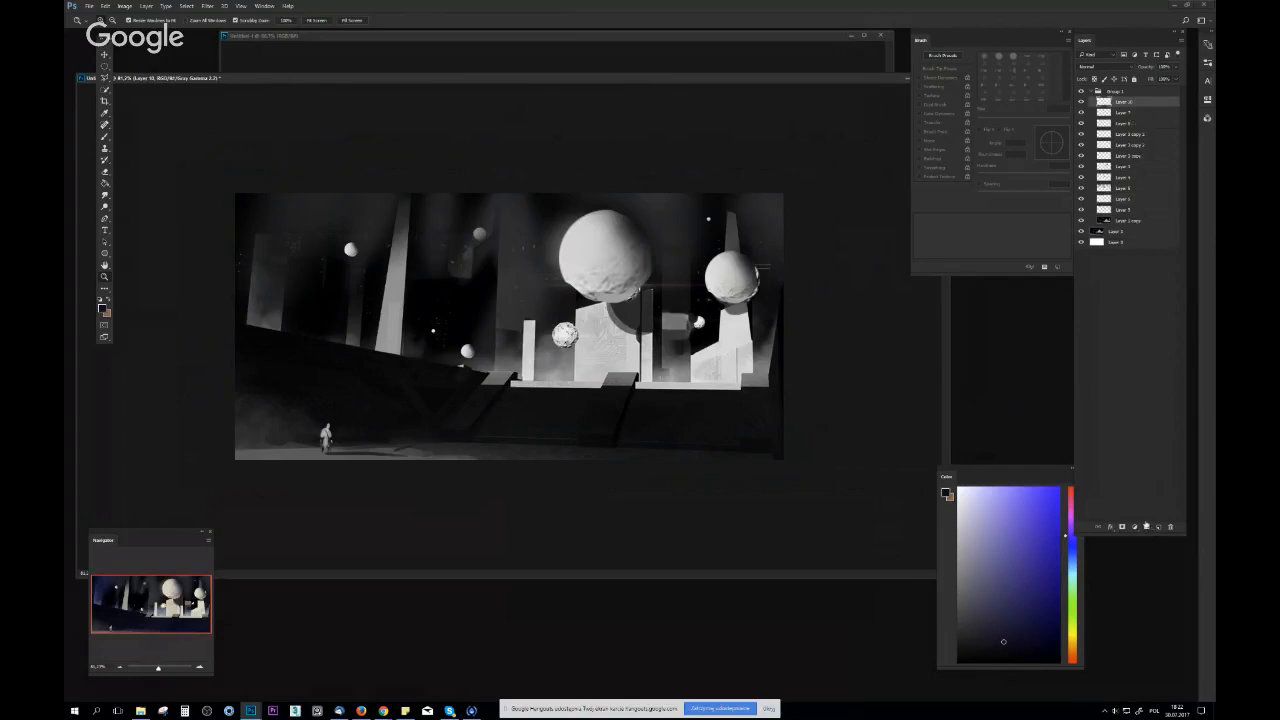
key("b")
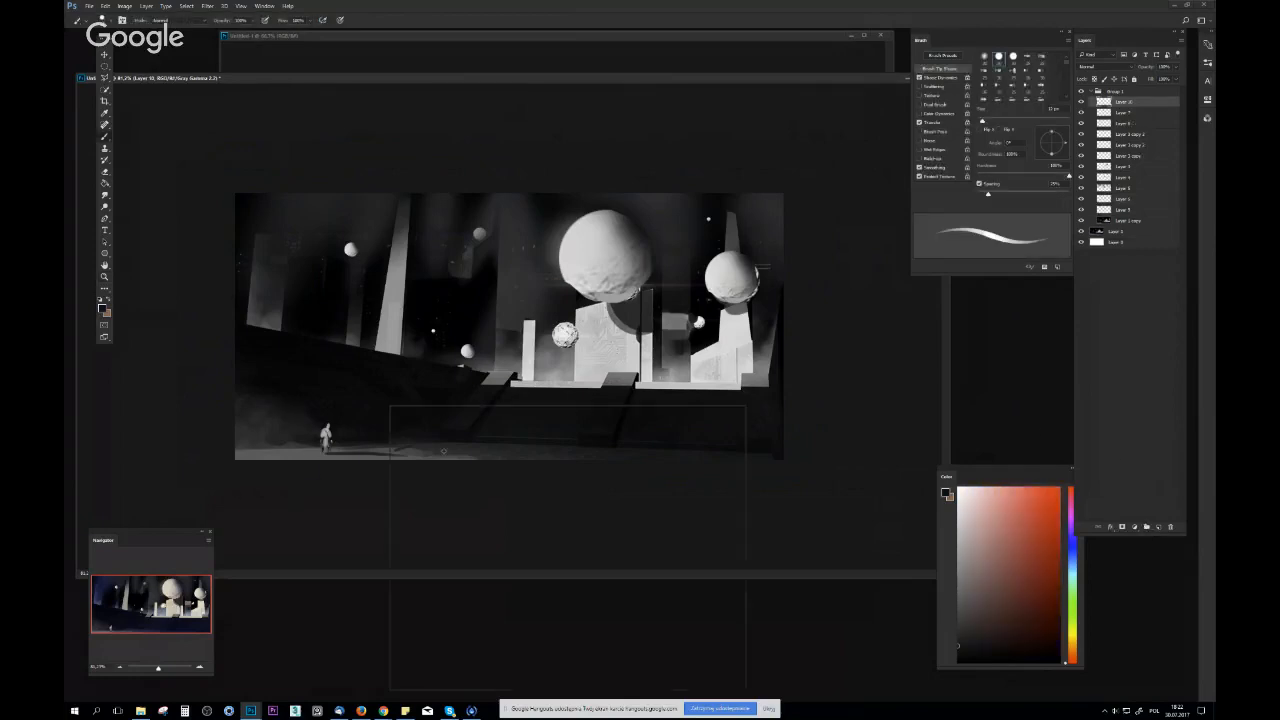
right_click(392, 408)
key("Escape")
Lasso the whole scene above the foreground ground strip and add a Levels adjustment layer that raises the output black level
key("l")
mouse_move(228, 428)
left_mouse_down()
mouse_move(625, 460)
mouse_move(840, 200)
mouse_move(160, 290)
mouse_move(230, 428)
left_mouse_up()
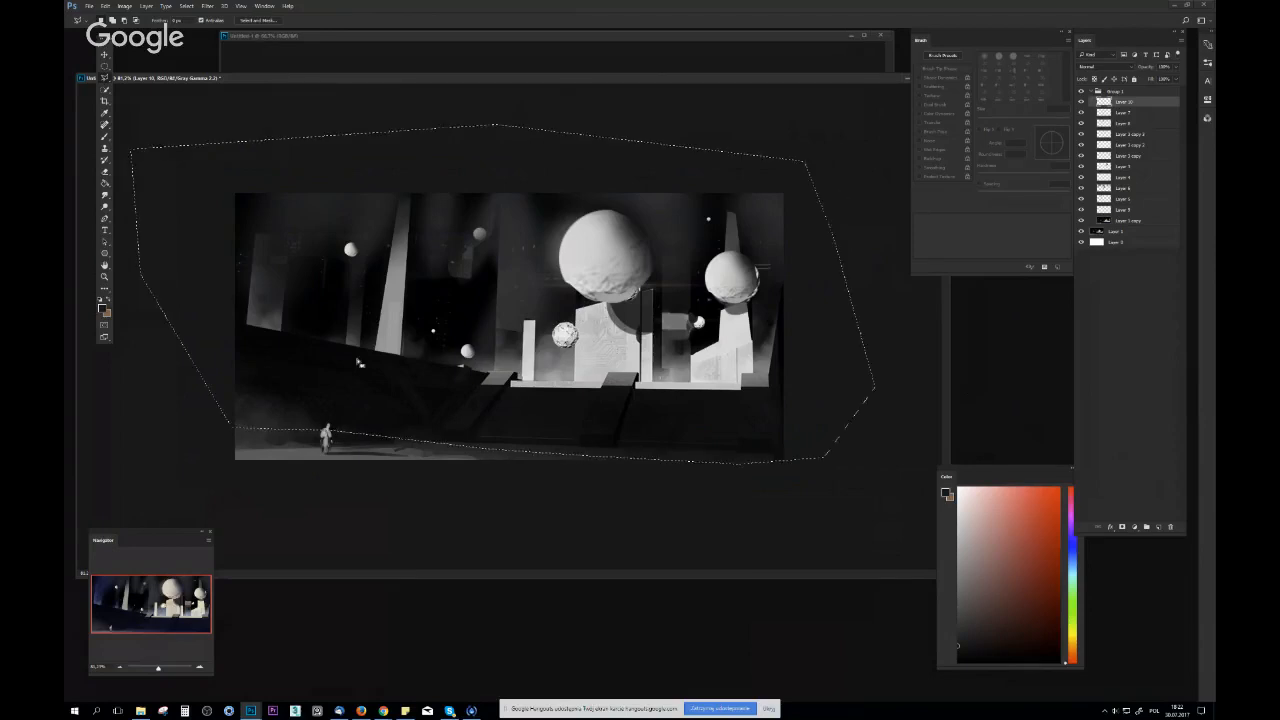
left_click(1134, 526)
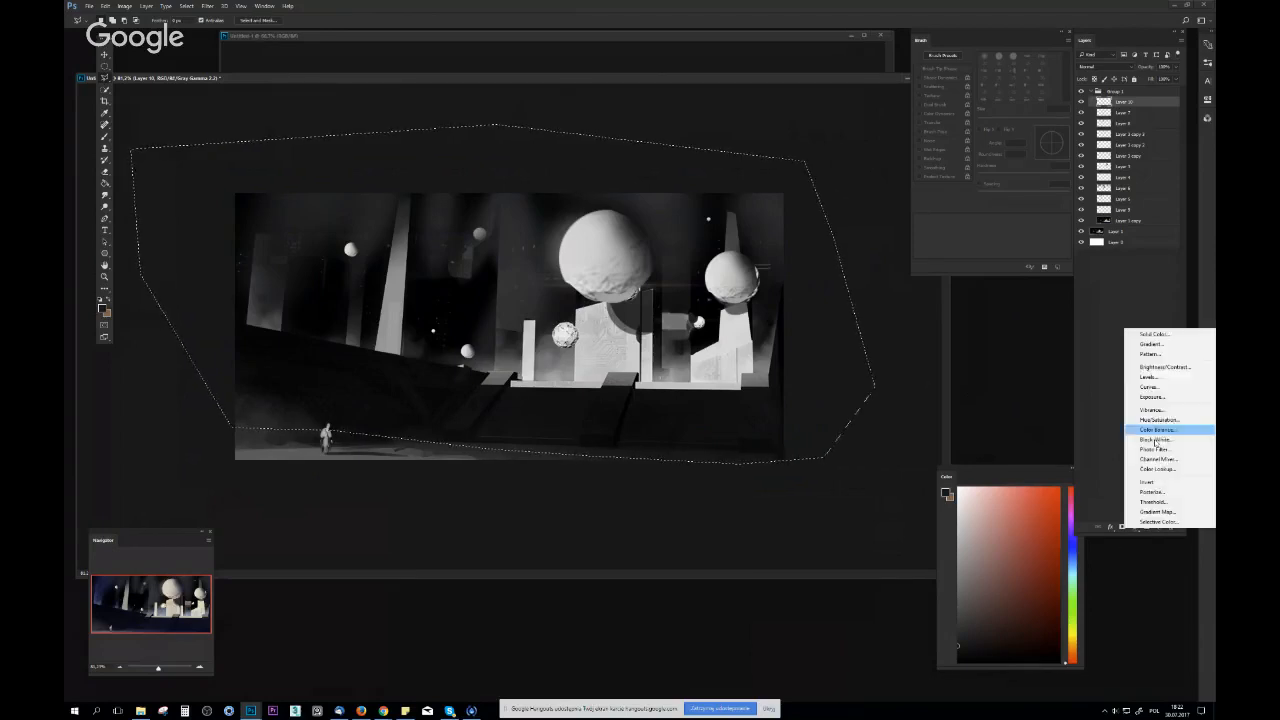
left_click(1150, 378)
left_click_drag(1093, 213, 1143, 190)
Soften the Levels mask over the foreground slope with a large soft eraser at 0% hardness, undoing the first stroke
key("b")
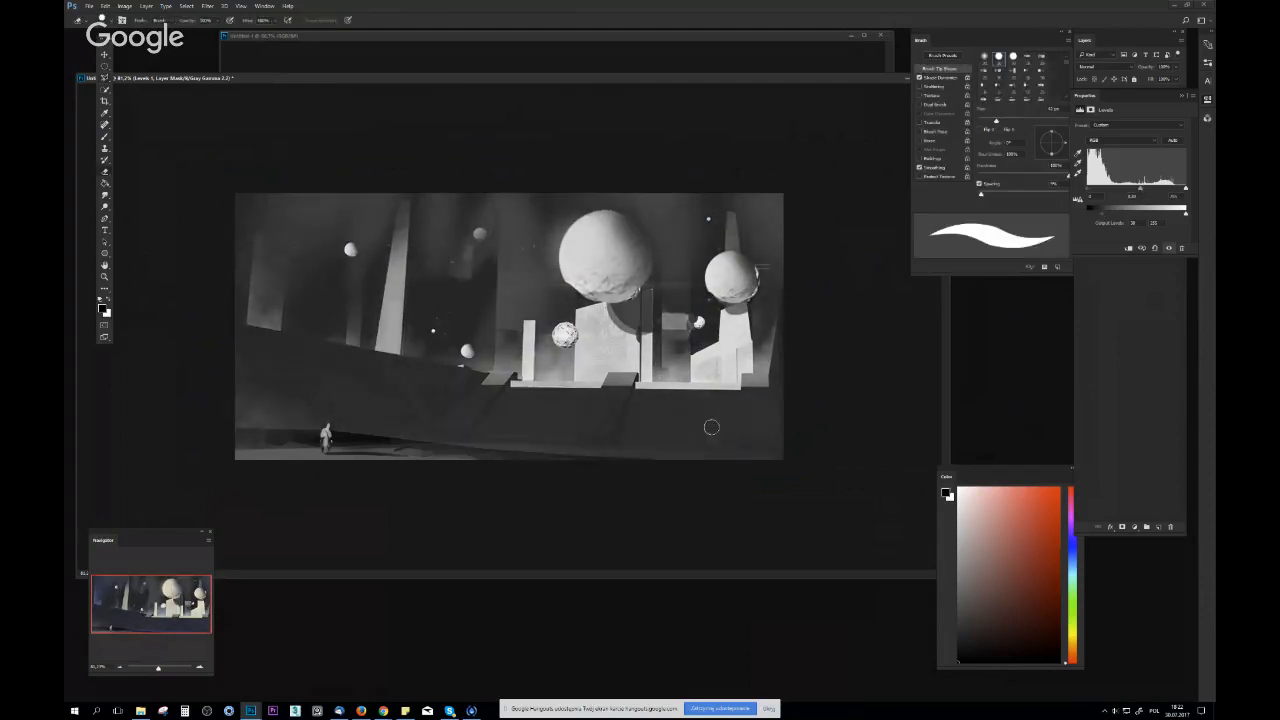
right_click(629, 470)
left_click_drag(673, 441, 676, 441)
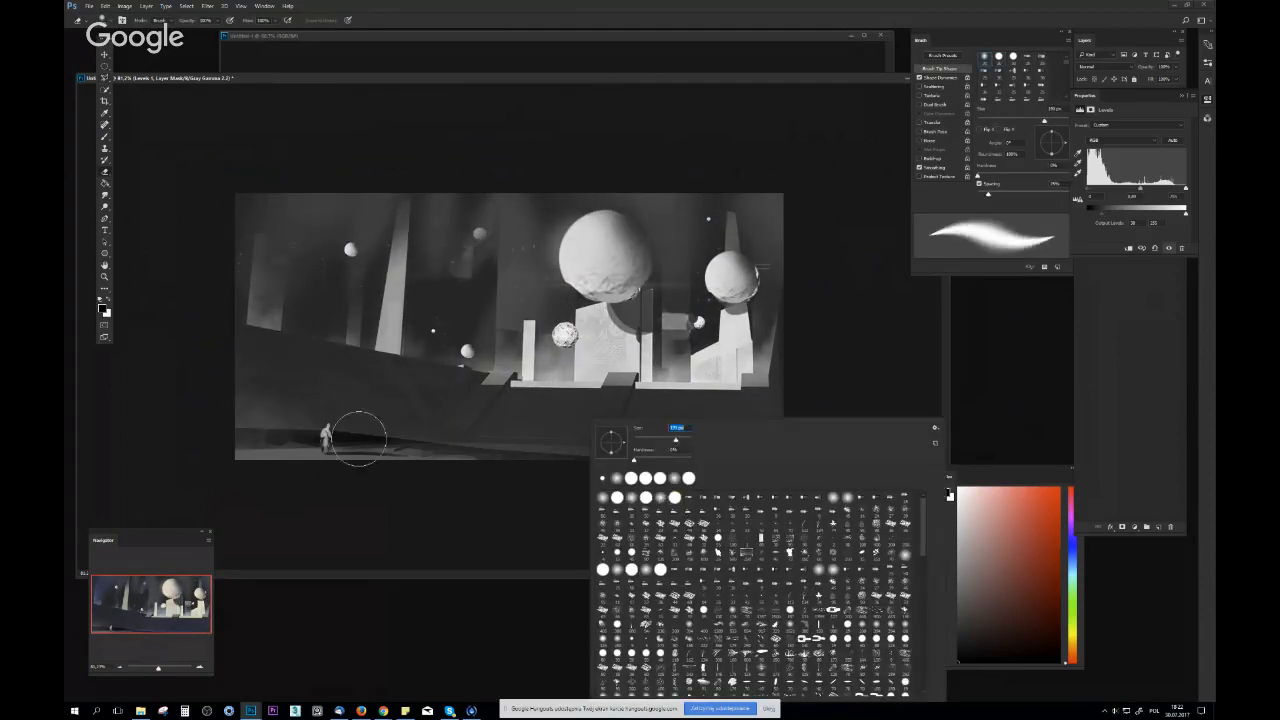
mouse_move(204, 427)
left_mouse_down()
mouse_move(849, 445)
mouse_move(574, 449)
left_mouse_up()
key("ctrl+z")
key("x")
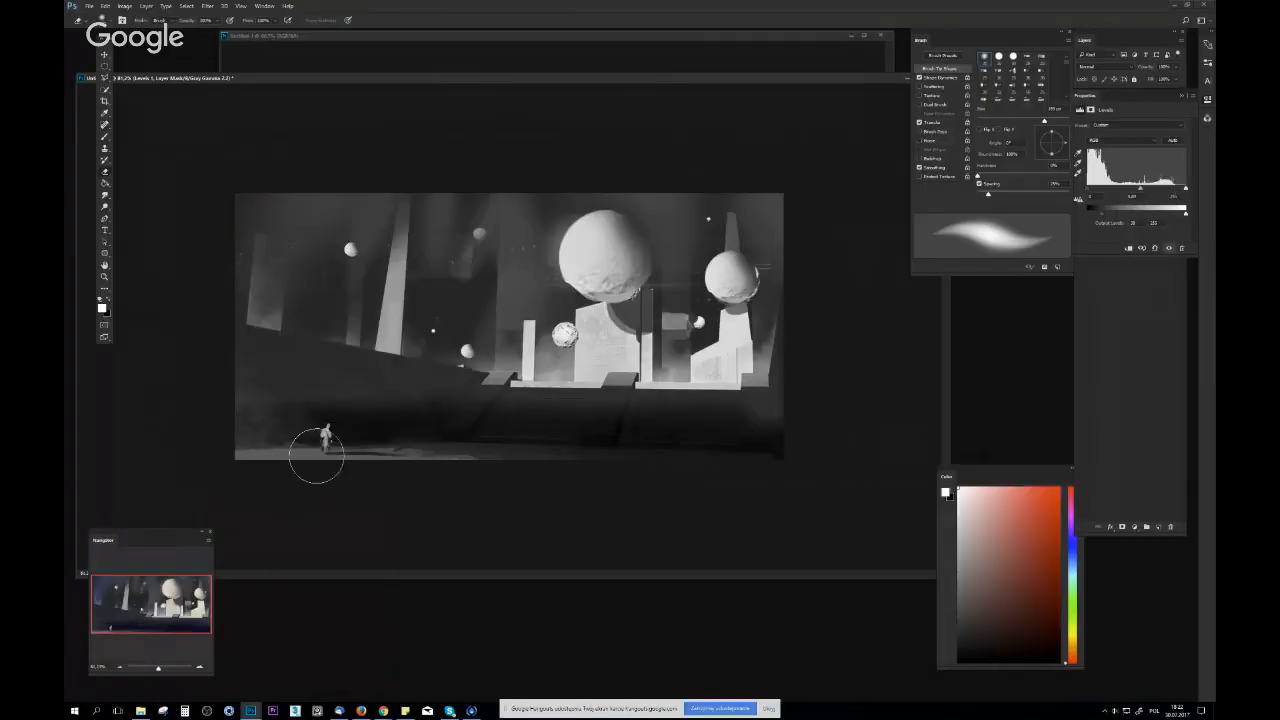
Flip the canvas horizontally and view the whole image in full color
key("ctrl+minus")
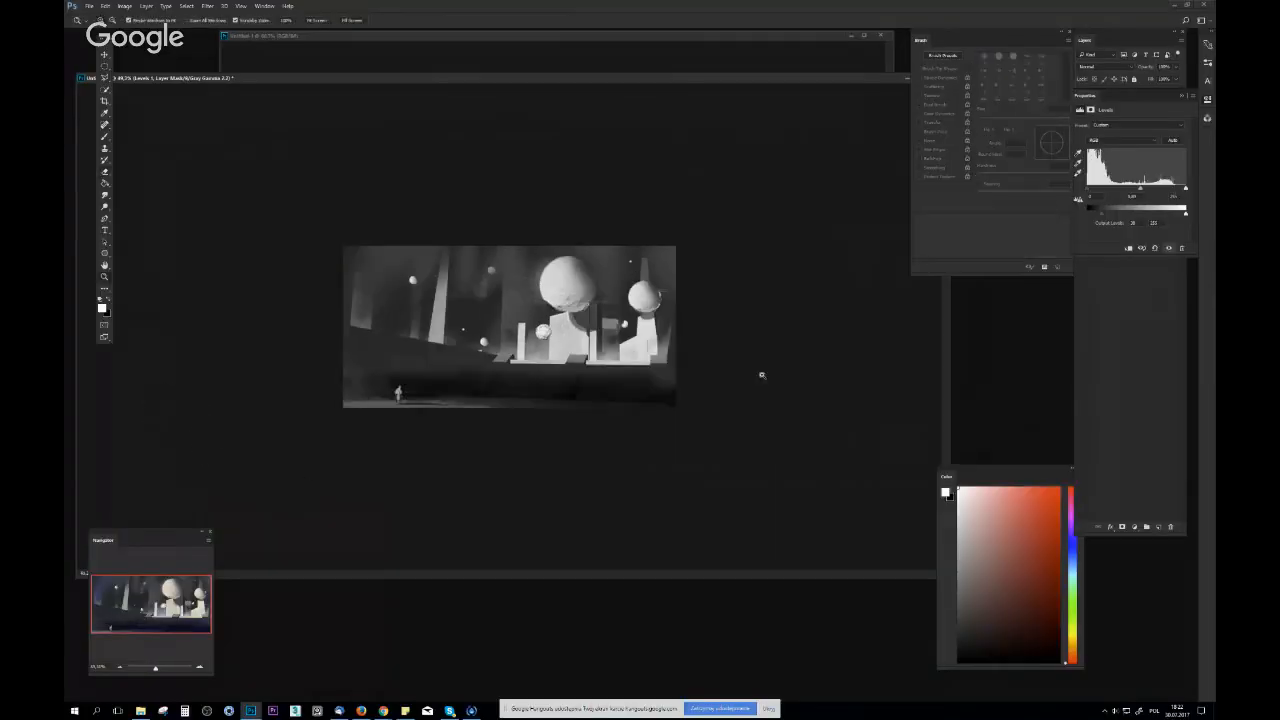
key("ctrl+plus")
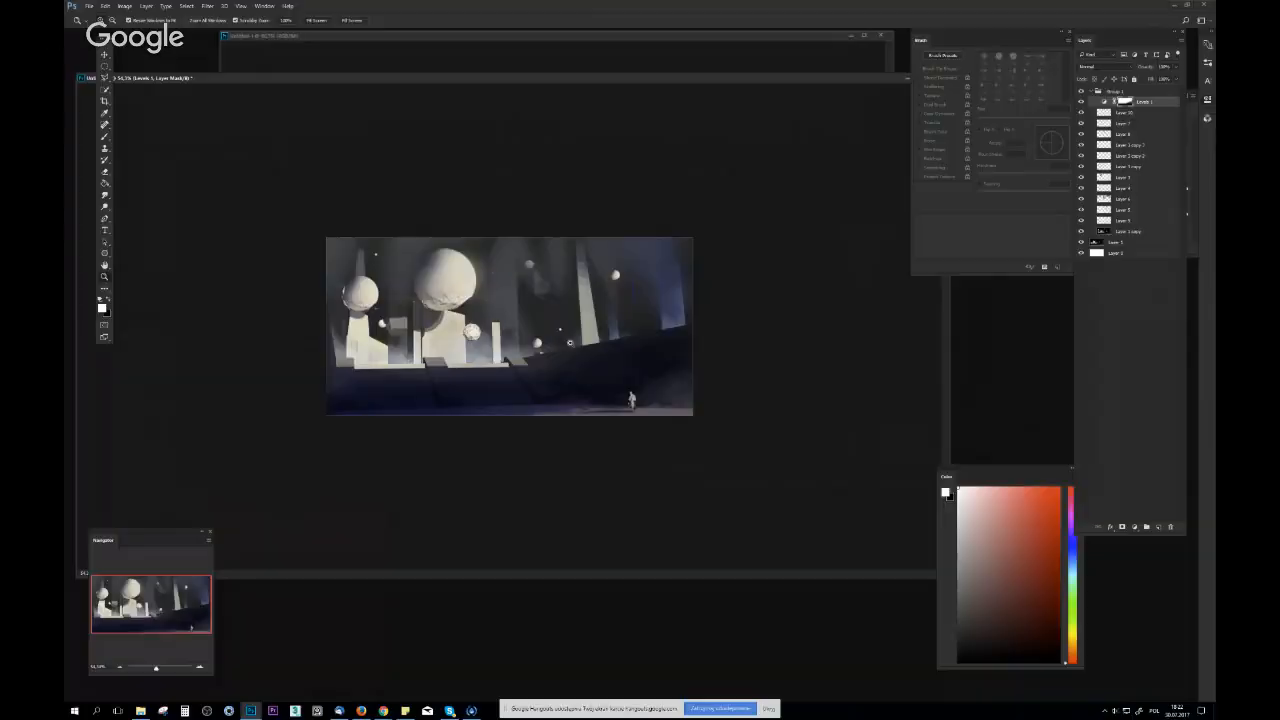
key("ctrl+plus")
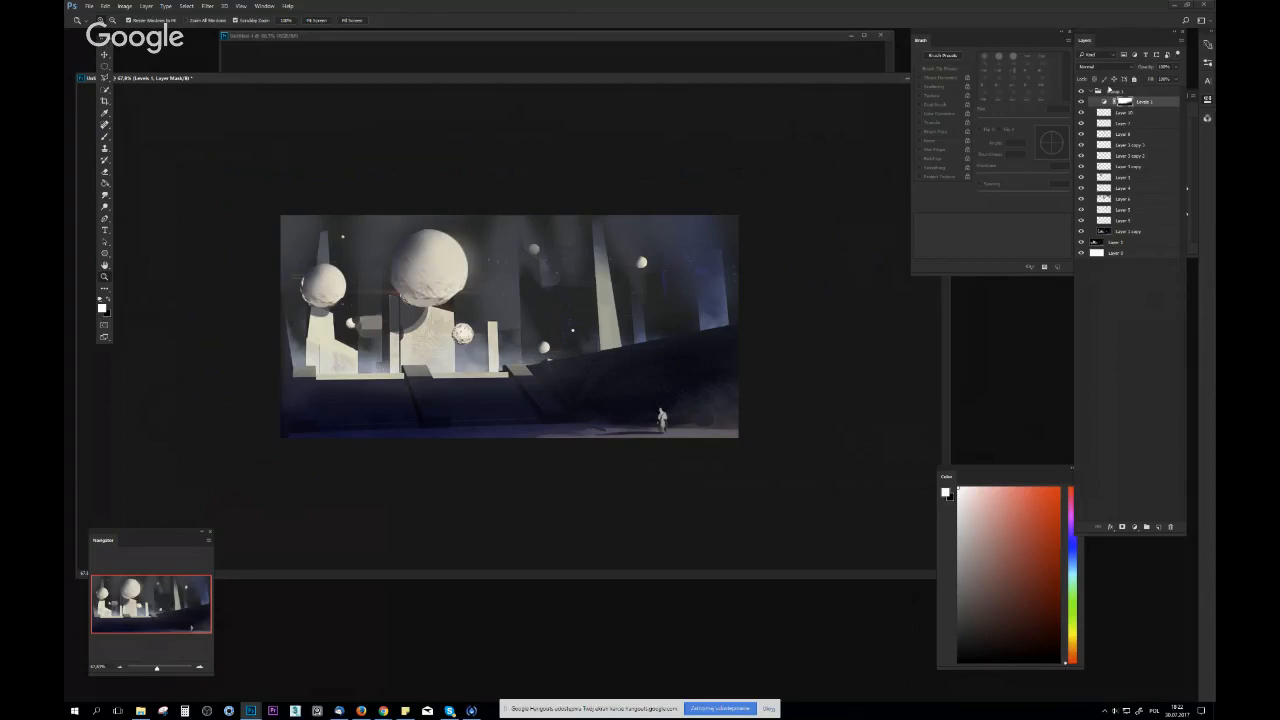
Compare the original and reworked versions in grayscale by hiding and showing the group
key("ctrl+y")
left_click(1081, 92)
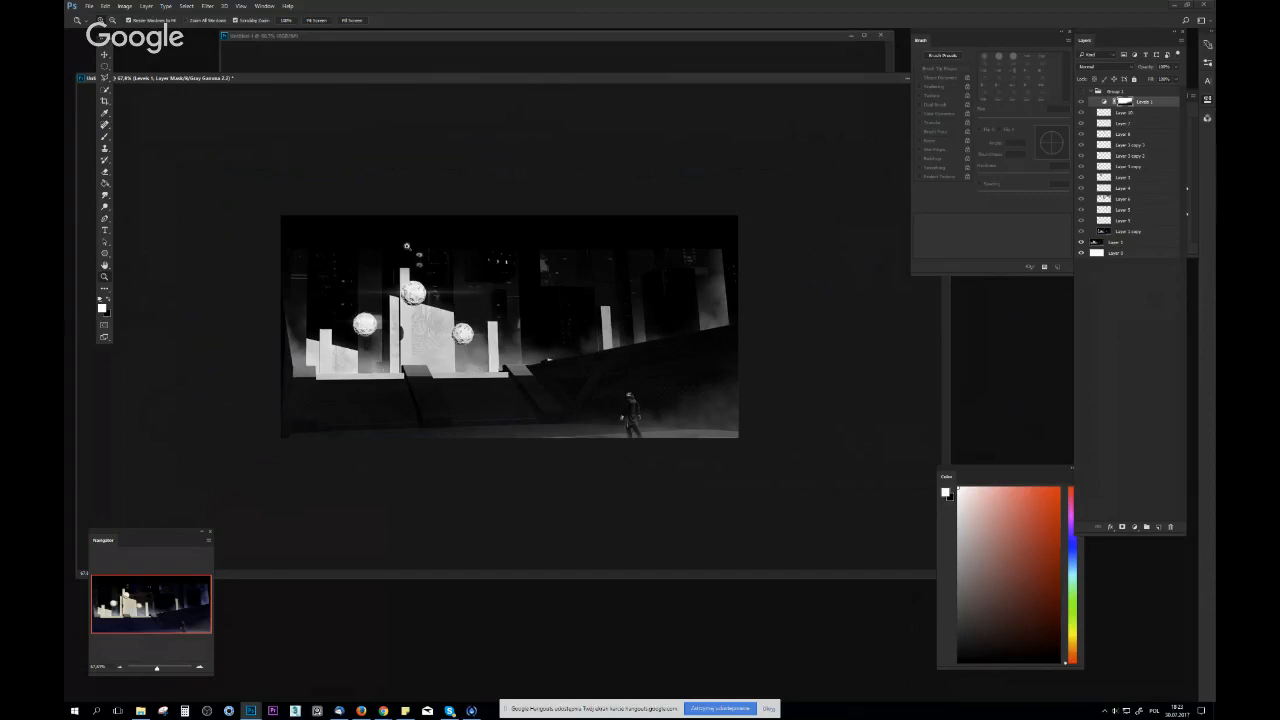
left_click(1081, 92)
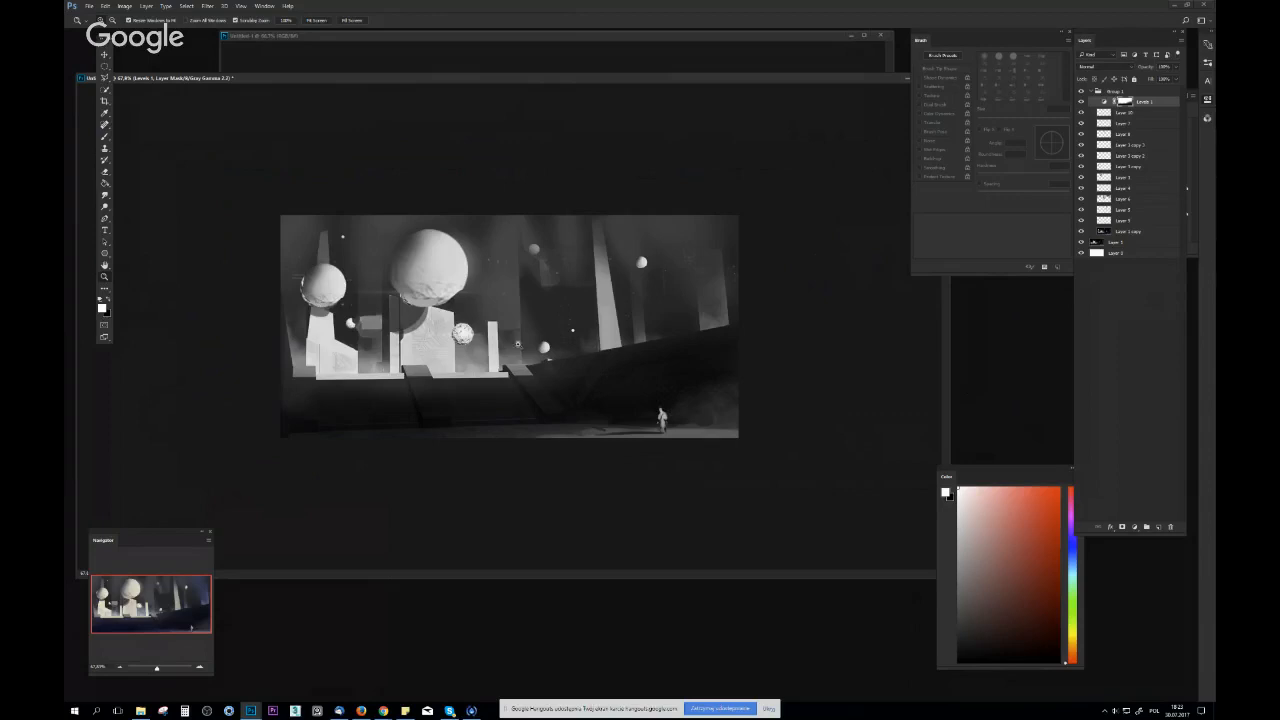
left_click_drag(496, 364, 522, 255)
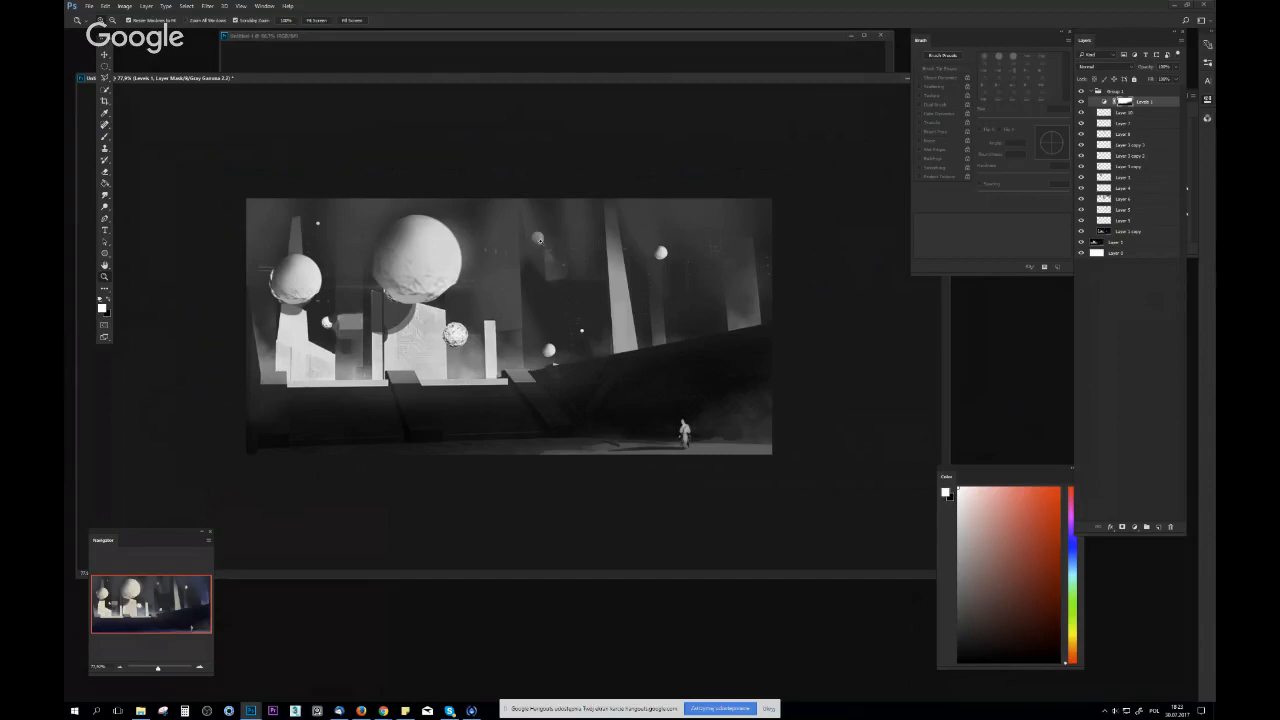
Dim the small distant spheres on Layer 10 with a soft brush in a sampled dark tone, then turn off the grayscale proof
left_click(1109, 114)
key("b")
left_click(335, 300, "alt")
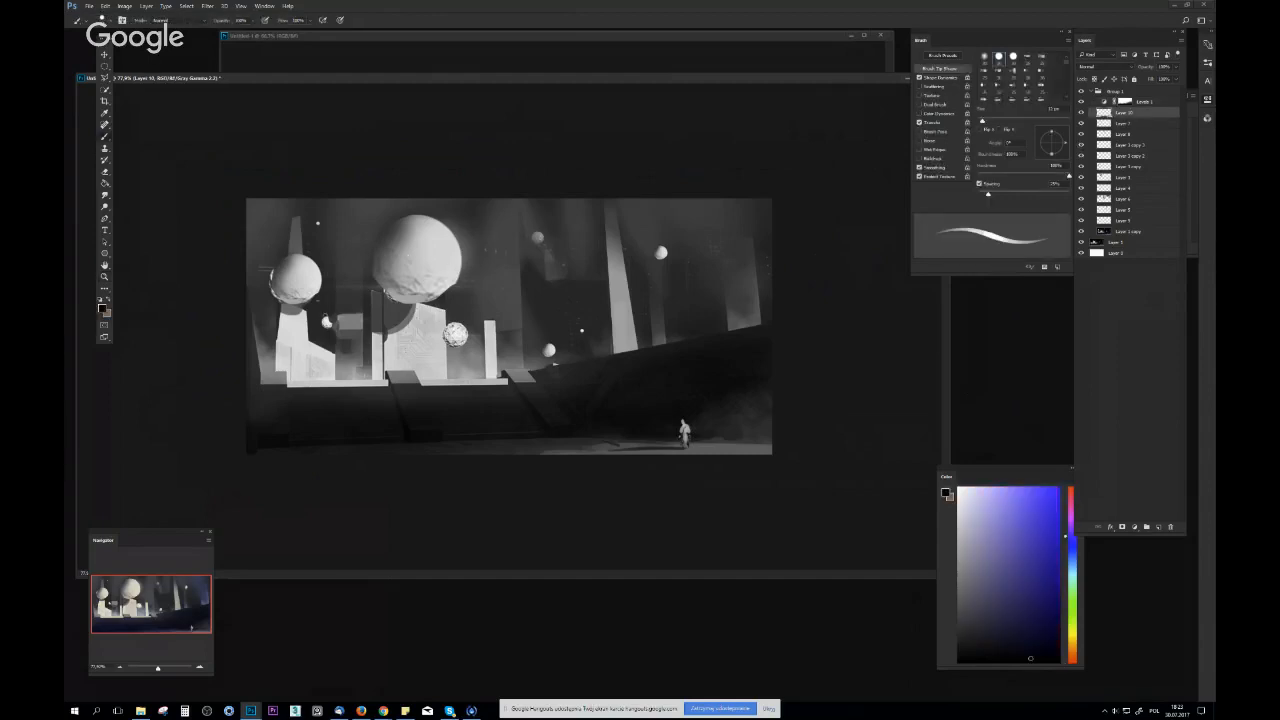
right_click(335, 320)
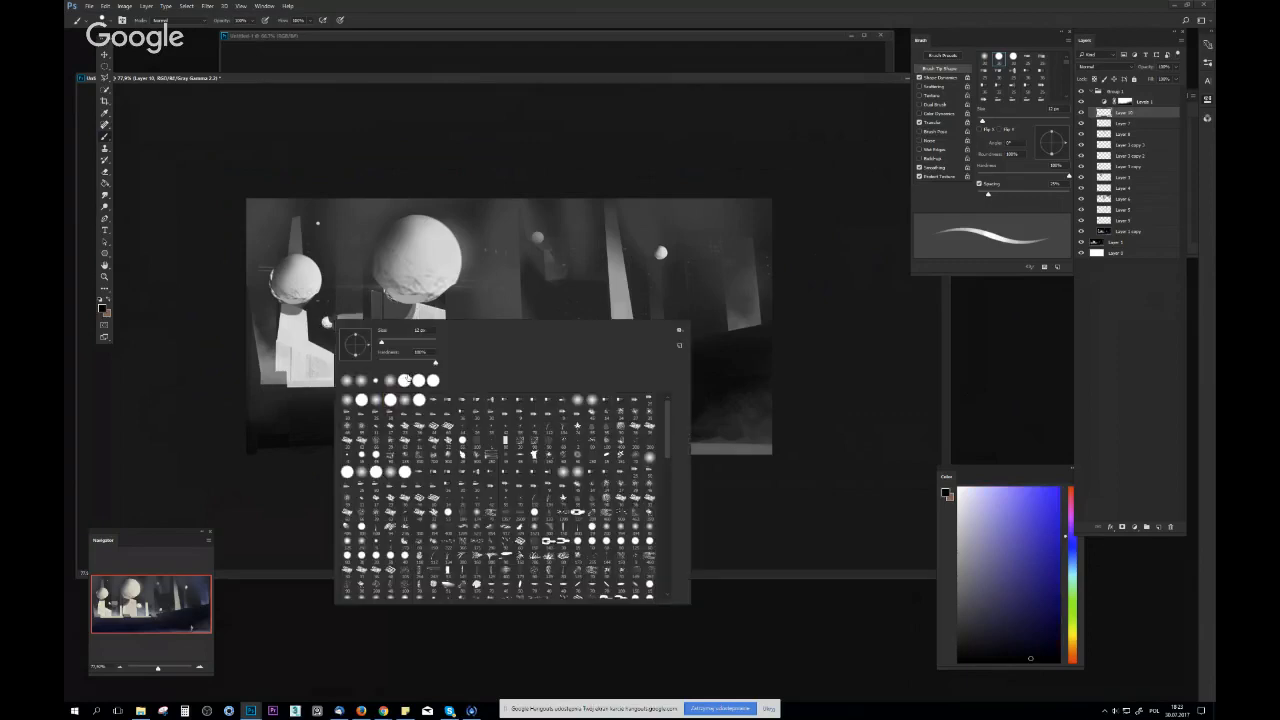
double_click(407, 379)
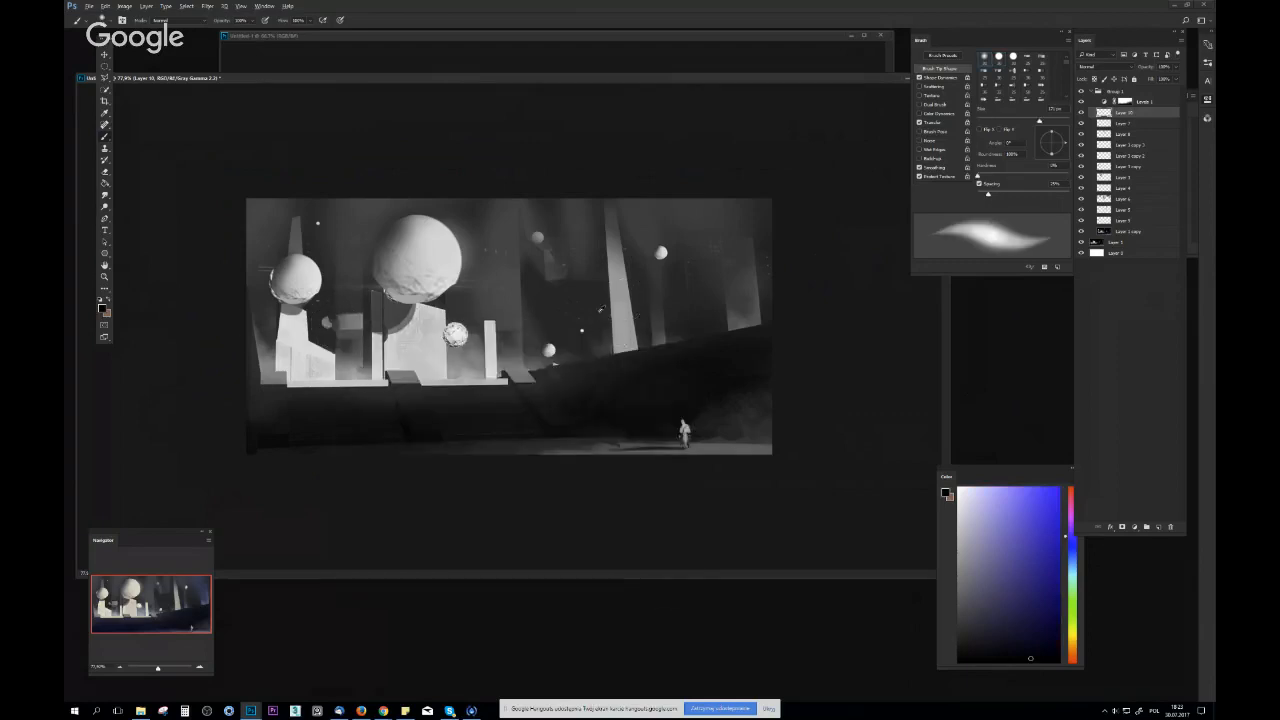
left_click(680, 273, "alt")
key("z")
left_click_drag(742, 302, 710, 300)
key("ctrl+y")
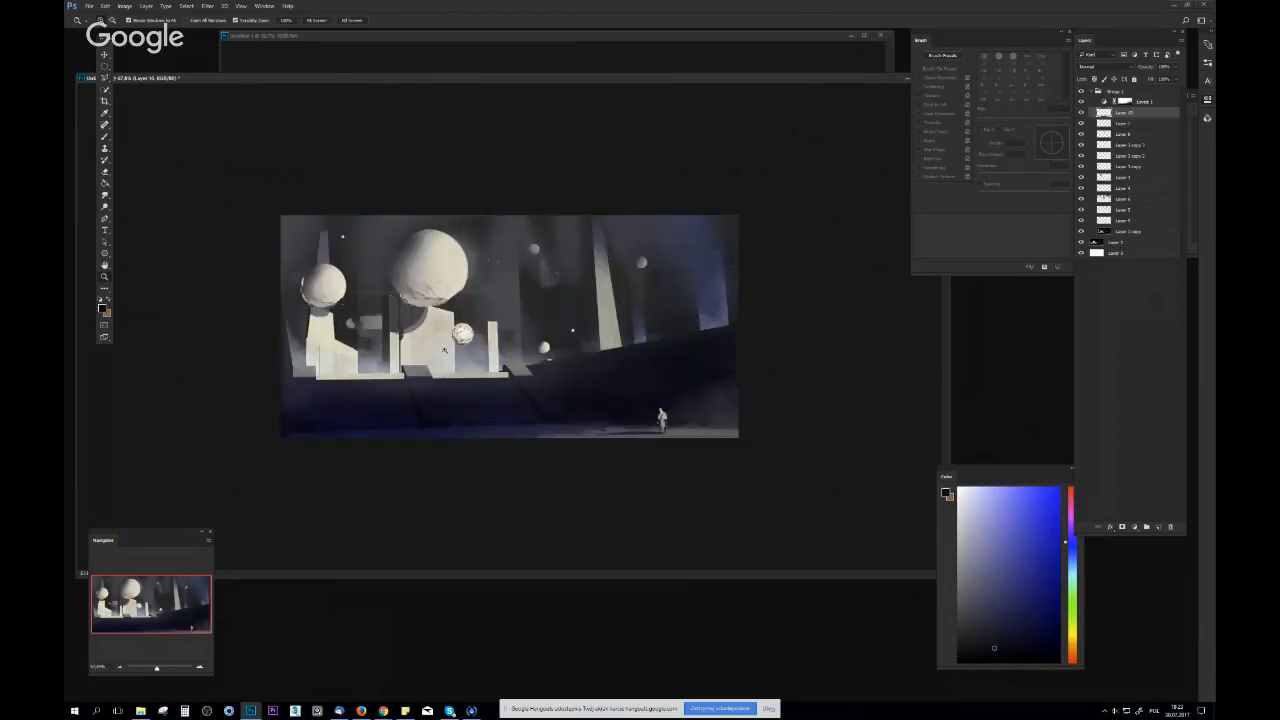
Paint a light sampled tone onto the largest sphere with a resized round brush and check the whole image
left_click(515, 332)
key("b")
left_click(446, 338, "alt")
right_click(461, 296)
left_click(498, 374)
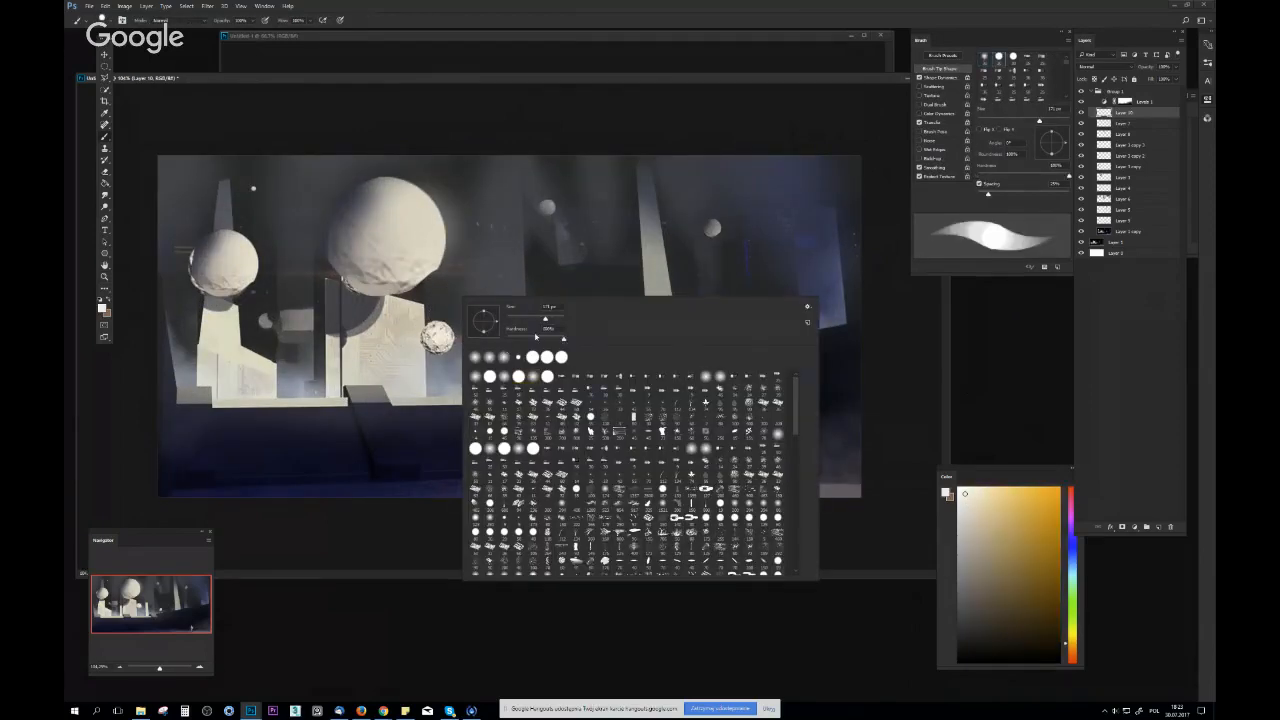
left_click(521, 317)
left_click_drag(416, 228, 417, 259)
left_click(425, 228, "alt")
key("z")
mouse_move(602, 255)
left_mouse_down()
mouse_move(527, 251)
mouse_move(651, 238)
left_mouse_up()
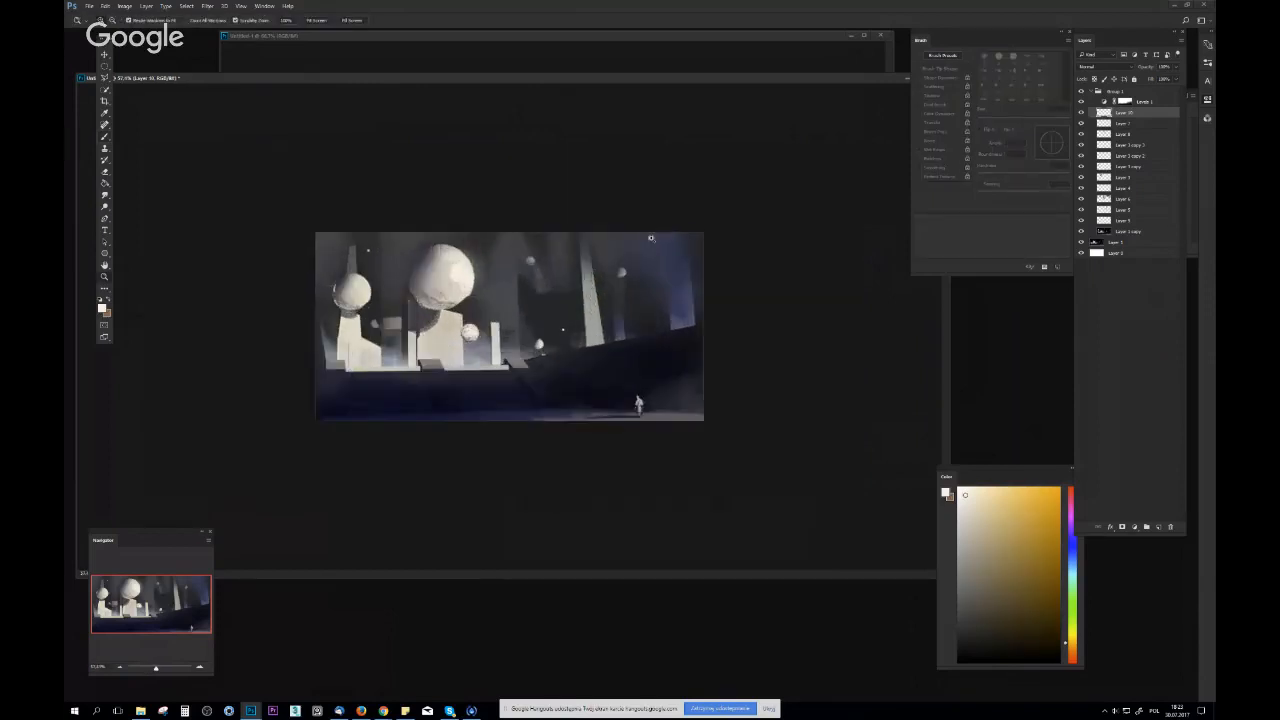
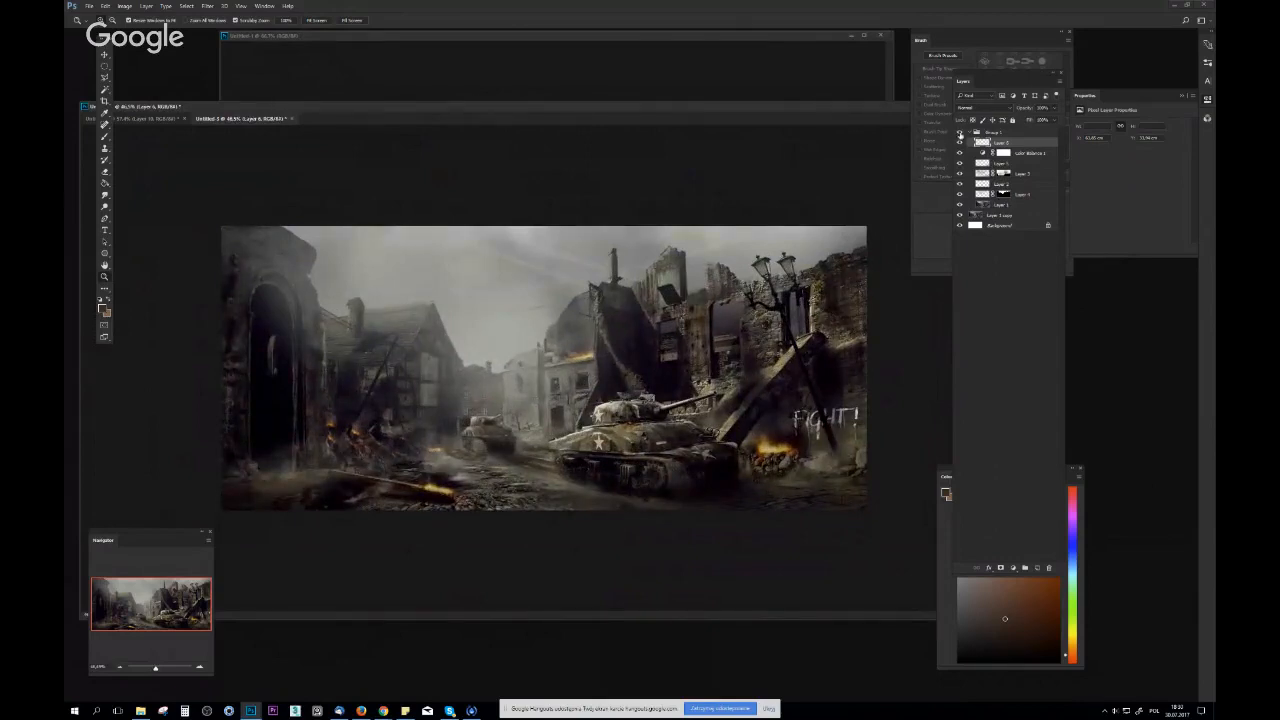
Compare the original and reworked versions of the war scene in colour by toggling Group 1's visibility
left_click(960, 133)
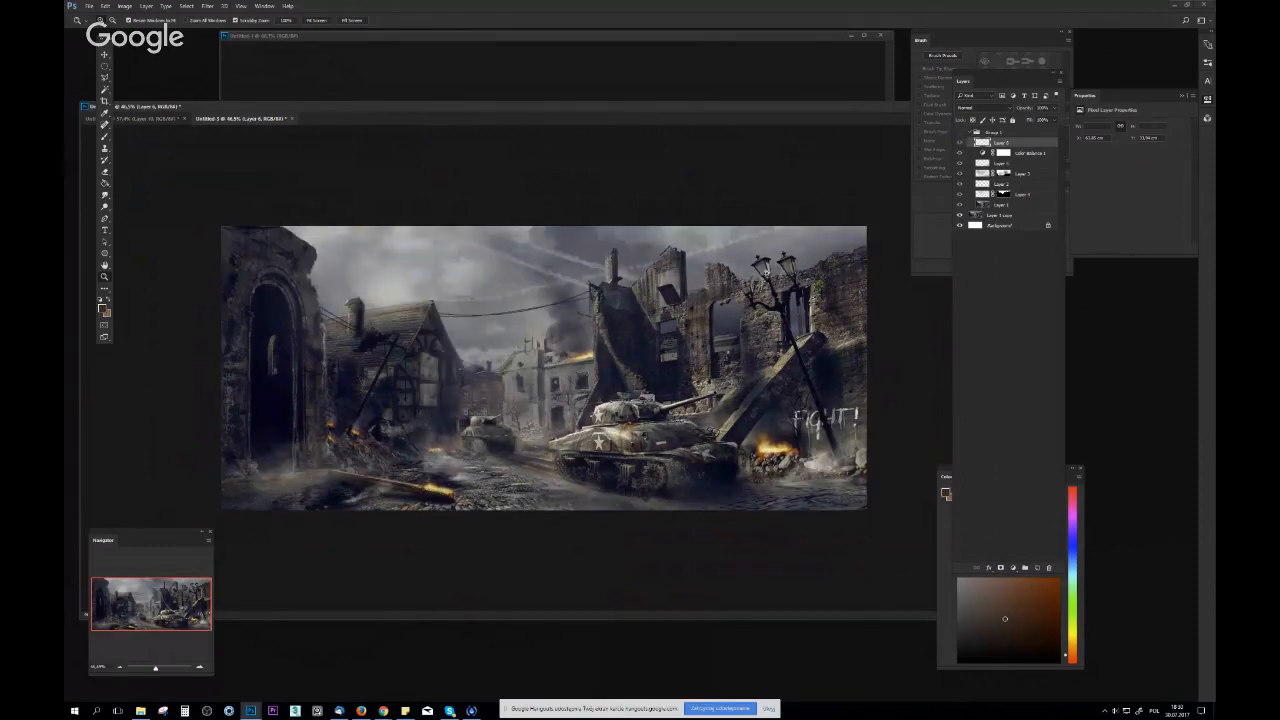
left_click_drag(768, 274, 751, 283)
left_click(959, 133)
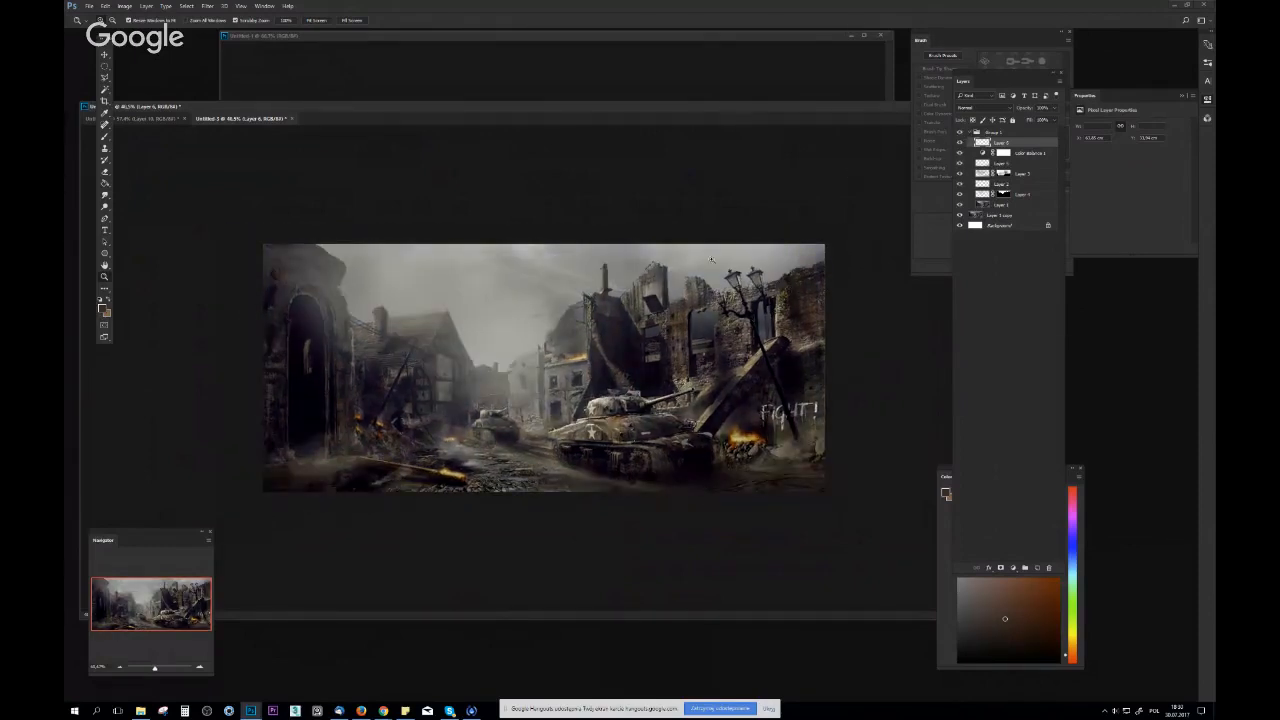
left_click(960, 133)
key("d")
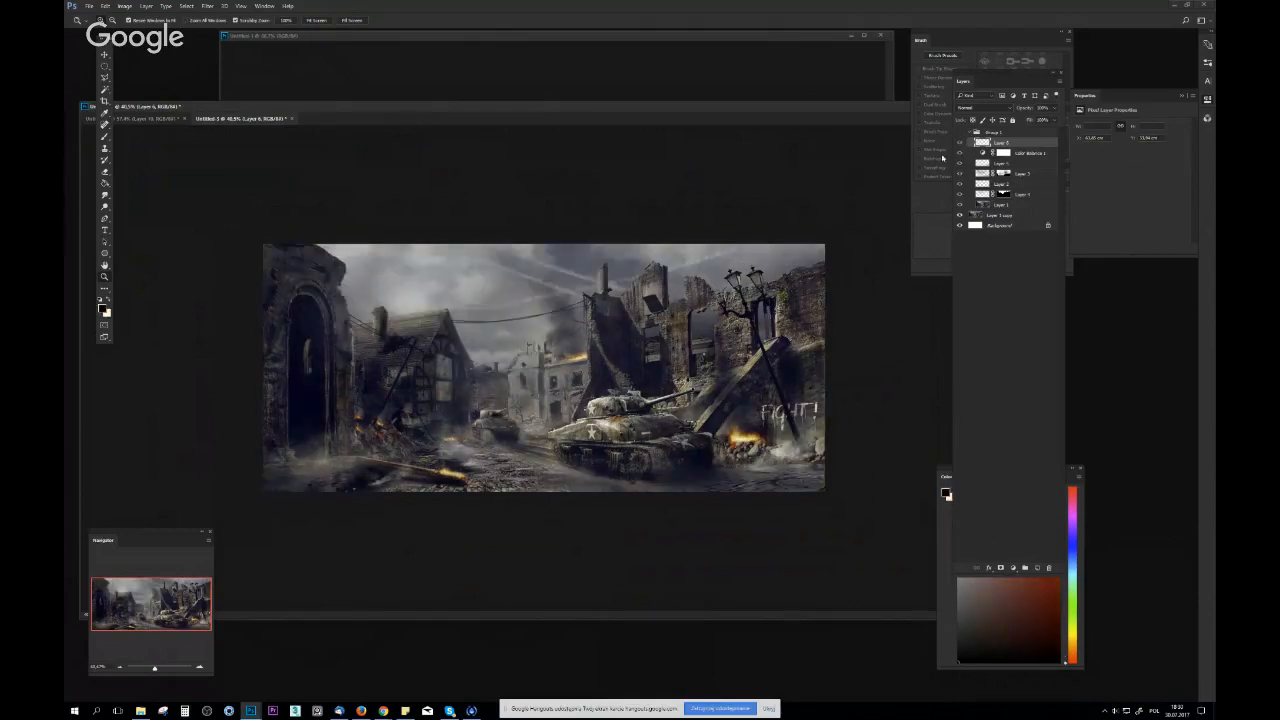
Turn on the grayscale proof and compare the scene's values with Group 1 shown and hidden
key("ctrl+y")
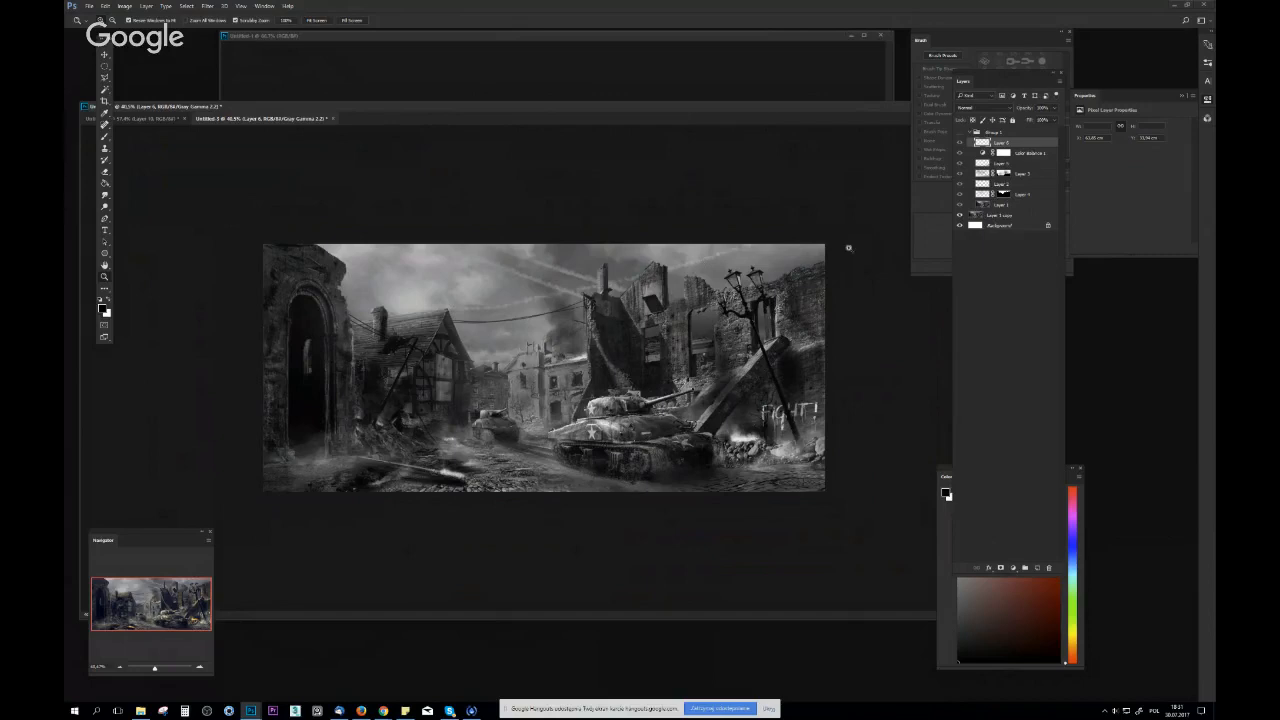
left_click(961, 132)
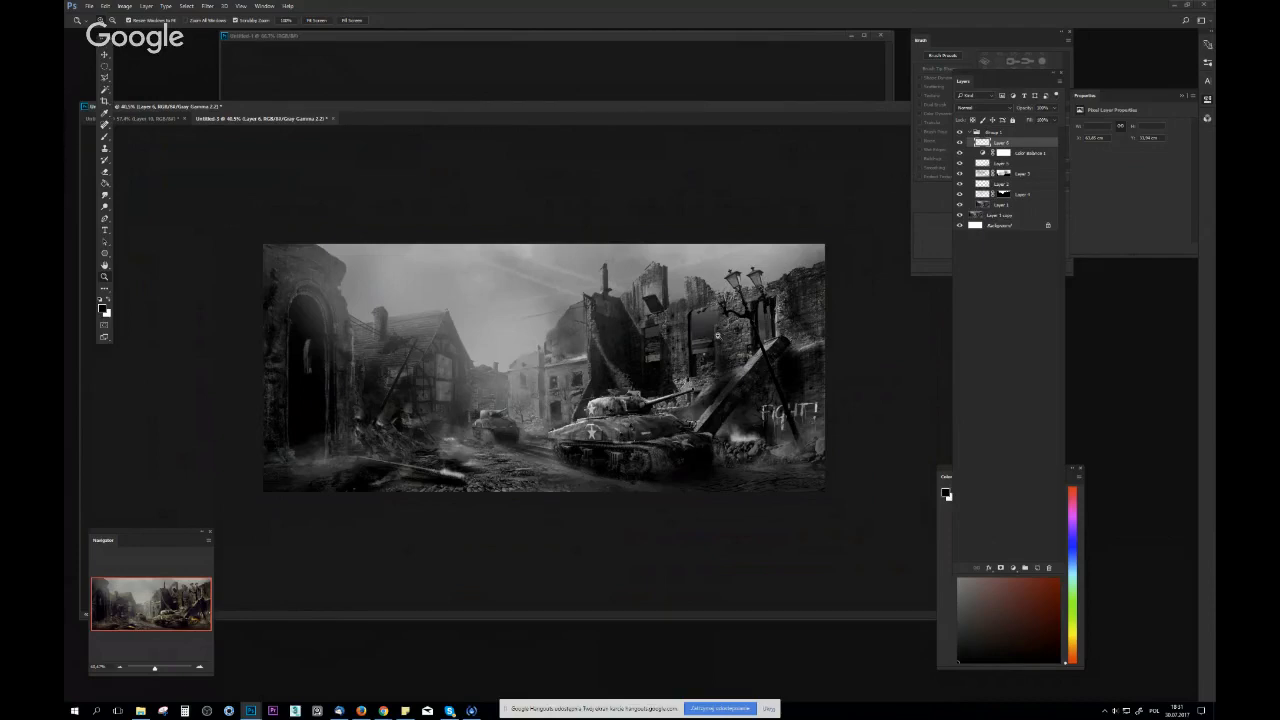
left_click_drag(728, 353, 781, 355)
left_click_drag(671, 455, 656, 465)
left_click_drag(698, 420, 758, 398)
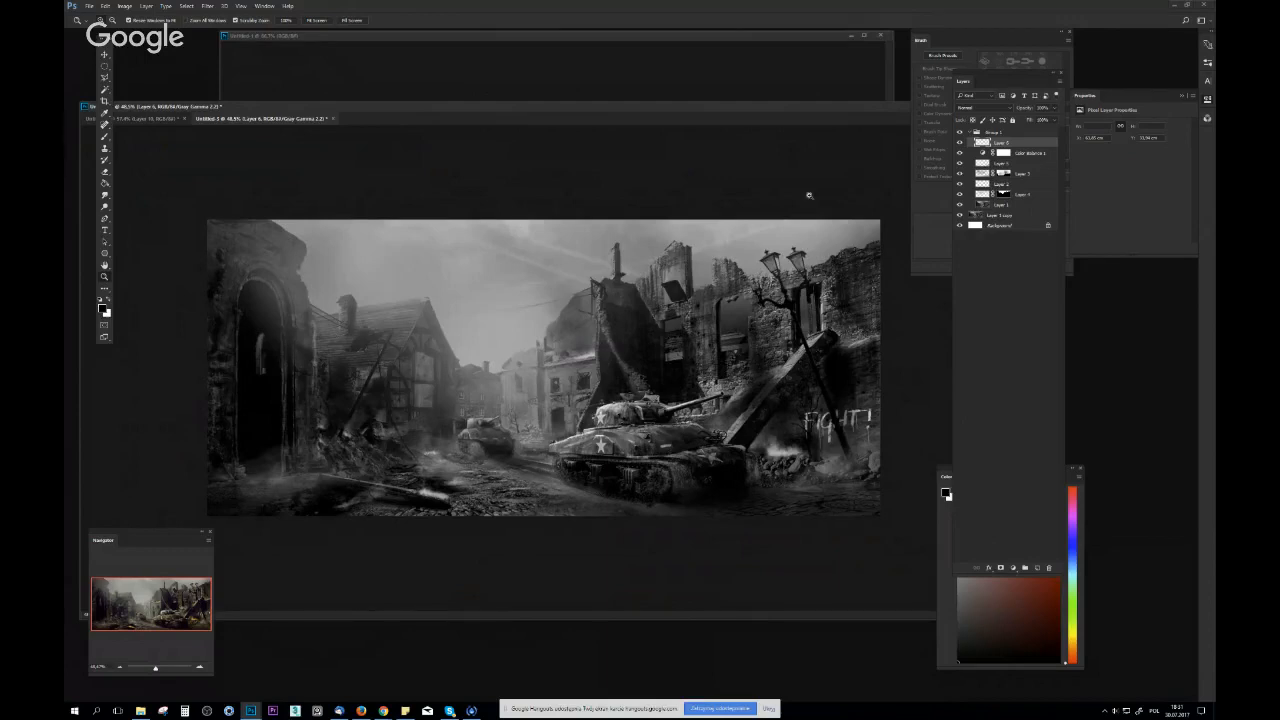
left_click(961, 133)
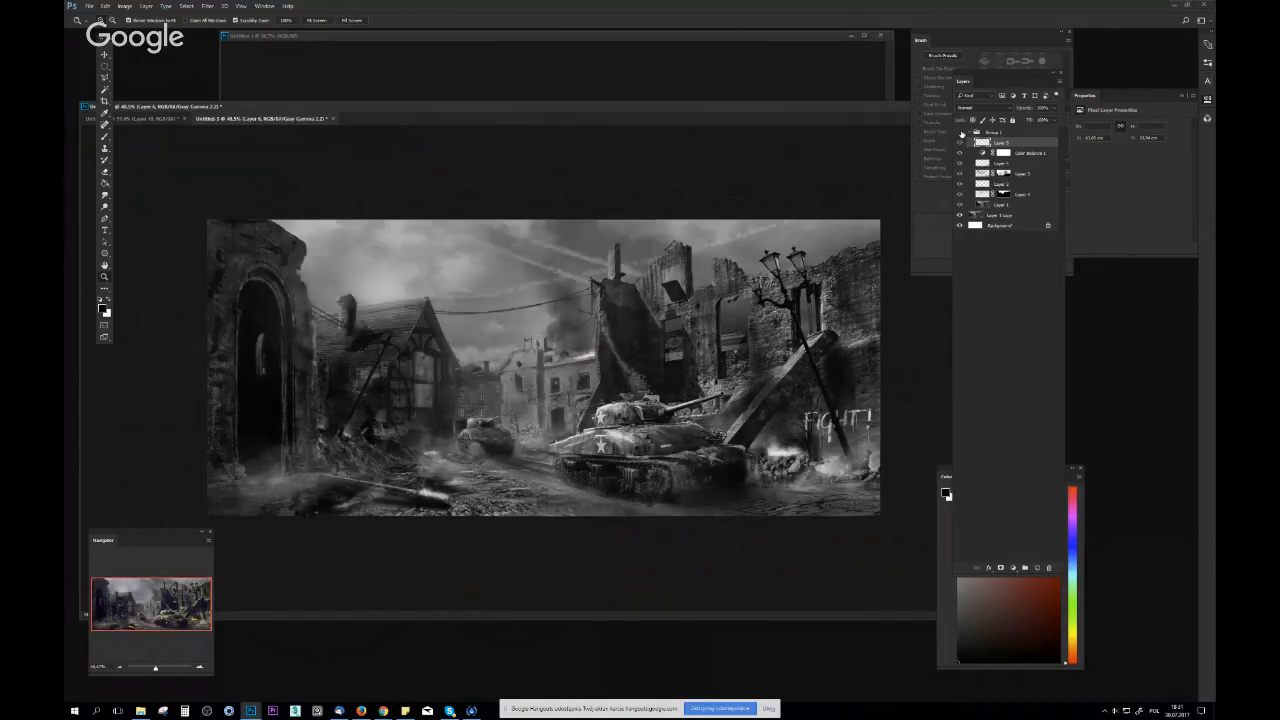
Examine the original's distant buildings and small tank in grayscale, show the reworked group again, and turn off the proof
left_click_drag(450, 406, 531, 411)
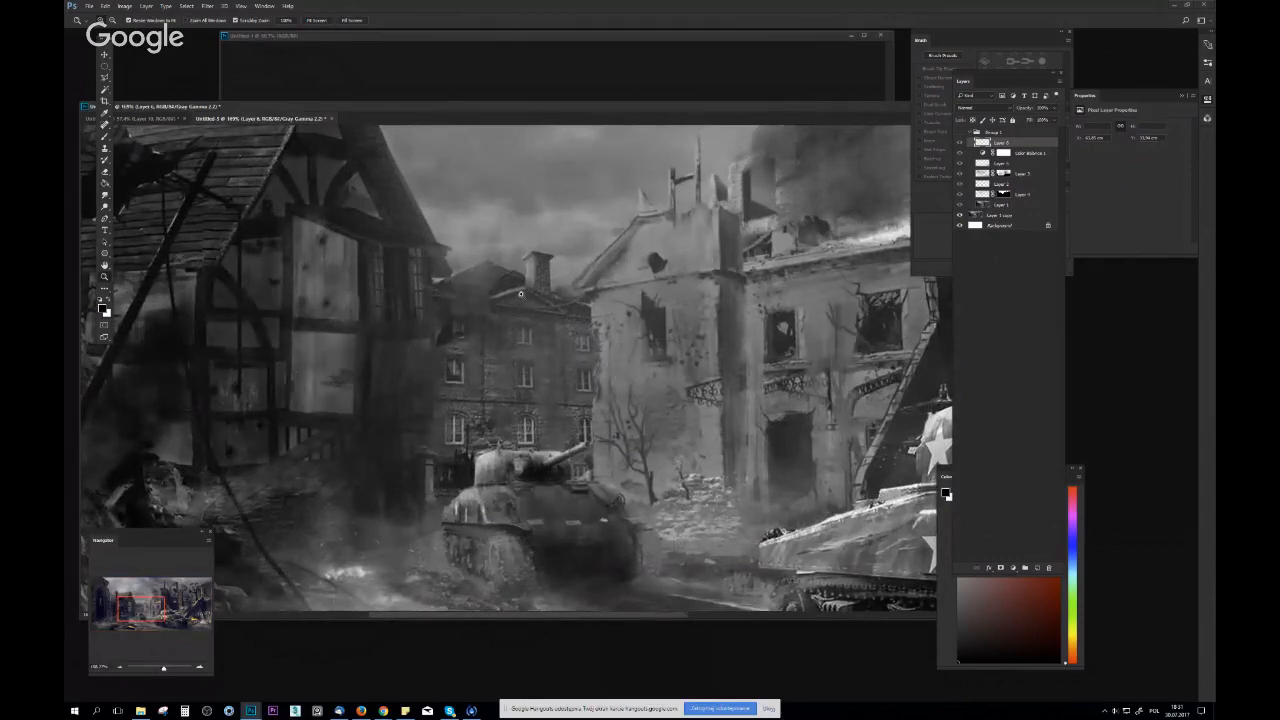
left_click_drag(771, 393, 751, 395)
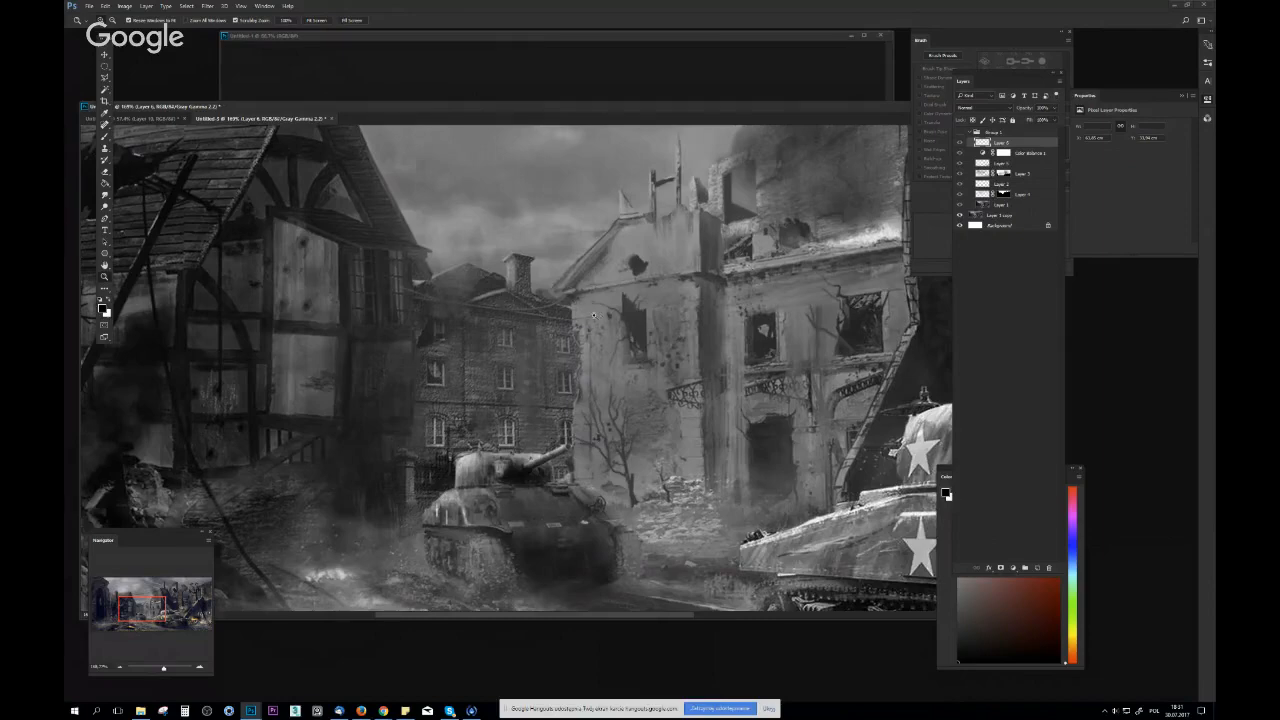
left_click_drag(568, 352, 496, 356)
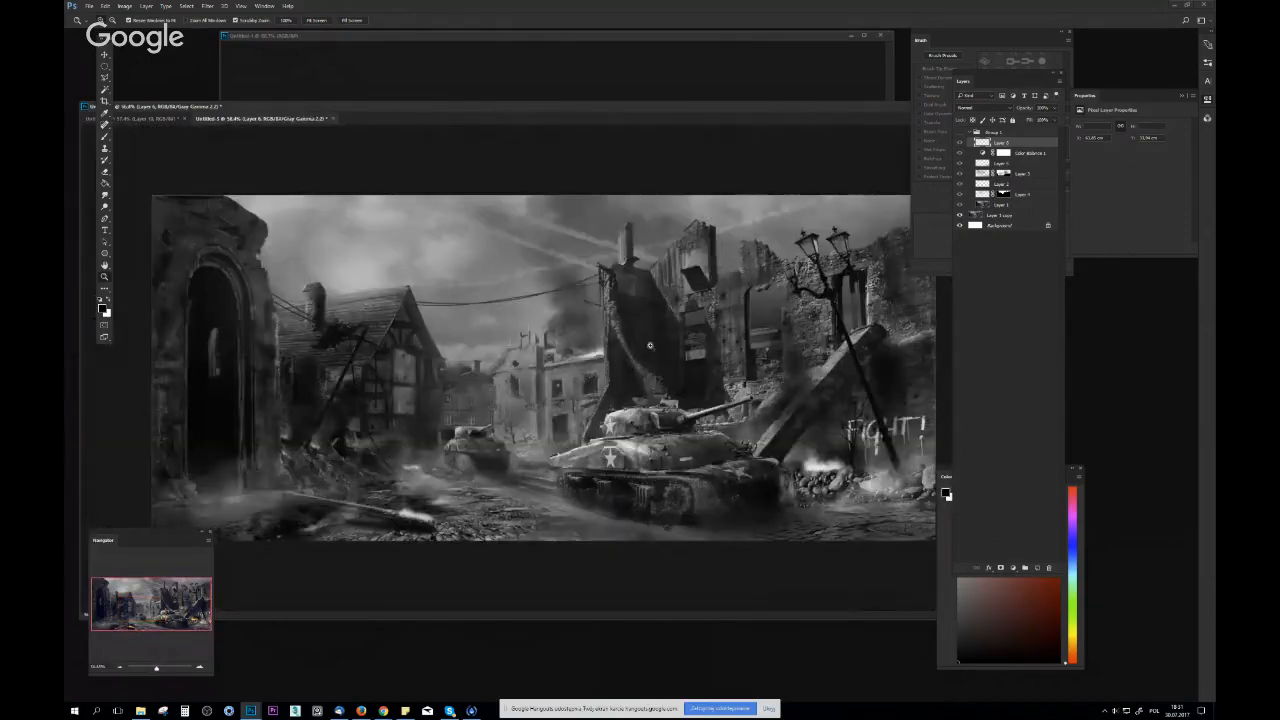
left_click_drag(612, 361, 626, 361)
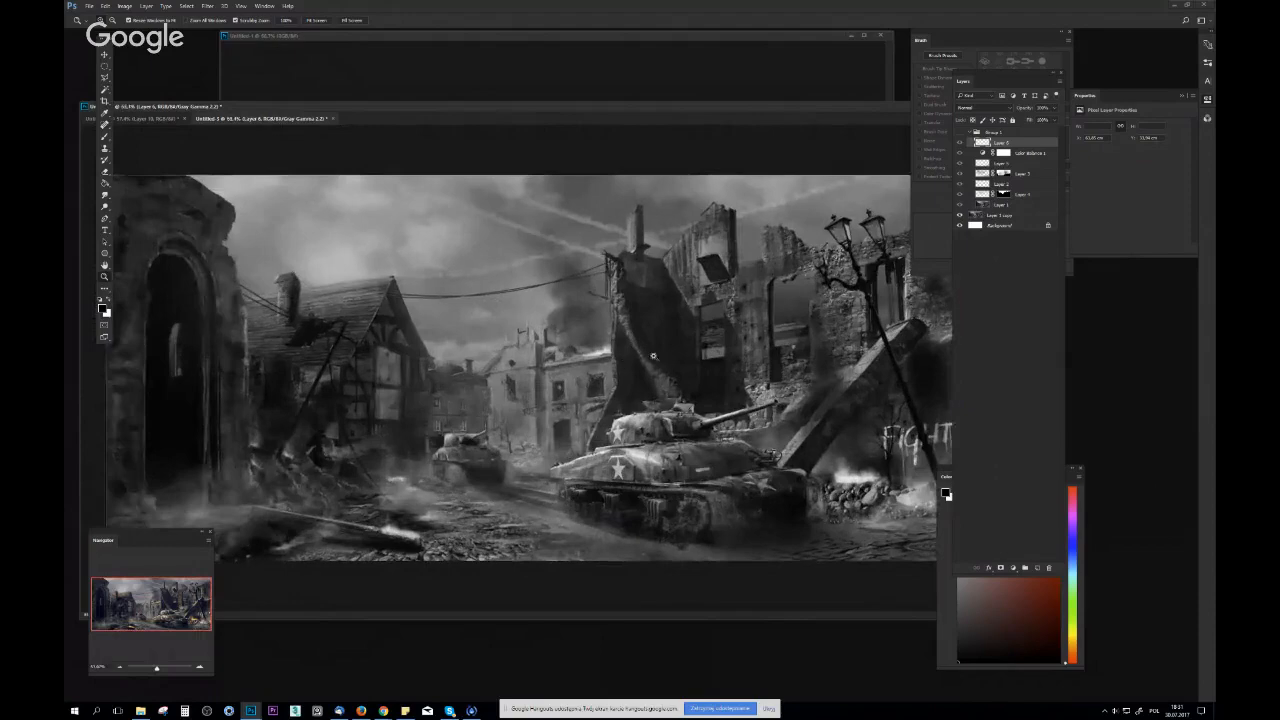
left_click(959, 142)
left_click_drag(620, 387, 654, 370)
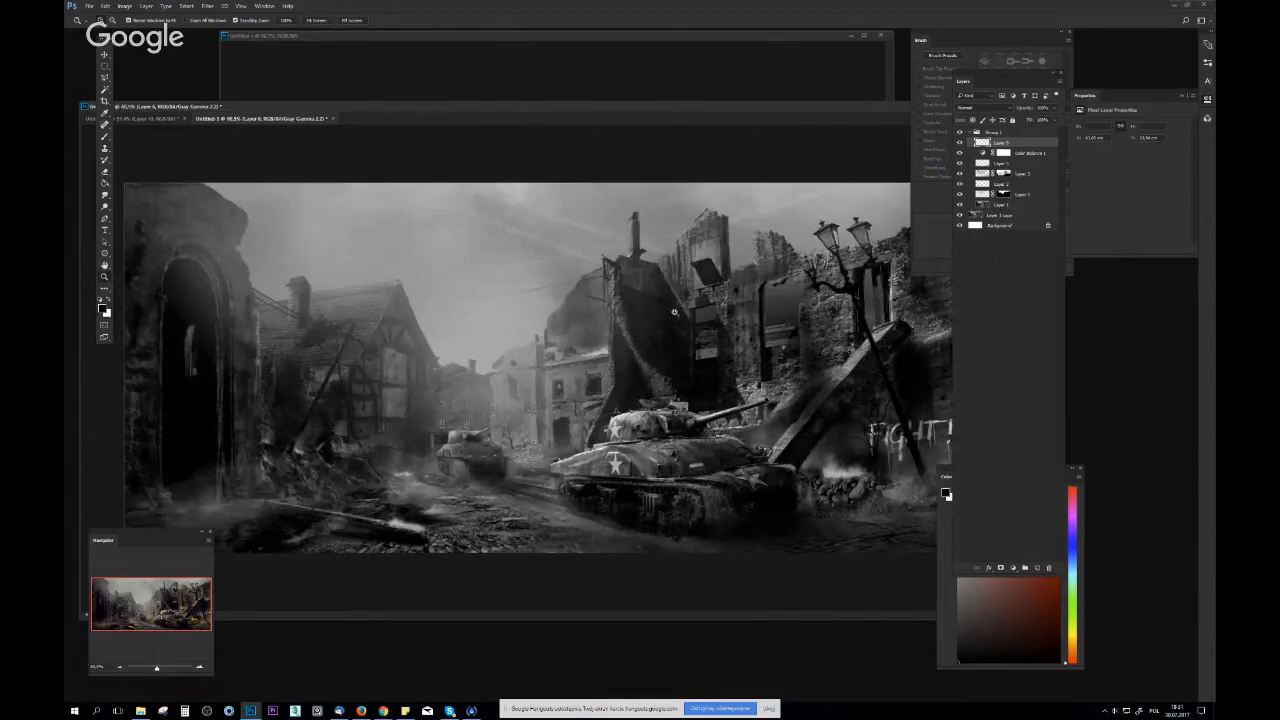
key("ctrl+y")
Shift the highlights toward cyan and slightly toward yellow in the Color Balance 1 adjustment layer
left_click_drag(868, 342, 830, 342)
left_click(1002, 152)
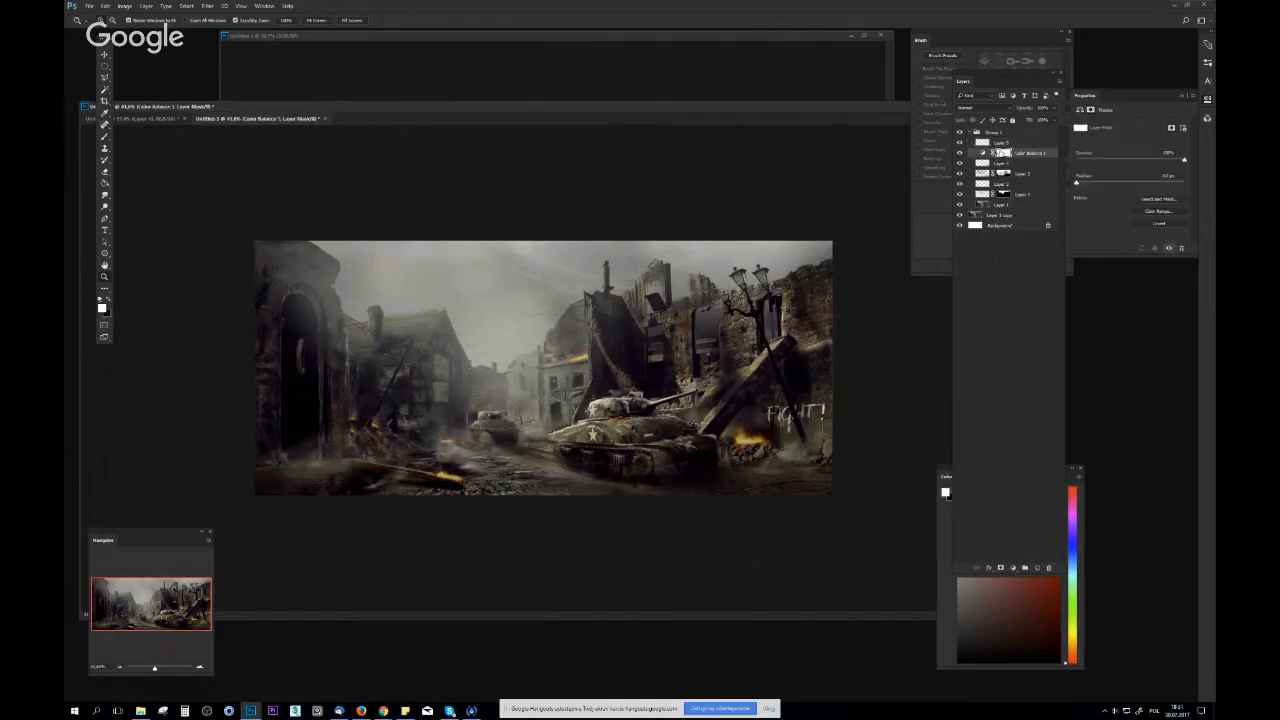
left_click(985, 154)
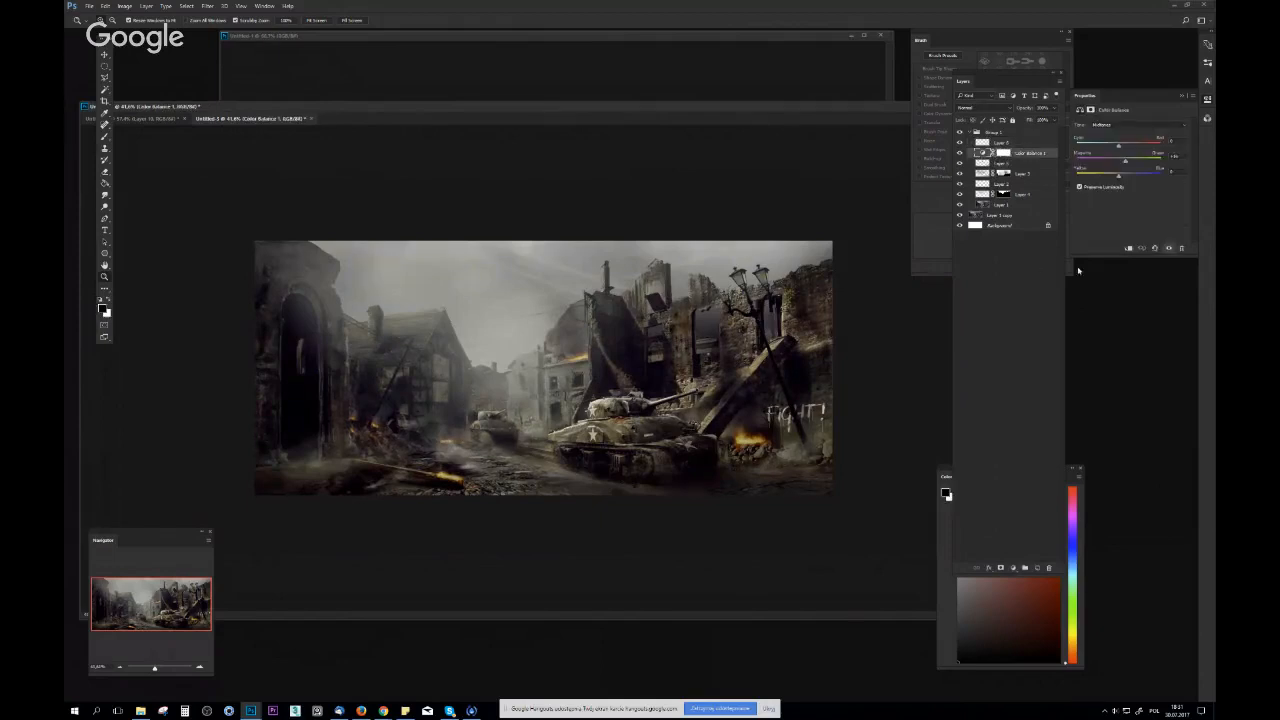
left_click(1131, 125)
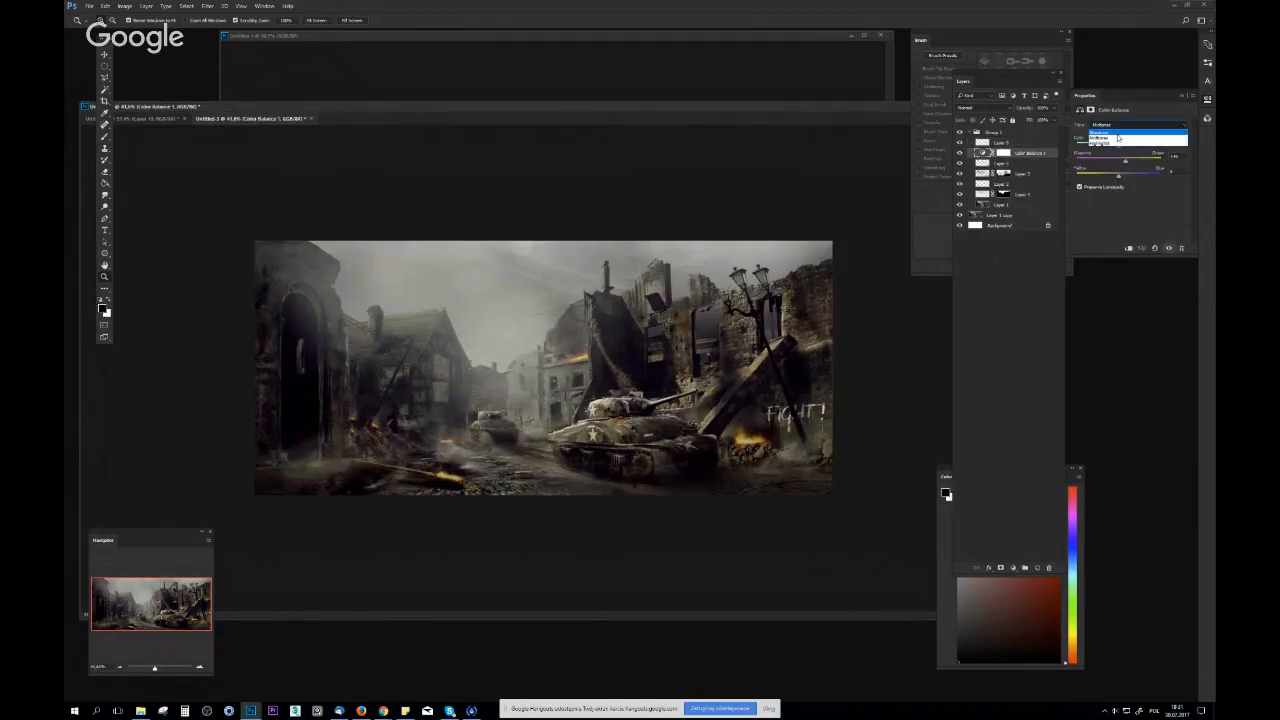
left_click(1134, 124)
left_click(1127, 126)
left_click(1110, 138)
left_click(1113, 126)
left_click(1102, 143)
left_click_drag(1115, 147, 1118, 178)
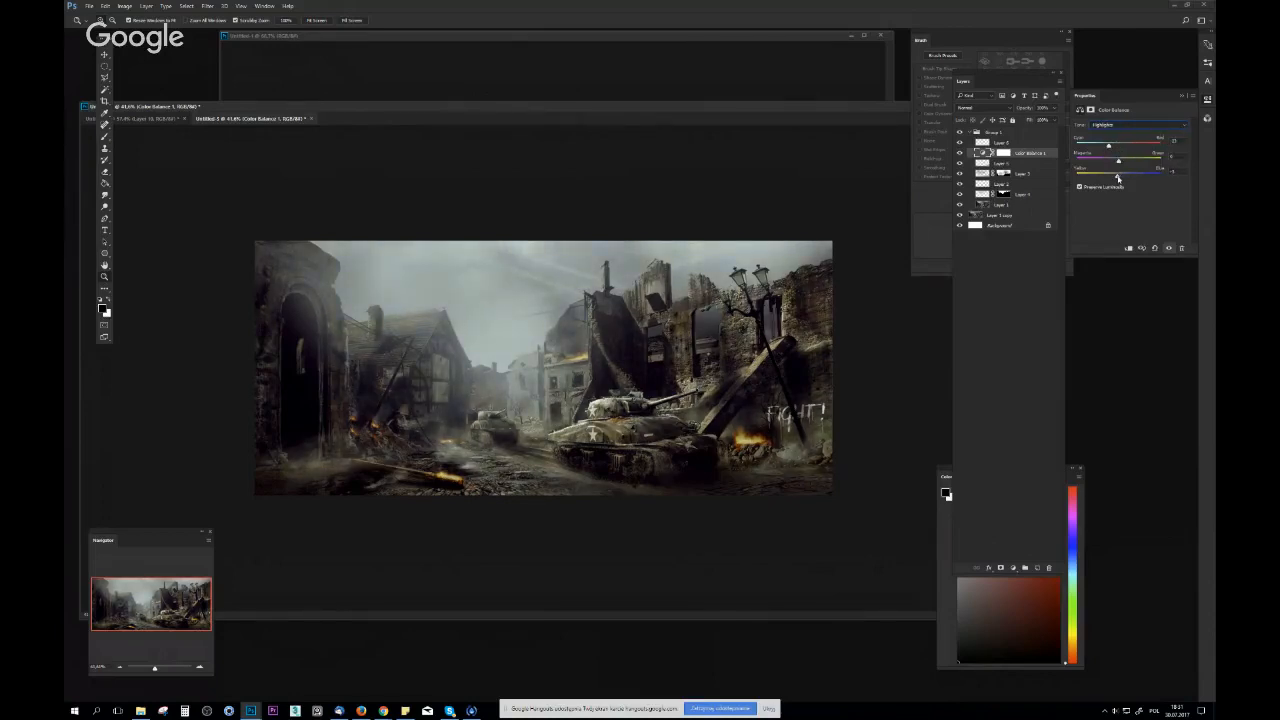
Compare the colour change against the original by toggling Group 1, then flip the canvas horizontally
left_click(960, 138)
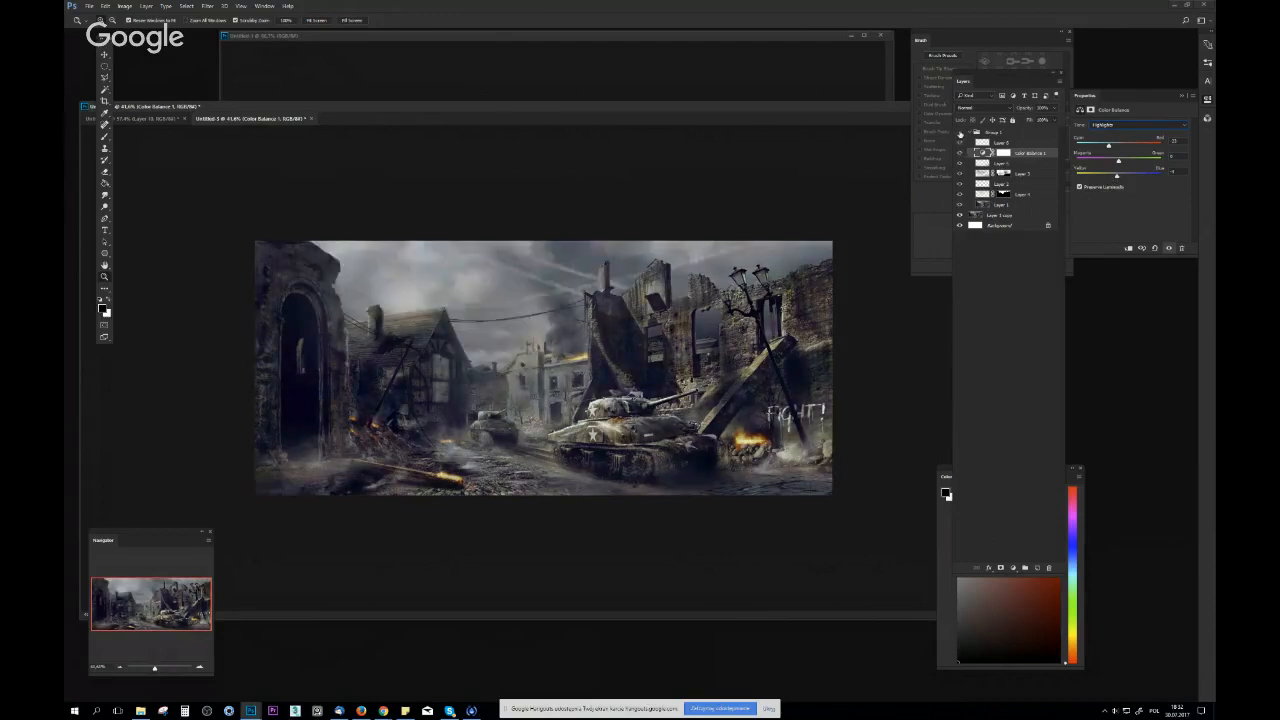
left_click(960, 135)
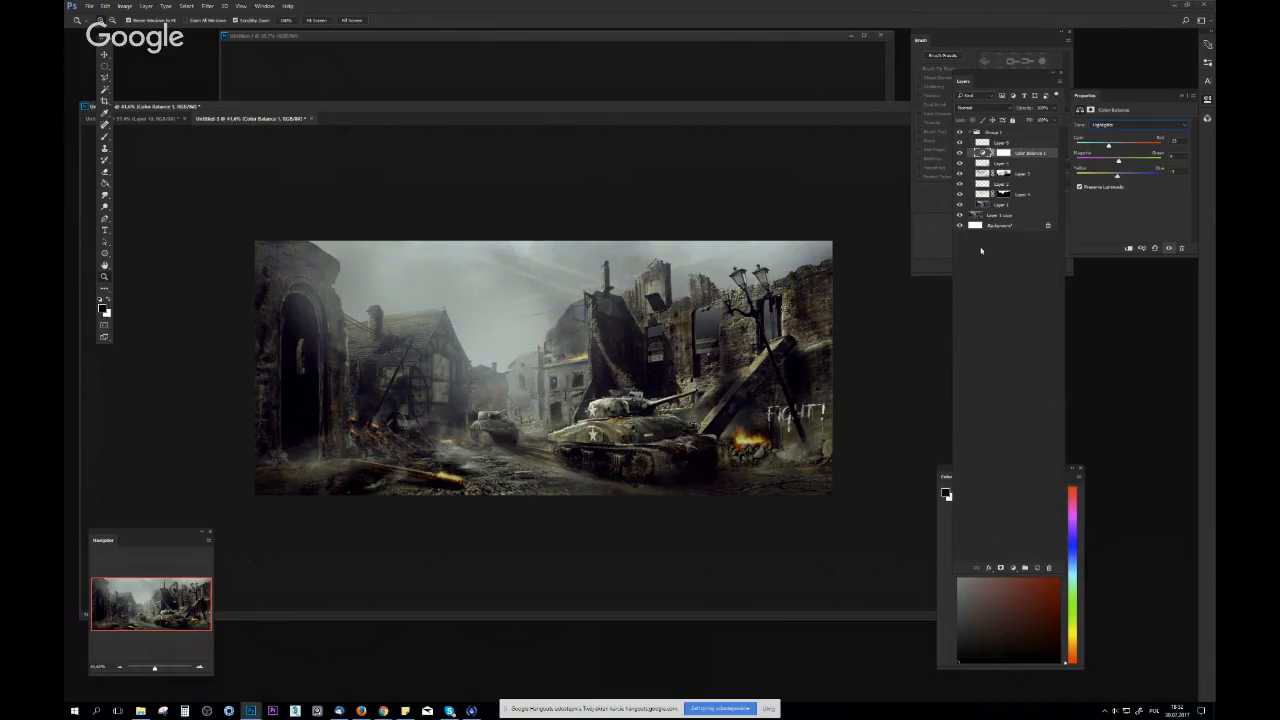
scroll(846, 318, "down", 5)
key("ctrl+shift+h")
scroll(636, 405, "up", 3)
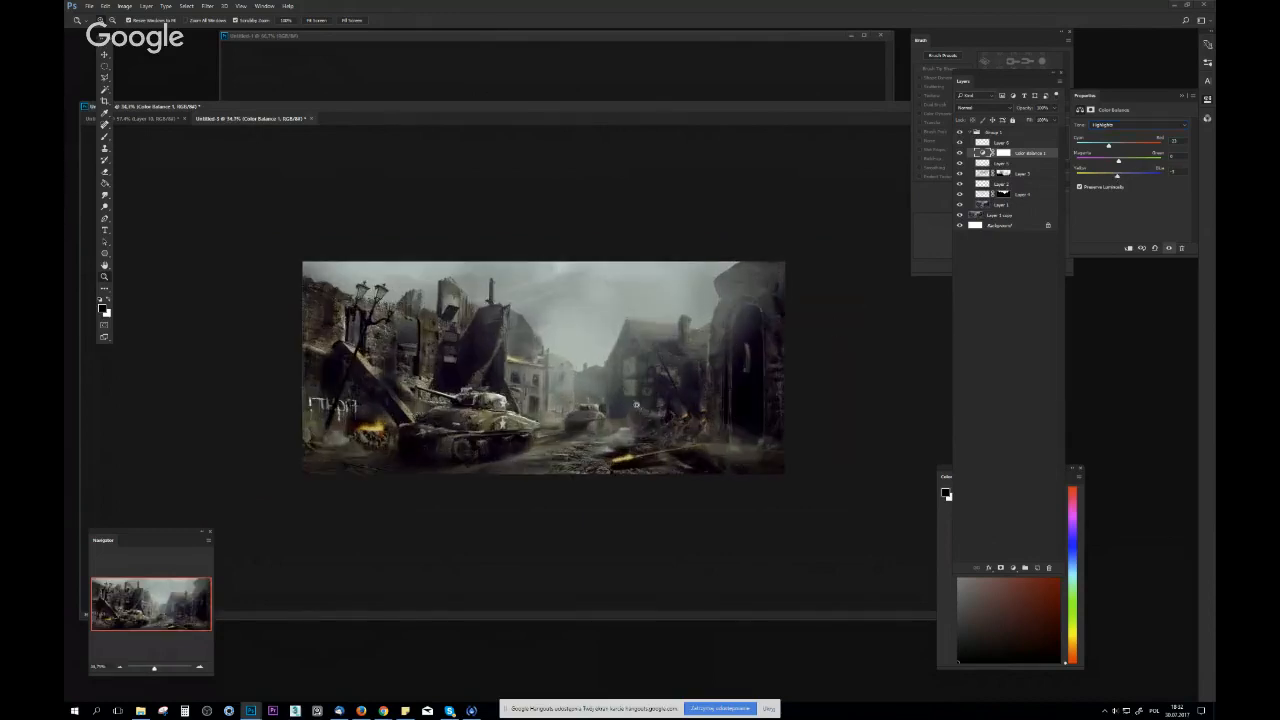
left_click_drag(690, 111, 738, 116)
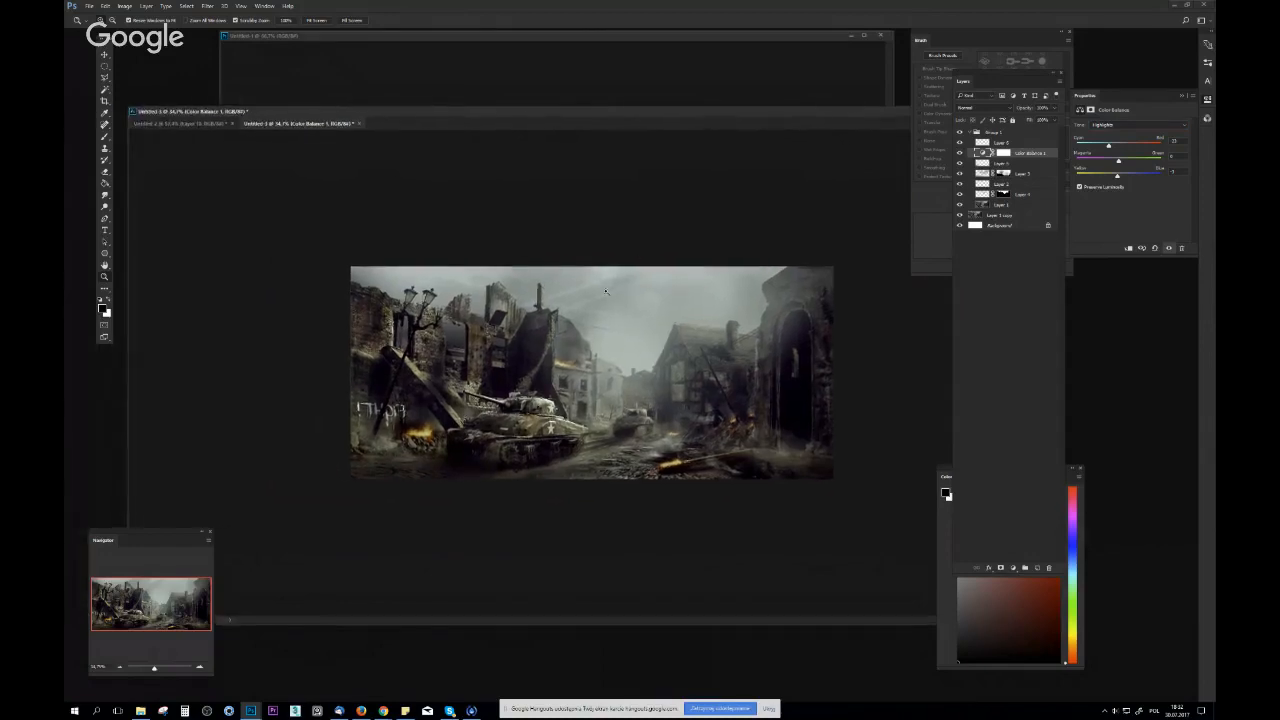
scroll(654, 300, "up", 2)
Paint sampled light tones on Layer 6 along the large tank's upper hull, turret and gun barrel
left_click(985, 142)
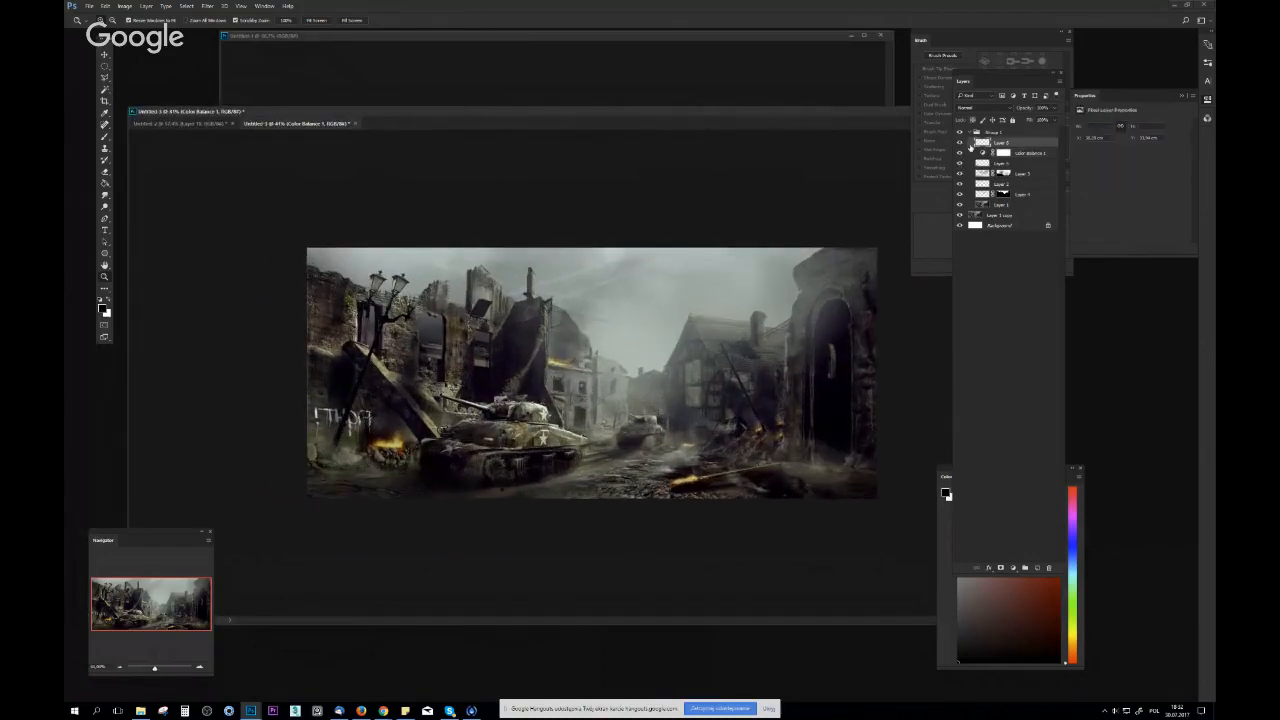
key("b")
scroll(501, 448, "up", 7)
left_click(598, 381, "alt")
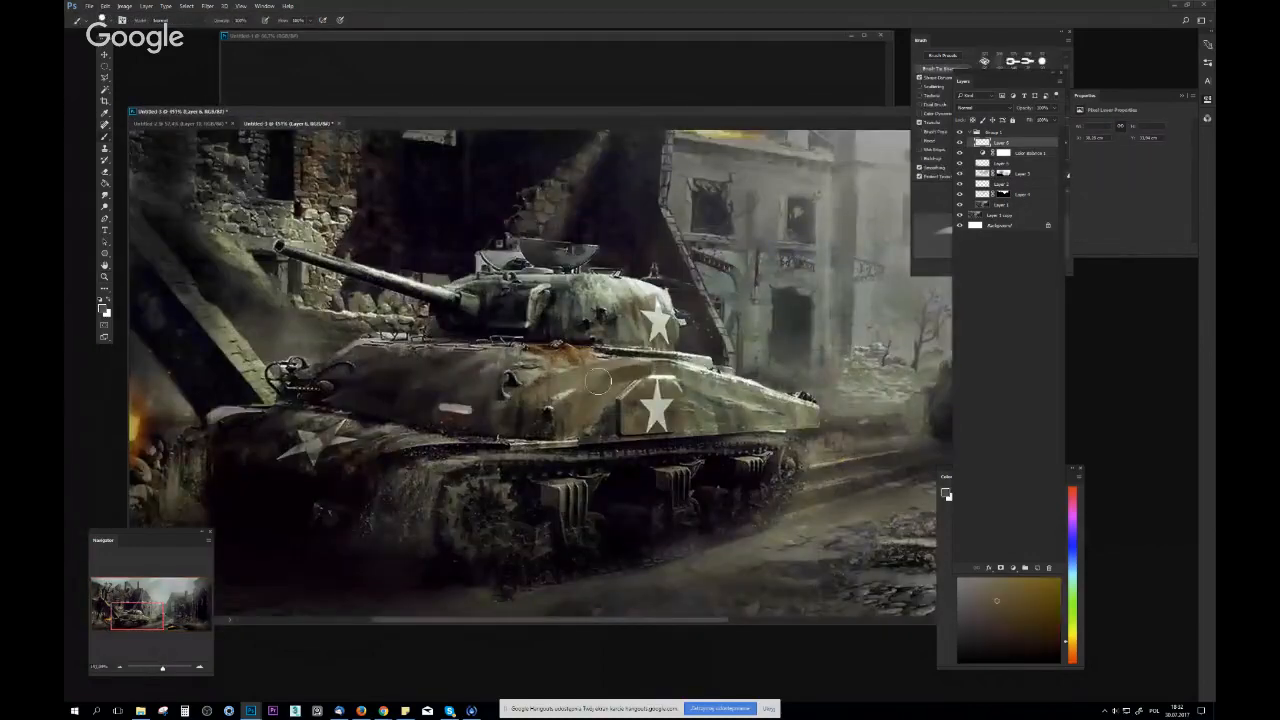
left_click(650, 371, "alt")
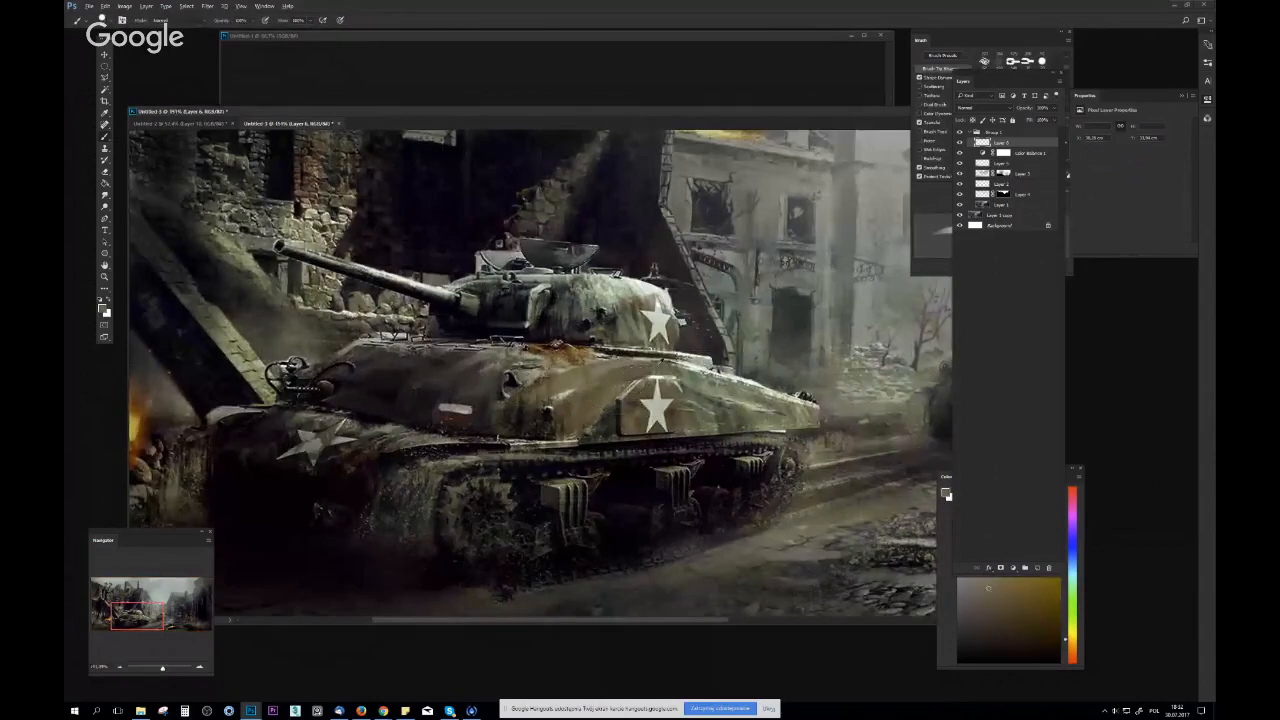
mouse_move(610, 284)
left_mouse_down()
mouse_move(660, 298)
mouse_move(524, 286)
left_mouse_up()
left_click_drag(432, 298, 398, 286)
left_click_drag(312, 262, 464, 304)
left_click(453, 308, "alt")
left_click_drag(314, 267, 460, 303)
left_click_drag(612, 345, 490, 345)
left_click_drag(646, 328, 691, 317)
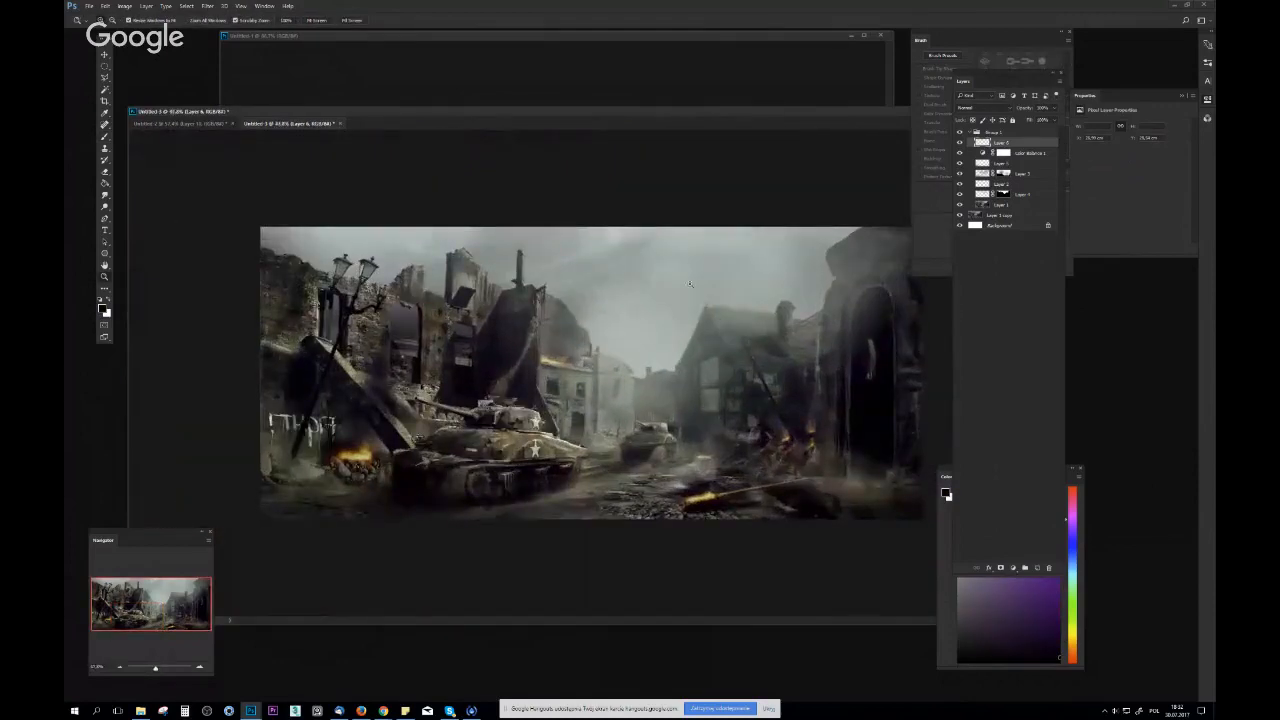
Add a new layer at the top of Group 1 and set the foreground colour to a near-white tone
left_click_drag(608, 338, 606, 380)
mouse_move(522, 449)
left_mouse_down()
mouse_move(578, 450)
mouse_move(498, 430)
mouse_move(522, 435)
left_mouse_up()
left_click(1038, 567)
key("b")
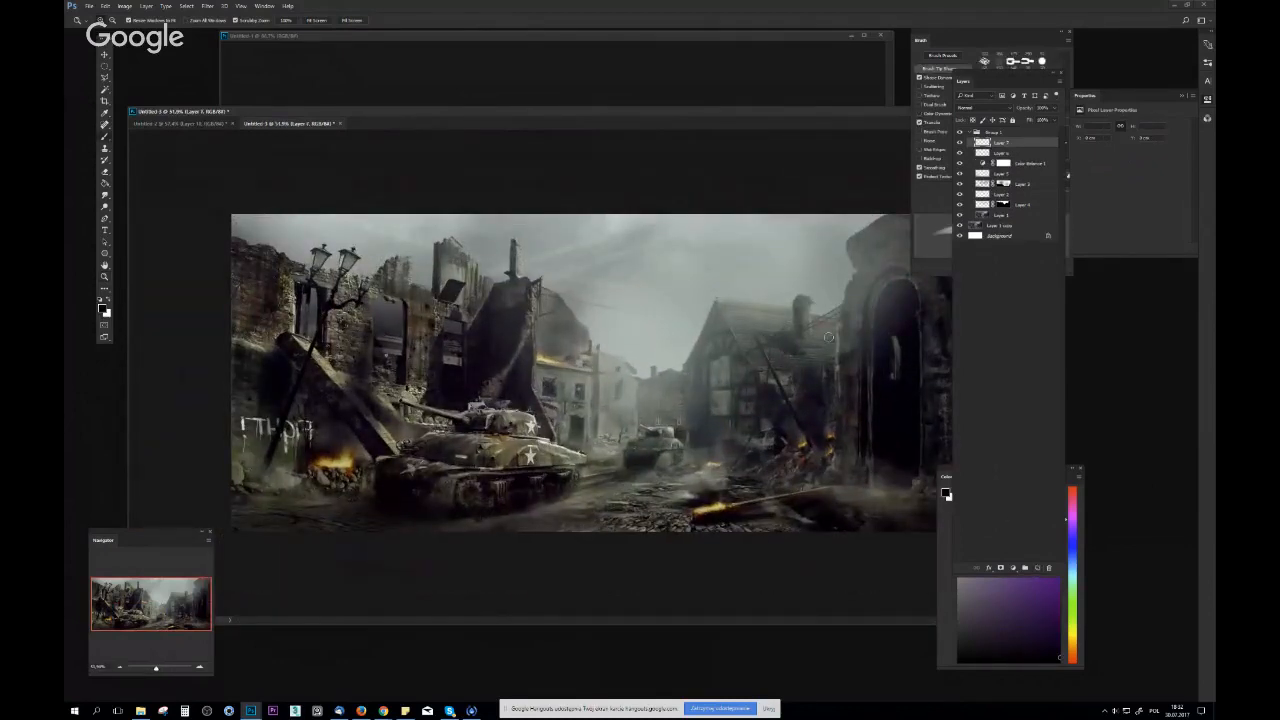
left_click(102, 309)
left_click(325, 75)
left_click(530, 40)
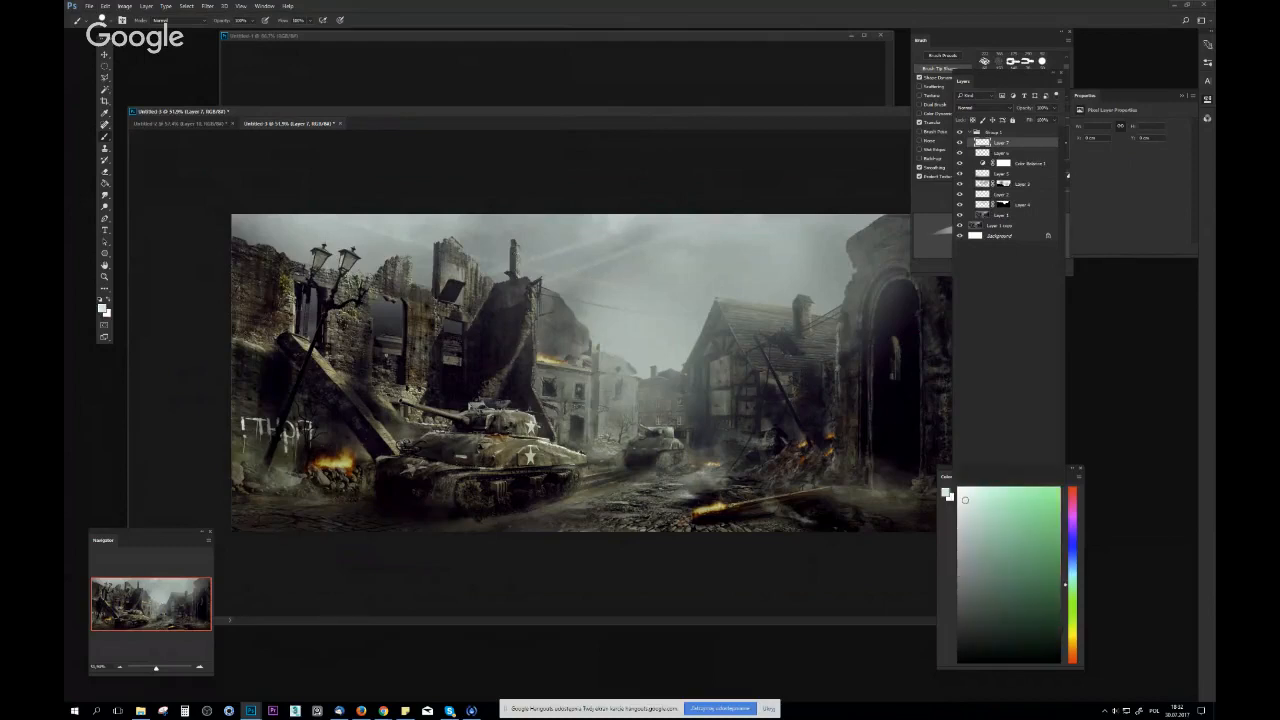
Paint a bright cloud patch in the upper sky with a textured brush and soften it with the eraser
right_click(559, 326)
left_click(638, 512)
left_click(609, 512)
left_click(702, 244)
key("e")
right_click(611, 312)
left_click(684, 307)
left_click_drag(692, 272, 669, 268)
Add small bright cloud edges to the sky above the timber house with a different textured brush
key("b")
right_click(736, 269)
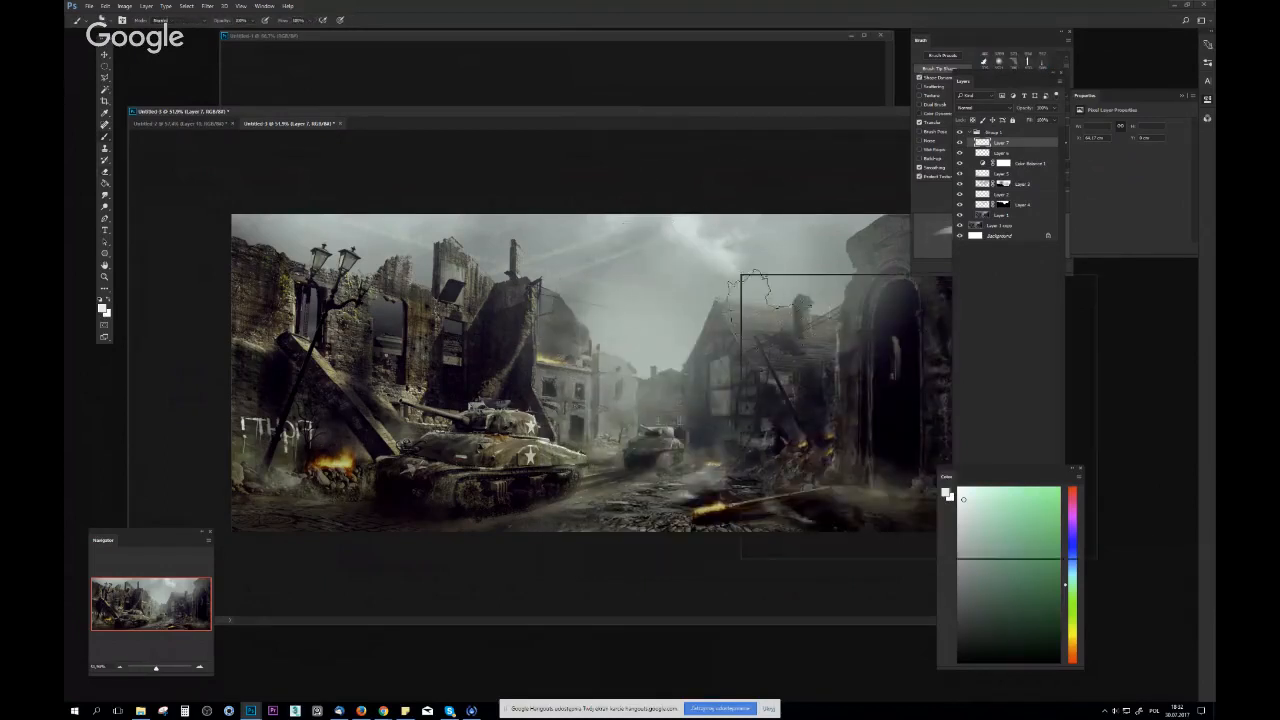
left_click(797, 299)
left_click(738, 268)
left_click_drag(738, 268, 733, 262)
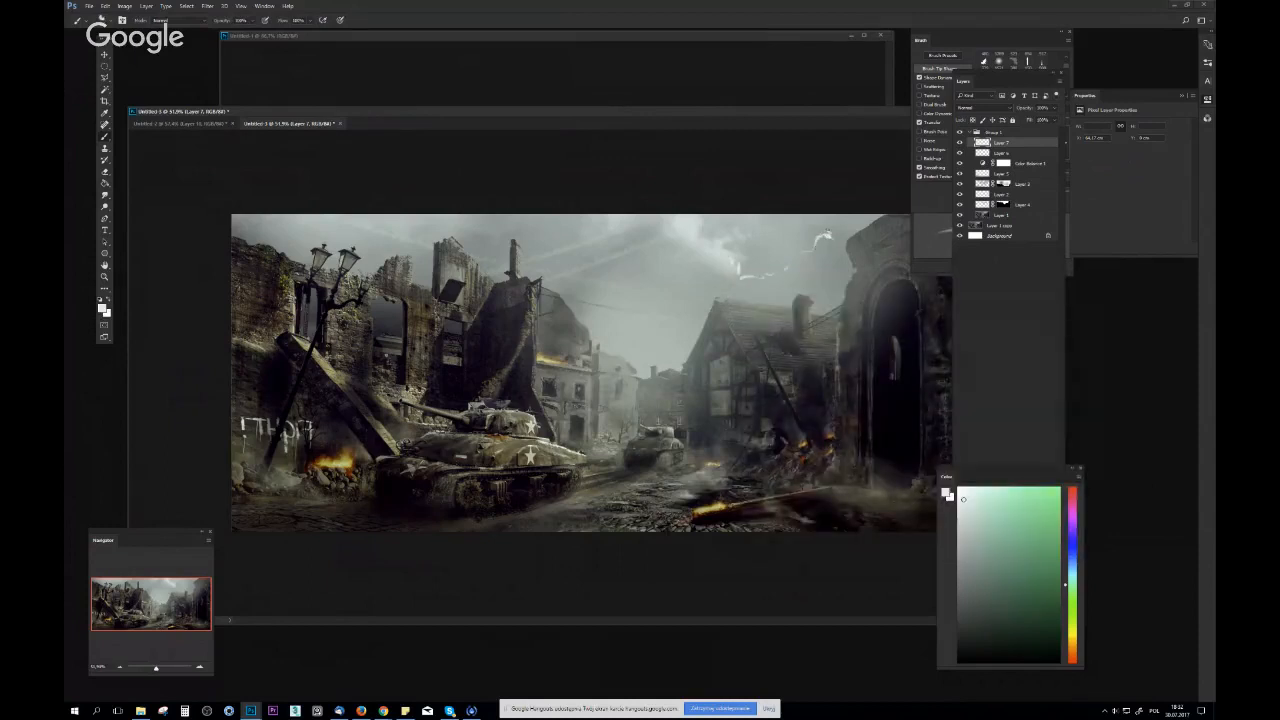
Extend the bright cloud edges above the house roof with a small soft round brush
right_click(693, 320)
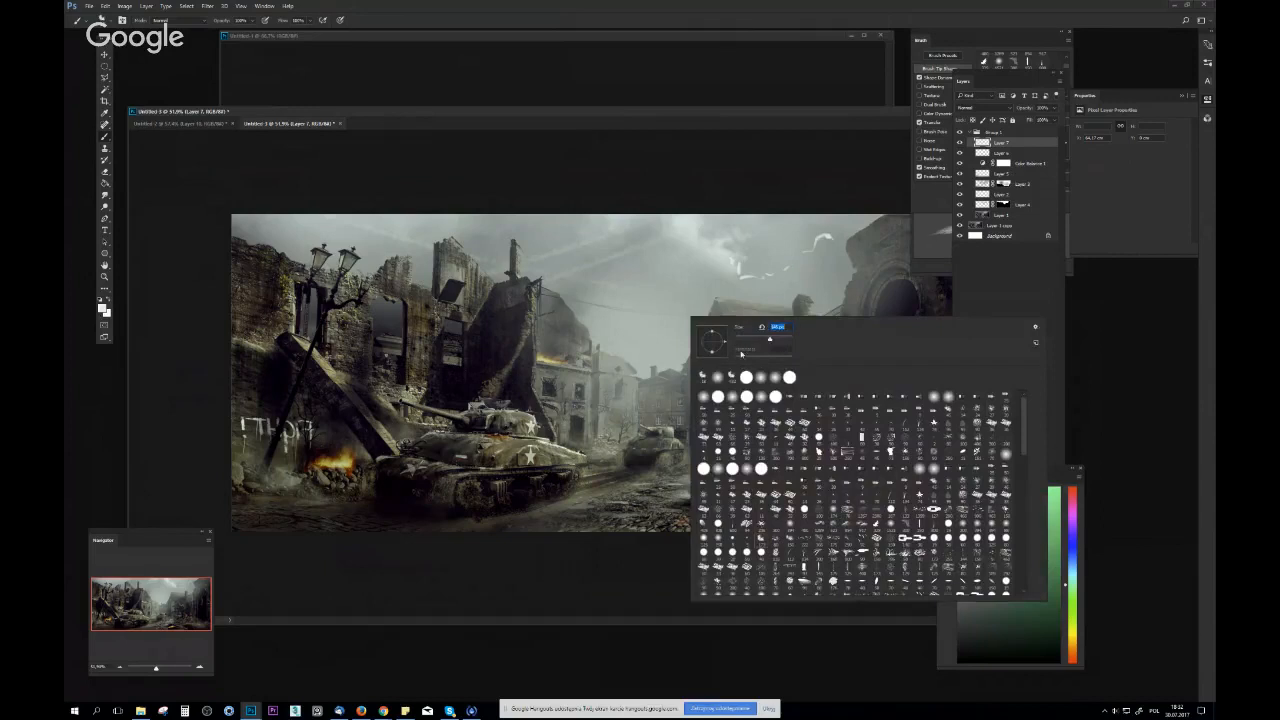
left_click(759, 377)
left_click(762, 340)
left_click(741, 266)
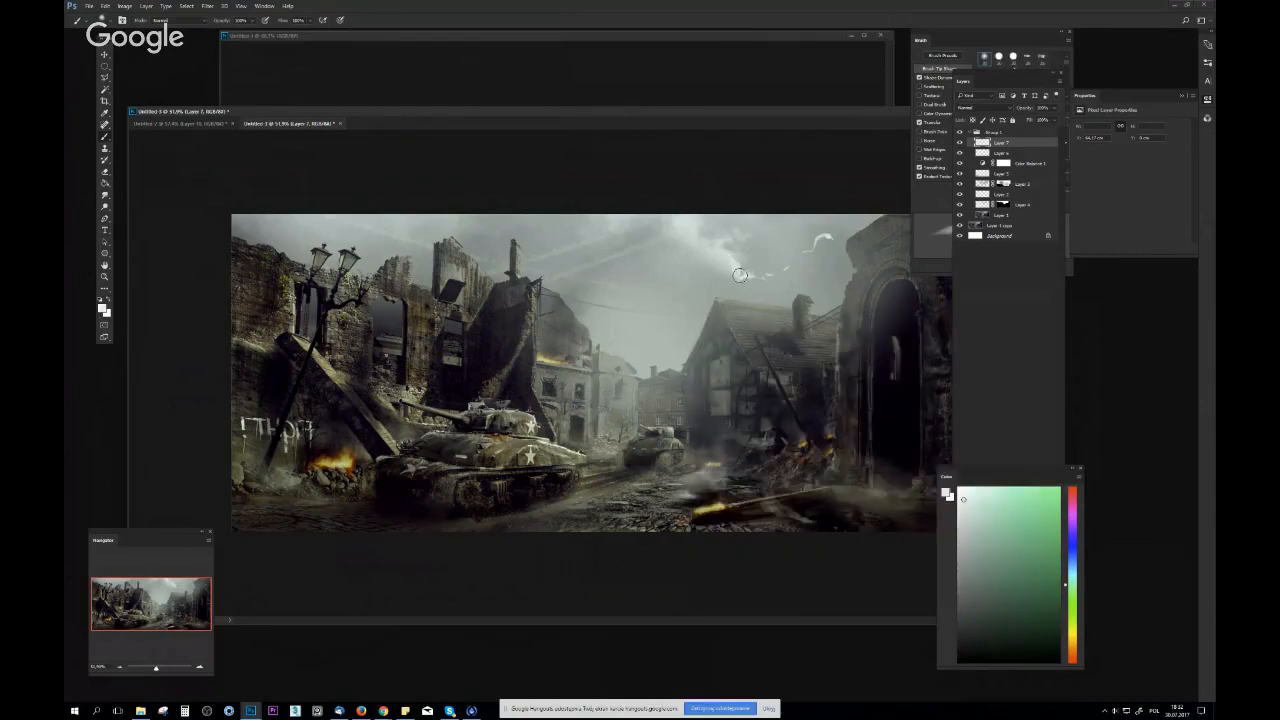
left_click_drag(741, 281, 770, 274)
key("i")
left_click_drag(793, 283, 750, 290)
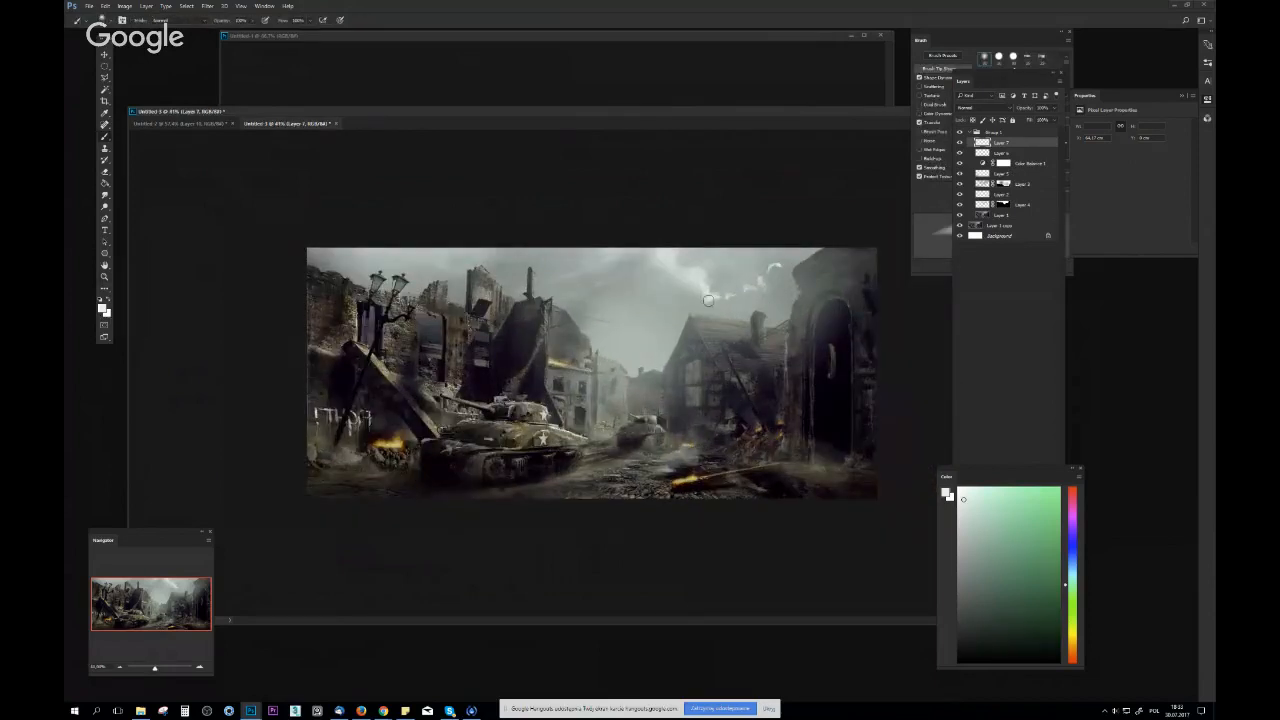
Draw three white arrows from the bright sky down toward the ruins and the two tanks to mark the light direction
right_click(637, 322)
left_click(709, 385)
mouse_move(578, 377)
left_mouse_down()
mouse_move(559, 402)
mouse_move(690, 316)
mouse_move(514, 368)
left_mouse_up()
left_click_drag(514, 368, 548, 358)
left_click_drag(712, 324, 624, 410)
left_click_drag(624, 410, 650, 398)
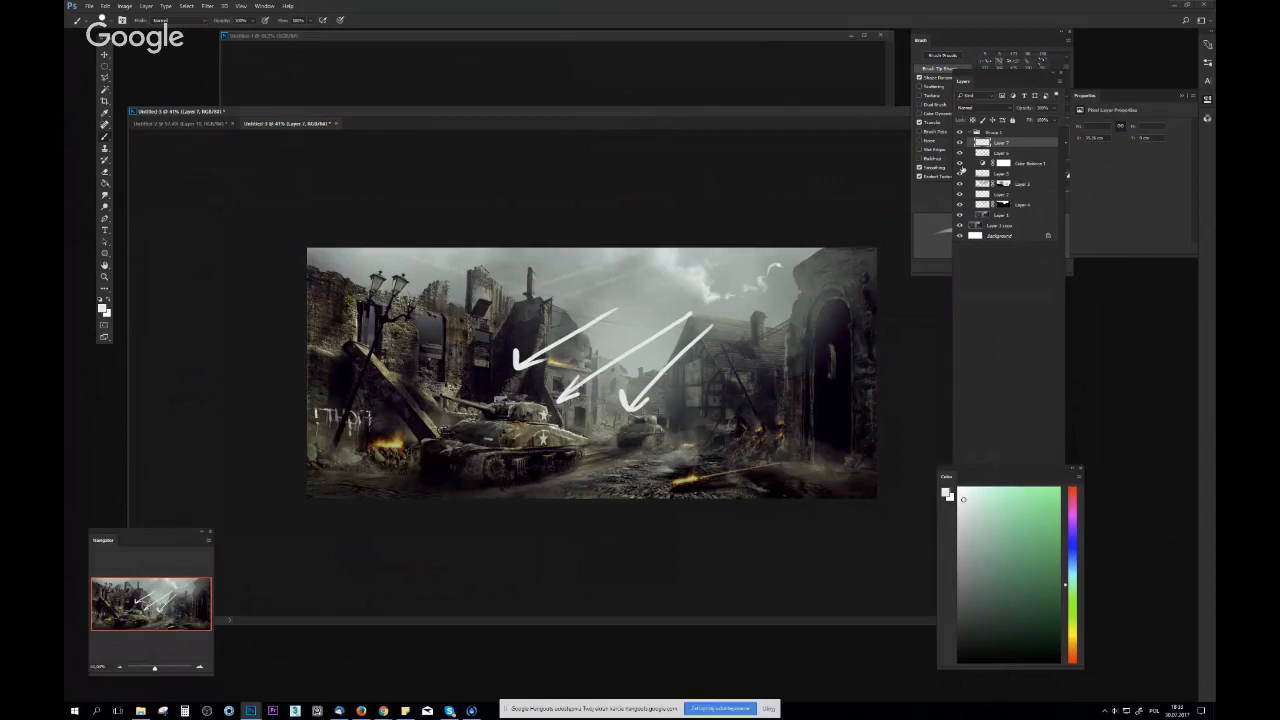
Compare the image with the original by toggling Group 1, then check Layer 7's contribution by hiding and showing it
left_click(961, 132)
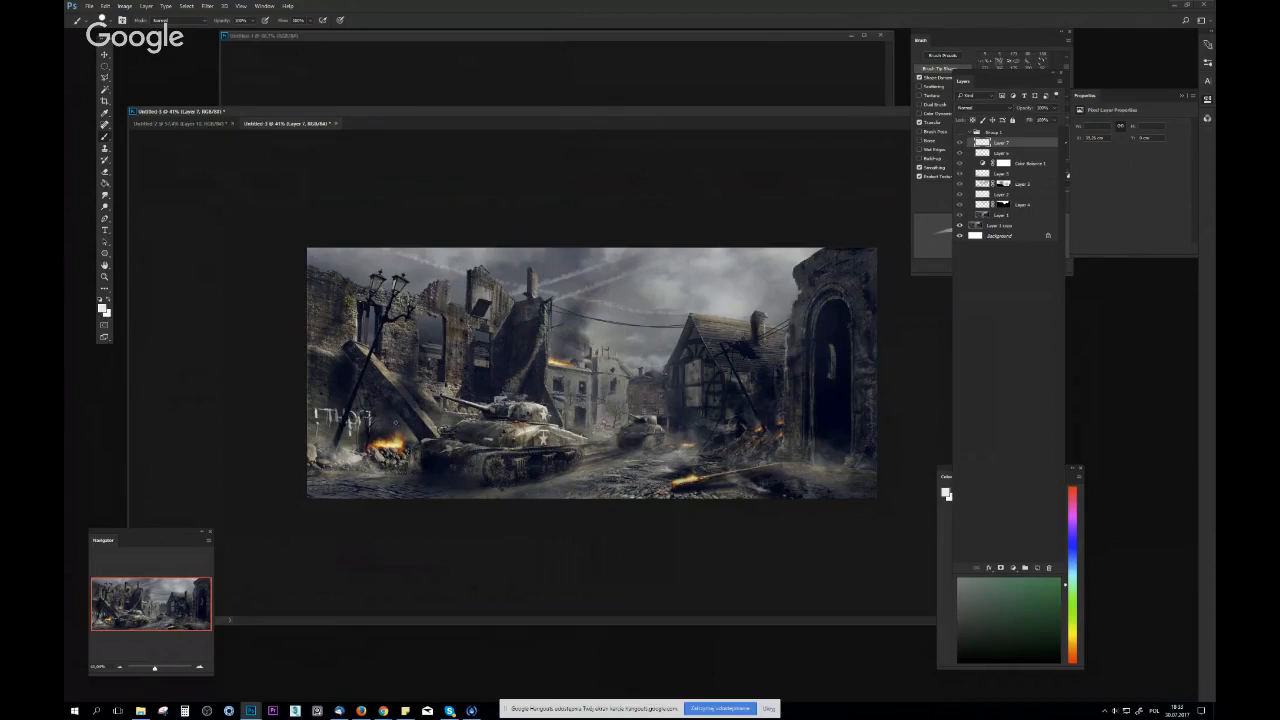
left_click(961, 133)
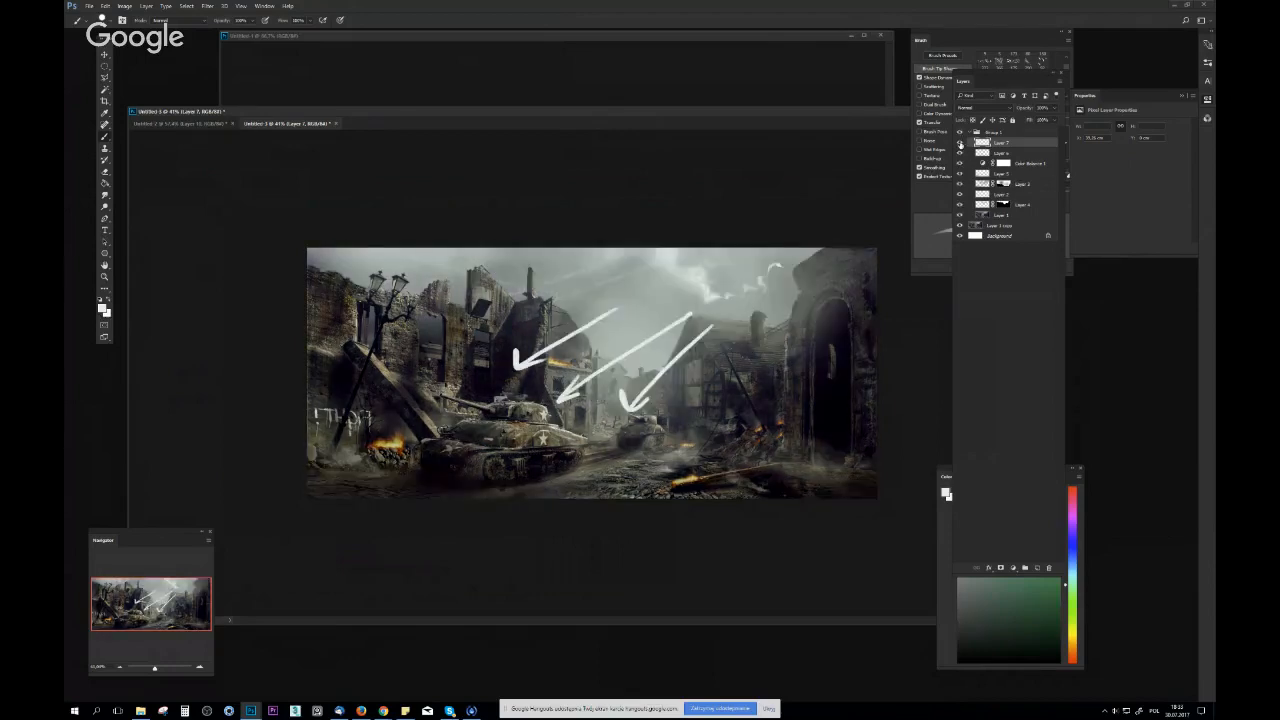
left_click(961, 144)
left_click(961, 144)
Remove the white light-direction arrows from Layer 7
key("e")
mouse_move(668, 362)
left_mouse_down()
mouse_move(575, 345)
mouse_move(564, 399)
mouse_move(650, 415)
left_mouse_up()
Paint pale yellow highlights on Layer 7 along the top edges of the large tank's turret and hull
key("z")
key("b")
left_click(624, 268, "alt")
left_click_drag(982, 586, 972, 497)
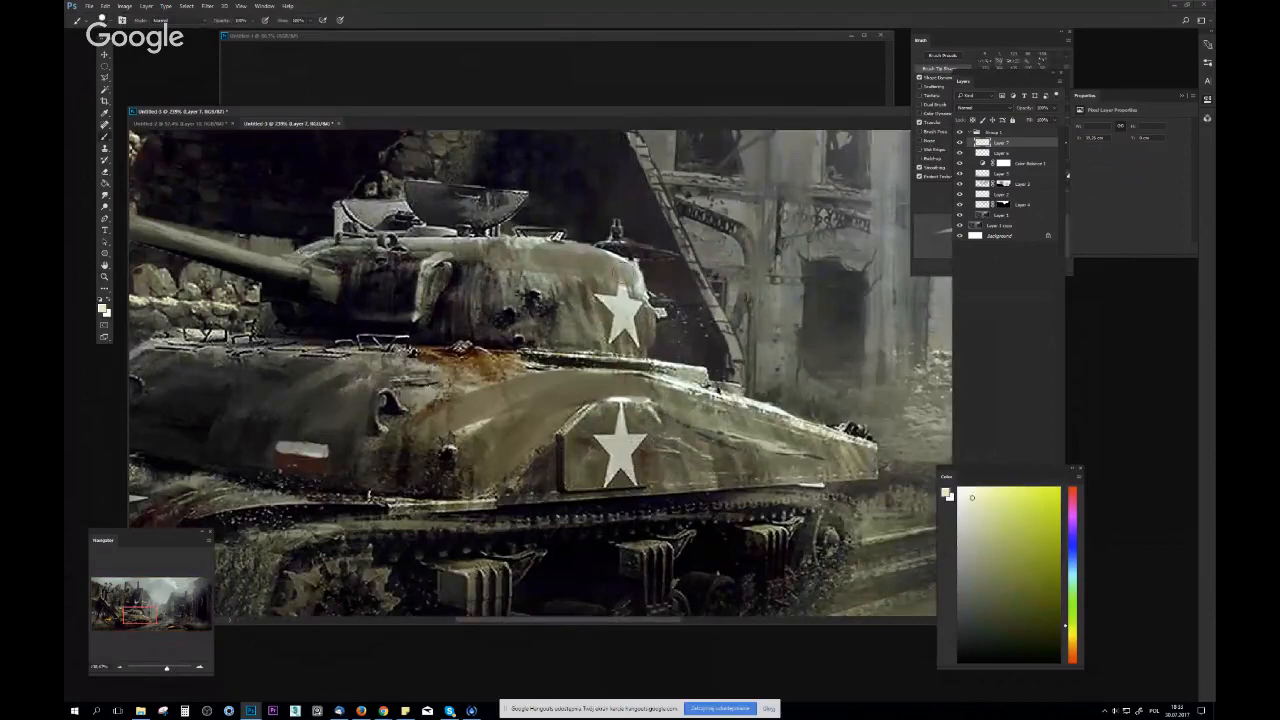
left_click_drag(602, 257, 646, 290)
left_click_drag(548, 245, 604, 266)
left_click_drag(670, 372, 728, 402)
key("z")
left_click_drag(920, 430, 766, 443)
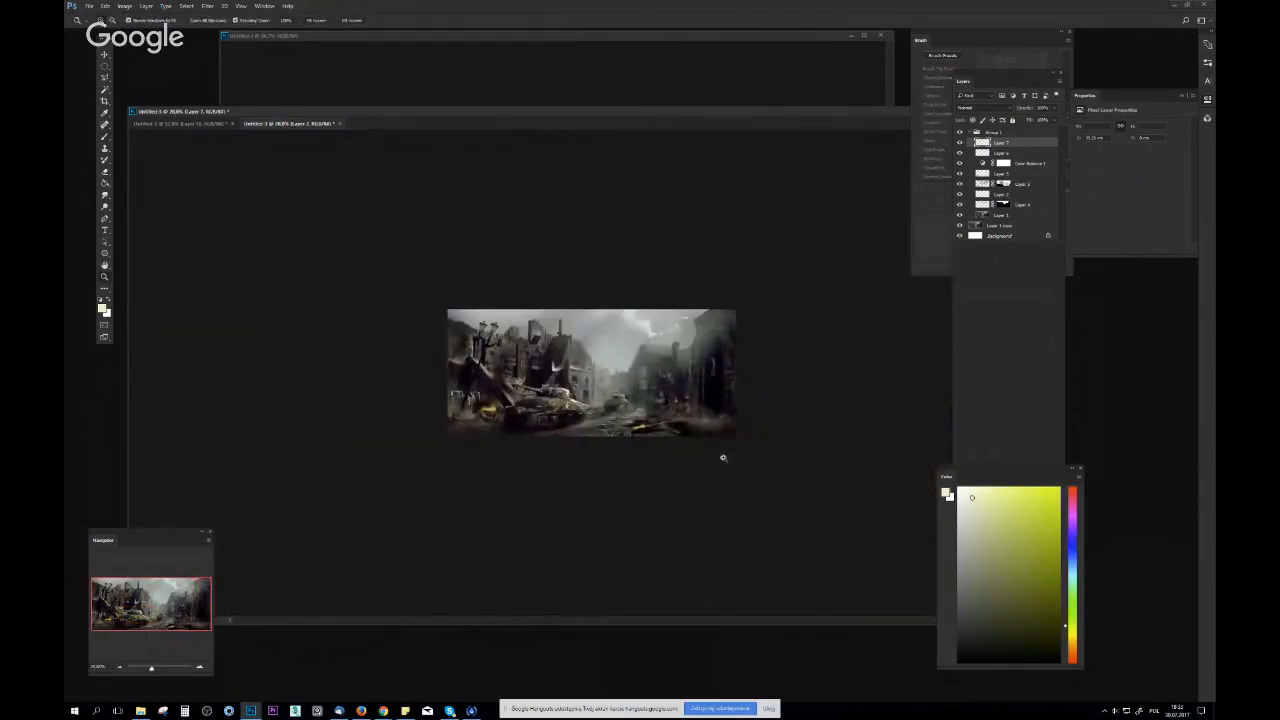
Flip the image horizontally and touch up the cloud edges above the ruined house with near-white on Layer 7
mouse_move(681, 456)
left_mouse_down()
mouse_move(703, 458)
mouse_move(709, 426)
mouse_move(767, 441)
mouse_move(756, 423)
left_mouse_up()
key("b")
key("z")
key("ctrl+shift+h")
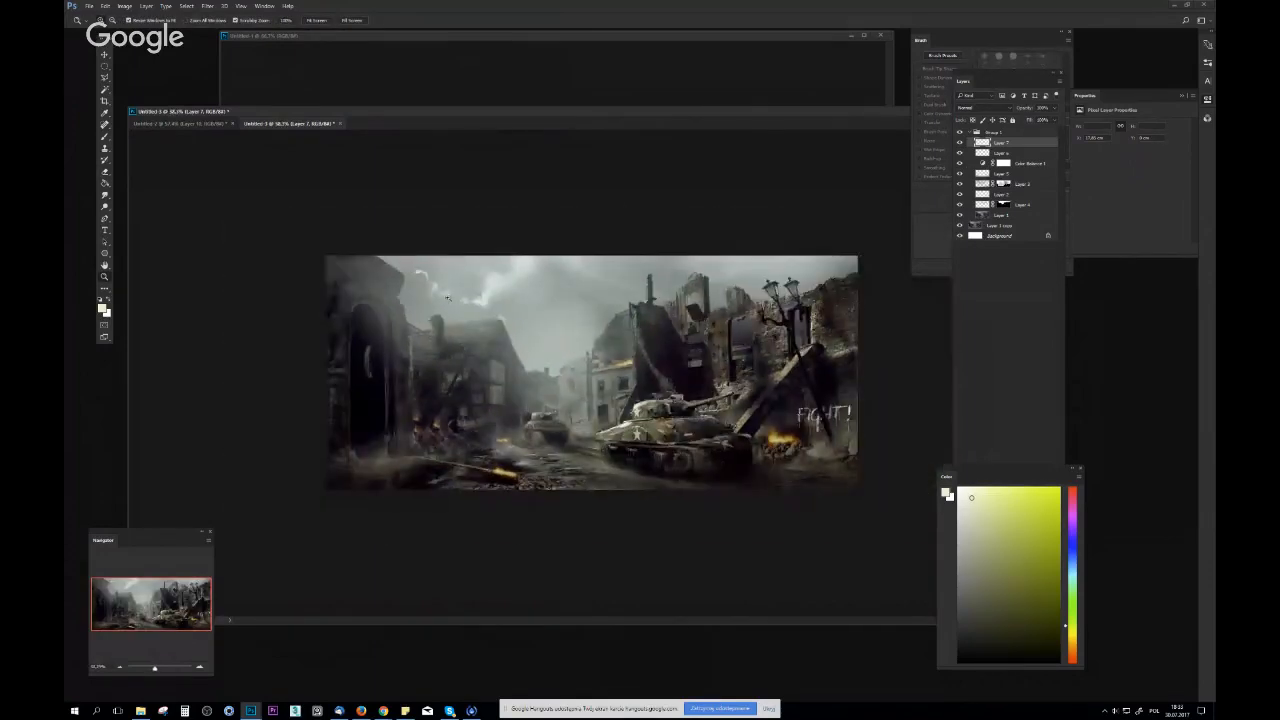
key("b")
left_click(495, 279, "alt")
left_click(958, 494)
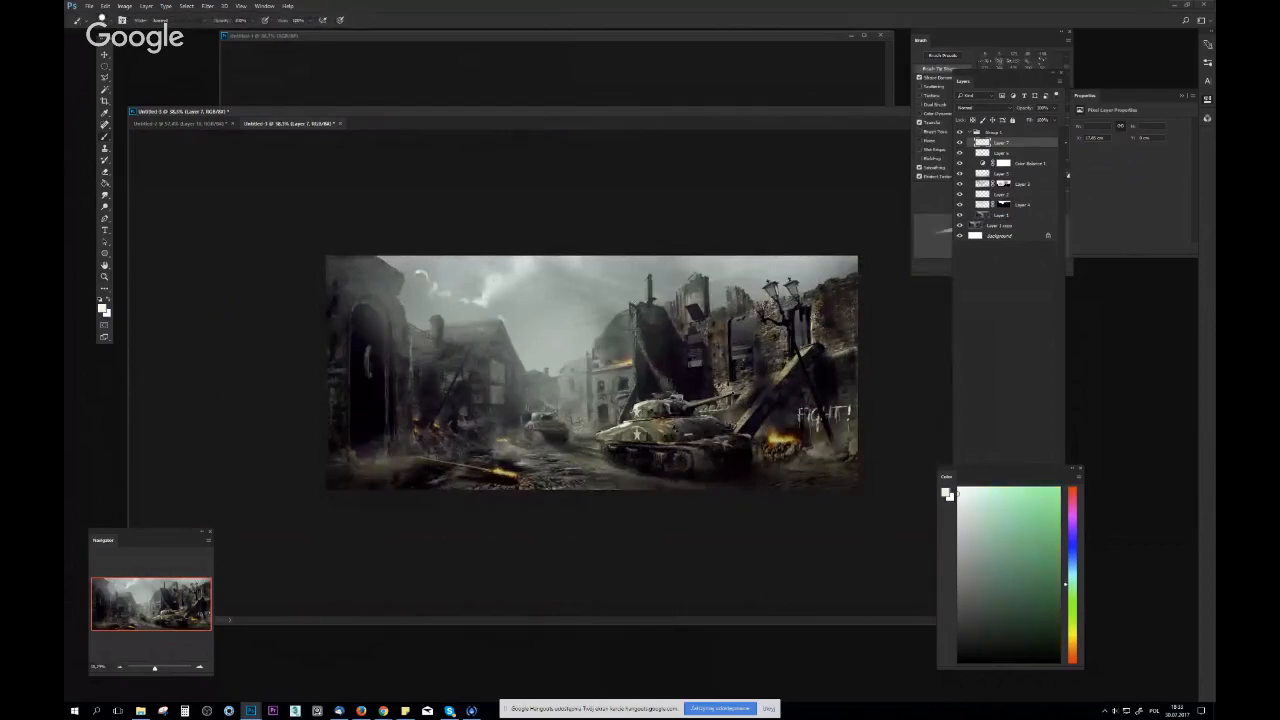
key("z")
mouse_move(590, 288)
left_mouse_down()
mouse_move(523, 293)
mouse_move(690, 312)
mouse_move(697, 330)
mouse_move(680, 348)
mouse_move(712, 350)
left_mouse_up()
Paint grey haze sampled from the distant houses over the street behind the small tank
key("b")
left_click(530, 406, "alt")
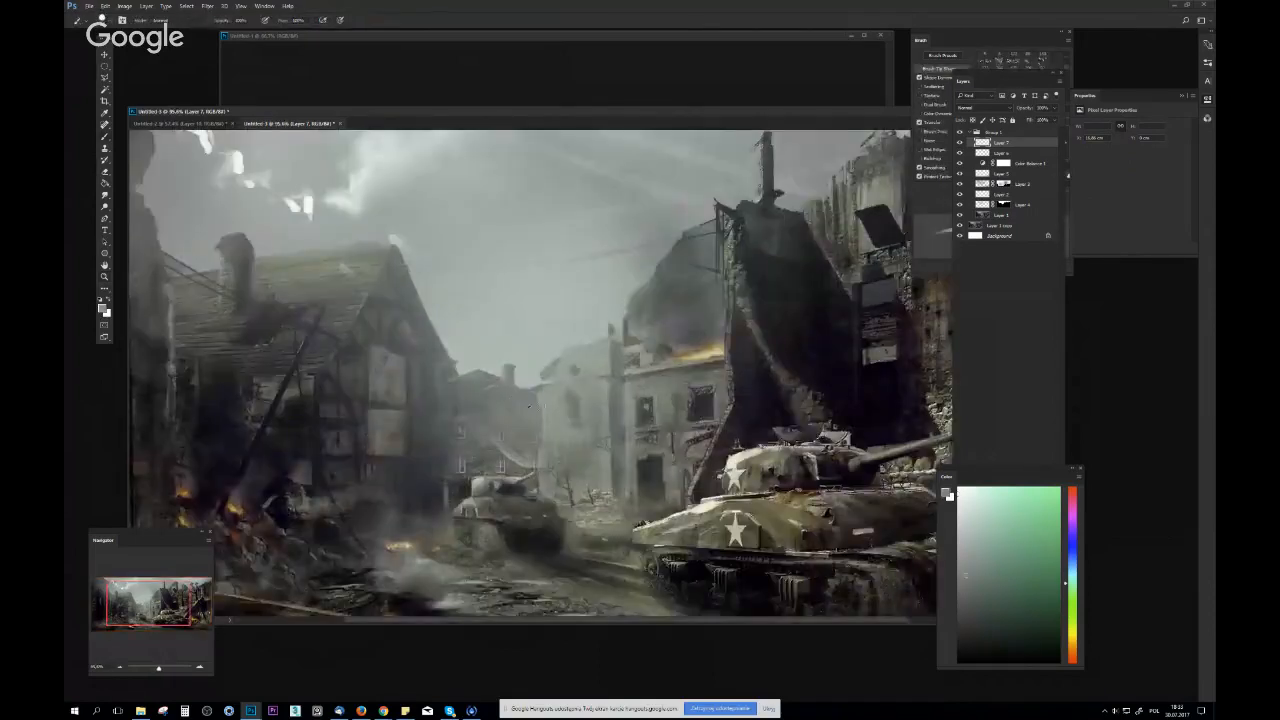
right_click(529, 406)
left_click(574, 485)
mouse_move(516, 402)
left_mouse_down()
mouse_move(508, 427)
mouse_move(501, 394)
mouse_move(493, 443)
mouse_move(473, 445)
mouse_move(460, 395)
mouse_move(479, 443)
mouse_move(511, 401)
mouse_move(522, 472)
left_mouse_up()
left_click(501, 394, "alt")
left_click(474, 418, "alt")
left_click(511, 400, "alt")
left_click(514, 420, "alt")
left_click(517, 382, "alt")
Paint small grey aeroplane silhouettes in the sky above the street with a fine brush
right_click(515, 337)
left_click(604, 398)
mouse_move(495, 209)
left_mouse_down()
mouse_move(526, 194)
mouse_move(514, 194)
mouse_move(533, 207)
mouse_move(538, 194)
mouse_move(506, 211)
mouse_move(579, 218)
mouse_move(535, 243)
left_mouse_up()
left_click(559, 189, "alt")
left_click_drag(587, 288, 620, 288)
left_click(534, 276, "alt")
mouse_move(514, 309)
left_mouse_down()
mouse_move(524, 305)
mouse_move(486, 324)
mouse_move(557, 298)
left_mouse_up()
key("ctrl+z")
left_click_drag(500, 268, 545, 274)
mouse_move(697, 260)
left_mouse_down()
mouse_move(632, 254)
mouse_move(651, 256)
left_mouse_up()
left_click_drag(669, 310, 775, 290)
Compare the image with the original by hiding and showing Group 1
left_click(960, 133)
left_click(960, 133)
left_click(980, 143)
left_click_drag(770, 290, 731, 345)
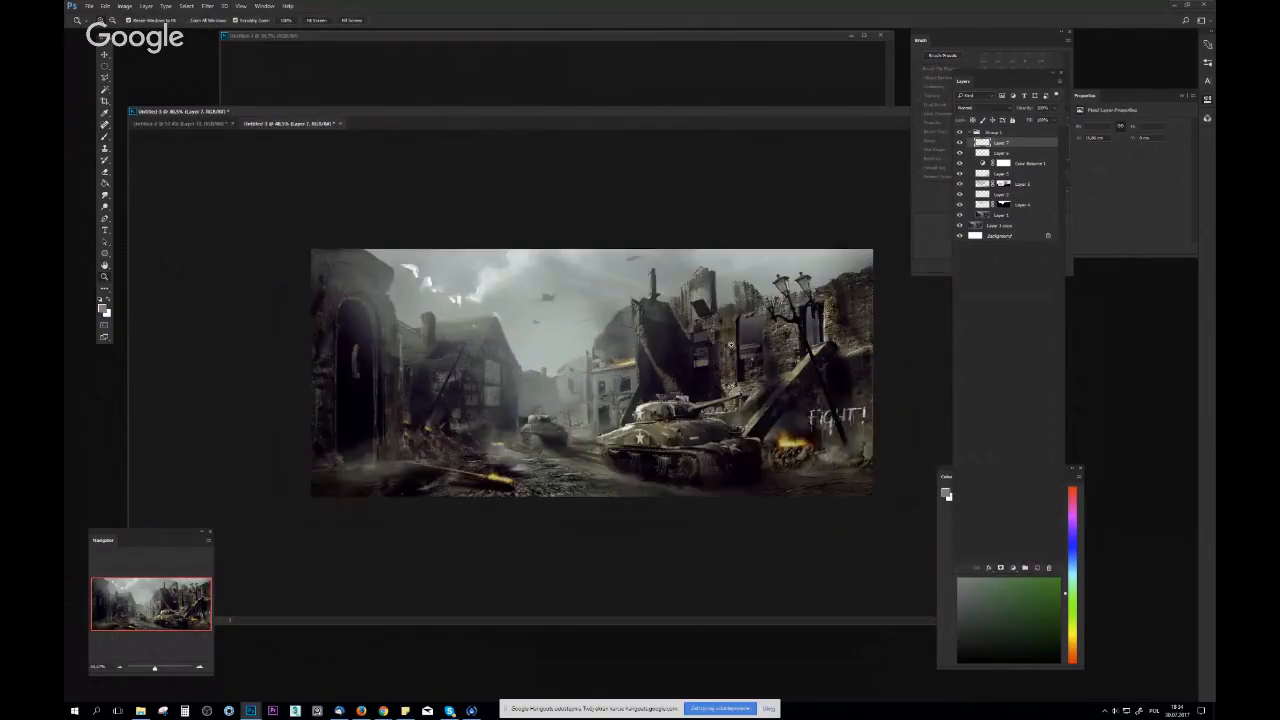
Cover the fire below the FIGHT! graffiti with dark tones and soft olive-grey dust on Layer 7
mouse_move(823, 440)
left_mouse_down()
mouse_move(838, 441)
mouse_move(823, 486)
mouse_move(845, 490)
left_mouse_up()
left_click(812, 445, "alt")
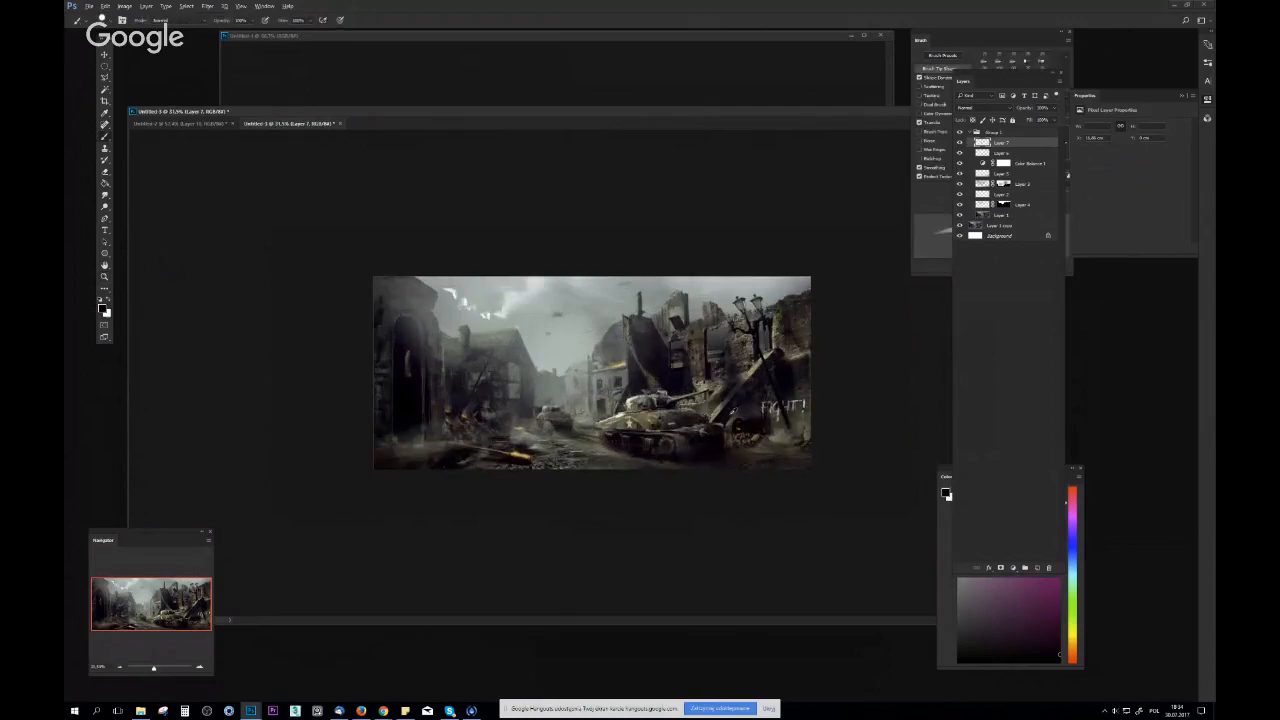
right_click(728, 387)
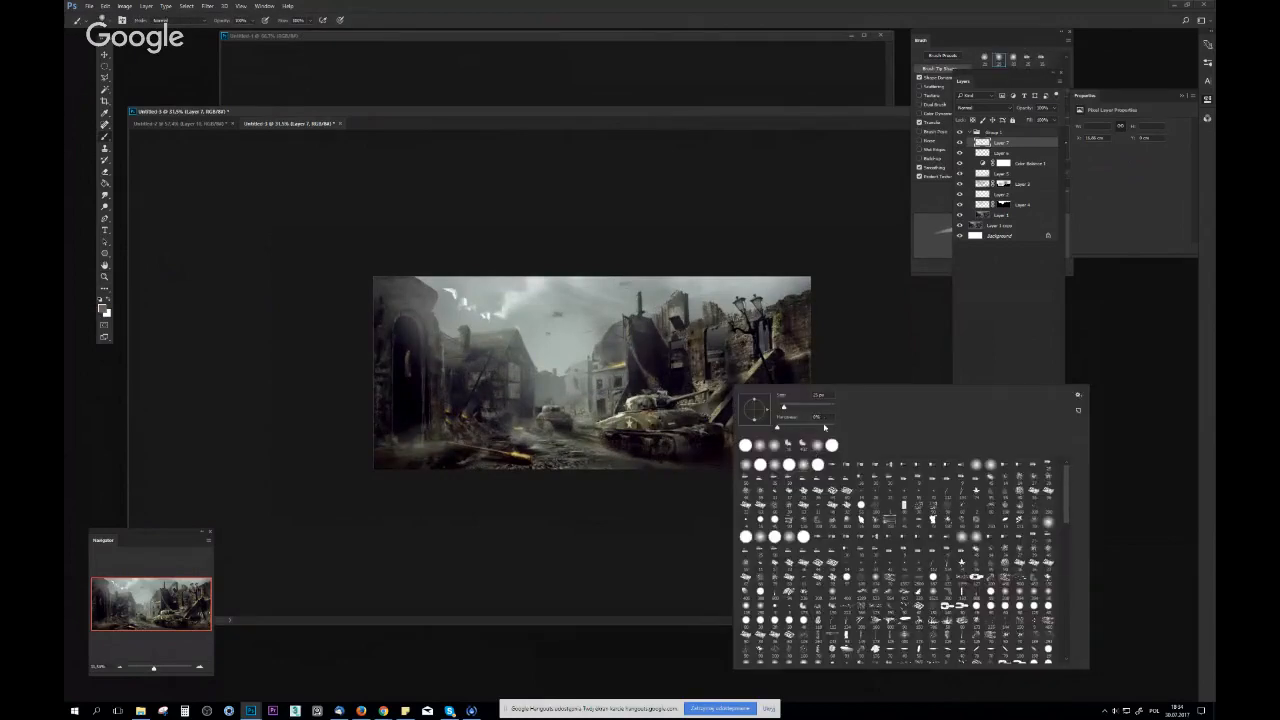
key("Return")
left_click(762, 427, "alt")
mouse_move(757, 427)
left_mouse_down()
mouse_move(715, 414)
mouse_move(862, 444)
mouse_move(778, 443)
left_mouse_up()
left_click(730, 400, "alt")
left_click(768, 432, "alt")
left_click(780, 434, "alt")
left_click(790, 431, "alt")
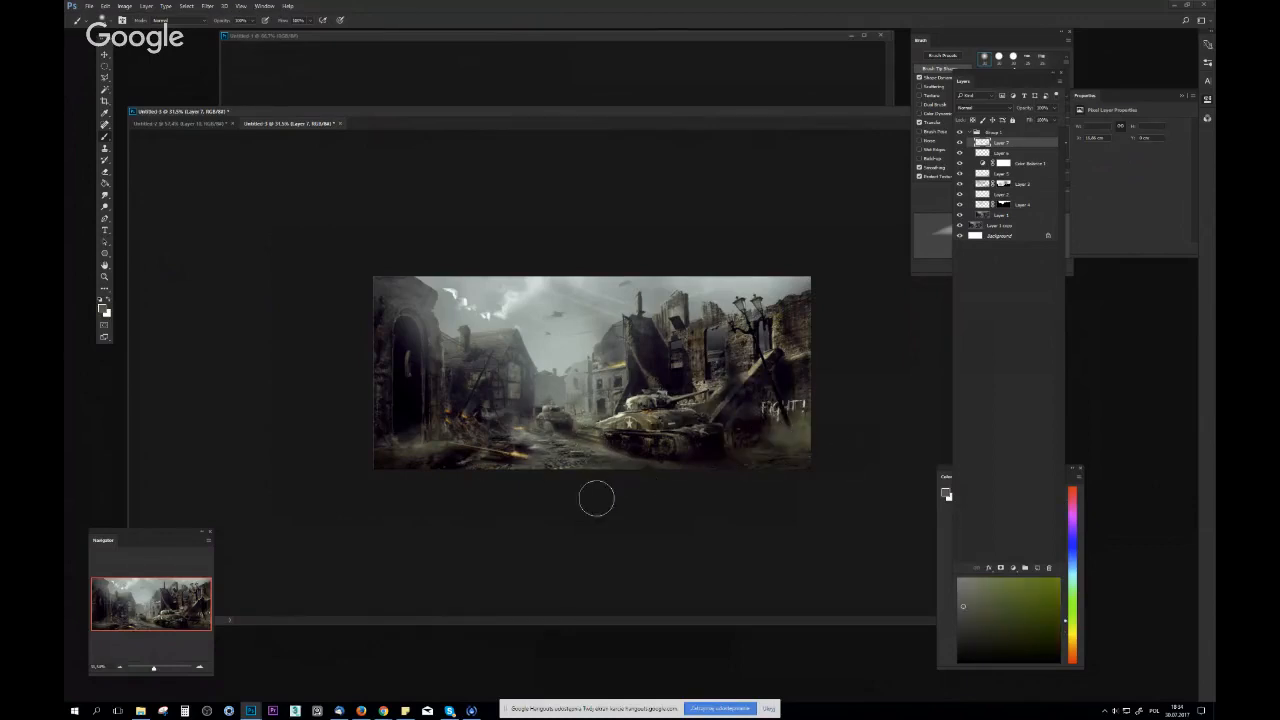
Flip the image, outline the large tank with the Lasso, and invert the selection to protect it from a large soft brush
scroll(642, 474, "down", 2)
key("ctrl+shift+h")
scroll(630, 455, "up", 8)
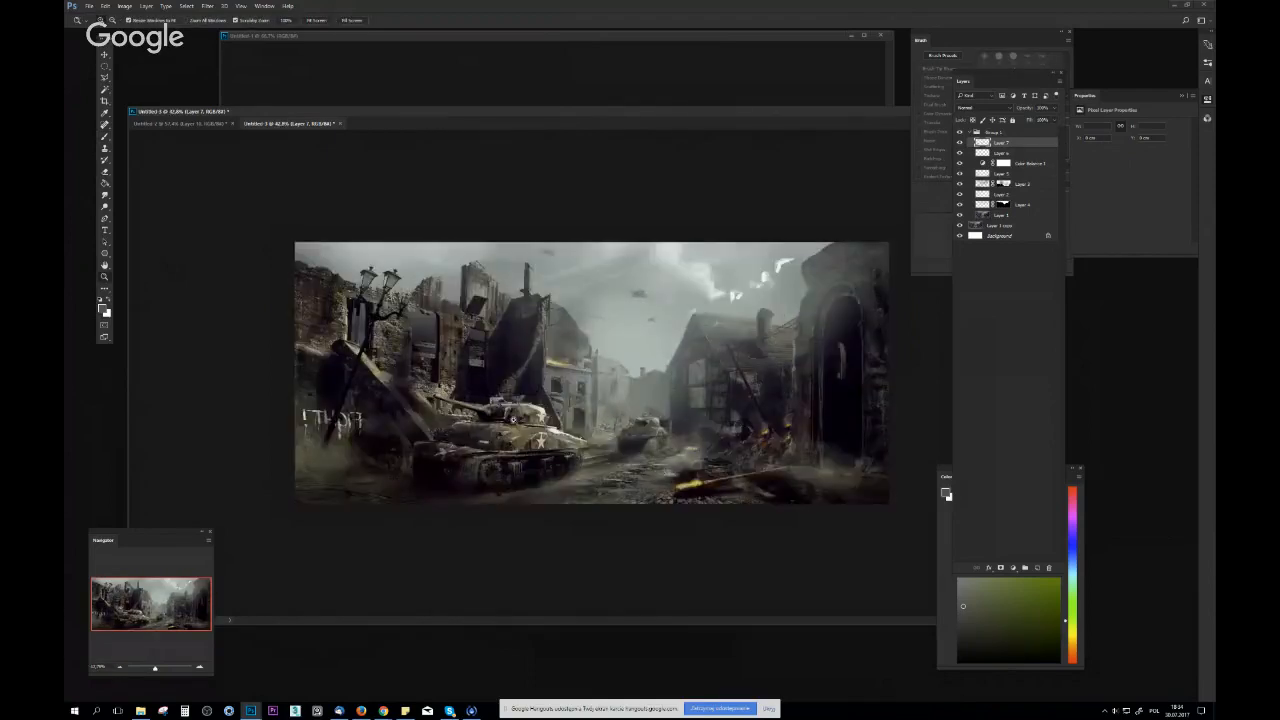
left_click(600, 366, "alt")
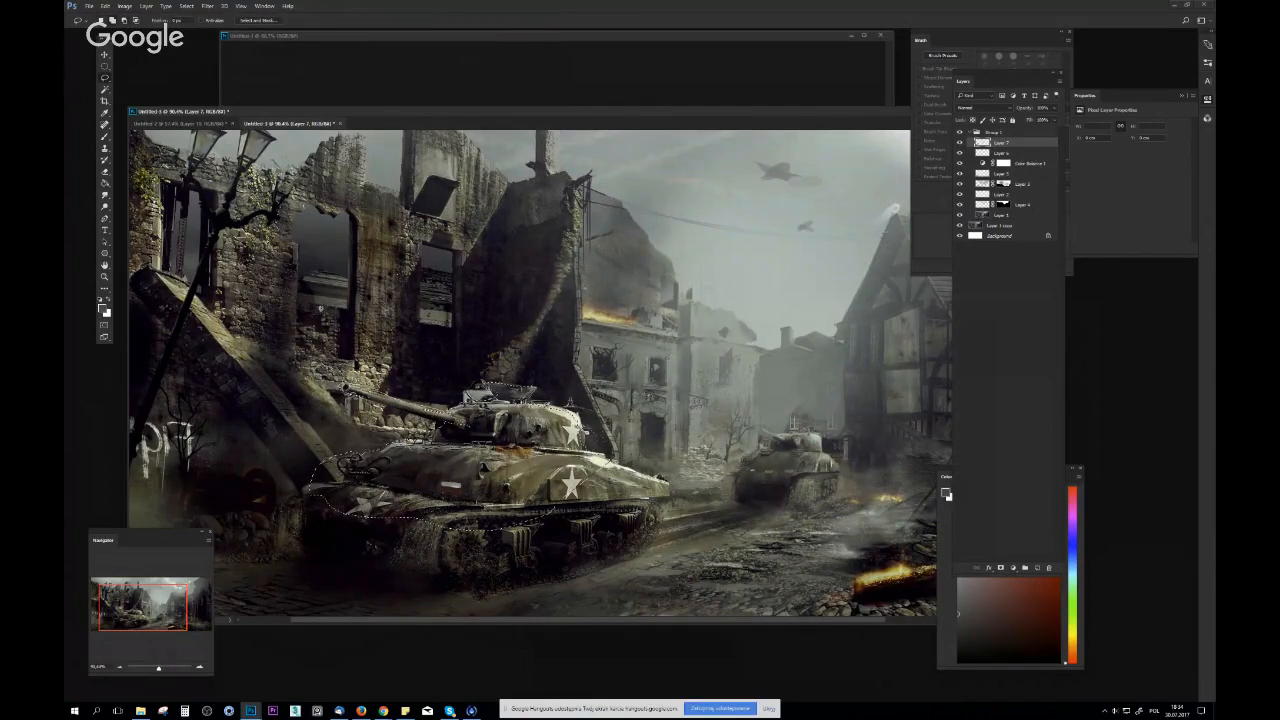
key("b")
key("bracketright")
key("bracketright")
key("bracketright")
key("bracketright")
key("bracketright")
key("bracketright")
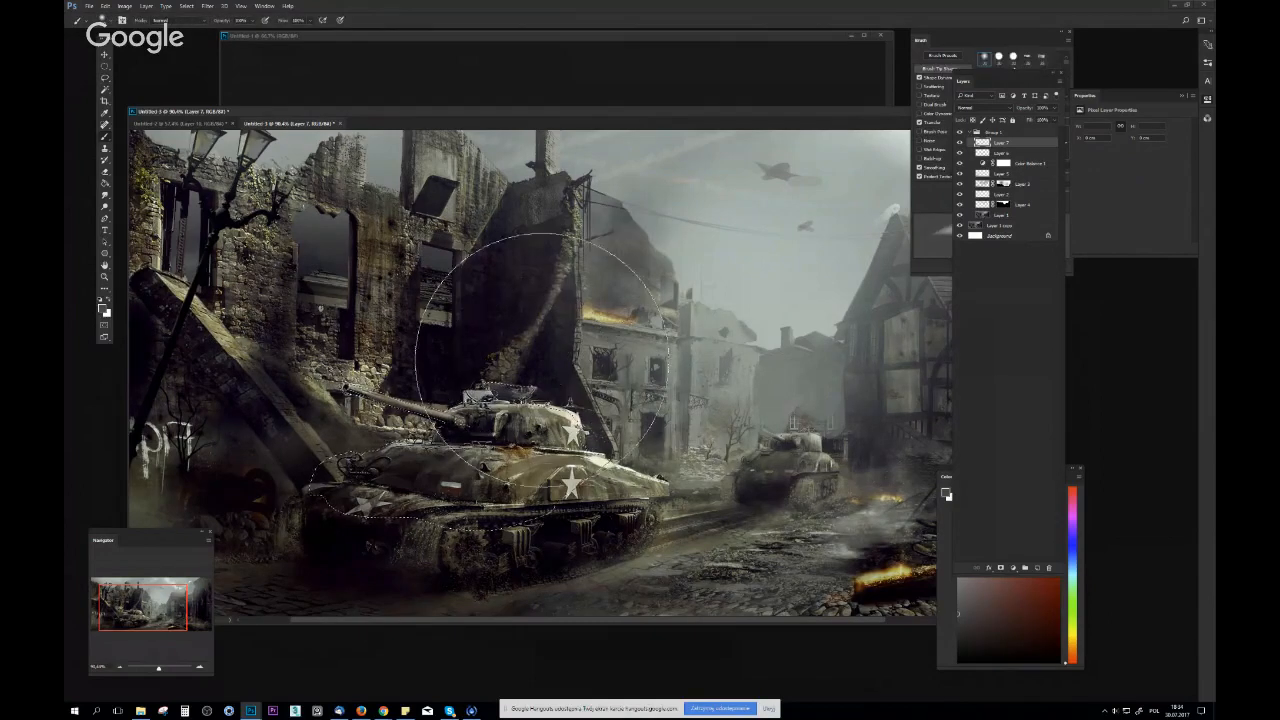
key("ctrl+shift+i")
Paint soft grey-green haze over the ruins directly behind the large tank, keeping the tank masked by the selection
left_click(547, 356)
key("ctrl+z")
left_click(596, 338, "alt")
left_click(571, 367)
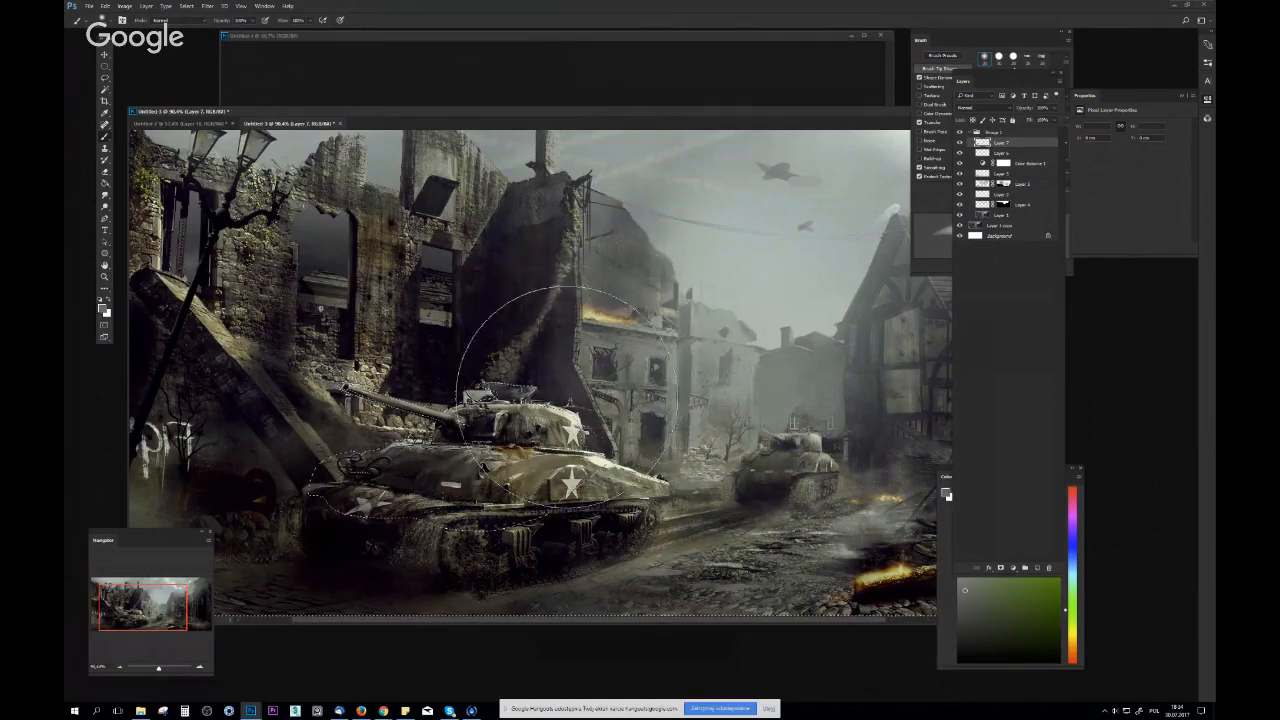
left_click(388, 315)
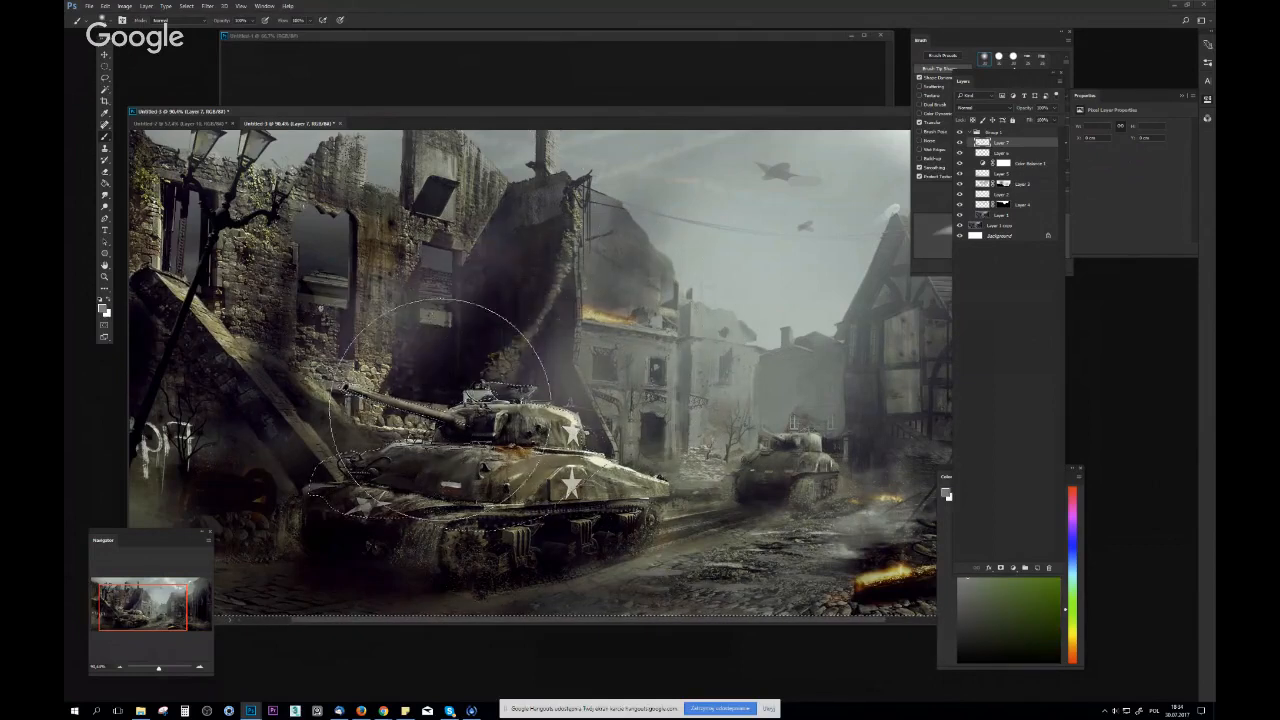
left_click_drag(525, 457, 430, 458)
key("F2")
left_click_drag(667, 464, 740, 457)
key("F2")
left_click_drag(470, 425, 576, 419)
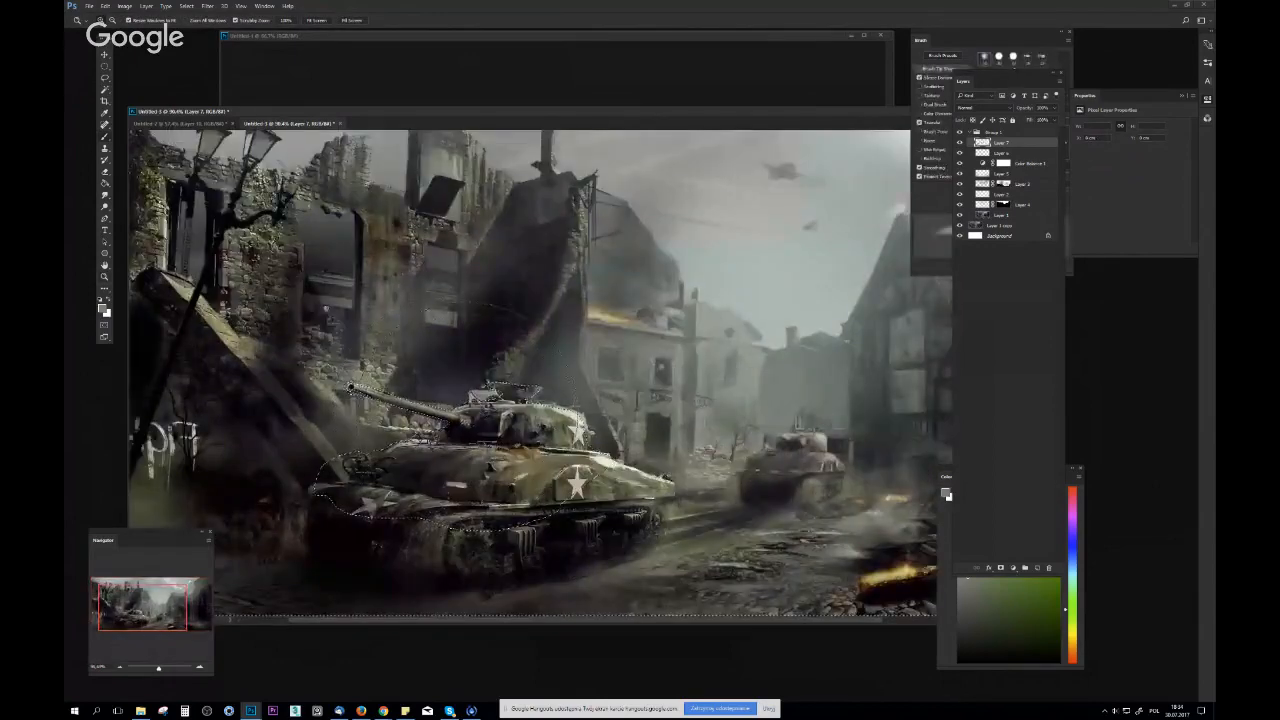
Flip the image back and blend dark haze around the leaning beam beside the large tank's barrel
left_click(510, 418, "alt")
left_click(448, 432, "alt")
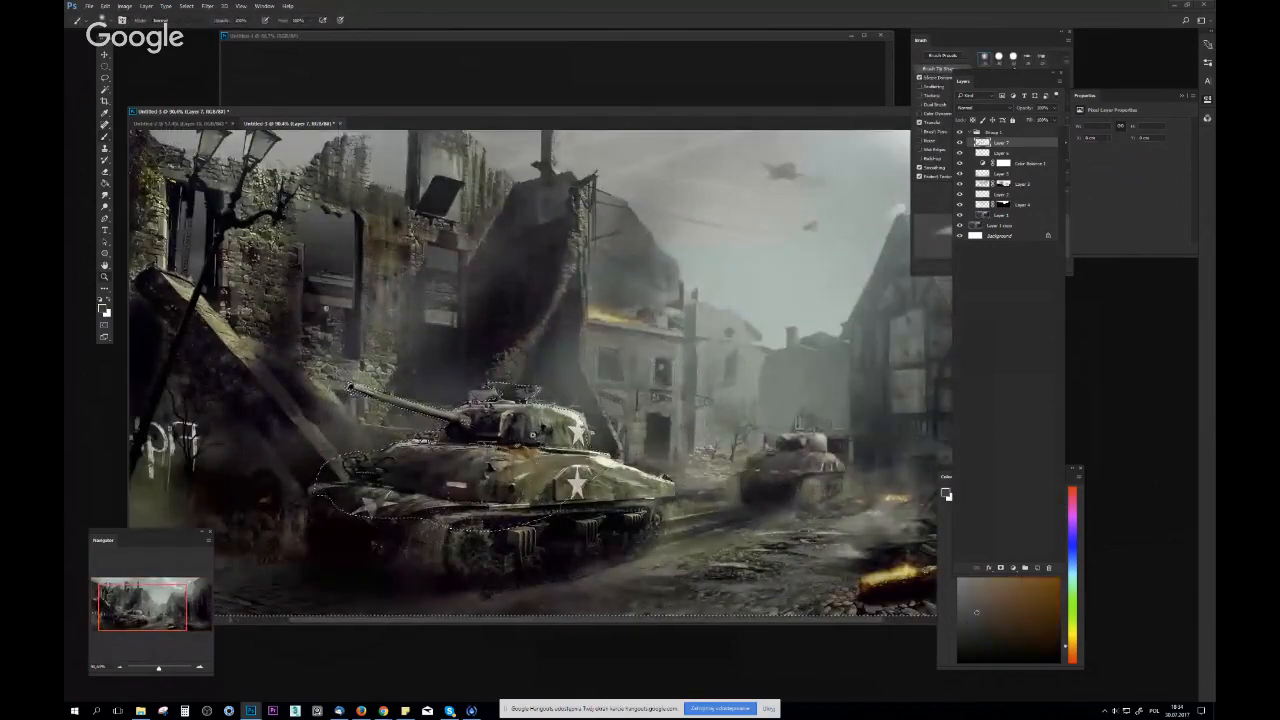
left_click_drag(500, 450, 430, 452)
key("F2")
mouse_move(750, 468)
left_mouse_down()
mouse_move(734, 464)
mouse_move(780, 455)
left_mouse_up()
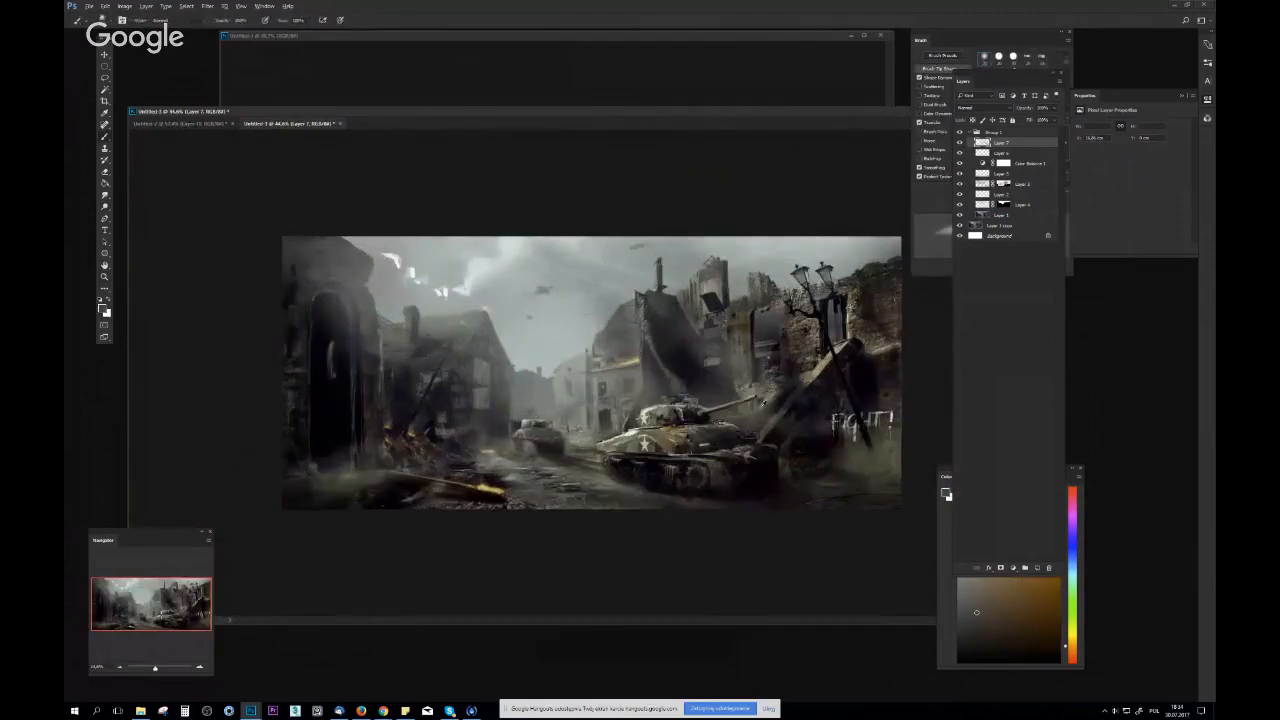
left_click(784, 426, "alt")
left_click(870, 371, "alt")
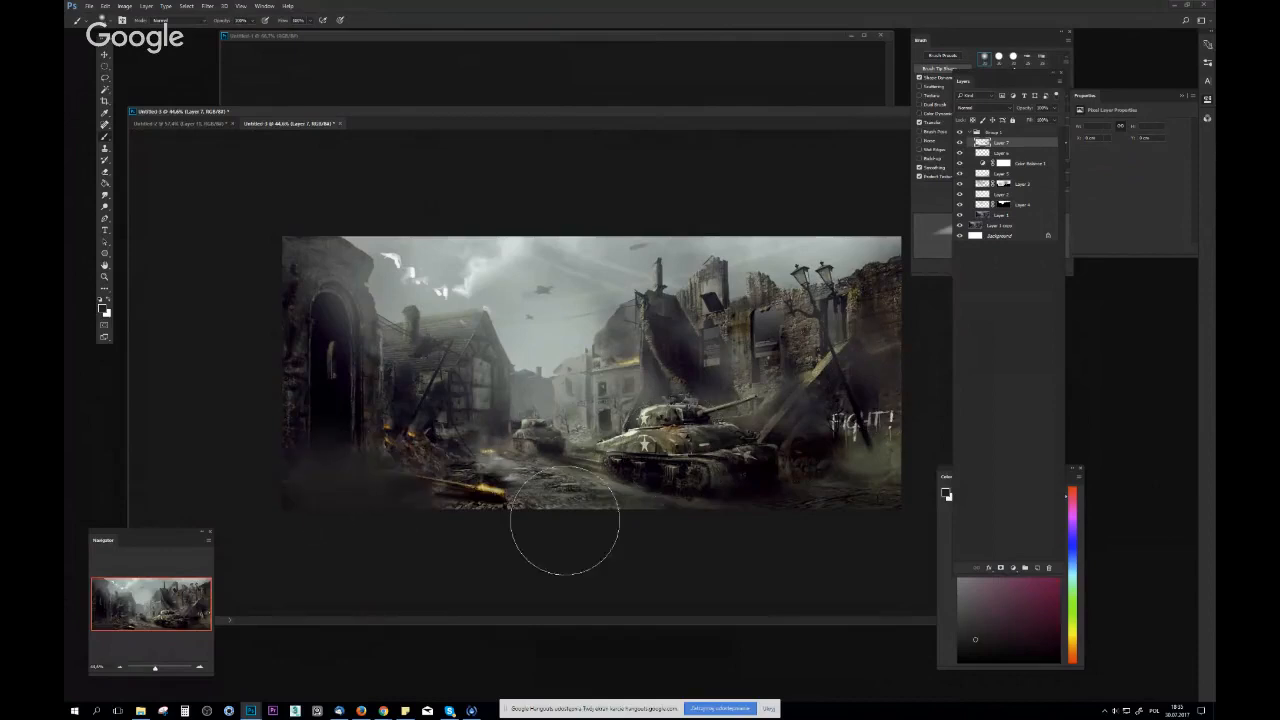
Paint dark shadow and rubble shapes across the foreground below the ruined archway
right_click(570, 440)
left_click(555, 416)
left_click(453, 453, "alt")
mouse_move(394, 485)
left_mouse_down()
mouse_move(290, 498)
mouse_move(400, 503)
left_mouse_up()
left_click(366, 443, "alt")
left_click(310, 453, "alt")
Paint muted brown patches over the large tank's wheels and tracks with a small brush
key("ctrl+space")
mouse_move(554, 523)
left_mouse_down()
mouse_move(717, 458)
mouse_move(768, 460)
left_mouse_up()
left_click(697, 508, "alt")
left_click(658, 525, "alt")
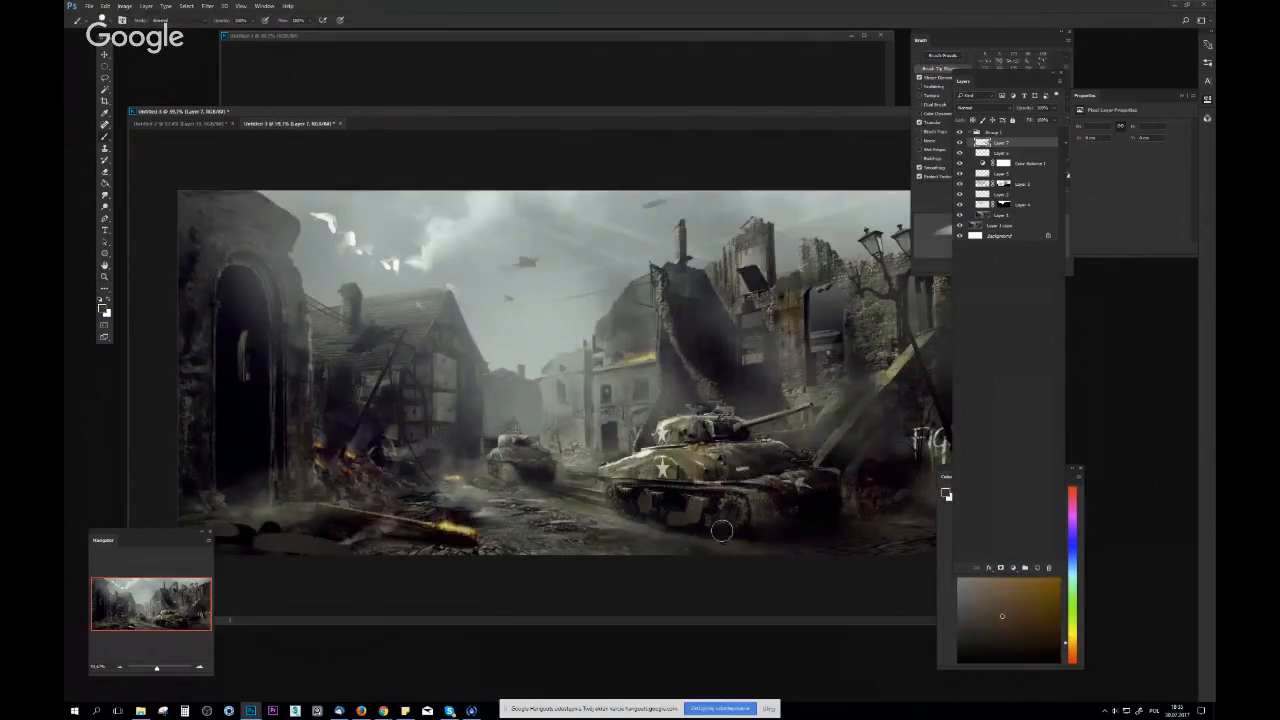
Review the whole image at a reduced size and compare it with the original by toggling Group 1
key("ctrl+space")
mouse_move(788, 534)
left_mouse_down()
mouse_move(777, 526)
mouse_move(792, 531)
left_mouse_up()
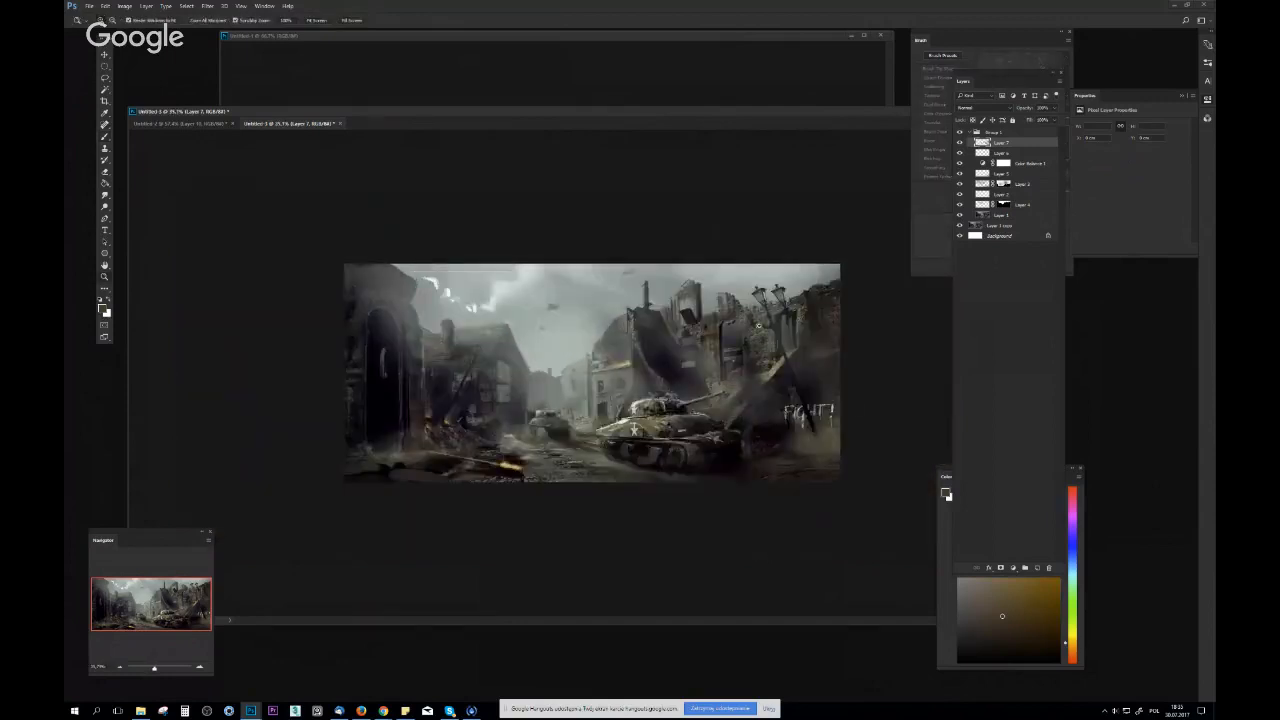
left_click_drag(758, 325, 761, 333)
left_click(959, 133)
left_click(959, 133)
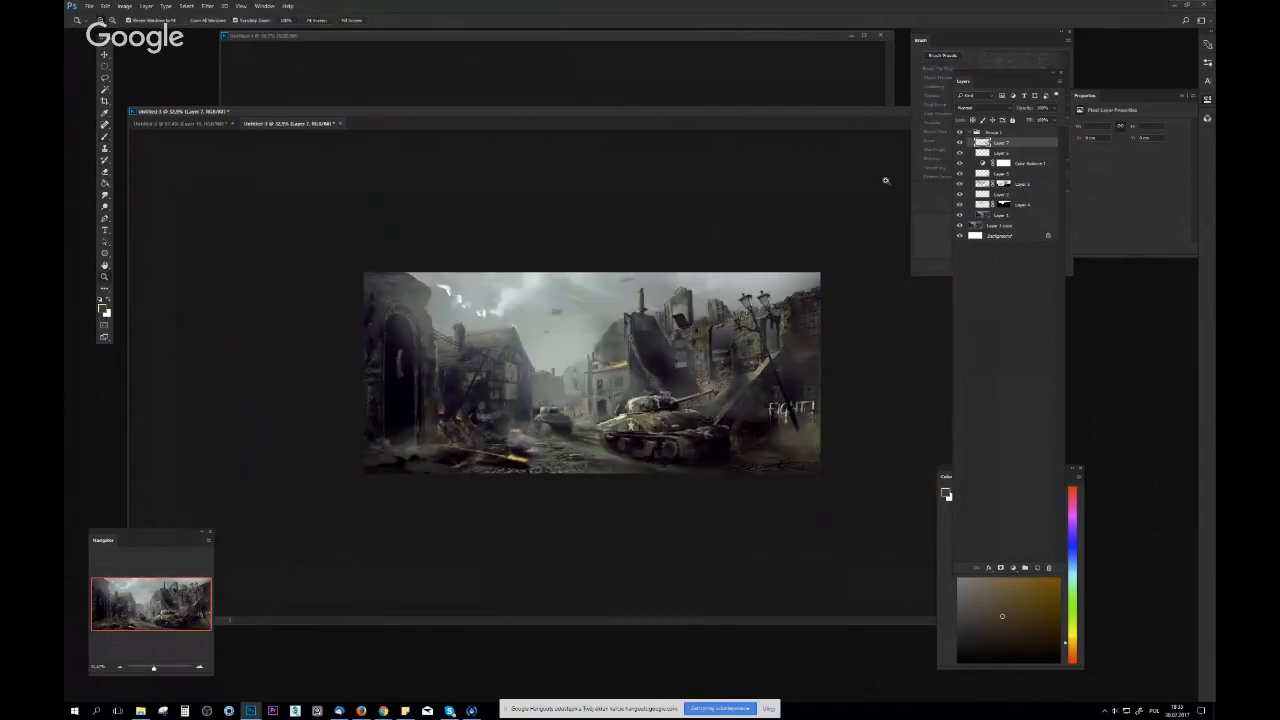
left_click_drag(833, 239, 827, 251)
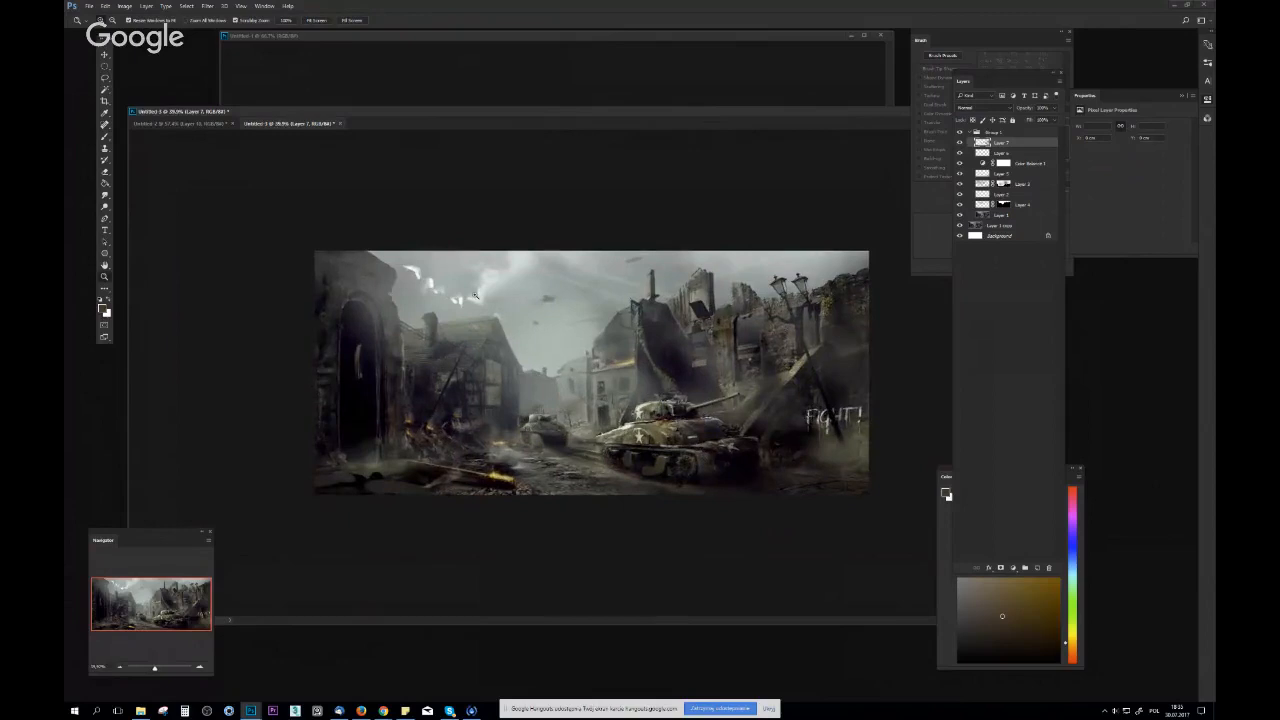
Soften the hard white cloud marks above the ruined houses with a soft light brush, undoing the misplaced stroke
left_click_drag(476, 295, 496, 295)
left_click(445, 266, "alt")
right_click(482, 290)
left_click(551, 316)
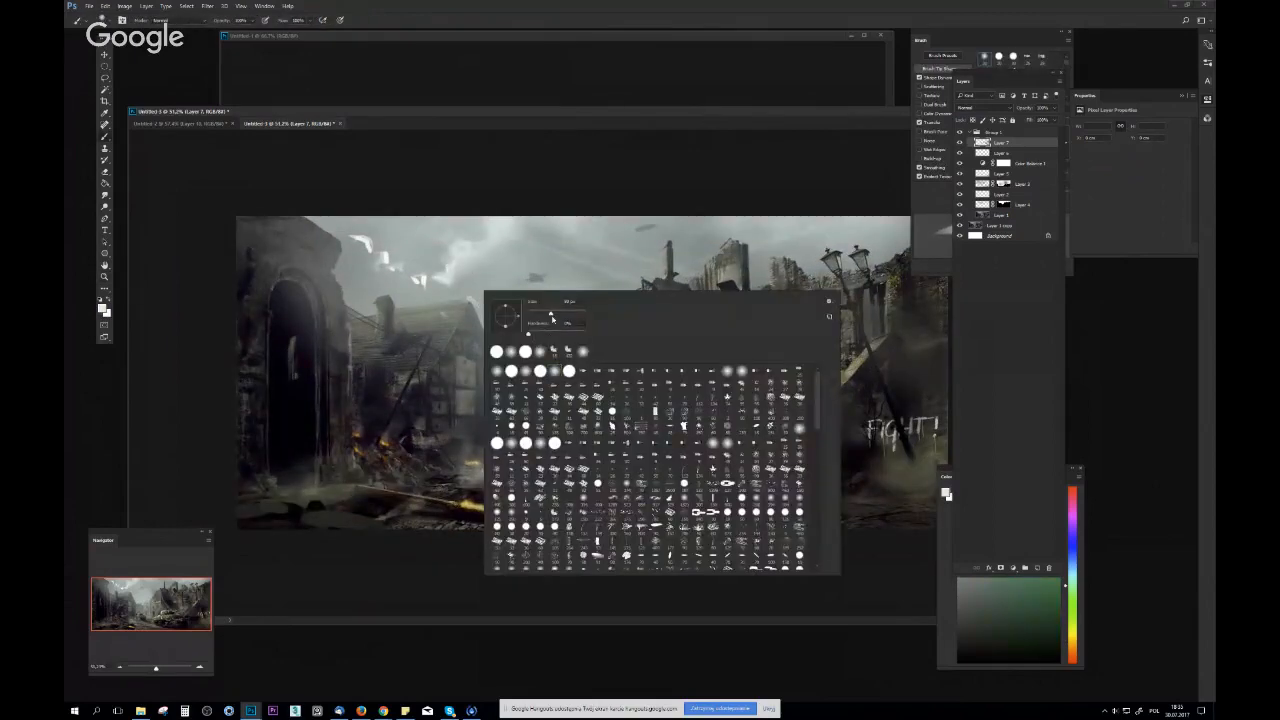
left_click(363, 243)
key("ctrl+z")
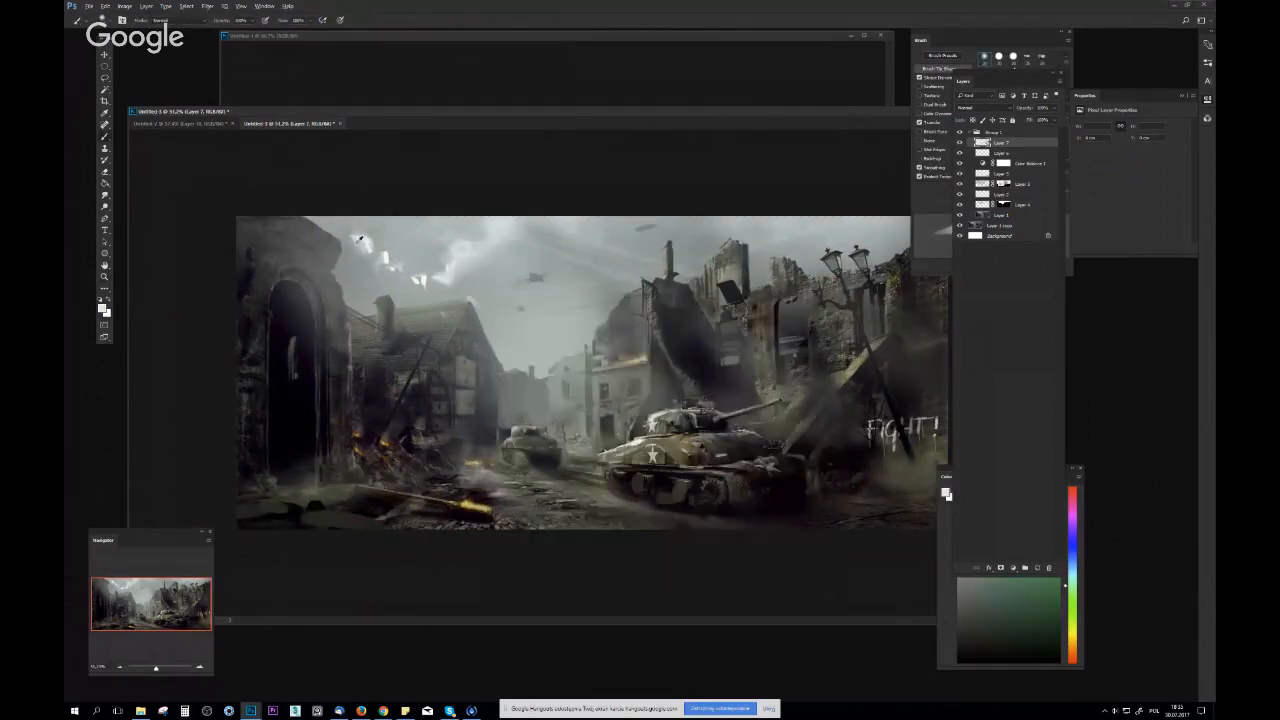
Add a Levels adjustment layer above Layer 7 with darker midtones and raised output blacks
mouse_move(715, 296)
left_mouse_down()
mouse_move(655, 294)
mouse_move(729, 281)
mouse_move(722, 315)
left_mouse_up()
left_click(1001, 569)
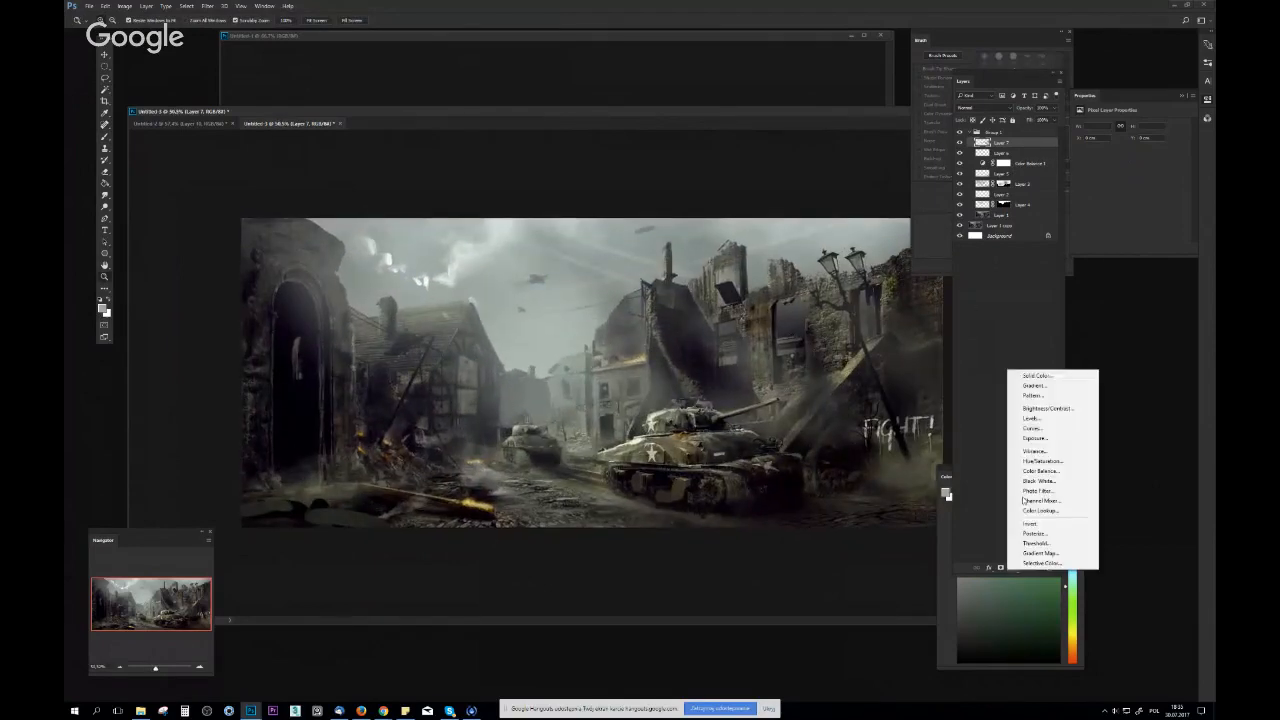
left_click(1040, 424)
left_click_drag(1090, 215, 1188, 192)
left_click_drag(888, 306, 855, 470)
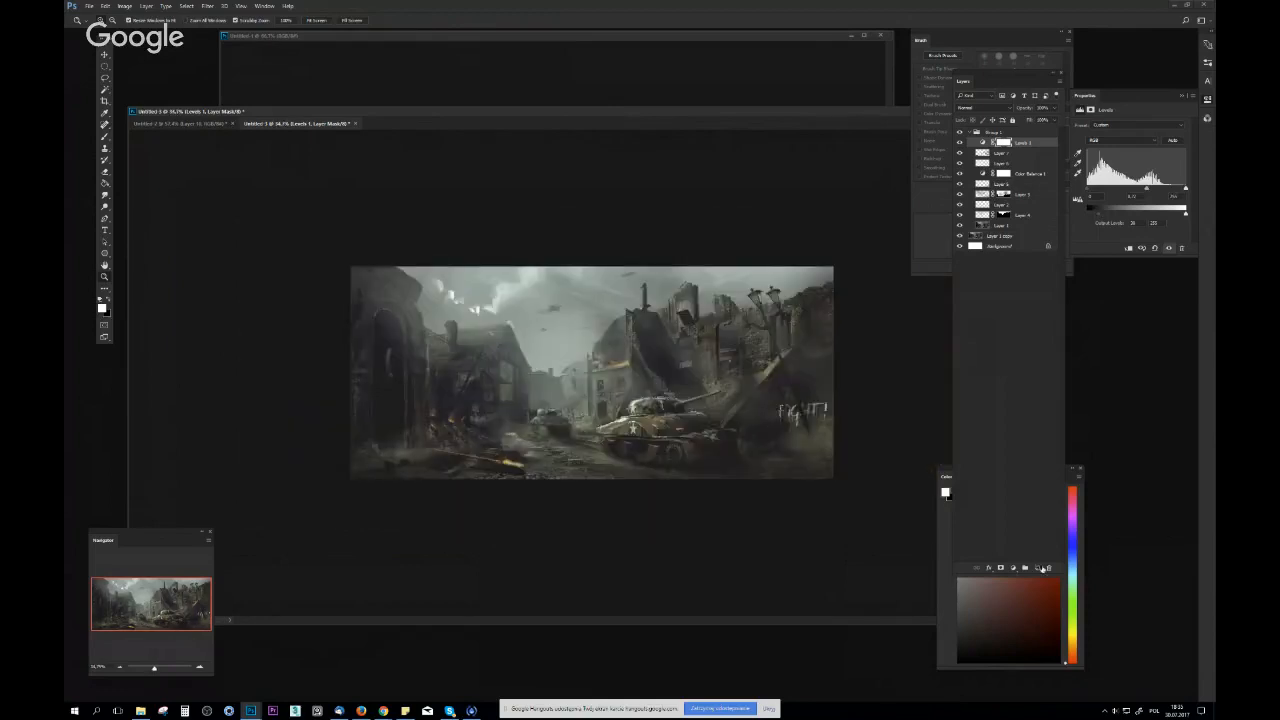
Create a new layer above the Levels adjustment and paint a soft light-grey glow over the bright clouds
left_click(1039, 568)
left_click_drag(680, 430, 720, 437)
key("b")
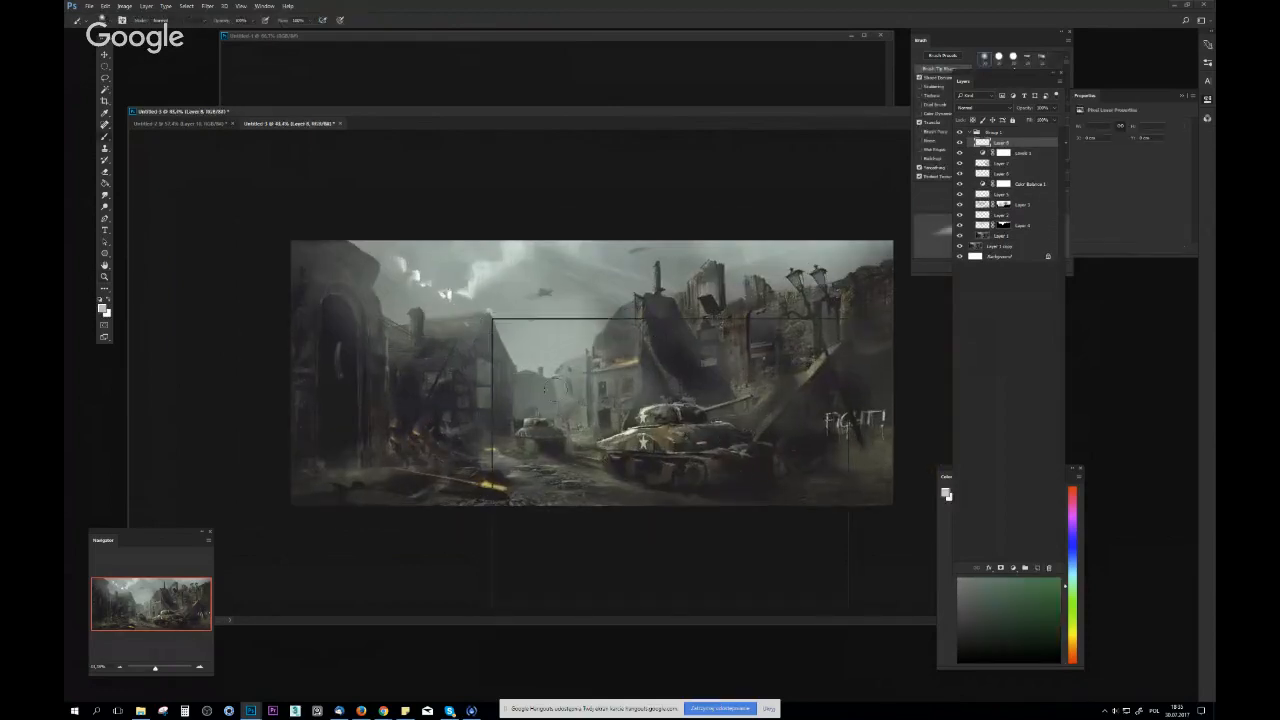
right_click(492, 318)
left_click(437, 278)
left_click_drag(448, 289, 525, 340)
key("bracketright")
key("bracketright")
key("bracketright")
key("bracketright")
key("bracketright")
left_click_drag(457, 283, 450, 243)
Compare the hazier, brighter version with the original by toggling the visibility of Group 1
mouse_move(738, 366)
left_mouse_down()
mouse_move(722, 382)
mouse_move(903, 190)
left_mouse_up()
left_click(960, 132)
left_click(960, 132)
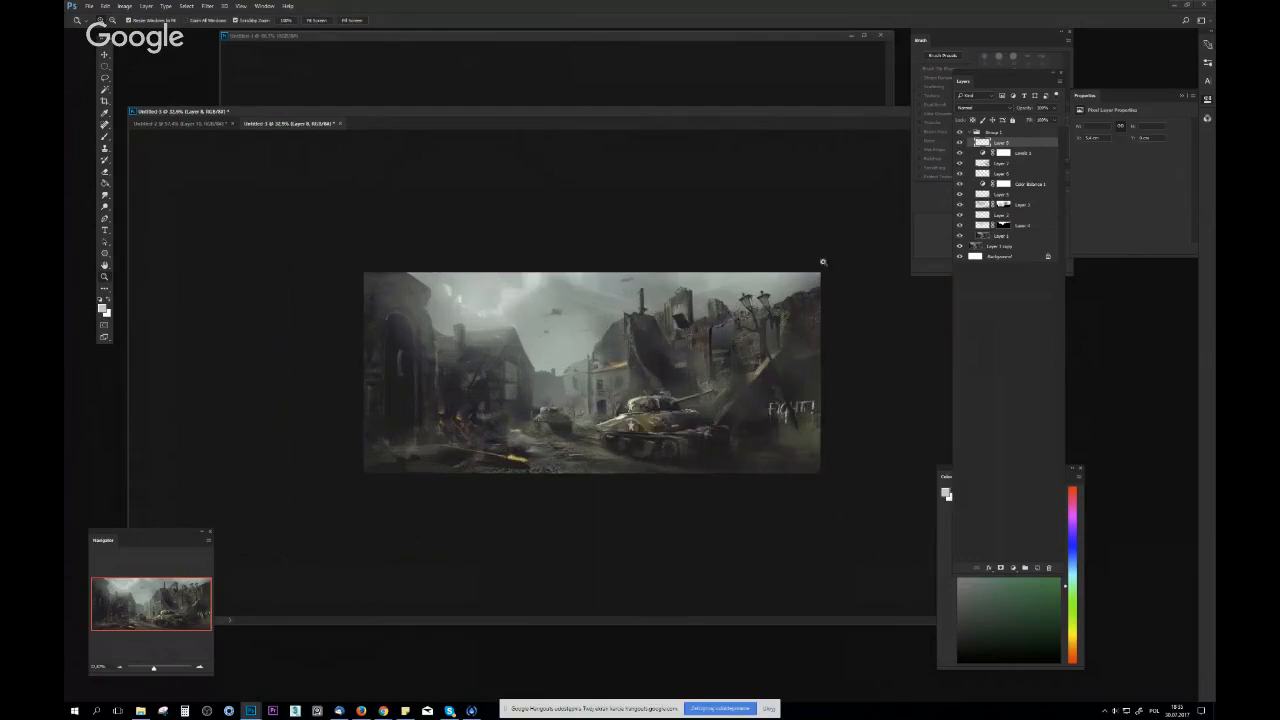
left_click_drag(824, 262, 868, 300)
Erase parts of the Levels mask in the foreground around the large tank, then check the composition flipped
left_click(1003, 152)
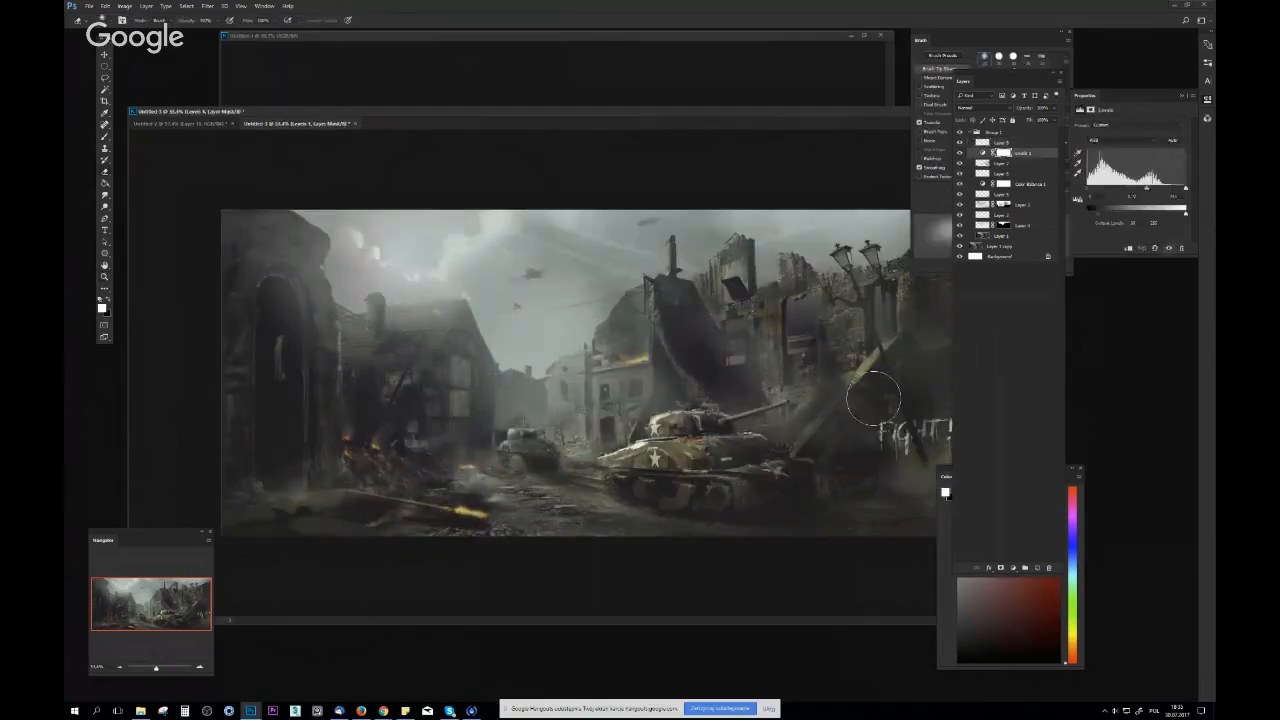
mouse_move(787, 538)
left_mouse_down()
mouse_move(757, 541)
mouse_move(847, 489)
left_mouse_up()
left_click_drag(586, 520, 580, 475)
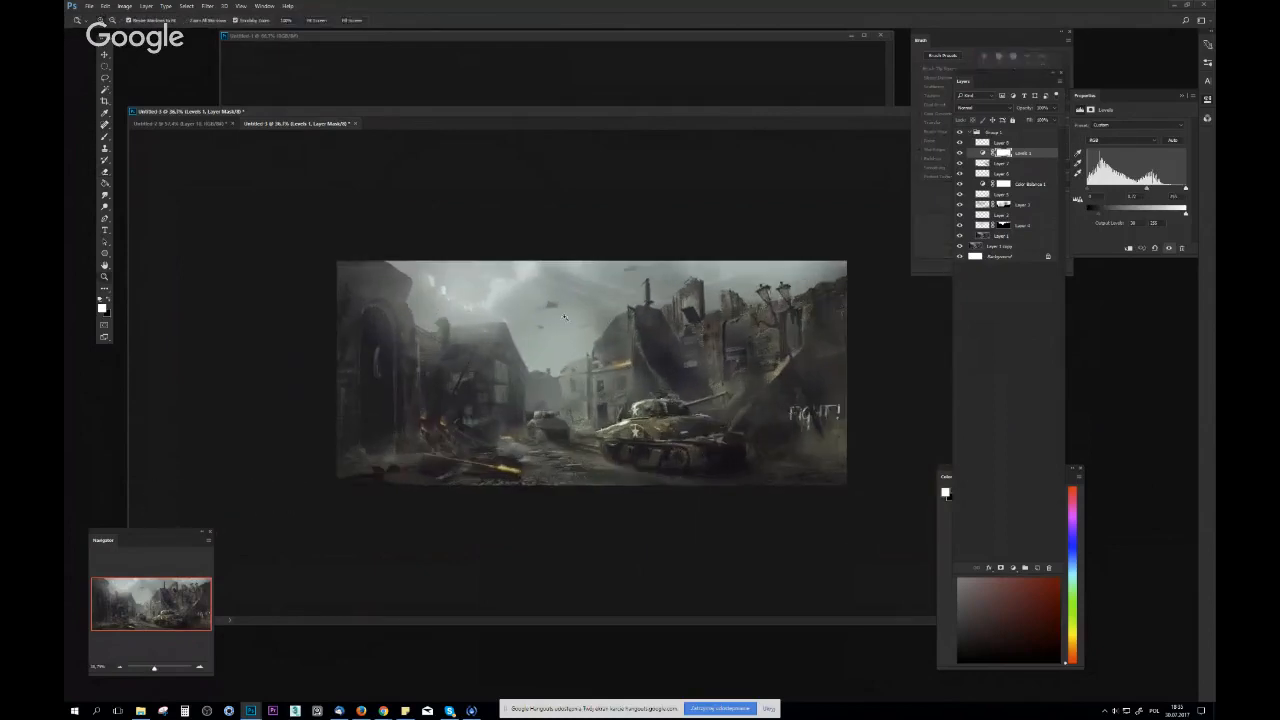
key("ctrl+shift+h")
key("ctrl+shift+h")
left_click_drag(600, 384, 627, 389)
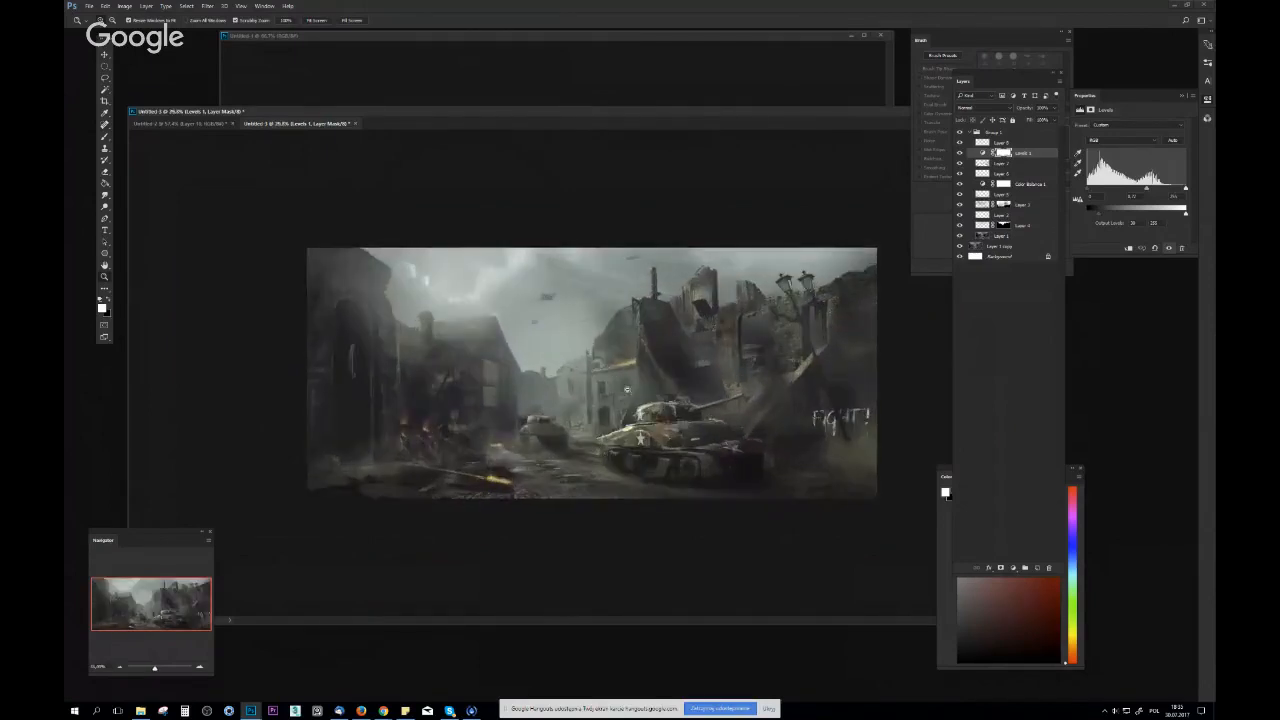
left_click_drag(571, 427, 655, 427)
Select Layer 7, add light haze beside the small tank, and darken the tank's body with dark grey
left_click(1004, 163)
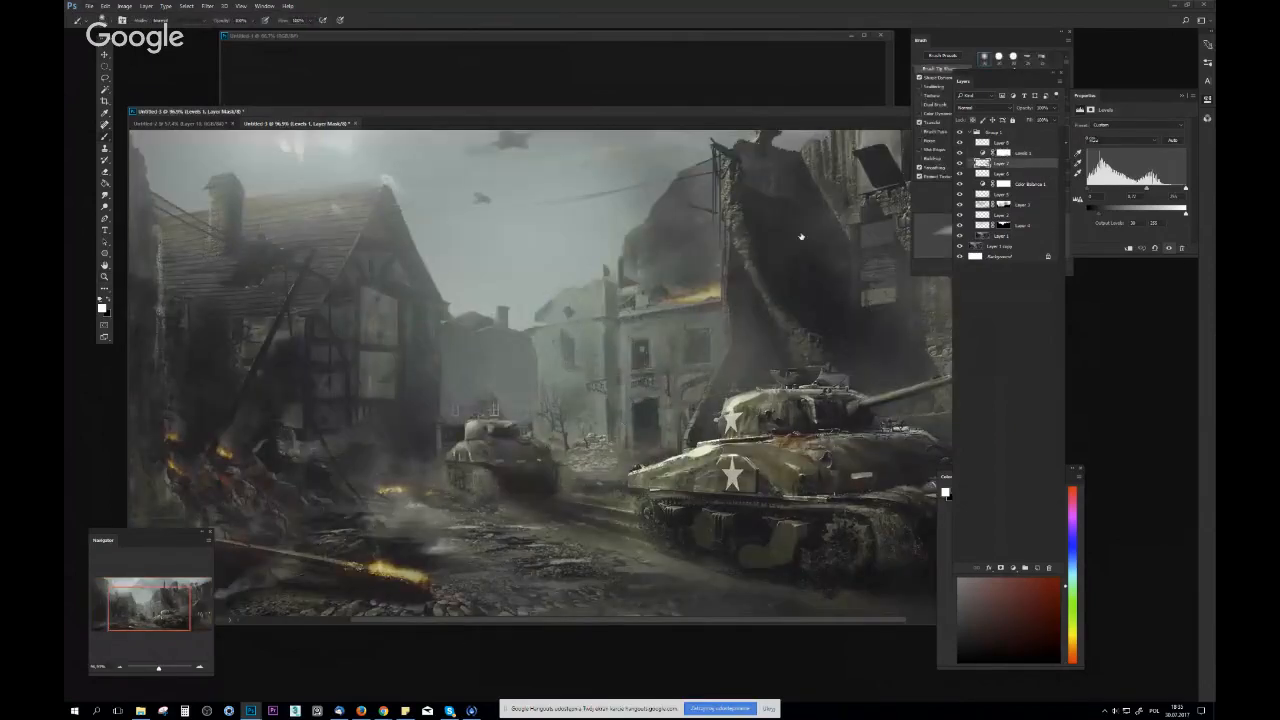
right_click(536, 310)
left_click(538, 293)
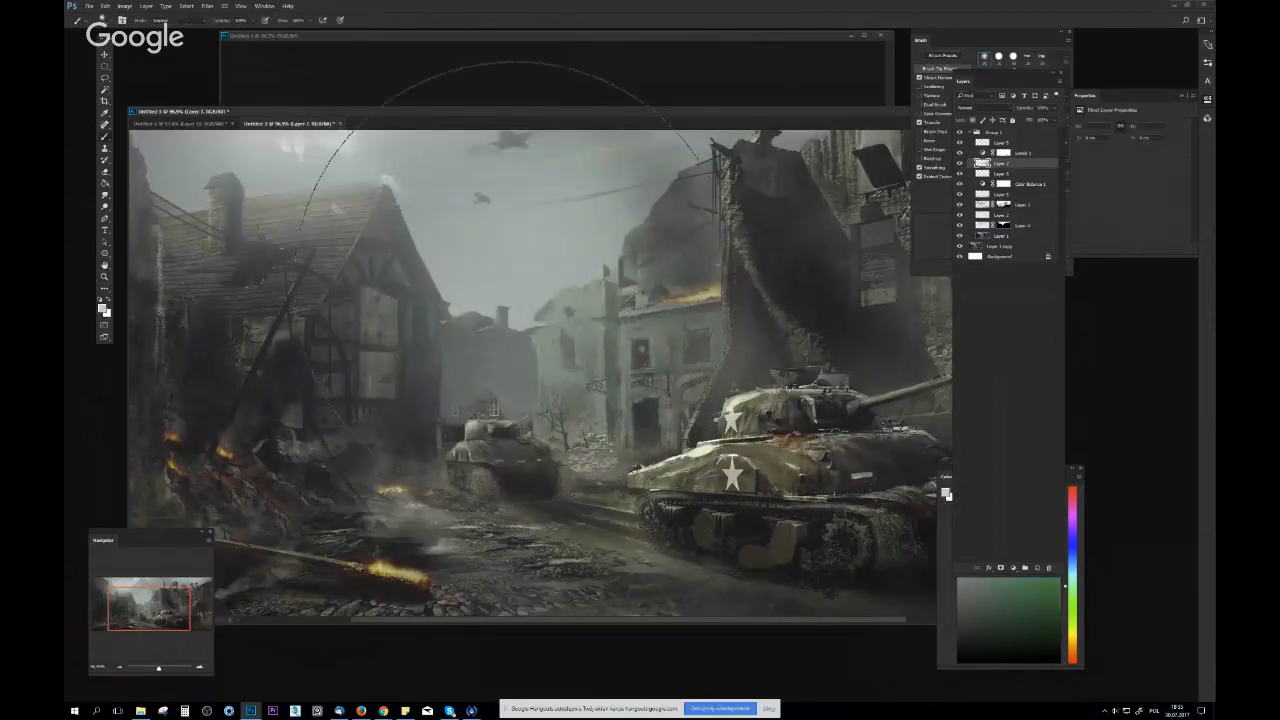
right_click(552, 316)
left_click(621, 337)
left_click(451, 418)
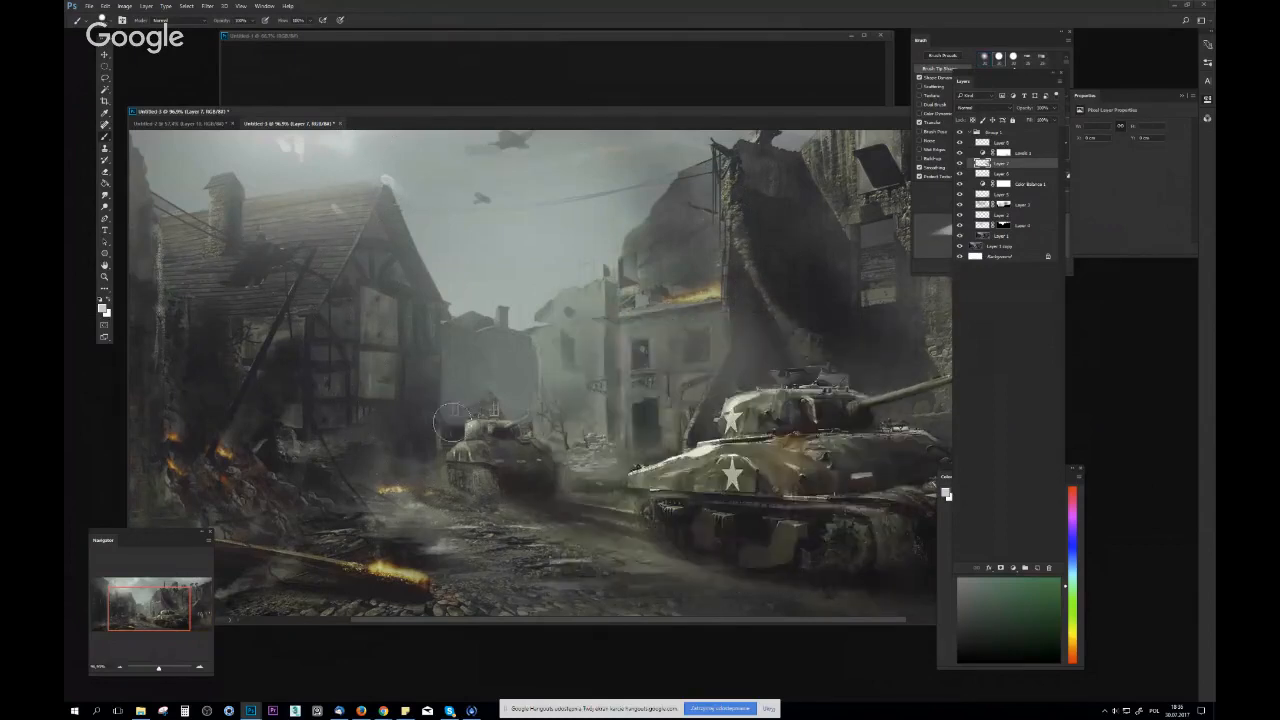
left_click(457, 431, "alt")
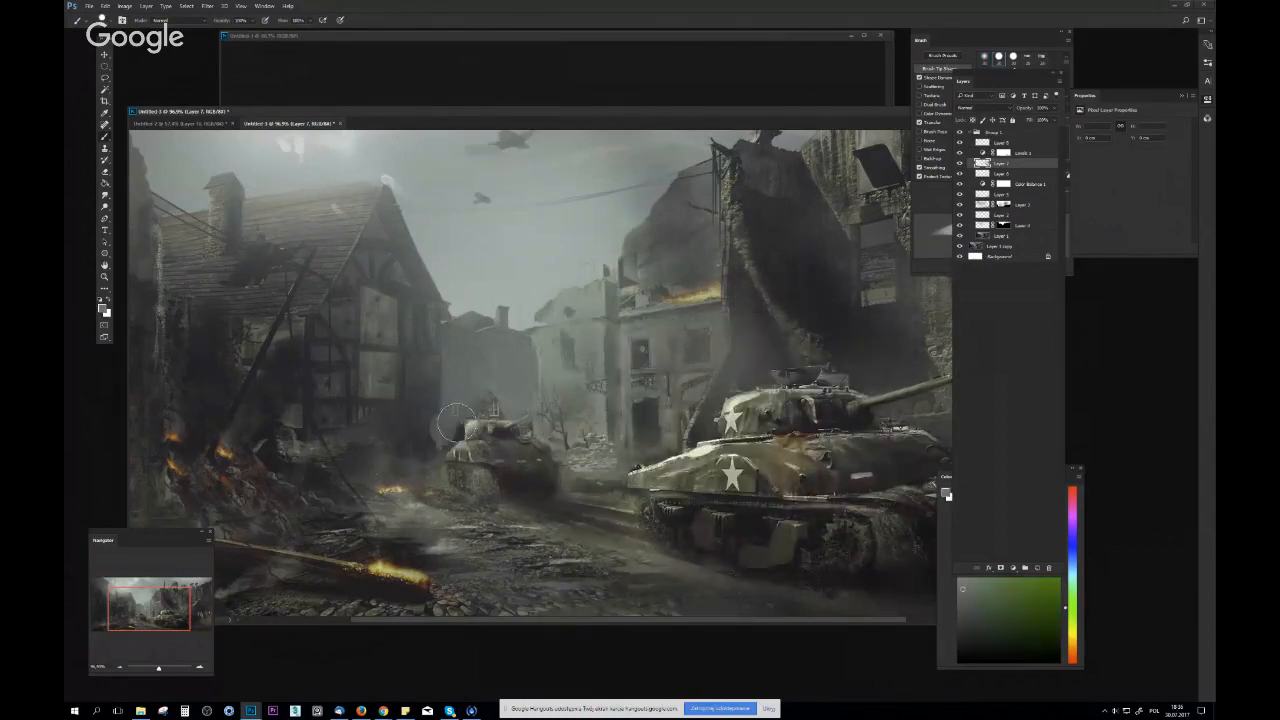
left_click(533, 465, "alt")
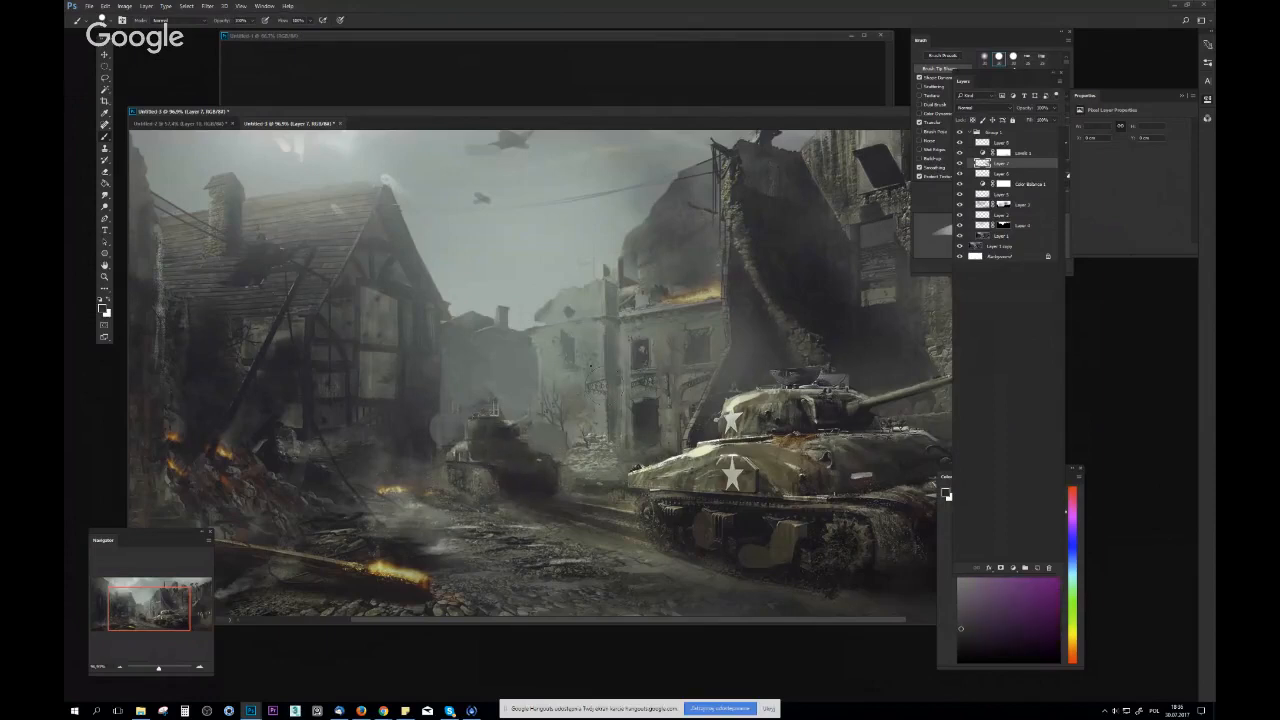
Paint a dark gun barrel on the small tank and darken the large tank's barrel with a small brush
right_click(636, 389)
key("Return")
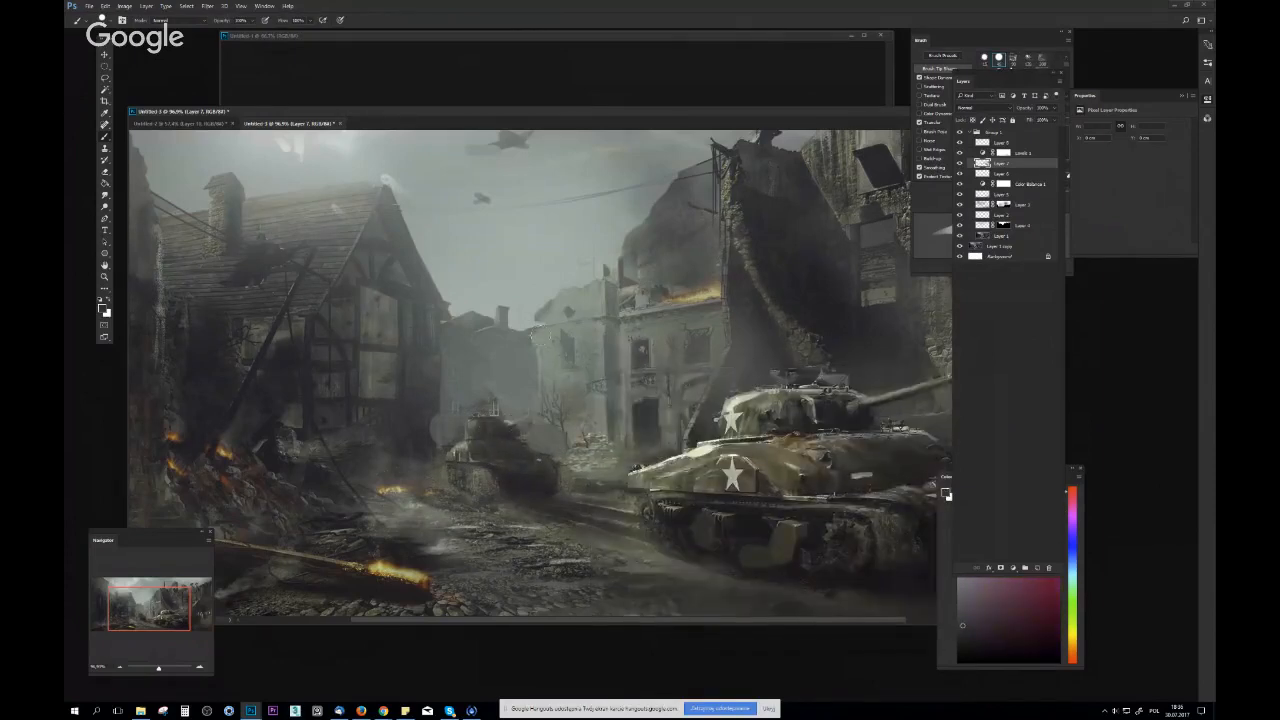
key("[")
key("[")
scroll(730, 460, "down", 10)
scroll(697, 460, "up", 9)
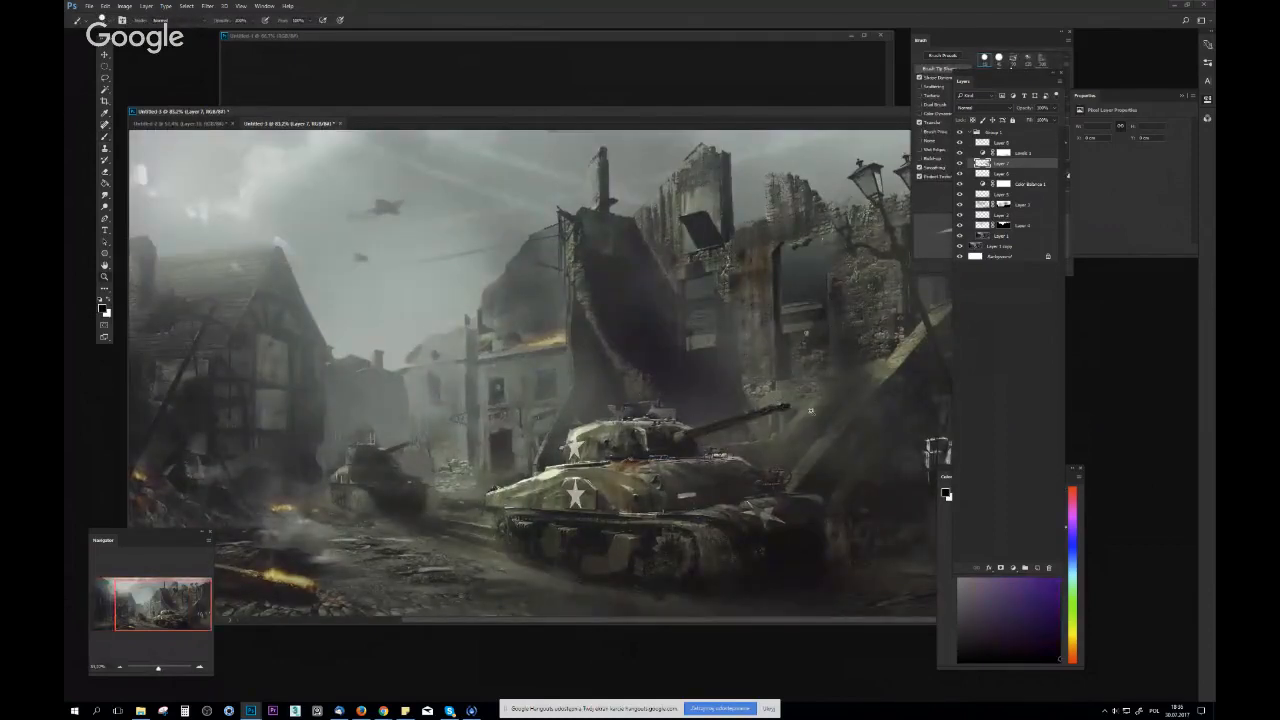
Paint a soft grey smoke patch on a new layer in the sky beside the tall ruin, using a textured cloud brush
key("z")
scroll(811, 410, "down", 4)
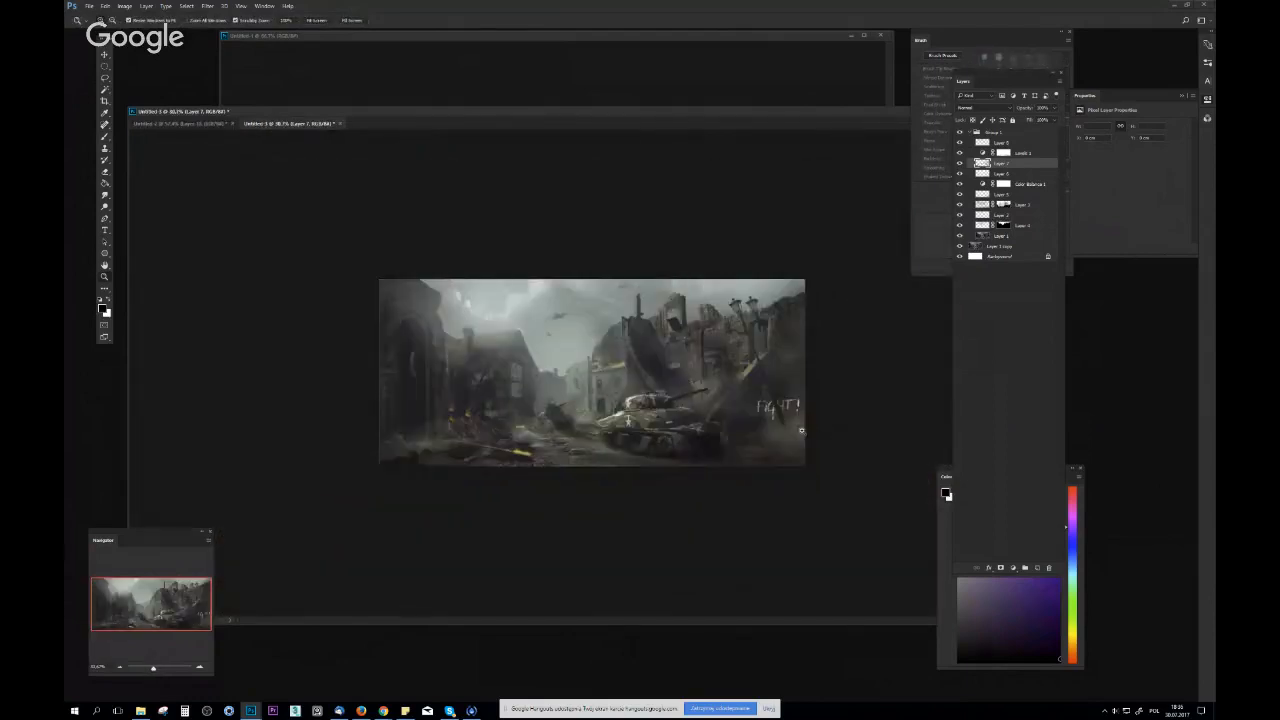
scroll(770, 422, "up", 2)
scroll(496, 362, "up", 2)
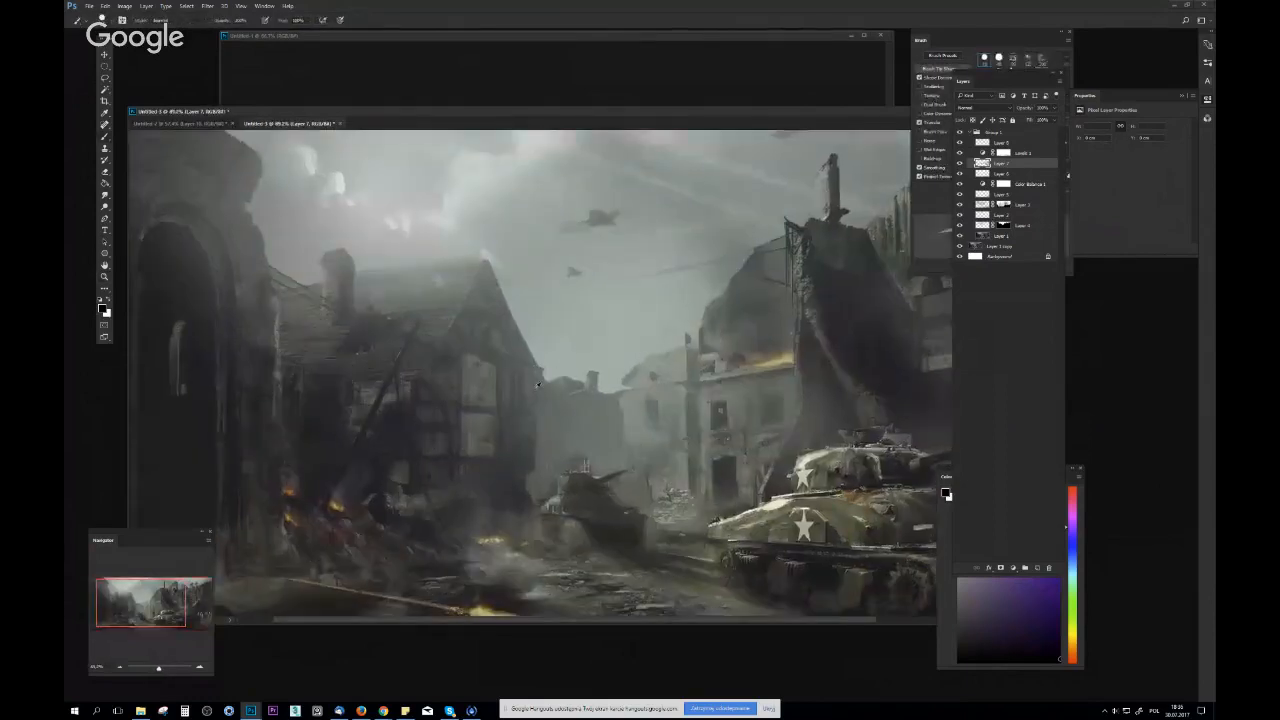
key("b")
right_click(594, 365)
double_click(677, 423)
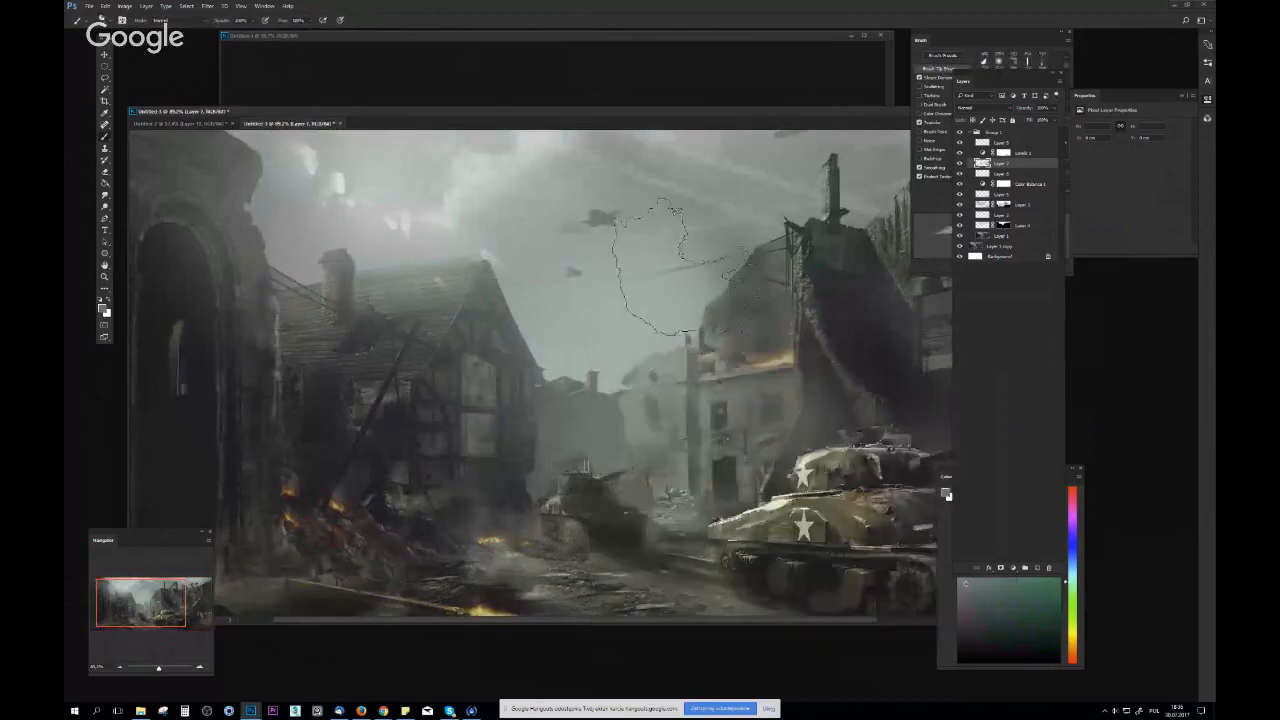
key("ctrl+z")
left_click(1038, 568)
left_click_drag(566, 204, 569, 211)
mouse_move(665, 215)
left_mouse_down()
mouse_move(714, 256)
mouse_move(704, 262)
mouse_move(699, 236)
mouse_move(712, 266)
left_mouse_up()
left_click(671, 228, "alt")
mouse_move(655, 225)
left_mouse_down()
mouse_move(660, 255)
mouse_move(722, 308)
mouse_move(693, 303)
mouse_move(720, 289)
left_mouse_up()
Transform the painted smoke patch and shift it within the sky
key("e")
scroll(731, 341, "down", 10)
scroll(725, 345, "up", 5)
key("v")
key("ctrl+t")
left_click_drag(556, 225, 486, 143)
key("Return")
Duplicate the smoke layer and reposition the smoke around the ruined buildings beside the large tank
mouse_move(643, 255)
left_mouse_down()
mouse_move(850, 254)
mouse_move(854, 291)
mouse_move(871, 288)
mouse_move(832, 273)
left_mouse_up()
key("v")
key("b")
mouse_move(858, 325)
left_mouse_down()
mouse_move(837, 320)
mouse_move(848, 319)
left_mouse_up()
key("v")
left_click_drag(714, 301, 682, 258)
left_click_drag(692, 332, 552, 336)
Select Layer 9, transform its smoke and move it toward the houses beside the archway
left_click(988, 175)
key("ctrl+t")
left_click_drag(565, 237, 603, 293)
key("Return")
left_click_drag(454, 305, 471, 297)
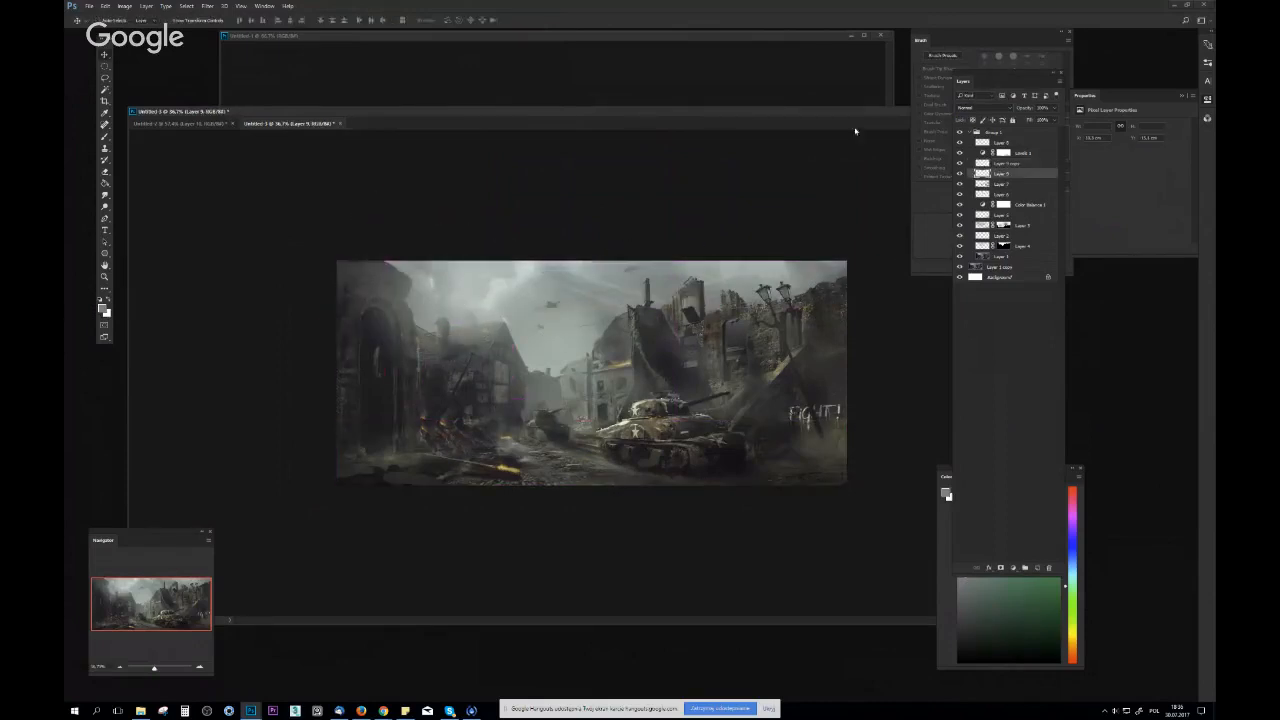
Try the Multiply blending mode on Layer 9 and transform its smoke above the half-timbered house
left_click(982, 108)
left_click(961, 142)
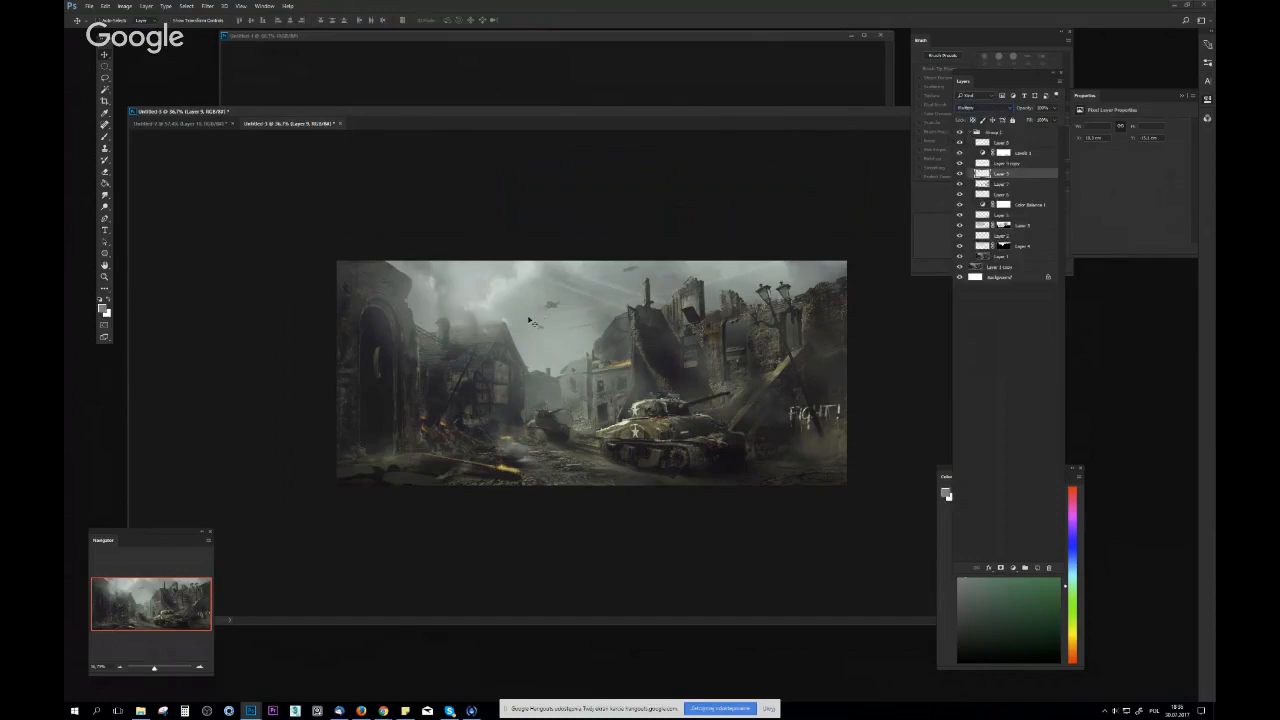
key("b")
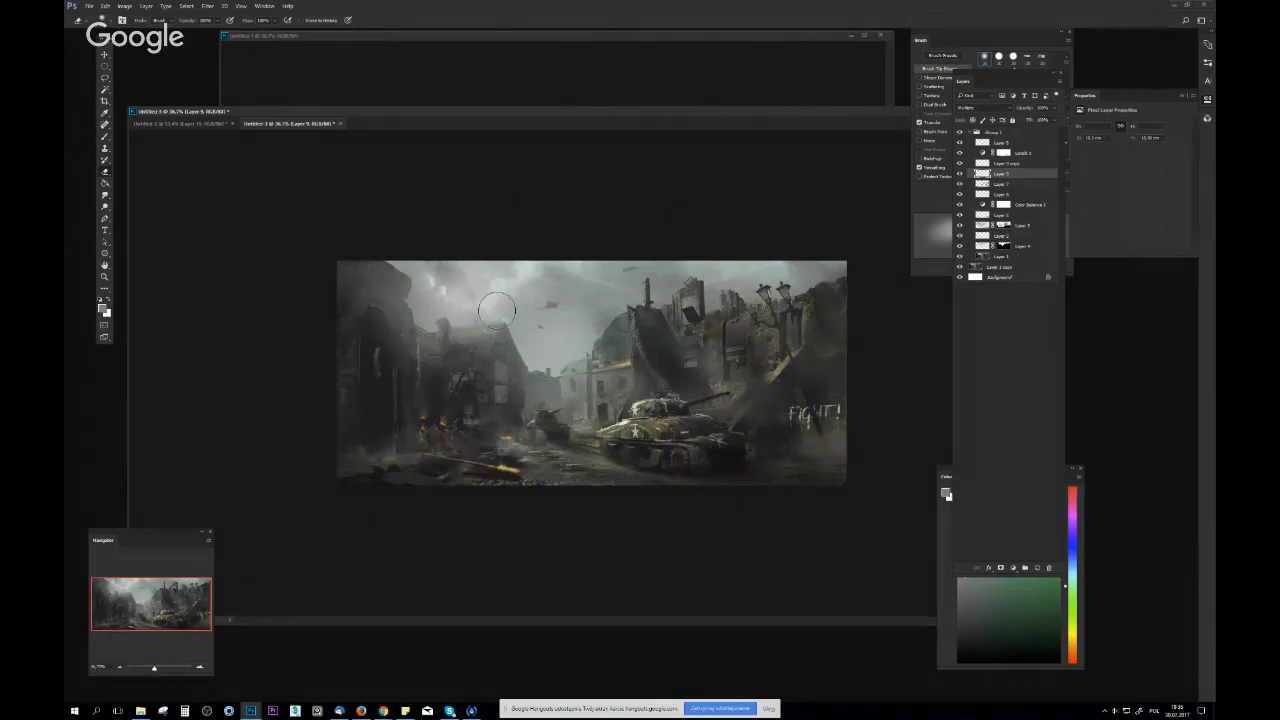
key("ctrl+t")
mouse_move(483, 329)
left_mouse_down()
mouse_move(502, 330)
mouse_move(445, 319)
mouse_move(508, 319)
mouse_move(484, 321)
left_mouse_up()
key("Return")
key("v")
Flip the composition horizontally, adjust the position of Layer 9's smoke and set its blending mode to Normal
key("ctrl+shift+h")
left_click_drag(722, 328, 740, 329)
mouse_move(740, 329)
left_mouse_down()
mouse_move(729, 316)
mouse_move(752, 318)
left_mouse_up()
left_click(968, 109)
left_click(967, 116)
Duplicate Layer 9 and transform the copied smoke over the wall by the street lamps and the FIGHT! lettering
left_click_drag(760, 264, 604, 390)
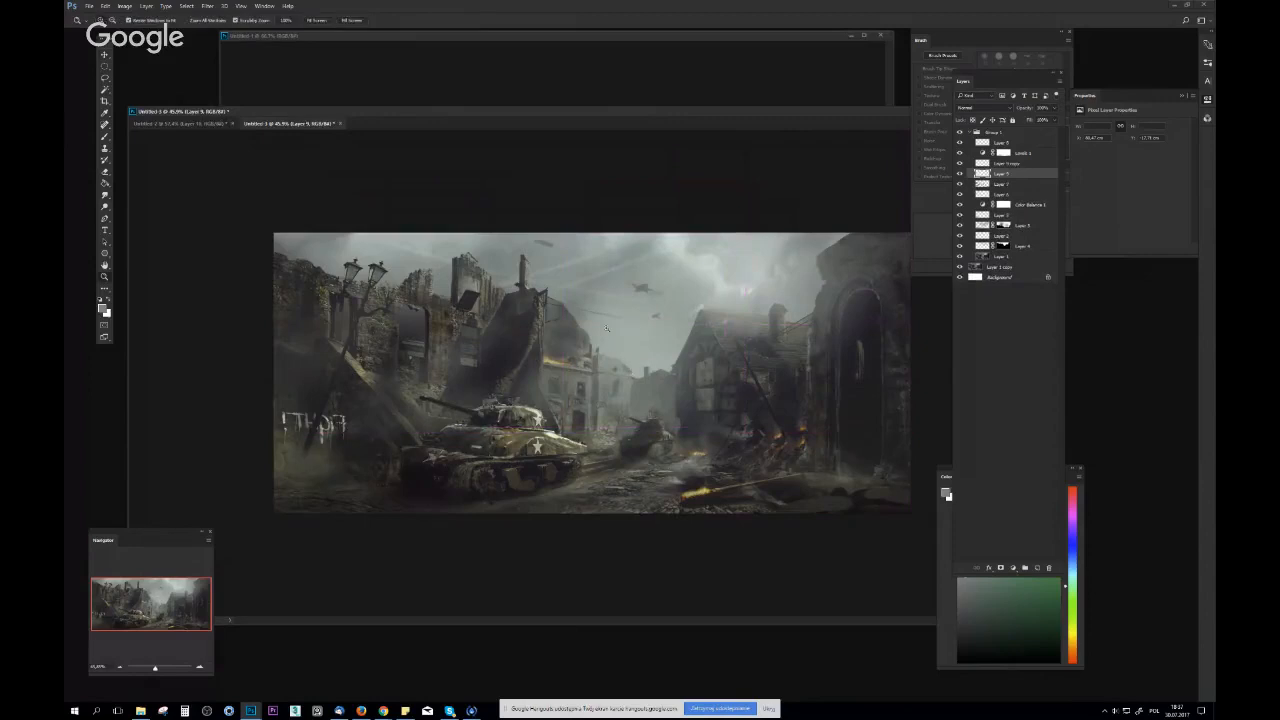
key("b")
left_click(500, 328, "alt")
key("v")
key("alt+v")
key("Escape")
mouse_move(764, 307)
left_mouse_down()
mouse_move(367, 437)
mouse_move(276, 439)
left_mouse_up()
key("ctrl+t")
left_click_drag(394, 267, 656, 174)
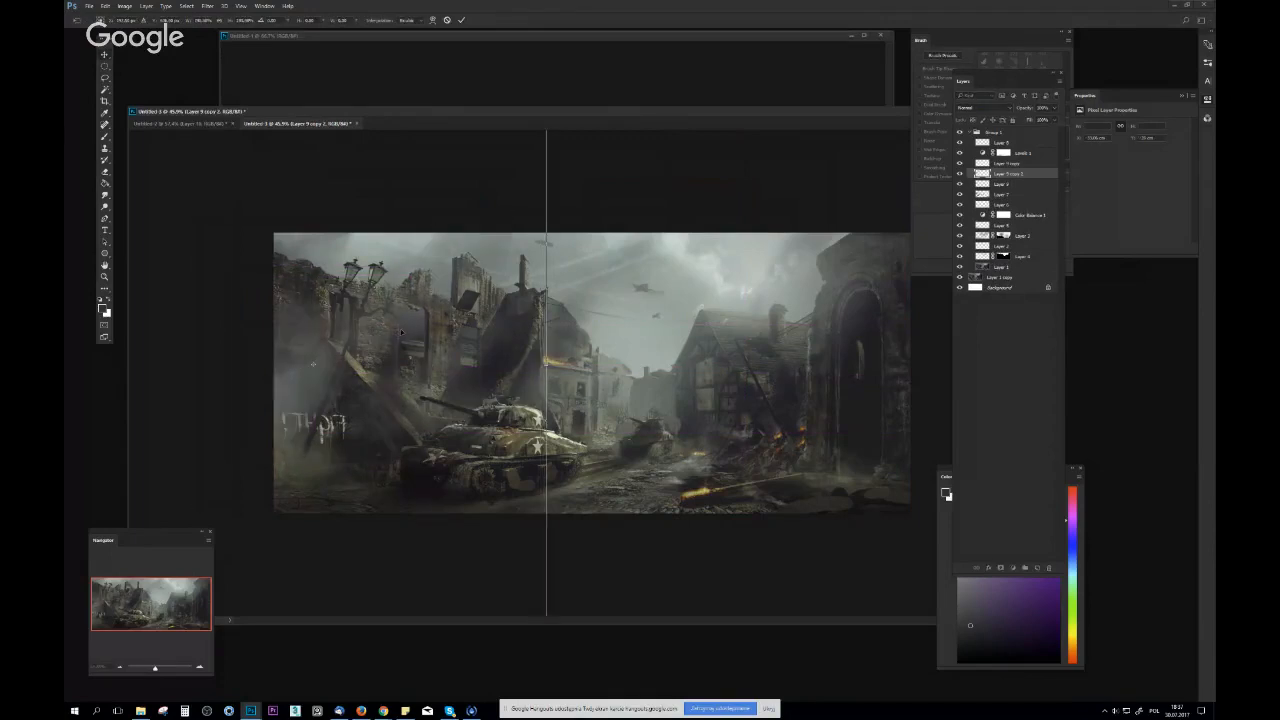
key("Return")
Flip the composition back to its original orientation and check the whole scene at a reduced size
key("b")
key("ctrl+minus")
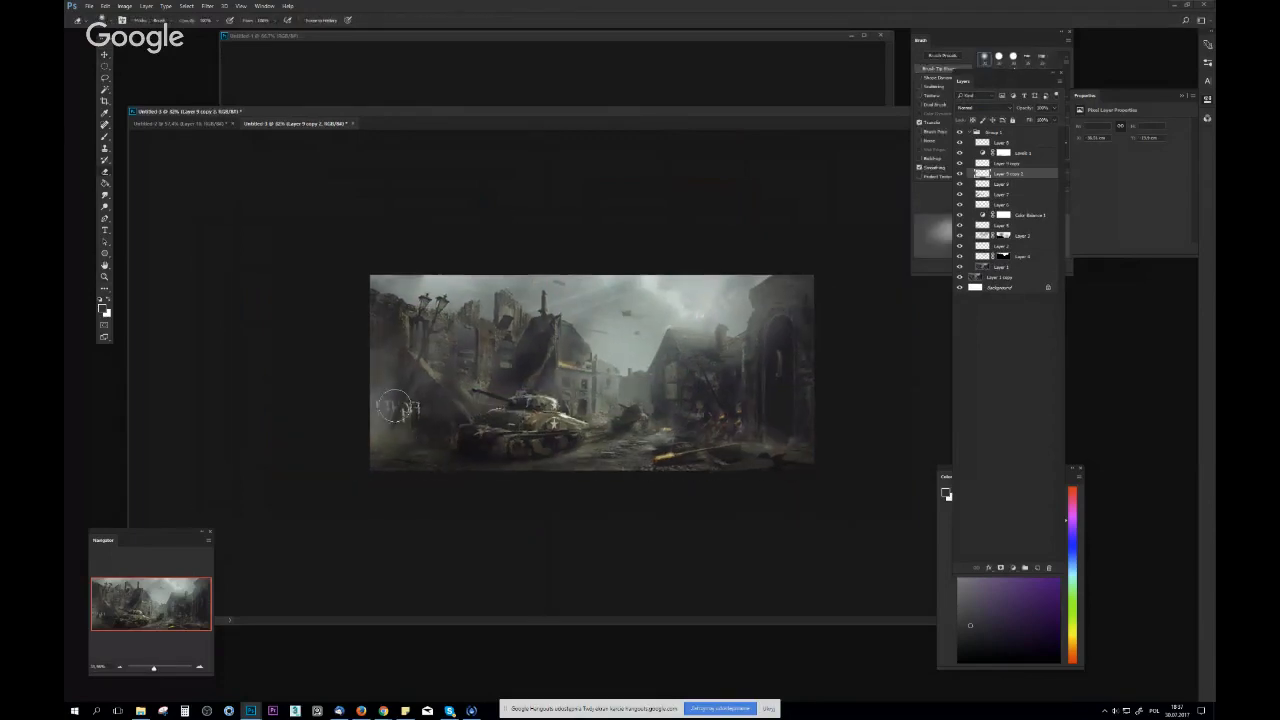
key("ctrl+Tab")
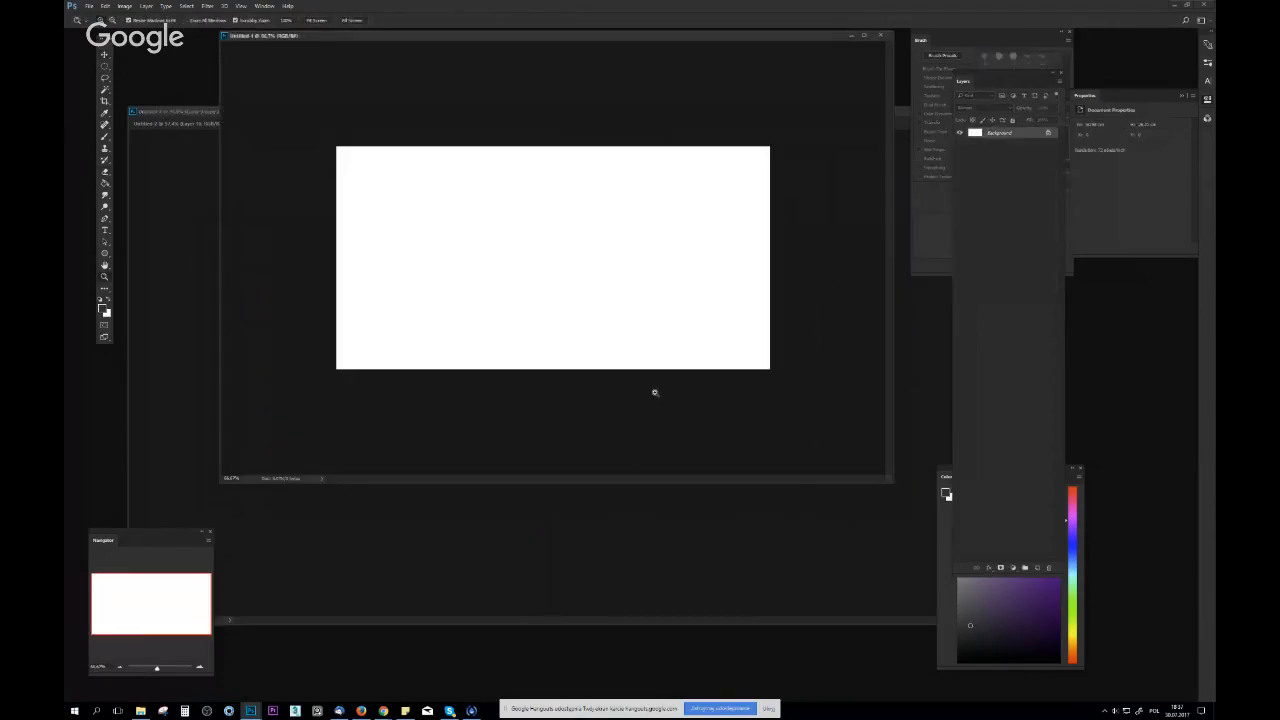
left_click(628, 490)
key("ctrl+plus")
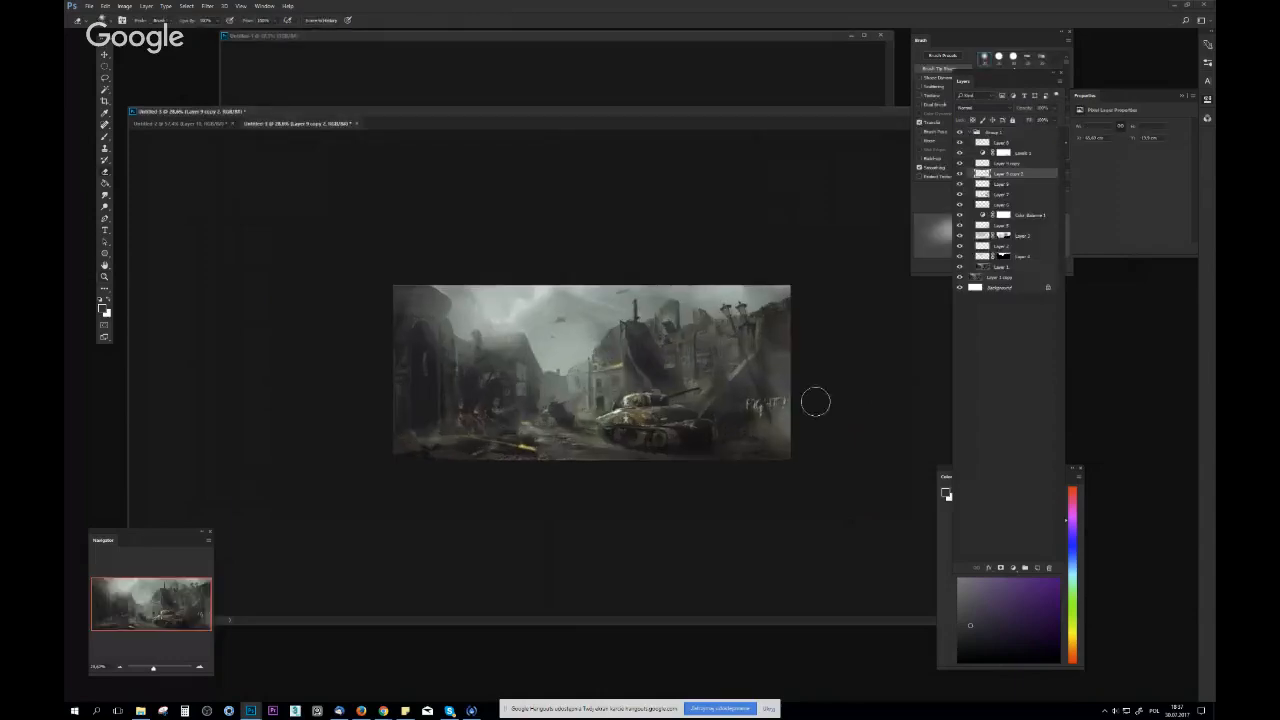
key("z")
key("ctrl+plus")
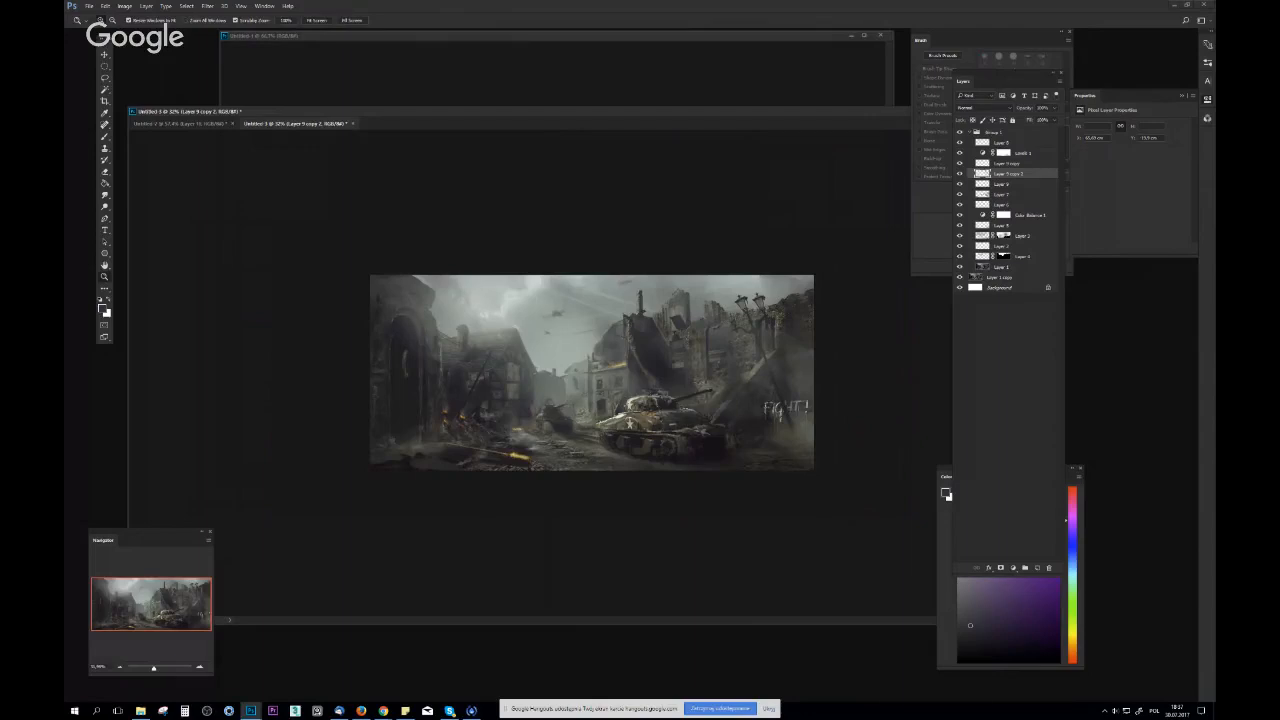
View the painting in full-screen mode on a black background and hide the screen-sharing notification
key("f")
key("f")
left_click_drag(261, 274, 146, 263)
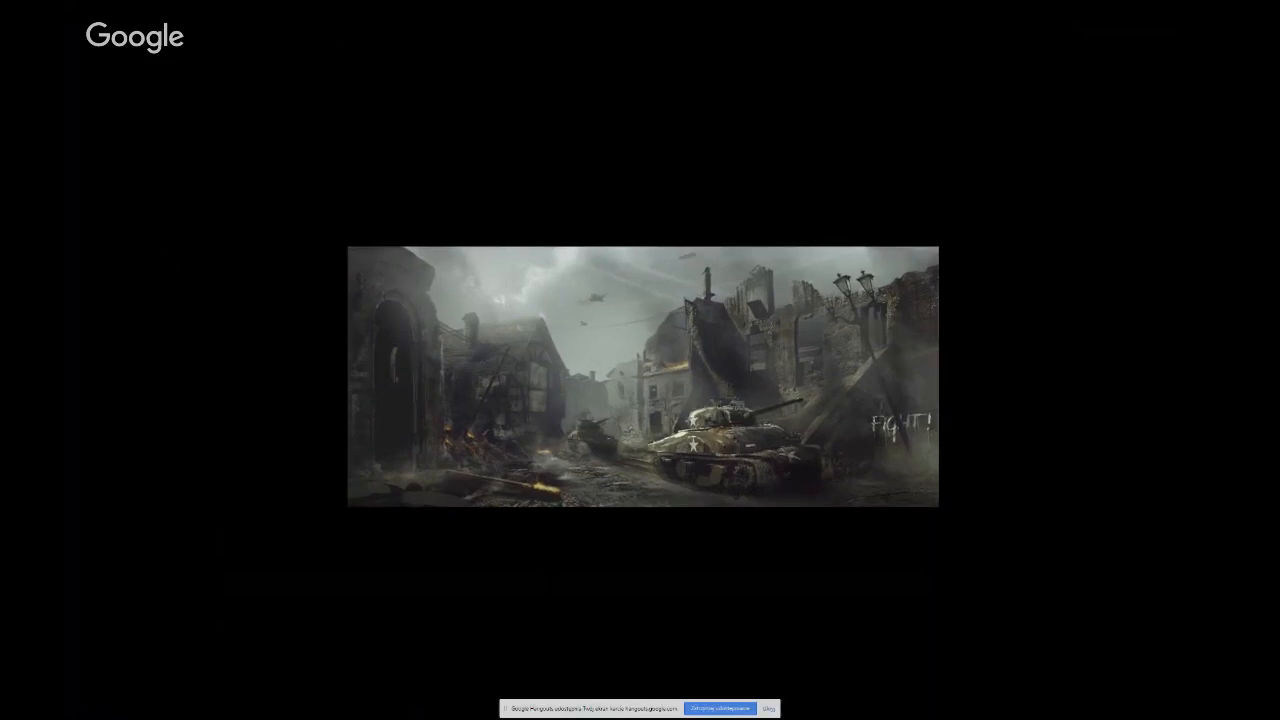
left_click(769, 709)
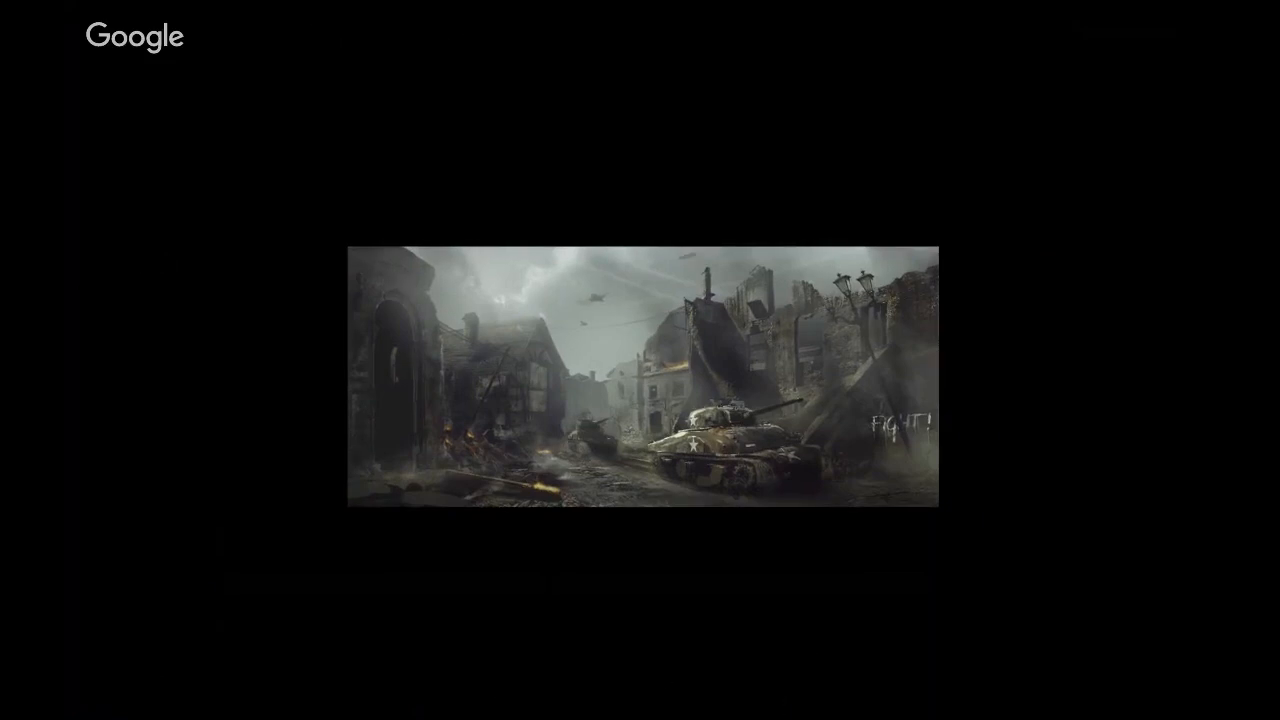
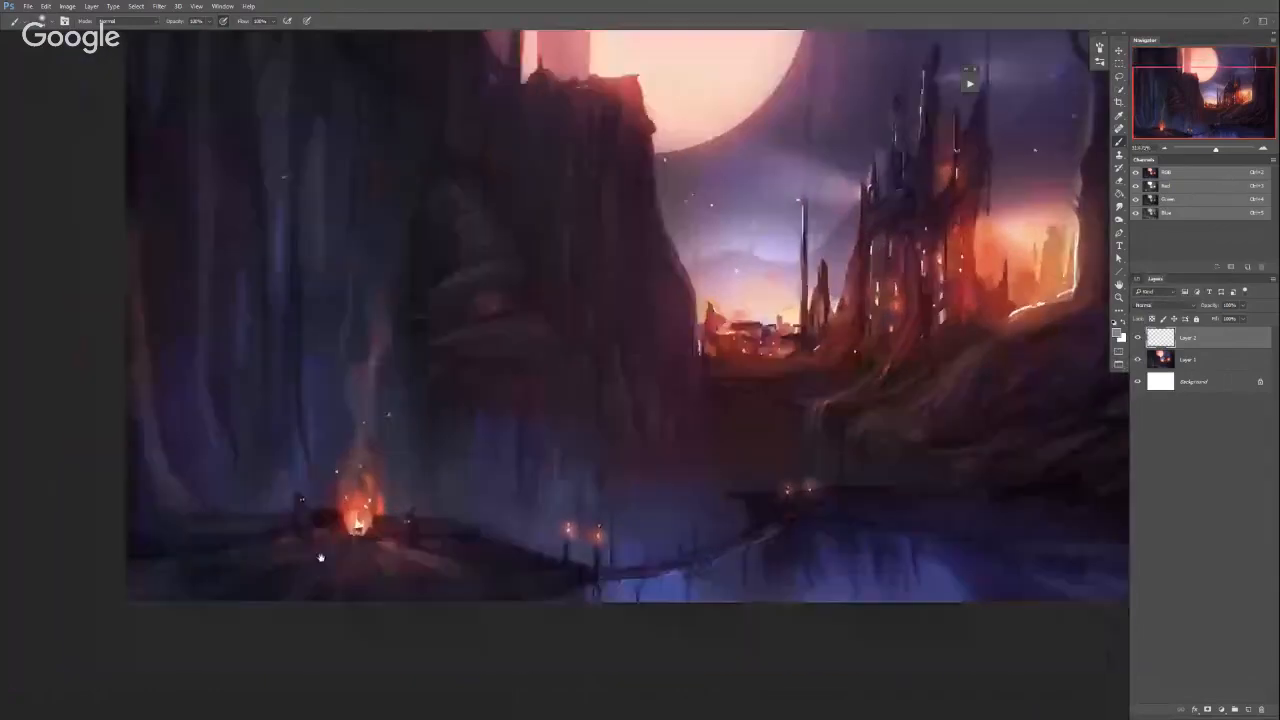
Examine the moonlit castle painting, from the campfire and bridge in the foreground to the glowing castle, and view it at reduced size
left_click_drag(388, 546, 375, 605)
left_click_drag(488, 590, 472, 590)
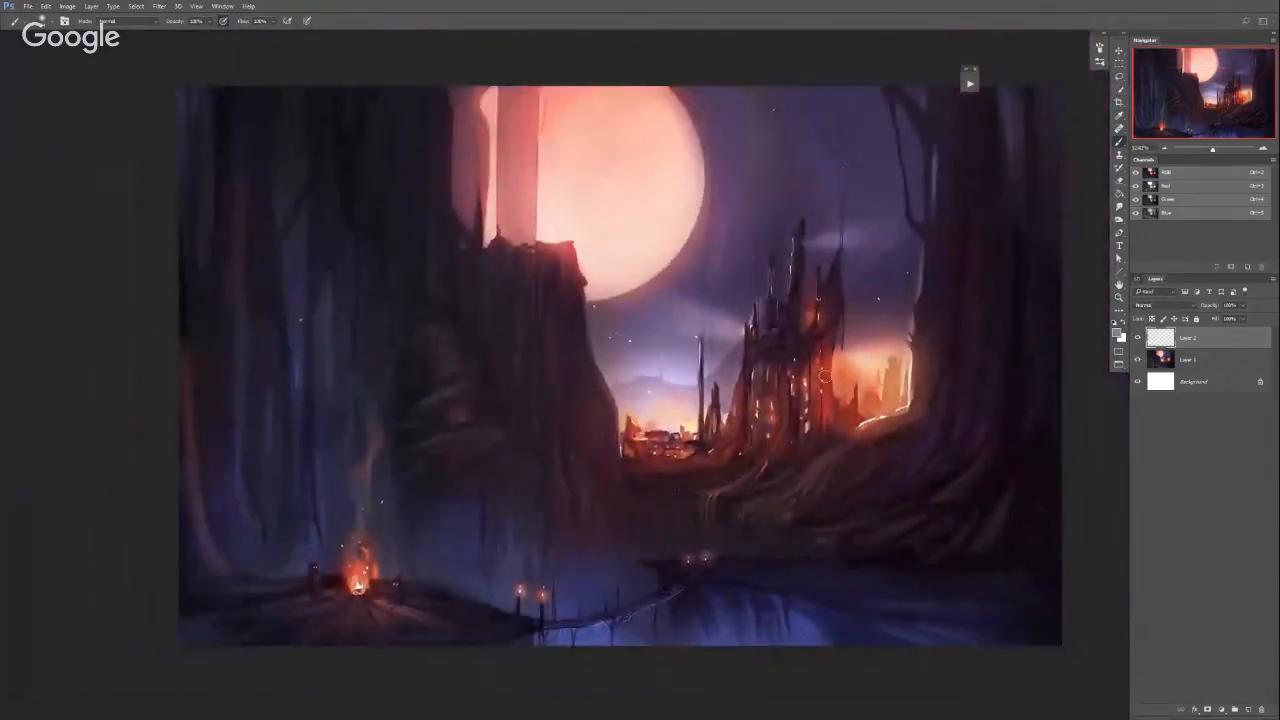
right_click(731, 432)
left_click(504, 506)
right_click(771, 404, "alt")
right_click(720, 480, "alt")
scroll(893, 416, "down", 1)
scroll(879, 416, "down", 1)
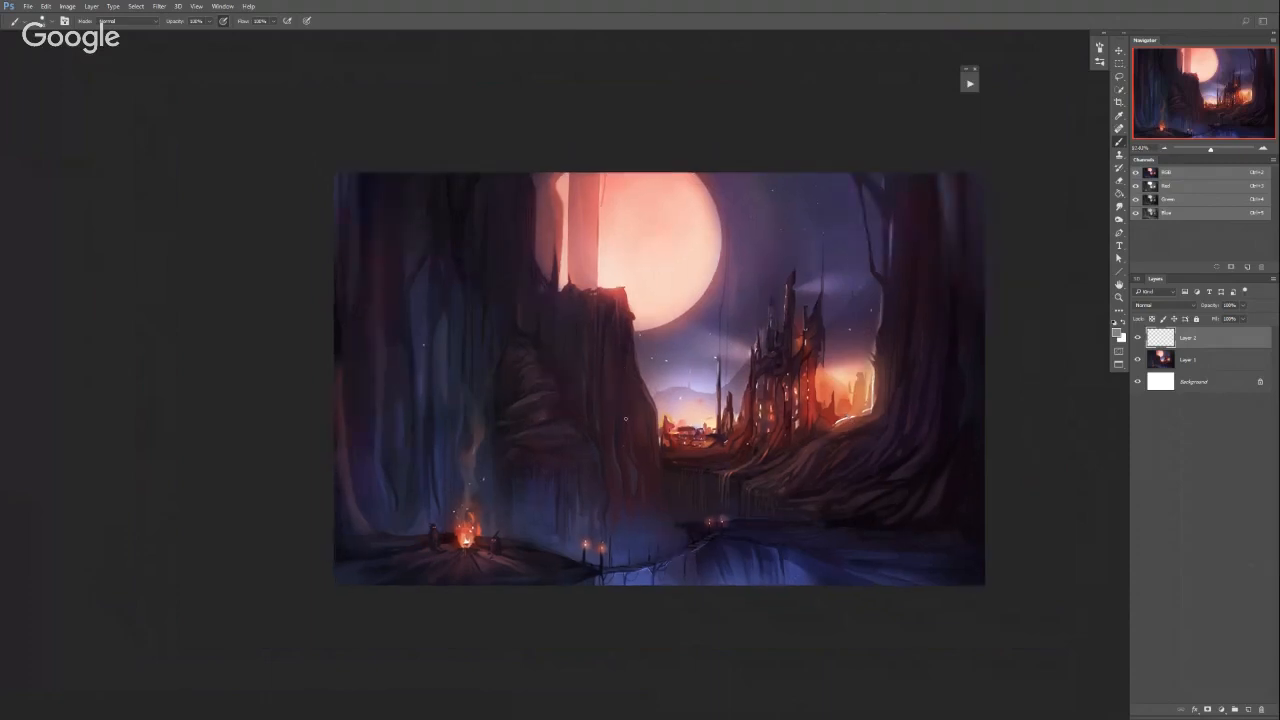
Add a new layer to the moonlit castle painting and choose a light red brush colour
left_click(1248, 707)
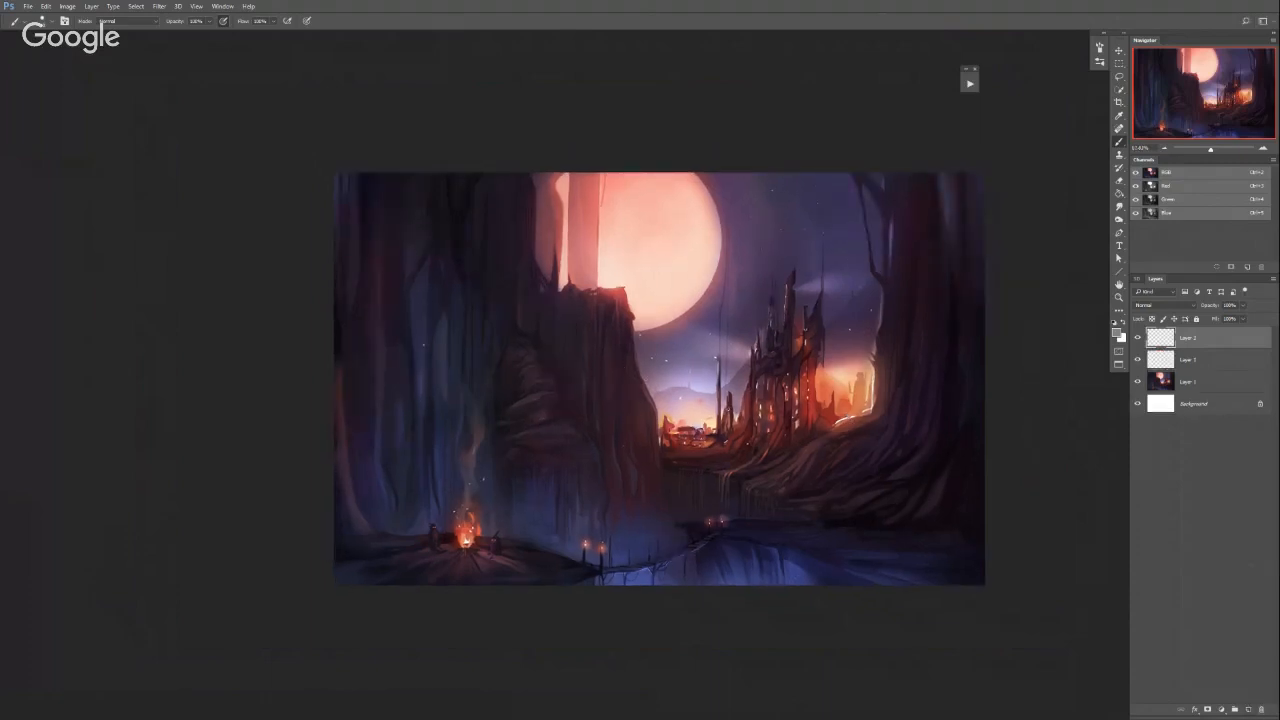
right_click(790, 362, "alt+shift")
mouse_move(782, 341)
left_mouse_down()
mouse_move(791, 246)
mouse_move(801, 315)
left_mouse_up()
left_click_drag(742, 324, 772, 256)
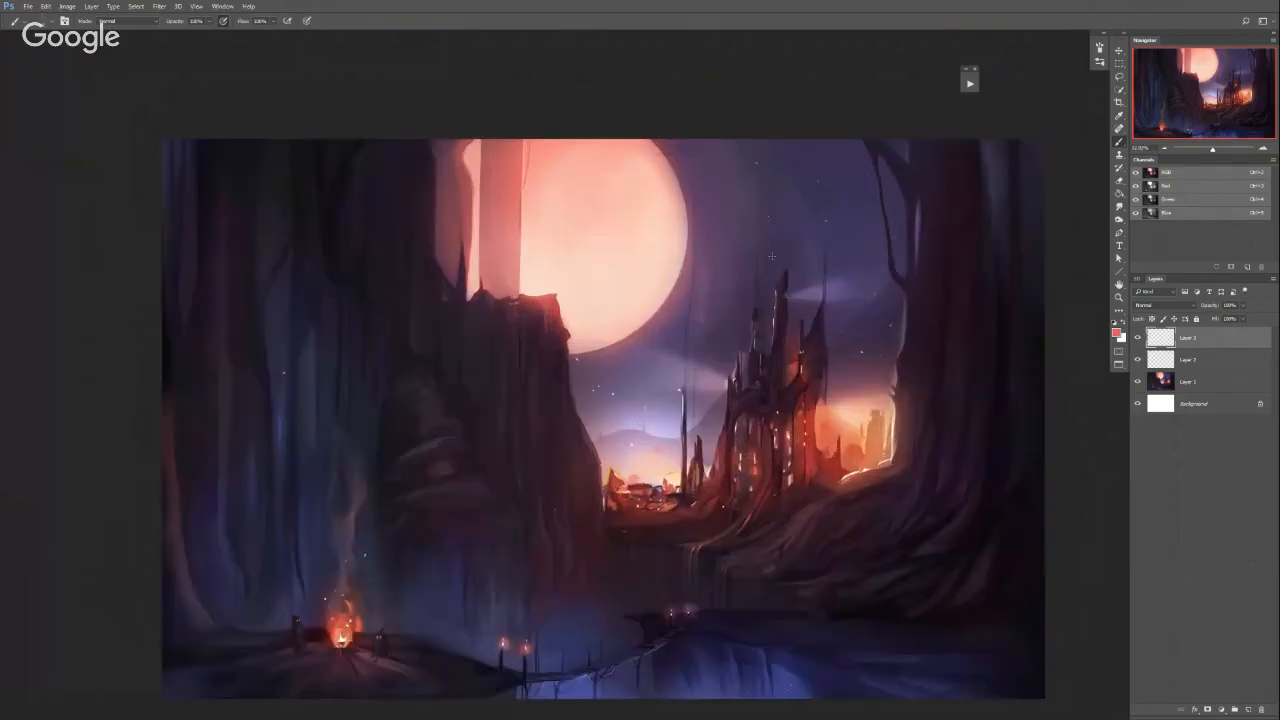
Try red marking strokes over the moon and the pale pillar beside it, and undo them
mouse_move(598, 337)
left_mouse_down()
mouse_move(728, 175)
mouse_move(690, 133)
mouse_move(617, 327)
mouse_move(652, 140)
left_mouse_up()
key("ctrl+z")
mouse_move(486, 140)
left_mouse_down()
mouse_move(458, 146)
mouse_move(476, 242)
mouse_move(550, 290)
mouse_move(549, 332)
left_mouse_up()
key("ctrl+z")
scroll(650, 352, "down", 2)
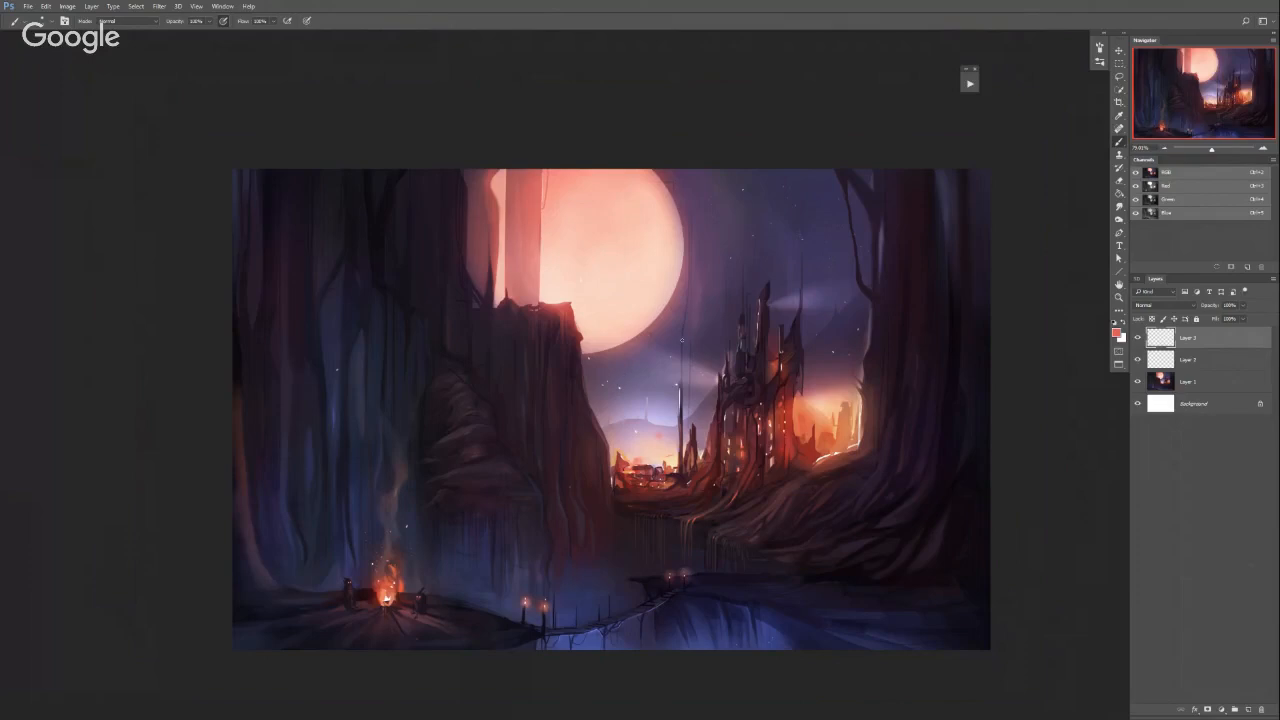
Enlarge the soft brush, pick a pale peach colour and add Layer 4 on top of the stack
left_click_drag(645, 356, 656, 356)
mouse_move(638, 414)
left_mouse_down()
mouse_move(657, 259)
mouse_move(668, 293)
left_mouse_up()
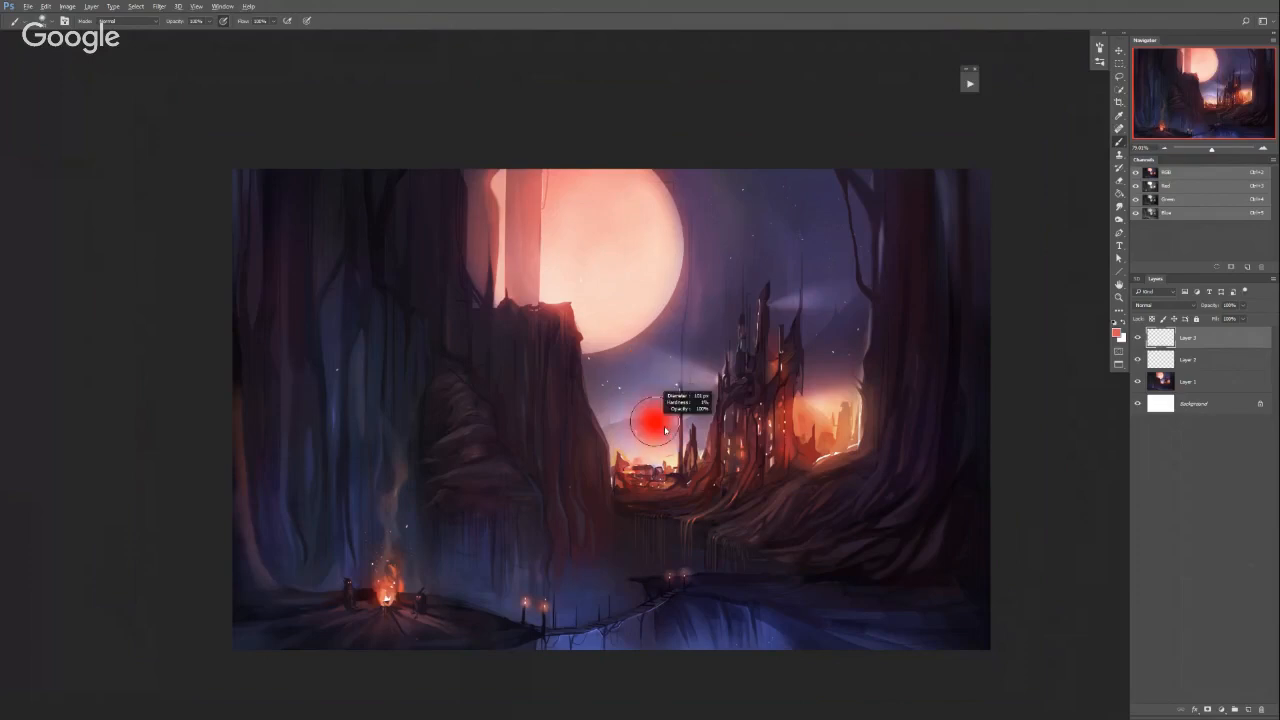
left_click(668, 293, "alt")
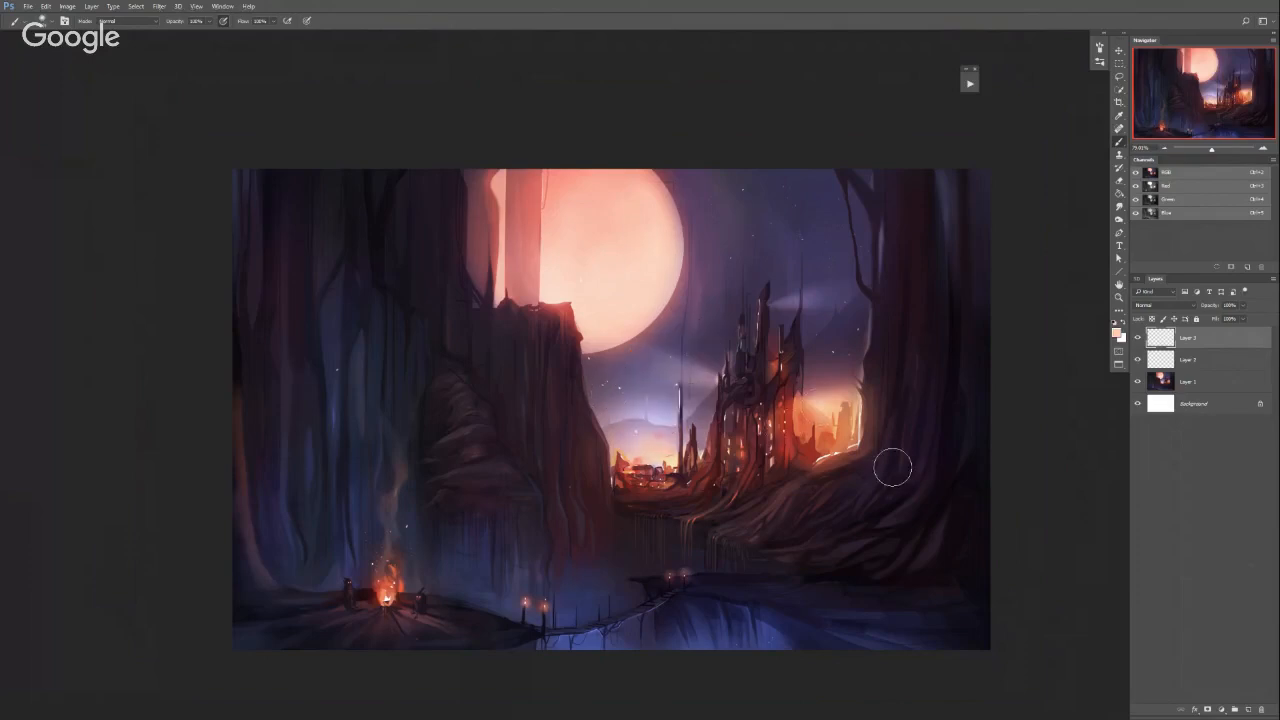
left_click(1247, 709)
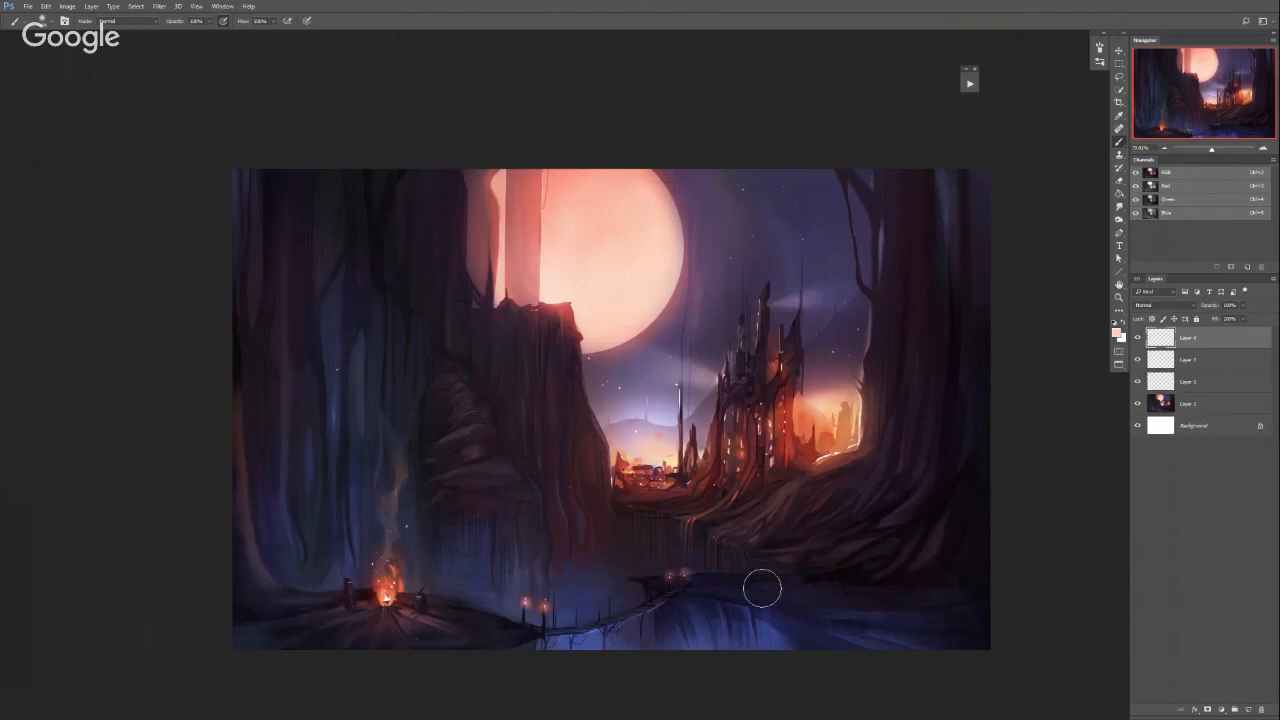
left_click_drag(631, 401, 608, 411)
Add another empty layer on top and set the brush colour to bright red
left_click(1248, 709)
right_click(700, 337, "alt+shift")
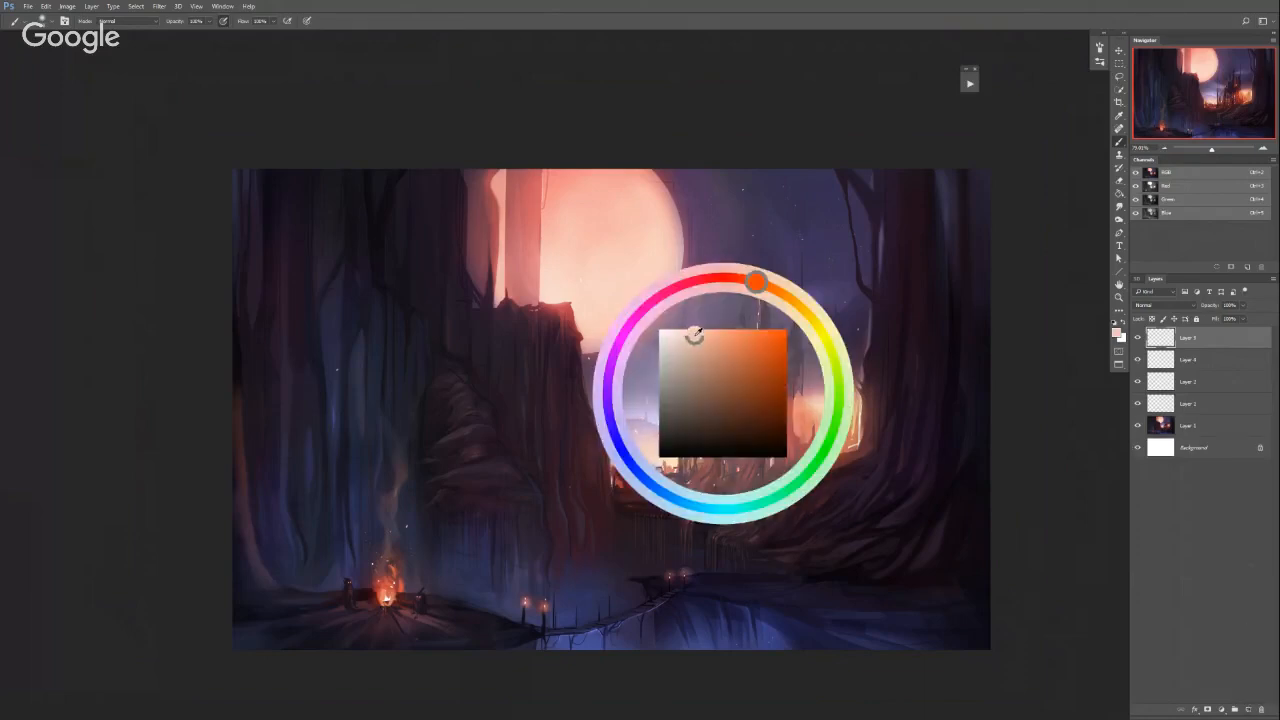
mouse_move(780, 431)
left_mouse_down()
mouse_move(732, 279)
mouse_move(764, 427)
mouse_move(782, 437)
mouse_move(772, 322)
left_mouse_up()
right_click(773, 405, "alt+shift")
Mark two horizontal red lines across the painting and circle the castle, and undo these marks
scroll(760, 424, "down", 1)
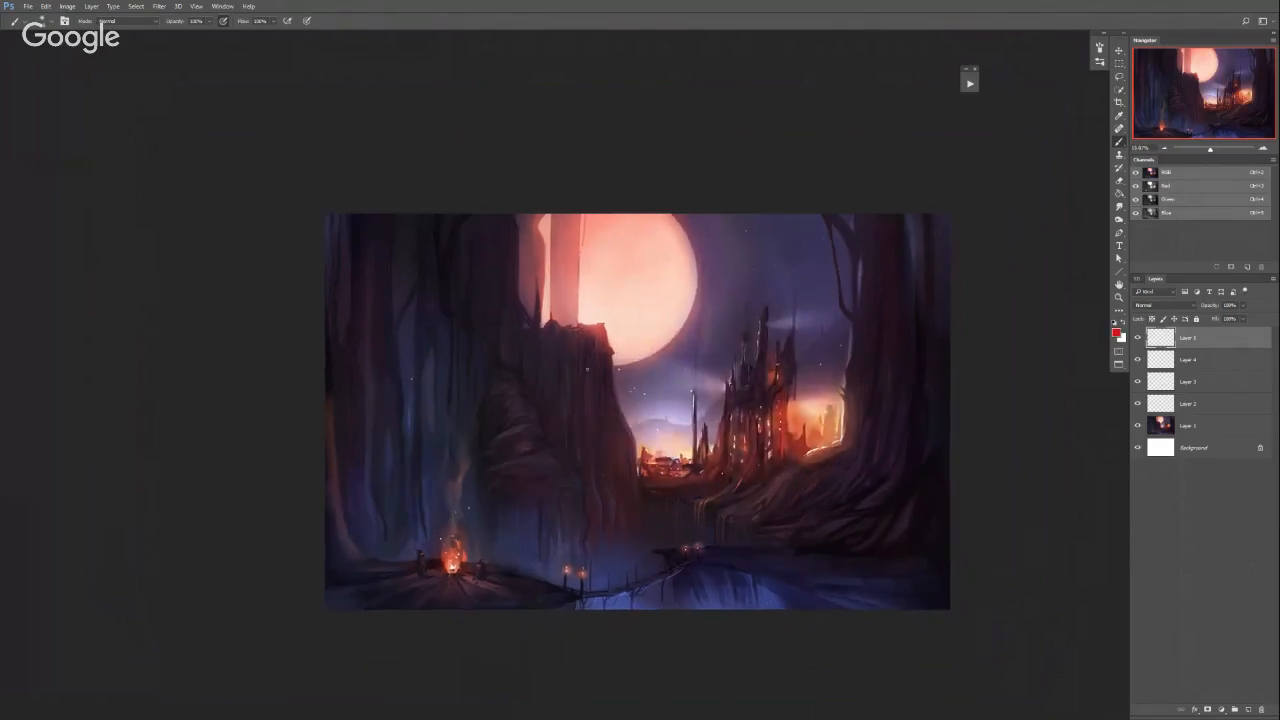
left_click_drag(337, 274, 950, 274)
left_click_drag(331, 528, 950, 528)
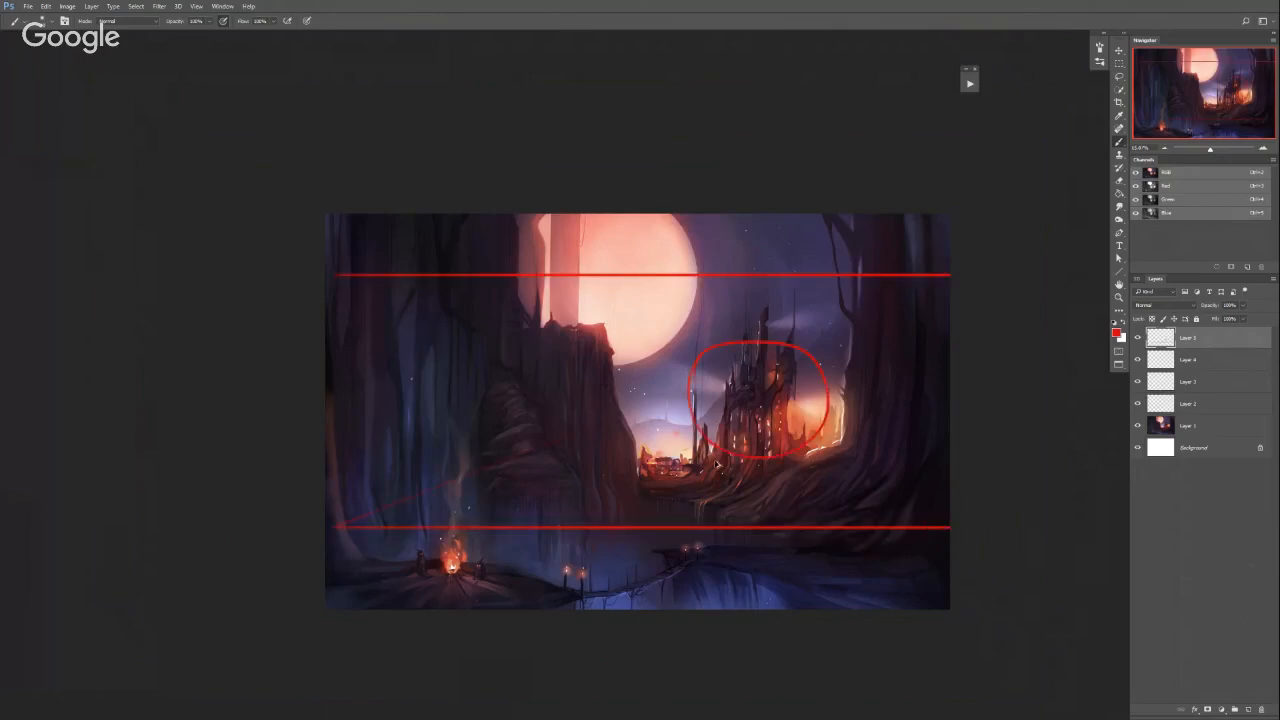
key("ctrl+z")
key("ctrl+alt+z")
Outline the campfire corner of the painting in red, and undo the markings
mouse_move(330, 504)
left_mouse_down()
mouse_move(332, 554)
mouse_move(550, 581)
left_mouse_up()
key("ctrl+z")
mouse_move(326, 494)
left_mouse_down()
mouse_move(582, 503)
mouse_move(580, 596)
mouse_move(295, 618)
left_mouse_up()
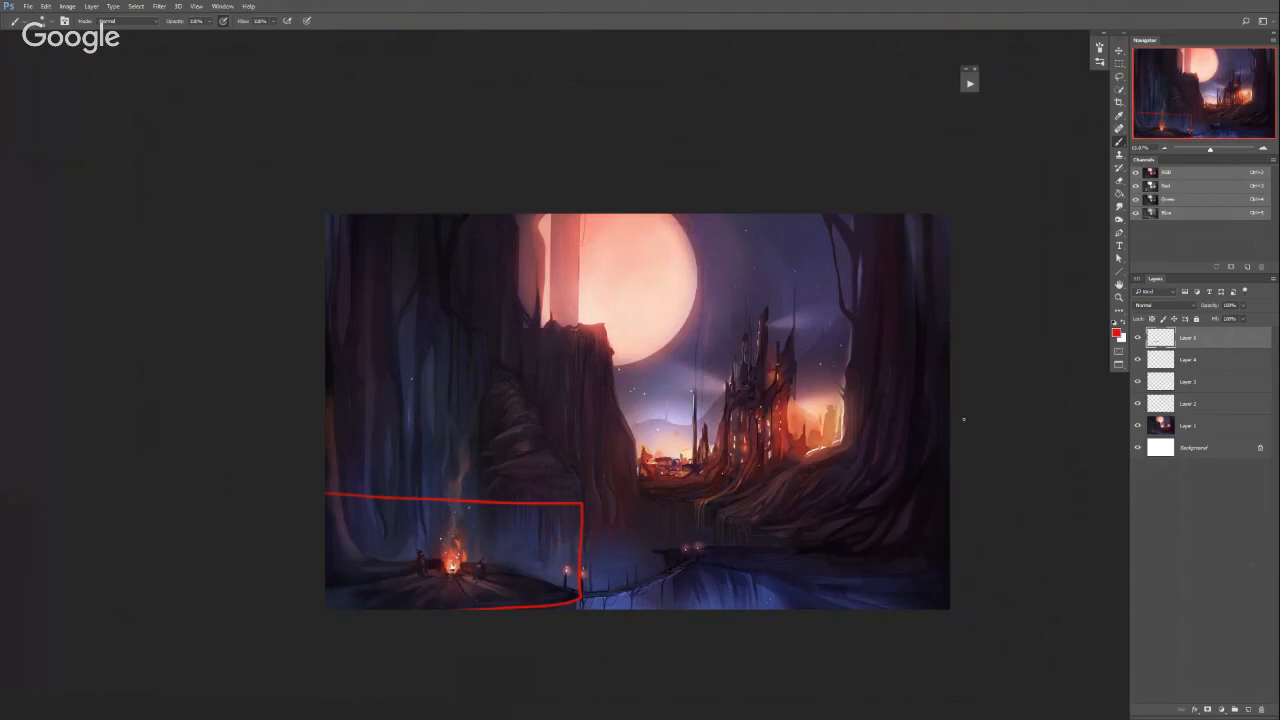
mouse_move(950, 460)
left_mouse_down()
mouse_move(705, 478)
mouse_move(370, 349)
mouse_move(696, 292)
left_mouse_up()
key("ctrl+z")
key("ctrl+alt+z")
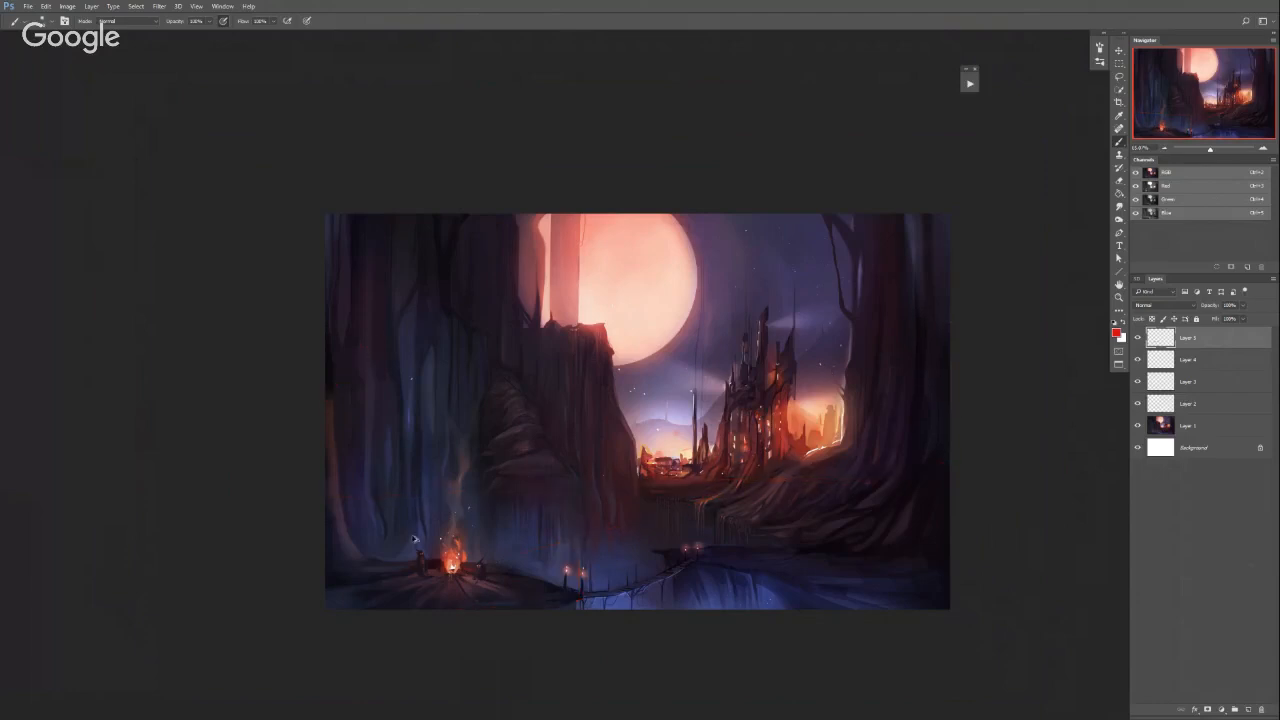
Cross out the two seated figures and paint over the campfire in red, and undo all of these strokes
scroll(422, 560, "up", 1)
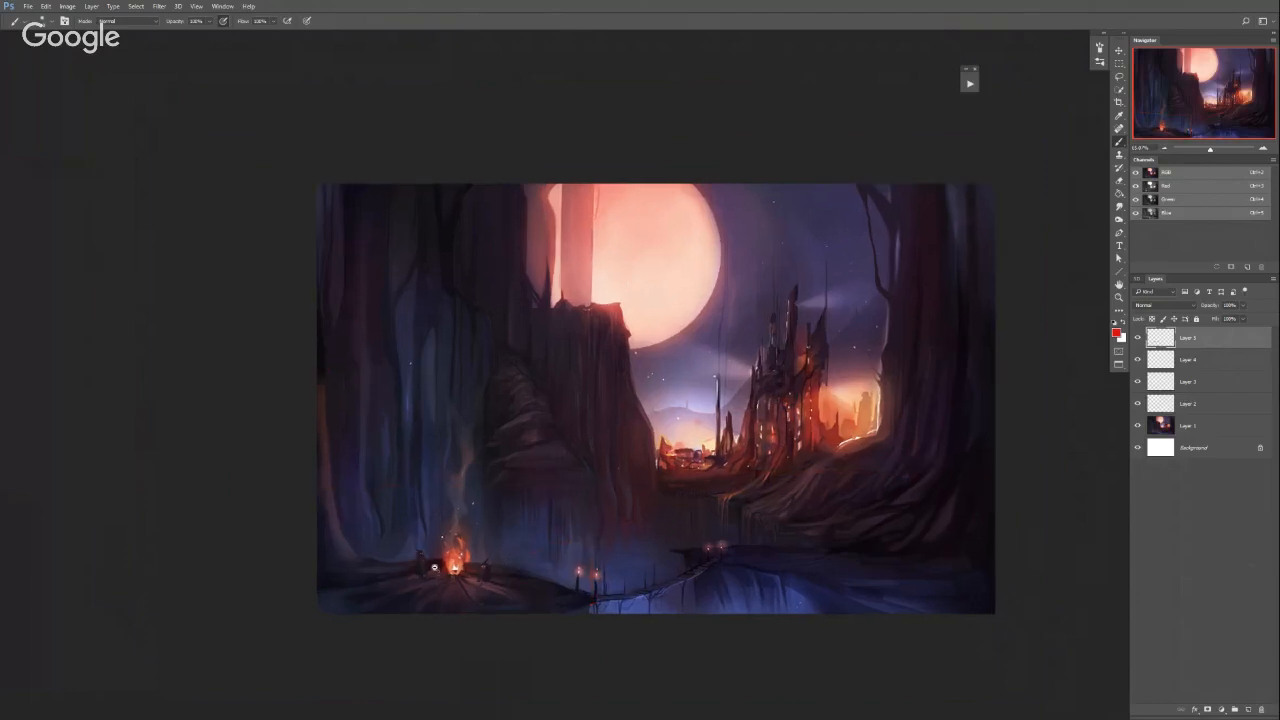
left_click_drag(434, 567, 438, 567)
mouse_move(409, 557)
left_mouse_down()
mouse_move(433, 577)
mouse_move(410, 577)
left_mouse_up()
mouse_move(481, 563)
left_mouse_down()
mouse_move(507, 578)
mouse_move(481, 580)
mouse_move(467, 558)
mouse_move(520, 580)
left_mouse_up()
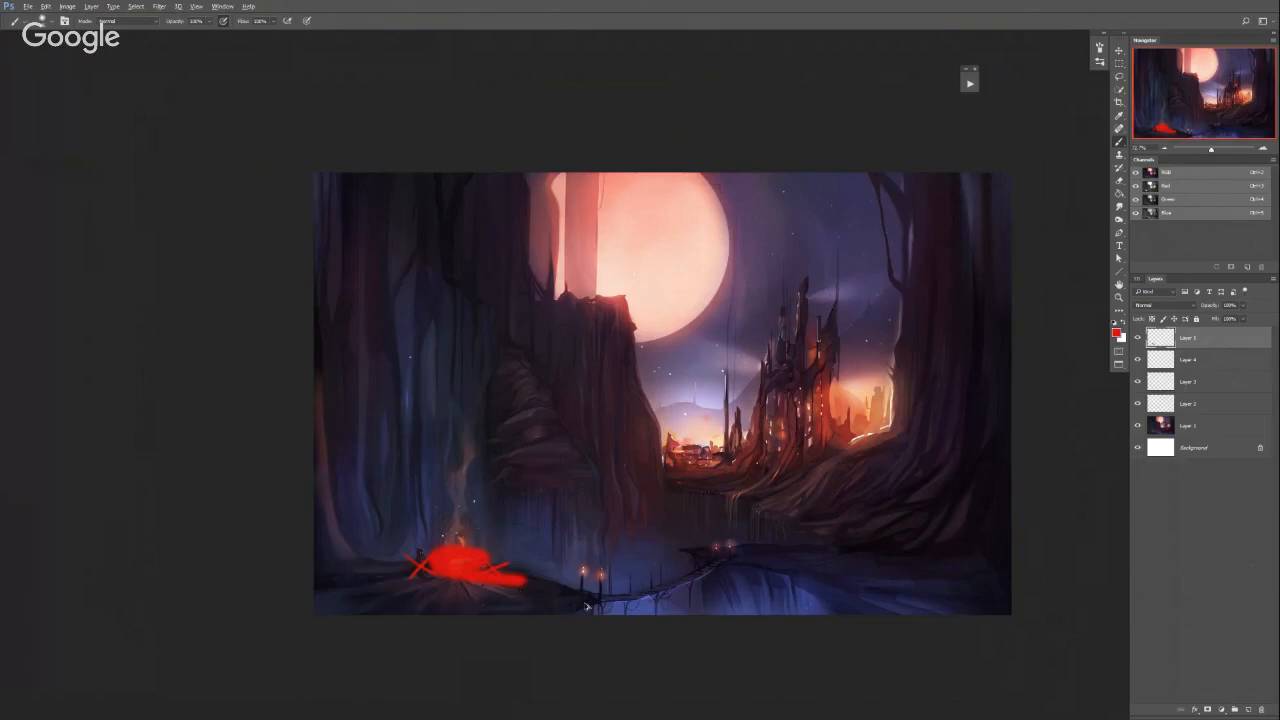
key("ctrl+z")
key("ctrl+alt+z")
key("ctrl+alt+z")
key("ctrl+alt+z")
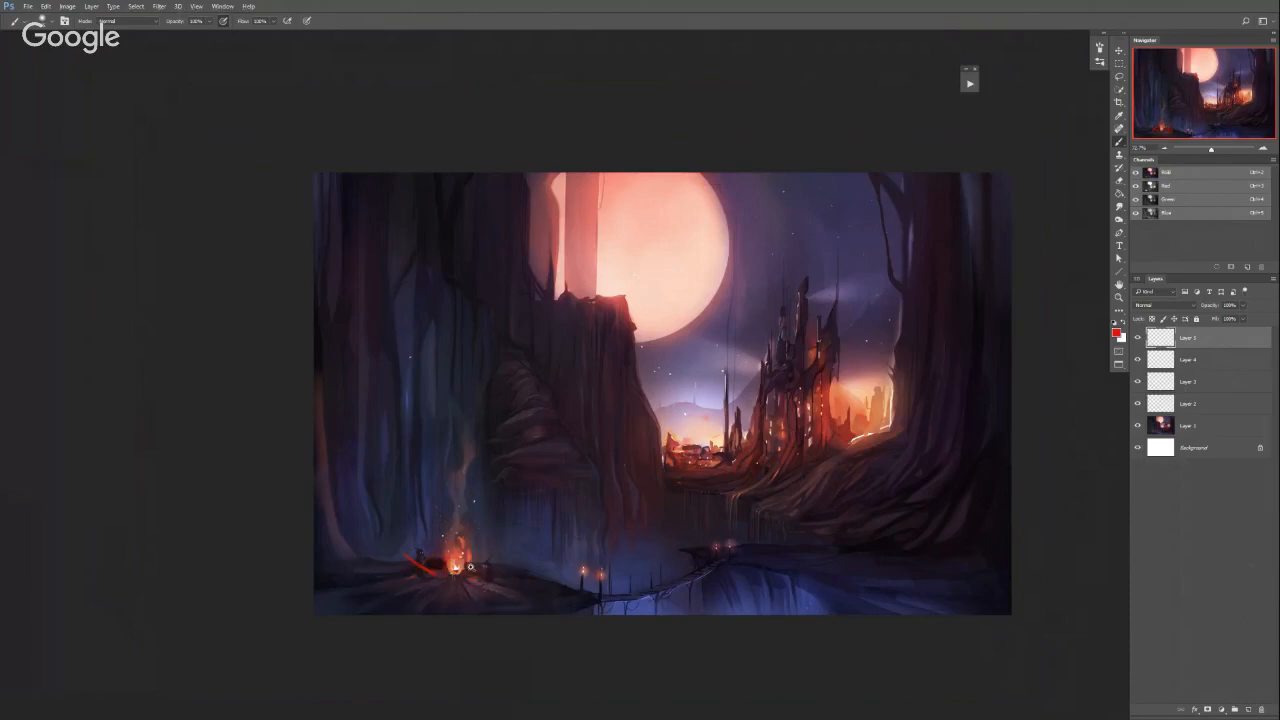
scroll(483, 575, "up", 1)
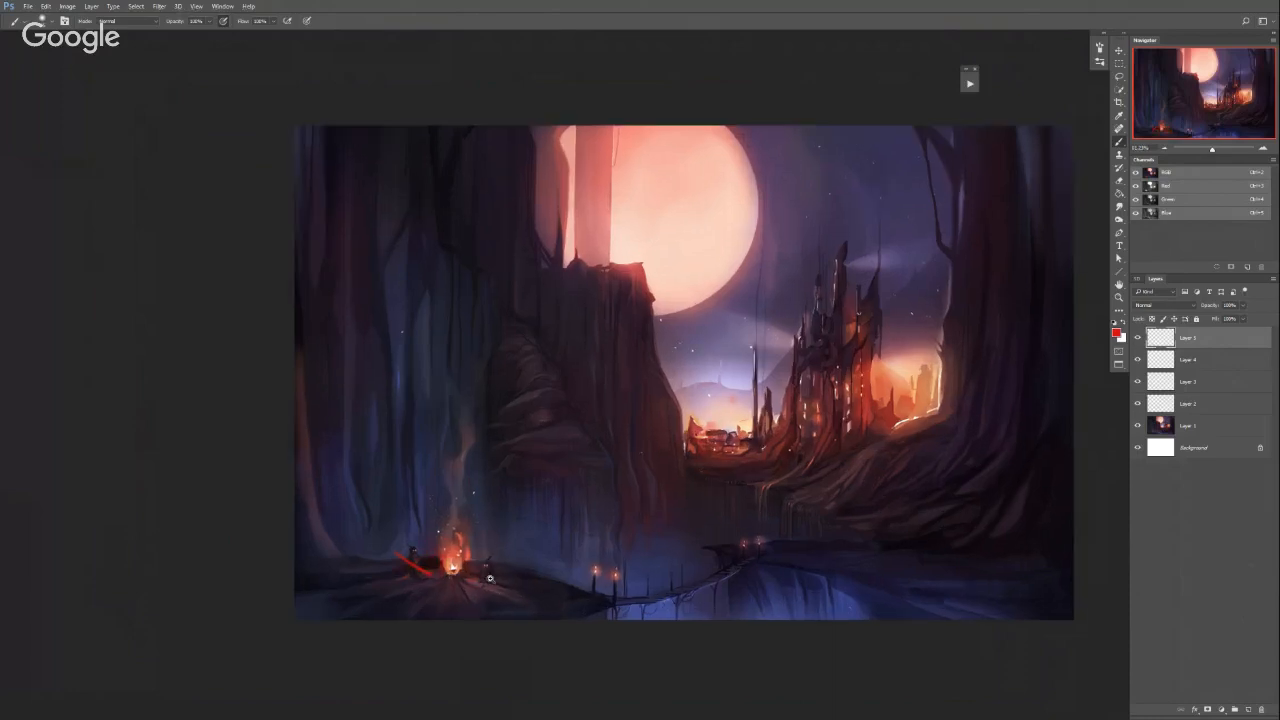
key("ctrl+alt+z")
Select the campfire foreground hill on Layer 1 with a freehand selection, and deselect it
key("w")
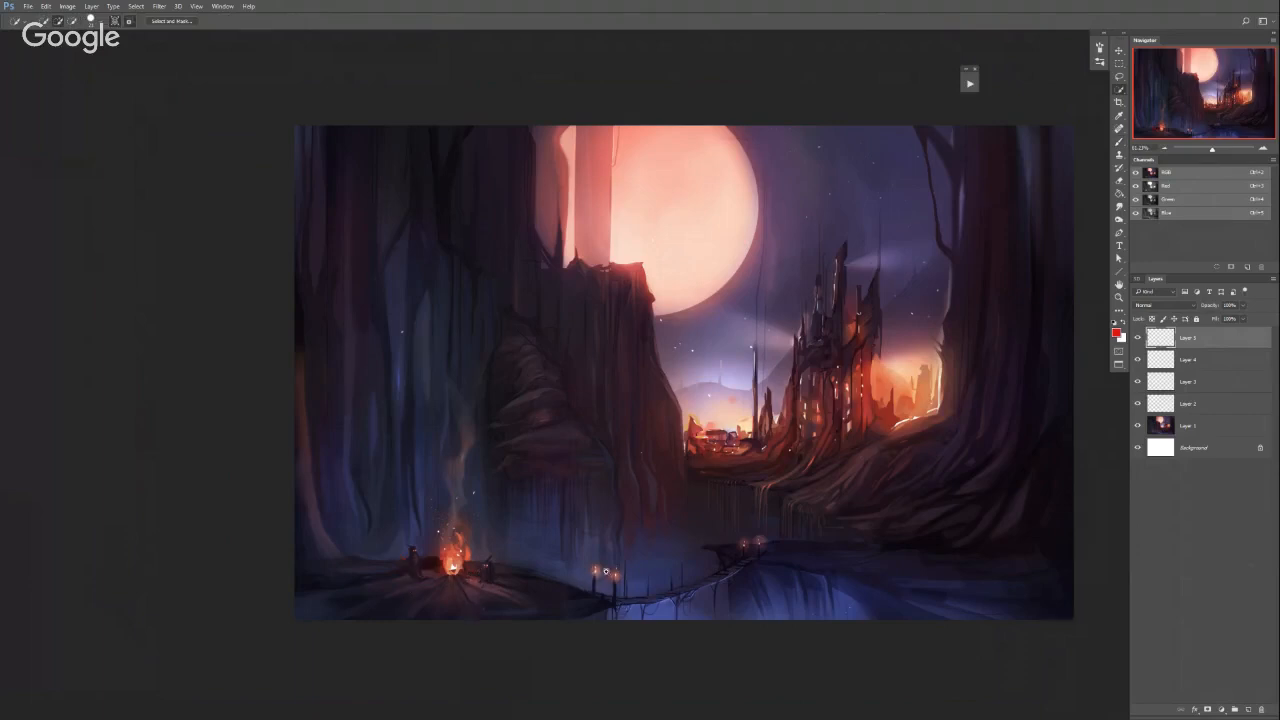
scroll(605, 571, "down", 1)
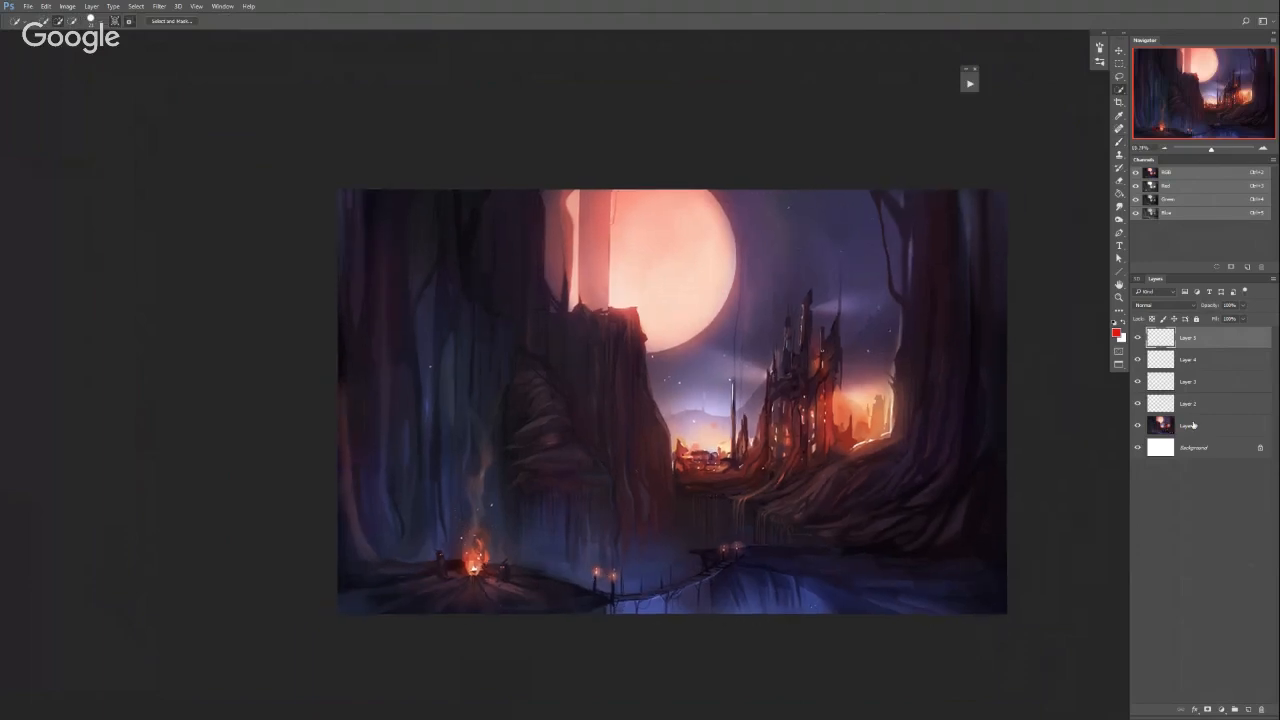
left_click(1190, 425)
key("l")
mouse_move(334, 552)
left_mouse_down()
mouse_move(512, 555)
mouse_move(635, 592)
mouse_move(460, 655)
mouse_move(514, 663)
left_mouse_up()
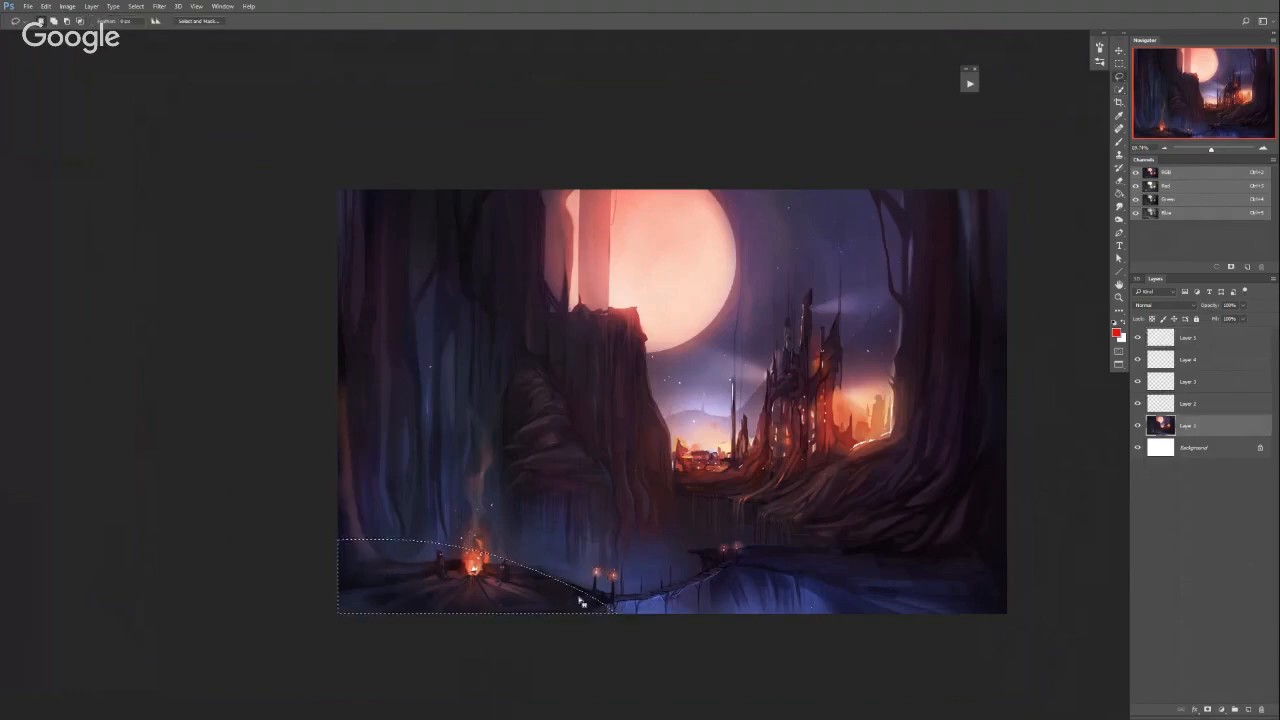
key("ctrl+d")
key("b")
right_click(625, 324, "alt")
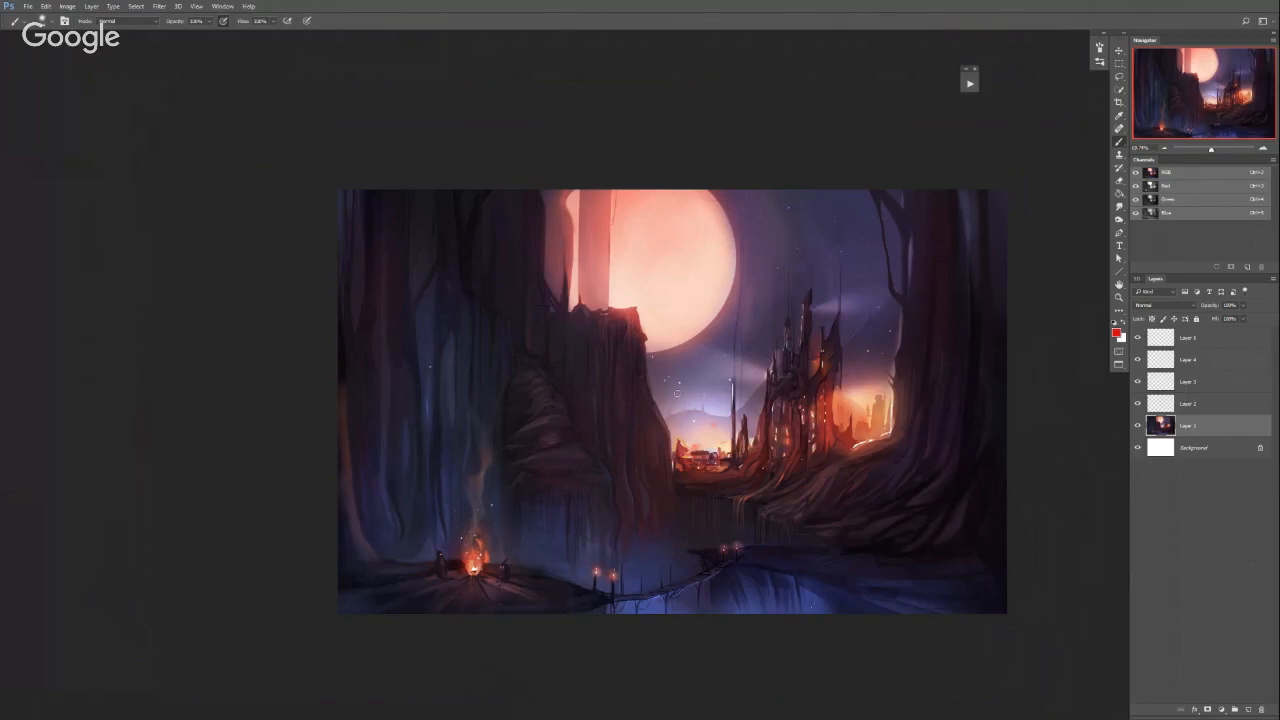
scroll(573, 353, "down", 1, "alt")
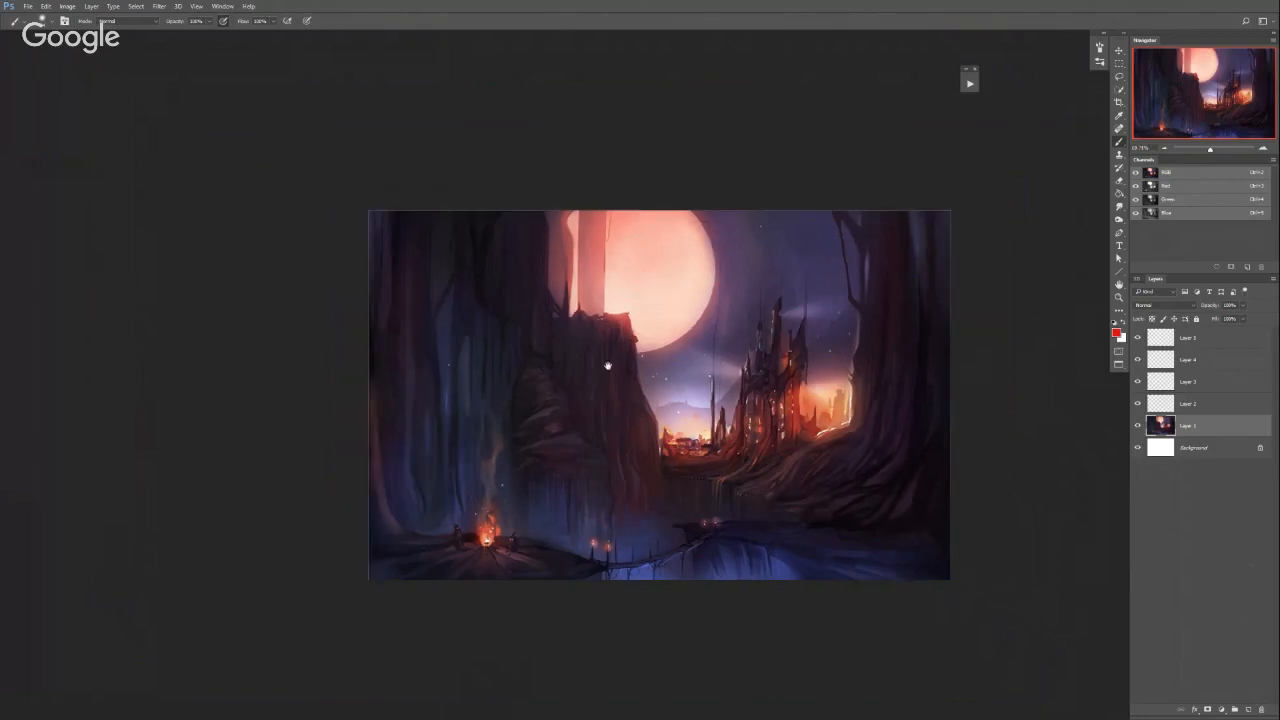
scroll(607, 366, "up", 1, "alt")
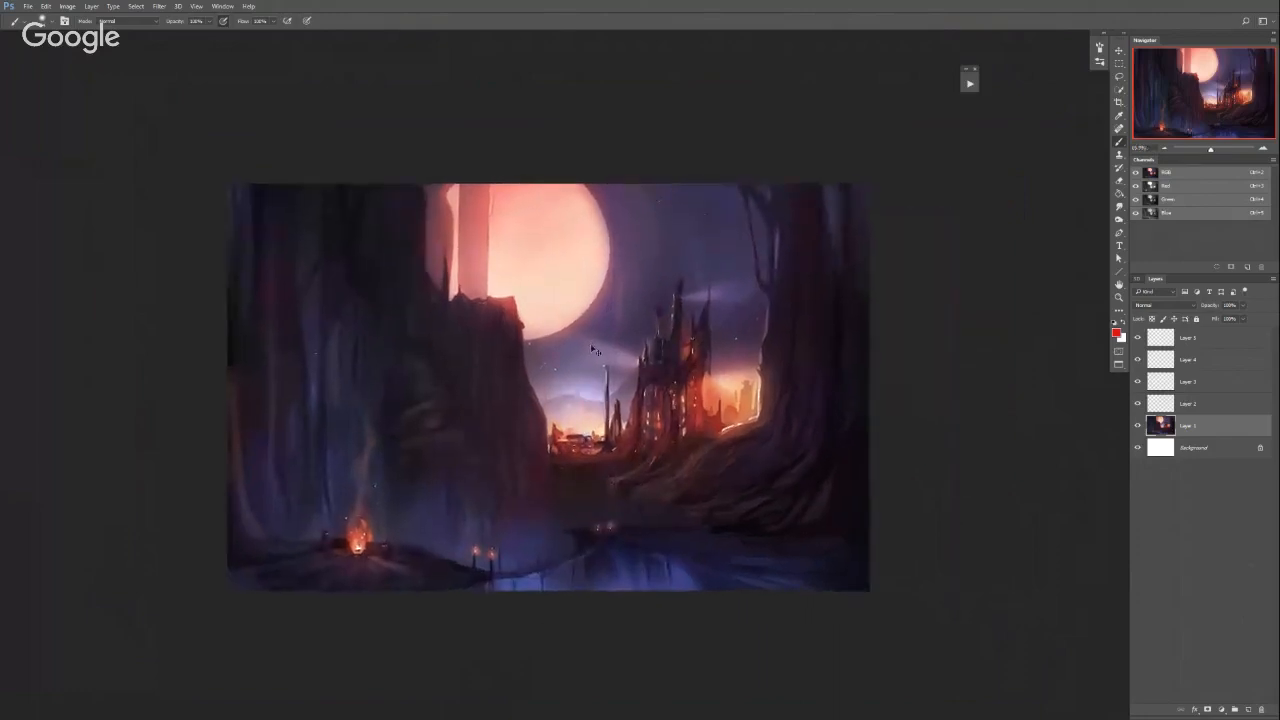
Create a new blank document 2000 pixels wide and 1000 pixels high
key("ctrl+n")
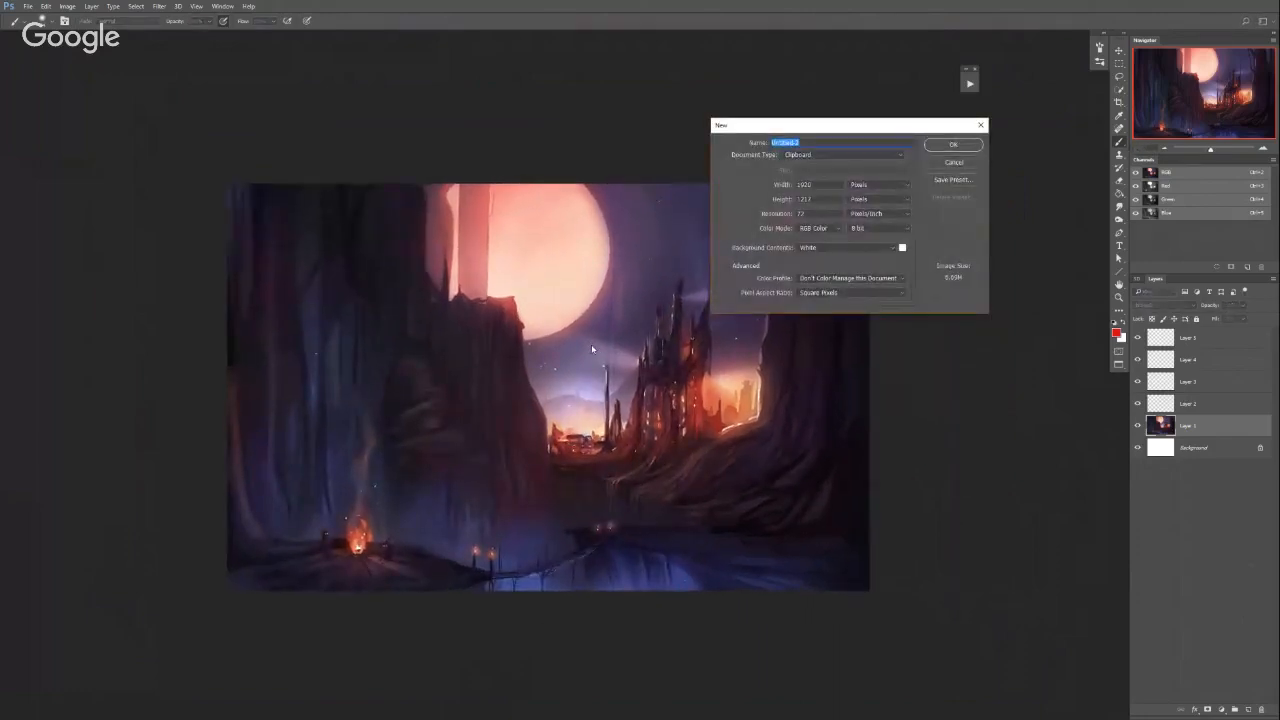
key("Tab")
key("Tab")
type("2000")
key("Tab")
type("1000")
key("Return")
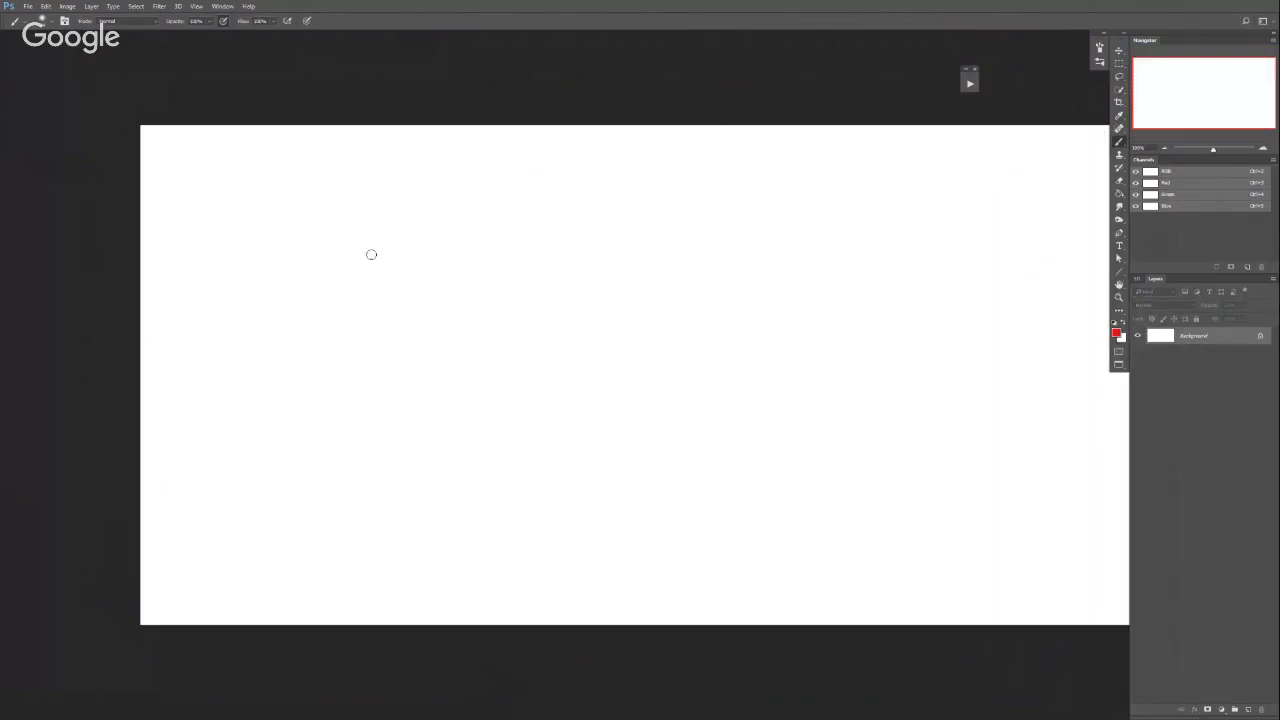
Leave full-screen mode and float the blank document as a small window at 25% zoom over the upper-left part of the painting
left_click(1120, 366)
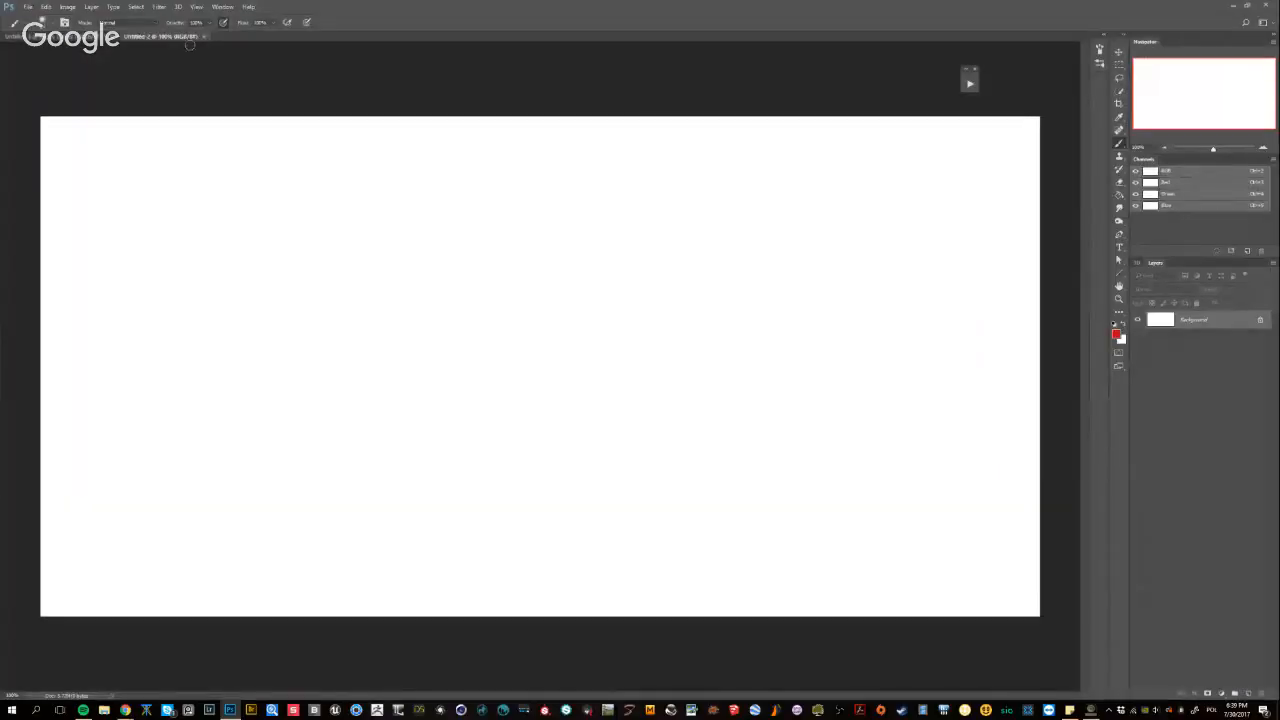
left_click_drag(188, 37, 230, 98)
left_click(551, 273, "alt")
left_click(562, 280, "alt")
left_click(562, 280, "alt")
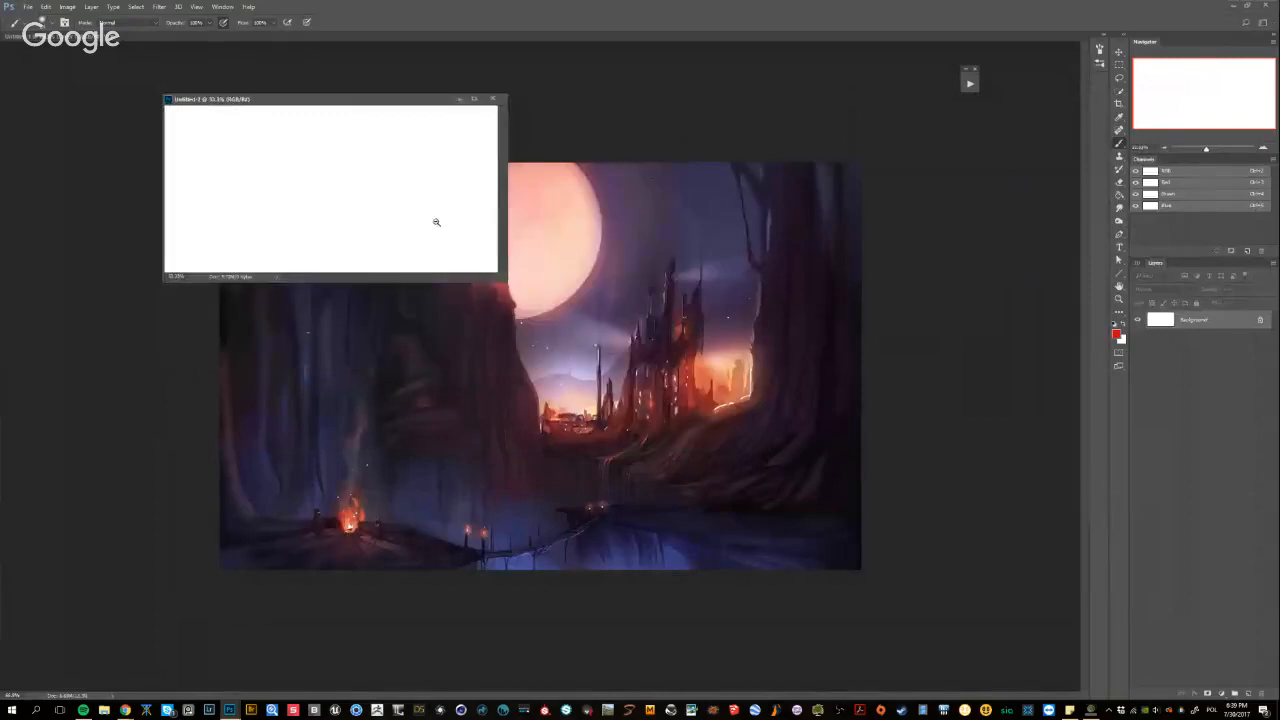
left_click(436, 222, "alt")
left_click_drag(345, 100, 291, 98)
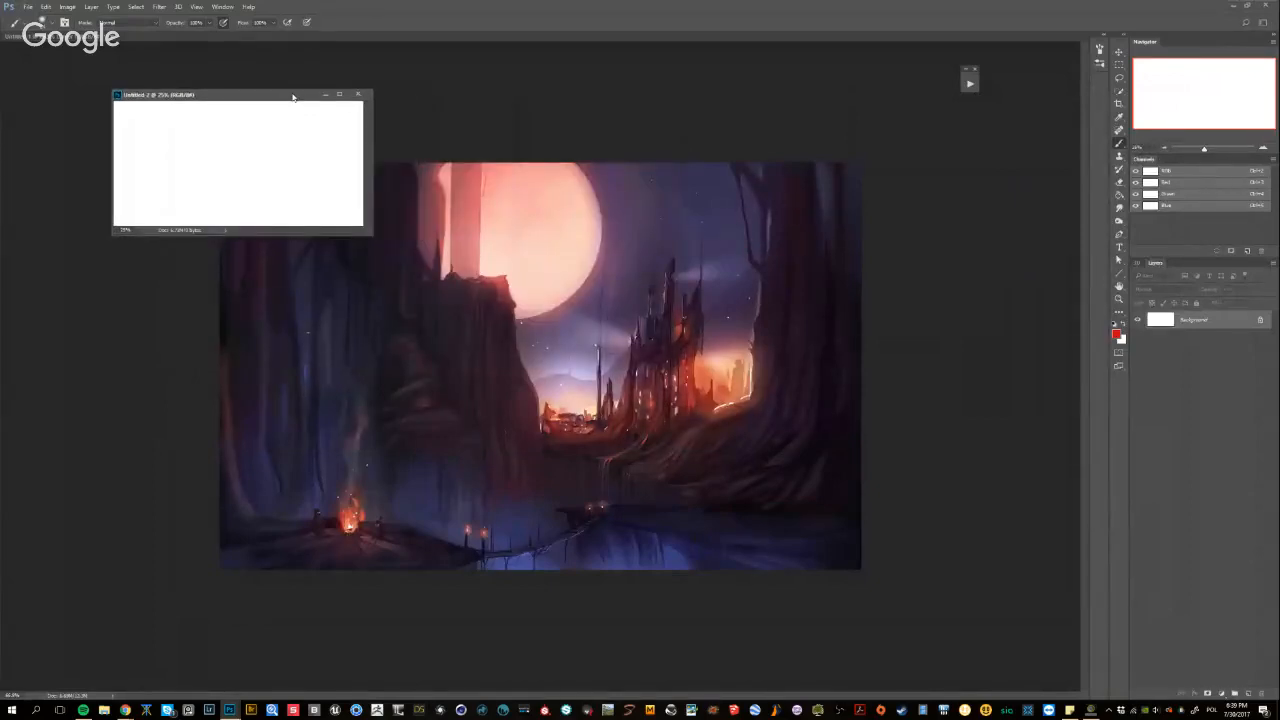
Switch to a small black brush and enlarge the blank document's floating window beyond its canvas
left_click(908, 349)
left_click_drag(807, 352, 745, 358)
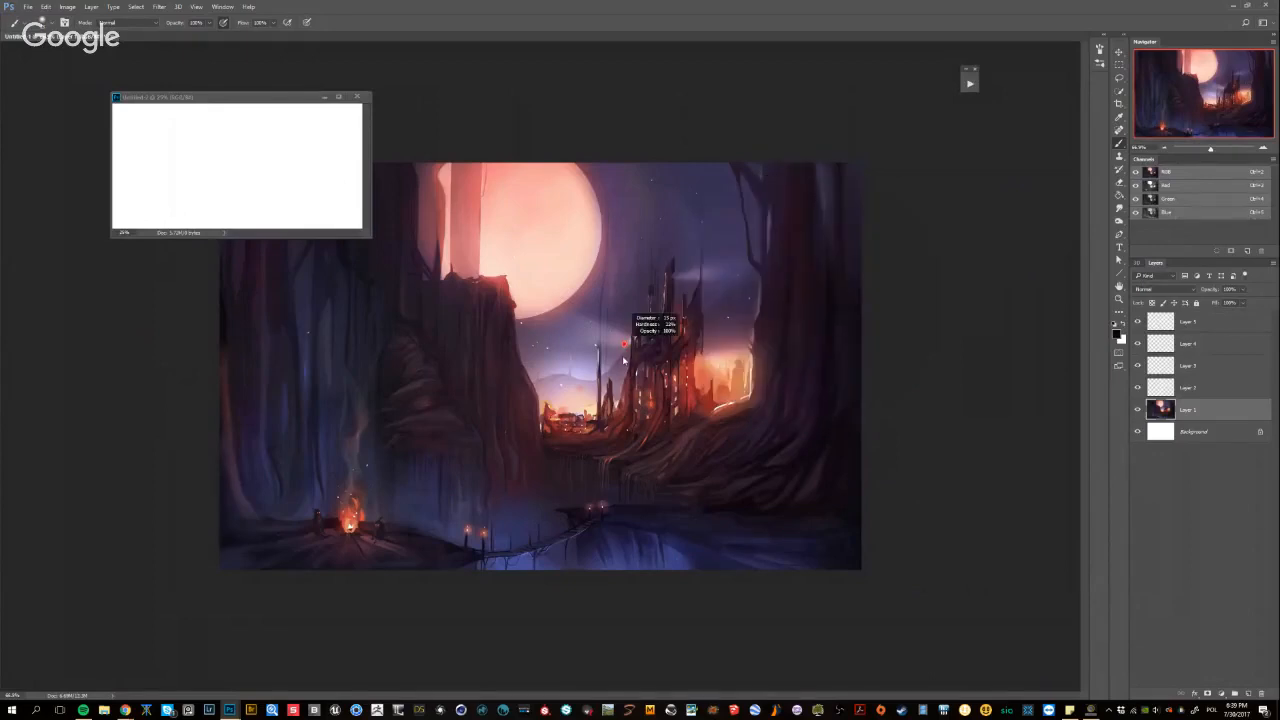
left_click_drag(372, 237, 470, 250)
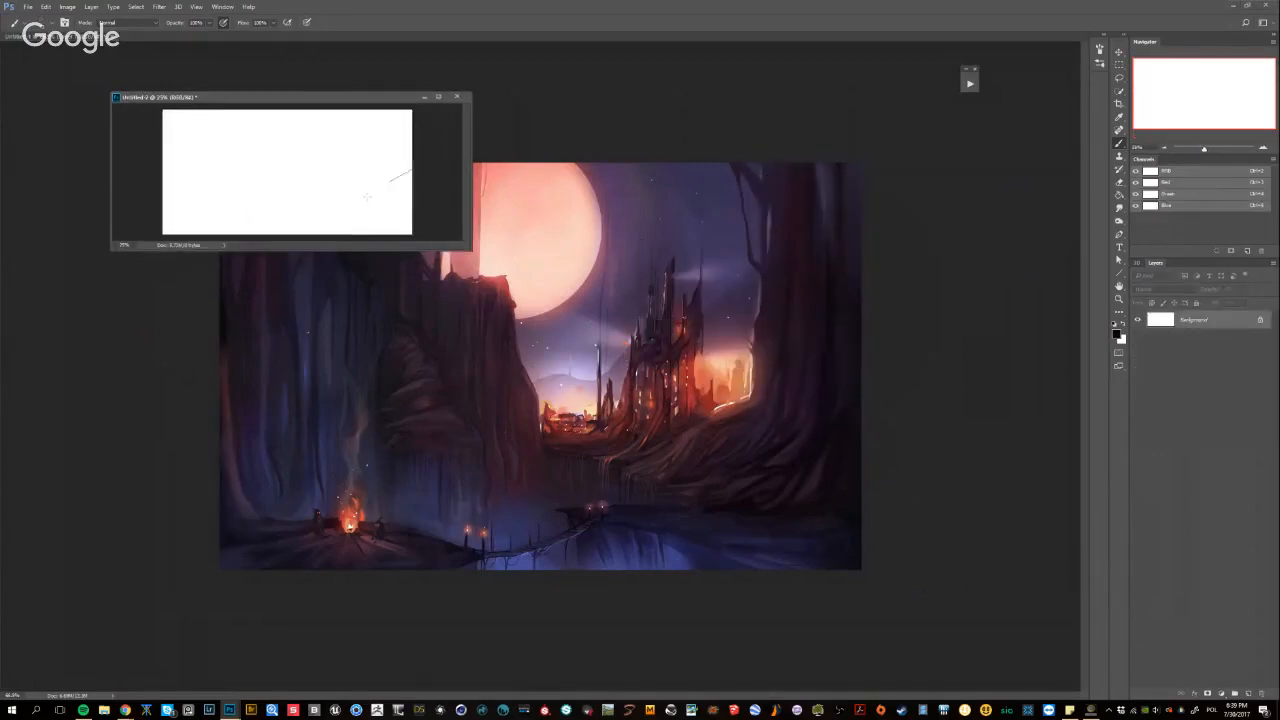
left_click(476, 232)
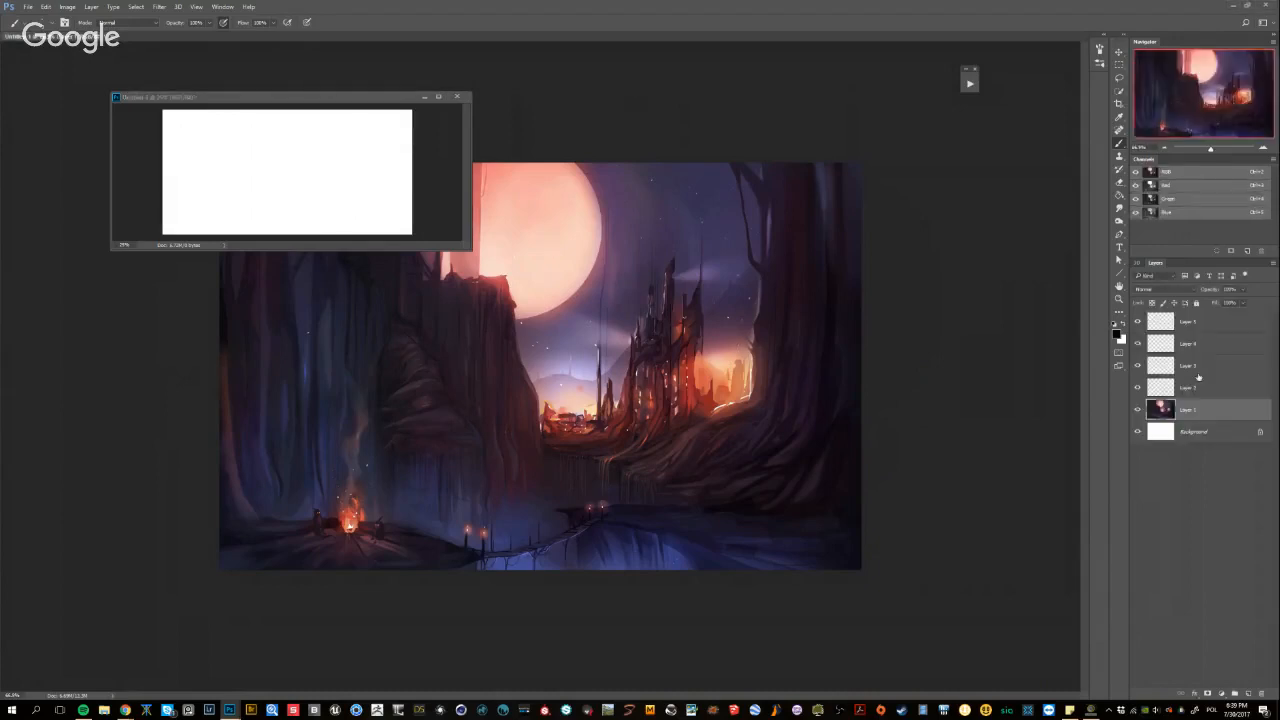
left_click(363, 103)
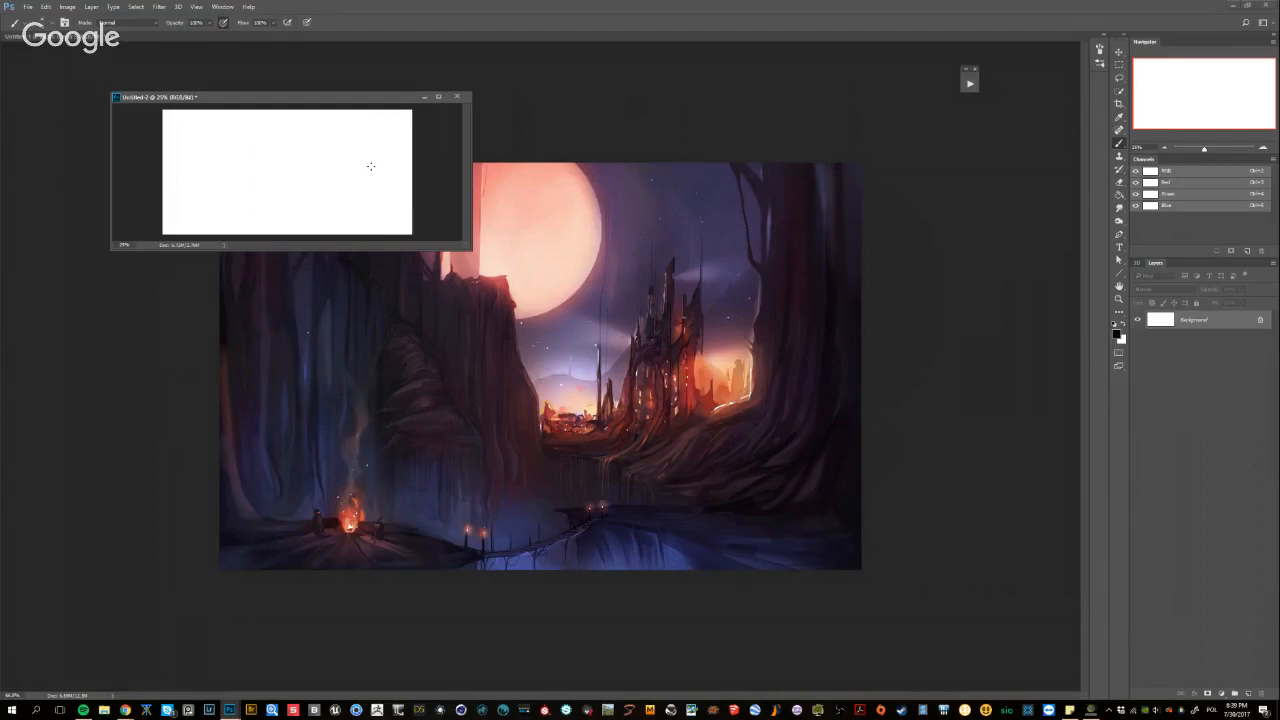
Test a stroke across the blank canvas, undo it and lower the brush opacity
left_click_drag(412, 148, 319, 235)
key("ctrl+z")
left_click_drag(186, 27, 159, 29)
Try sketching a foreground ledge with a flat top and curved edge in the canvas's lower-left area, and undo the strokes
left_click_drag(265, 184, 264, 190)
mouse_move(185, 208)
left_mouse_down()
mouse_move(458, 206)
mouse_move(165, 200)
left_mouse_up()
right_click(332, 198, "alt")
key("ctrl+z")
left_click_drag(317, 198, 343, 195)
key("ctrl+z")
key("ctrl+z")
mouse_move(168, 205)
left_mouse_down()
mouse_move(272, 206)
mouse_move(285, 232)
mouse_move(258, 234)
mouse_move(279, 218)
mouse_move(265, 228)
left_mouse_up()
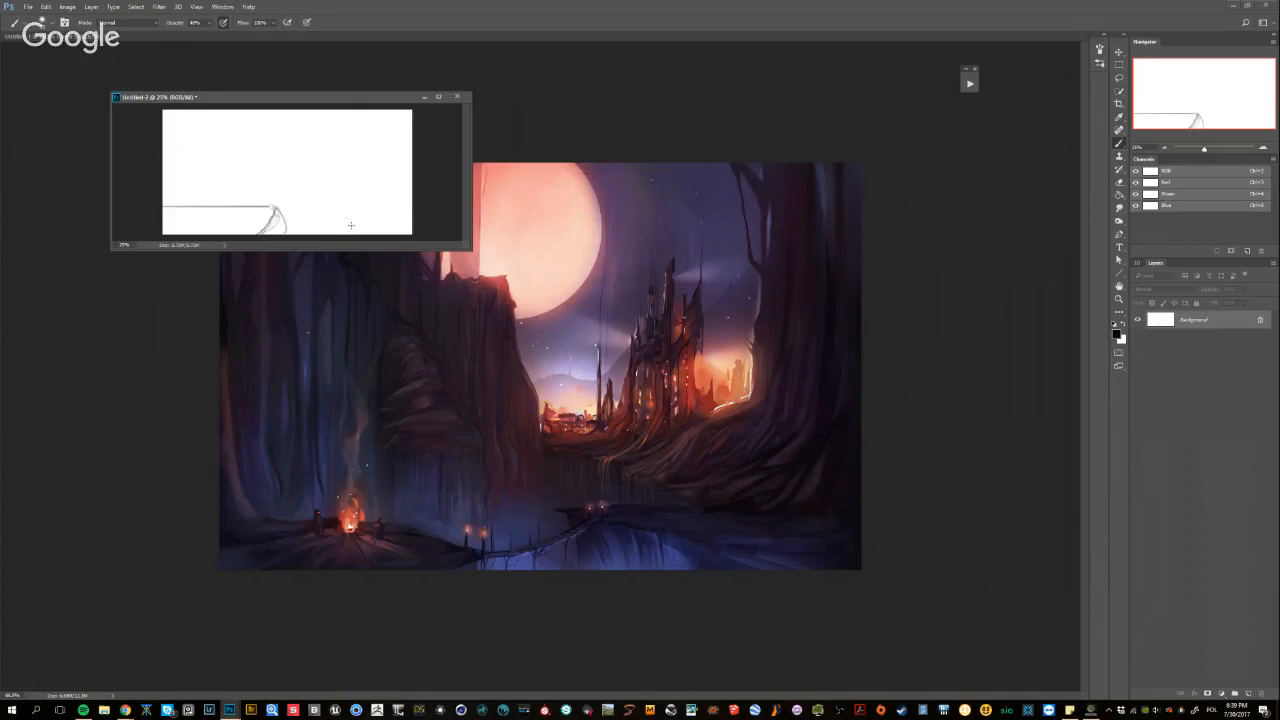
key("ctrl+alt+z")
key("ctrl+alt+z")
key("ctrl+alt+z")
key("ctrl+alt+z")
Add a new layer and sketch a horizon line with a tall castle tower and smaller shapes to the right of centre
left_click(1248, 693)
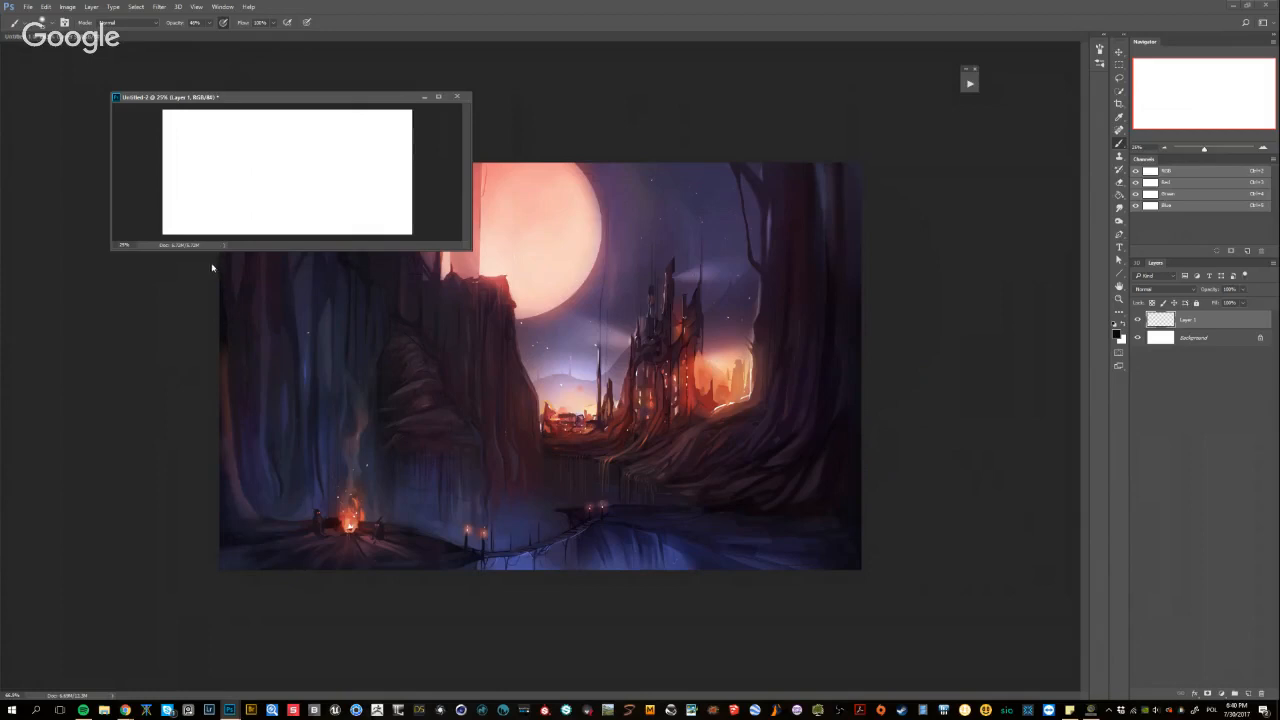
left_click_drag(164, 209, 230, 209)
key("ctrl+z")
mouse_move(154, 200)
left_mouse_down()
mouse_move(400, 198)
mouse_move(340, 196)
mouse_move(412, 192)
left_mouse_up()
key("ctrl+z")
key("ctrl+z")
mouse_move(309, 192)
left_mouse_down()
mouse_move(343, 141)
mouse_move(359, 140)
mouse_move(359, 159)
mouse_move(351, 122)
mouse_move(375, 188)
mouse_move(310, 195)
left_mouse_up()
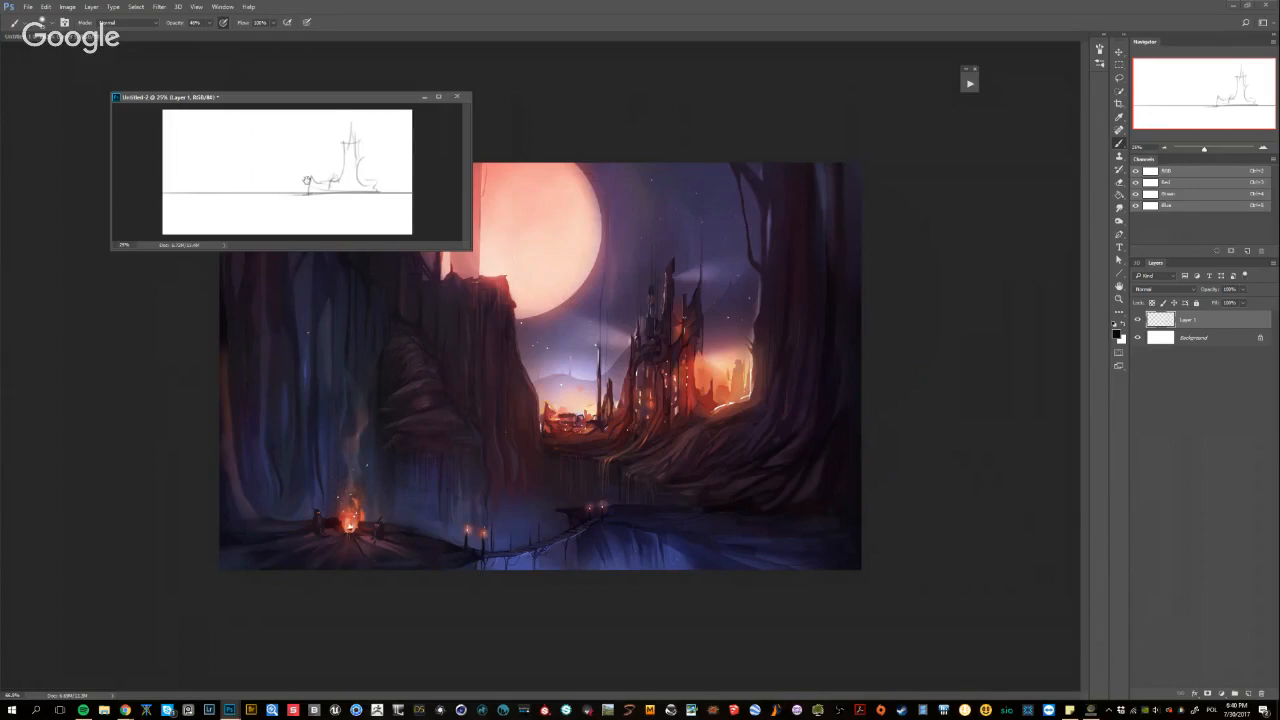
Undo the trial strokes near the canvas's right edge and sketch stepped smaller spires beside the main castle tower
left_click_drag(413, 164, 391, 191)
key("ctrl+z")
key("ctrl+z")
mouse_move(336, 158)
left_mouse_down()
mouse_move(323, 176)
mouse_move(346, 182)
left_mouse_up()
Switch to Chrome, search Google for "epic trees" and show the image results
key("alt+Tab")
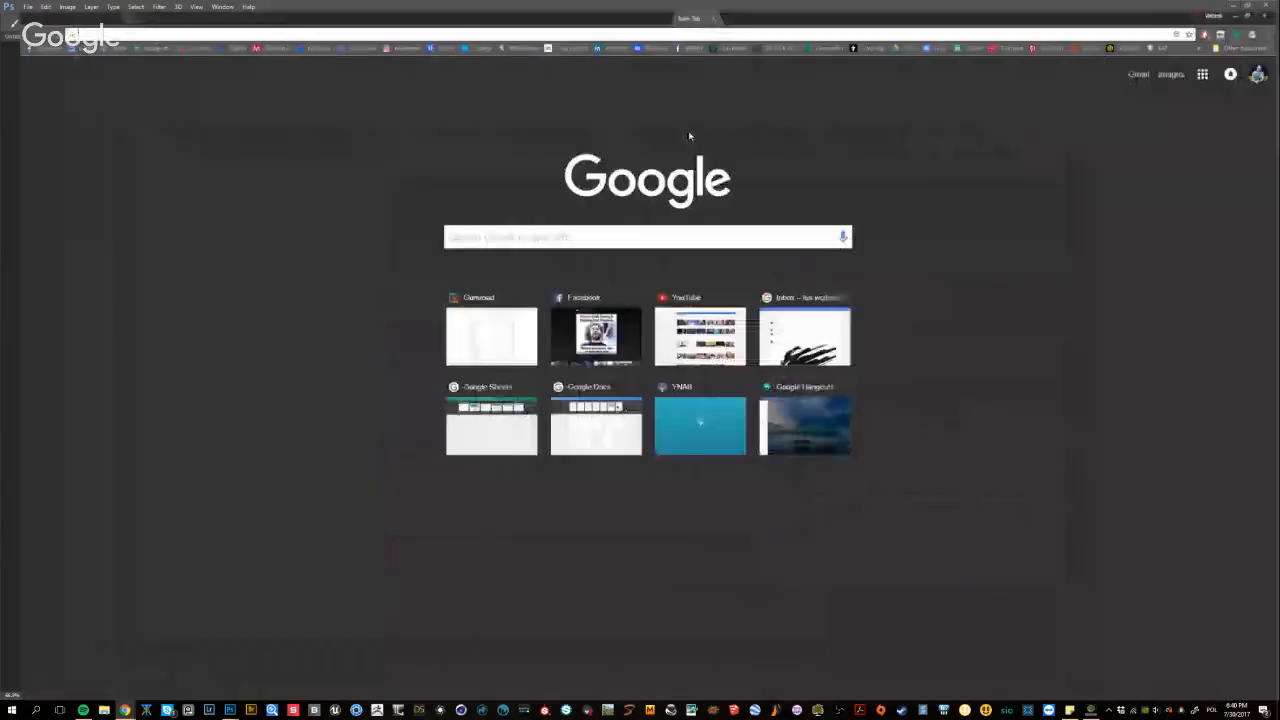
double_click(412, 18)
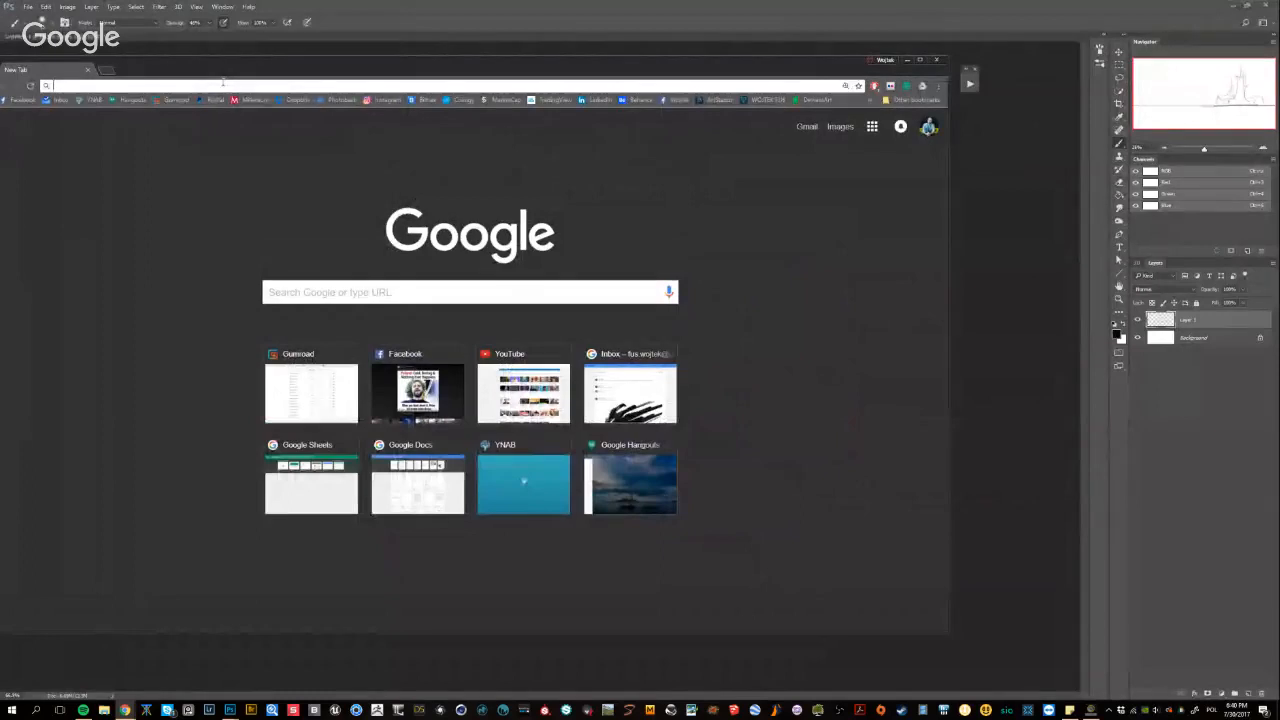
type("epic tree")
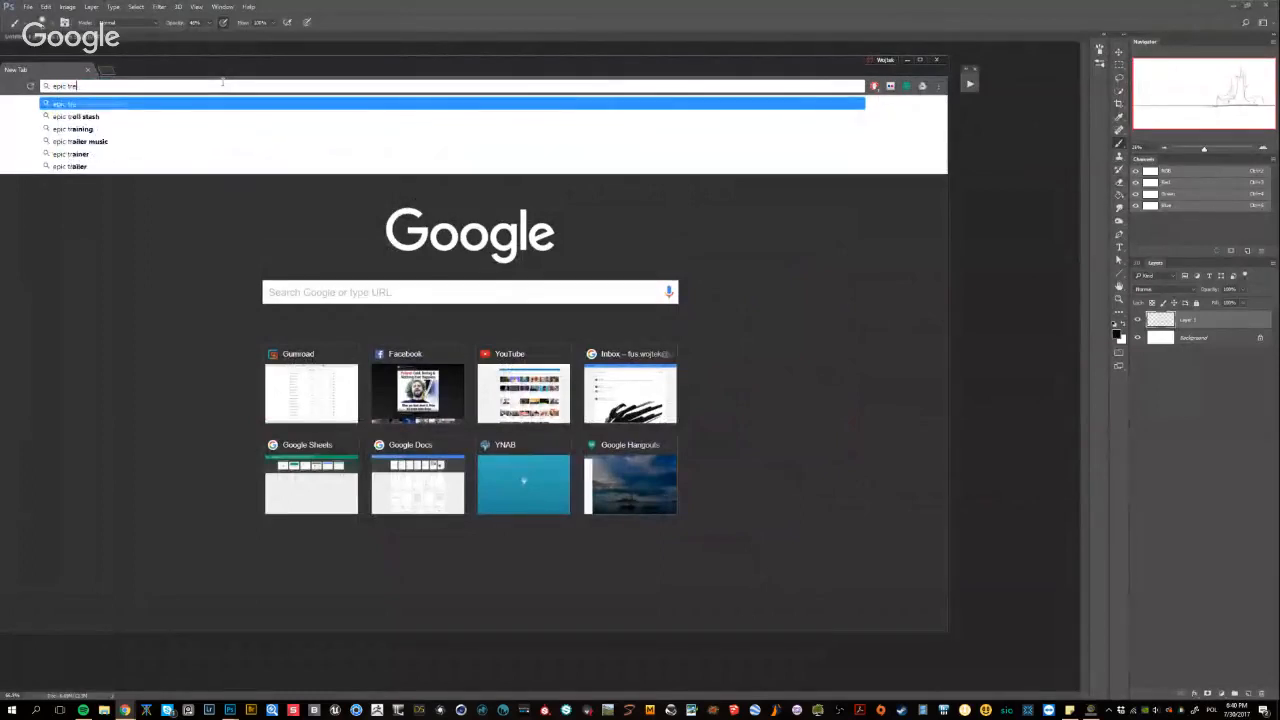
key("Return")
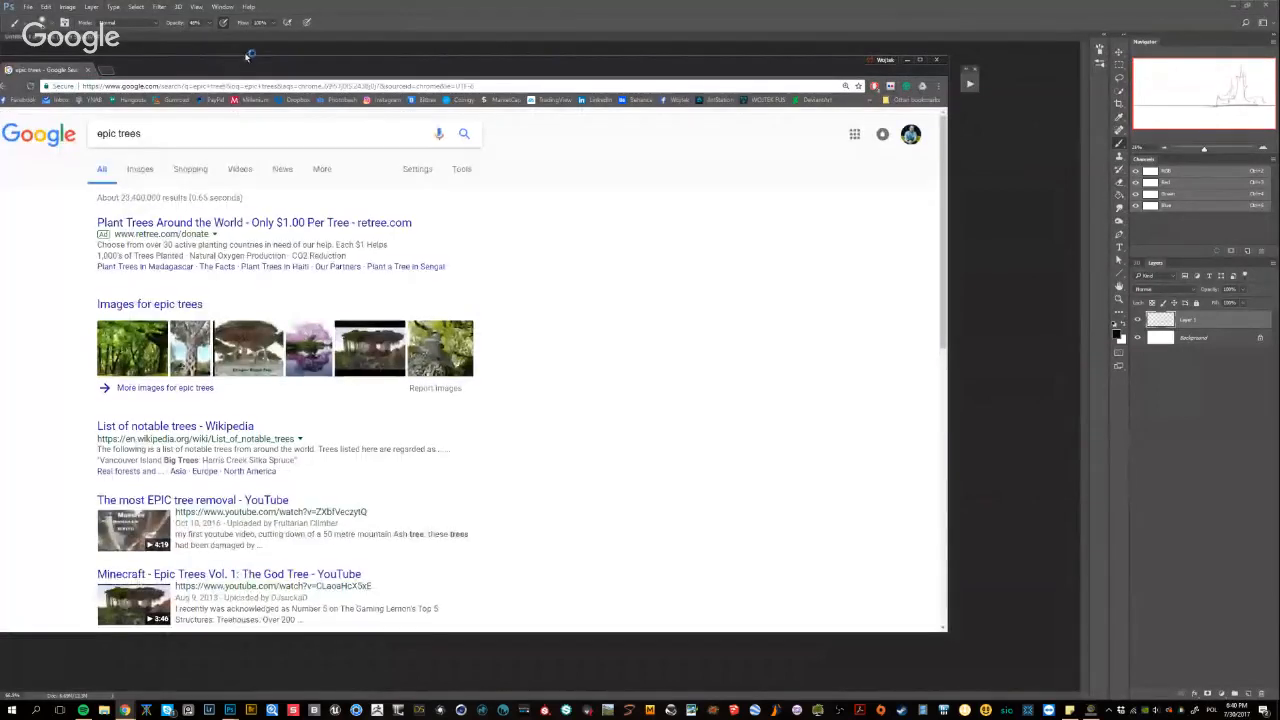
left_click_drag(258, 62, 340, 57)
left_click(139, 169)
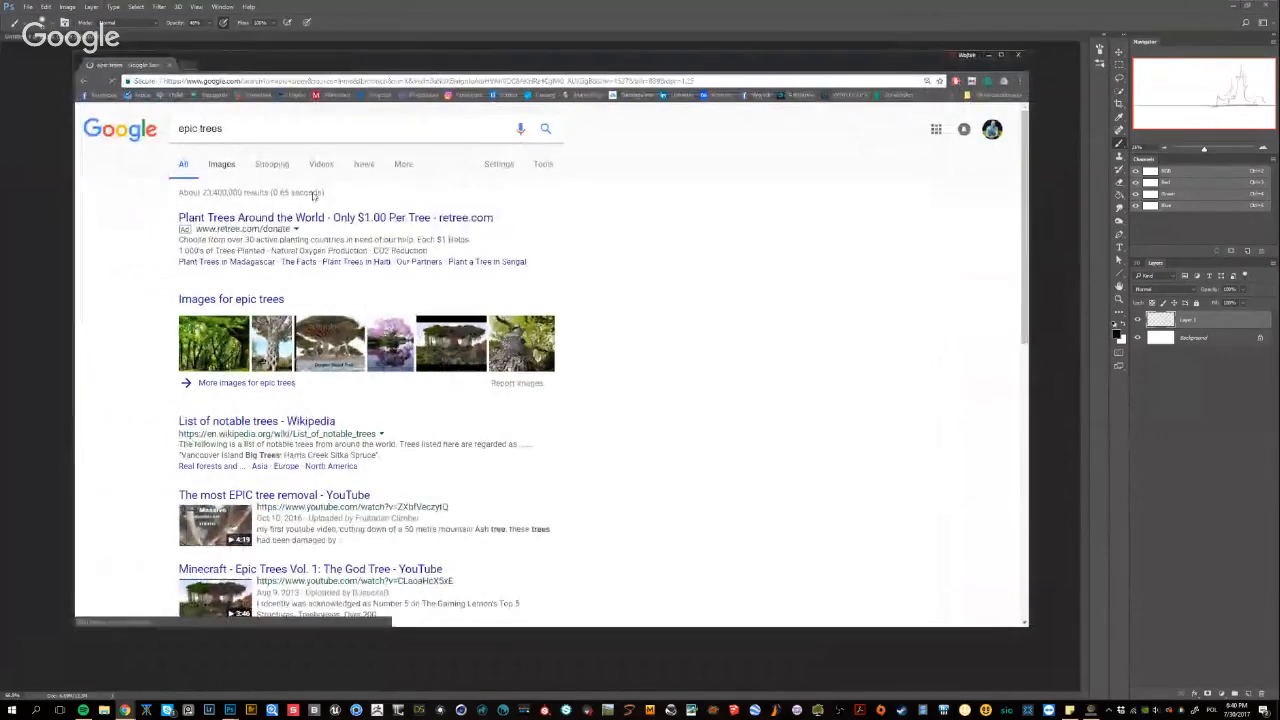
Examine the tree image results, enlarging the perforated trunk, the carved giant tree and the spreading woodland oak as references
scroll(322, 226, "down", 1)
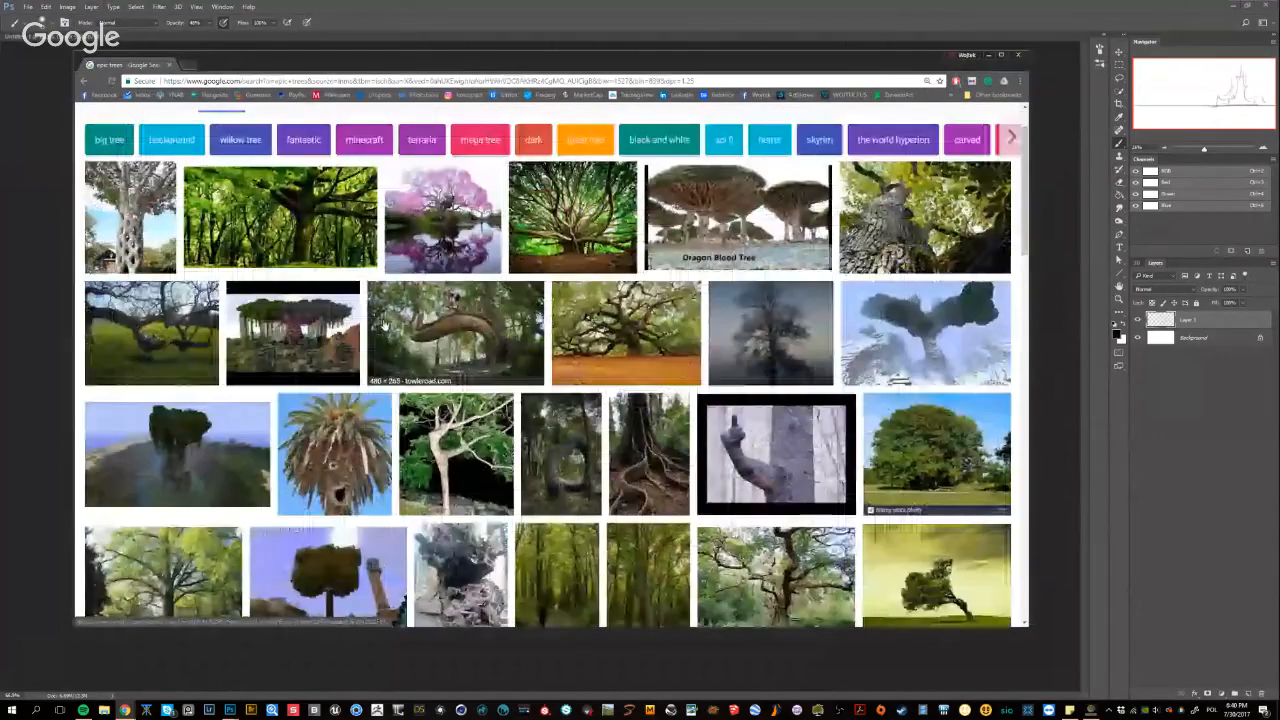
scroll(522, 368, "down", 1)
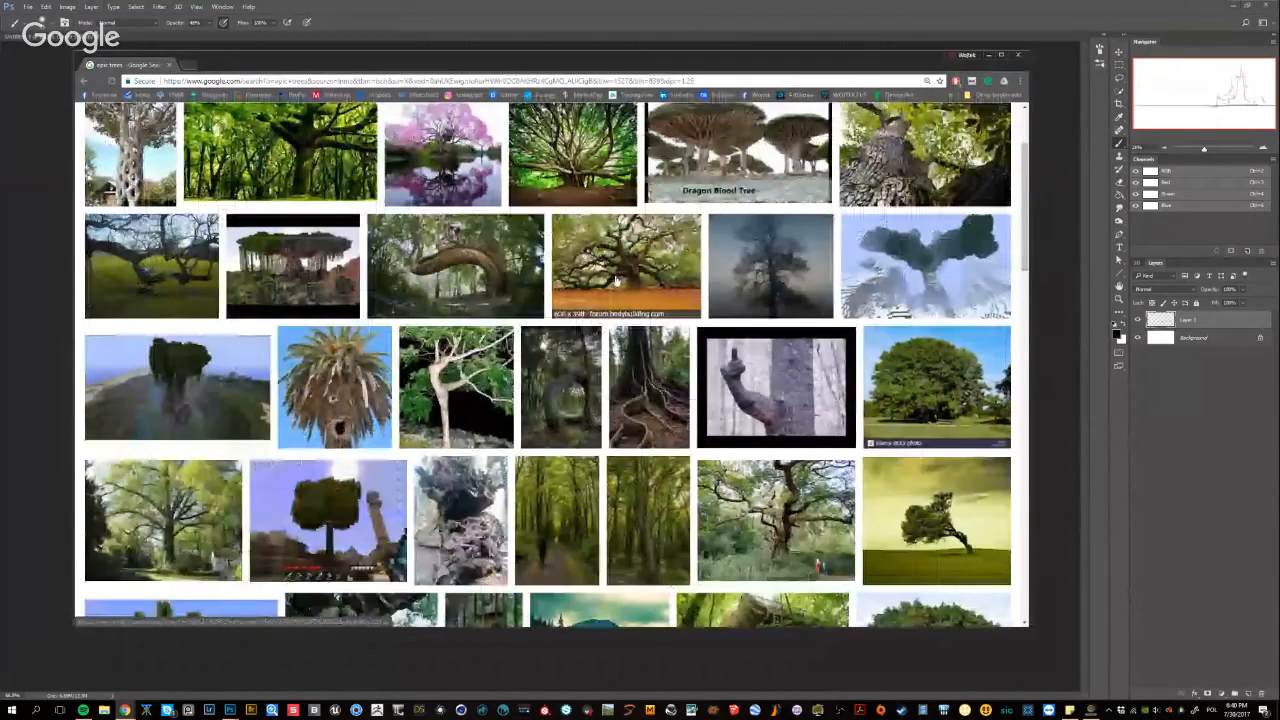
scroll(150, 290, "up", 2)
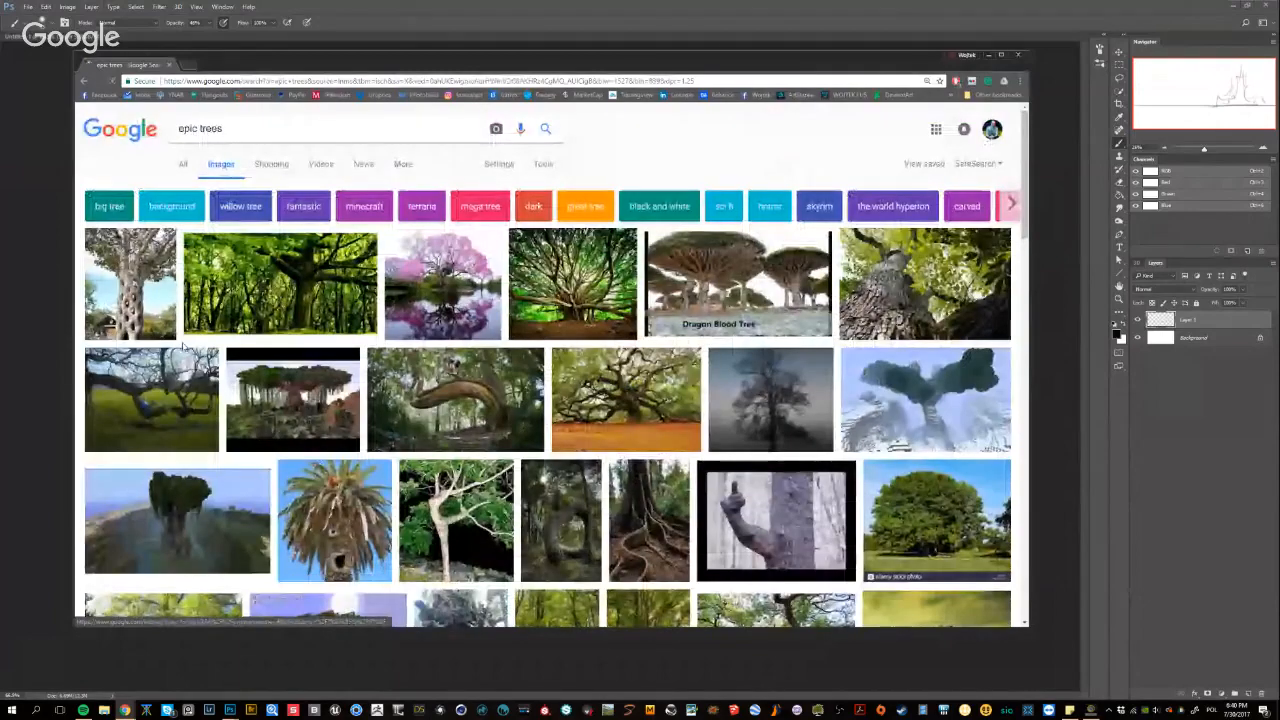
left_click(150, 290)
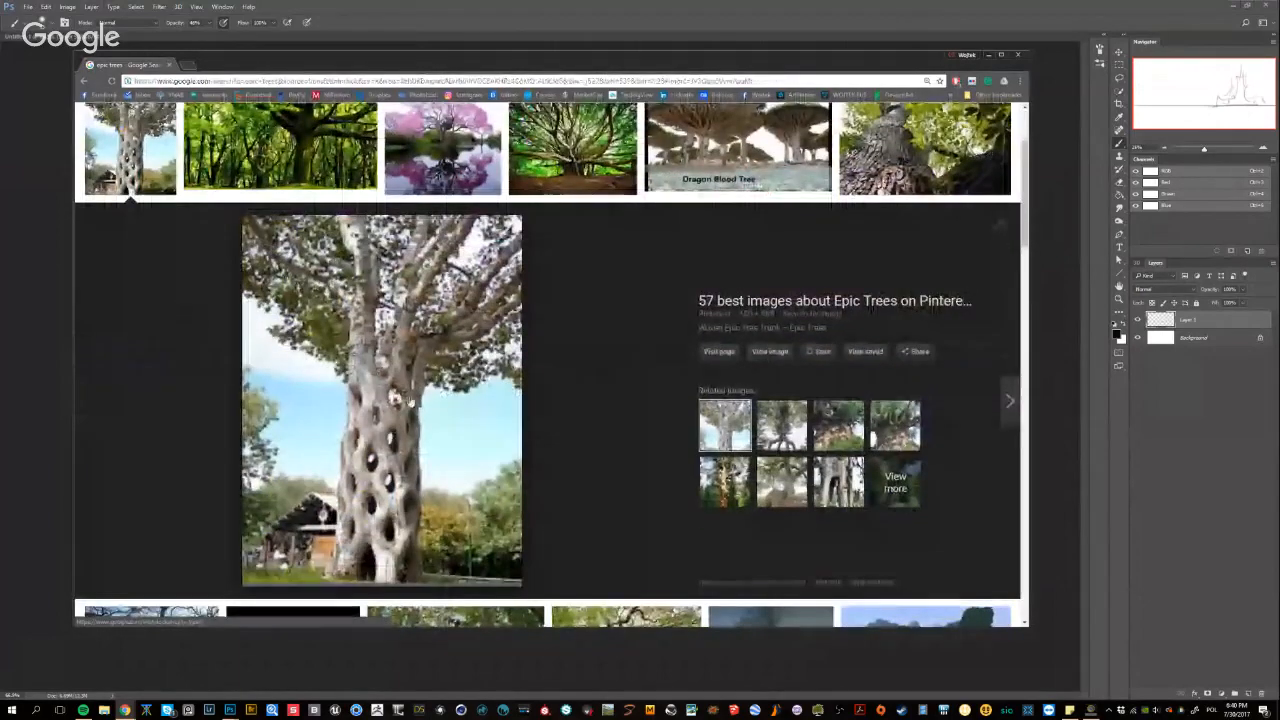
scroll(490, 340, "down", 5)
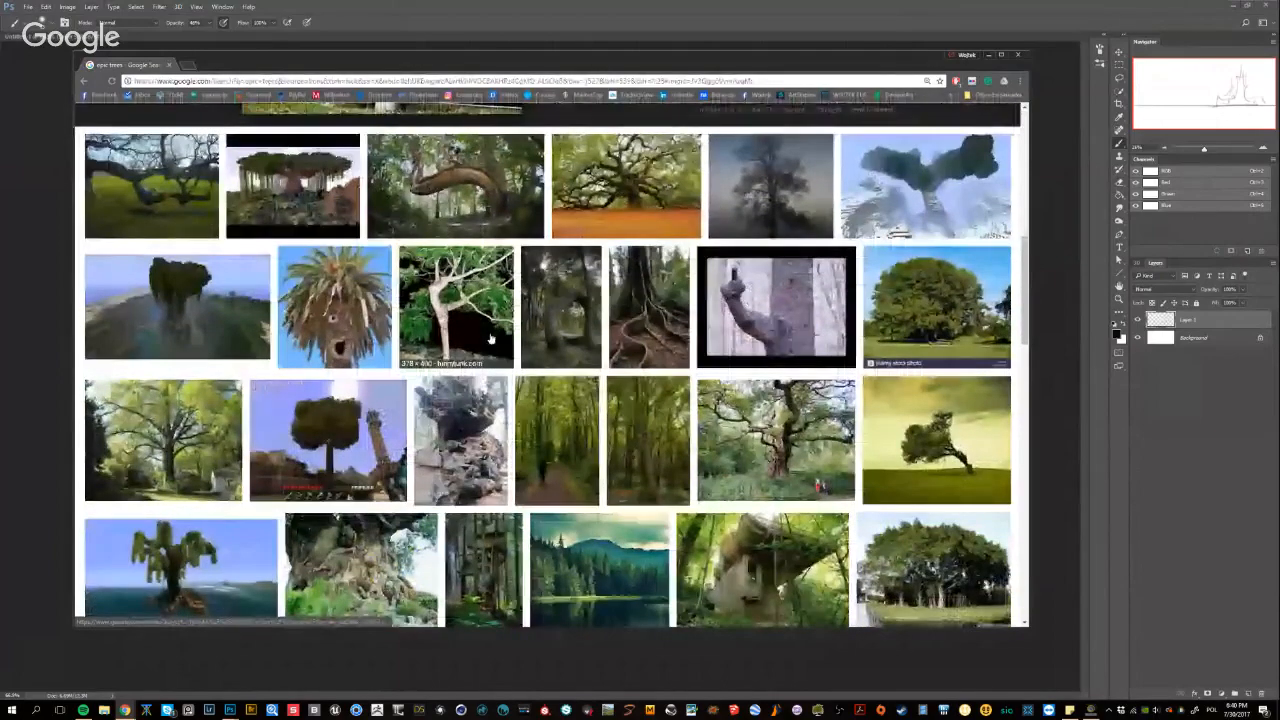
scroll(490, 340, "down", 1)
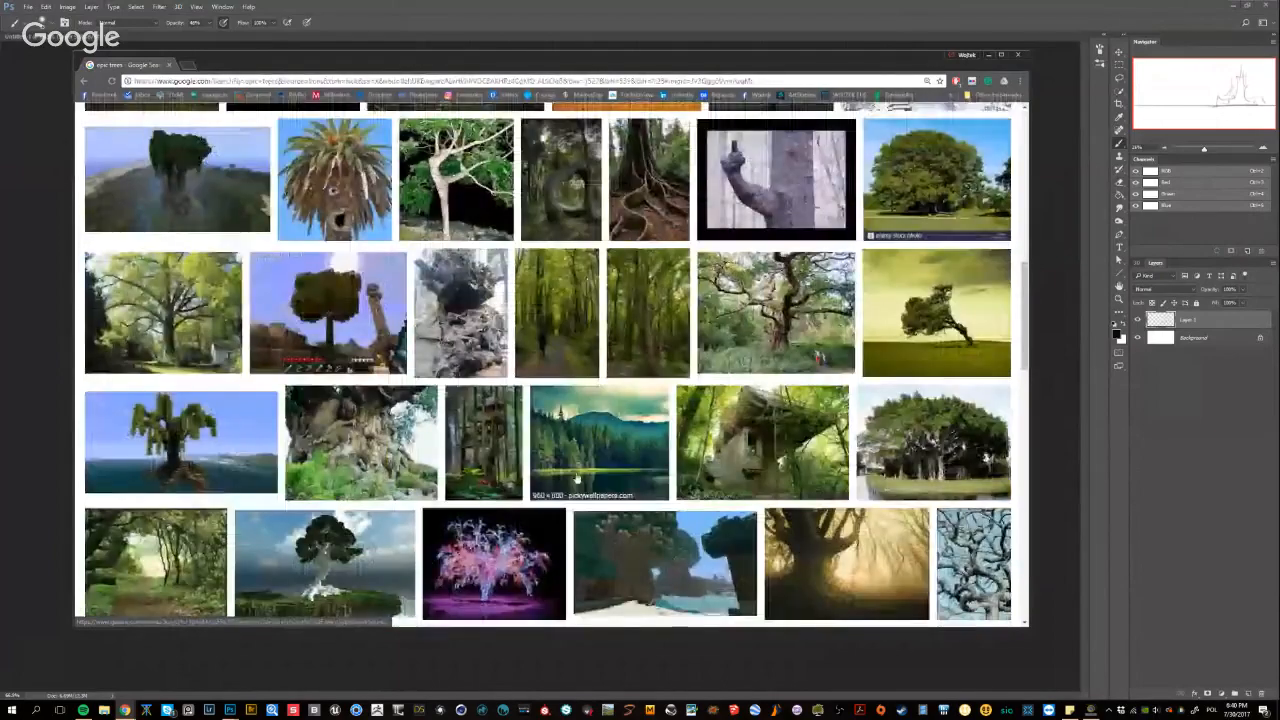
left_click(381, 447)
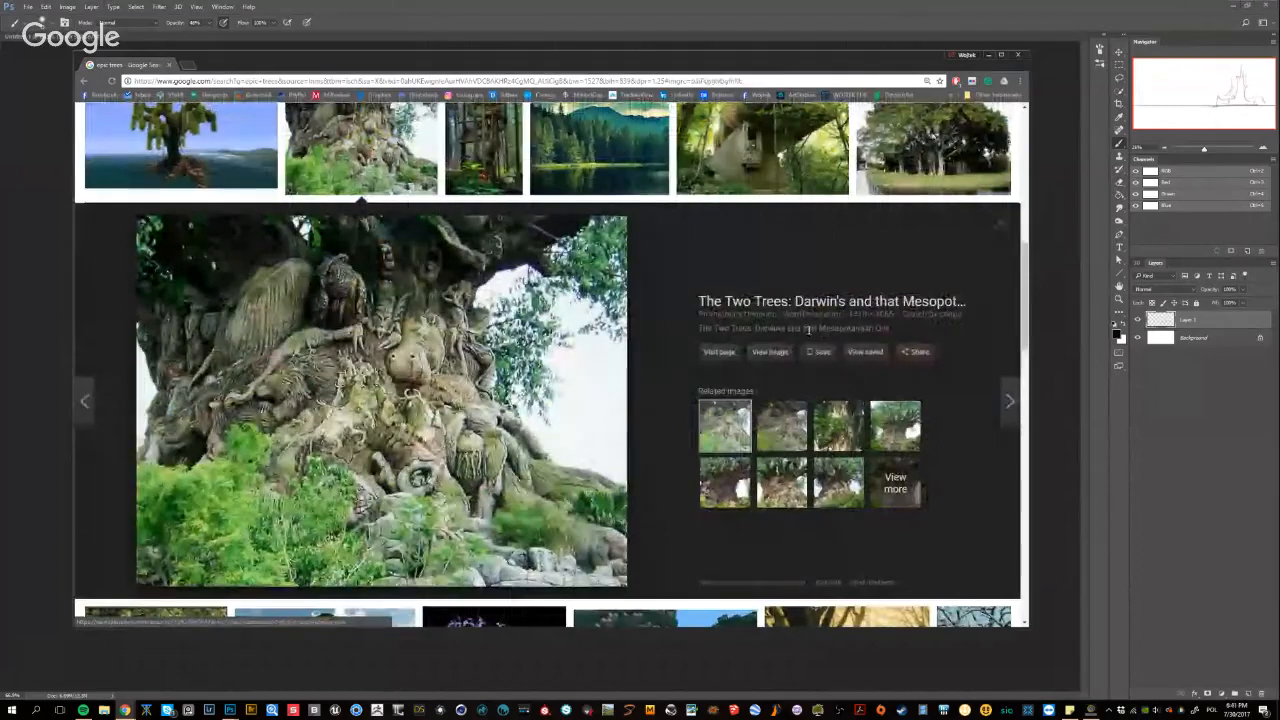
scroll(636, 362, "down", 2)
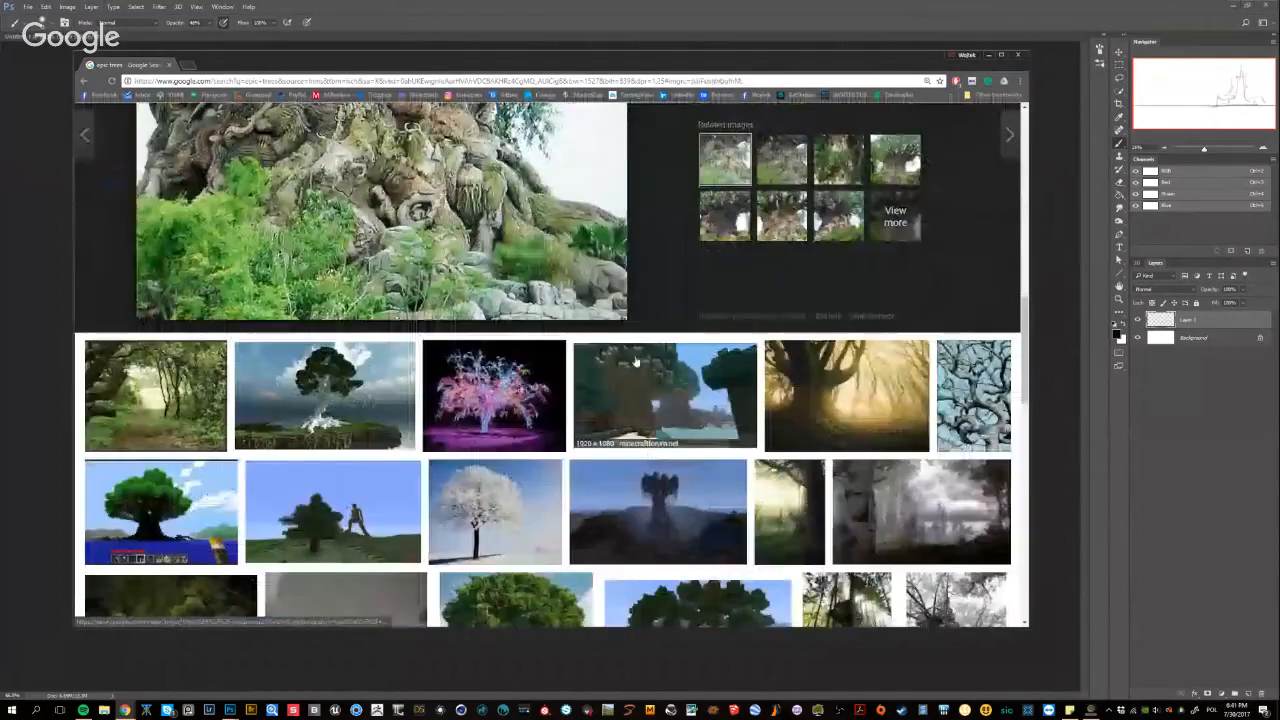
scroll(650, 400, "up", 5)
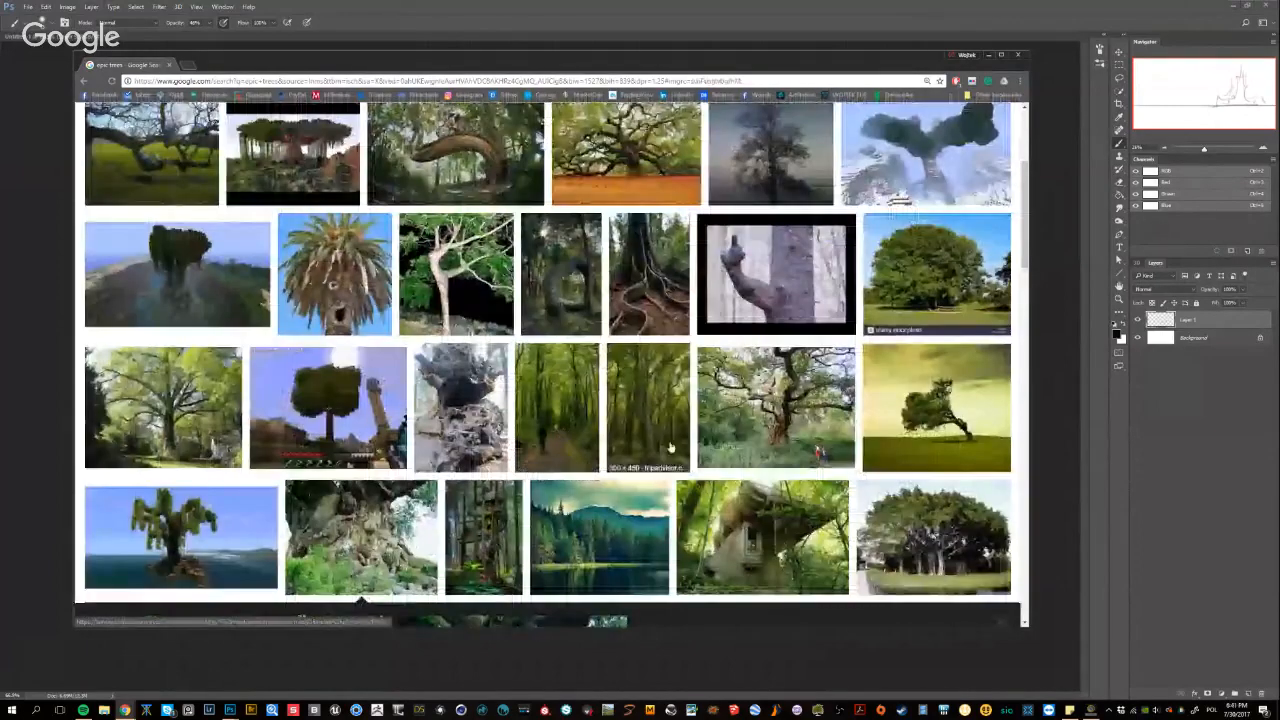
left_click(746, 436)
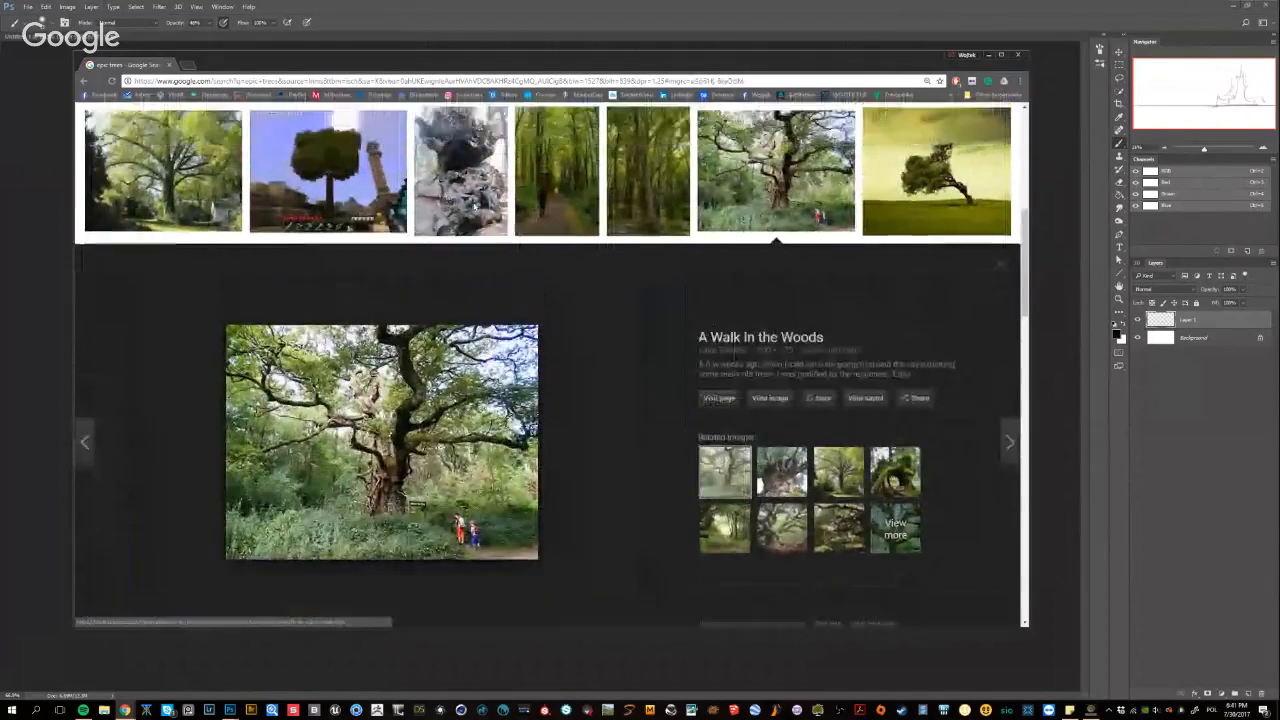
scroll(550, 360, "up", 3)
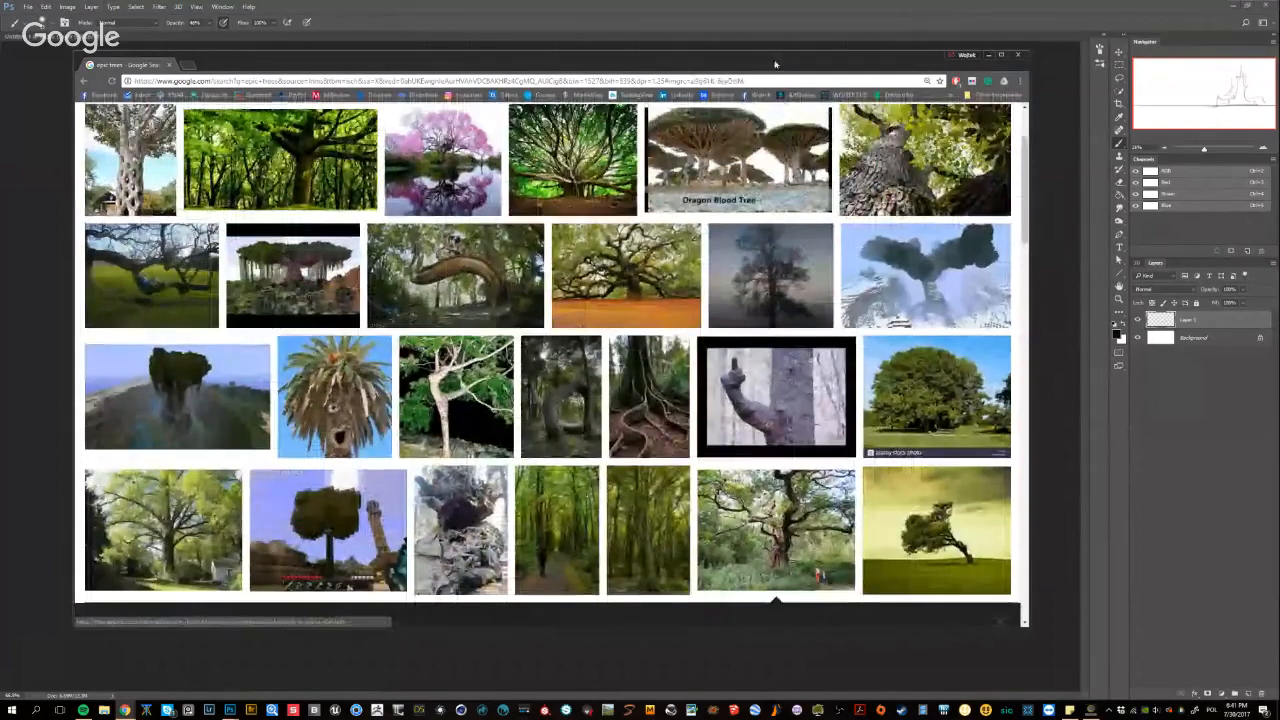
Move the browser out of the way, return to Photoshop and shift the castle sketch slightly left on its canvas
left_click_drag(775, 64, 1279, 366)
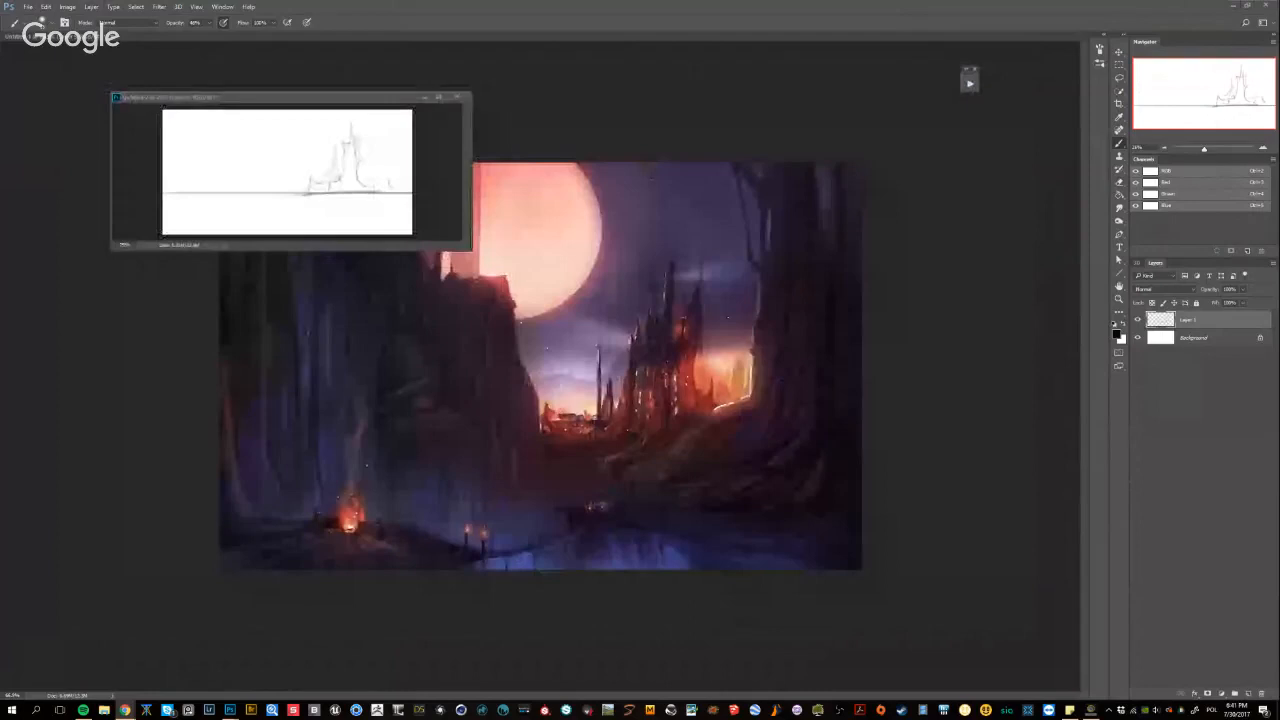
left_click(868, 4)
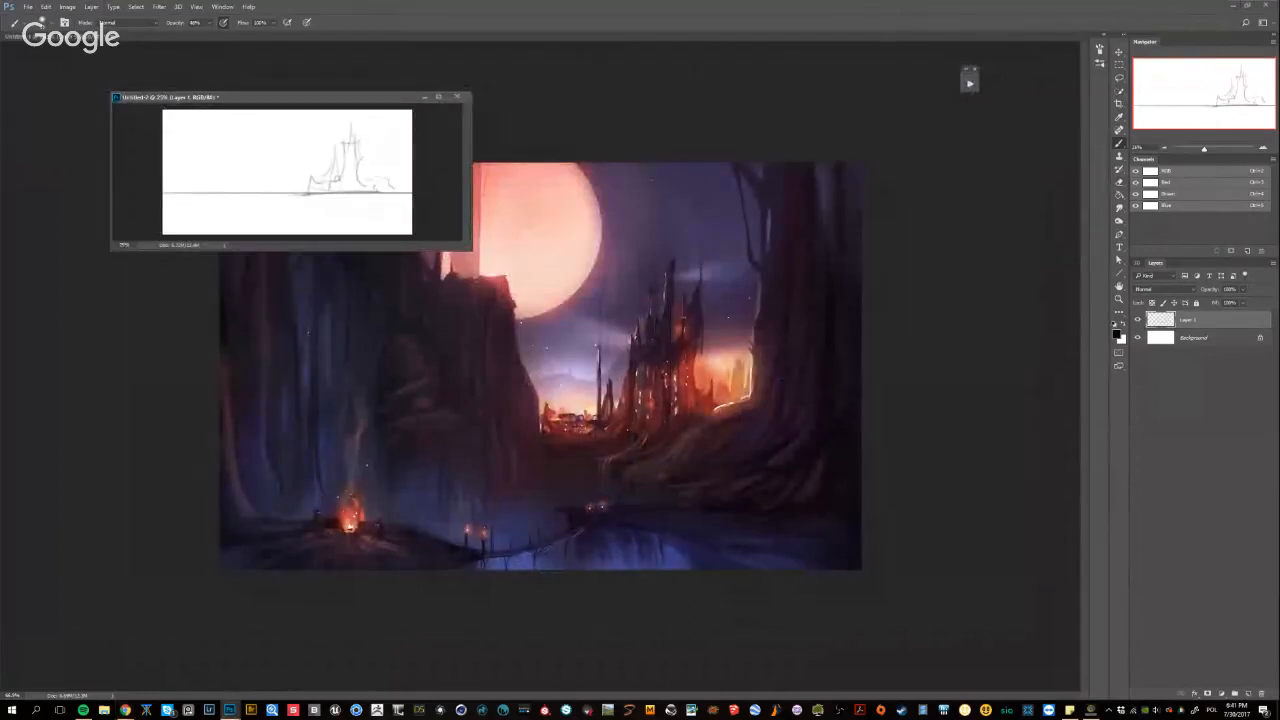
left_click_drag(387, 188, 369, 188)
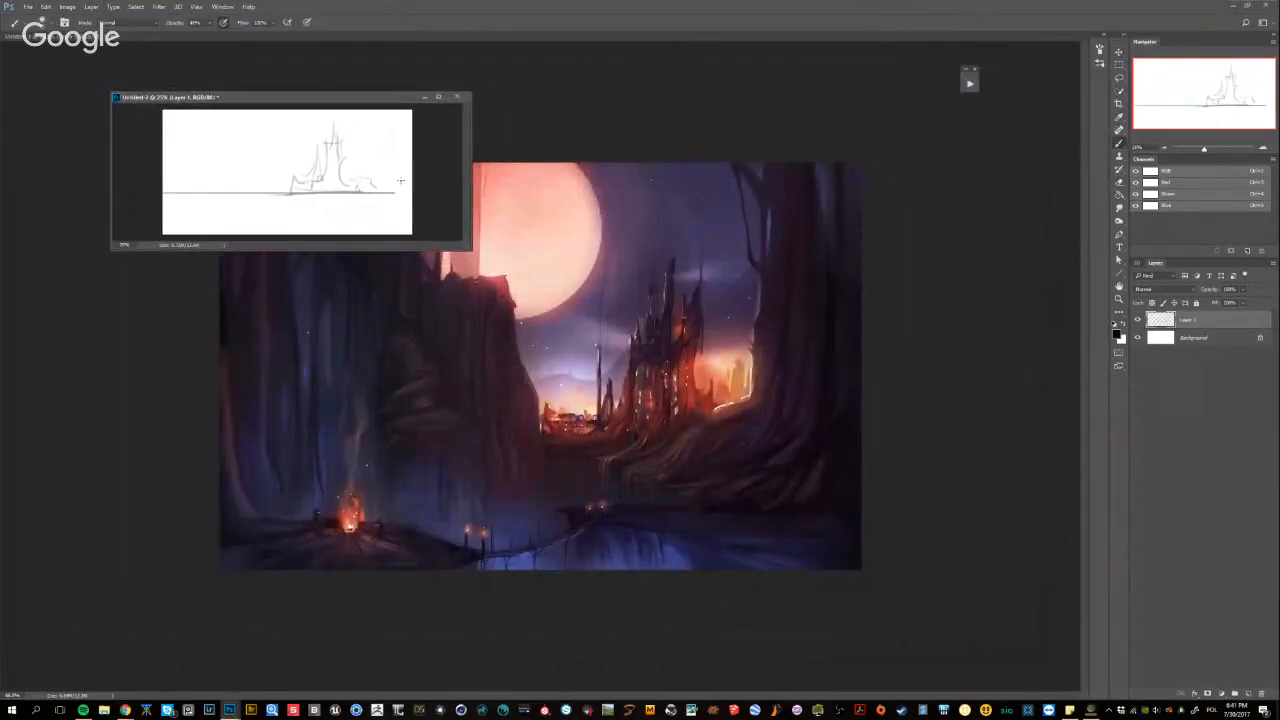
Sketch a large tree trunk curving into spreading roots along the sketch canvas's right edge, redrawing the first stroke
mouse_move(425, 158)
left_mouse_down()
mouse_move(394, 168)
mouse_move(343, 226)
left_mouse_up()
key("ctrl+z")
mouse_move(409, 167)
left_mouse_down()
mouse_move(362, 227)
mouse_move(408, 143)
left_mouse_up()
Sketch a long and a short diagonal path line running from the castle's base toward the lower left, undoing misplaced strokes
left_click_drag(342, 195, 218, 208)
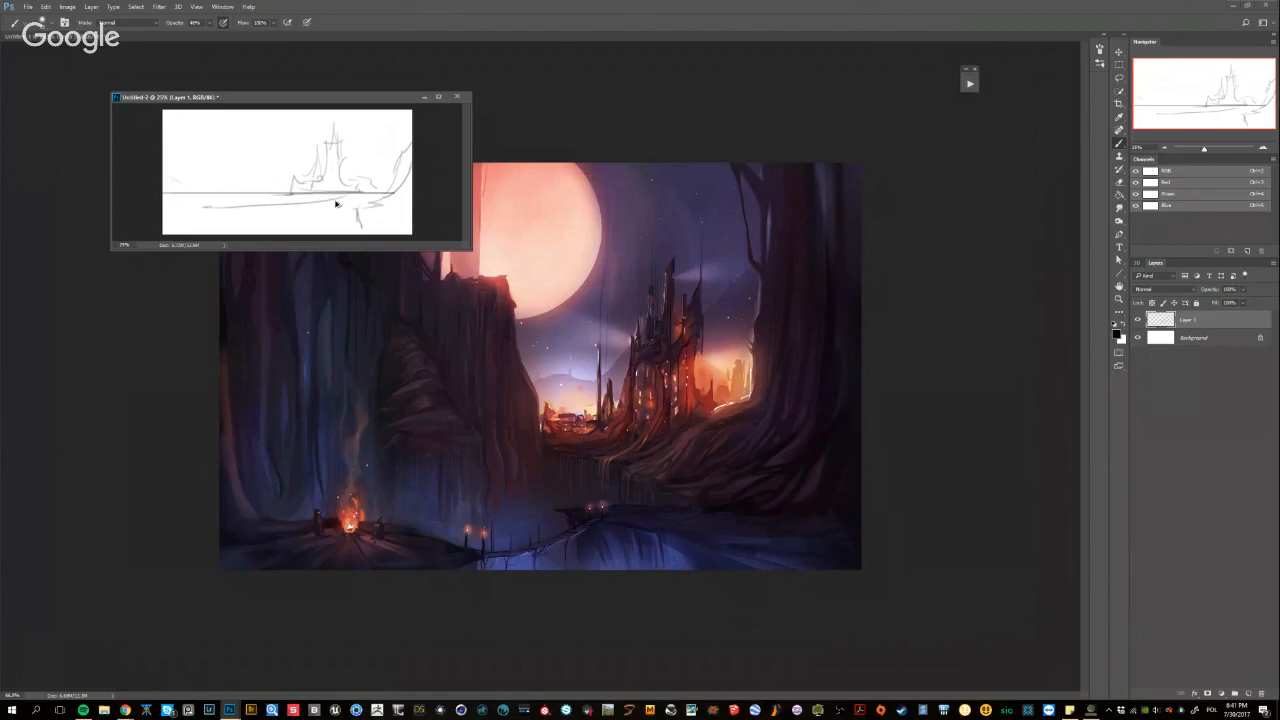
key("ctrl+z")
left_click_drag(348, 193, 184, 218)
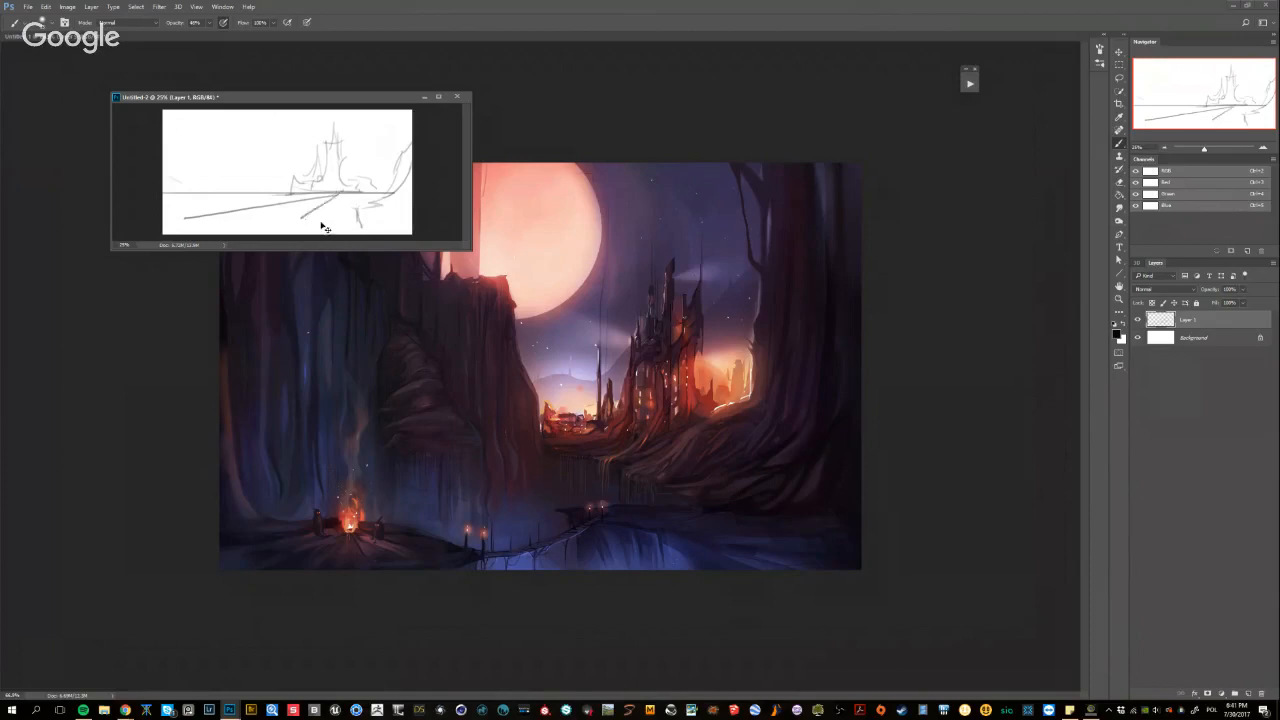
left_click_drag(333, 195, 285, 218)
key("ctrl+z")
Try a diagonal guide stroke across the bridge area of the castle painting and undo it
left_click(597, 551)
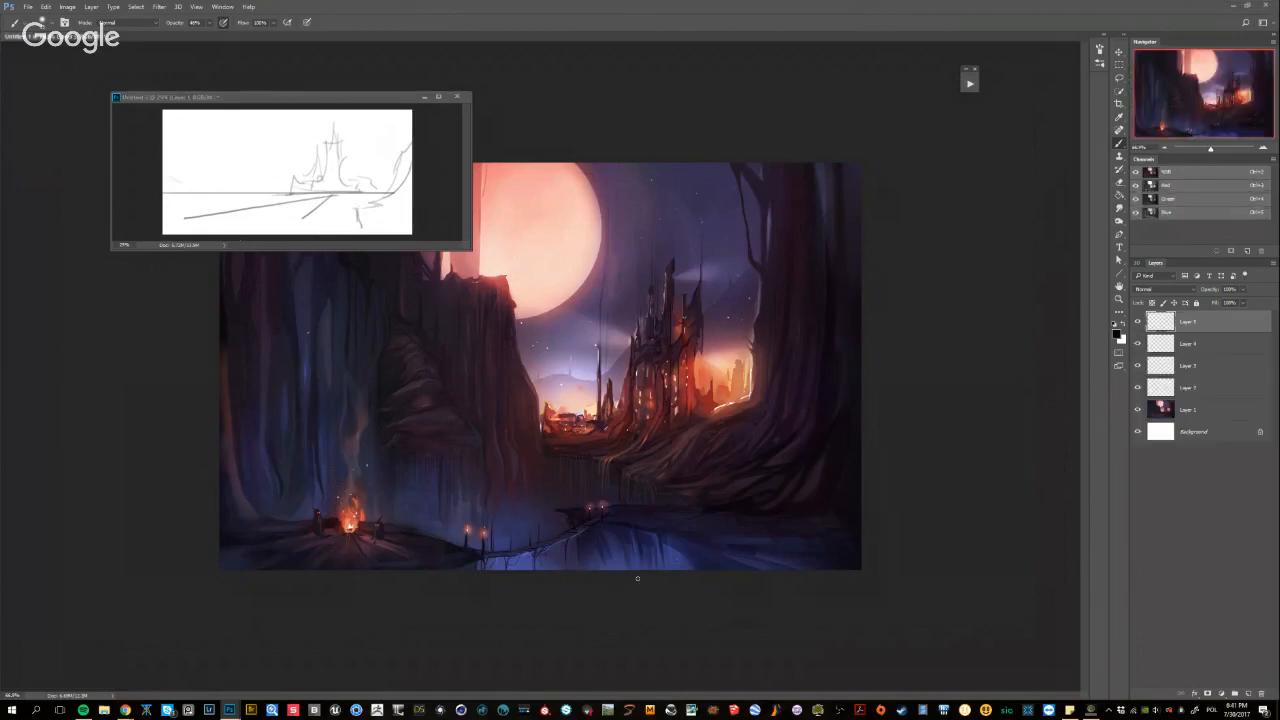
mouse_move(637, 578)
left_mouse_down()
mouse_move(465, 487)
mouse_move(380, 459)
left_mouse_up()
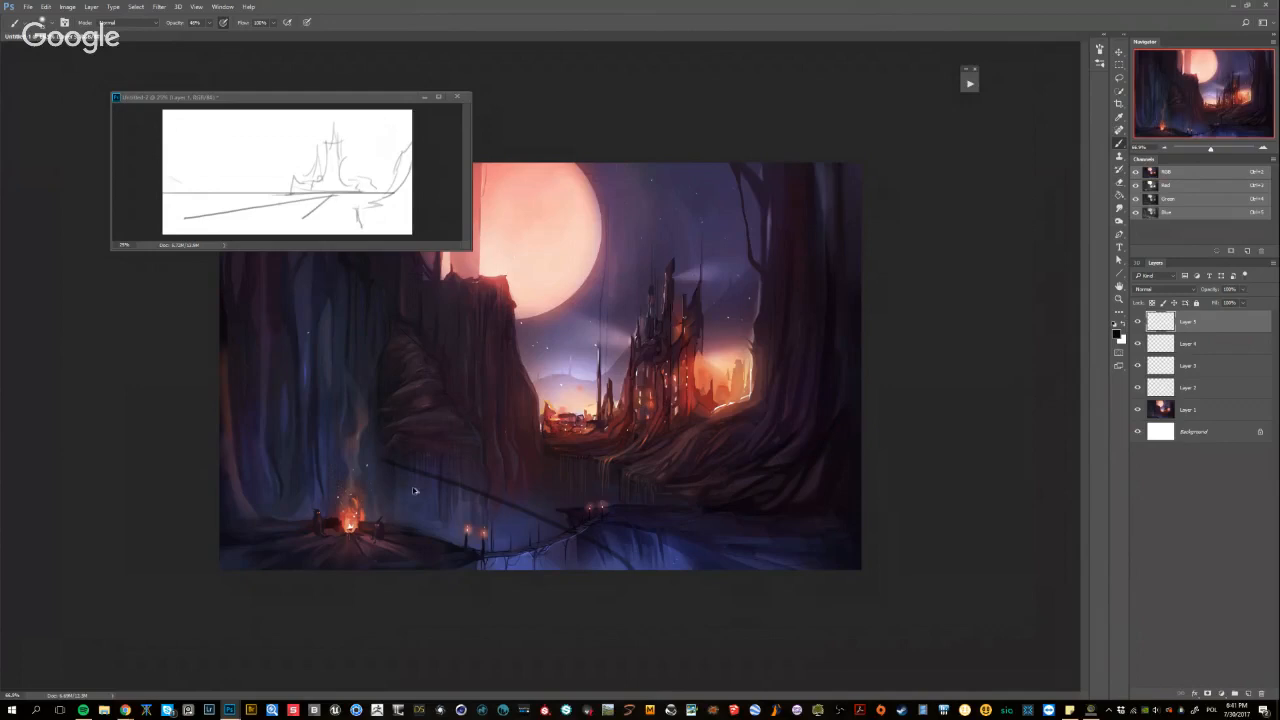
key("ctrl+z")
key("ctrl+z")
key("ctrl+z")
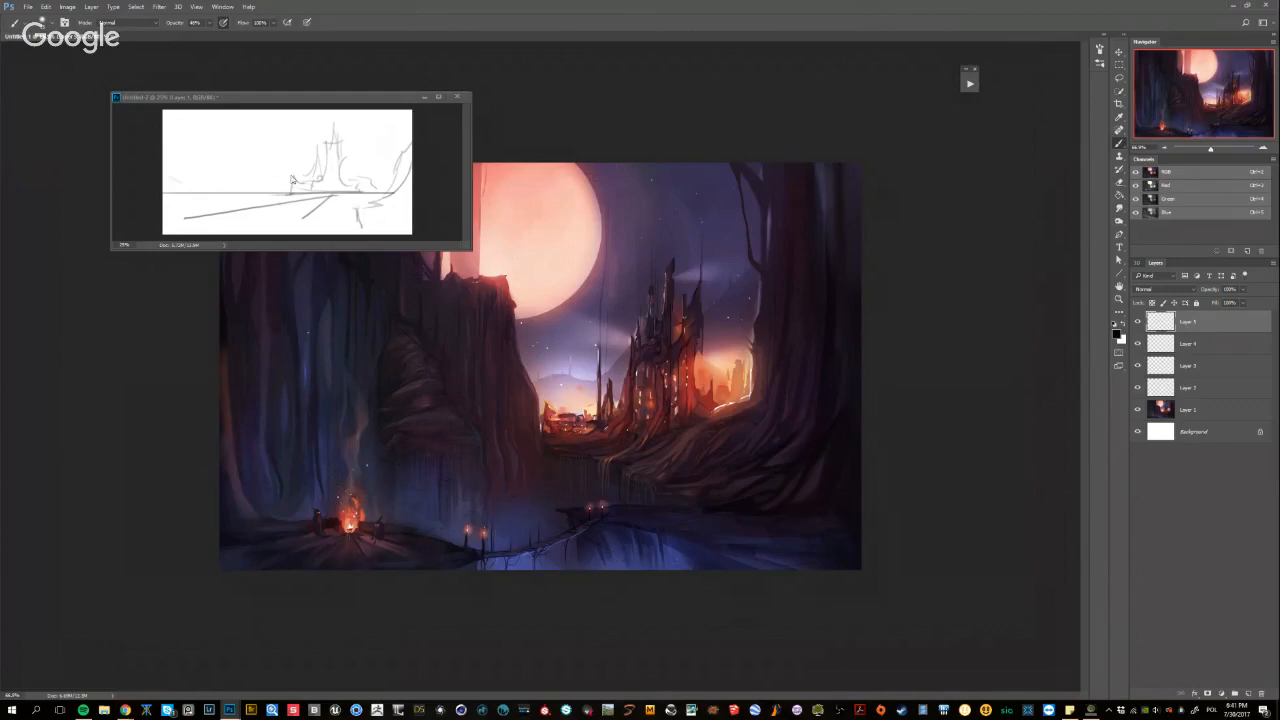
Reinforce the long diagonal bridge line in the sketch document and add foreground strokes and tall cliff outlines on its left side
left_click(281, 210)
left_click_drag(274, 204, 337, 193)
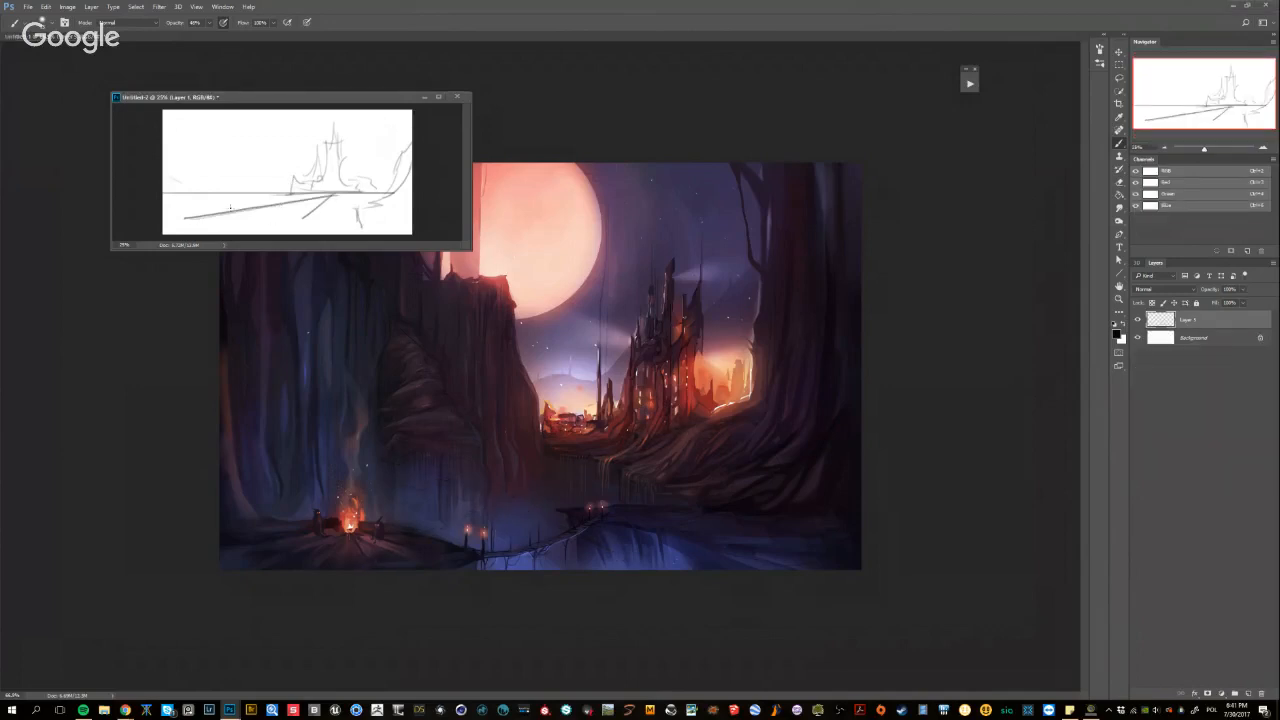
left_click_drag(182, 210, 244, 213)
mouse_move(221, 112)
left_mouse_down()
mouse_move(256, 187)
mouse_move(308, 217)
mouse_move(197, 188)
mouse_move(183, 142)
mouse_move(174, 173)
mouse_move(221, 201)
mouse_move(213, 208)
mouse_move(281, 193)
mouse_move(284, 226)
mouse_move(267, 202)
mouse_move(274, 229)
mouse_move(281, 212)
mouse_move(236, 199)
mouse_move(250, 204)
left_mouse_up()
Set the eraser to 100% opacity, erase the horizon line on the sketch's left side and return to the brush
key("e")
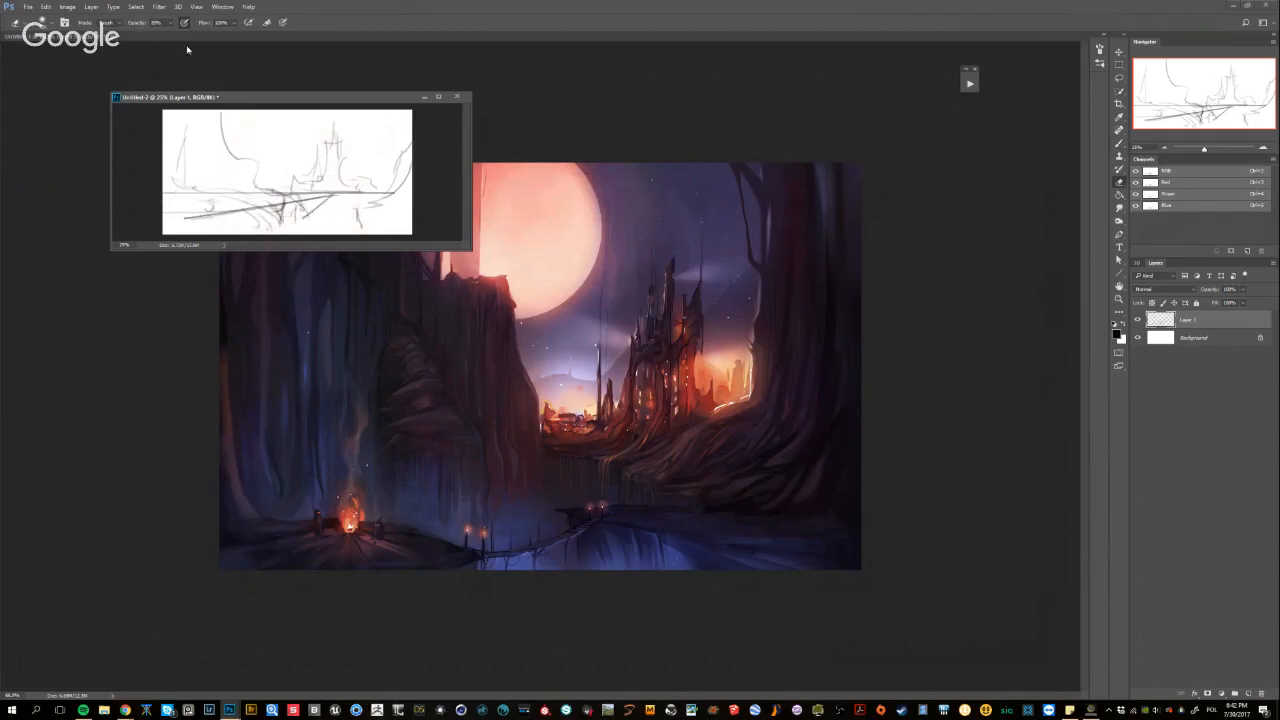
key("0")
key("b")
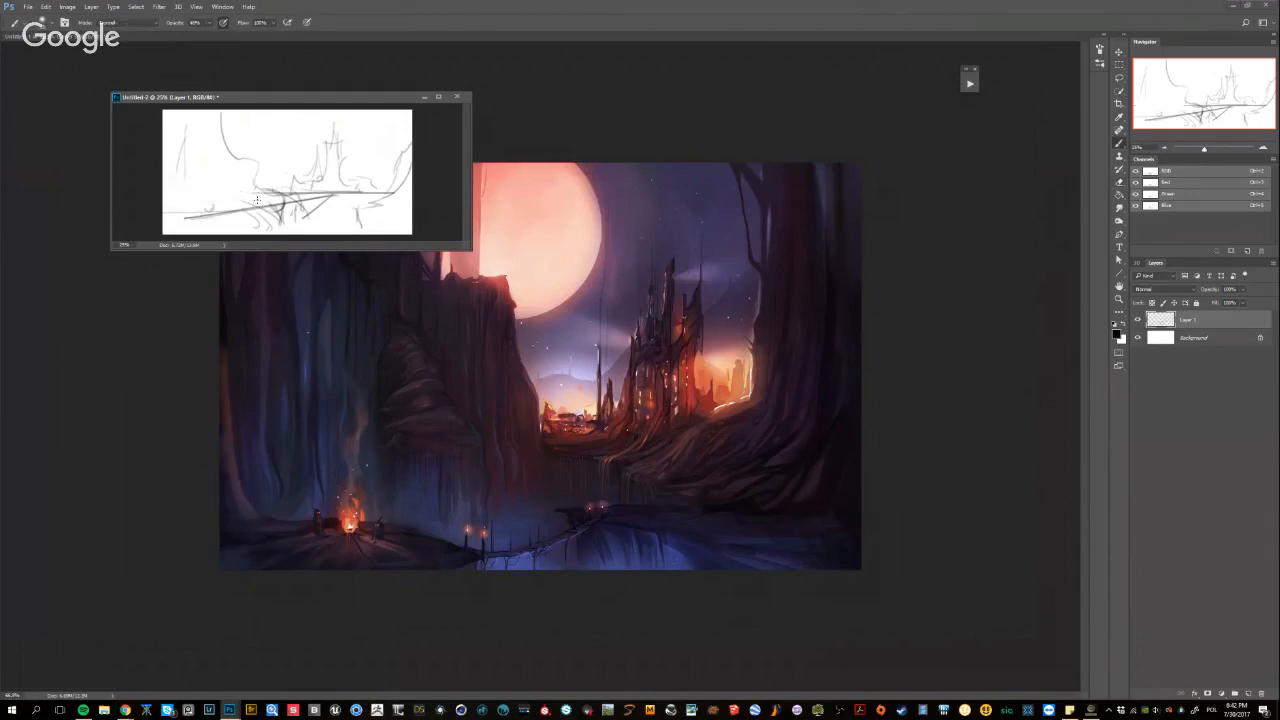
Sketch layered foreground ledges in the lower left, with a dark bridge support and a jagged bank below the castle
left_click_drag(278, 203, 272, 215)
left_click_drag(192, 199, 262, 234)
mouse_move(168, 212)
left_mouse_down()
mouse_move(258, 231)
mouse_move(170, 214)
mouse_move(228, 227)
left_mouse_up()
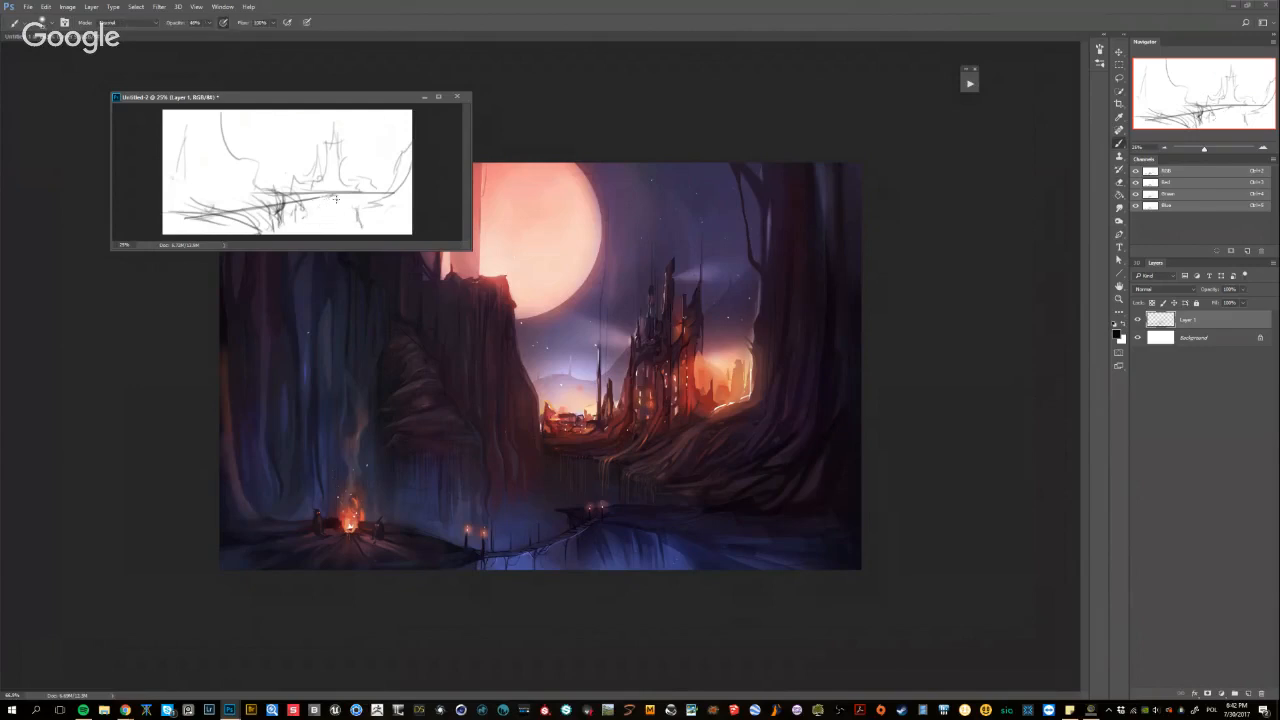
left_click_drag(329, 204, 329, 230)
Sketch diagonal cliff slopes descending from the canvas's upper-left area toward the bridge
left_click_drag(195, 112, 251, 160)
mouse_move(171, 132)
left_mouse_down()
mouse_move(217, 184)
mouse_move(259, 195)
mouse_move(262, 212)
left_mouse_up()
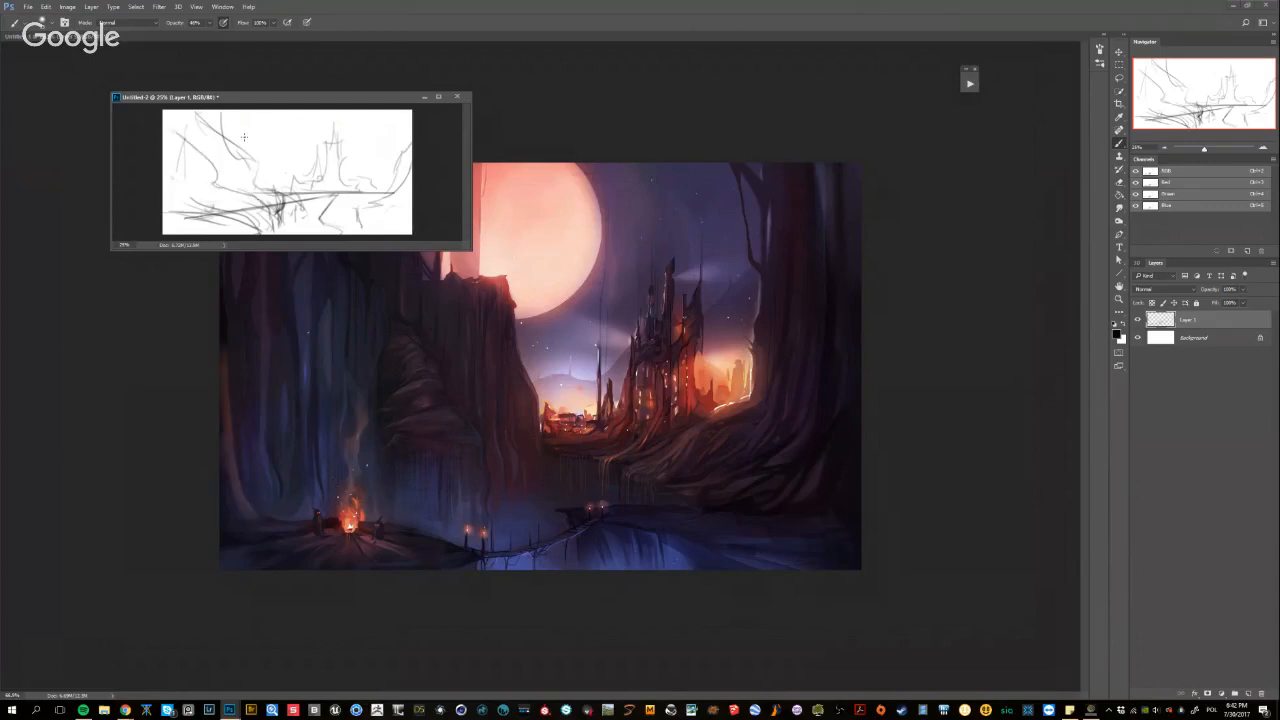
mouse_move(229, 133)
left_mouse_down()
mouse_move(287, 175)
mouse_move(257, 171)
mouse_move(308, 185)
mouse_move(302, 207)
left_mouse_up()
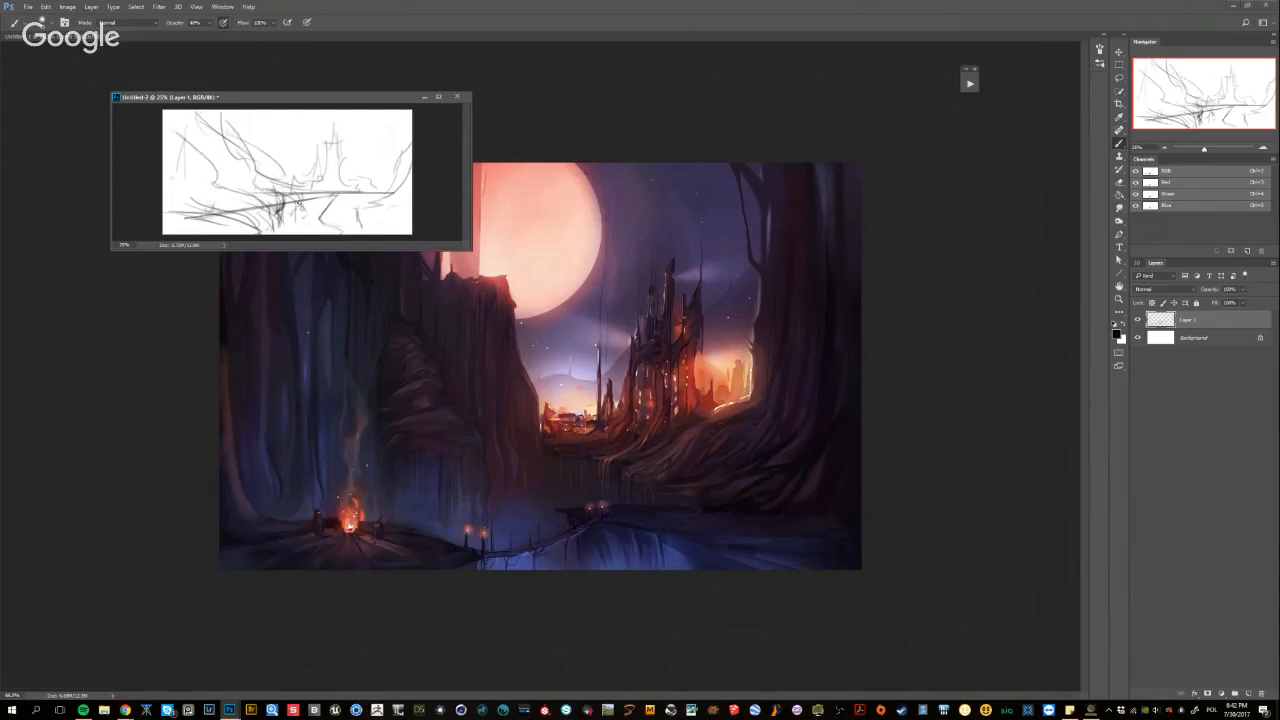
Flip the sketch horizontally, erase strokes beside the castle and redraw the long slope rising to the upper right
key("F2")
key("e")
mouse_move(303, 159)
left_mouse_down()
mouse_move(346, 142)
mouse_move(323, 149)
mouse_move(352, 125)
left_mouse_up()
key("b")
left_click_drag(320, 185, 408, 114)
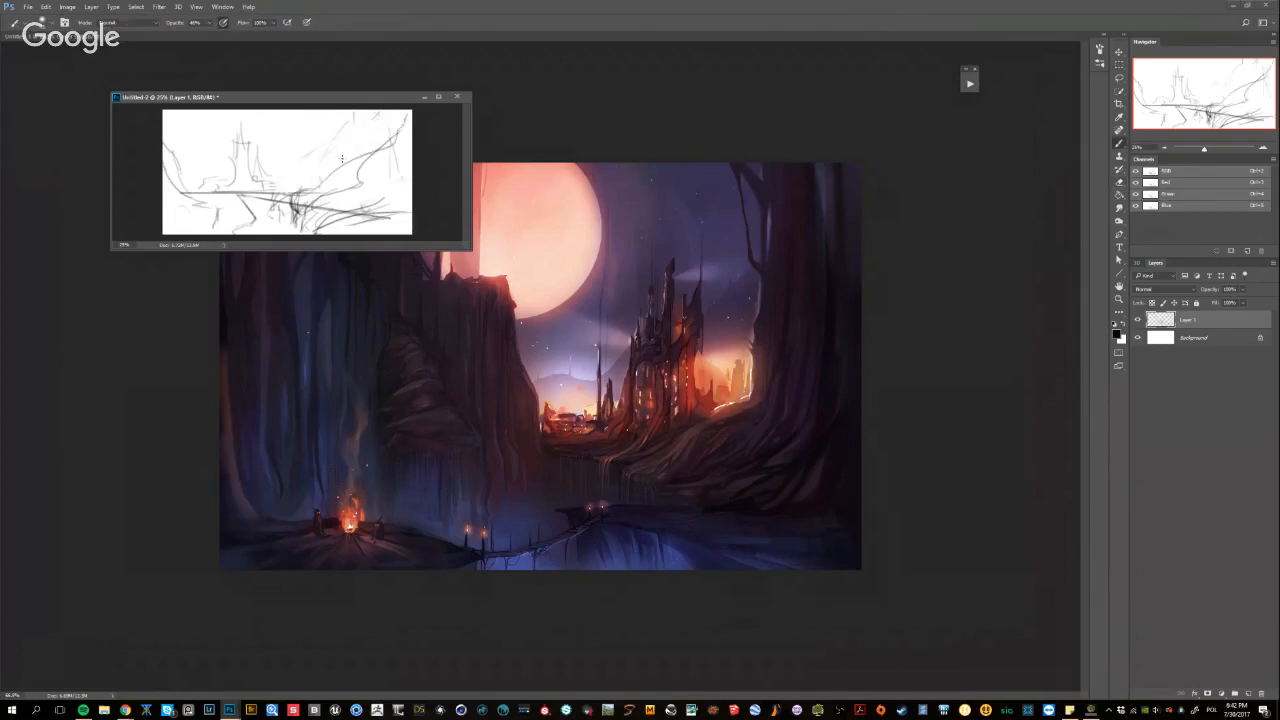
Try small strokes in the open sky between the castle and the slope, and undo them
mouse_move(314, 120)
left_mouse_down()
mouse_move(333, 152)
mouse_move(343, 138)
mouse_move(314, 120)
mouse_move(335, 124)
mouse_move(311, 129)
mouse_move(315, 167)
mouse_move(342, 150)
mouse_move(325, 130)
left_mouse_up()
key("ctrl+z")
key("ctrl+z")
key("ctrl+z")
key("ctrl+z")
key("ctrl+z")
key("ctrl+z")
Erase the dense bridge support and surrounding foreground strokes below the horizon near the canvas's centre
key("e")
mouse_move(297, 207)
left_mouse_down()
mouse_move(350, 206)
mouse_move(307, 213)
mouse_move(391, 182)
mouse_move(352, 216)
left_mouse_up()
key("b")
Undo the small trial moon and sketch a large circular moon directly beside and behind the castle tower
key("e")
mouse_move(325, 134)
left_mouse_down()
mouse_move(316, 150)
mouse_move(324, 141)
left_mouse_up()
key("b")
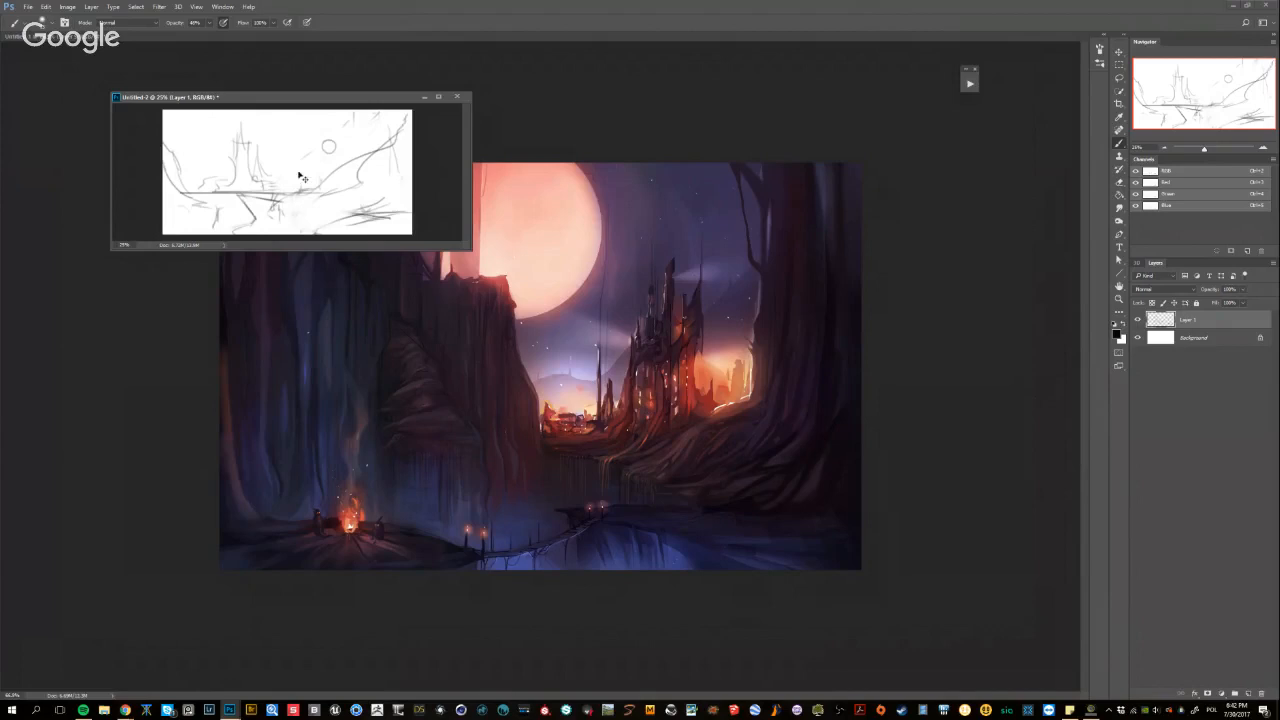
key("ctrl+z")
mouse_move(273, 127)
left_mouse_down()
mouse_move(294, 138)
mouse_move(268, 150)
mouse_move(278, 169)
left_mouse_up()
key("ctrl+z")
mouse_move(262, 127)
left_mouse_down()
mouse_move(225, 154)
mouse_move(252, 180)
mouse_move(226, 143)
mouse_move(252, 145)
mouse_move(237, 130)
mouse_move(290, 160)
mouse_move(276, 129)
mouse_move(247, 148)
mouse_move(265, 172)
mouse_move(239, 133)
mouse_move(236, 172)
left_mouse_up()
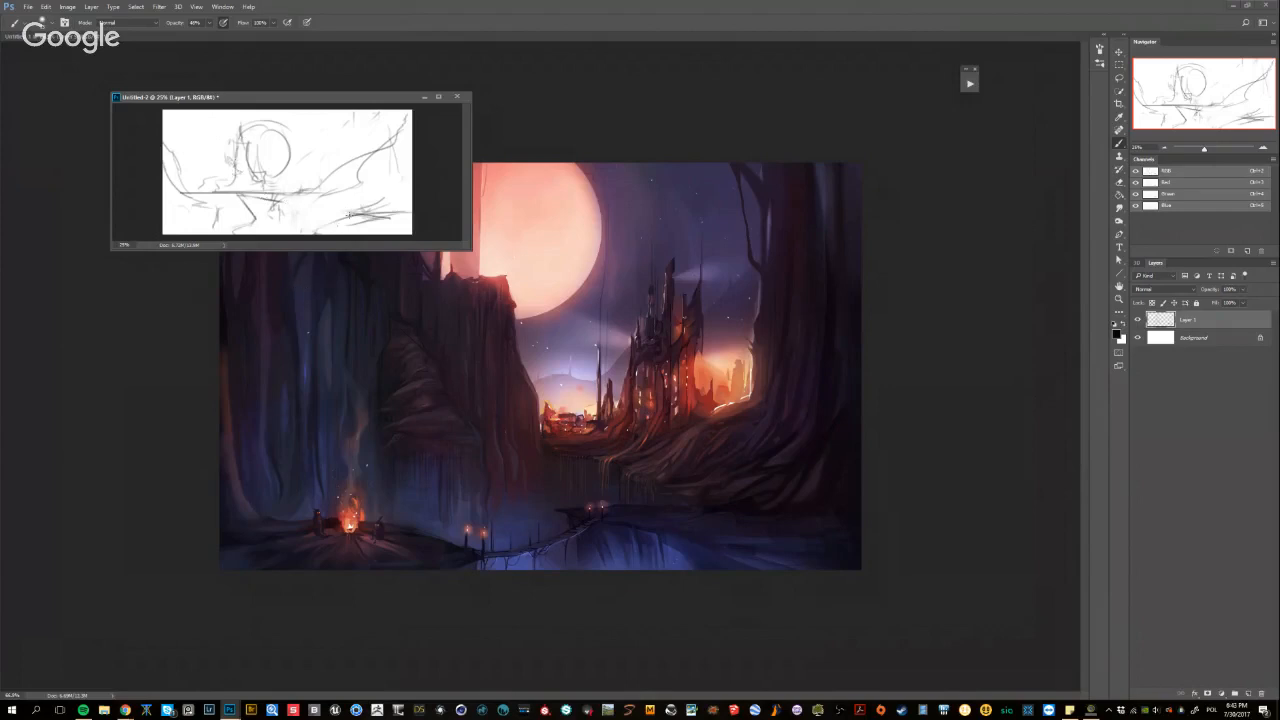
Flip the sketch back horizontally, refine the castle tower and erase the heavy foreground strokes in the lower left
key("ctrl+shift+h")
left_click_drag(336, 150, 338, 145)
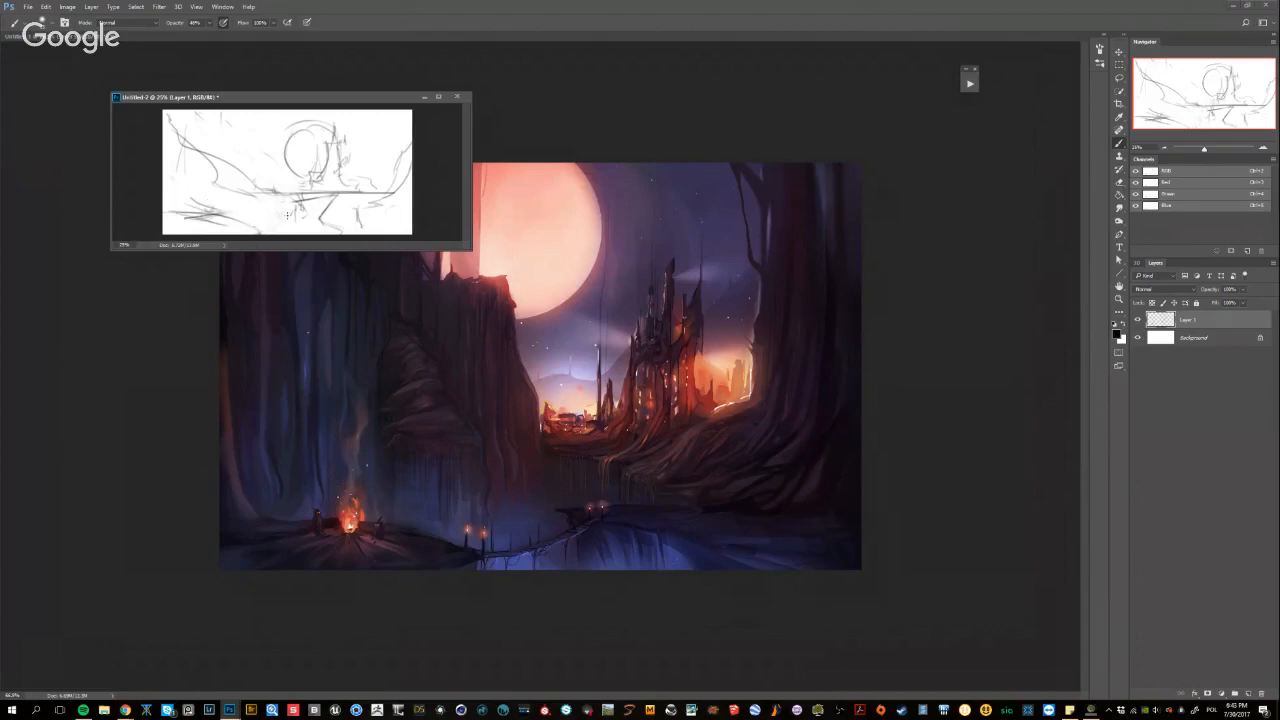
mouse_move(241, 220)
left_mouse_down()
mouse_move(288, 210)
mouse_move(244, 225)
mouse_move(184, 217)
left_mouse_up()
key("e")
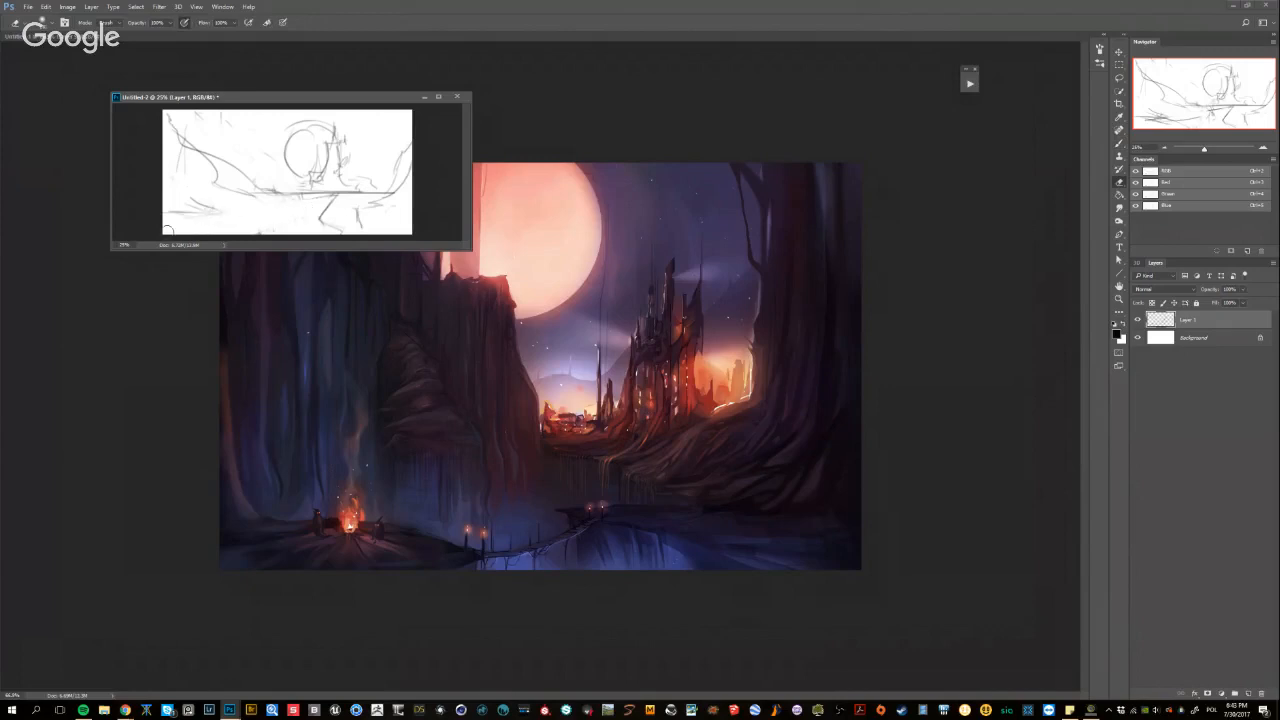
Erase the bridge support strokes beneath the castle and the leftover marks in the sketch's lower-left corner
mouse_move(324, 220)
left_mouse_down()
mouse_move(292, 216)
mouse_move(356, 214)
left_mouse_up()
left_click_drag(184, 218, 163, 210)
key("b")
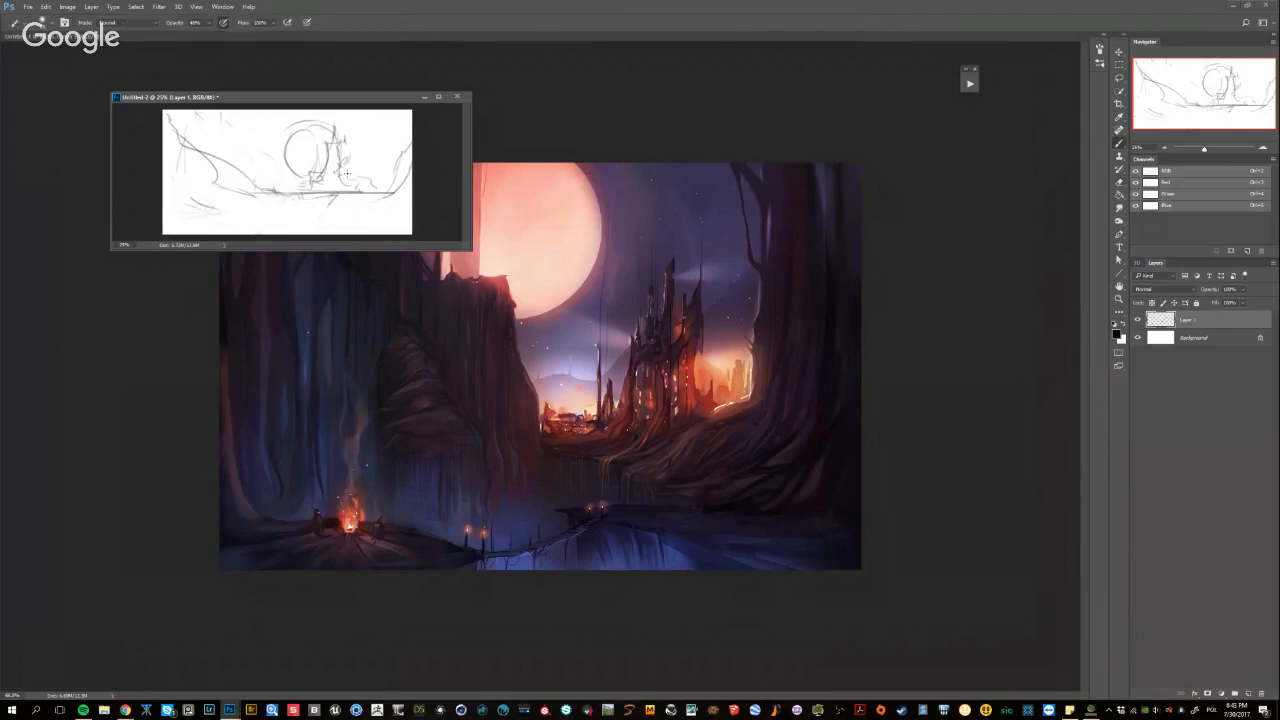
Sketch the ground line with short downward strokes beneath the castle, plus rolling hills rising to its right
mouse_move(385, 191)
left_mouse_down()
mouse_move(411, 174)
mouse_move(318, 193)
mouse_move(330, 200)
left_mouse_up()
left_click_drag(328, 190, 407, 138)
mouse_move(284, 176)
left_mouse_down()
mouse_move(254, 184)
mouse_move(386, 150)
mouse_move(374, 165)
left_mouse_up()
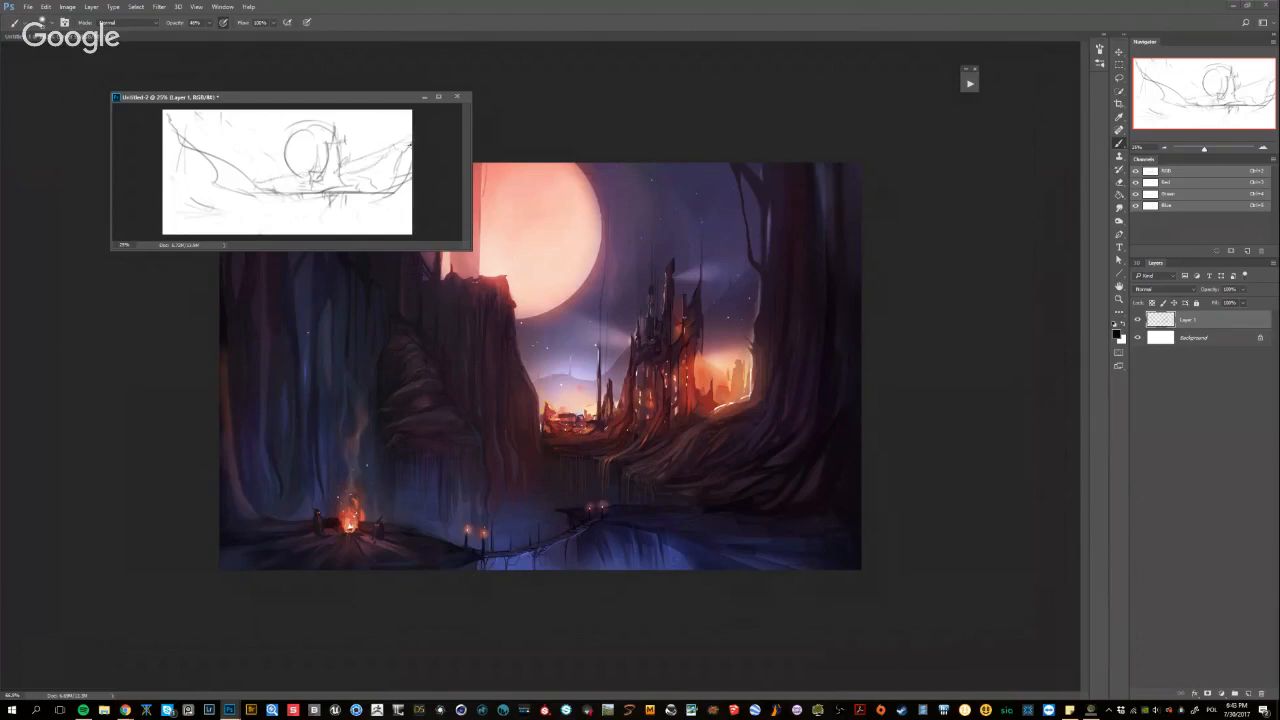
key("e")
key("b")
Sketch a near shoreline across the lower left and a short bank line at the lower right edge
left_click_drag(274, 198, 218, 206)
mouse_move(268, 206)
left_mouse_down()
mouse_move(163, 215)
mouse_move(224, 211)
left_mouse_up()
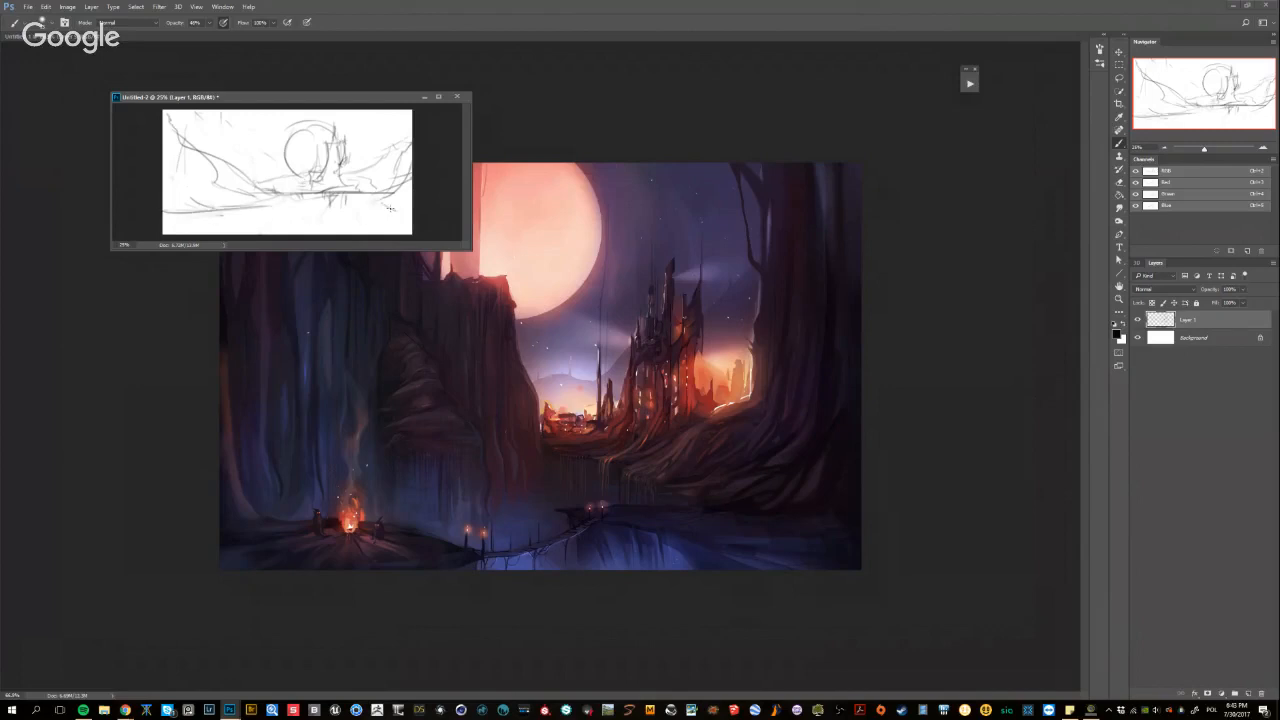
left_click_drag(390, 208, 412, 211)
Sketch loose clouds on both sides of the moon and faint distant horizontal lines behind the castle
left_click_drag(230, 132, 256, 139)
mouse_move(240, 153)
left_mouse_down()
mouse_move(277, 150)
mouse_move(240, 154)
left_mouse_up()
mouse_move(371, 141)
left_mouse_down()
mouse_move(354, 154)
mouse_move(383, 137)
mouse_move(397, 149)
left_mouse_up()
left_click_drag(268, 169, 292, 166)
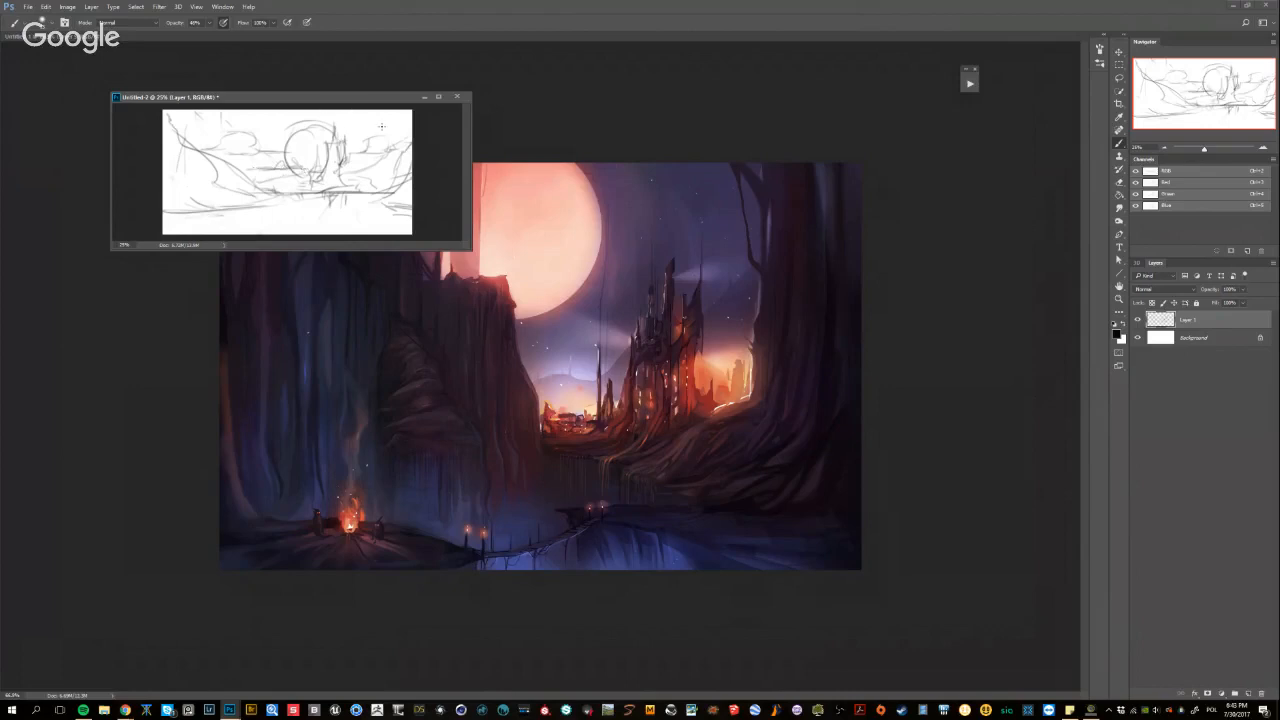
mouse_move(239, 134)
left_mouse_down()
mouse_move(256, 148)
mouse_move(228, 146)
left_mouse_up()
Undo the last cloud strokes and a trial diagonal stroke below the castle
key("ctrl+alt+z")
key("ctrl+alt+z")
key("ctrl+alt+z")
key("ctrl+alt+z")
key("ctrl+alt+z")
key("ctrl+alt+z")
mouse_move(328, 193)
left_mouse_down()
mouse_move(364, 191)
mouse_move(290, 210)
mouse_move(316, 221)
mouse_move(304, 229)
left_mouse_up()
Sketch overlapping diagonal banks across the lower foreground, undoing the stray strokes, with one bank extending to the right edge
key("ctrl+alt+z")
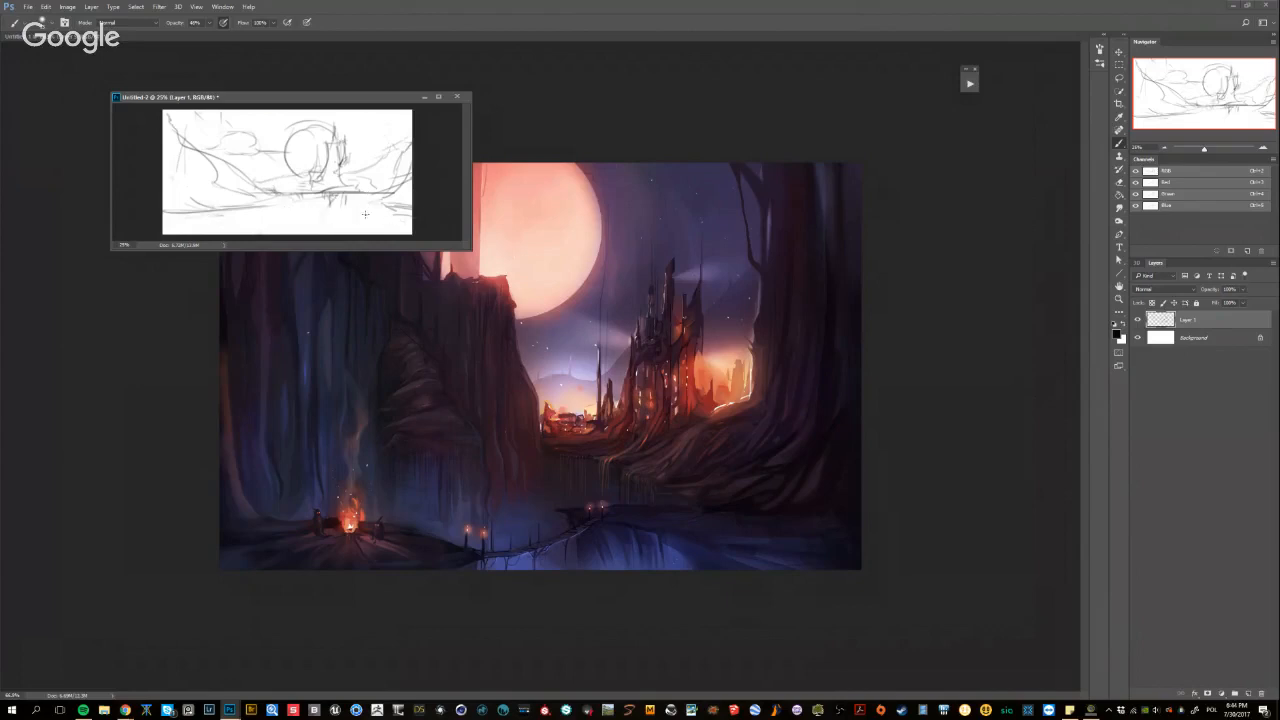
mouse_move(404, 206)
left_mouse_down()
mouse_move(314, 198)
mouse_move(312, 228)
mouse_move(282, 215)
mouse_move(239, 222)
mouse_move(308, 235)
left_mouse_up()
mouse_move(205, 214)
left_mouse_down()
mouse_move(342, 235)
mouse_move(278, 224)
mouse_move(330, 235)
mouse_move(271, 210)
left_mouse_up()
key("ctrl+z")
mouse_move(398, 228)
left_mouse_down()
mouse_move(267, 203)
mouse_move(350, 184)
mouse_move(346, 209)
mouse_move(324, 206)
mouse_move(411, 214)
left_mouse_up()
key("ctrl+alt+z")
key("ctrl+alt+z")
key("ctrl+alt+z")
left_click_drag(310, 204, 411, 214)
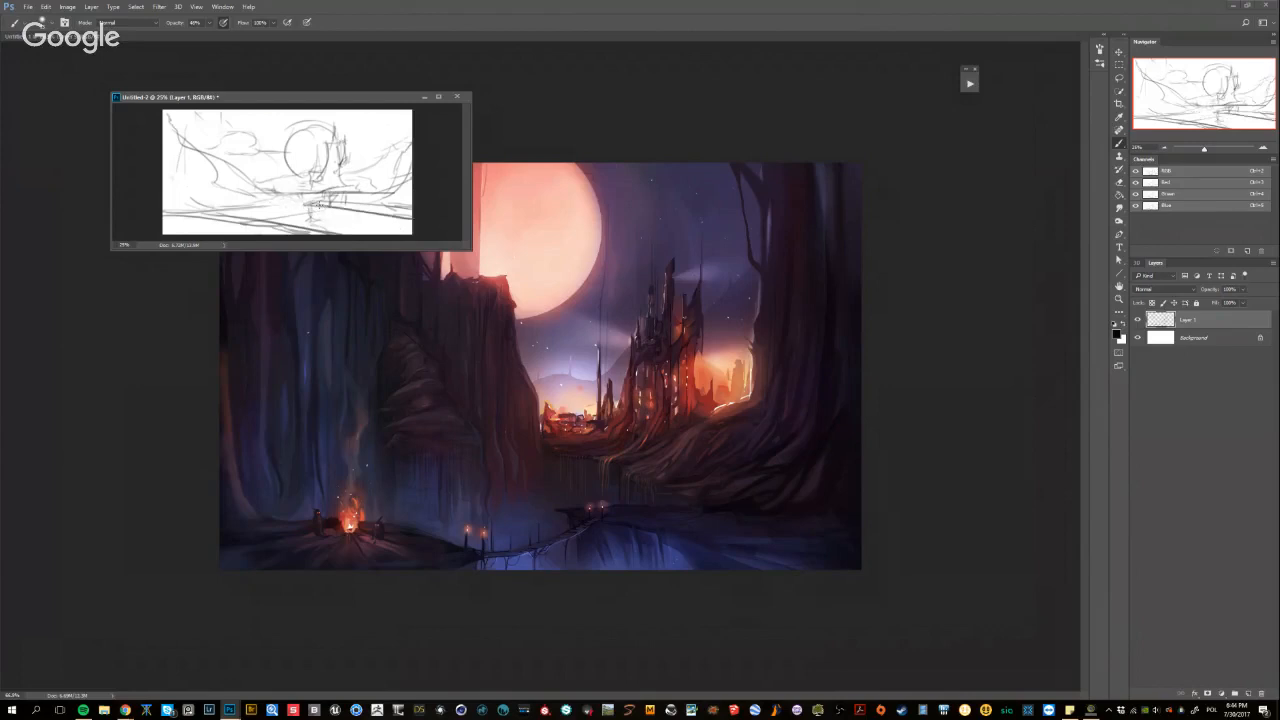
Reinforce the lower-left foreground bank and sketch a steep slope rising along the right side
left_click_drag(226, 212, 350, 231)
key("ctrl+z")
mouse_move(234, 212)
left_mouse_down()
mouse_move(335, 234)
mouse_move(314, 215)
mouse_move(318, 228)
left_mouse_up()
scroll(335, 202, "up", 1)
mouse_move(404, 146)
left_mouse_down()
mouse_move(366, 186)
mouse_move(307, 208)
mouse_move(414, 188)
mouse_move(433, 147)
mouse_move(418, 111)
mouse_move(387, 229)
mouse_move(352, 213)
left_mouse_up()
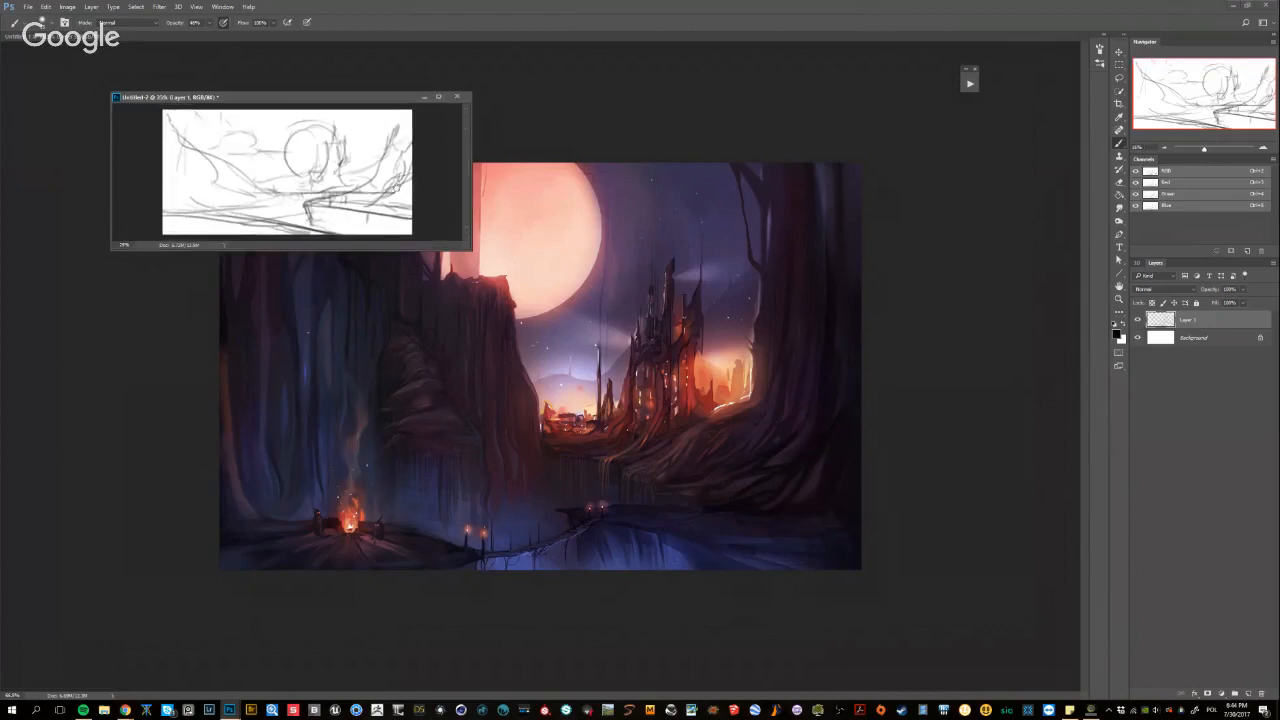
Try a connecting stroke between the two foreground banks below the castle and undo it
mouse_move(276, 222)
left_mouse_down()
mouse_move(341, 213)
mouse_move(321, 230)
mouse_move(291, 213)
mouse_move(330, 207)
left_mouse_up()
key("ctrl+alt+z")
key("ctrl+alt+z")
key("ctrl+alt+z")
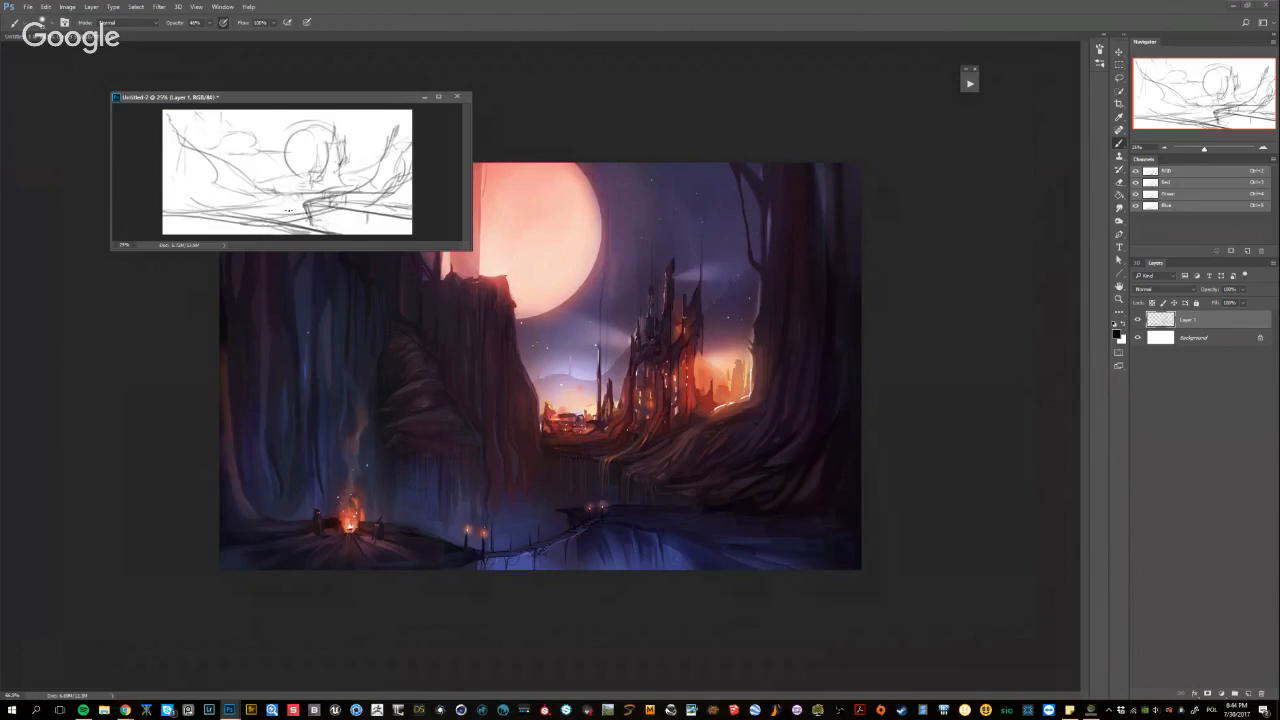
Sketch steep diagonal lines down the left slope and ground lines converging toward the castle's base
left_click_drag(253, 217, 281, 214)
mouse_move(167, 124)
left_mouse_down()
mouse_move(242, 192)
mouse_move(272, 187)
mouse_move(210, 211)
left_mouse_up()
mouse_move(302, 192)
left_mouse_down()
mouse_move(314, 190)
mouse_move(179, 210)
mouse_move(189, 215)
left_mouse_up()
scroll(346, 152, "down", 3)
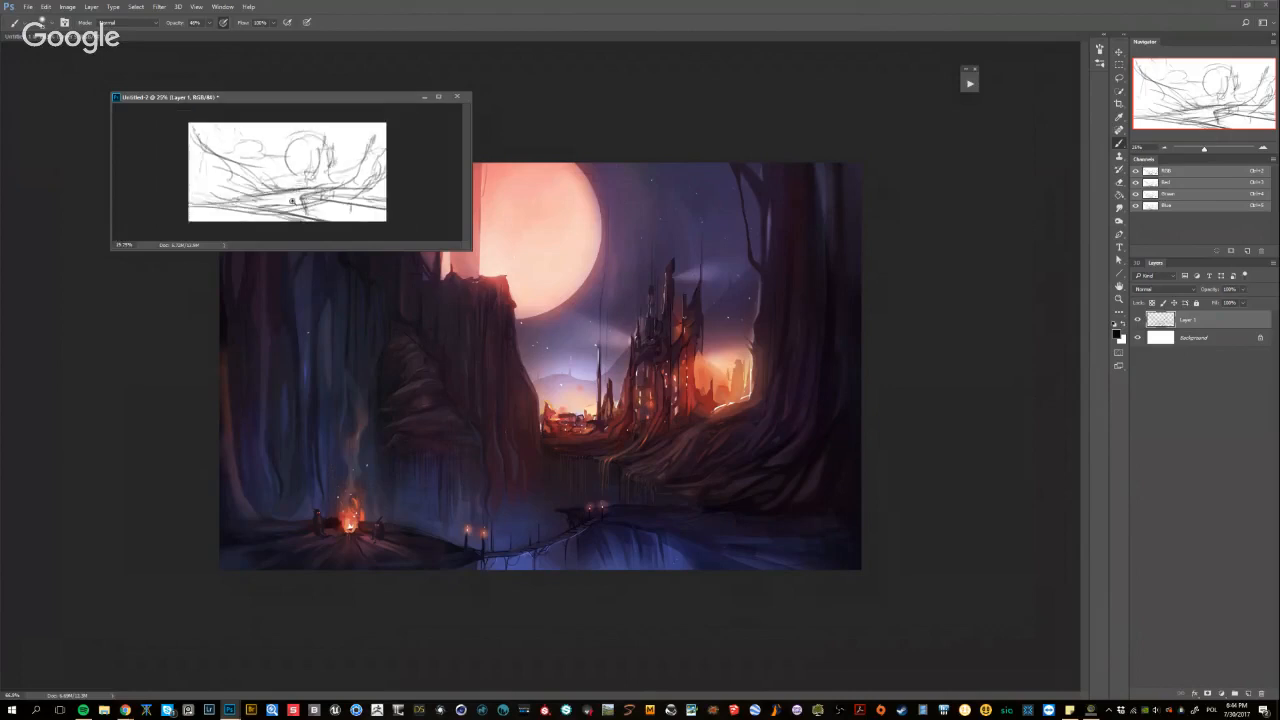
left_click_drag(197, 143, 276, 188)
key("ctrl+z")
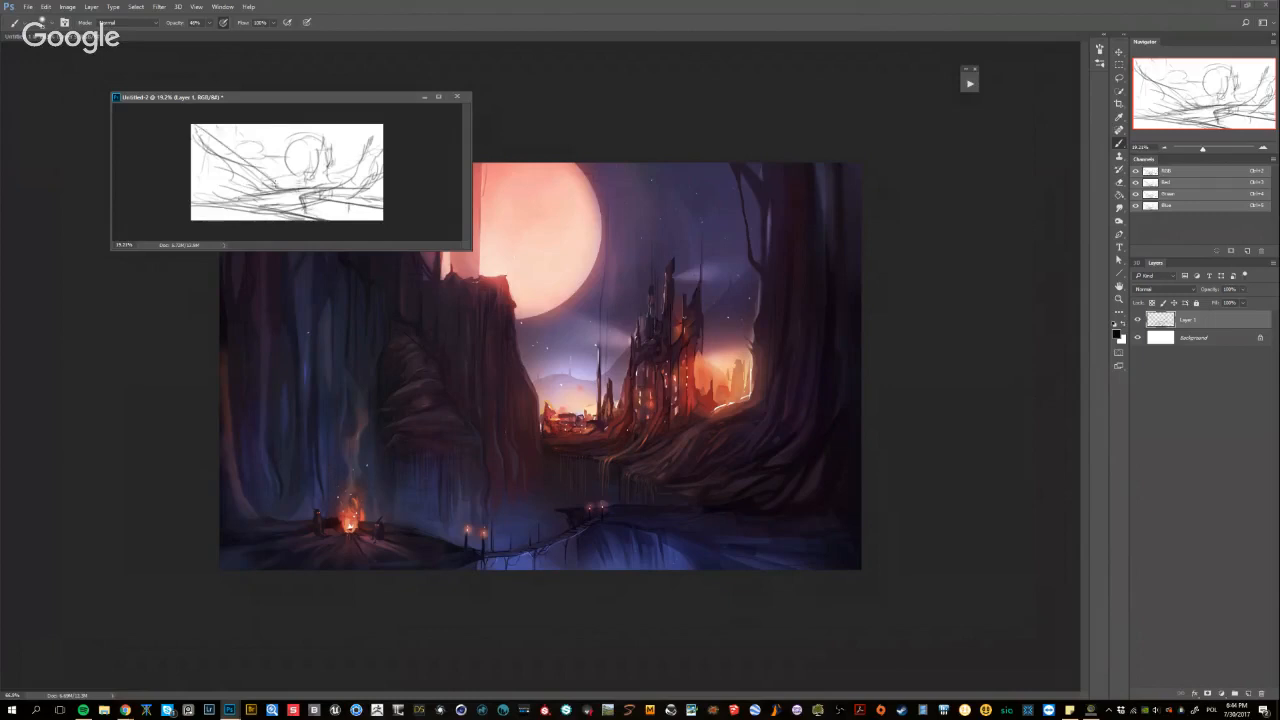
Add a new layer above the sketch and set the brush to magenta at 100% opacity
left_click(1248, 693)
right_click(312, 170, "alt+shift")
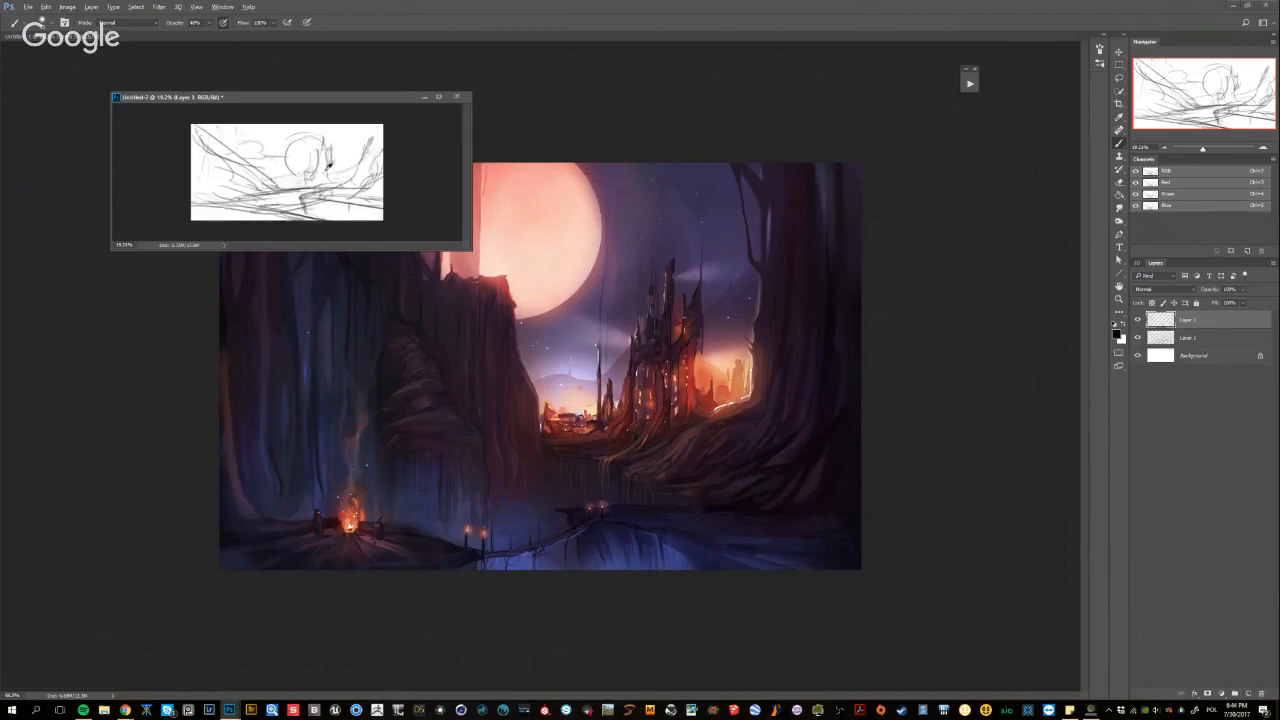
right_click(329, 168, "alt+shift")
right_click(332, 178, "alt+shift")
left_click_drag(314, 177, 320, 178)
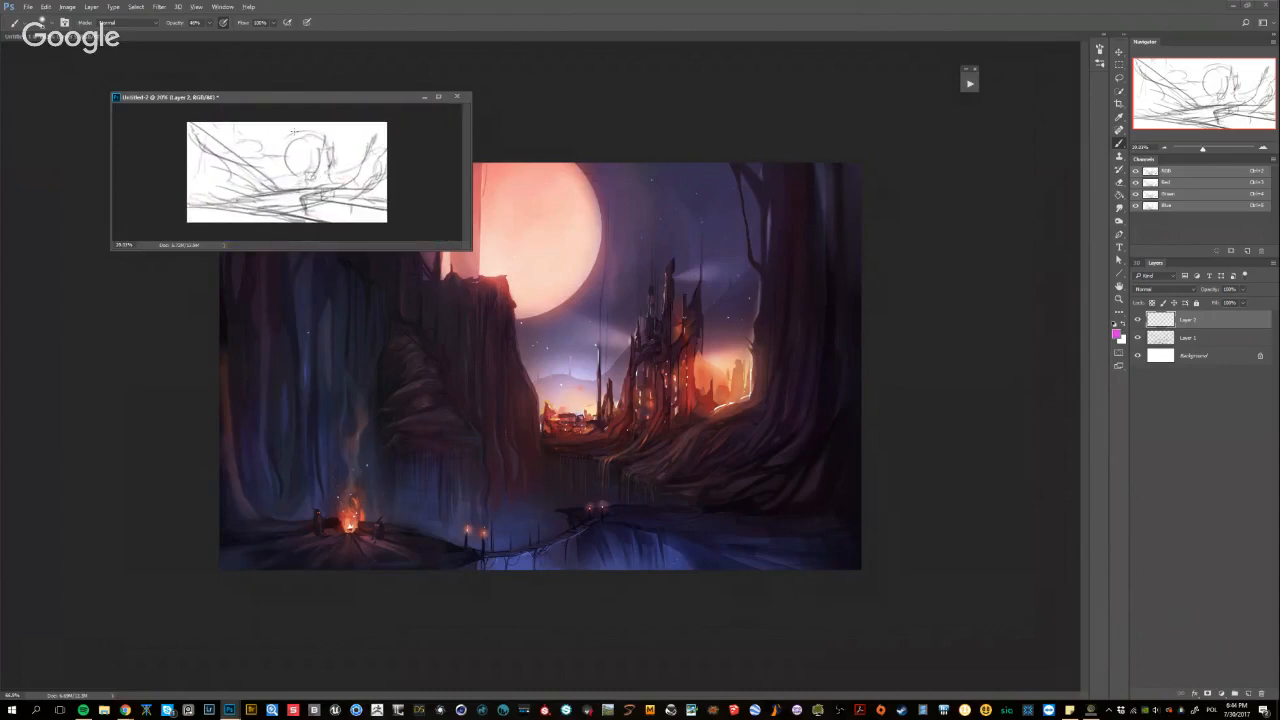
key("0")
Outline the castle as a magenta triangle and undo the trial circle strokes over the moon
mouse_move(306, 184)
left_mouse_down()
mouse_move(327, 138)
mouse_move(310, 184)
mouse_move(321, 140)
mouse_move(304, 134)
mouse_move(290, 162)
mouse_move(294, 148)
left_mouse_up()
key("ctrl+alt+z")
key("ctrl+alt+z")
key("ctrl+alt+z")
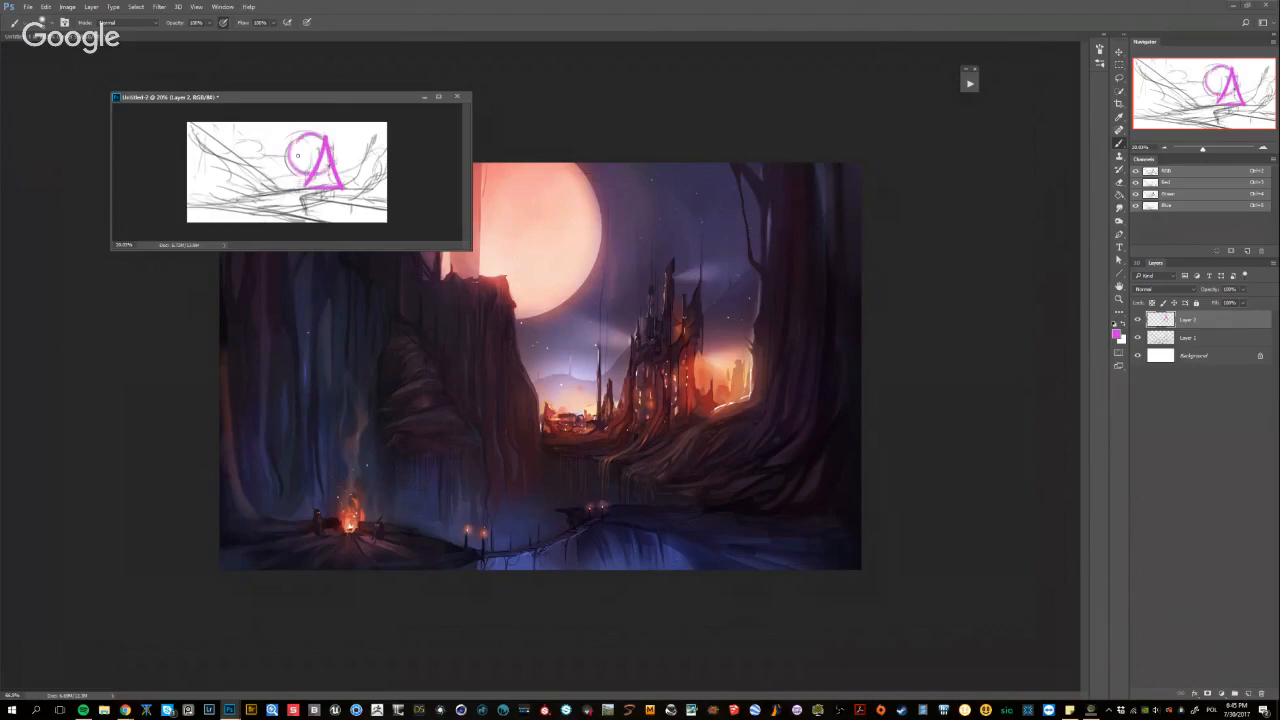
scroll(303, 176, "up", 1)
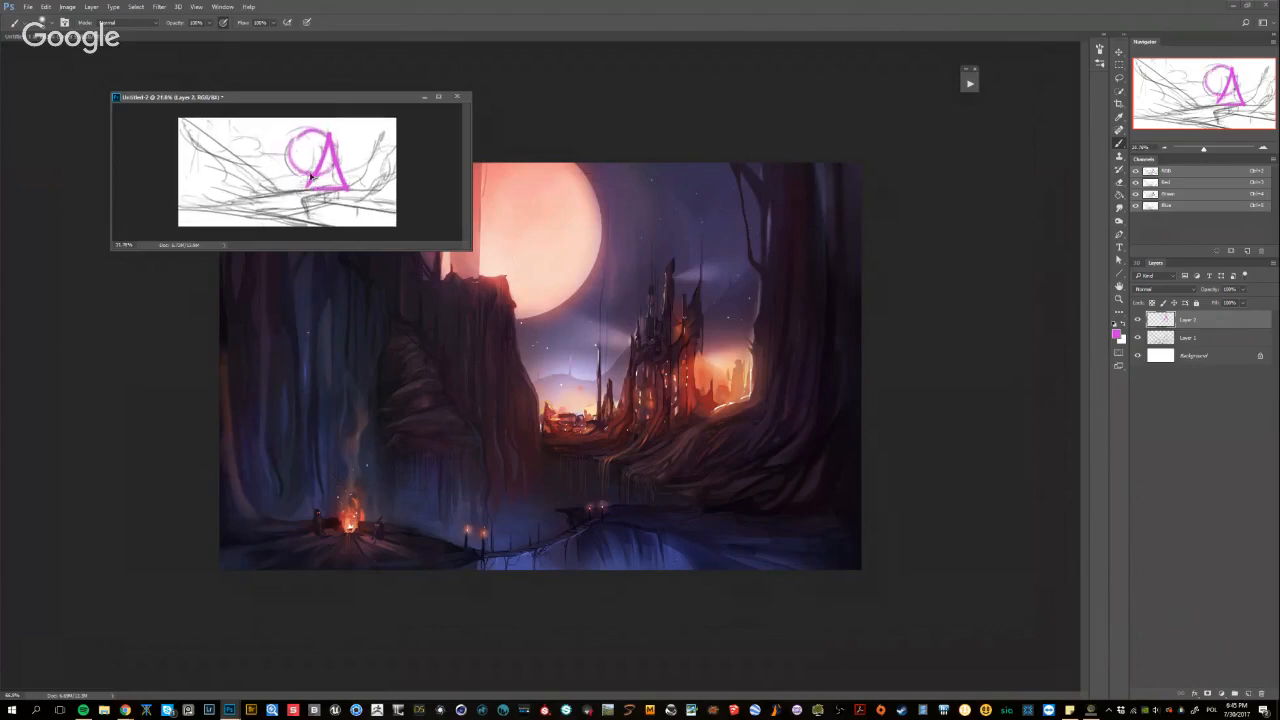
key("ctrl+alt+z")
mouse_move(312, 145)
left_mouse_down()
mouse_move(307, 177)
mouse_move(326, 146)
left_mouse_up()
key("ctrl+alt+z")
key("ctrl+alt+z")
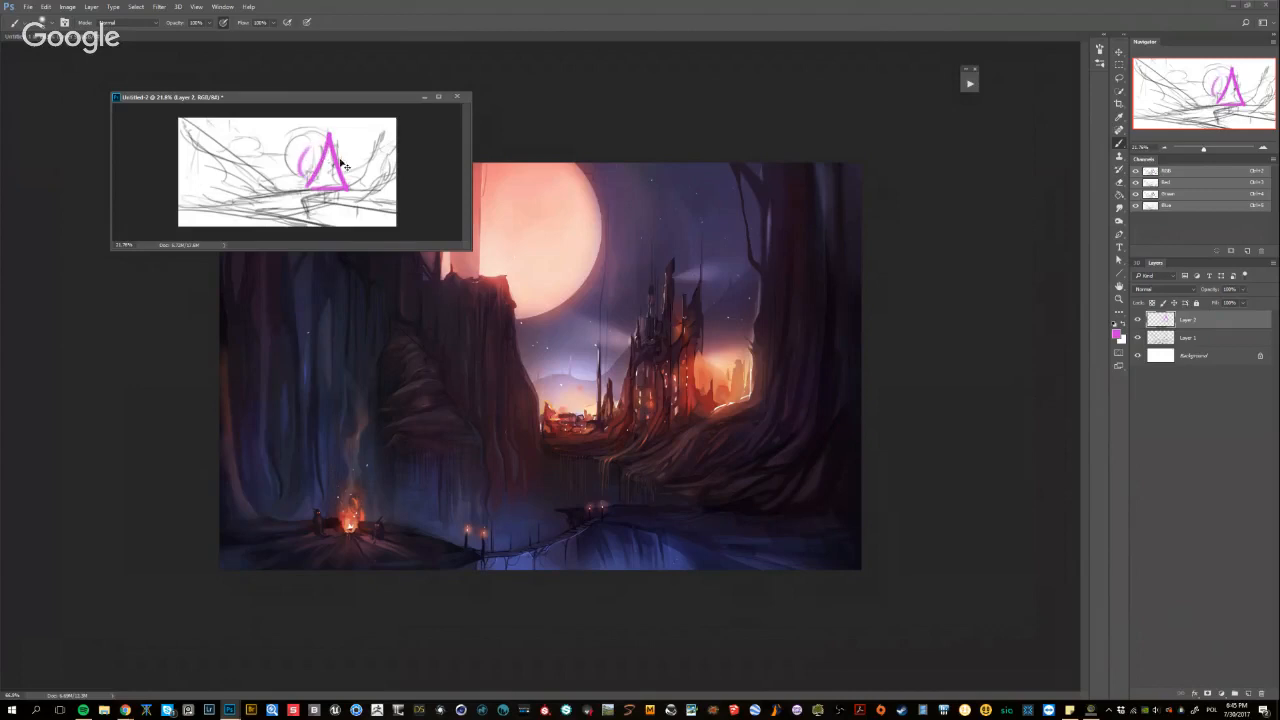
key("ctrl+alt+z")
Draw magenta flow lines for the foreground wedge, left slope and left ground line, with an arrow pointing toward the castle
mouse_move(362, 222)
left_mouse_down()
mouse_move(271, 207)
mouse_move(331, 189)
mouse_move(335, 221)
left_mouse_up()
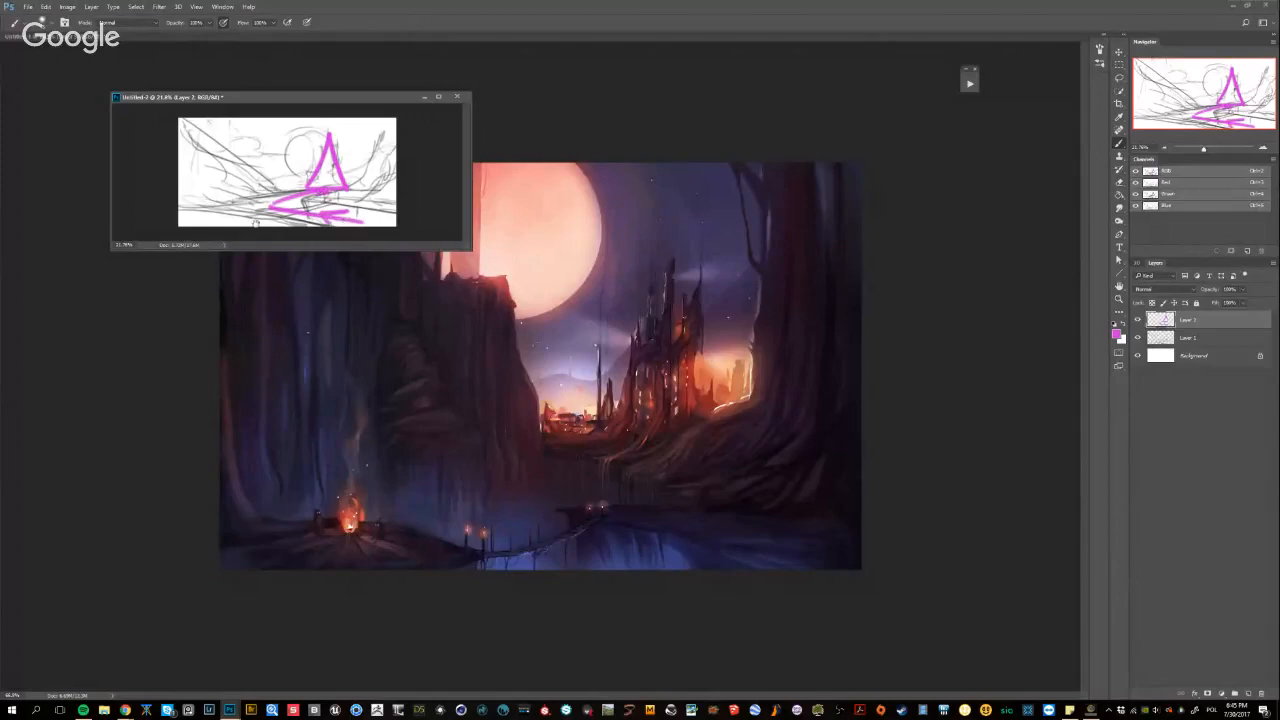
left_click_drag(223, 191, 226, 191)
left_click_drag(181, 123, 279, 183)
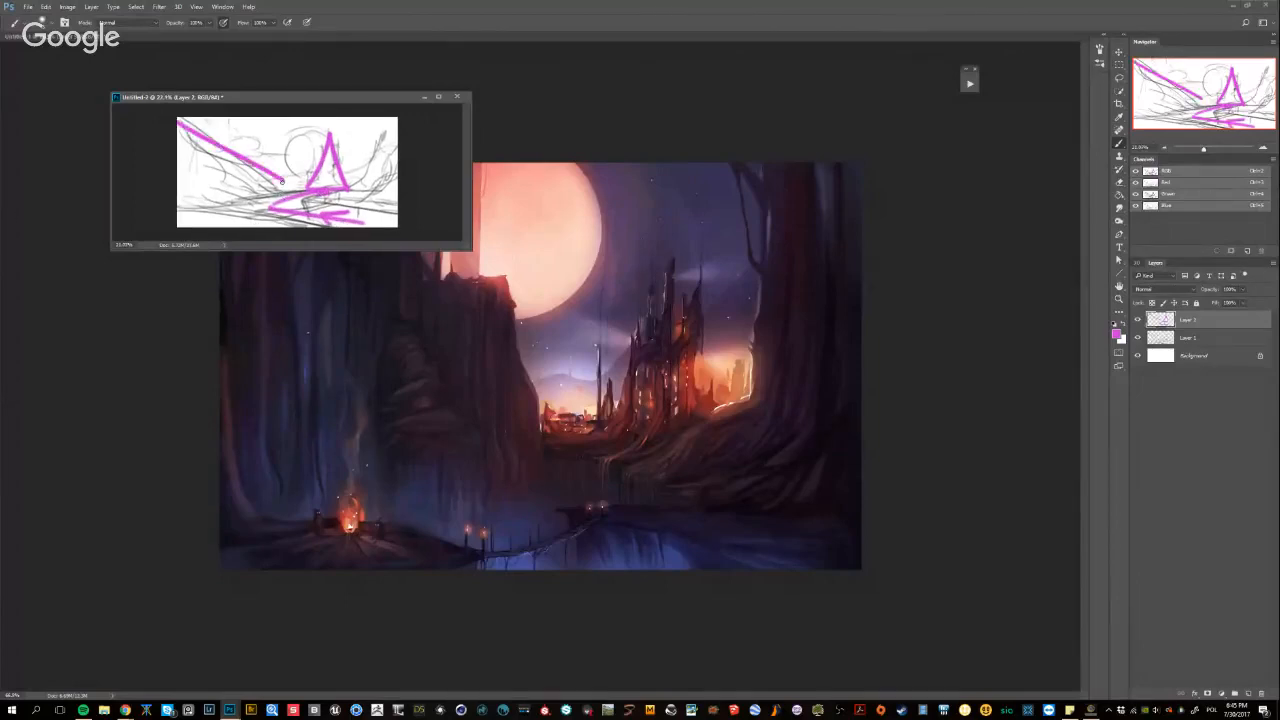
key("ctrl+z")
left_click_drag(203, 125, 268, 186)
mouse_move(177, 201)
left_mouse_down()
mouse_move(261, 186)
mouse_move(270, 162)
left_mouse_up()
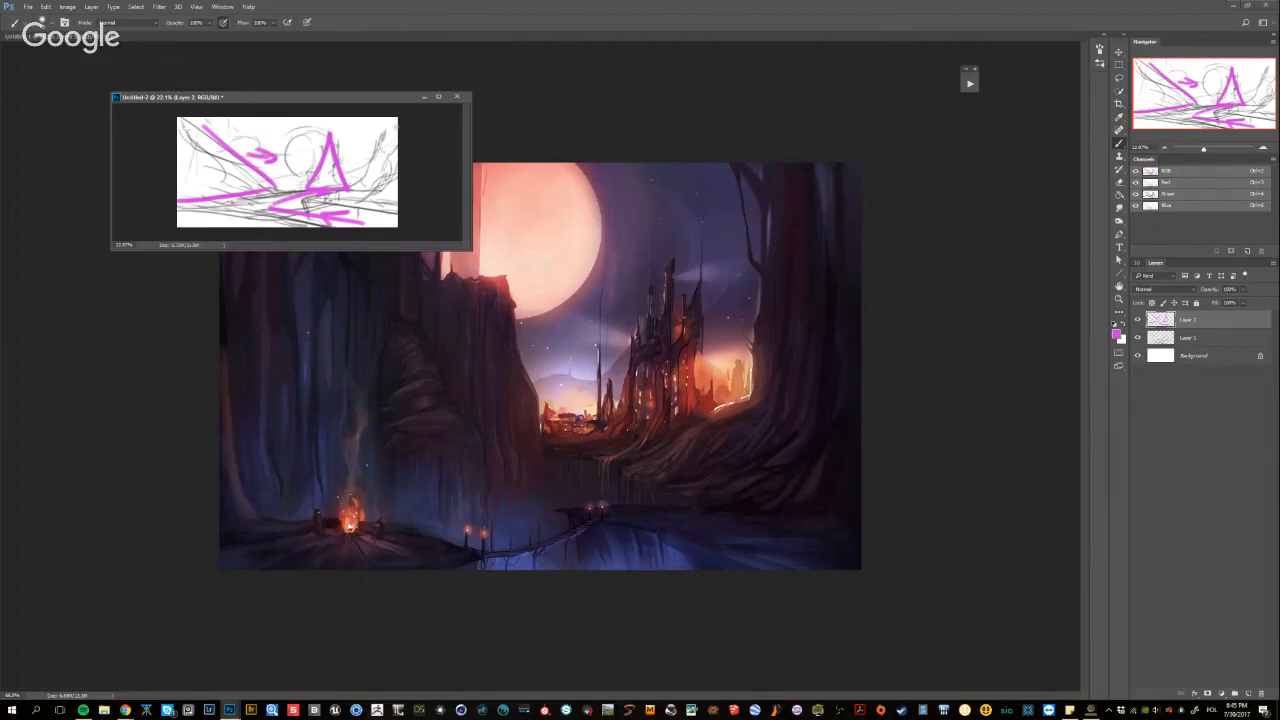
Draw a magenta right slope and ground line with an inward arrow, and thicken the lower foreground's flow lines
mouse_move(396, 121)
left_mouse_down()
mouse_move(360, 184)
mouse_move(397, 196)
left_mouse_up()
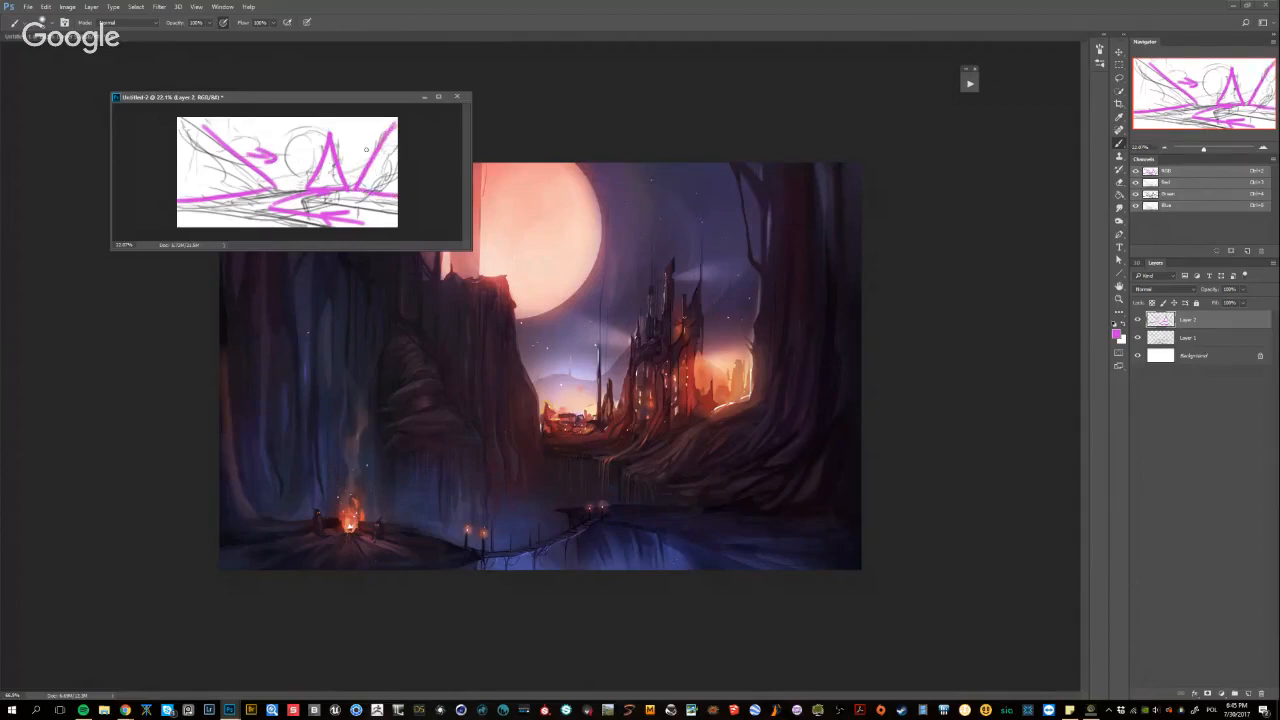
mouse_move(375, 150)
left_mouse_down()
mouse_move(356, 157)
mouse_move(366, 162)
left_mouse_up()
scroll(345, 141, "up", 2)
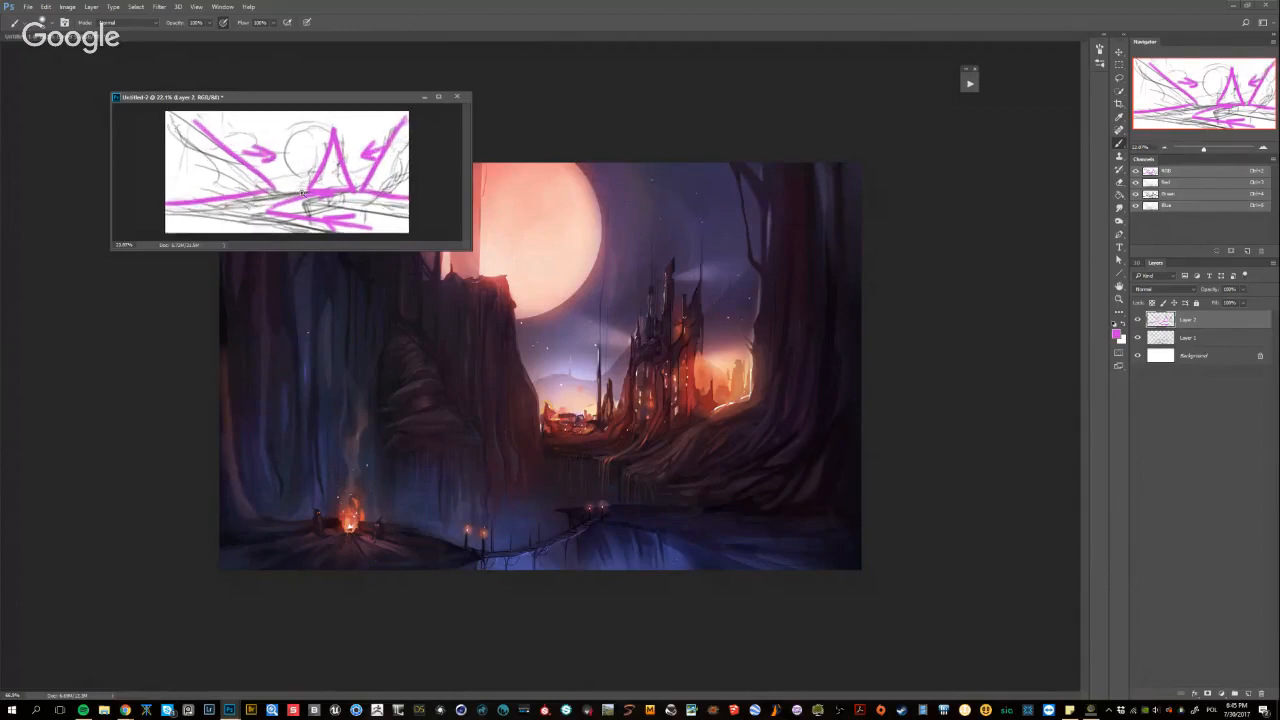
left_click_drag(292, 219, 344, 212)
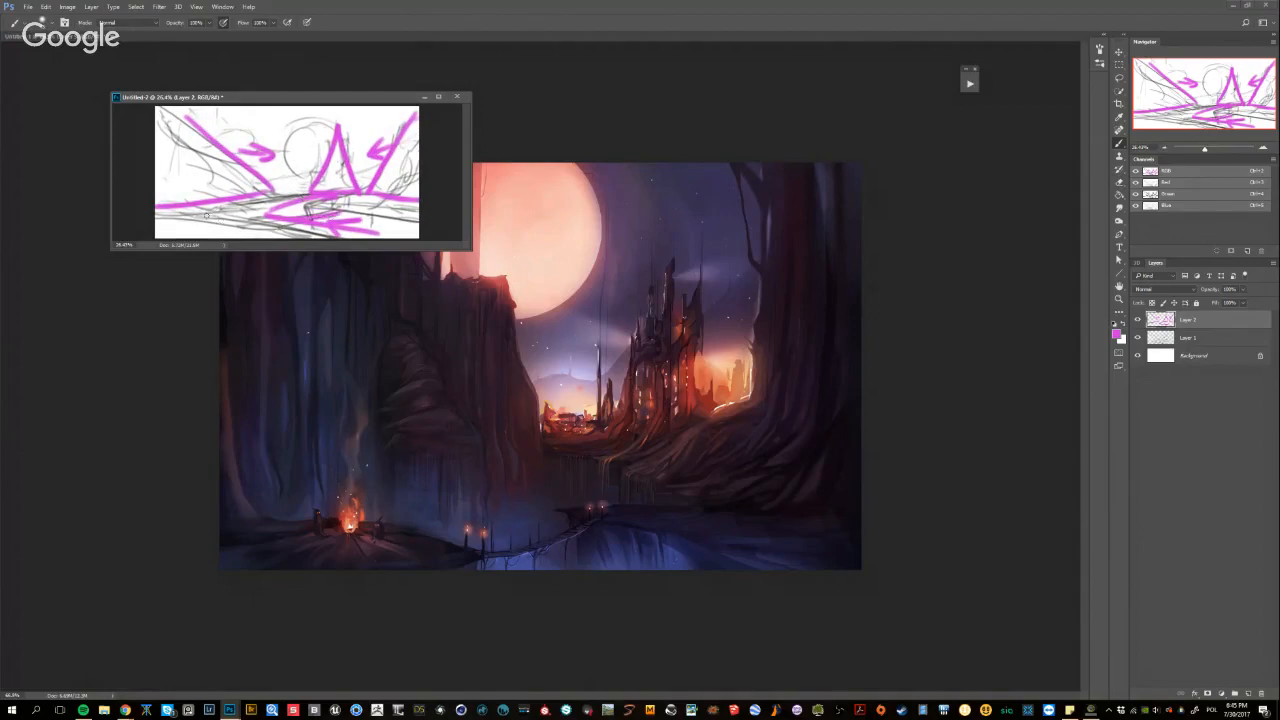
mouse_move(206, 215)
left_mouse_down()
mouse_move(336, 234)
mouse_move(156, 206)
mouse_move(208, 214)
left_mouse_up()
scroll(298, 205, "down", 2)
scroll(321, 167, "up", 2)
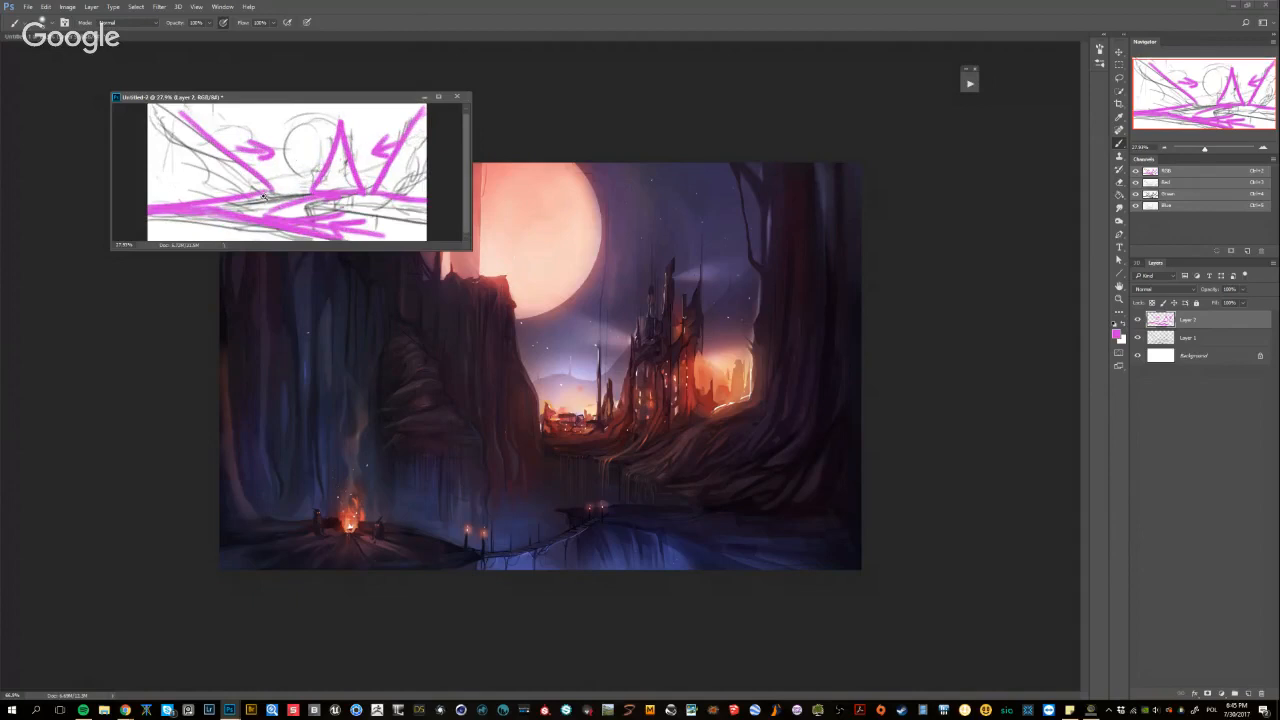
scroll(264, 197, "down", 1)
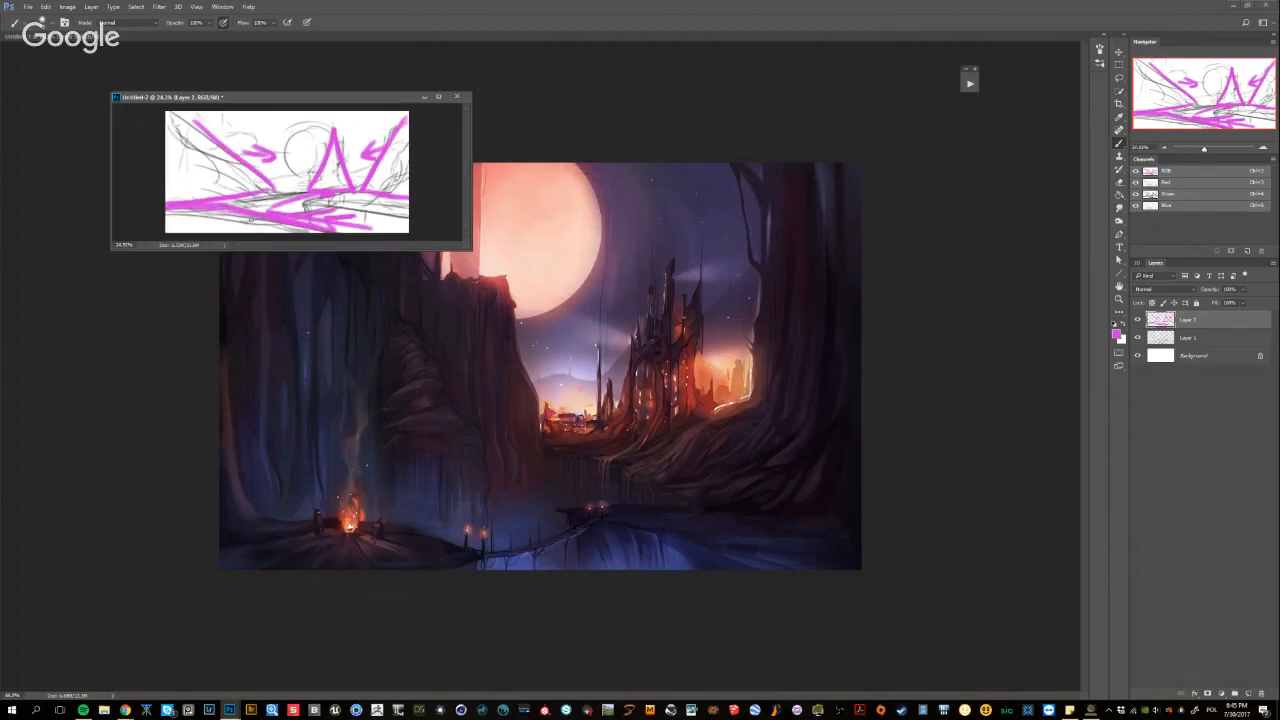
Try magenta strokes across the left and central foreground and undo them
mouse_move(236, 228)
left_mouse_down()
mouse_move(252, 192)
mouse_move(266, 225)
left_mouse_up()
key("ctrl+z")
key("ctrl+z")
left_click_drag(270, 181, 272, 227)
key("ctrl+z")
left_click_drag(276, 180, 277, 213)
key("ctrl+z")
left_click_drag(219, 179, 216, 221)
key("ctrl+z")
Scribble magenta strokes over the lower-left foreground and thicken the foreground line toward the centre
mouse_move(216, 221)
left_mouse_down()
mouse_move(191, 222)
mouse_move(188, 189)
left_mouse_up()
mouse_move(188, 189)
left_mouse_down()
mouse_move(195, 218)
mouse_move(174, 216)
left_mouse_up()
mouse_move(254, 219)
left_mouse_down()
mouse_move(266, 226)
mouse_move(243, 218)
mouse_move(272, 223)
left_mouse_up()
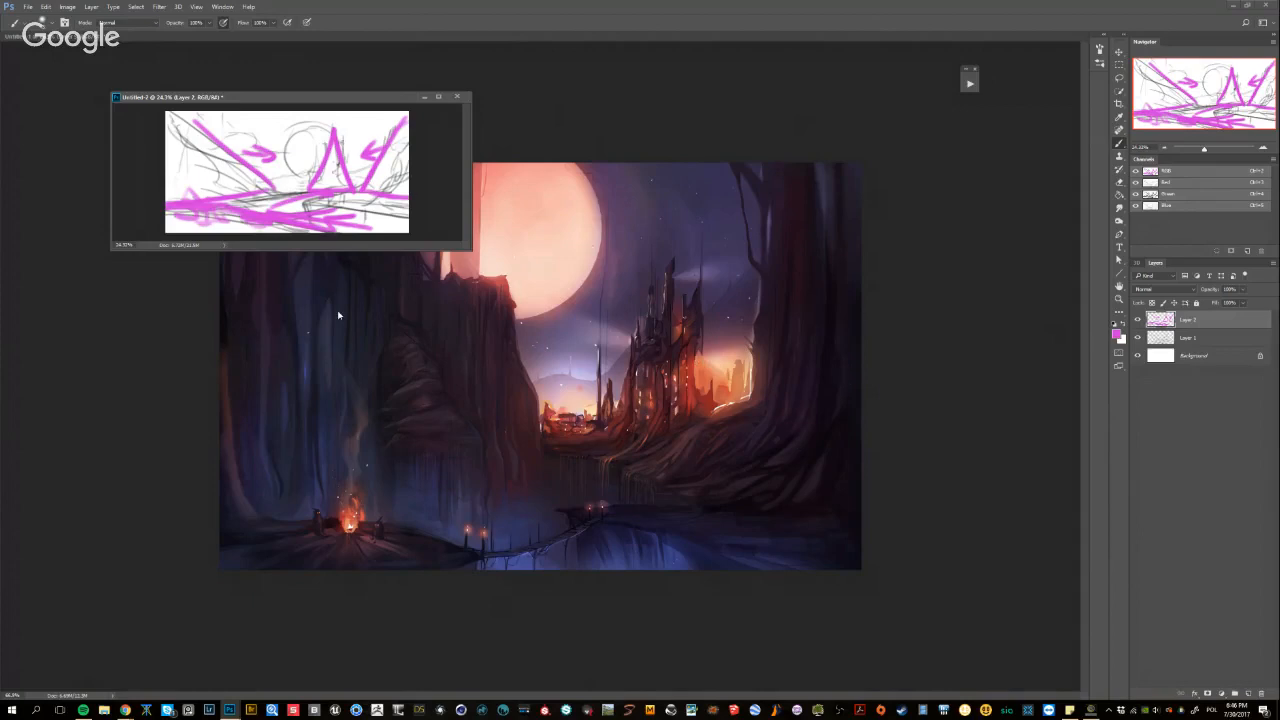
Compare the sketch with and without the magenta annotation layer beside the painting, leaving the layer shown
left_click(1137, 320)
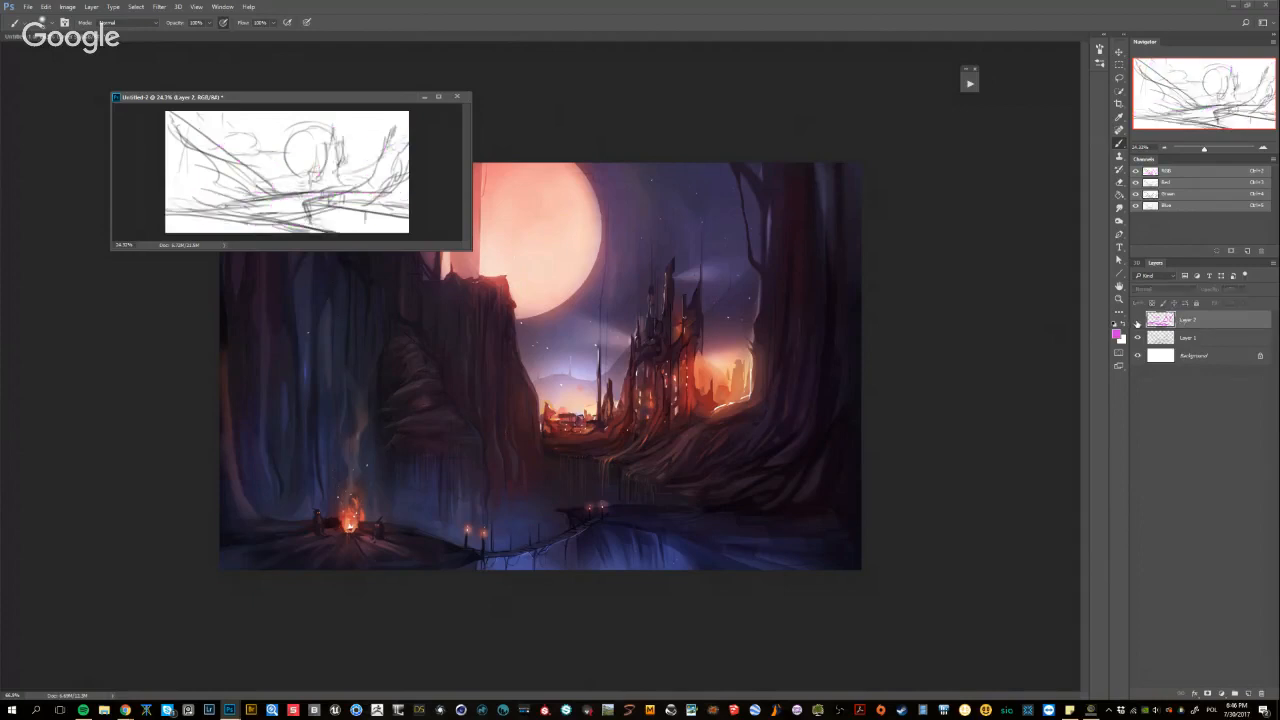
left_click(1136, 338)
left_click(1137, 338)
left_click(925, 438)
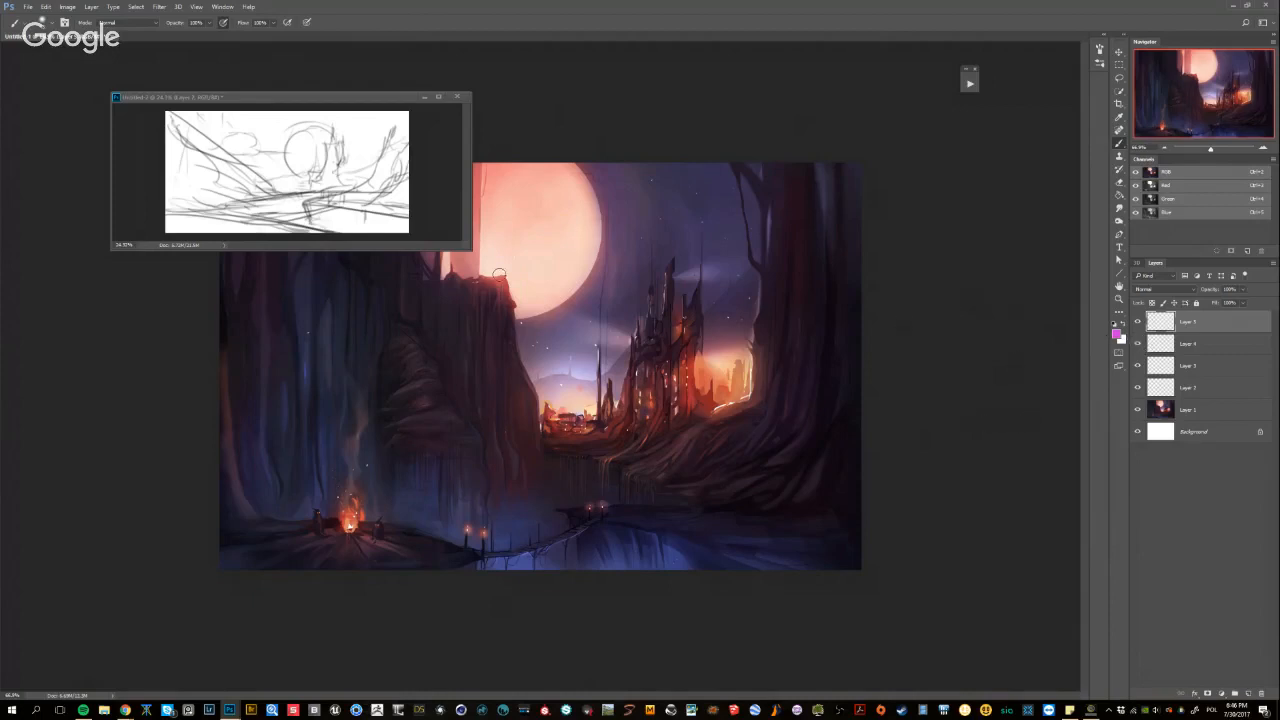
left_click(439, 216)
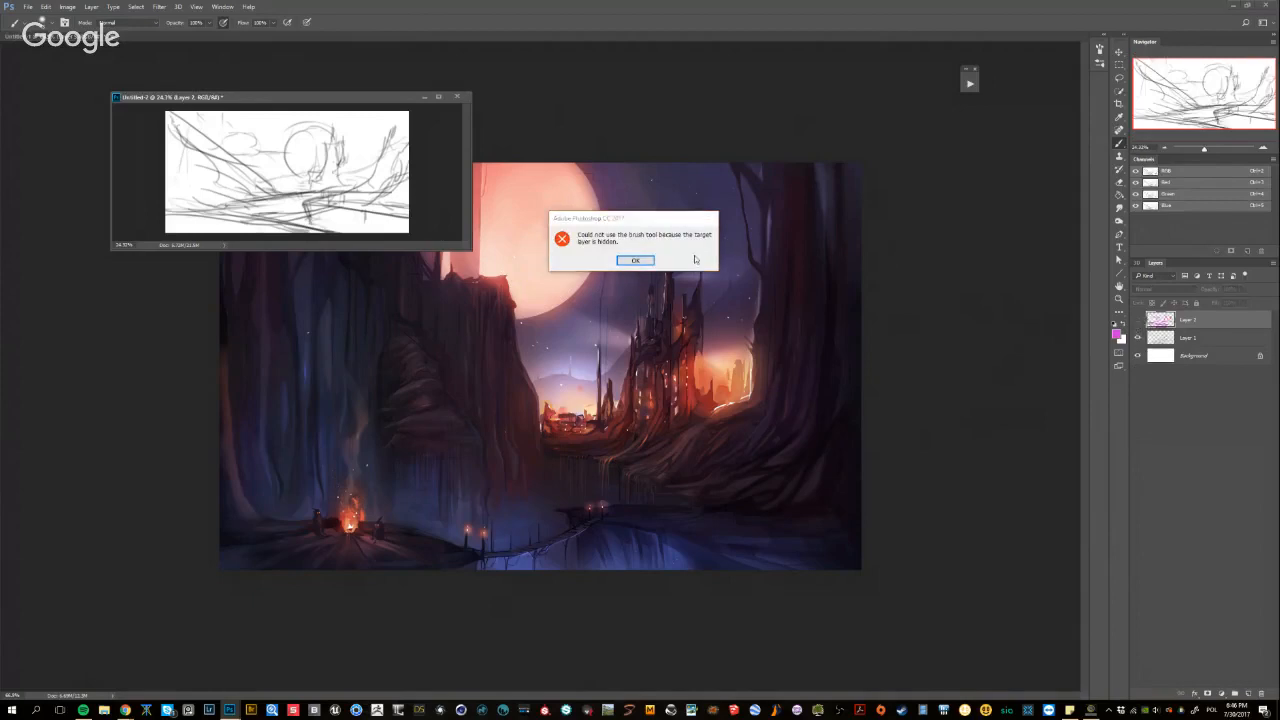
left_click(636, 260)
left_click(1137, 319)
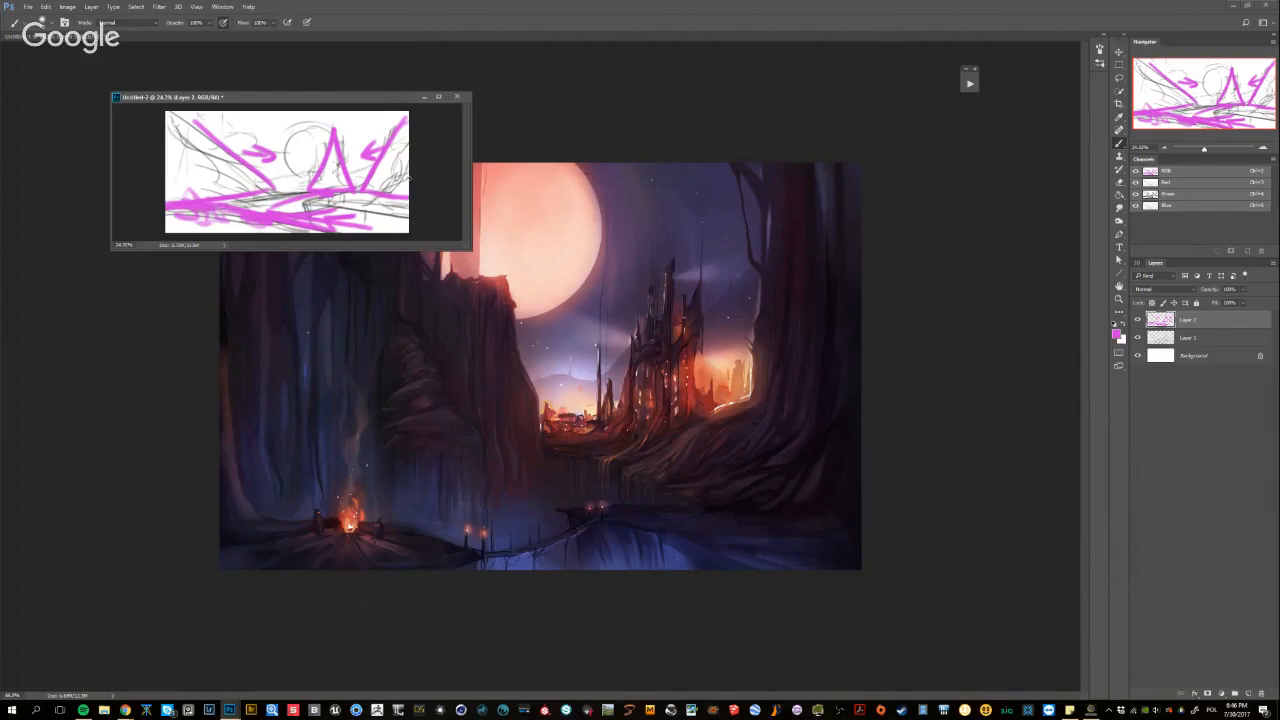
Switch to the painting document and toggle the visibility of its top layers, Layer 5 and Layer 4
left_click(1029, 254)
right_click(1029, 254)
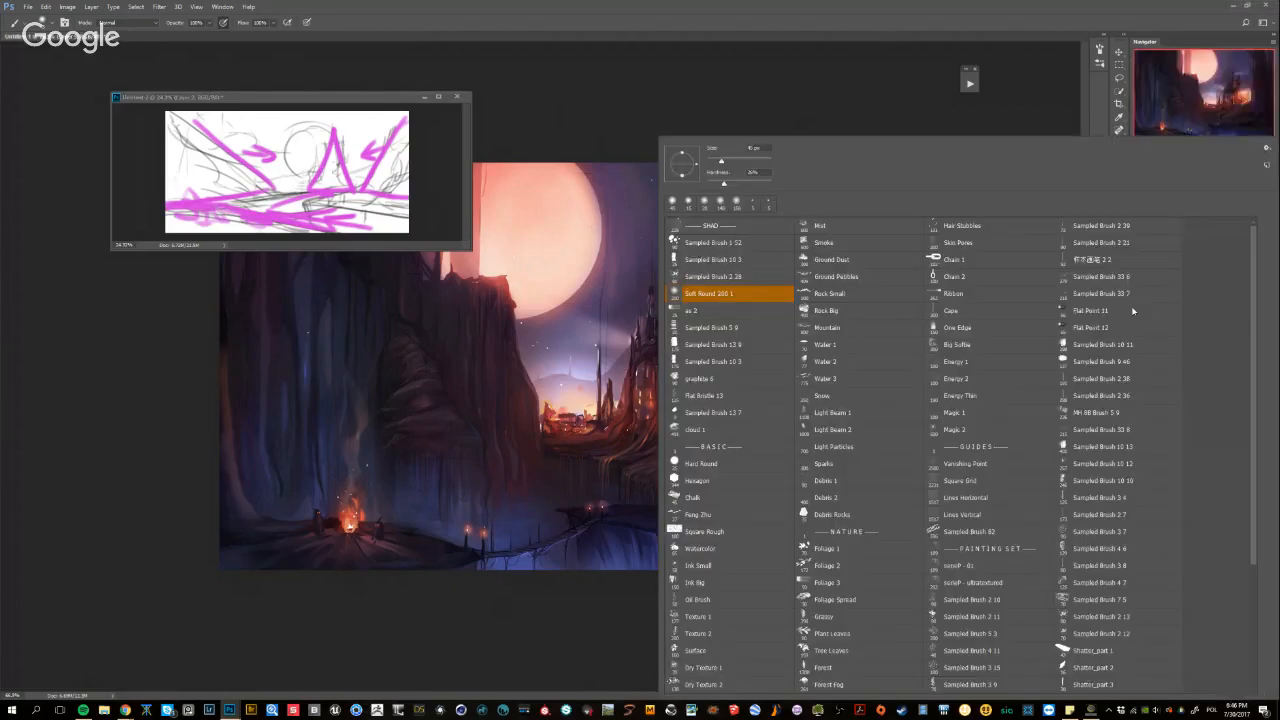
key("Escape")
left_click(1138, 323)
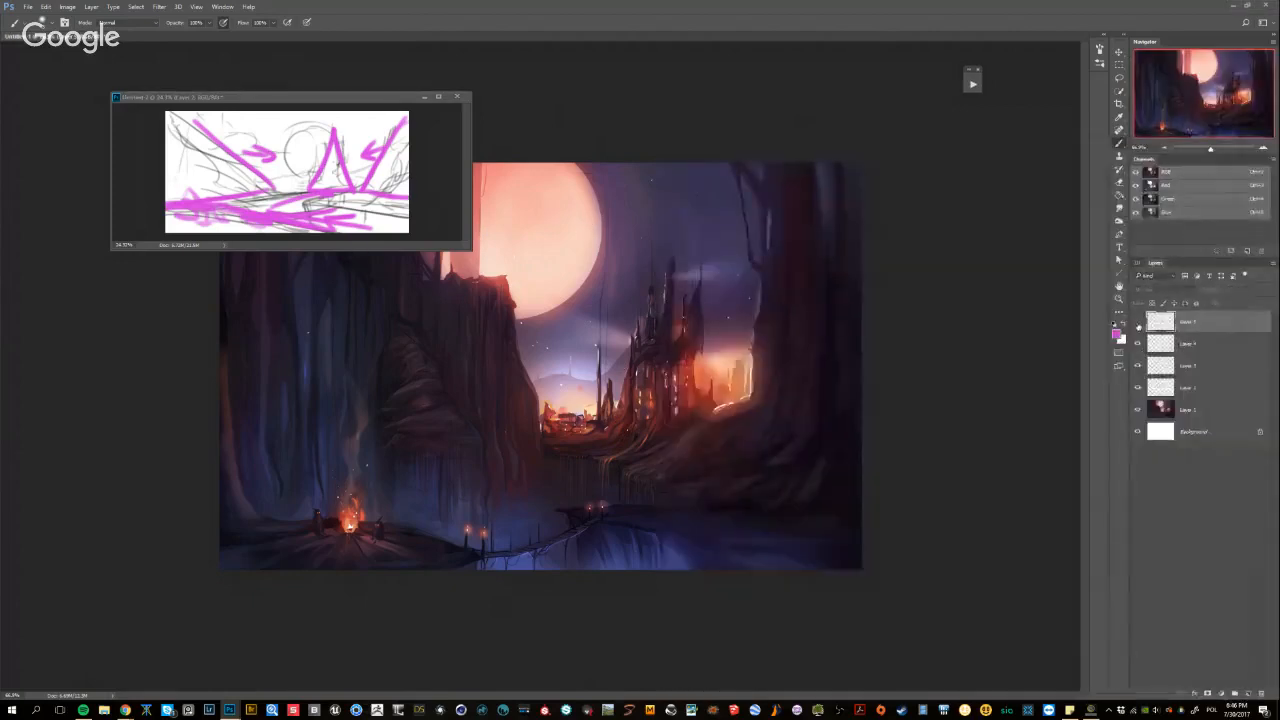
left_click(1138, 344)
Return to the sketch document and view it with the magenta layer hidden, then shown again
left_click(425, 181)
left_click(1137, 320)
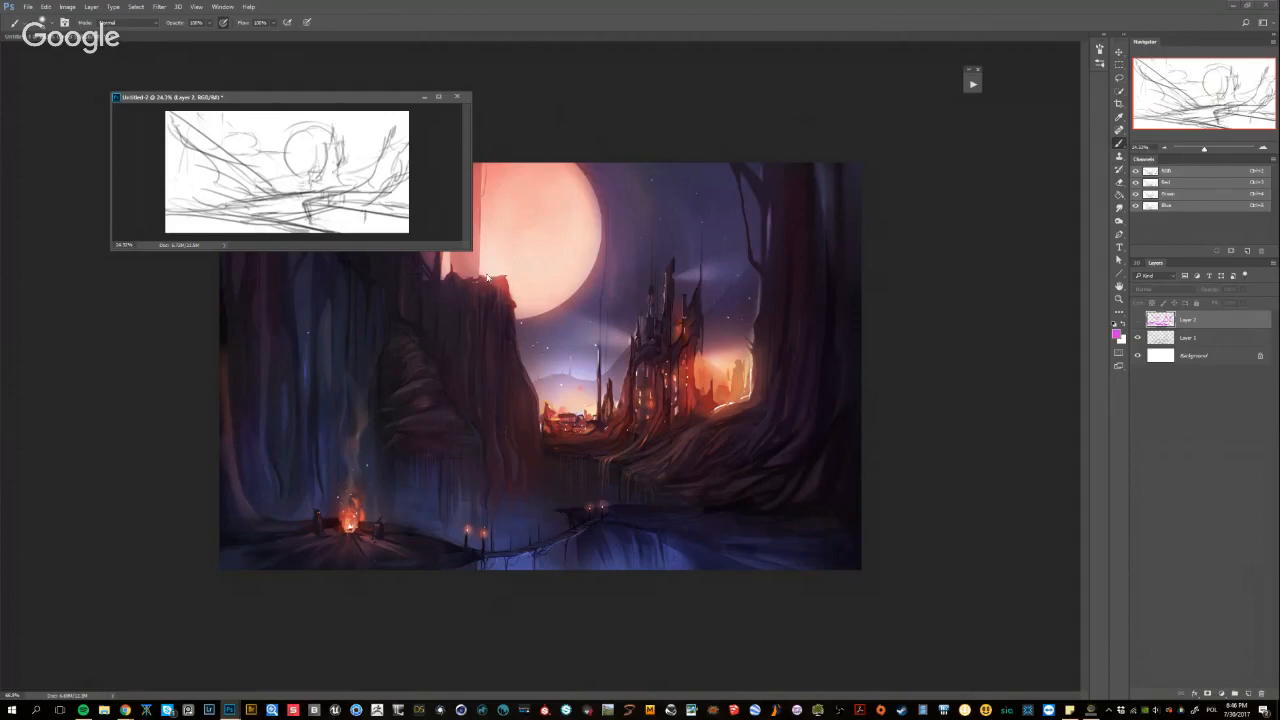
left_click(455, 221)
left_click(635, 260)
left_click(1137, 320)
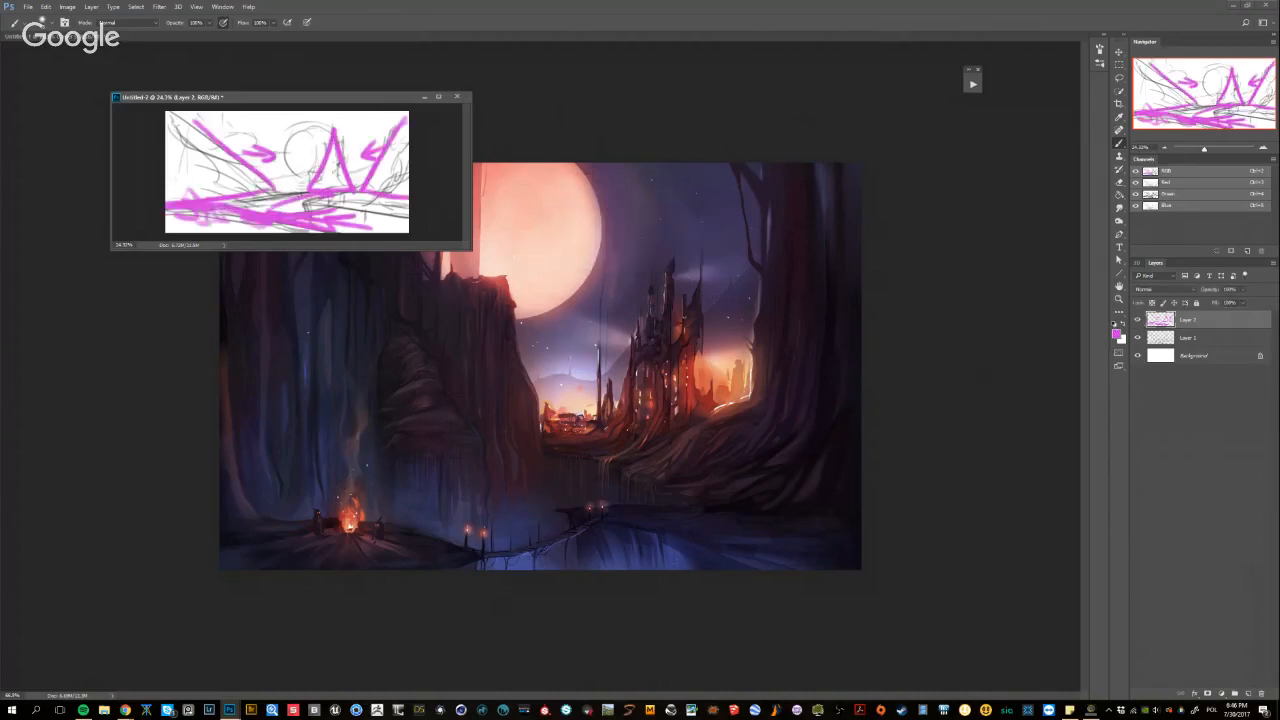
Switch to Chrome's nighttime sky image results and open the small moon-and-clouds picture at full size in its own tab
key("alt+Tab")
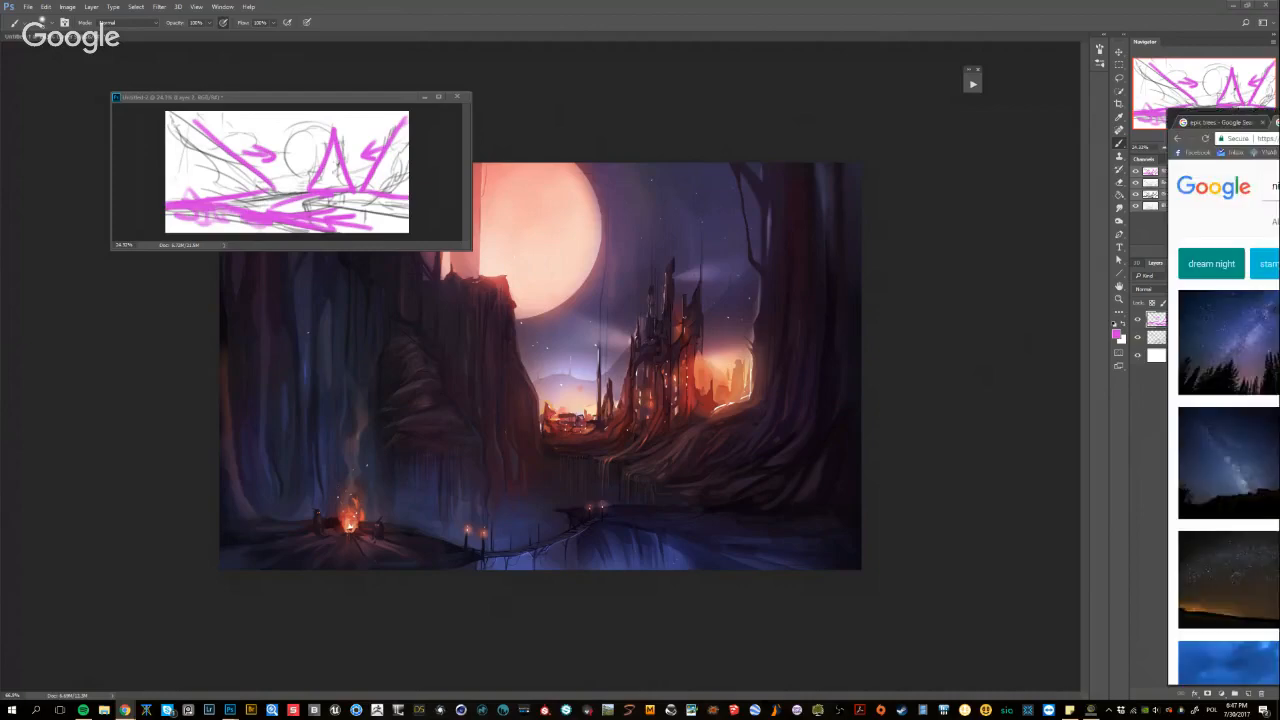
left_click_drag(1279, 119, 622, 67)
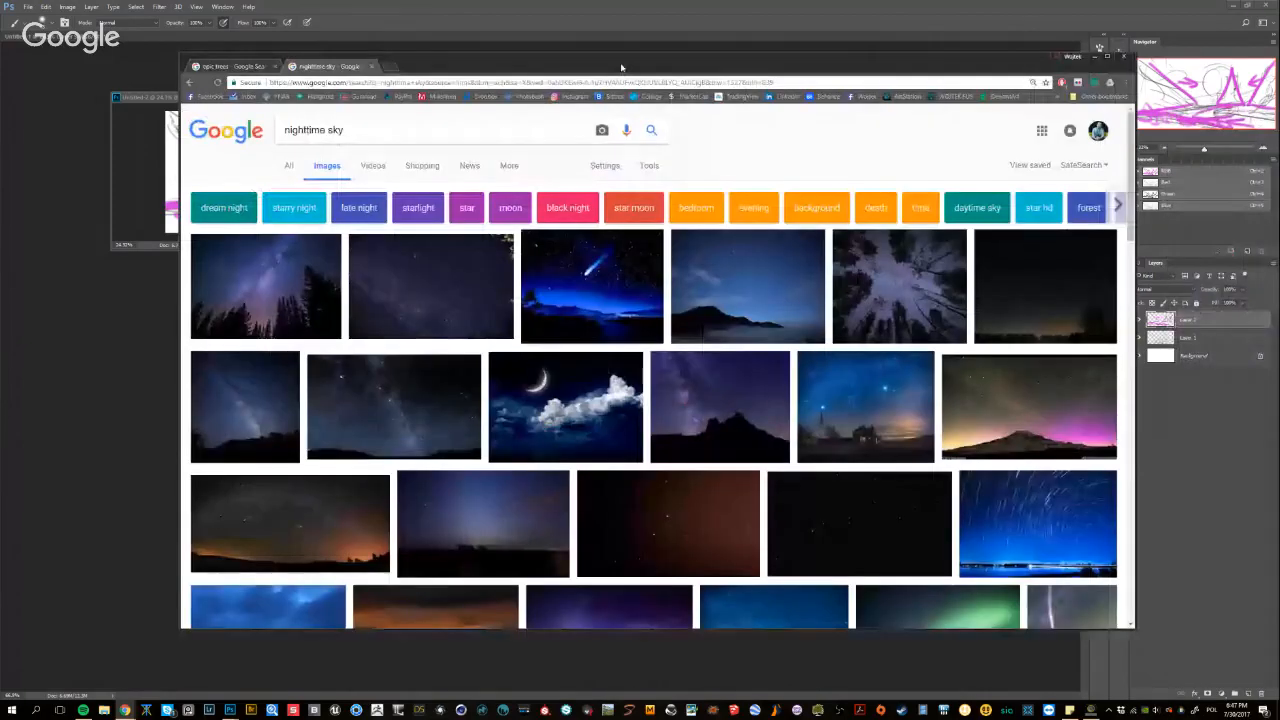
scroll(711, 232, "down", 3)
scroll(711, 232, "down", 2)
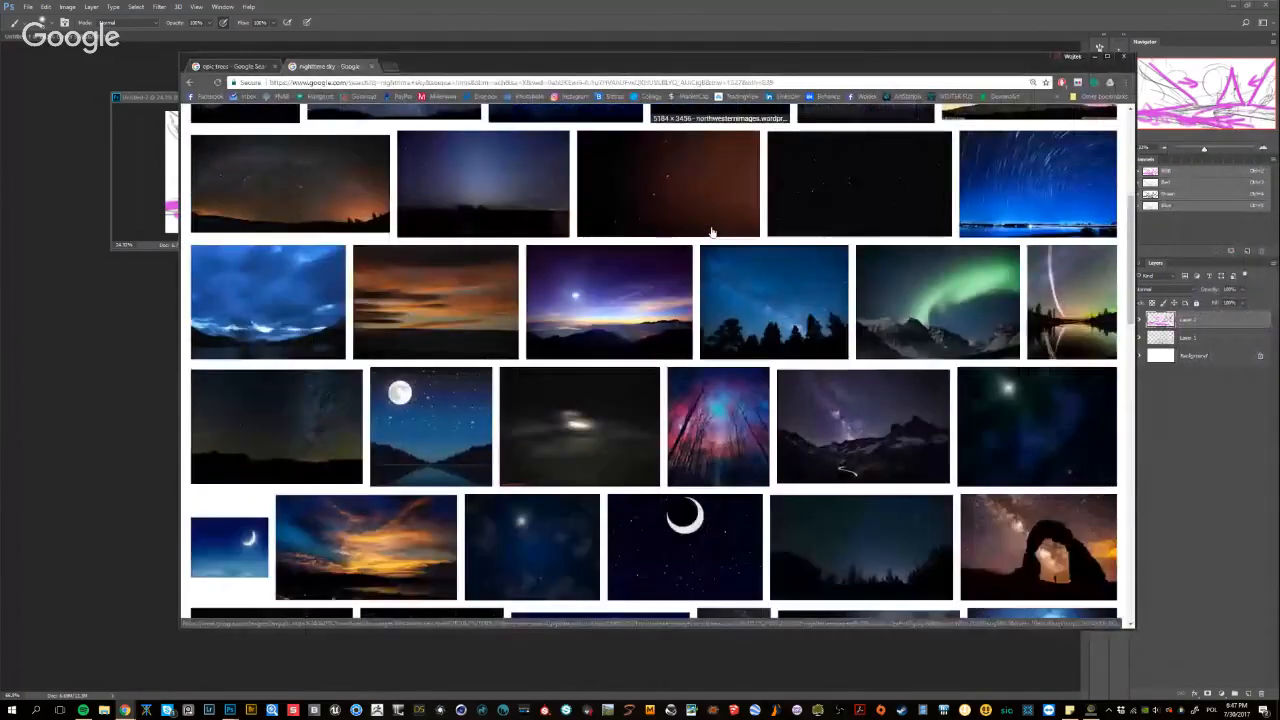
scroll(711, 232, "down", 4)
scroll(725, 222, "down", 3)
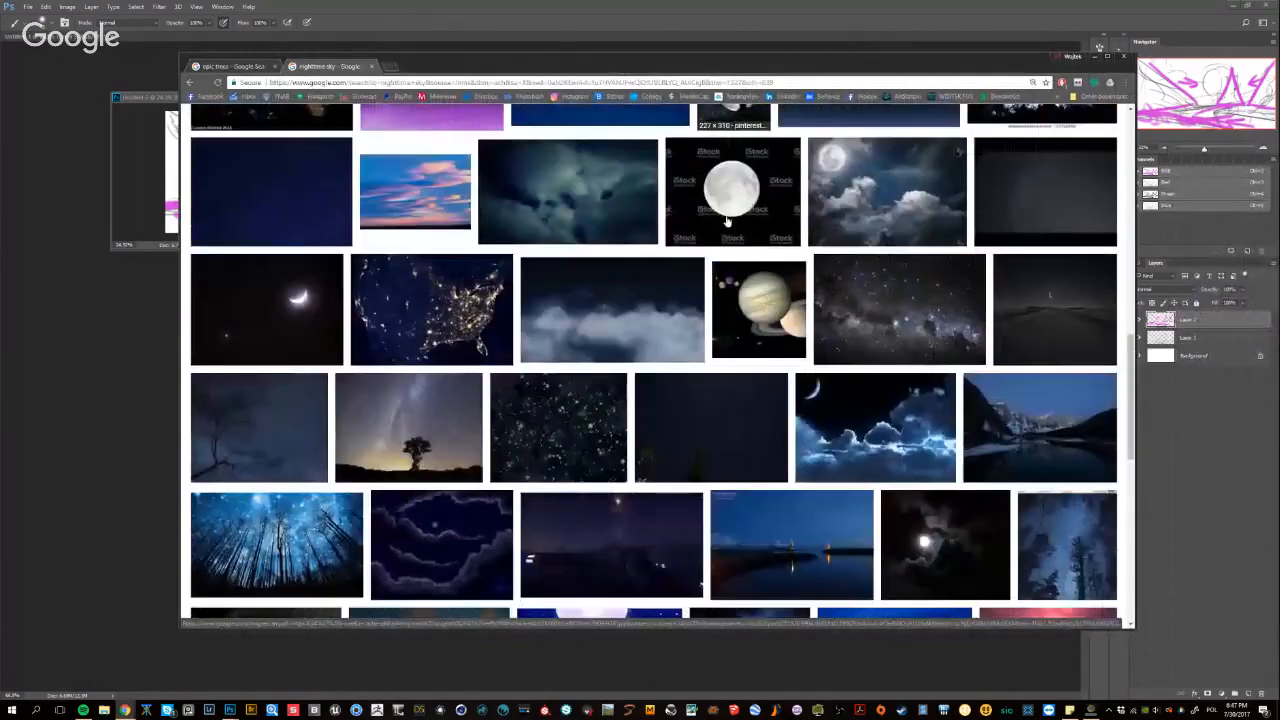
scroll(727, 222, "down", 5)
scroll(727, 222, "down", 2)
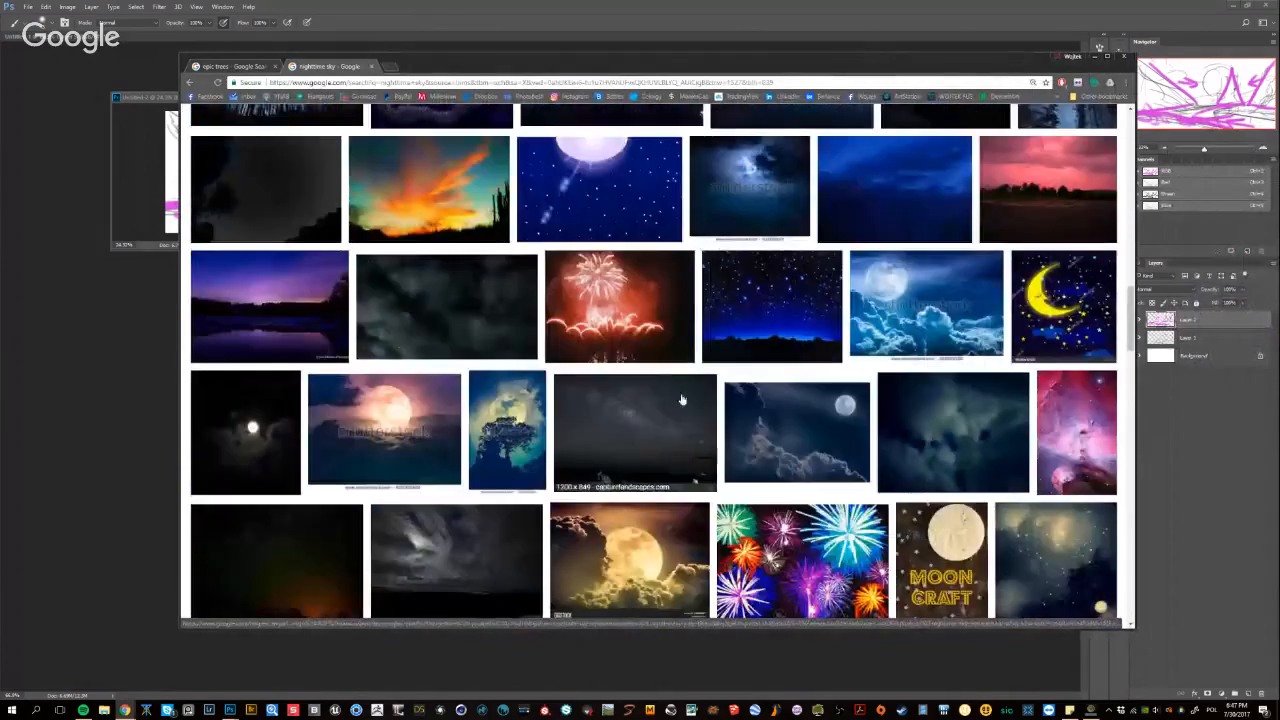
left_click(783, 437)
middle_click(876, 357)
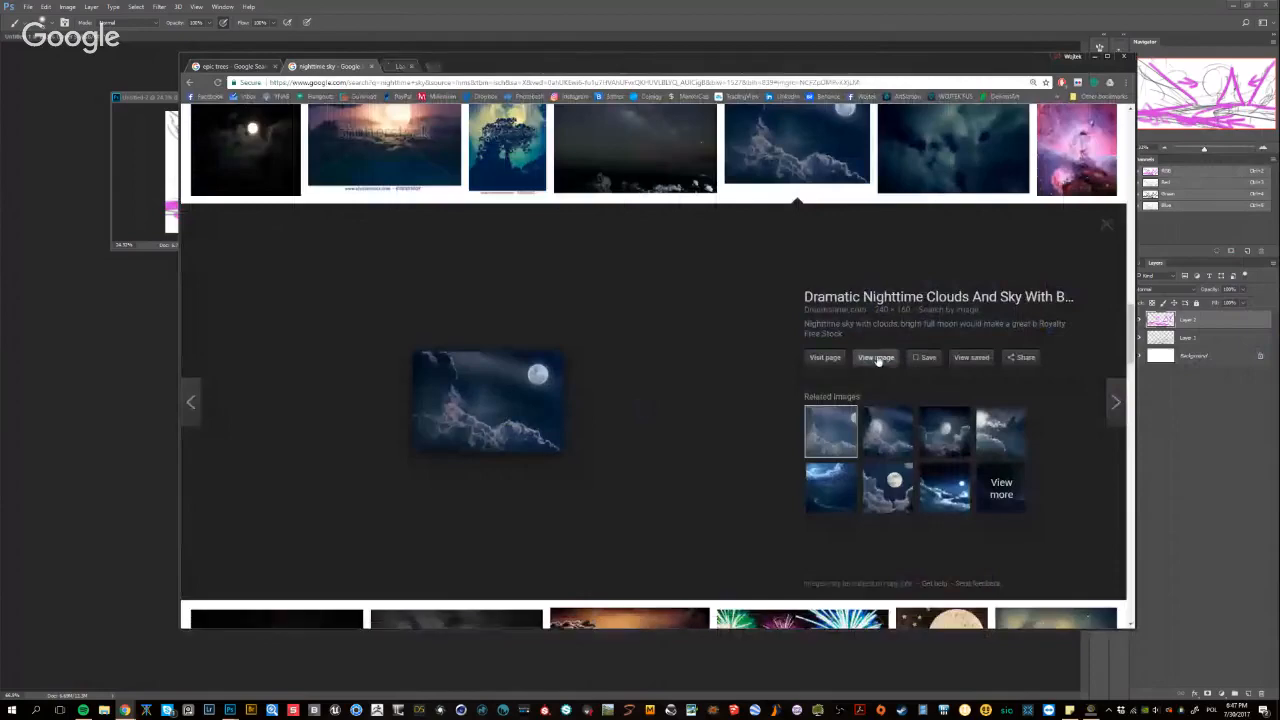
Close the image preview and open the depositphotos picture of a full moon among dark clouds in its own tab
scroll(678, 345, "up", 8)
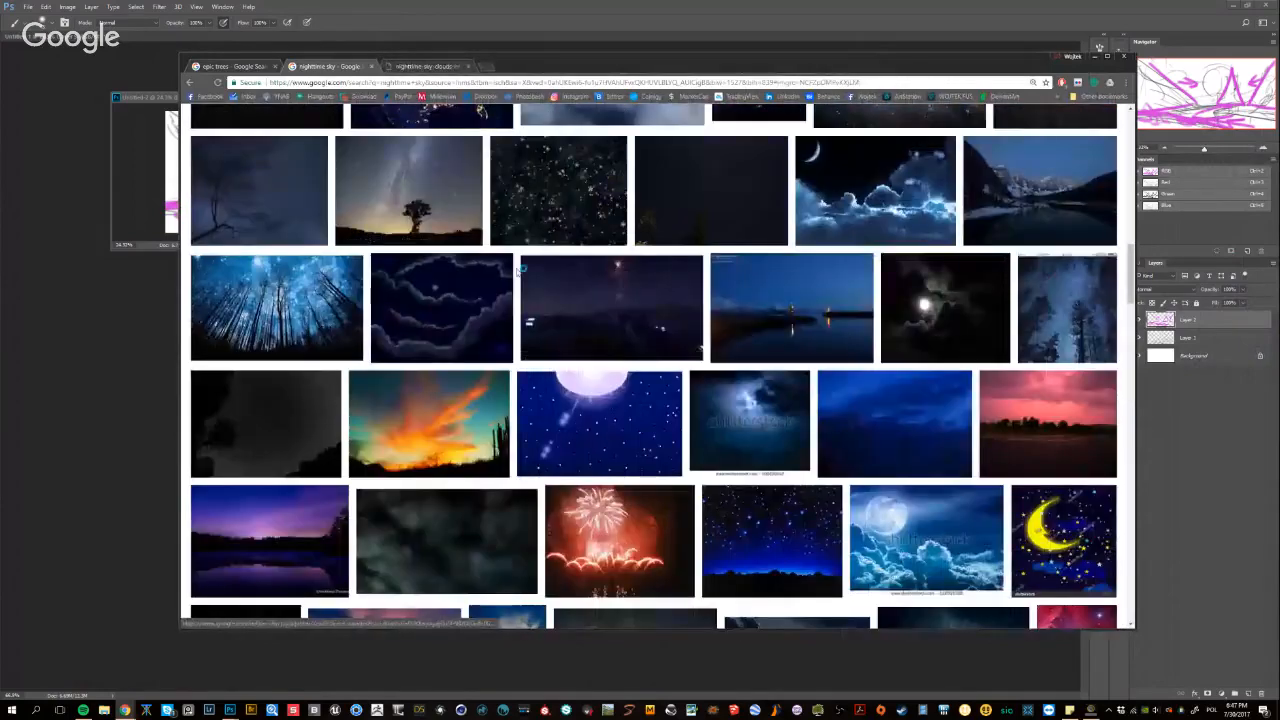
scroll(610, 365, "down", 3)
scroll(610, 365, "down", 2)
left_click(1106, 427)
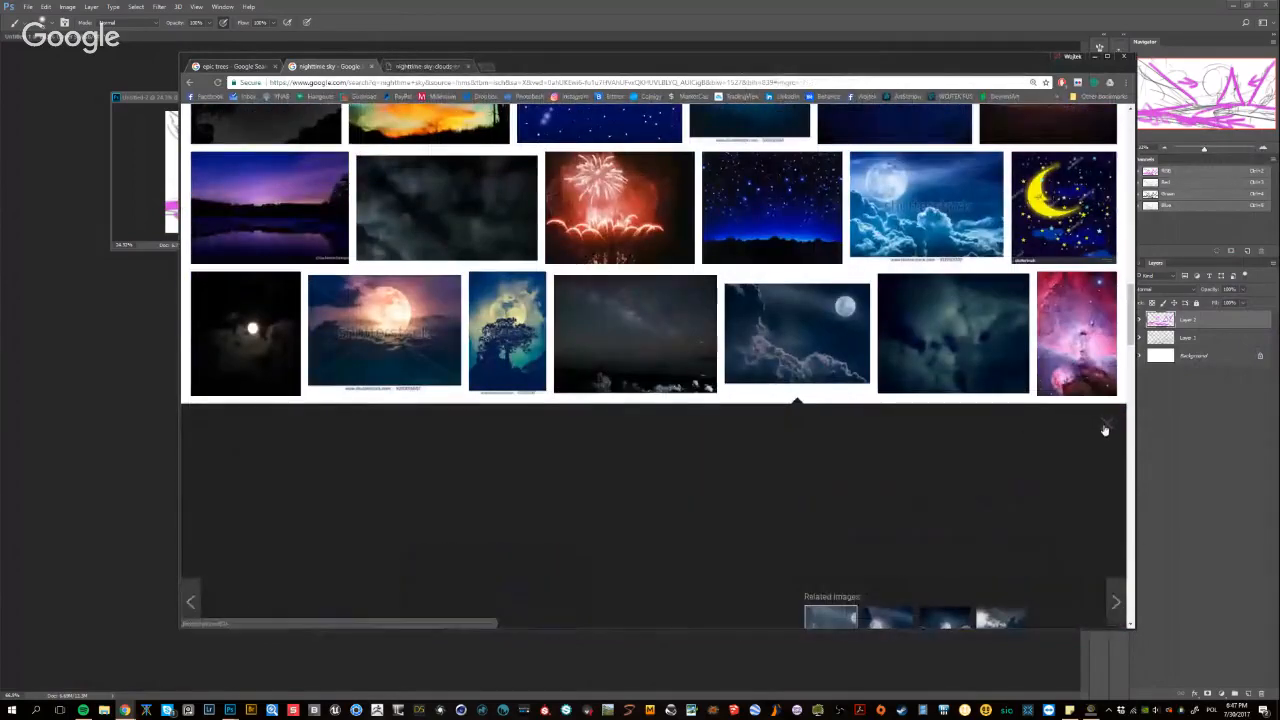
scroll(593, 284, "down", 4)
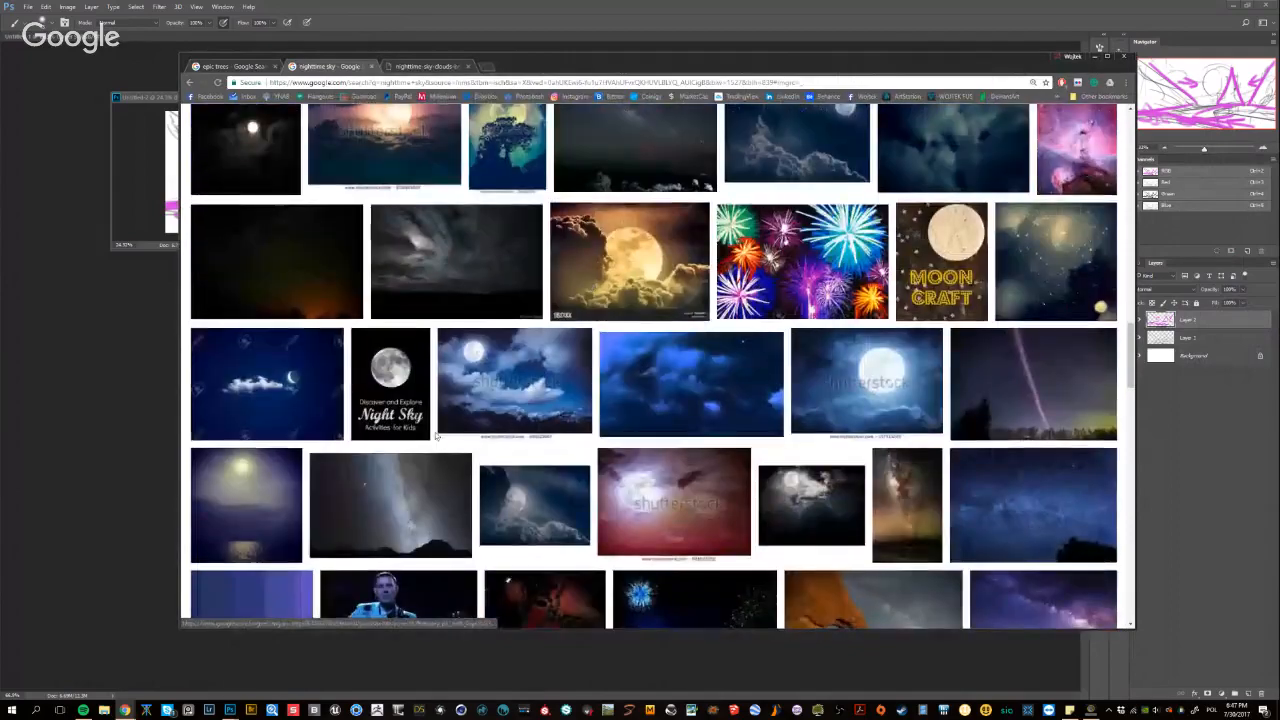
scroll(437, 437, "down", 3)
scroll(437, 437, "down", 1)
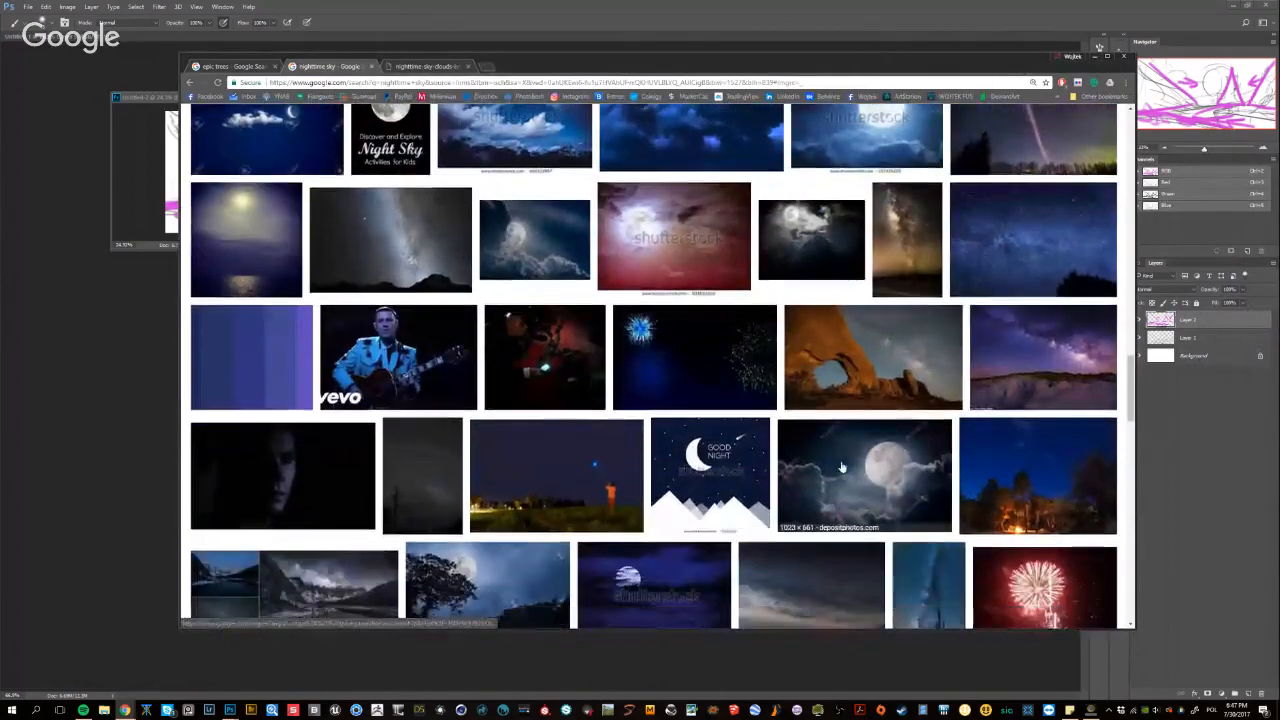
left_click(866, 478)
left_click(876, 358)
Preview the related 1920x1200 wallpaper of a yellow moon above clouds and open its full image in a separate tab
scroll(757, 362, "down", 5)
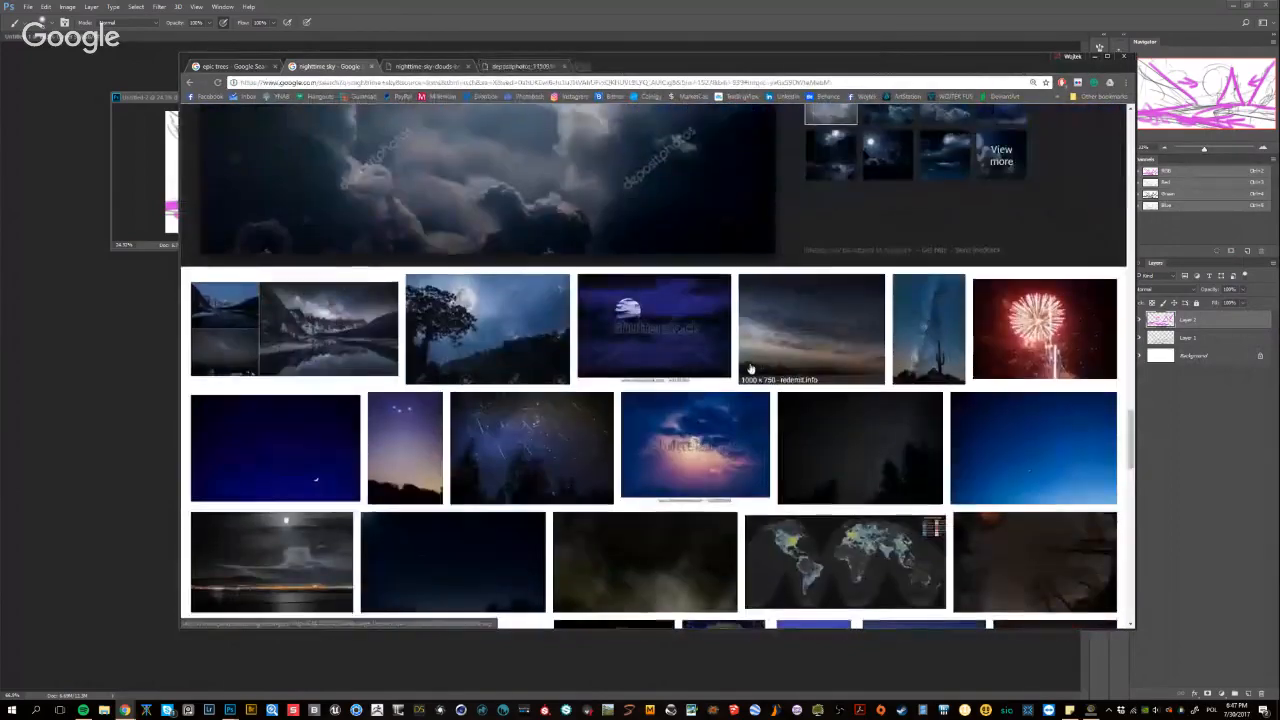
scroll(686, 365, "up", 3)
left_click(887, 350)
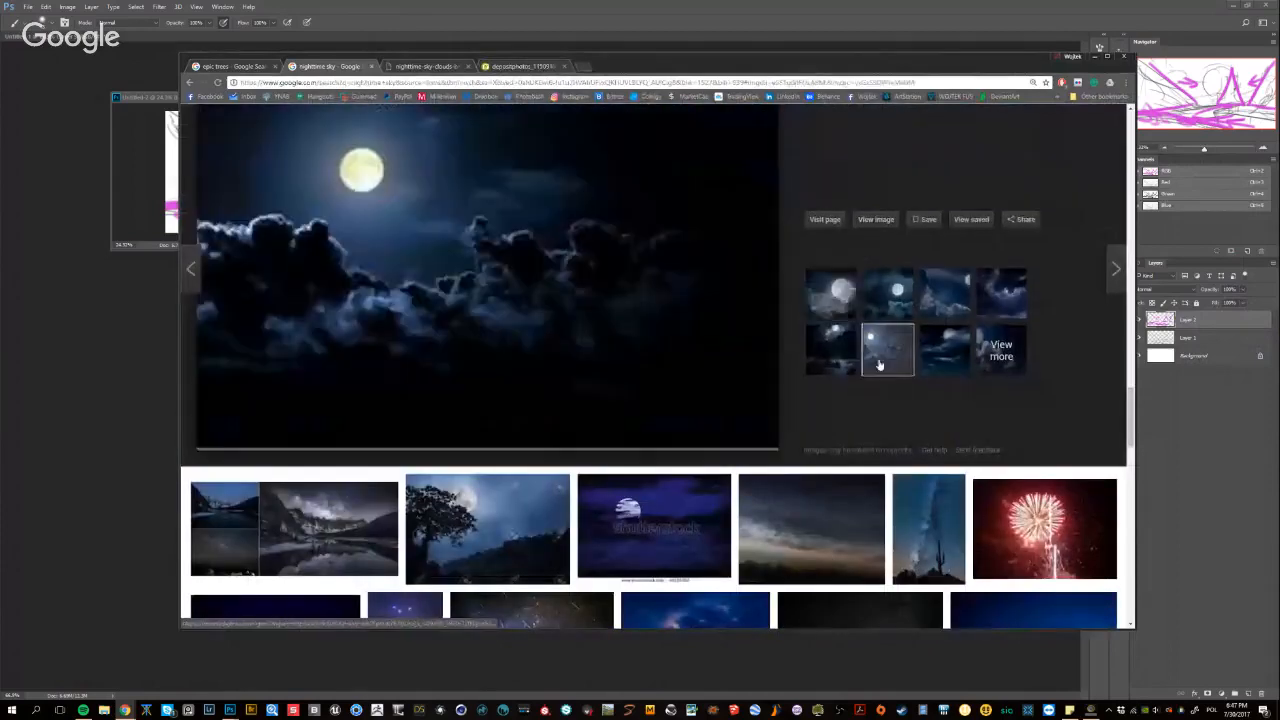
scroll(757, 289, "down", 1)
scroll(757, 289, "up", 1)
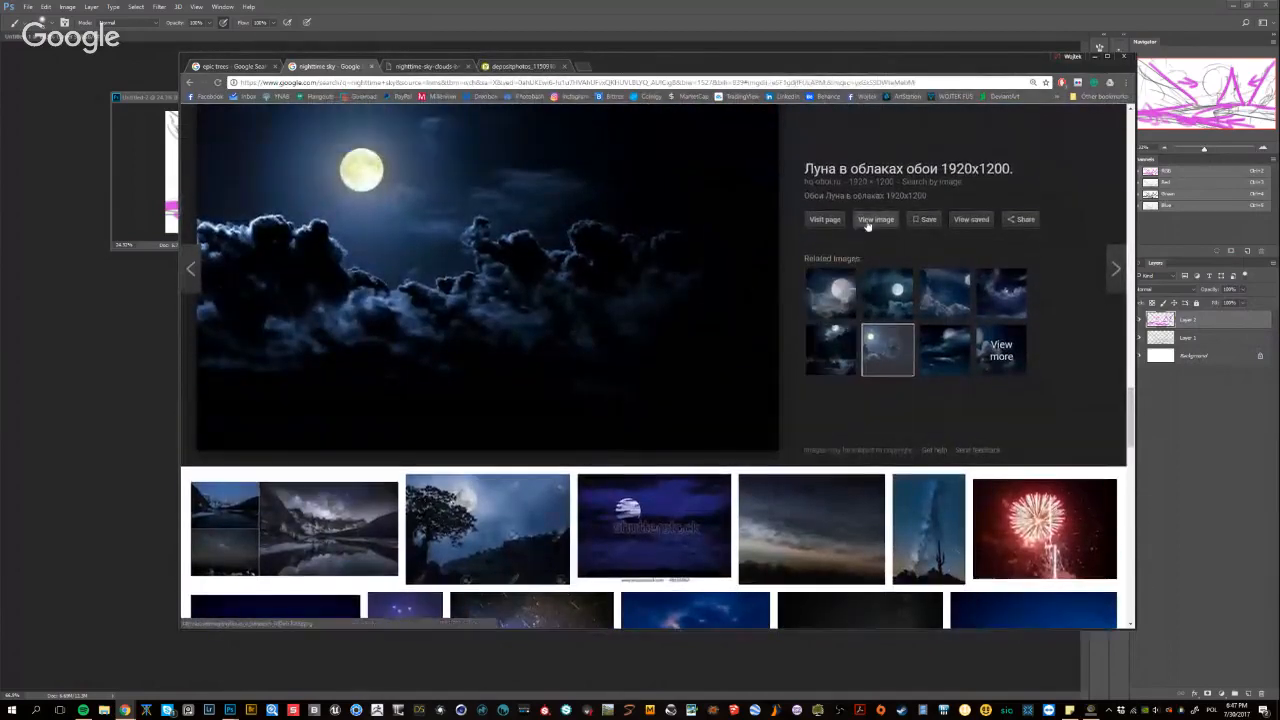
left_click(860, 219)
Look further through the nighttime sky results and preview the photo of the moon reflecting on dark water
scroll(437, 389, "down", 3)
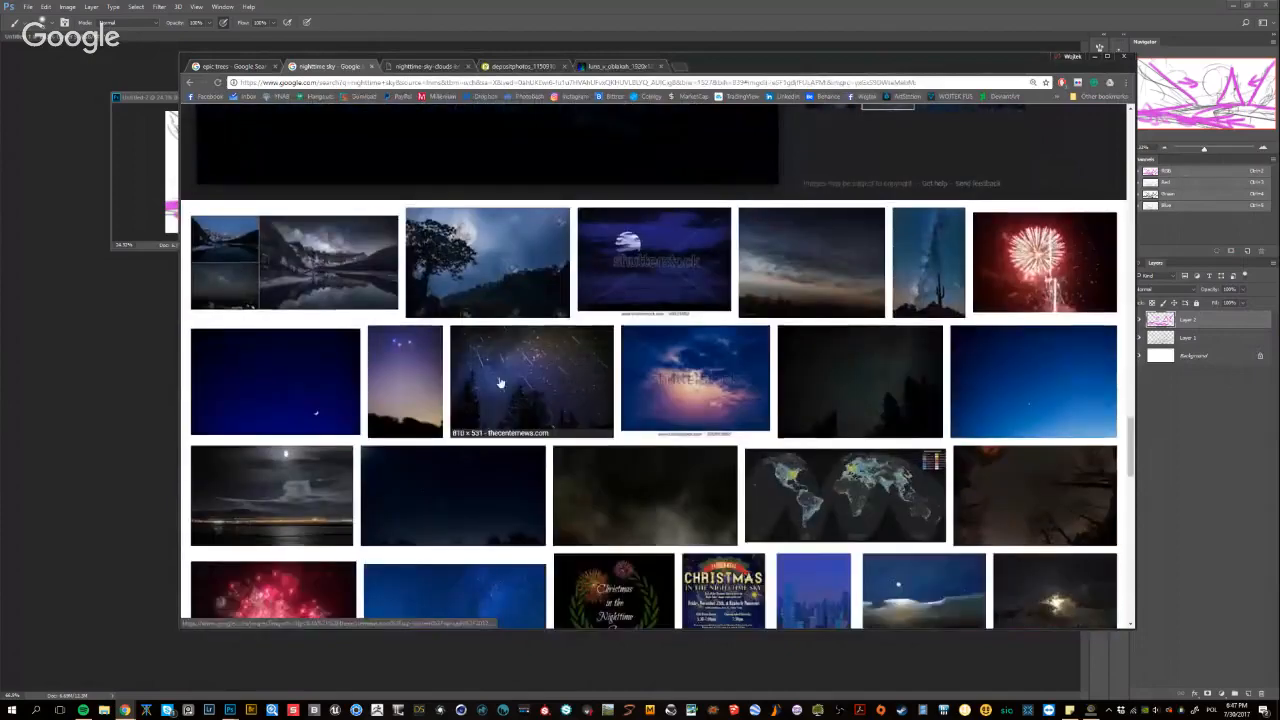
scroll(890, 302, "up", 3)
scroll(890, 302, "down", 3)
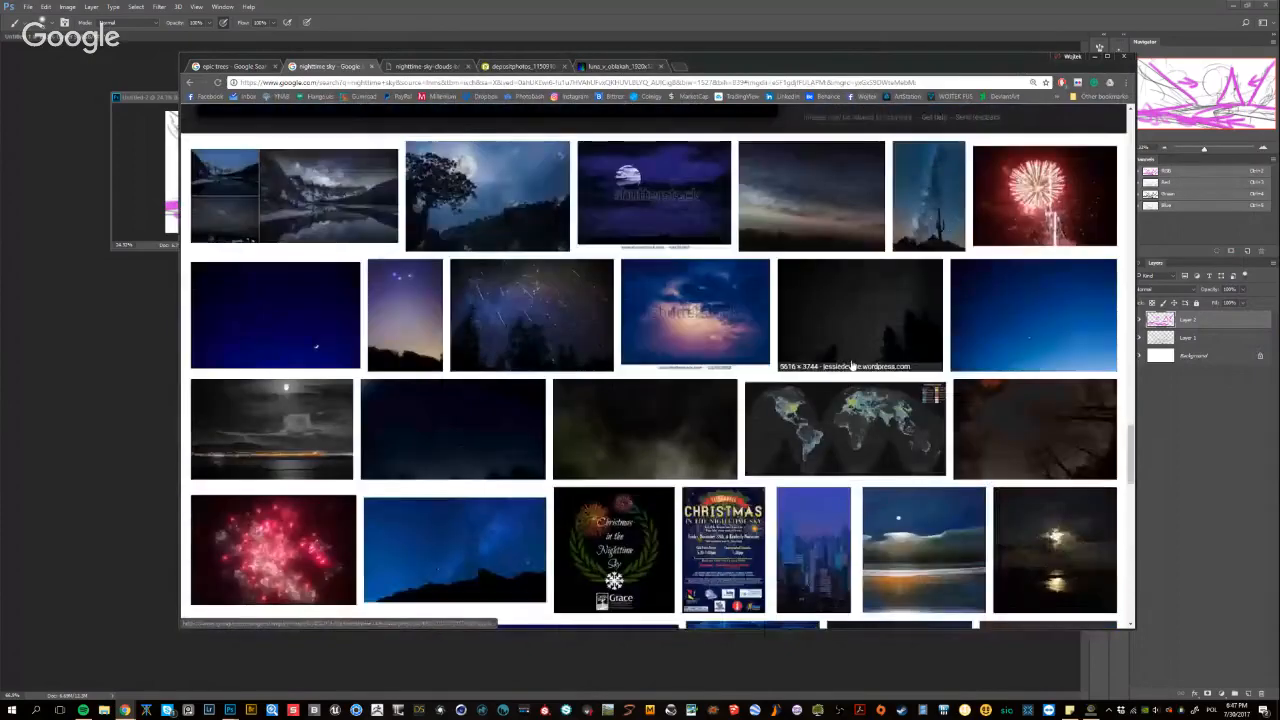
scroll(852, 366, "down", 3)
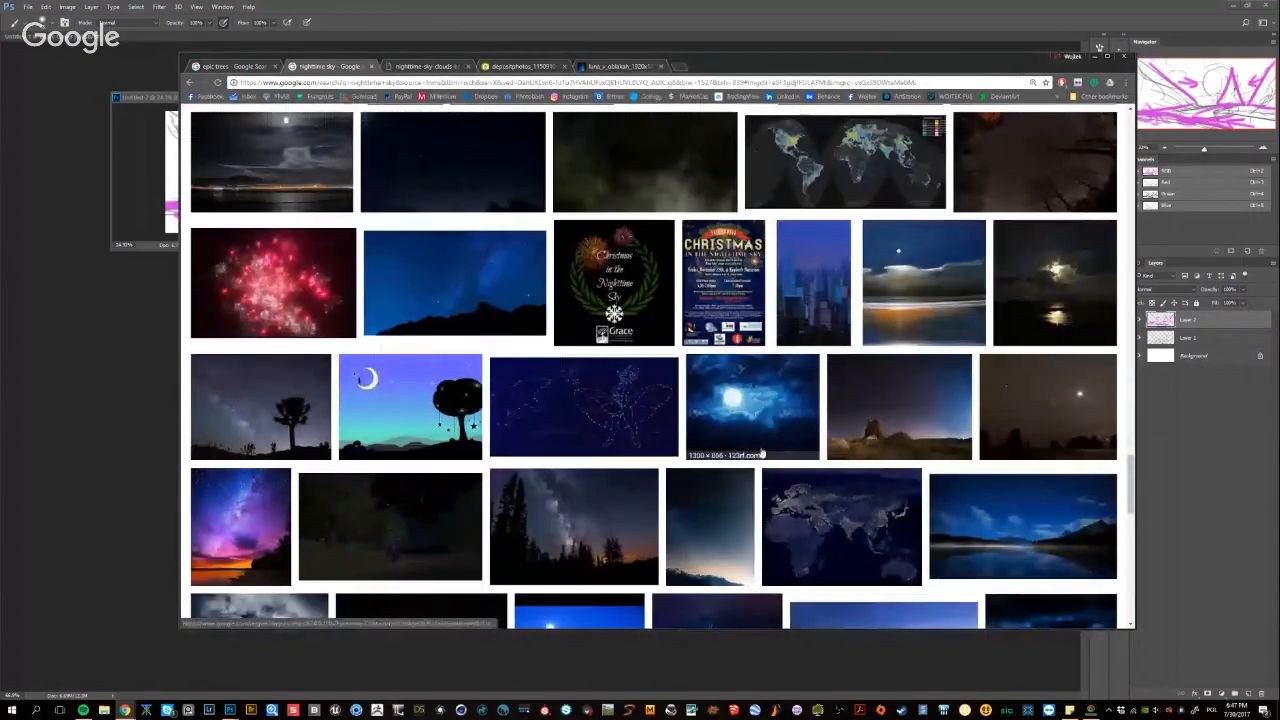
left_click(1089, 290)
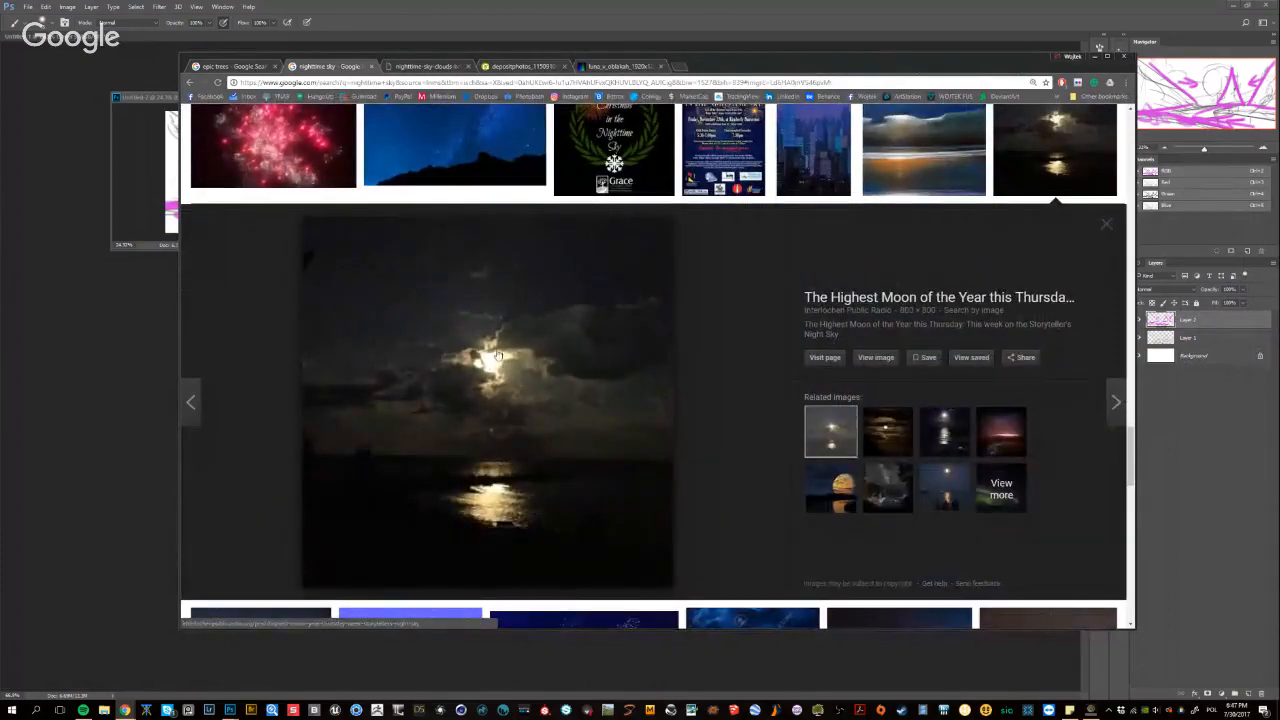
Browse more night sky results, then preview the related image of a large orange moon reflected in a river
scroll(556, 400, "down", 8)
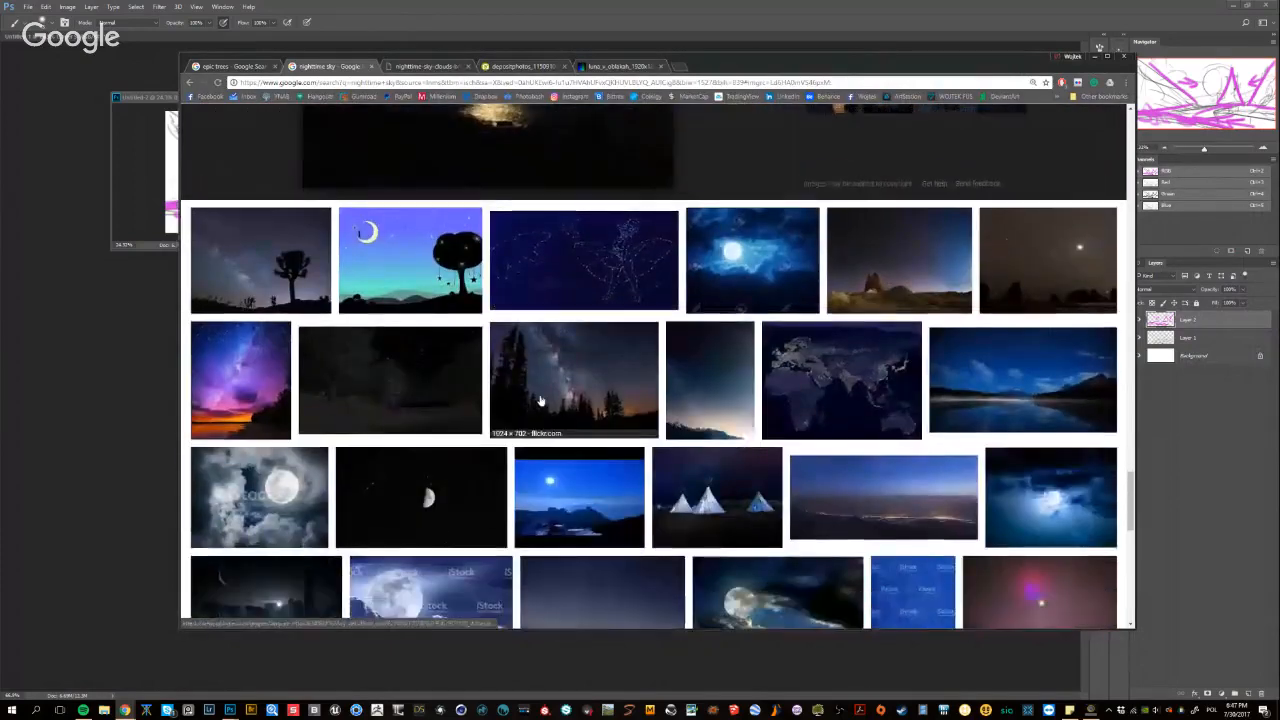
scroll(540, 440, "down", 1)
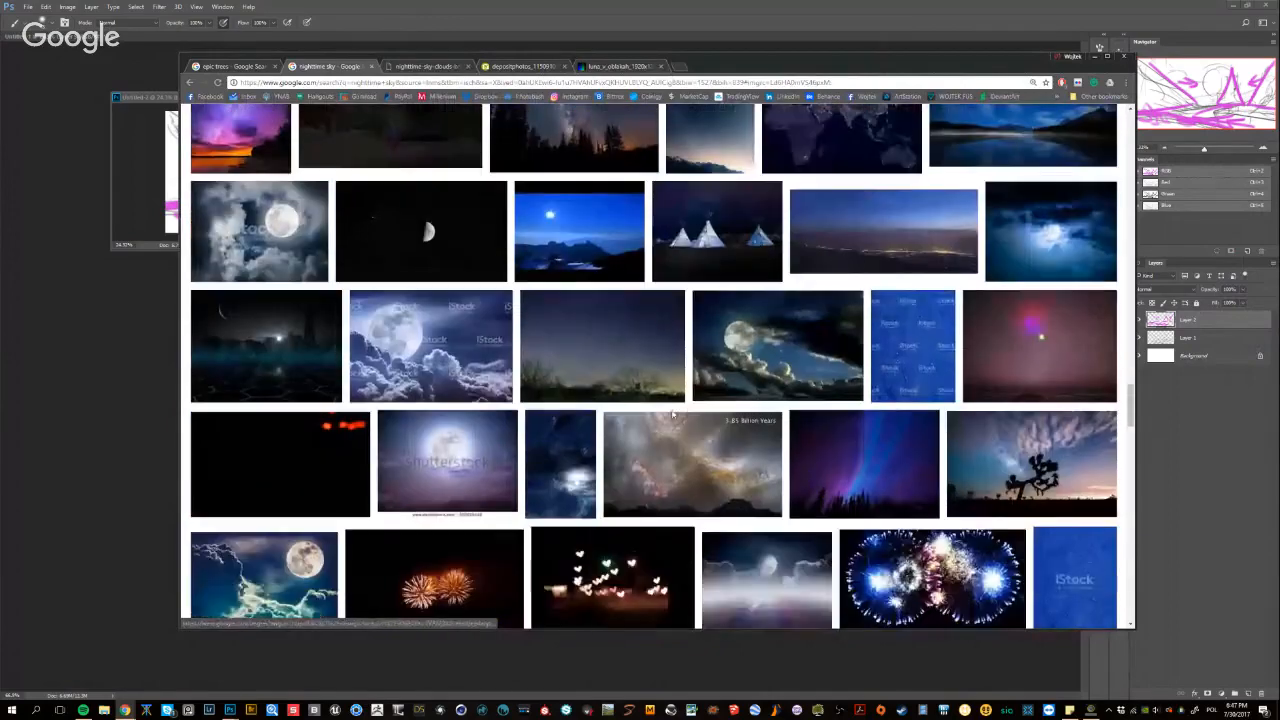
scroll(519, 503, "down", 2)
scroll(661, 439, "down", 2)
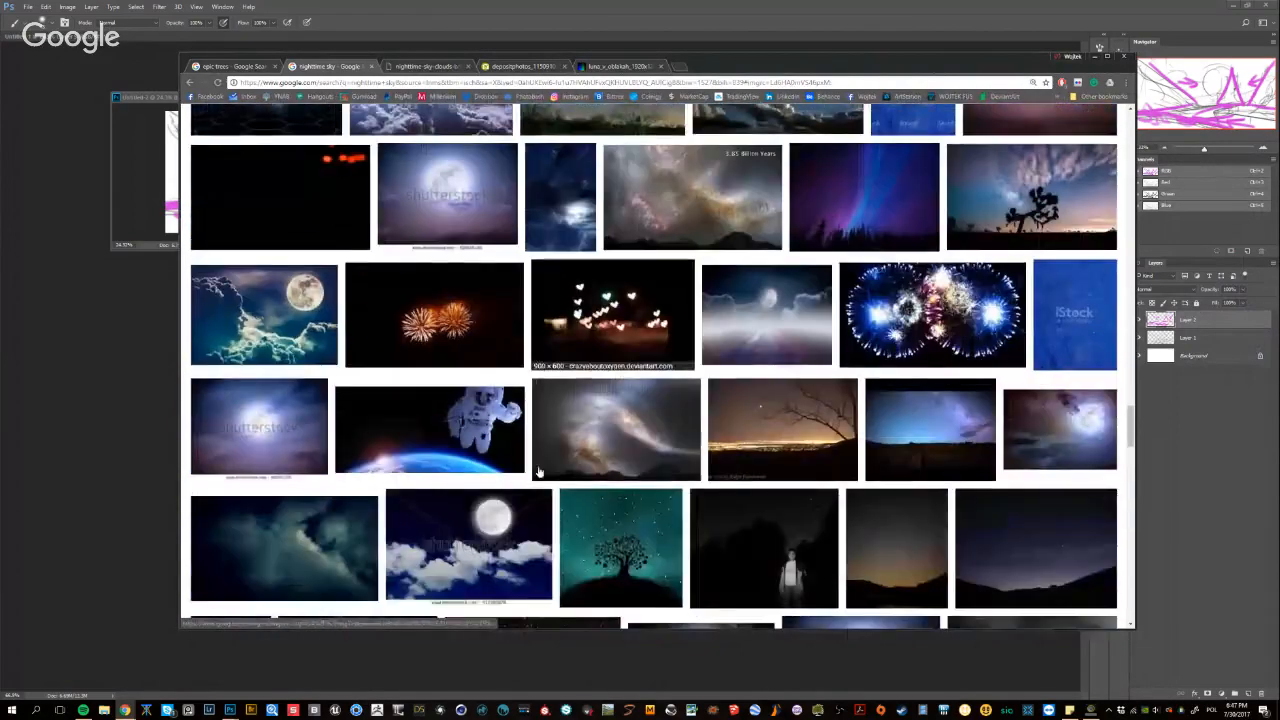
scroll(661, 439, "up", 5)
scroll(844, 352, "up", 5)
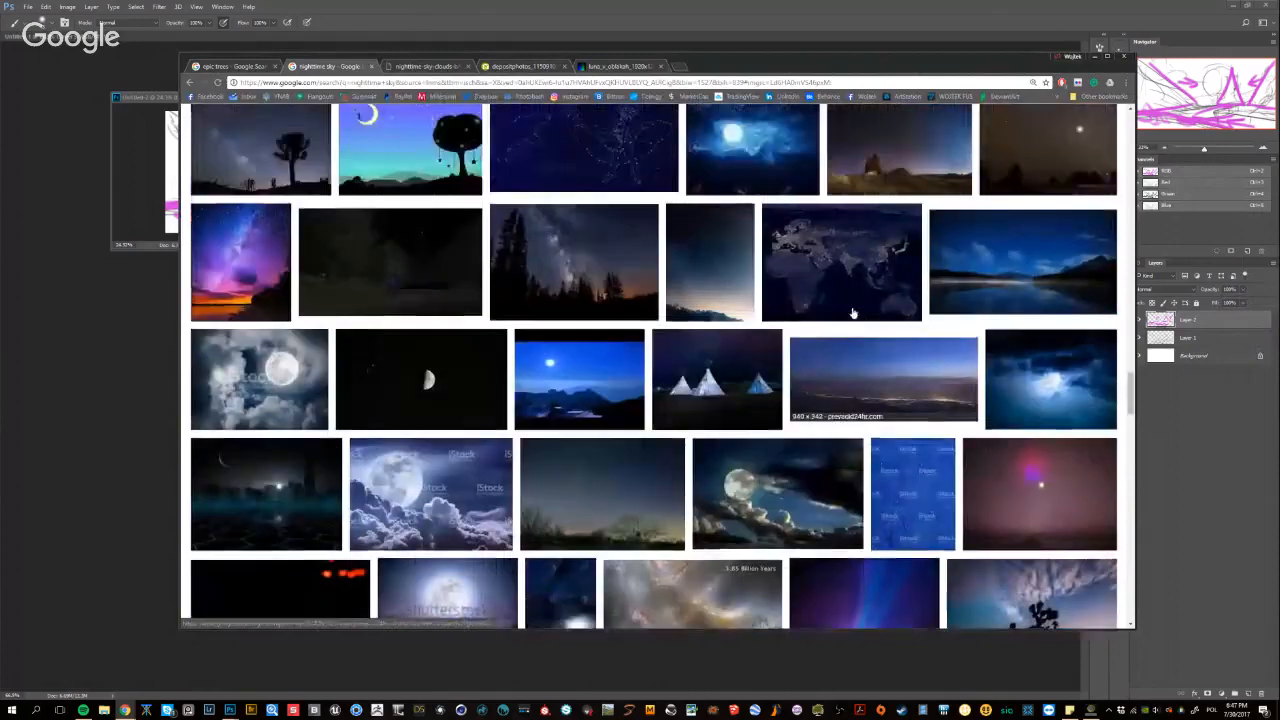
scroll(844, 352, "up", 4)
left_click(808, 536)
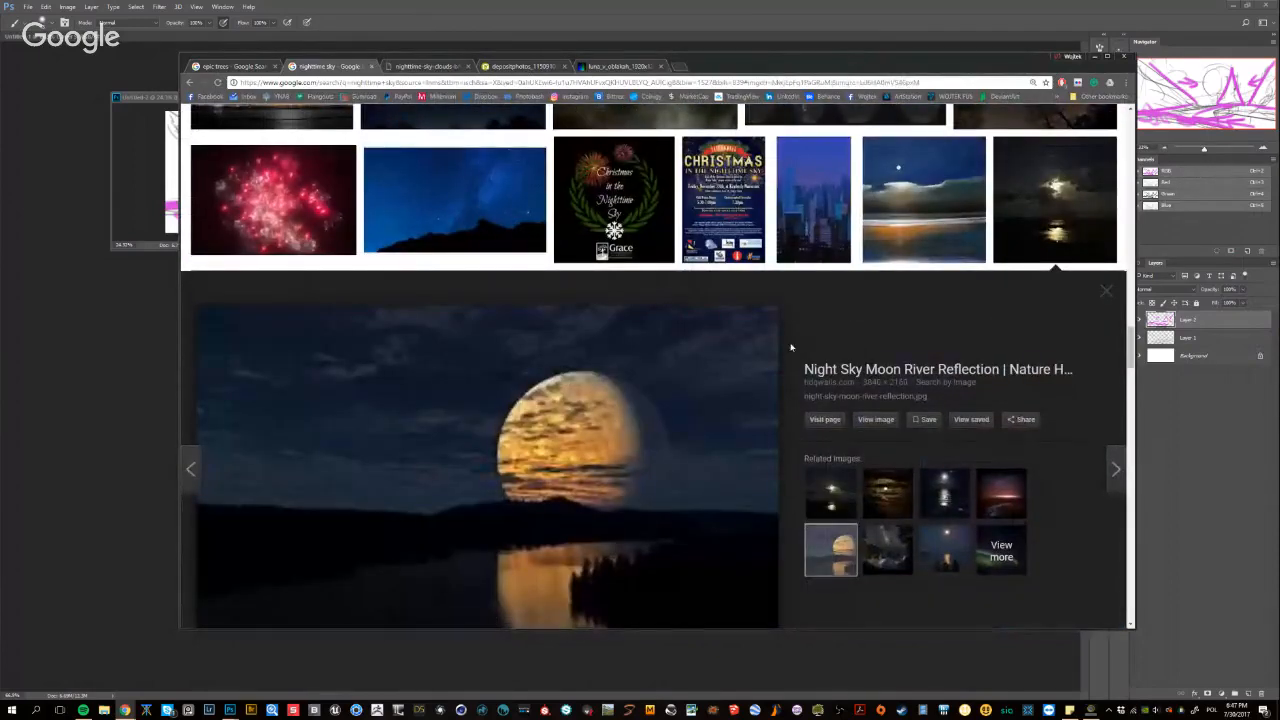
Review the moonlit cloud images already opened in separate tabs, from the yellow moon wallpaper to the small moon picture
scroll(815, 345, "up", 2)
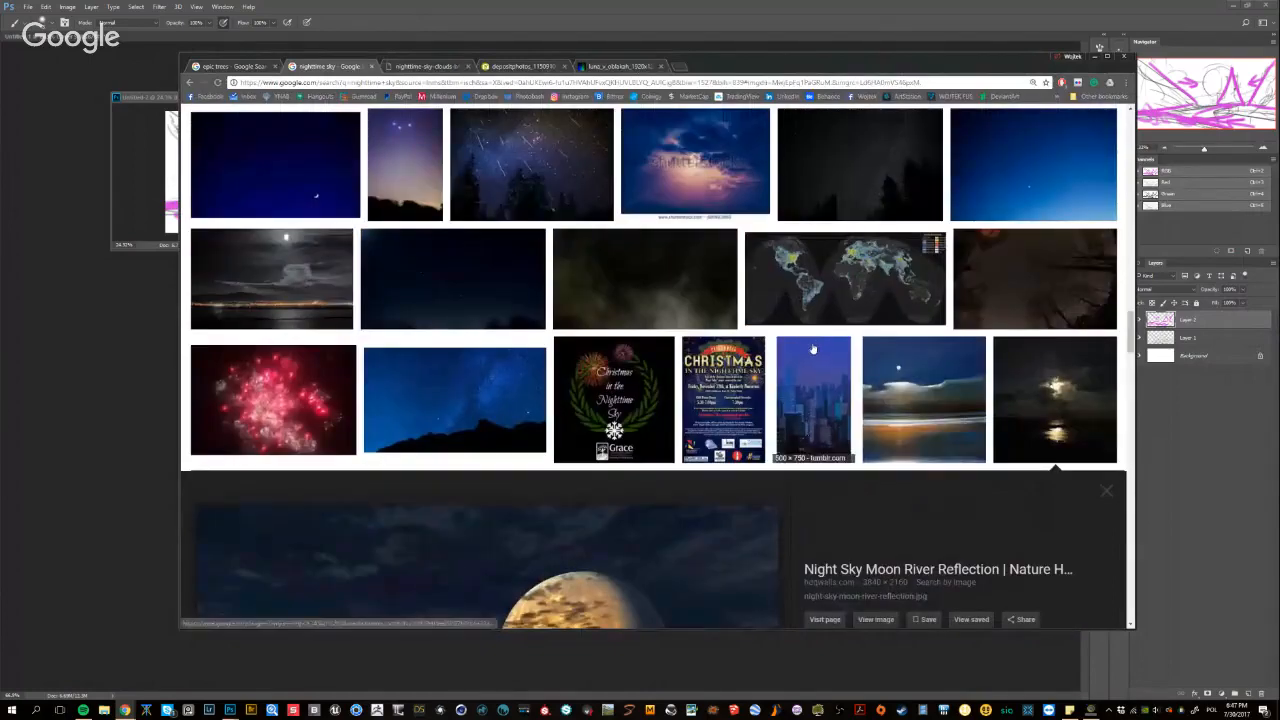
scroll(1055, 405, "up", 4)
left_click(624, 67)
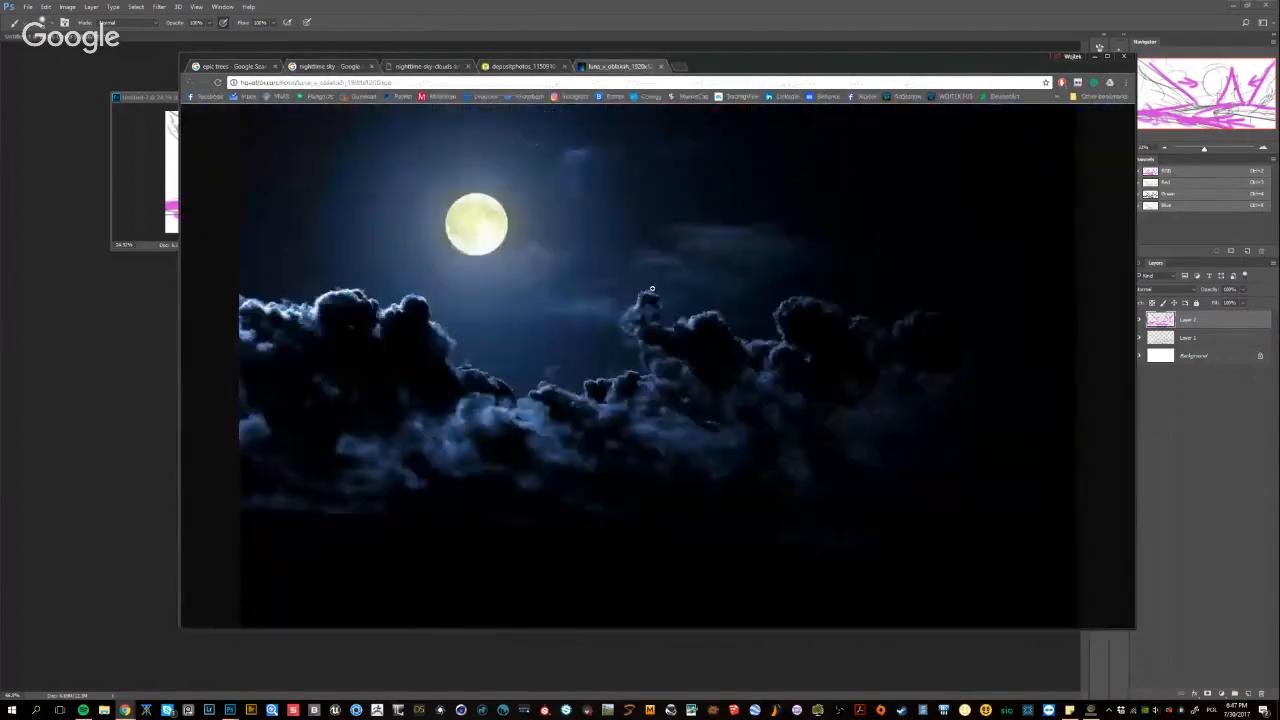
left_click(528, 68)
left_click(396, 70)
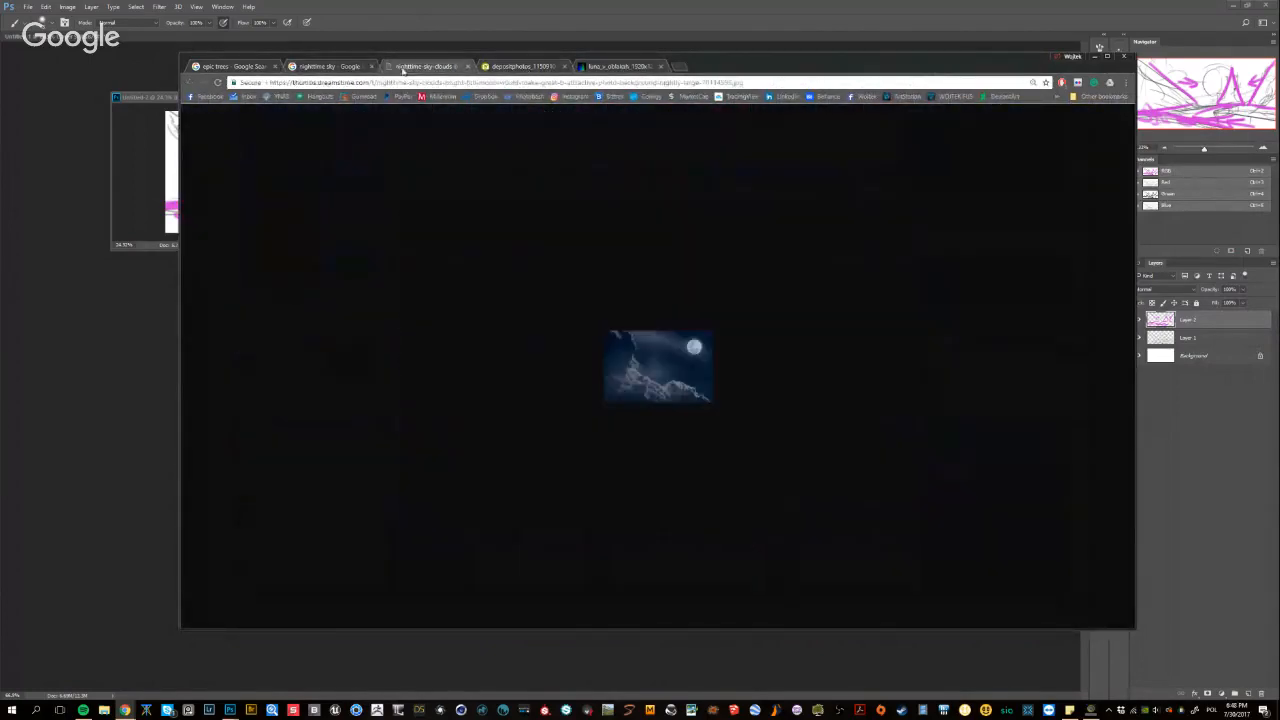
Return to the nighttime sky results and preview the grey photo of moonlight breaking through streaked clouds
left_click(330, 67)
scroll(368, 397, "up", 5)
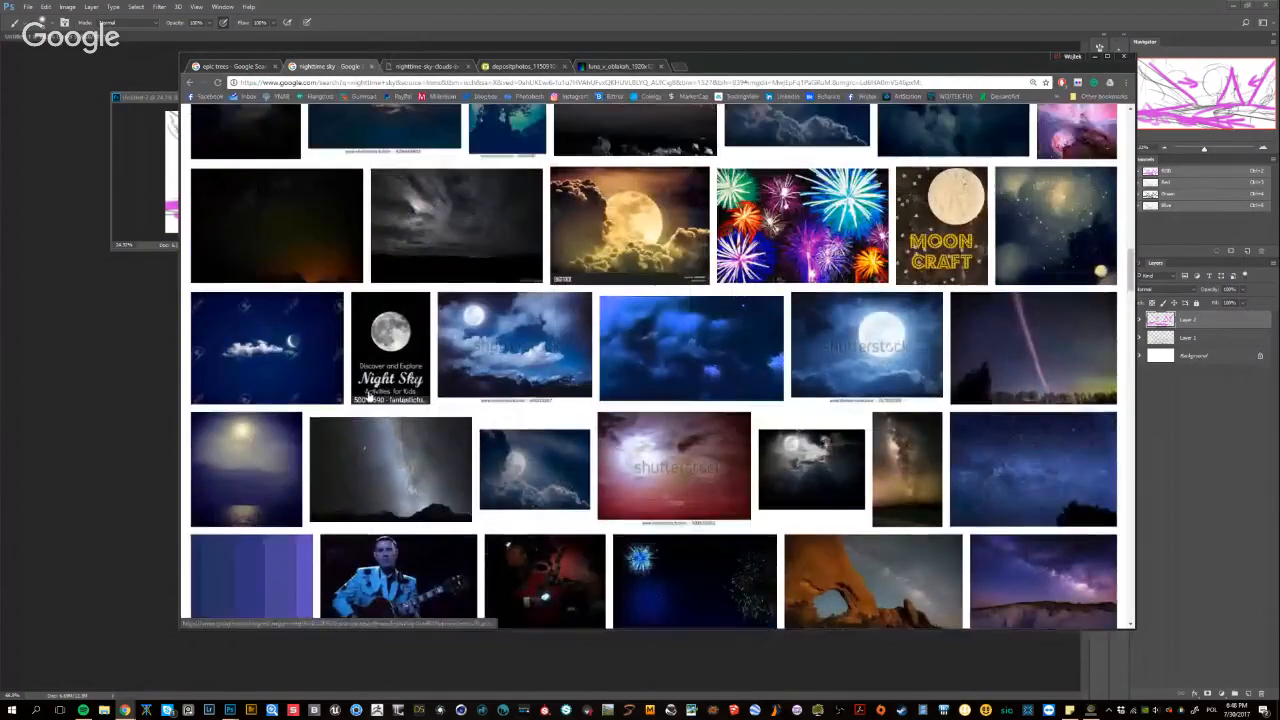
scroll(430, 410, "up", 2)
left_click(505, 420)
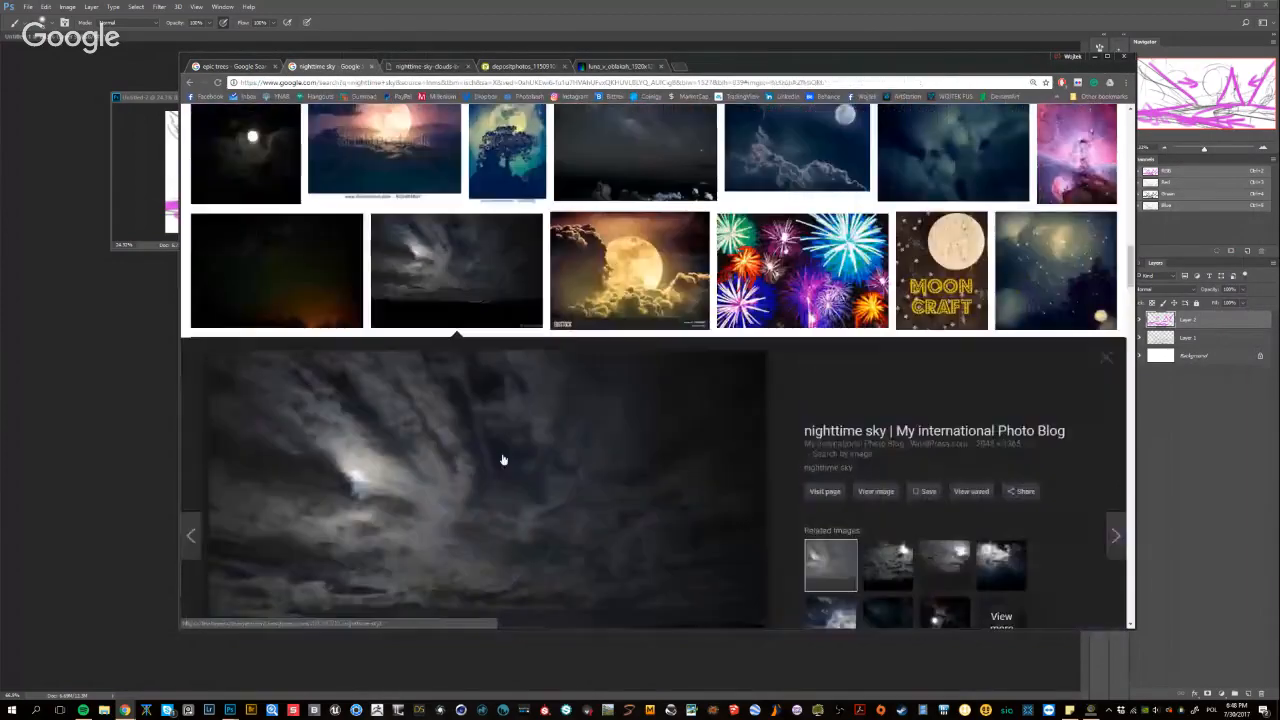
Preview the small moon-and-clouds result again and view its related picture of a moonlit river valley
scroll(504, 459, "up", 3)
scroll(505, 459, "up", 3)
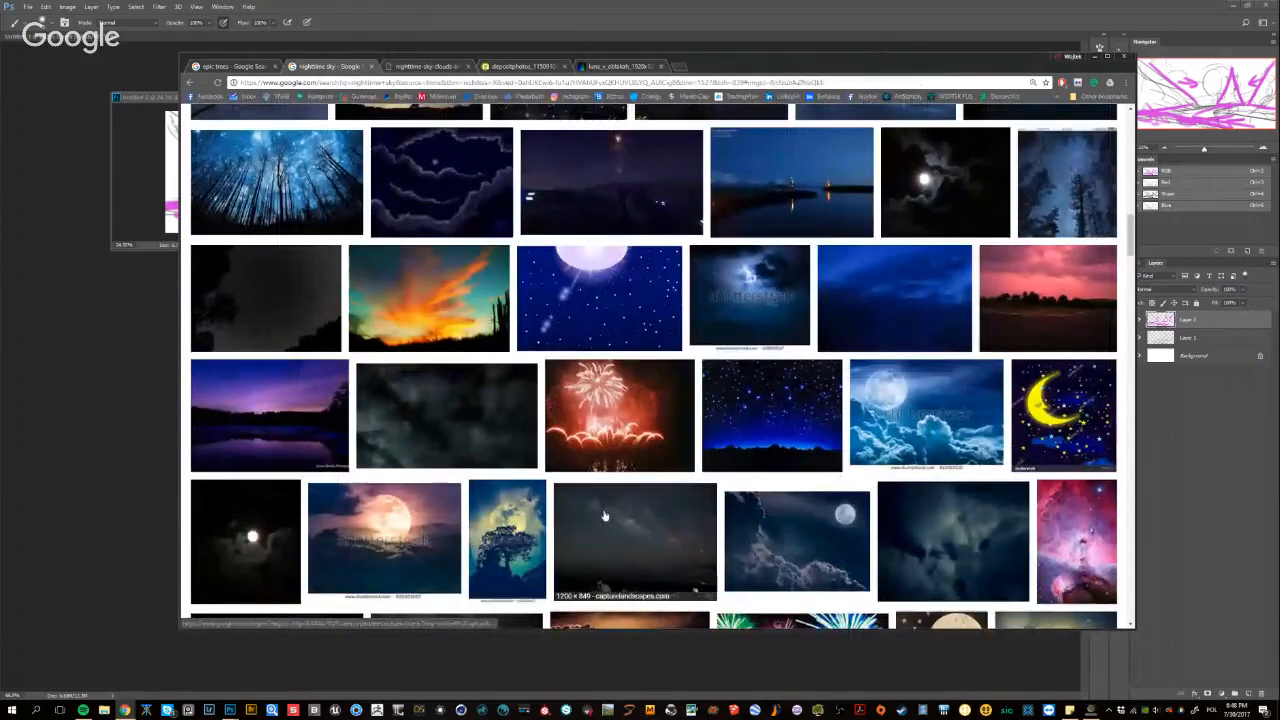
scroll(691, 535, "up", 2)
left_click(800, 585)
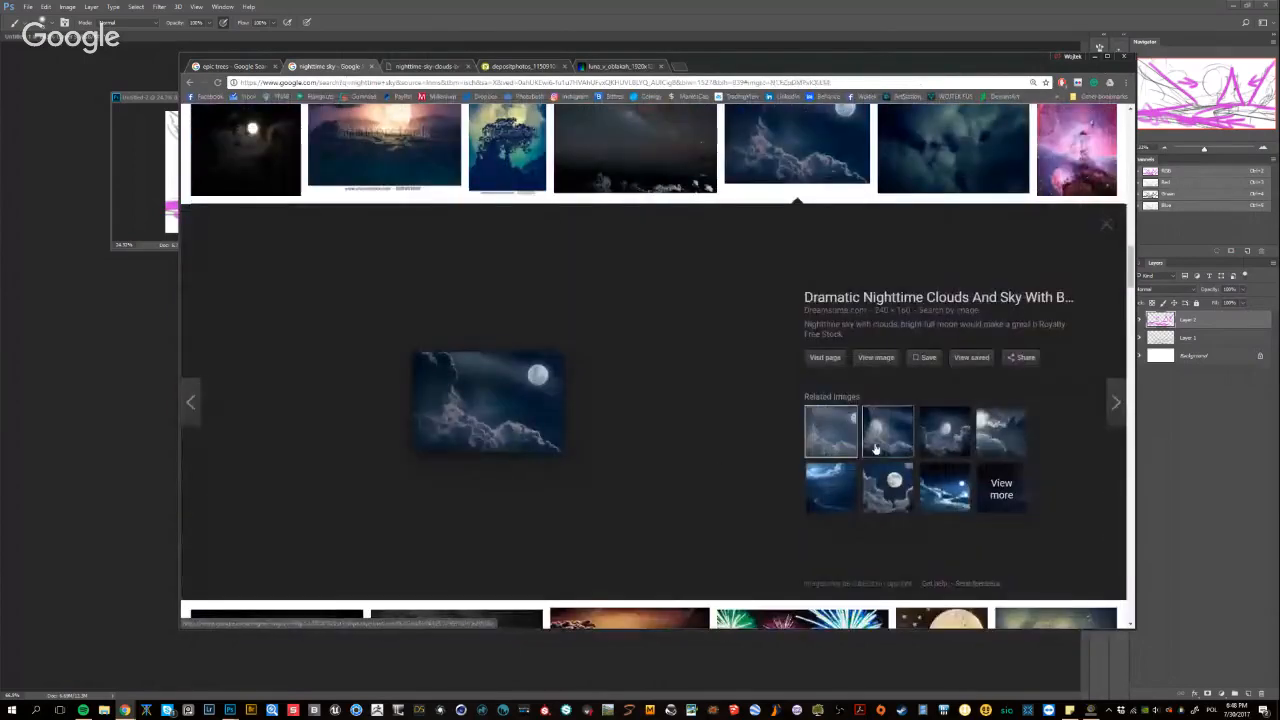
left_click(827, 494)
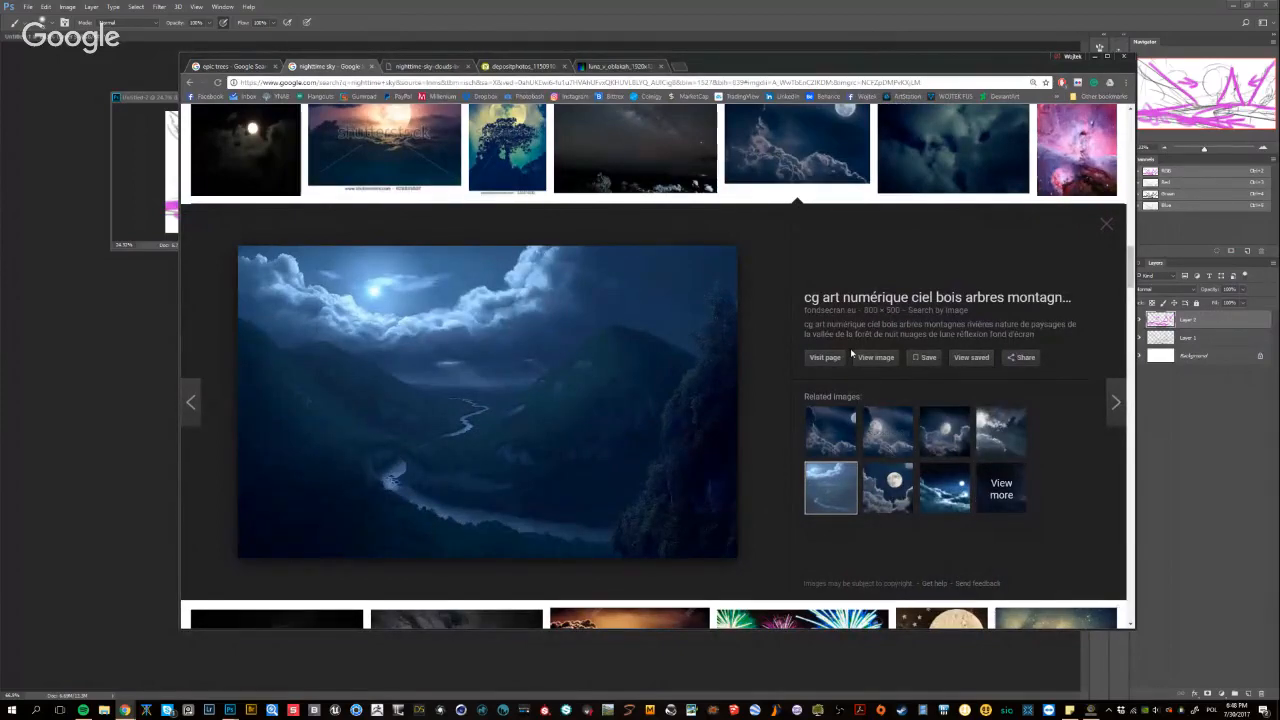
Preview the blue night photo of two lit beacons reflecting in calm water
scroll(838, 366, "up", 2)
scroll(838, 366, "up", 4)
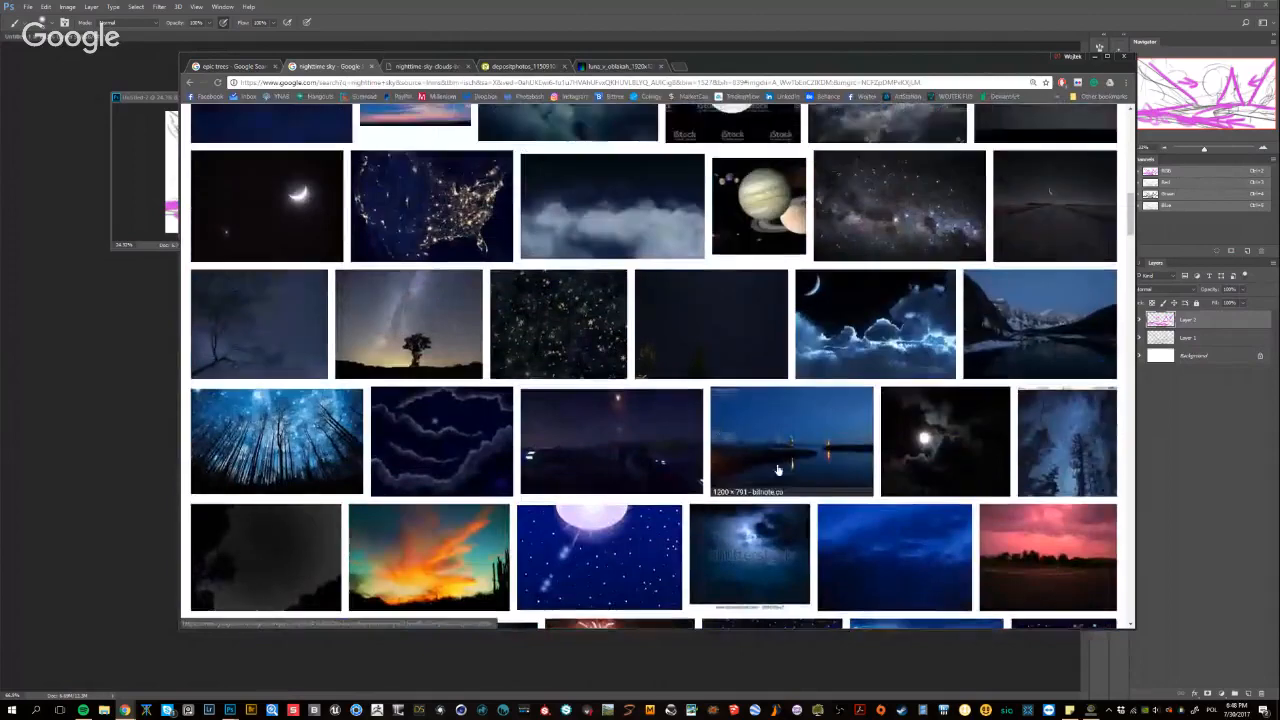
left_click(778, 470)
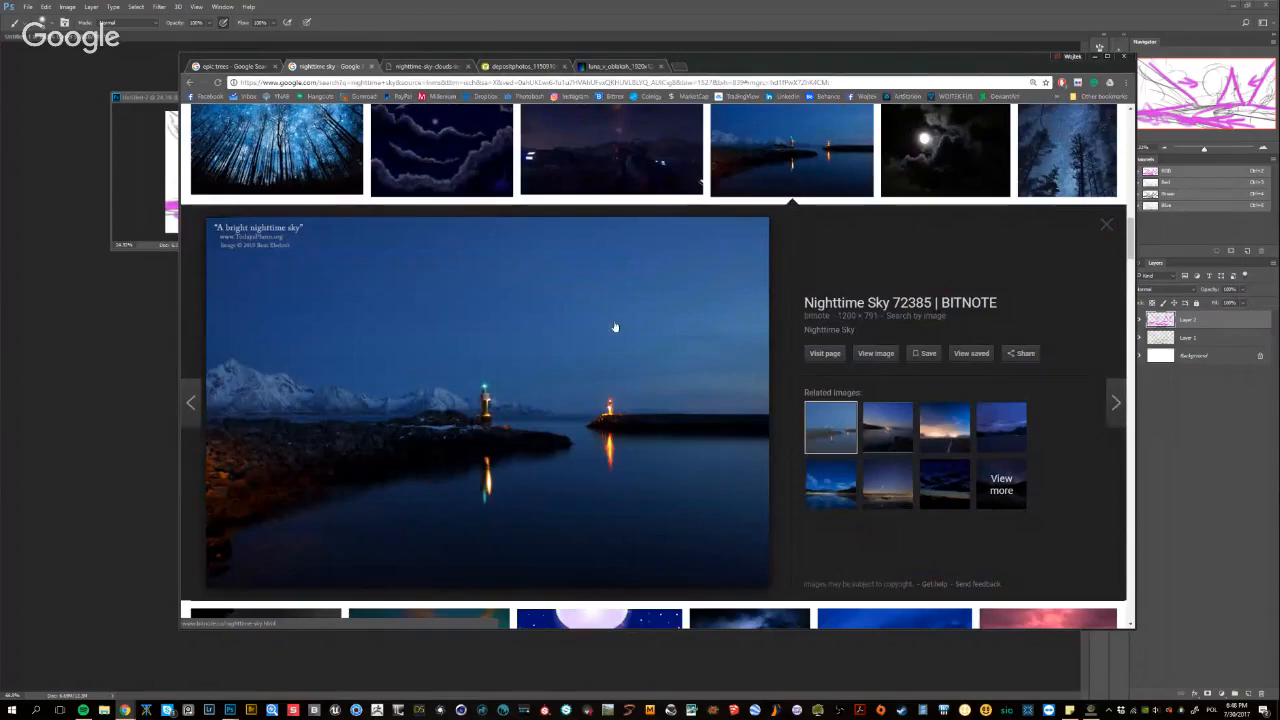
Browse the neighbouring results and preview the dusk photo of snowy mountains reflected in a lake
scroll(604, 308, "up", 6)
scroll(680, 380, "down", 5)
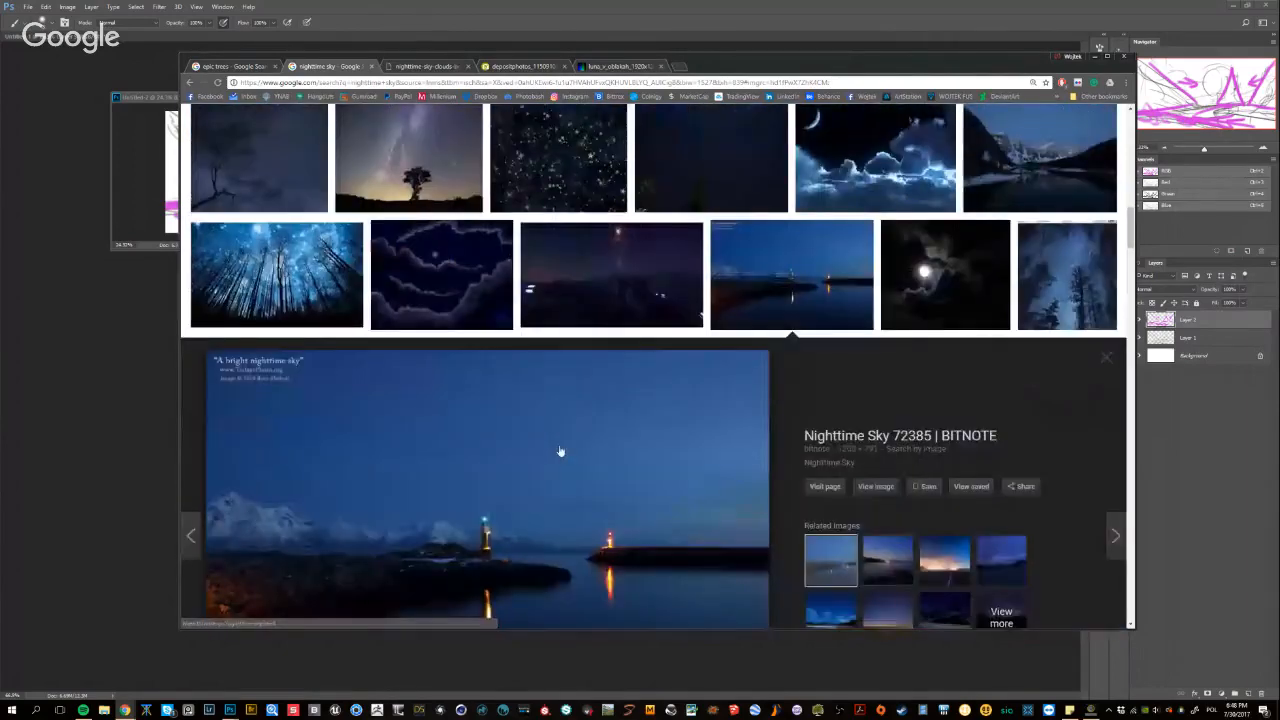
scroll(745, 435, "up", 4)
scroll(745, 435, "up", 2)
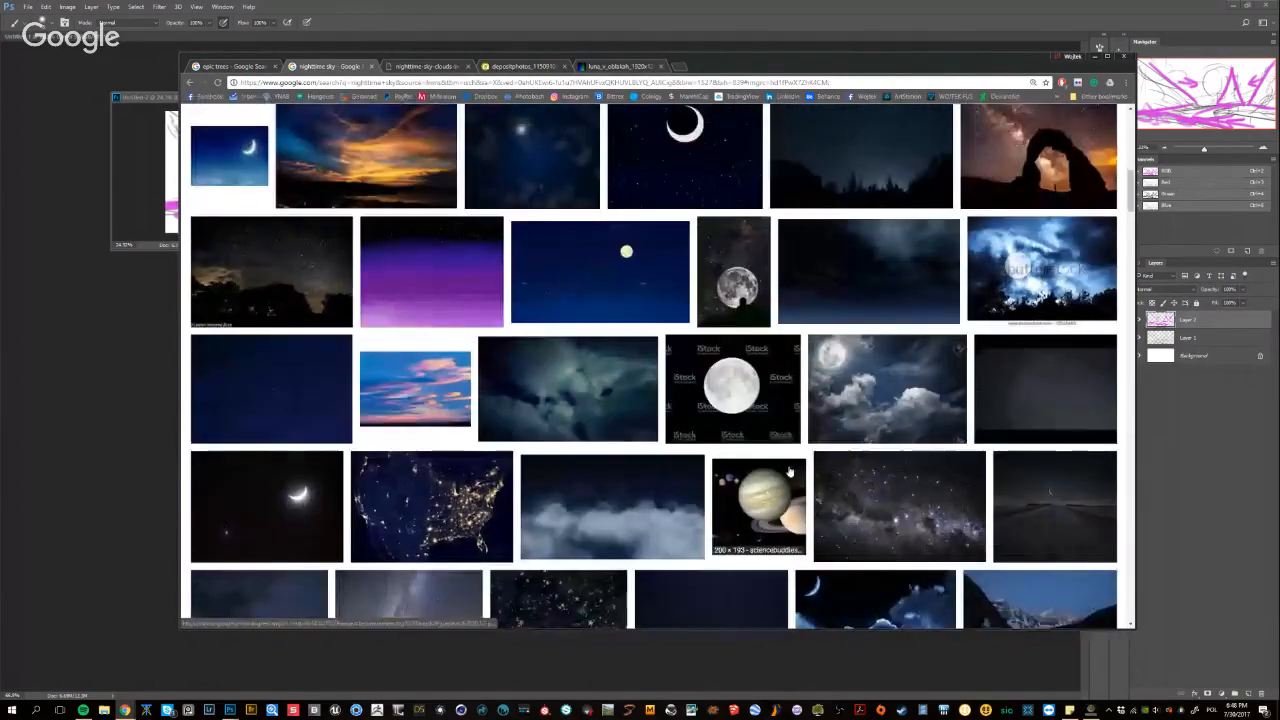
scroll(719, 451, "down", 1)
scroll(719, 451, "down", 5)
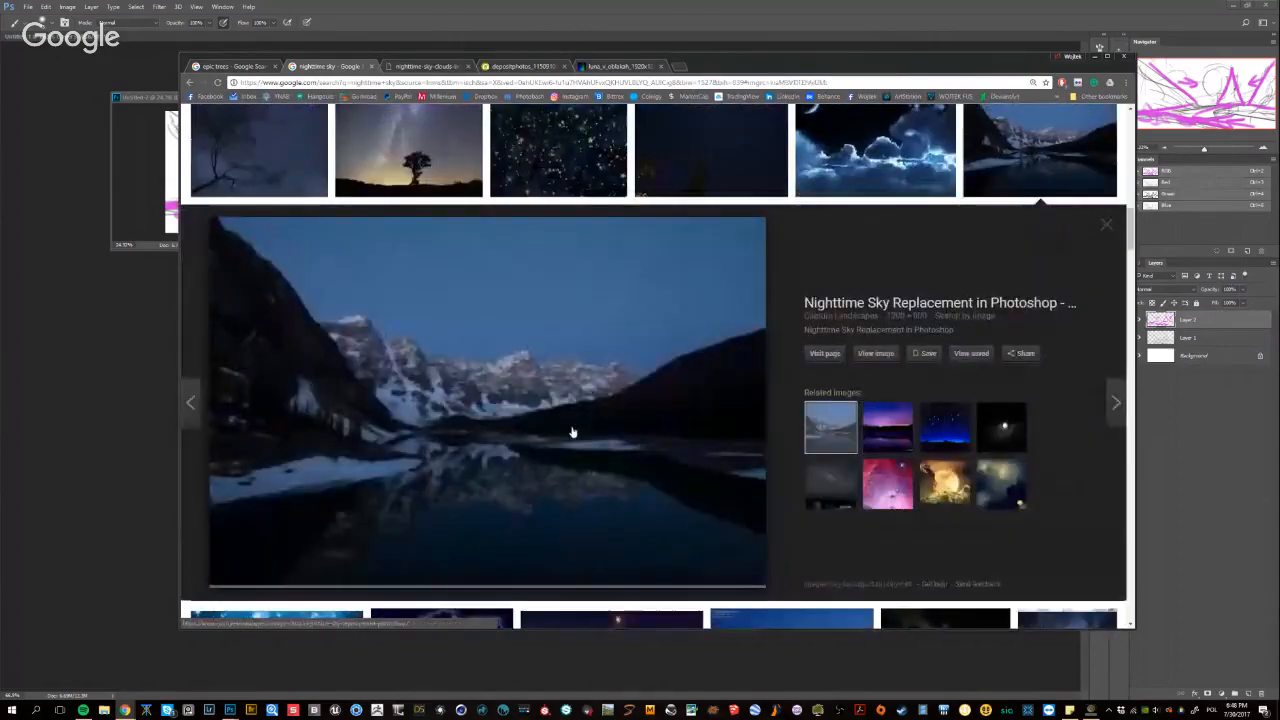
Look back up through the nighttime sky results and shift the browser window down to uncover the painting's moon
scroll(574, 449, "up", 5)
scroll(574, 449, "up", 3)
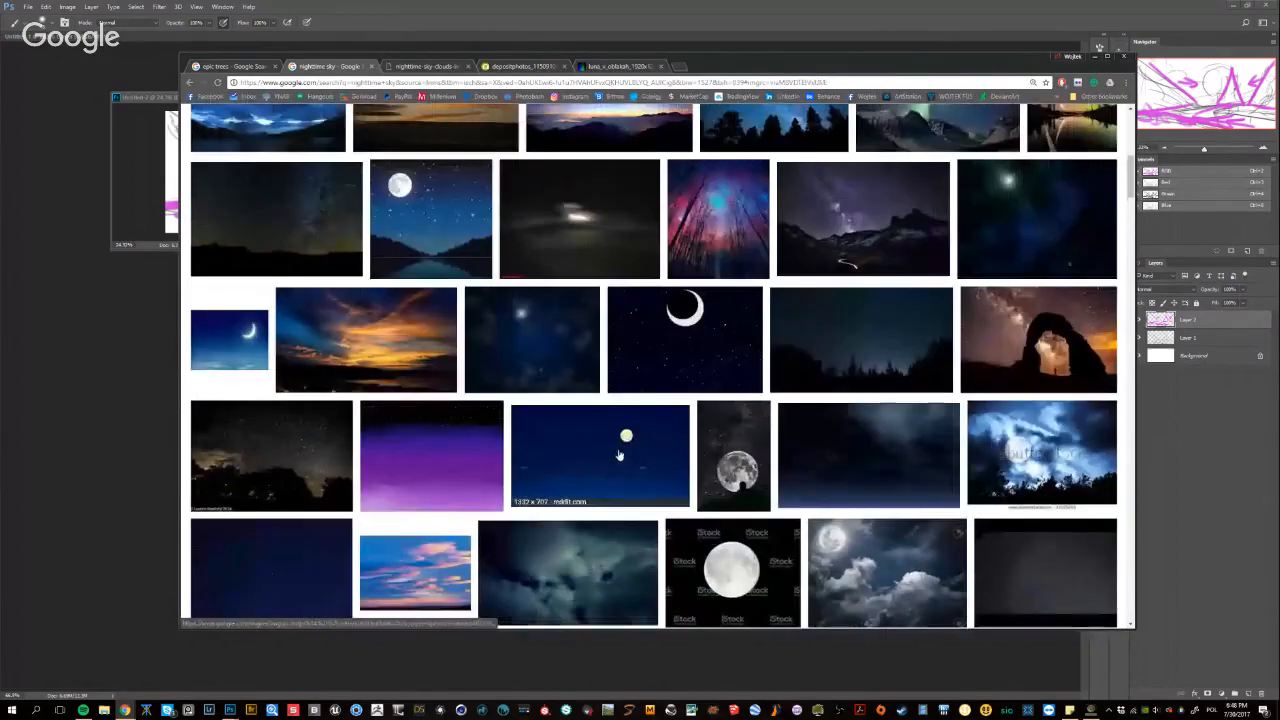
scroll(590, 446, "up", 4)
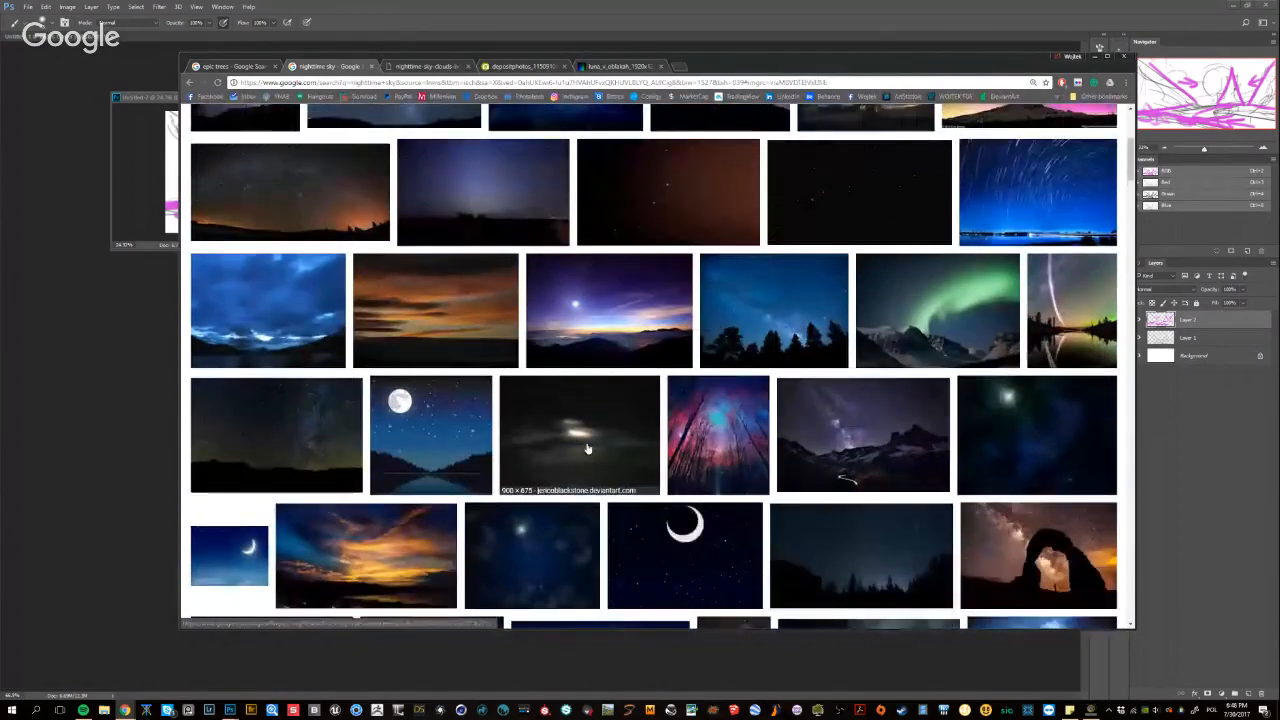
scroll(585, 449, "up", 2)
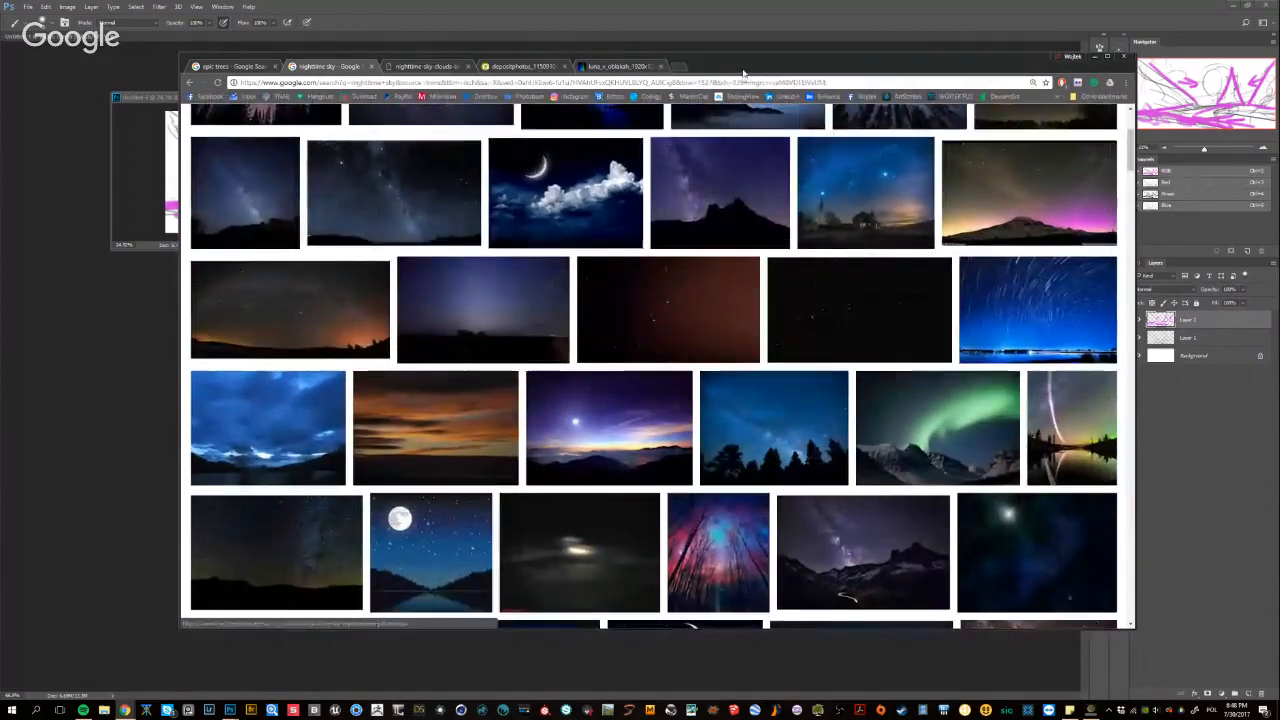
left_click_drag(732, 69, 752, 299)
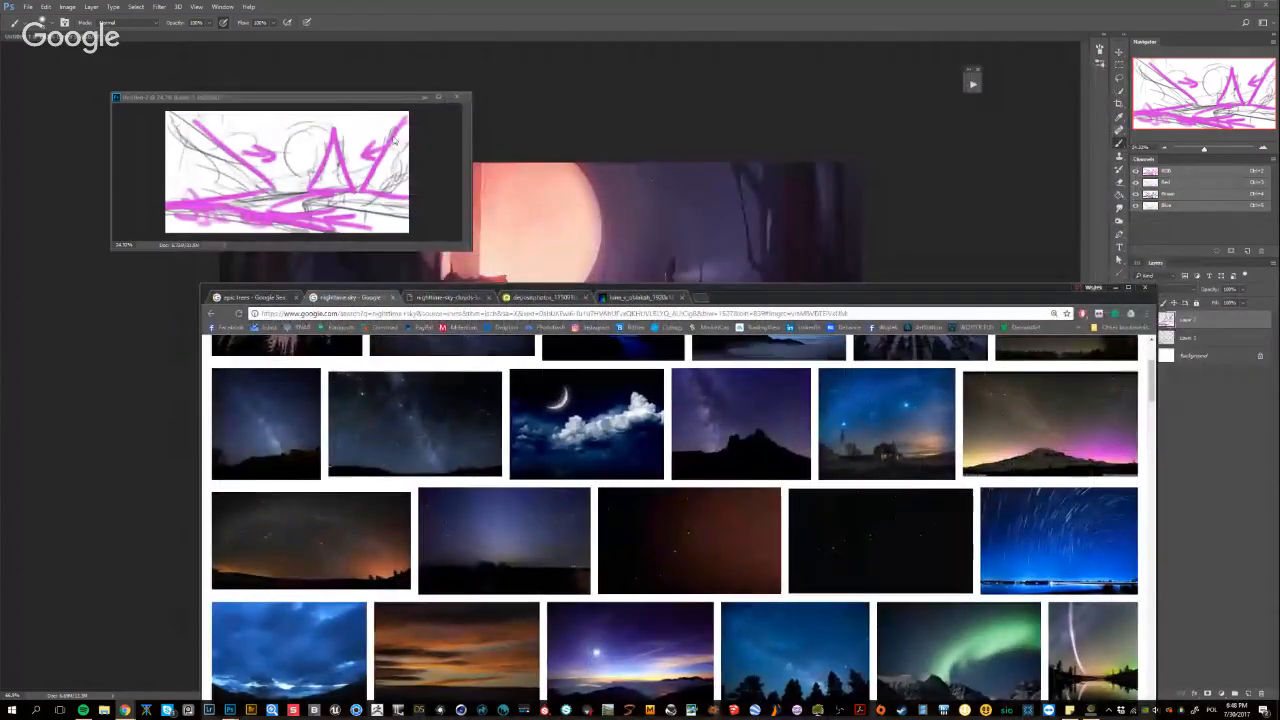
Compare the watermarked full-moon photo beside the painting, repositioning the browser, and view the smaller moon-and-clouds photo enlarged
left_click(452, 297)
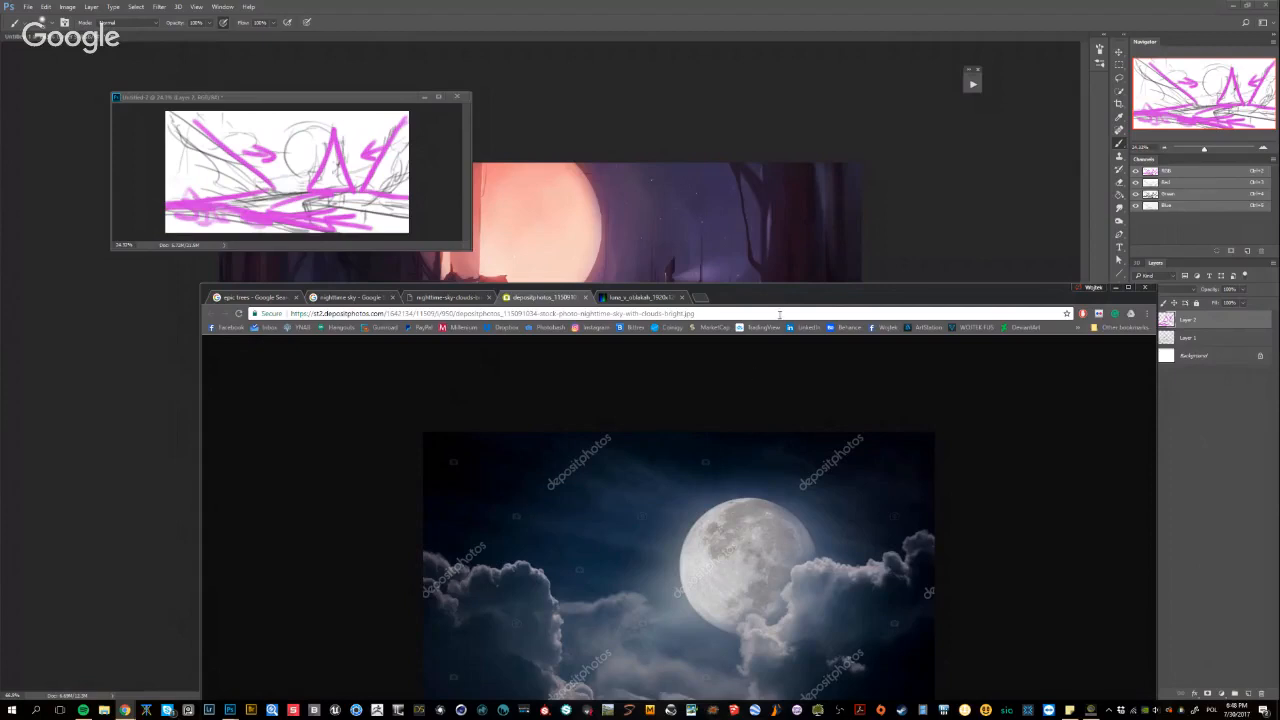
left_click_drag(780, 301, 798, 253)
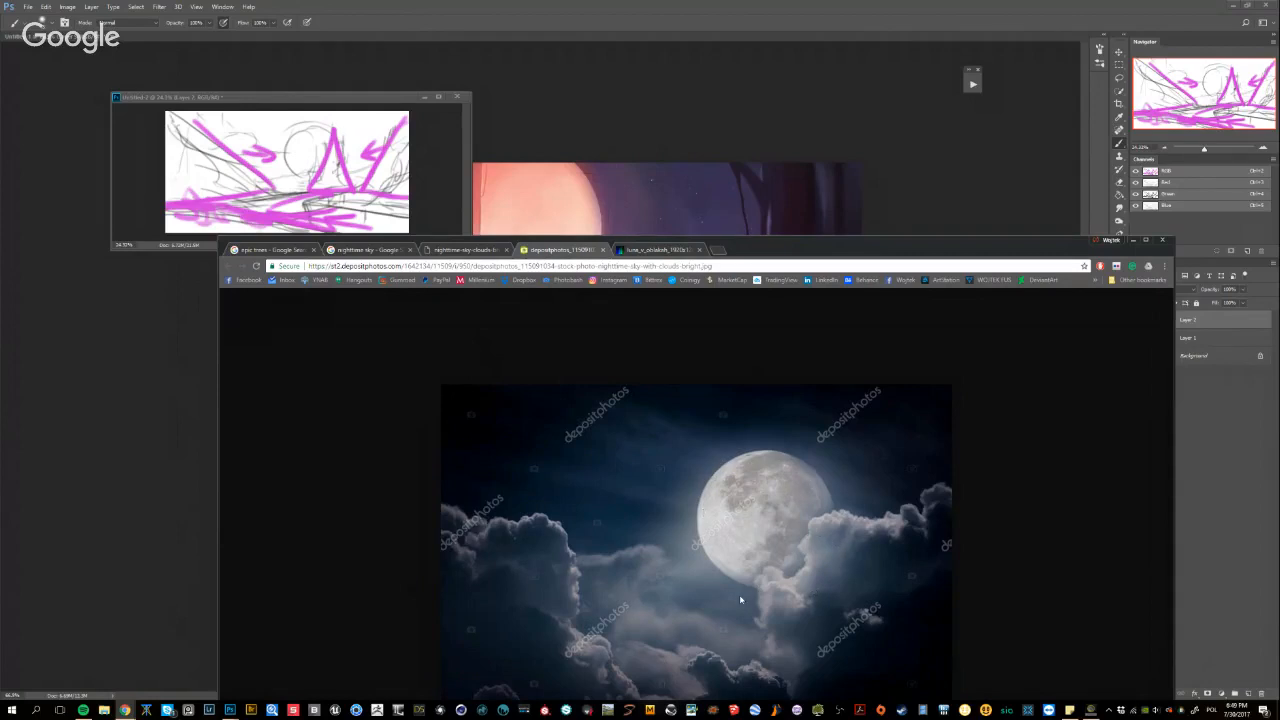
left_click_drag(819, 247, 805, 207)
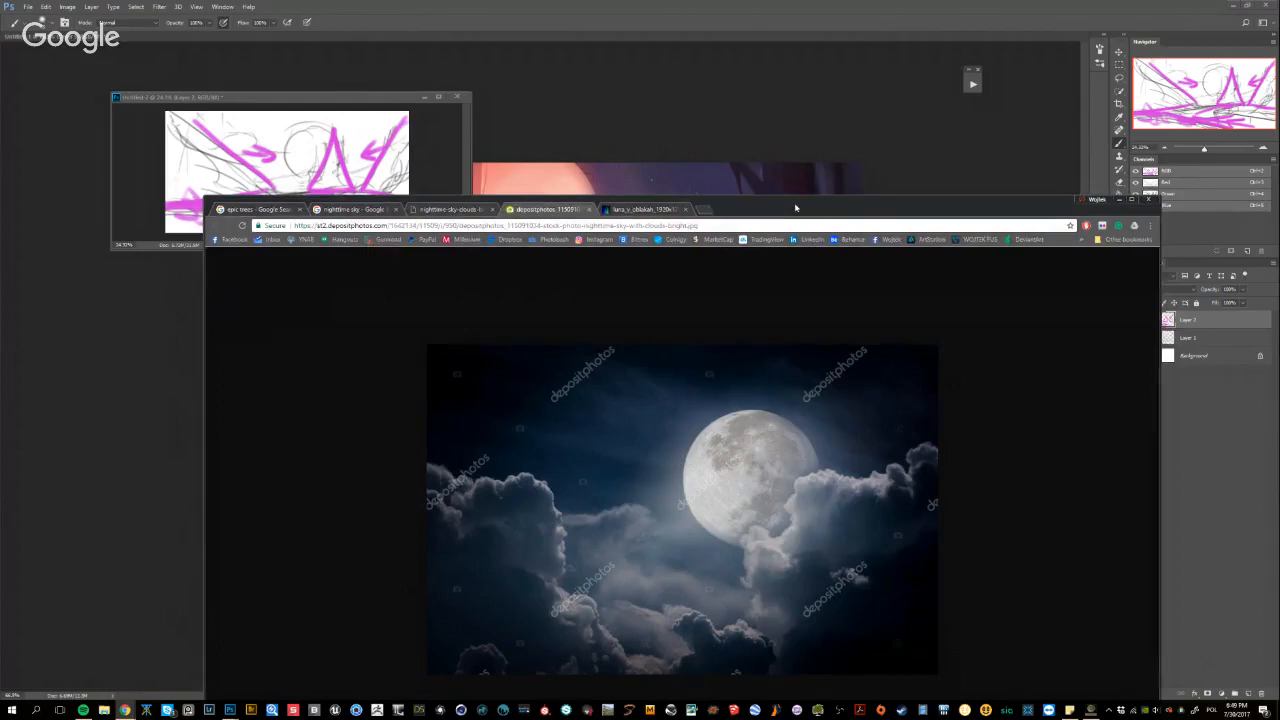
left_click_drag(681, 203, 699, 271)
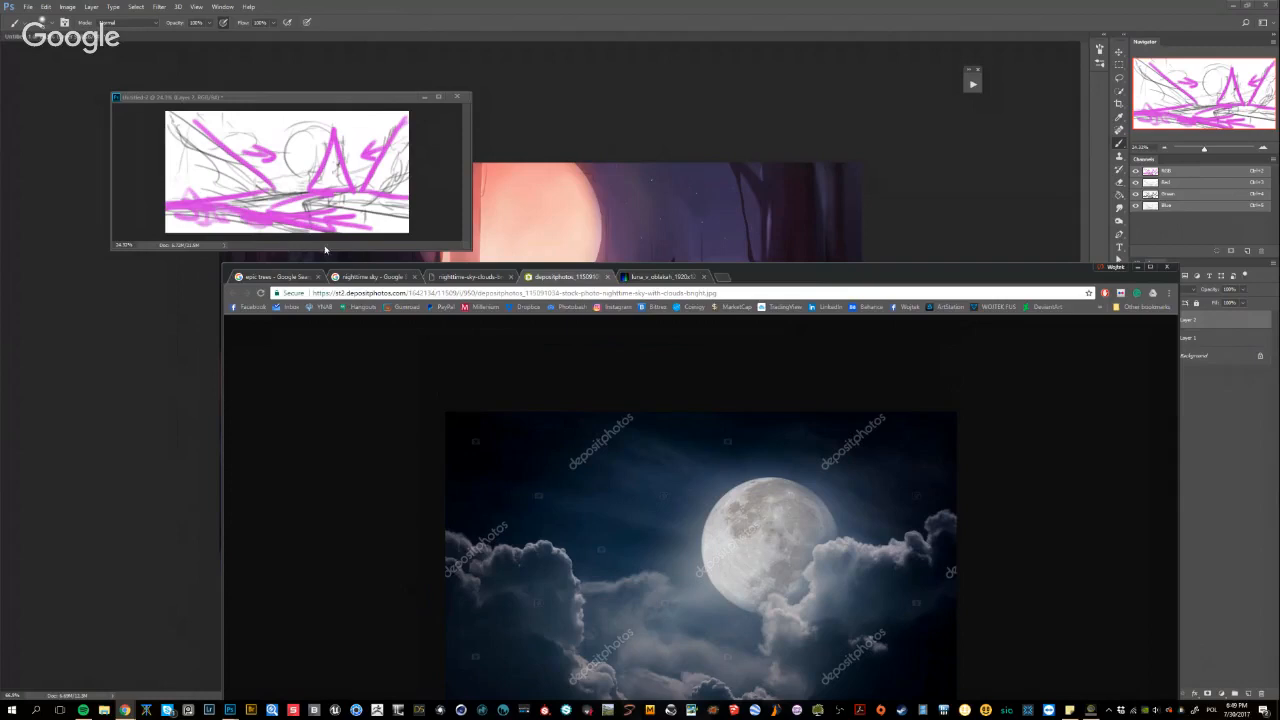
left_click(442, 279)
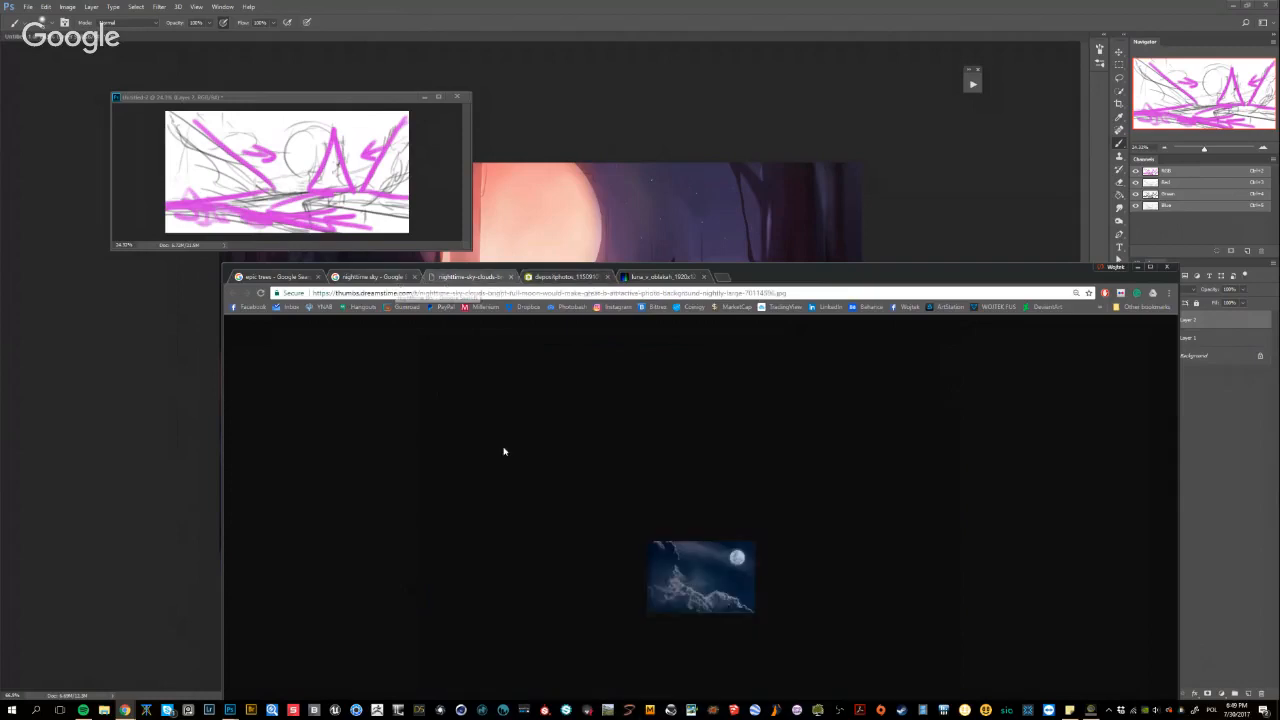
scroll(709, 585, "up", 6)
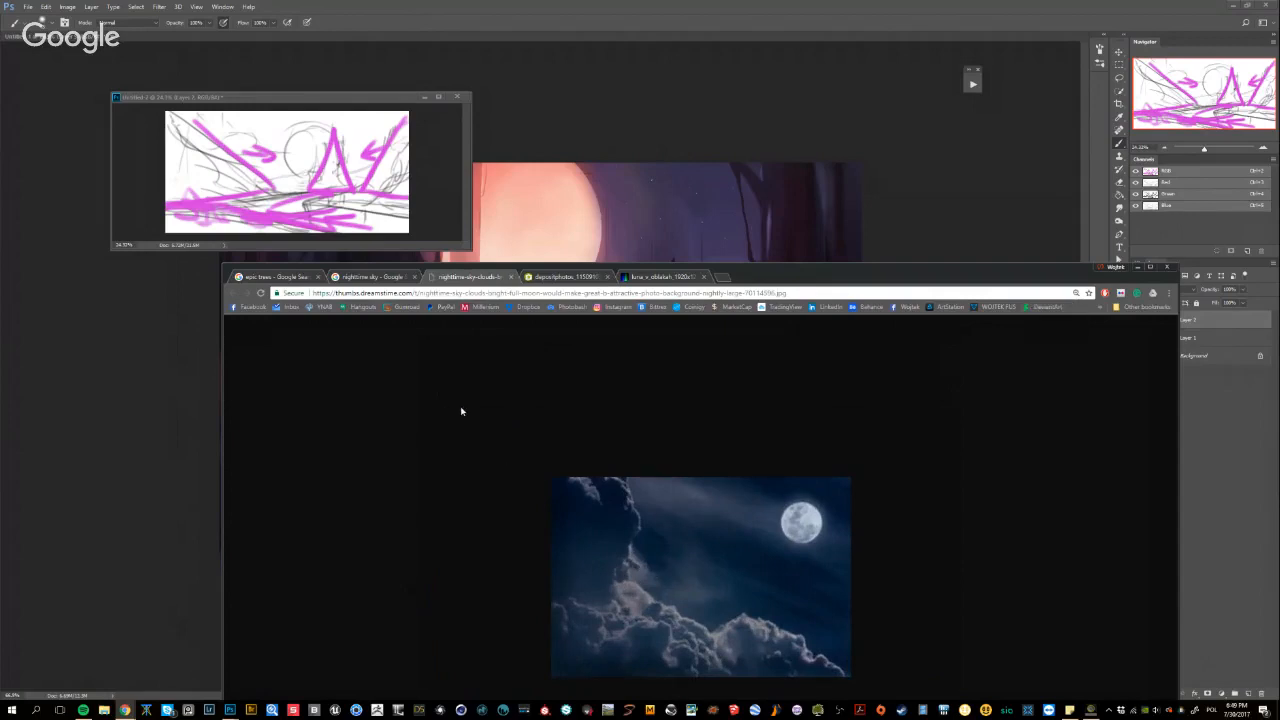
Examine the nighttime sky image results again for how moonlight, clouds and sky colours look at night
left_click(368, 278)
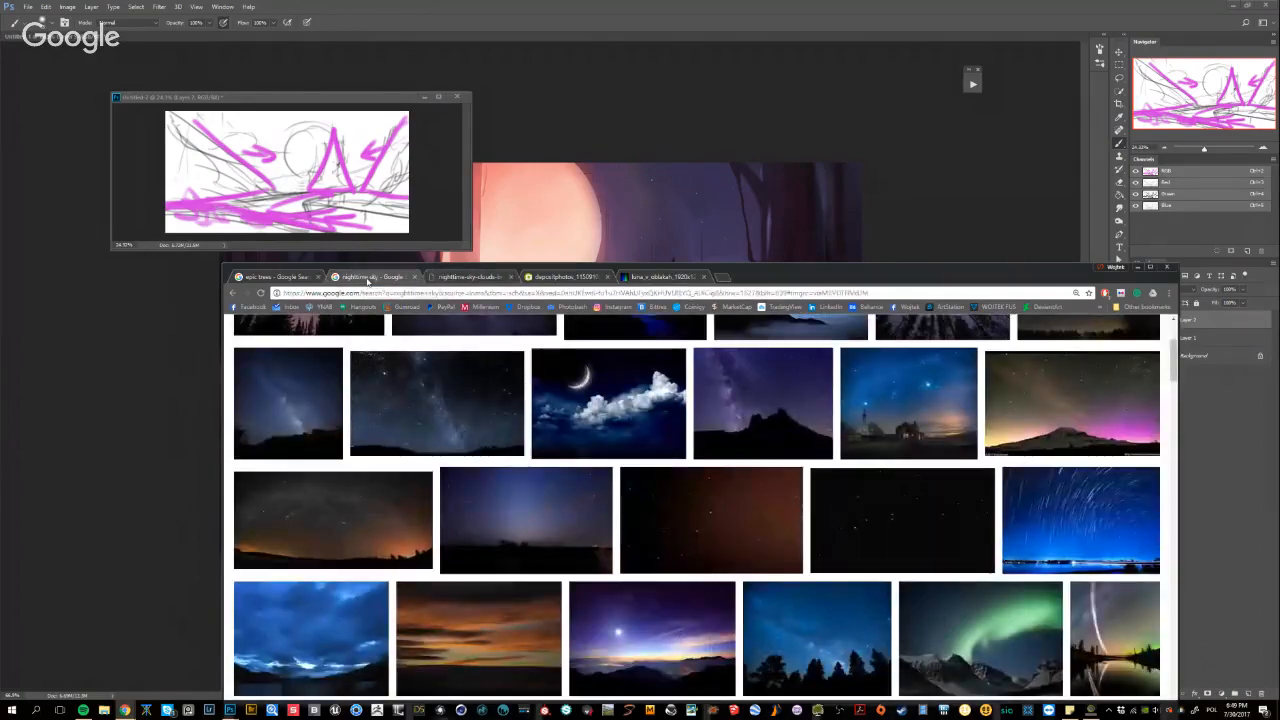
scroll(492, 548, "up", 2)
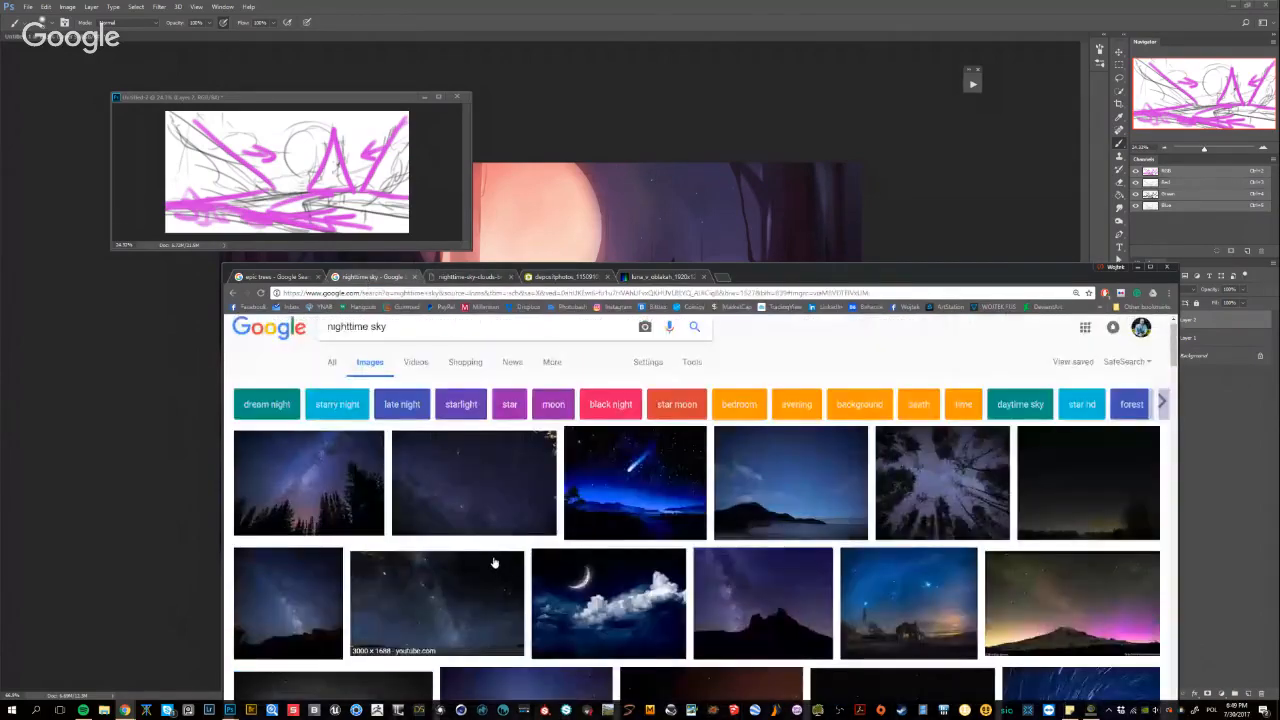
scroll(492, 560, "down", 2)
scroll(491, 558, "down", 4)
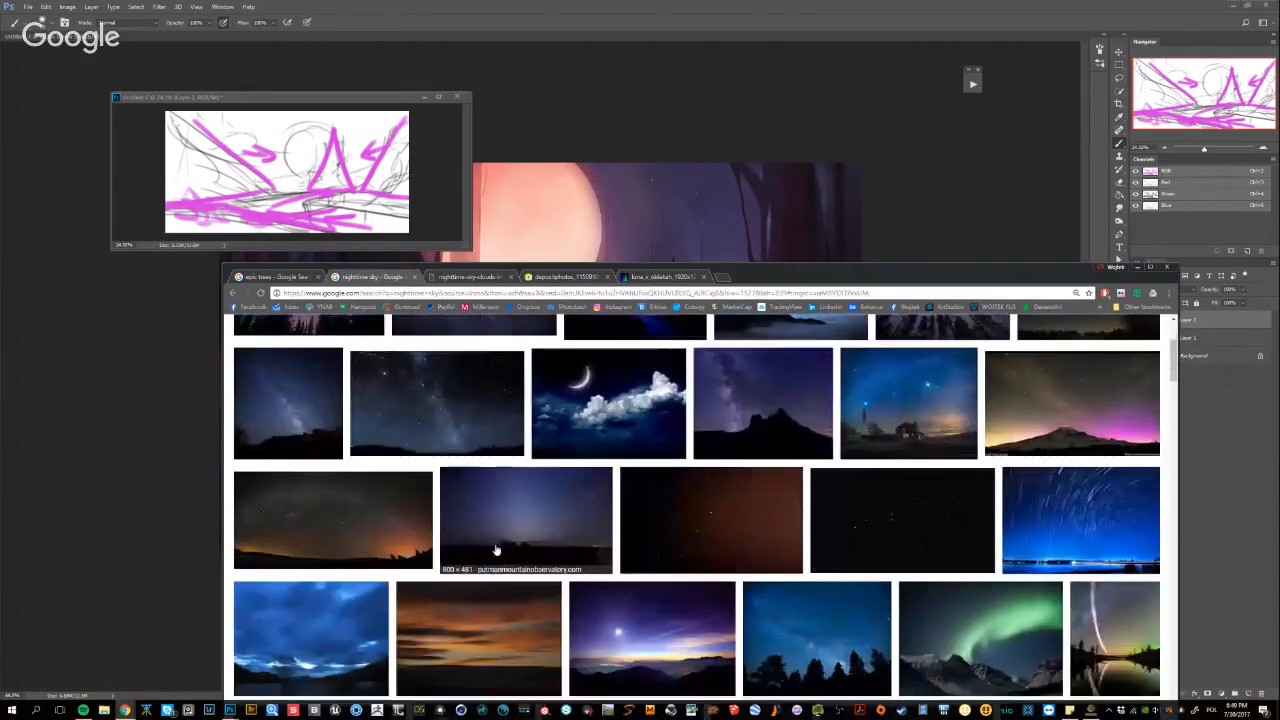
scroll(492, 550, "down", 5)
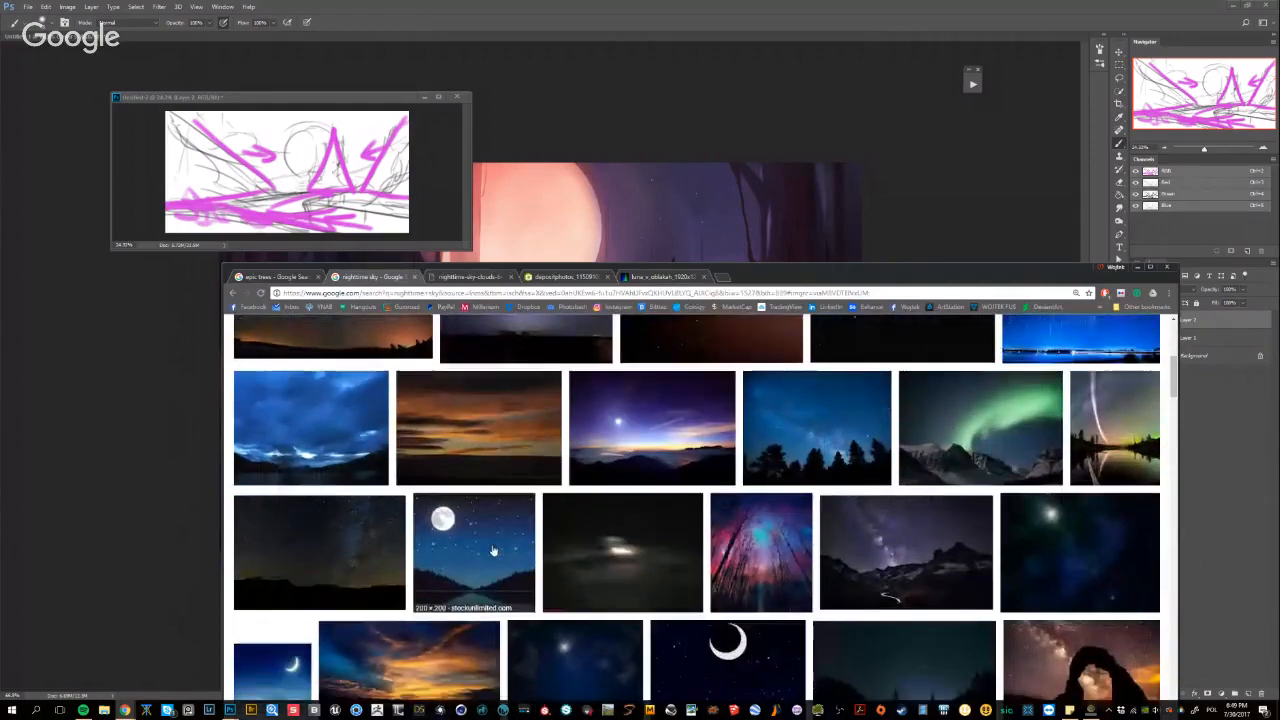
scroll(492, 551, "down", 2)
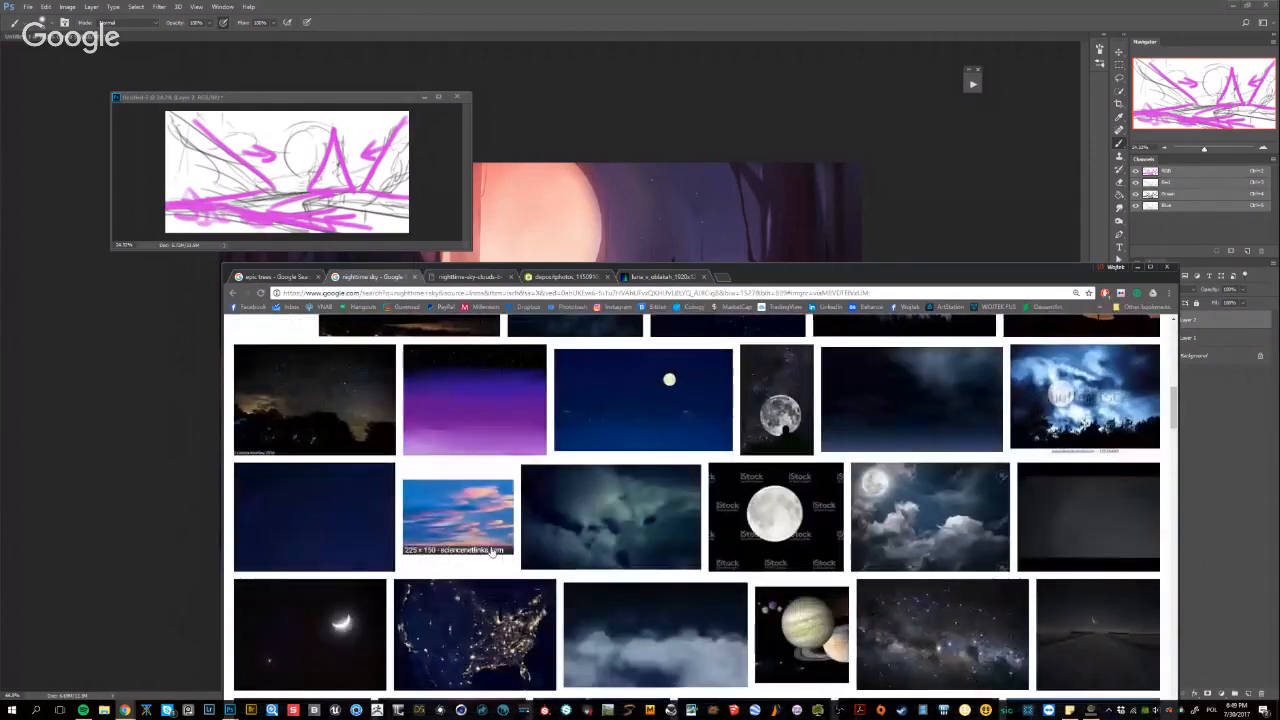
scroll(492, 551, "down", 3)
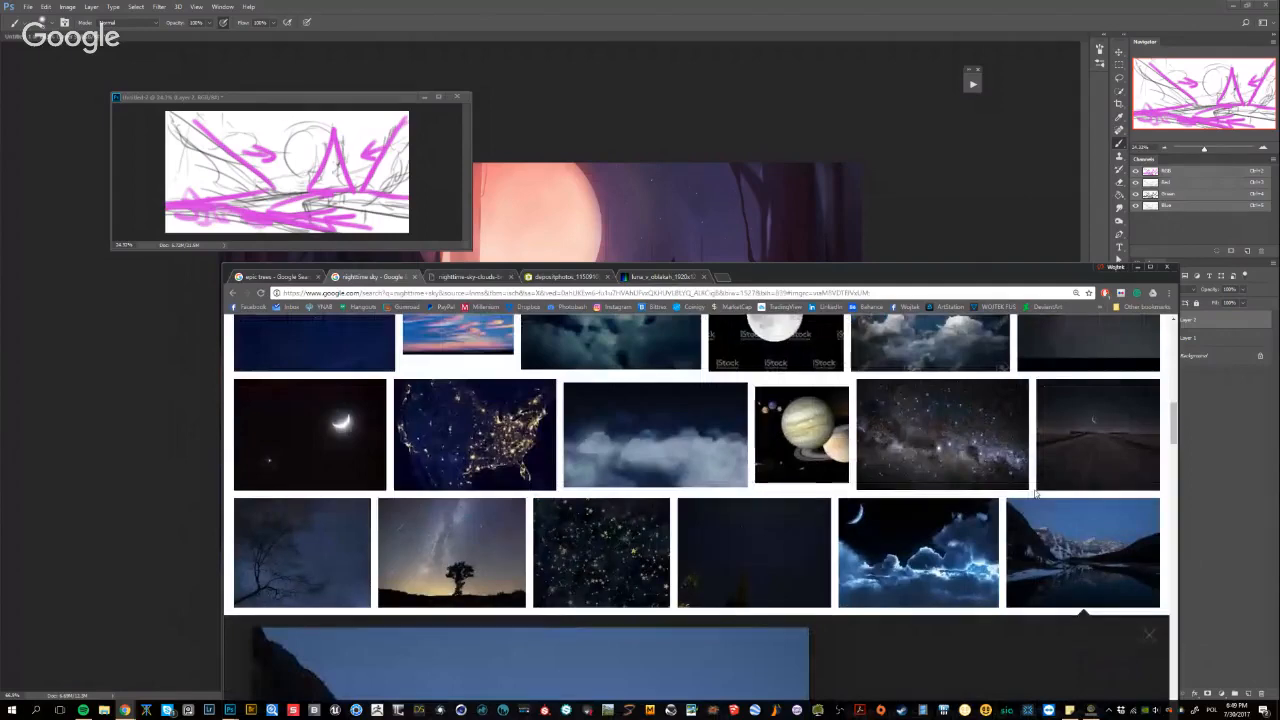
scroll(770, 510, "down", 2)
scroll(778, 500, "down", 5)
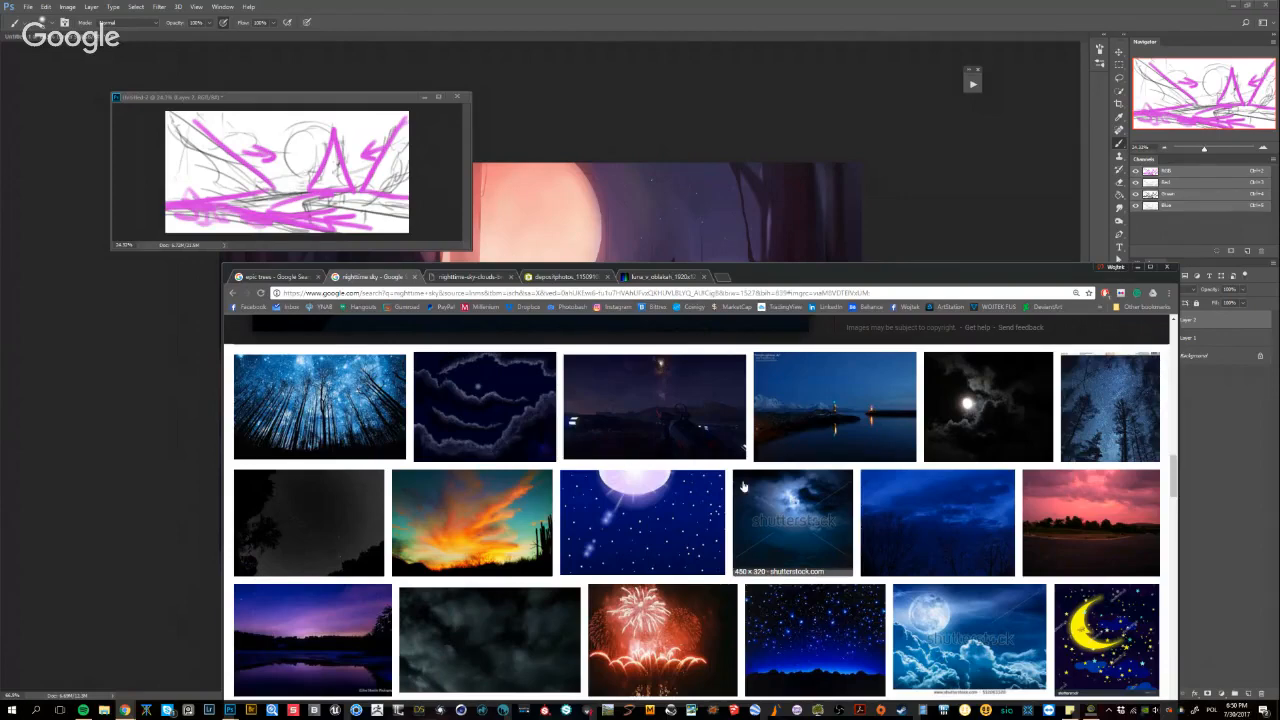
Switch to Photoshop and move the floating layout sketch away from the middle of the castle painting
left_click(438, 5)
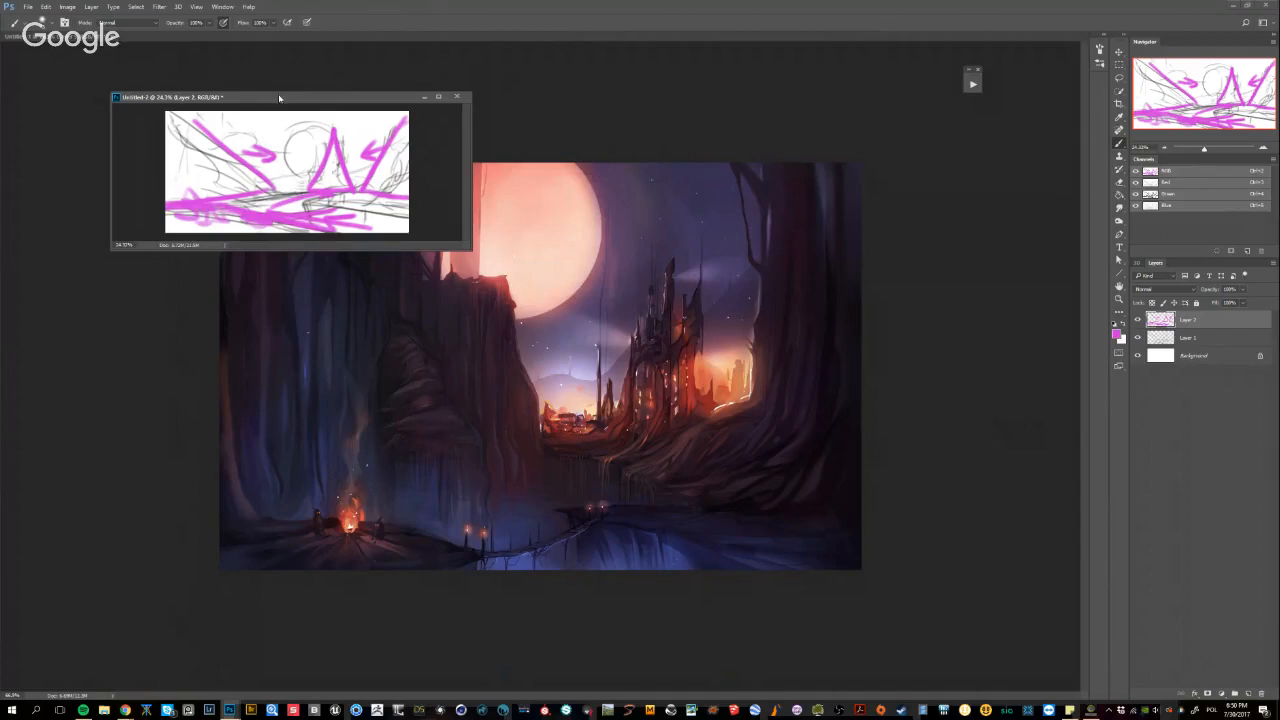
left_click_drag(279, 97, 246, 82)
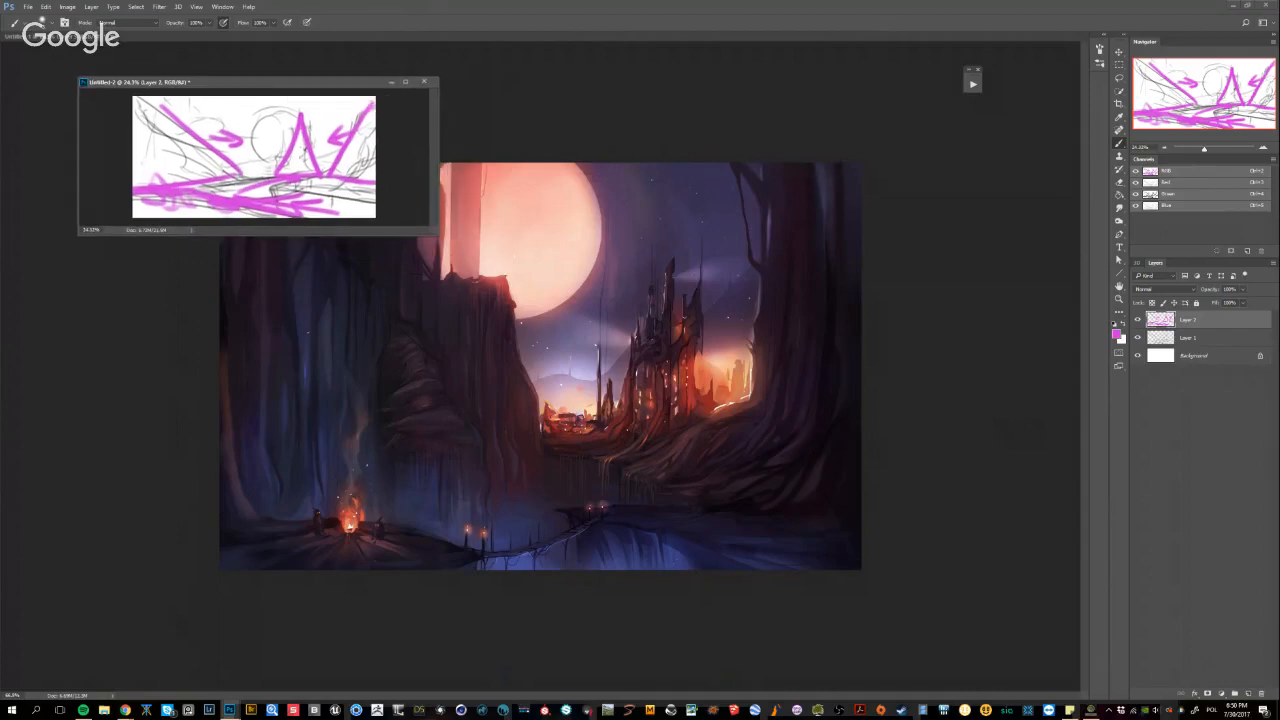
key("alt+Tab")
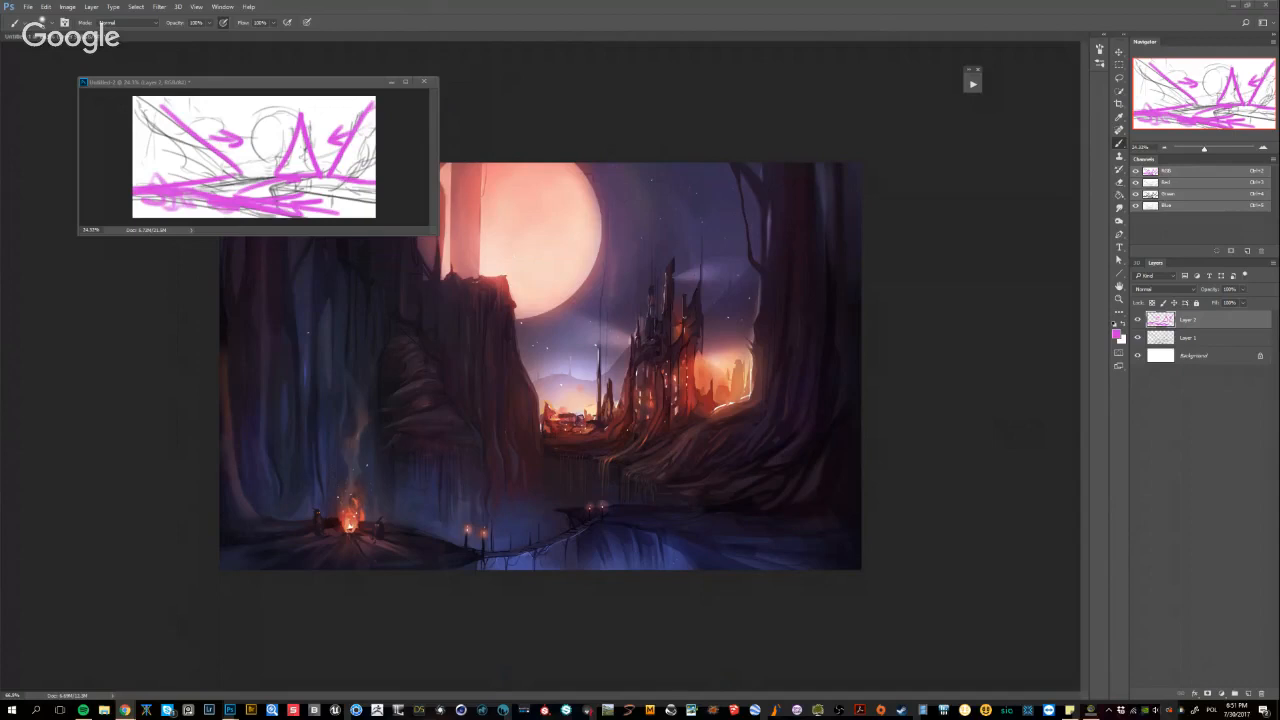
Close the floating layout sketch document without saving its changes
left_click(424, 81)
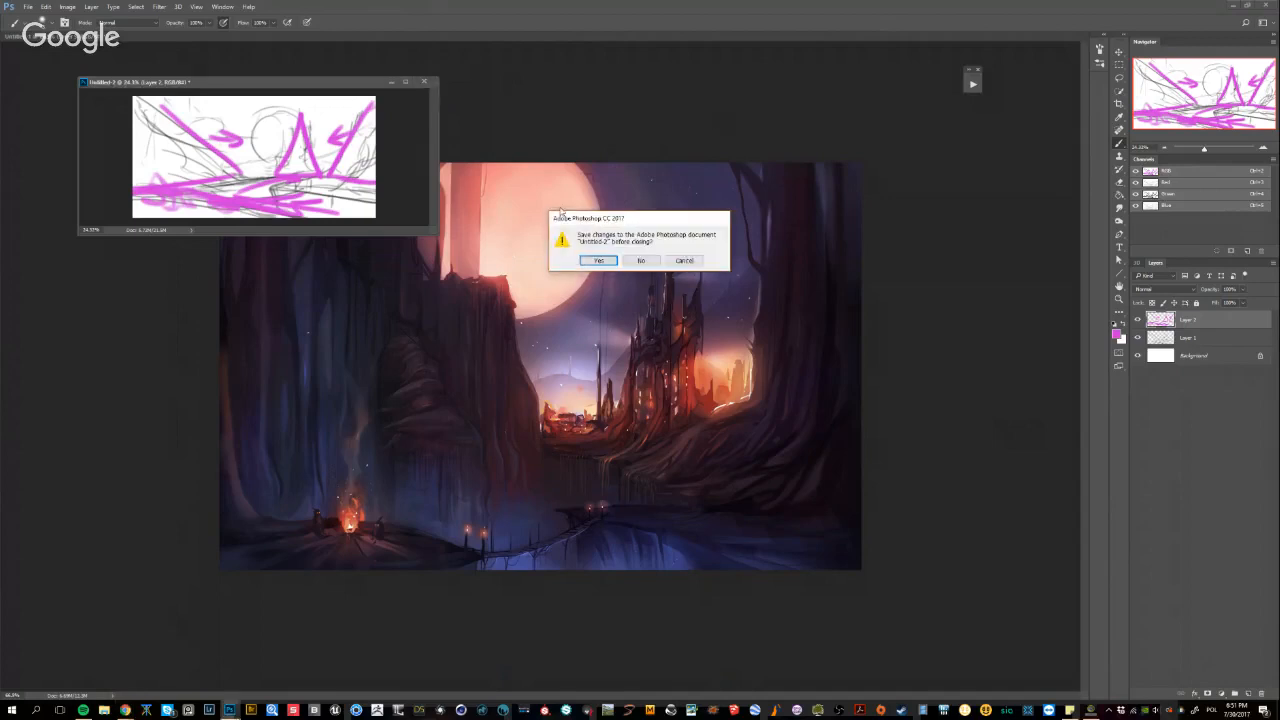
left_click(641, 261)
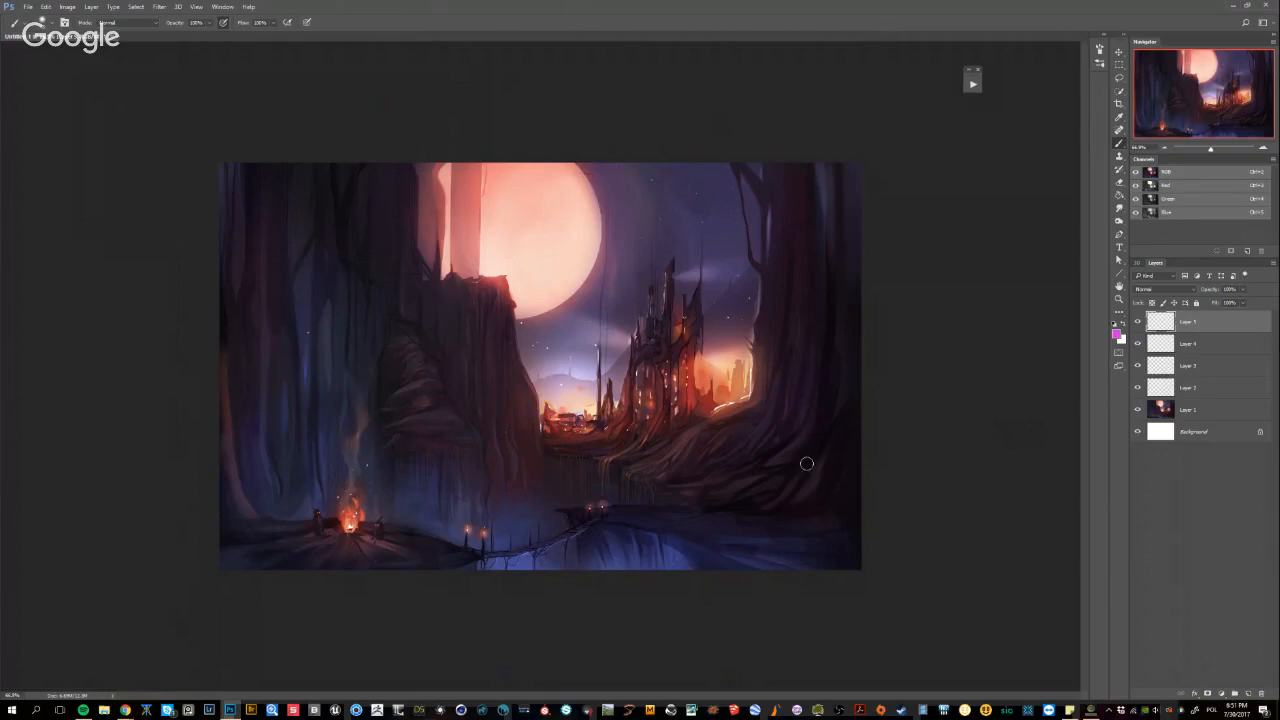
key("alt+Tab")
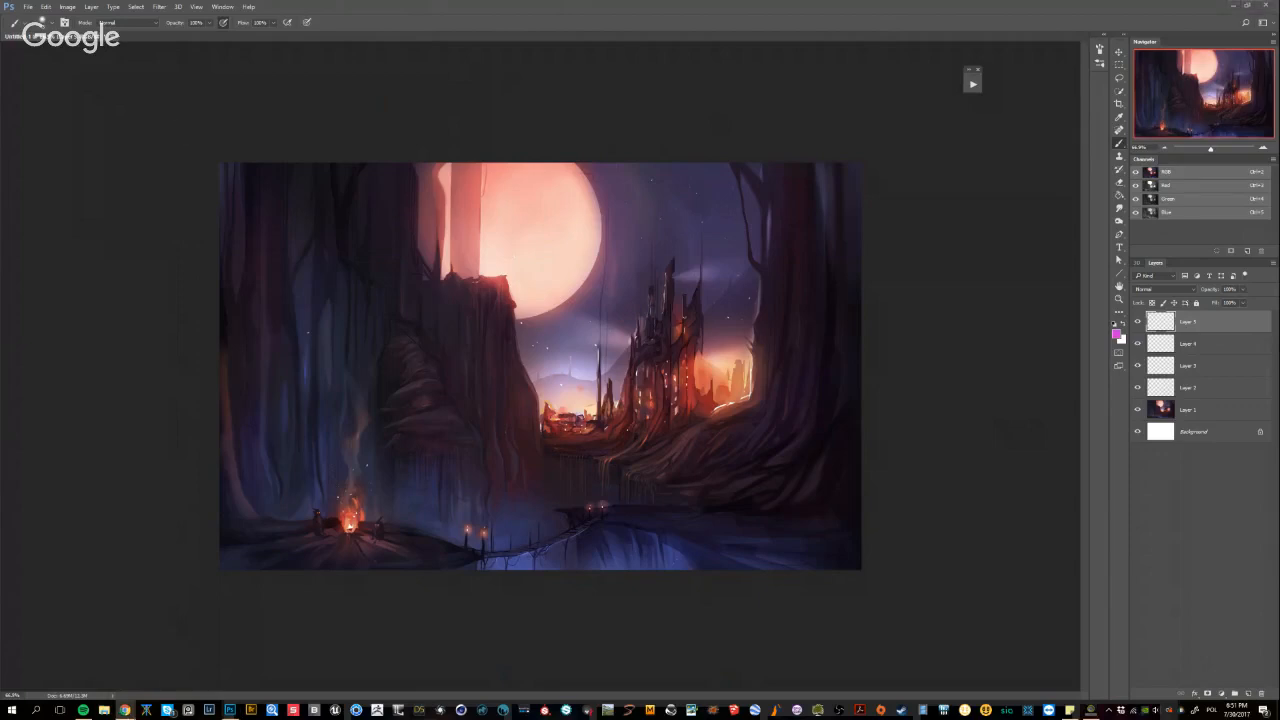
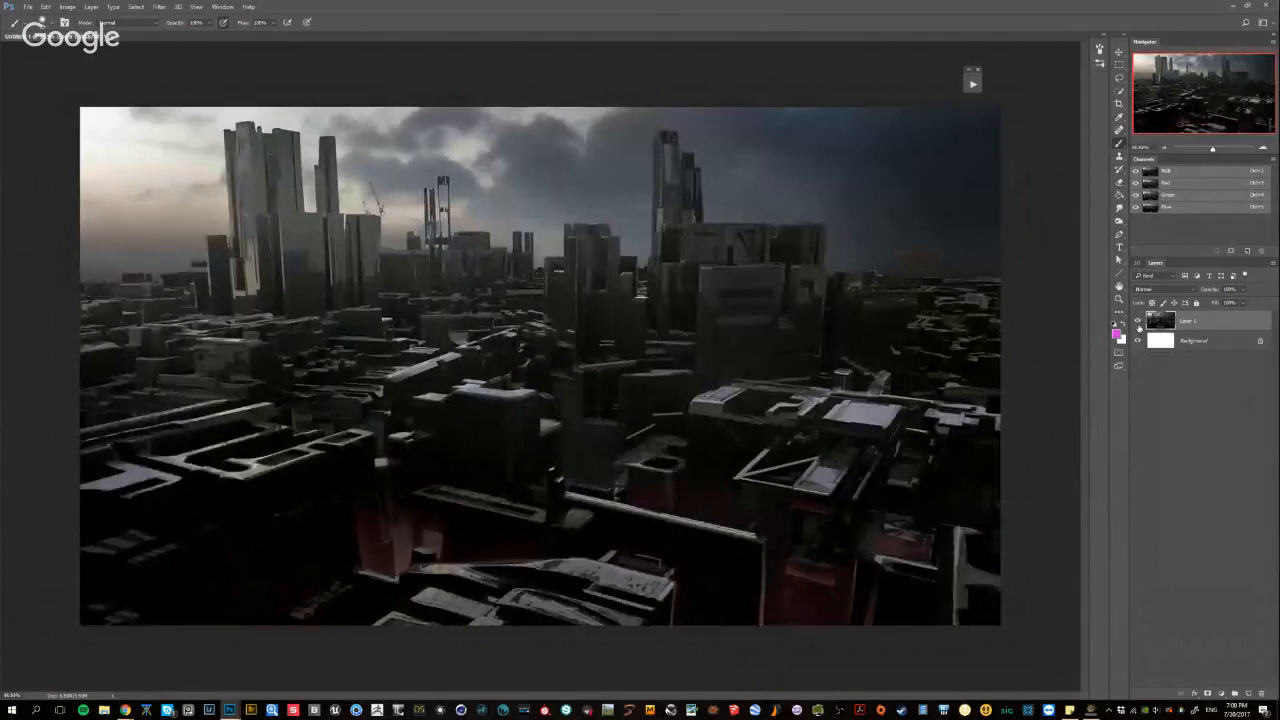
Add two empty layers above the dark city painting for annotations
left_click_drag(967, 401, 996, 452)
left_click(1252, 691)
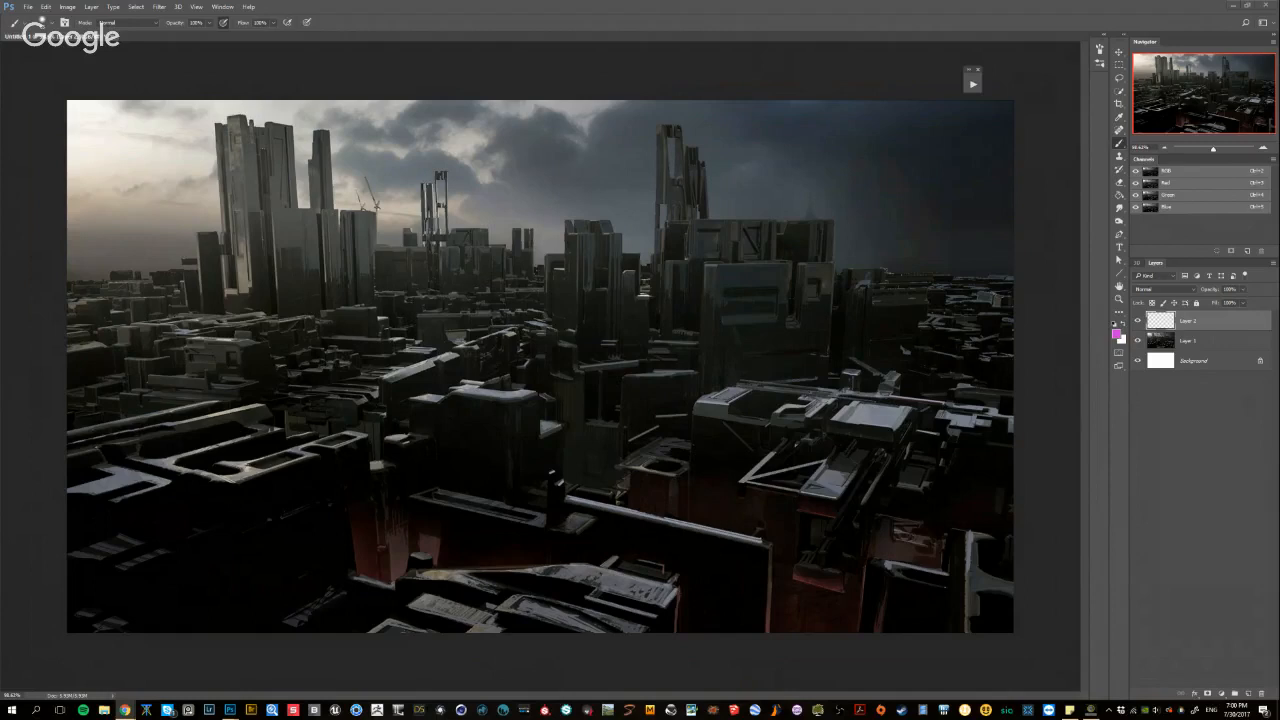
left_click(723, 4)
left_click_drag(853, 363, 796, 380)
right_click(635, 434, "alt")
left_click_drag(625, 492, 638, 492)
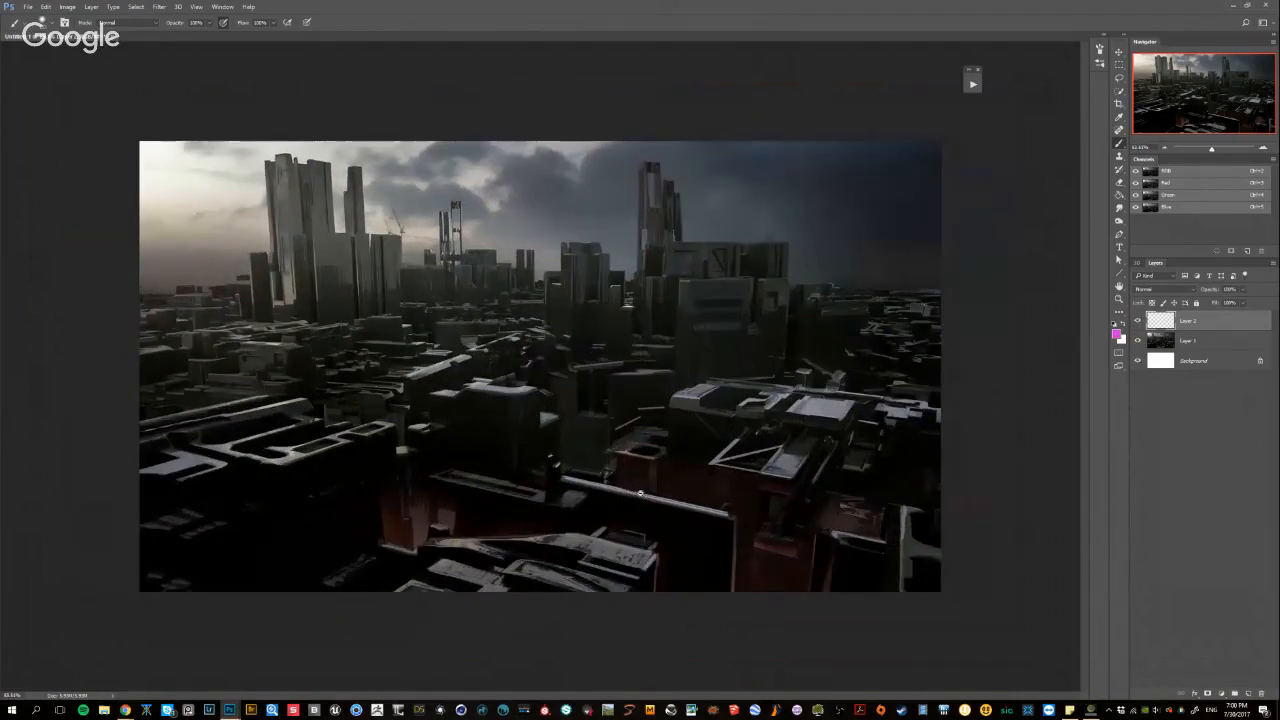
right_click(741, 355, "alt")
mouse_move(730, 302)
left_mouse_down()
mouse_move(794, 314)
mouse_move(538, 352)
left_mouse_up()
right_click(330, 250, "alt")
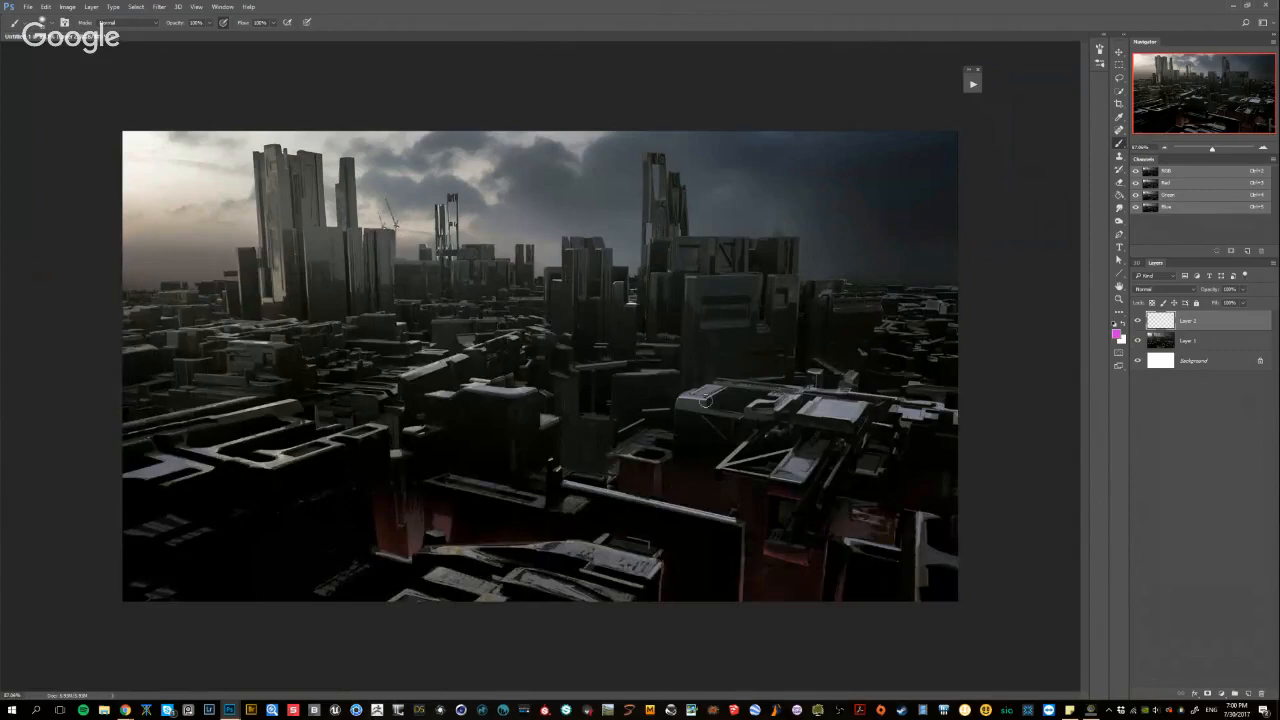
left_click(1248, 694)
key("ctrl+minus")
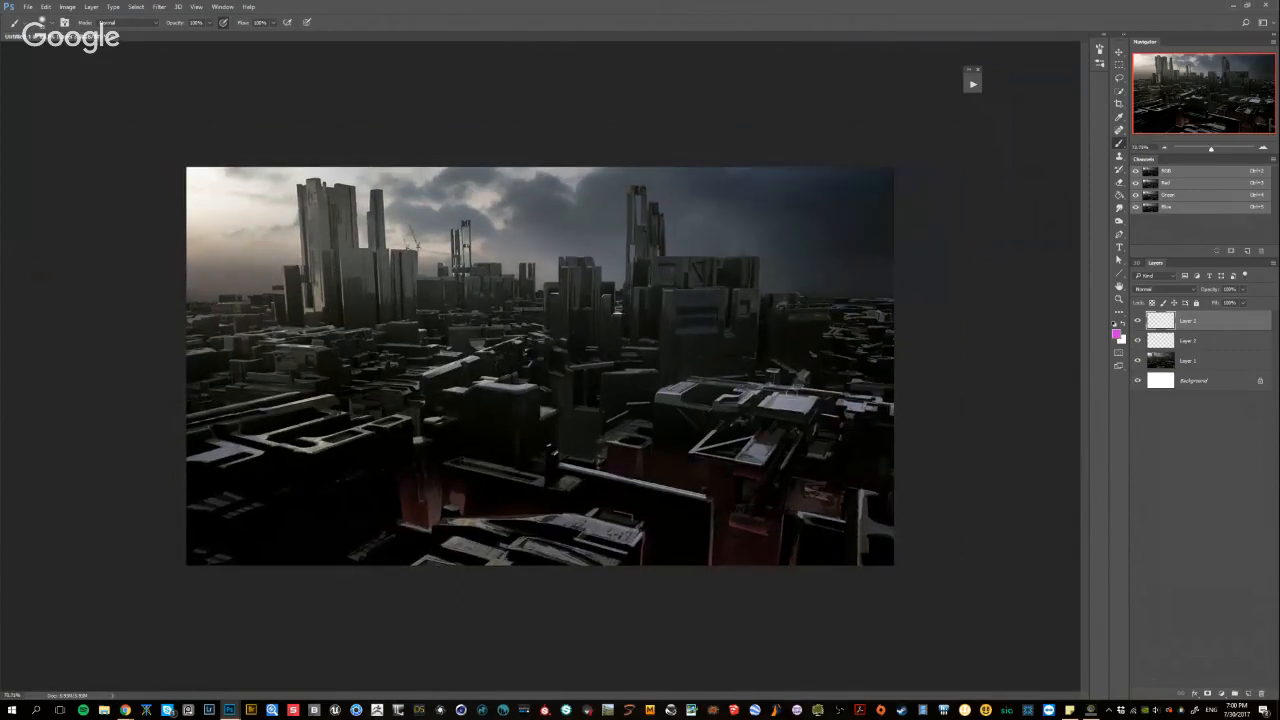
Try marking the bright rooftop structures in the city's right foreground, undoing each stroke
right_click(795, 394, "alt")
left_click_drag(846, 410, 664, 401)
key("ctrl+z")
right_click(812, 409, "alt")
left_click_drag(790, 372, 785, 378)
key("ctrl+z")
right_click(760, 366, "alt")
key("ctrl+plus")
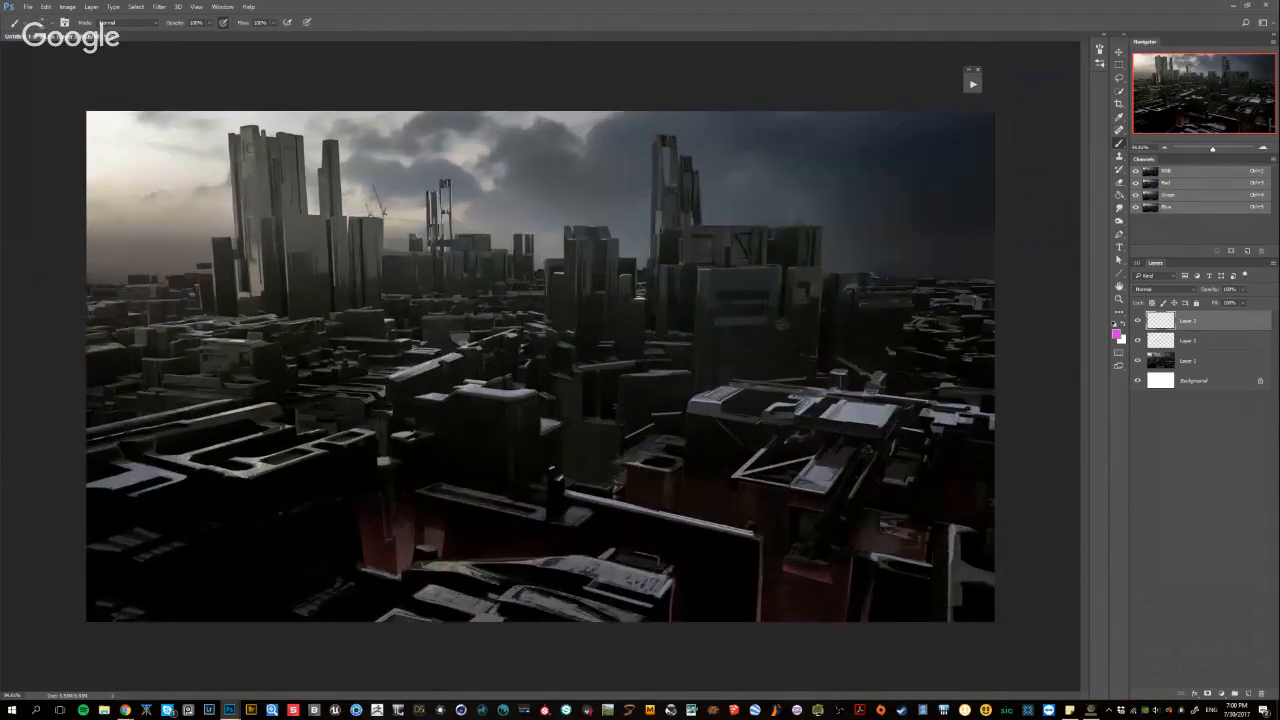
Sketch a magenta arrow from the bright foreground rooftop up into the dark sky and undo it
left_click_drag(866, 405, 907, 186)
key("ctrl+z")
mouse_move(856, 402)
left_mouse_down()
mouse_move(891, 197)
mouse_move(872, 425)
left_mouse_up()
key("ctrl+z")
mouse_move(876, 226)
left_mouse_down()
mouse_move(894, 190)
mouse_move(912, 218)
left_mouse_up()
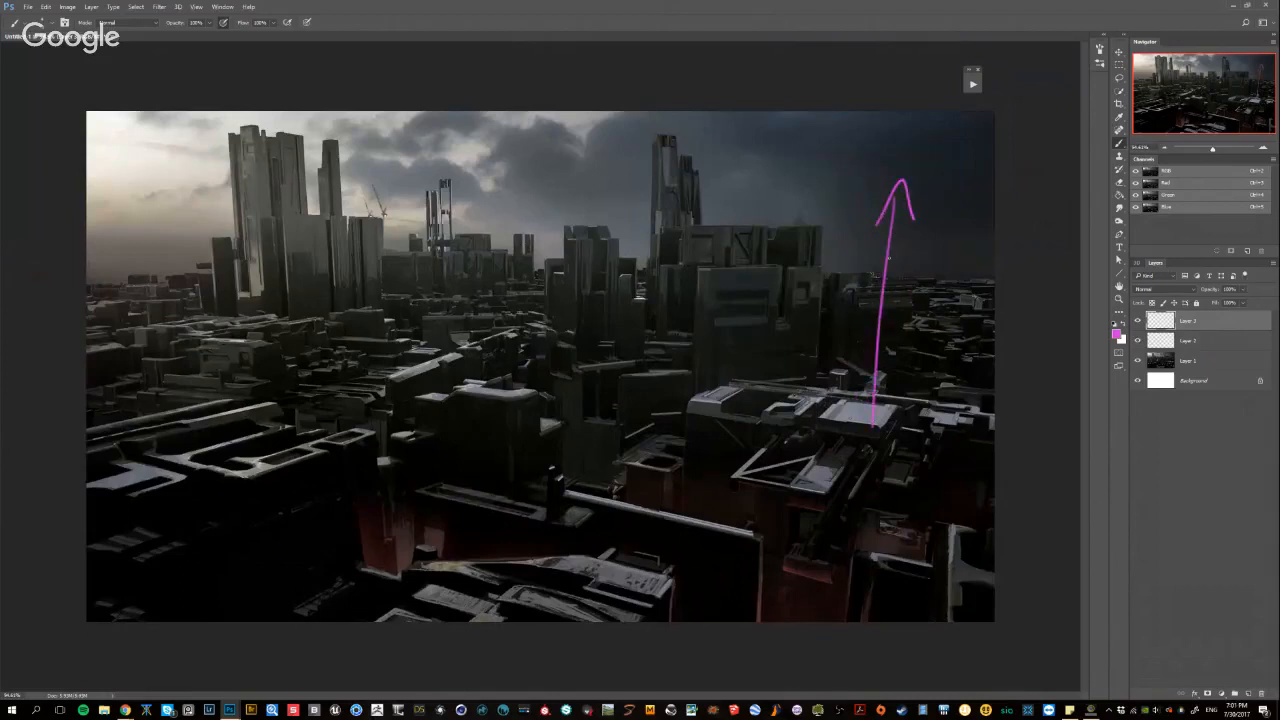
key("ctrl+z")
left_click_drag(893, 170, 908, 190)
key("ctrl+alt+z")
key("ctrl+alt+z")
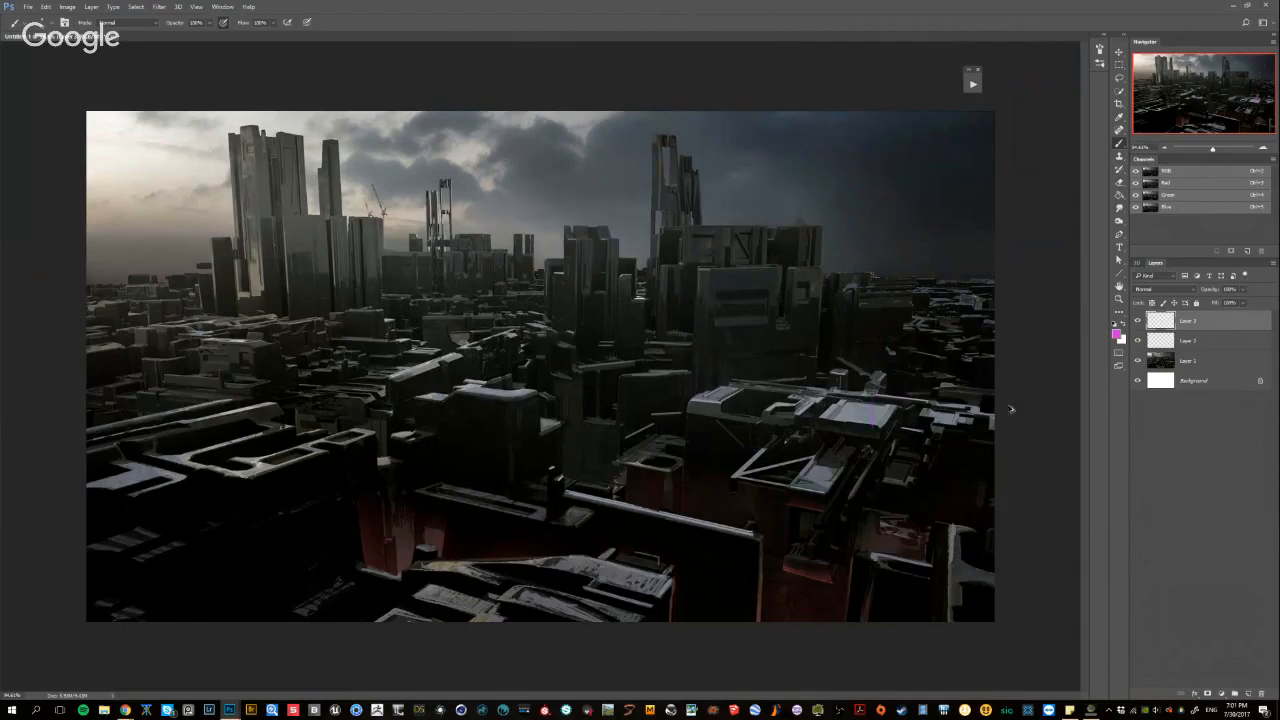
Add a new layer above the others and set its blend mode to Darken
left_click(1247, 693)
left_click(1163, 289)
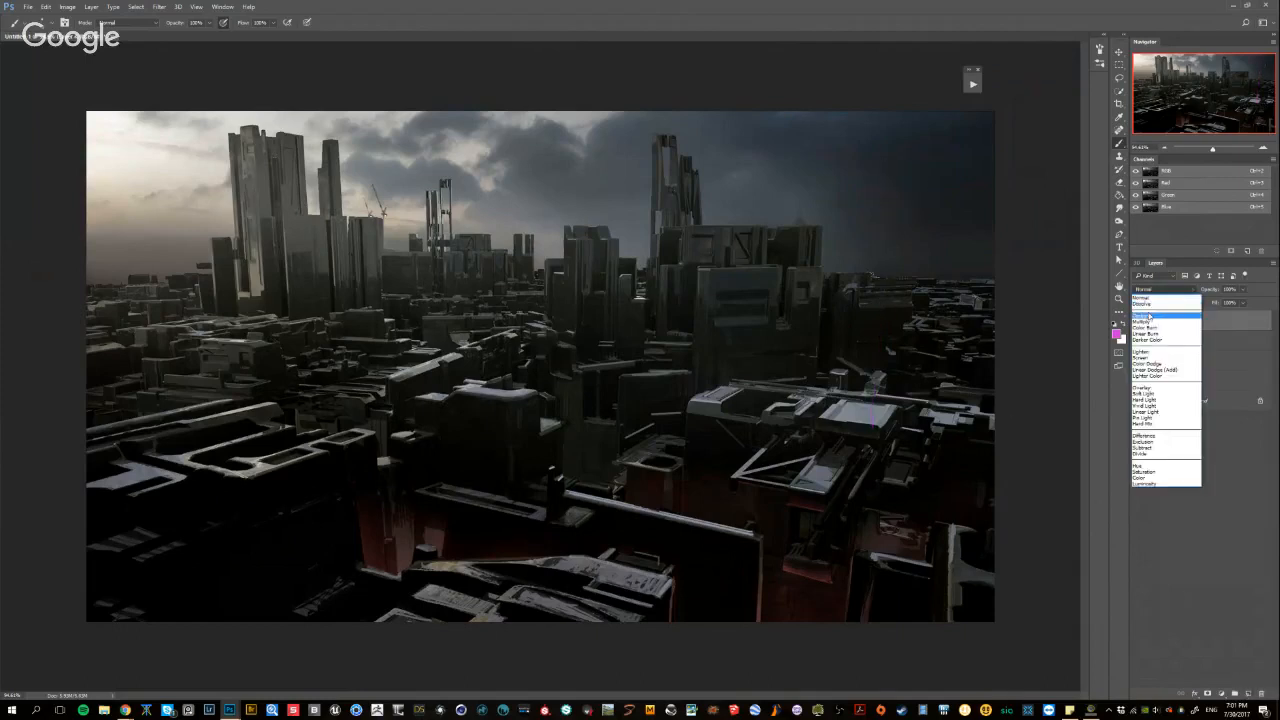
left_click(1160, 312)
key("ctrl+minus")
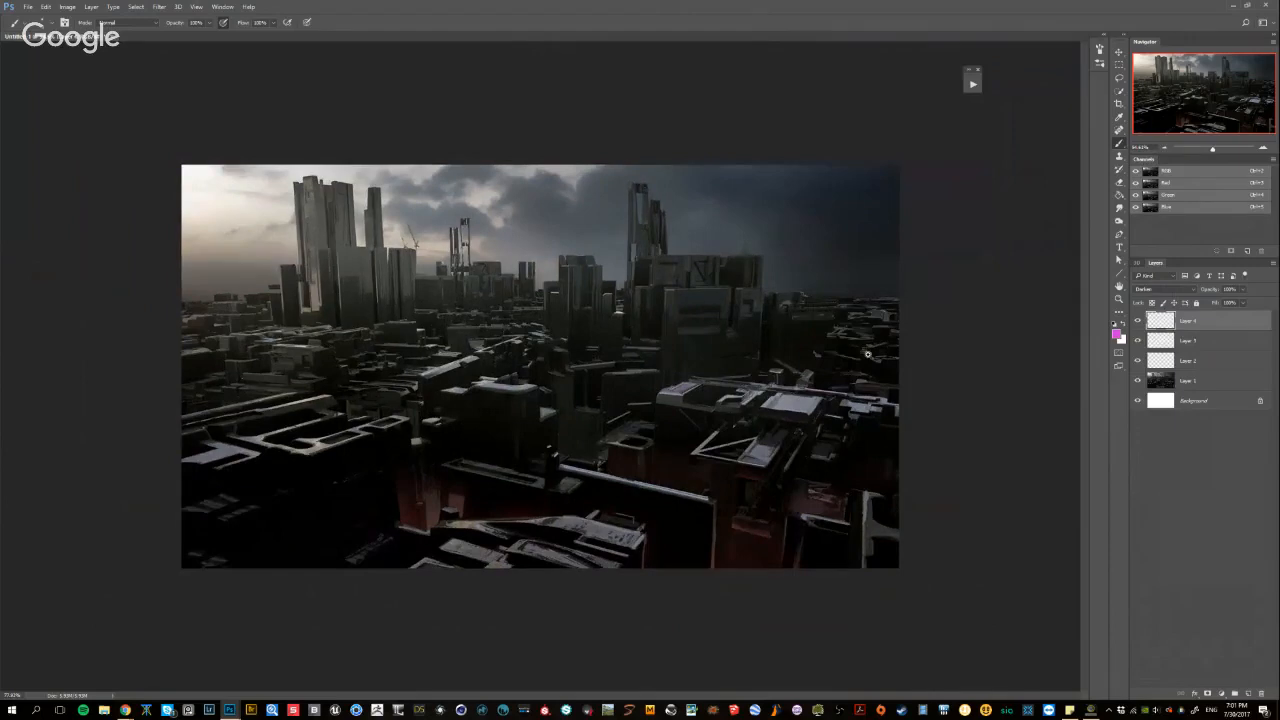
key("ctrl+minus")
Paint sampled dark tones over the bright rooftops in the right foreground, and hide the three layers above the painting
left_click(699, 232, "alt")
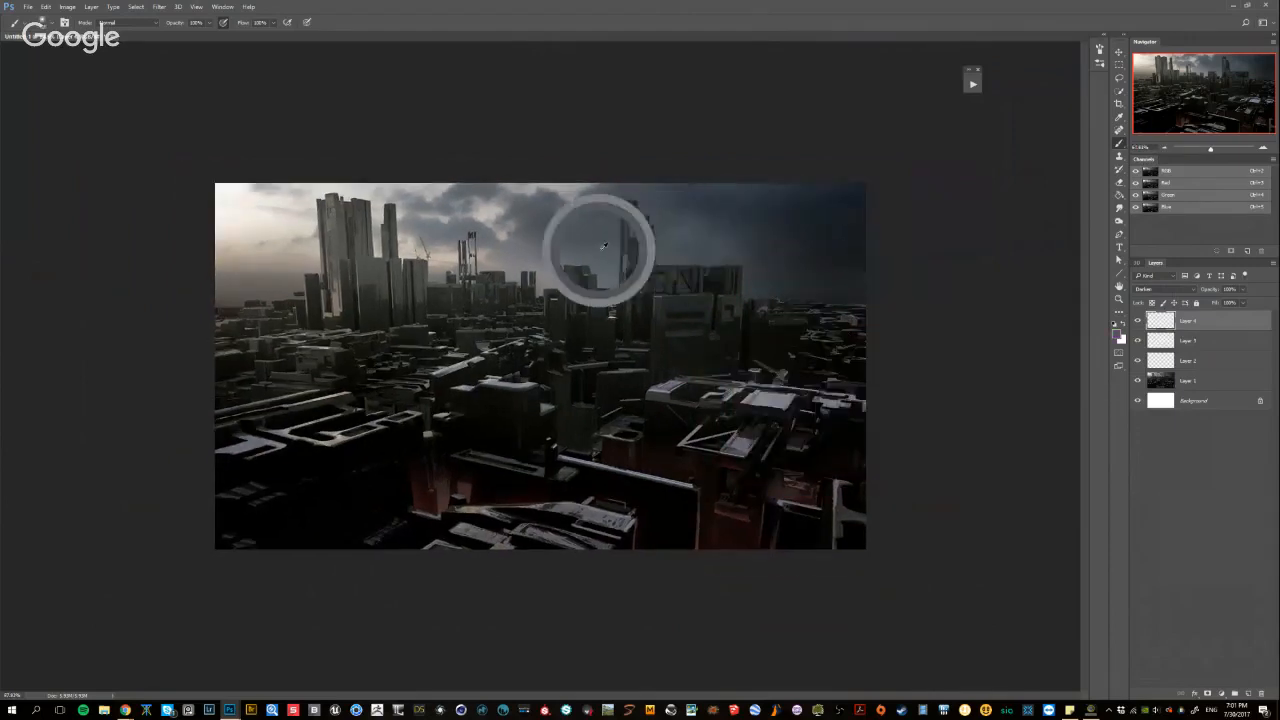
left_click_drag(743, 320, 692, 436)
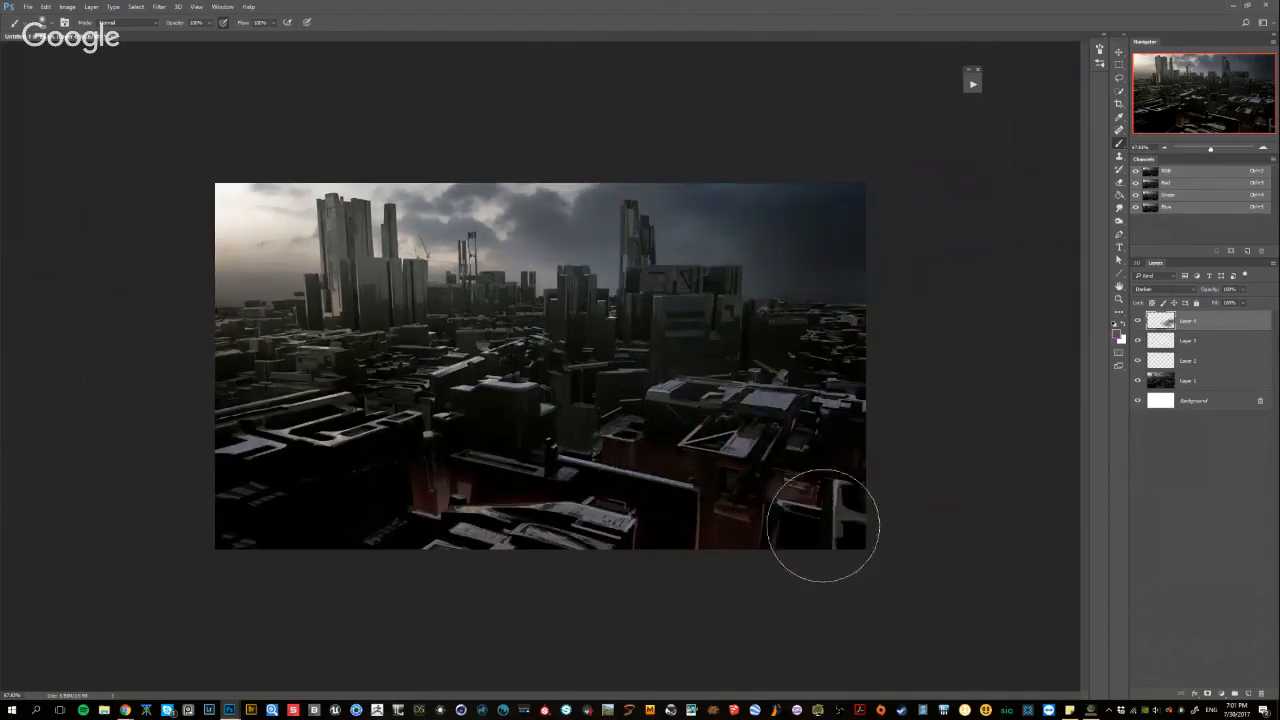
left_click(816, 244, "alt")
left_click_drag(862, 356, 560, 424)
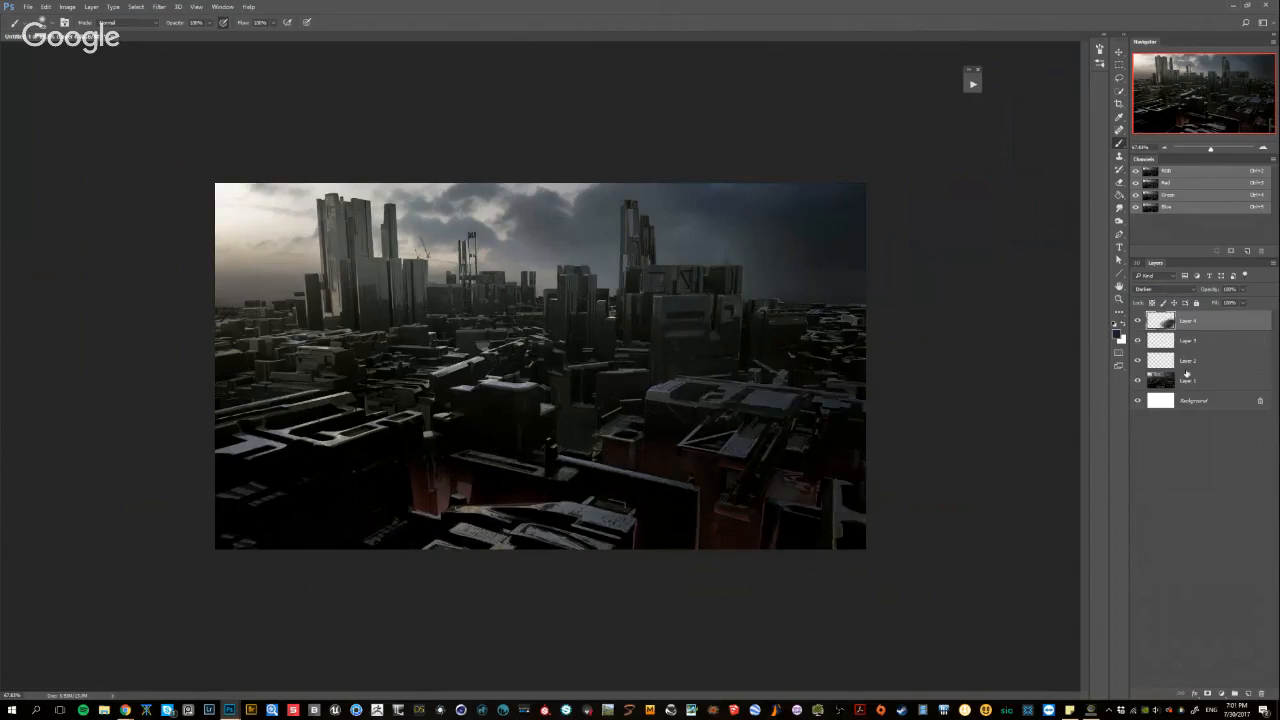
mouse_move(1213, 295)
left_mouse_down()
mouse_move(1135, 329)
mouse_move(1138, 361)
left_mouse_up()
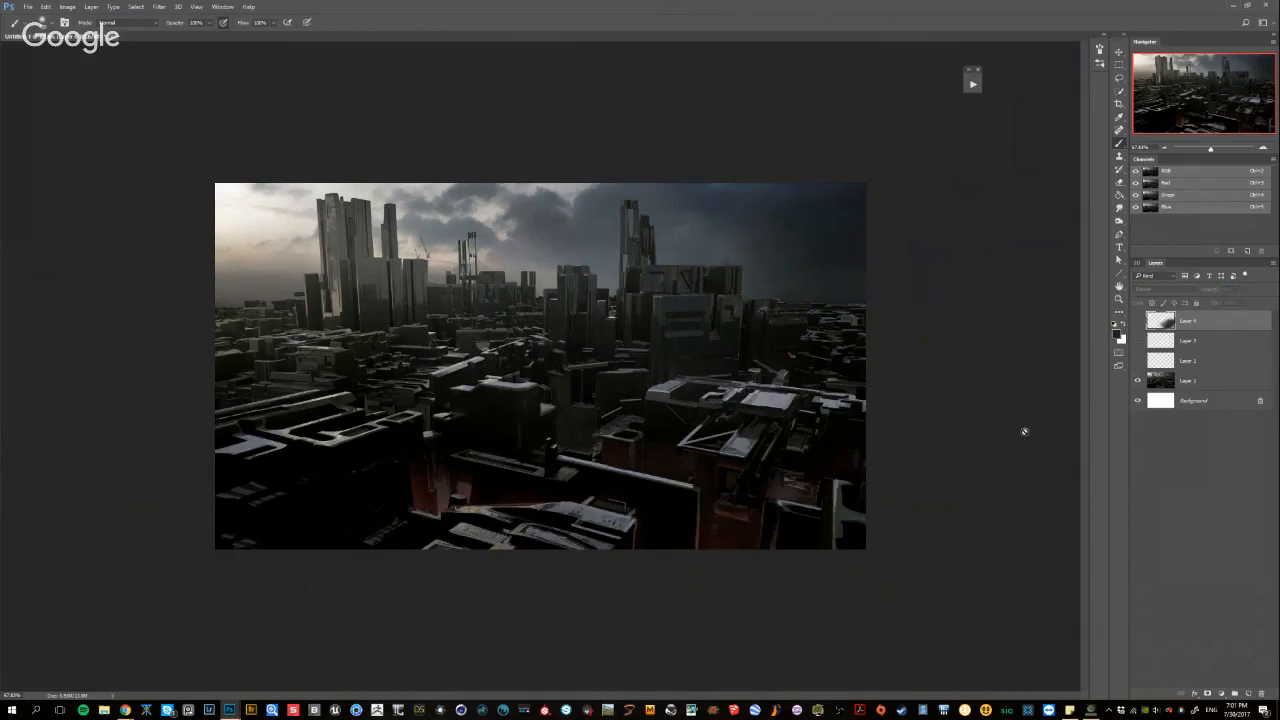
Add a new layer for composition marks and choose a saturated blue brush colour
left_click(1248, 693)
right_click(705, 325, "alt+shift")
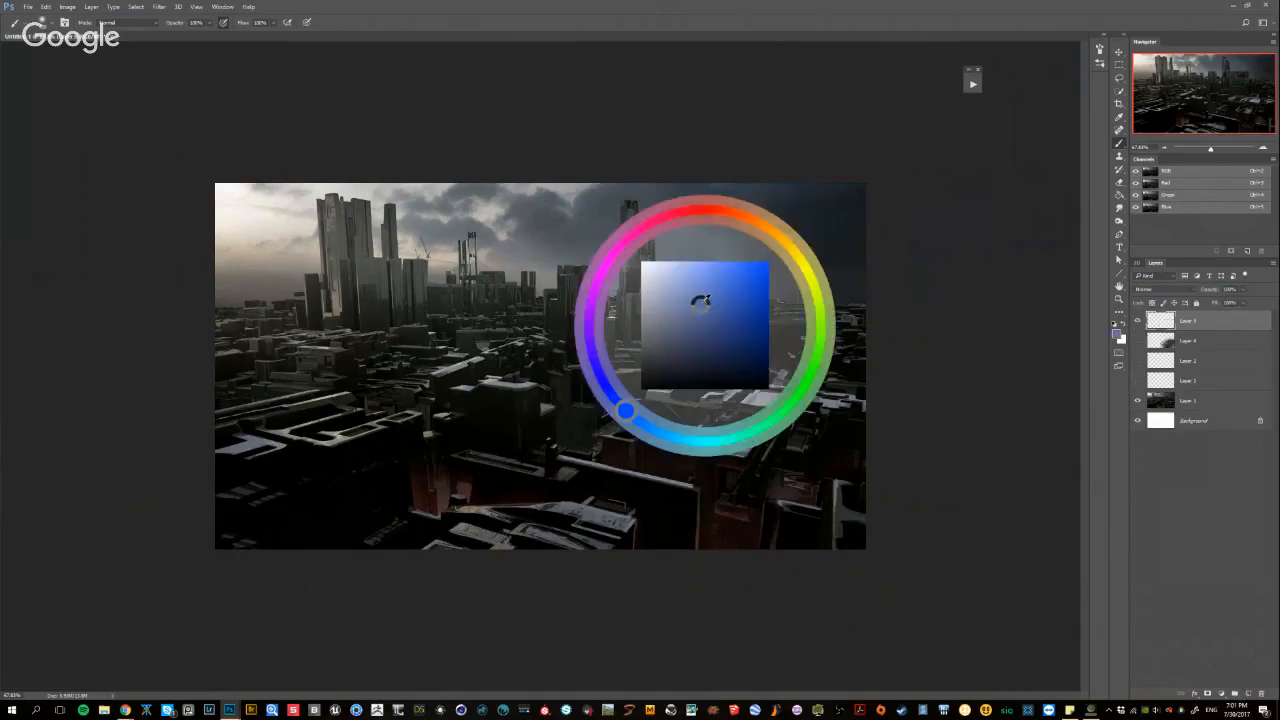
left_click_drag(703, 301, 752, 283)
left_click_drag(734, 334, 704, 463)
left_click_drag(741, 392, 698, 416)
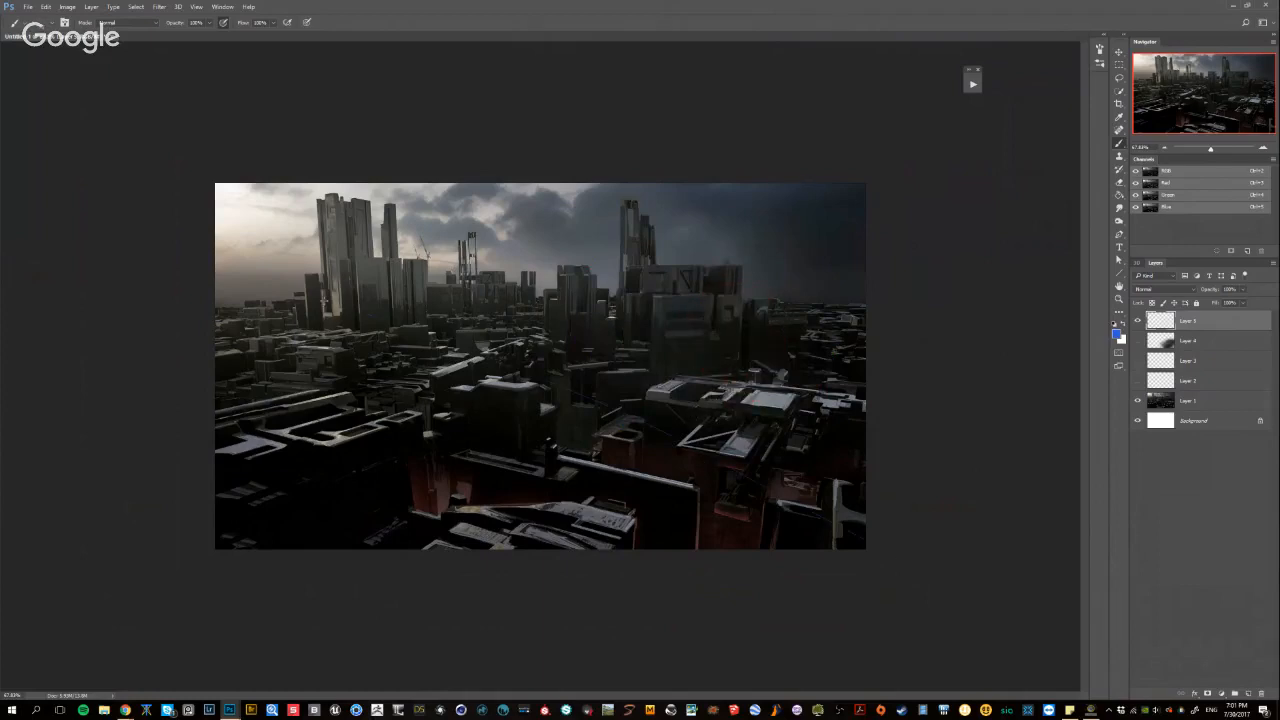
Draw blue arrows from the painting's lower-right corner and right edge towards the tall towers on the left
left_click_drag(344, 285, 836, 553)
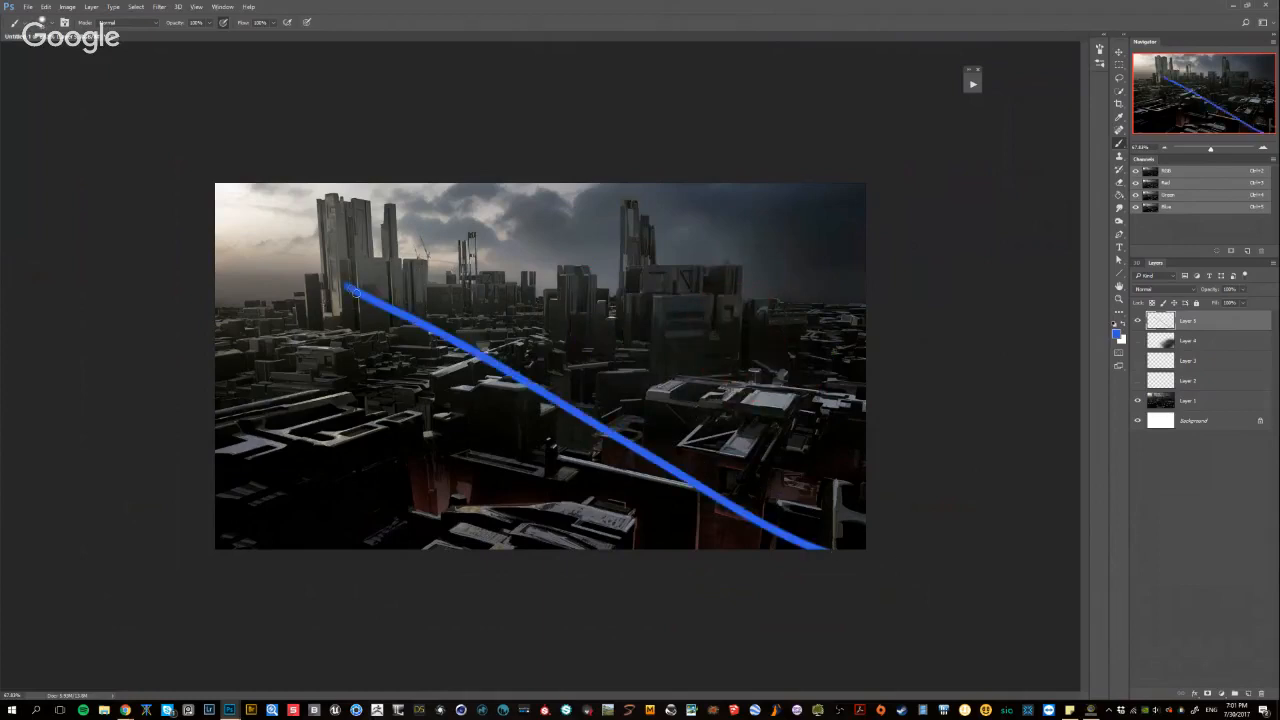
left_click_drag(372, 320, 338, 282)
mouse_move(338, 282)
left_mouse_down()
mouse_move(368, 315)
mouse_move(590, 278)
mouse_move(866, 329)
left_mouse_up()
key("ctrl+z")
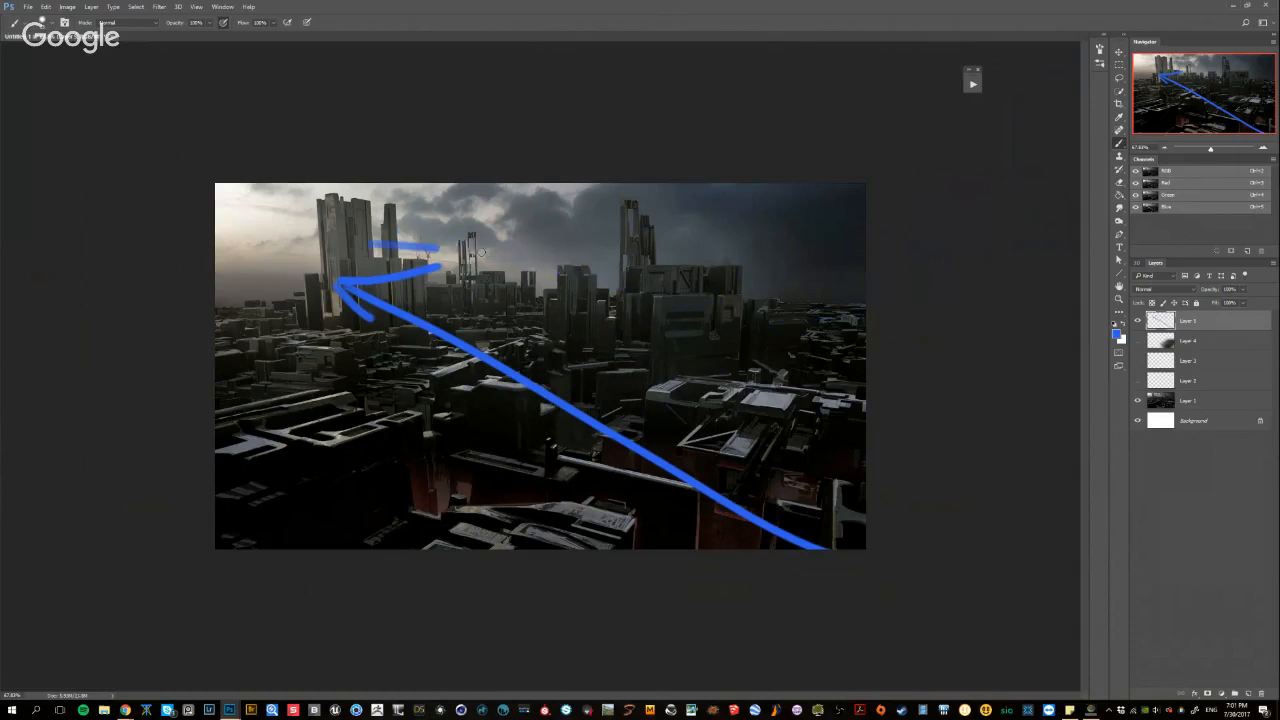
mouse_move(866, 268)
left_mouse_down()
mouse_move(365, 243)
mouse_move(453, 223)
mouse_move(417, 240)
mouse_move(740, 408)
mouse_move(707, 432)
mouse_move(736, 411)
mouse_move(292, 241)
left_mouse_up()
Circle the bright rooftop structure in blue, link it to the tall towers, and undo all the blue marks
key("bracketright")
left_click_drag(705, 485, 335, 390)
left_click_drag(765, 425, 568, 376)
key("ctrl+alt+z")
key("ctrl+alt+z")
key("ctrl+alt+z")
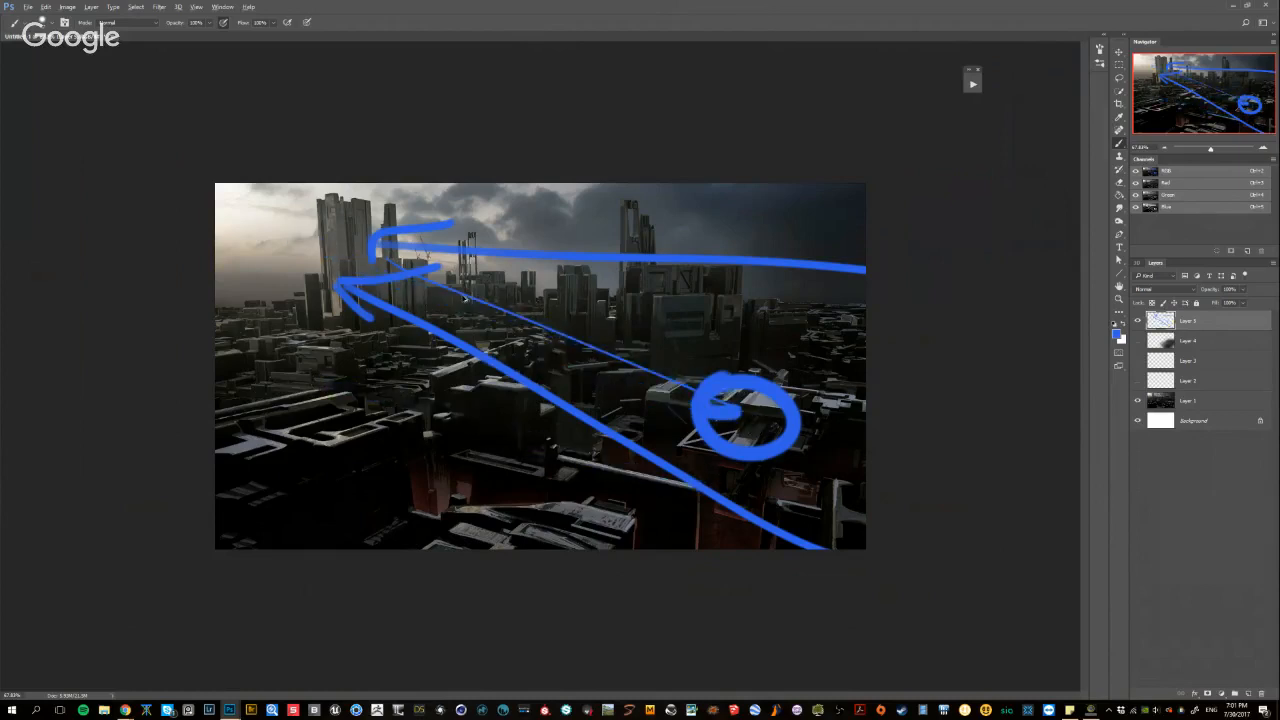
key("ctrl+alt+z")
key("ctrl+alt+z")
Try blue marks over the tall left towers and the bright sky beside them, undoing each one
key("ctrl+alt+z")
key("ctrl+alt+z")
key("ctrl+alt+z")
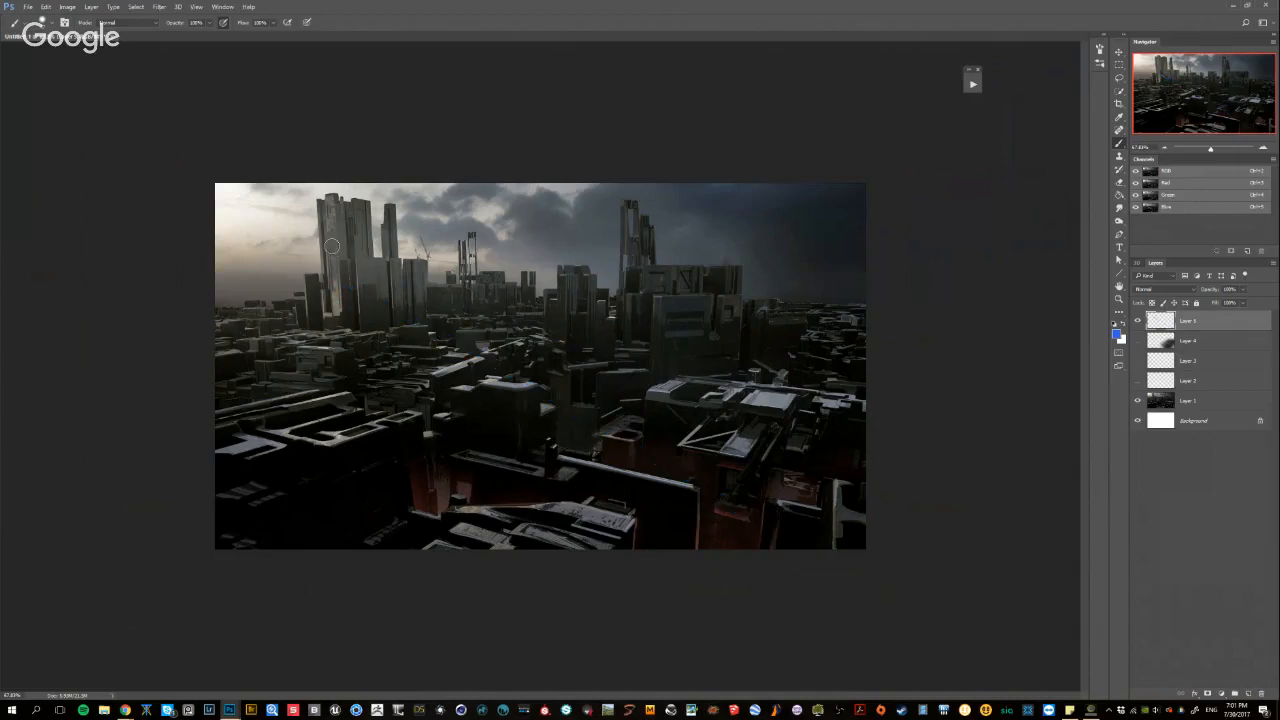
left_click_drag(330, 198, 311, 316)
key("ctrl+alt+z")
left_click_drag(283, 197, 305, 216)
key("ctrl+alt+z")
Try a Quick Selection of the whole sky on a new layer, excluding the central tower, and drop the selection
left_click(1248, 693)
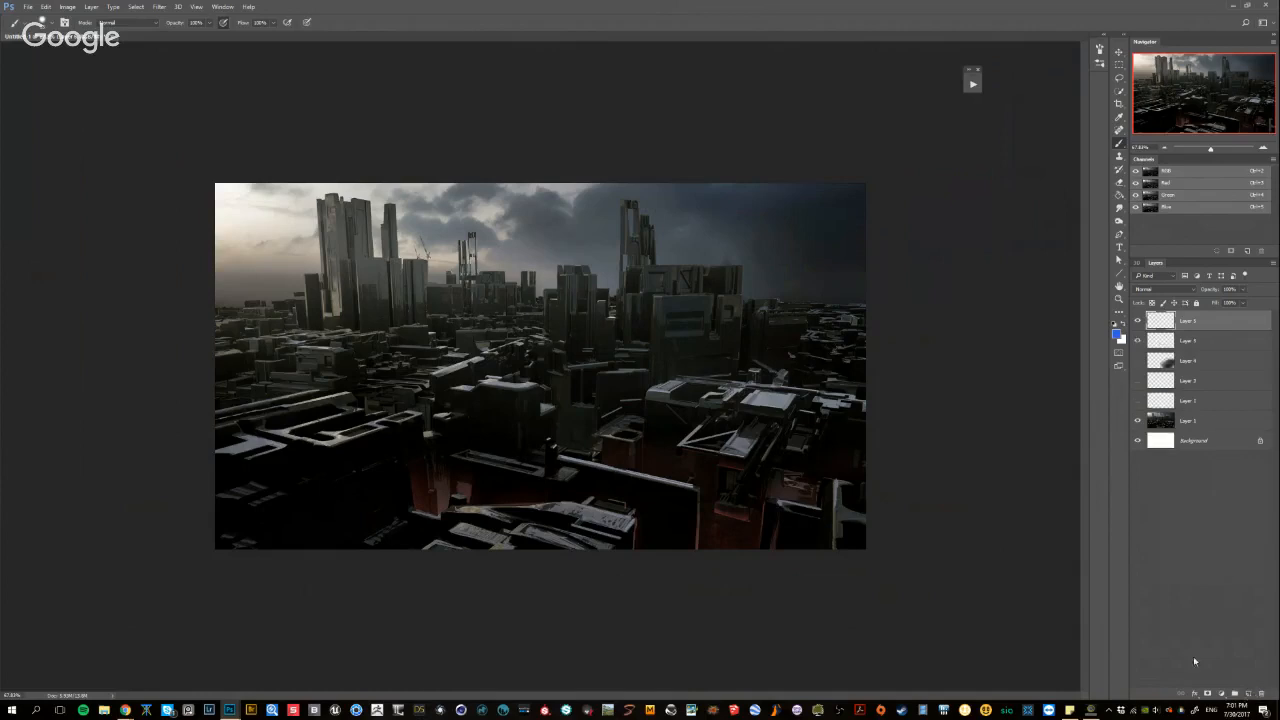
key("w")
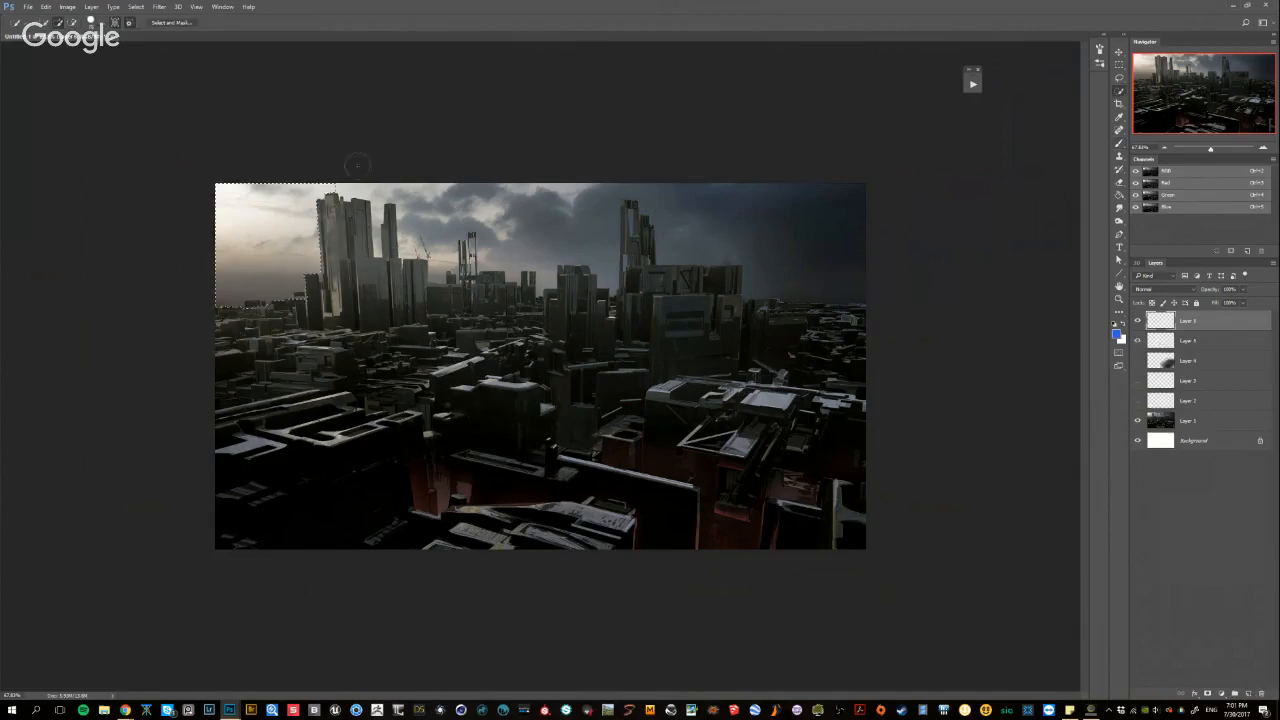
mouse_move(268, 220)
left_mouse_down()
mouse_move(388, 188)
mouse_move(558, 229)
mouse_move(680, 206)
mouse_move(767, 215)
left_mouse_up()
key("bracketleft")
key("bracketleft")
key("bracketleft")
key("bracketleft")
key("bracketleft")
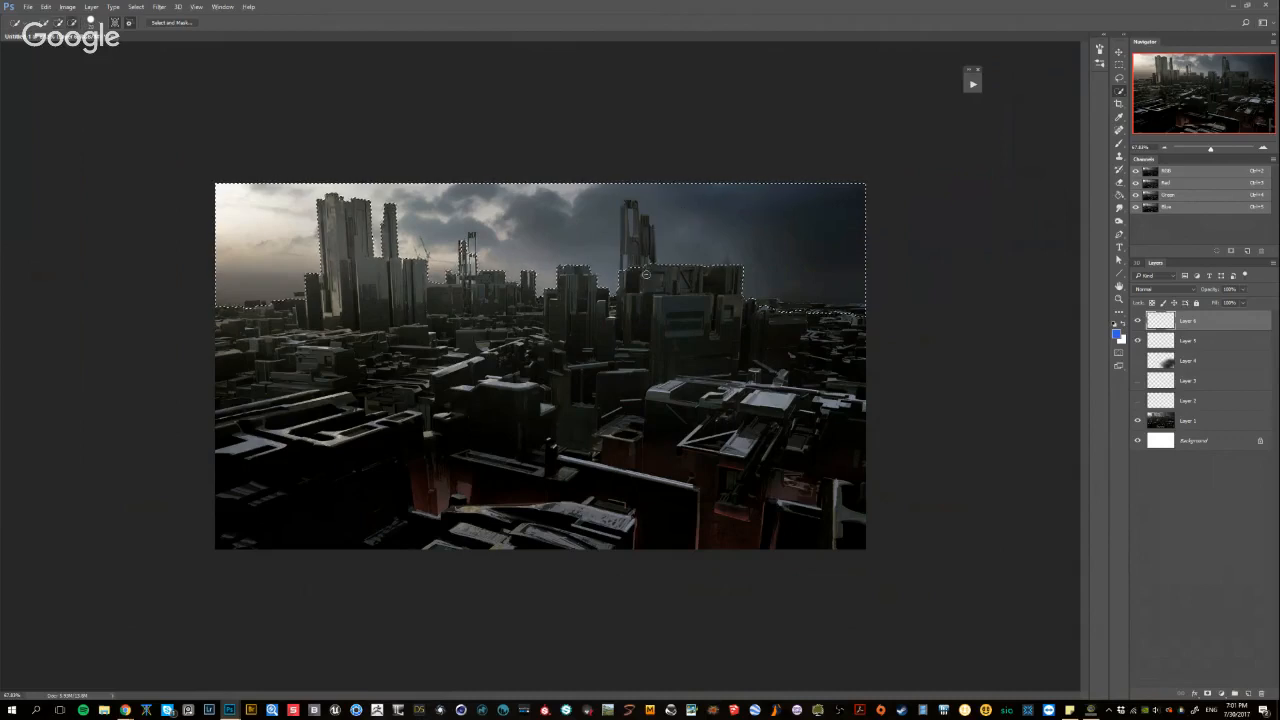
left_click_drag(646, 264, 630, 220, "alt")
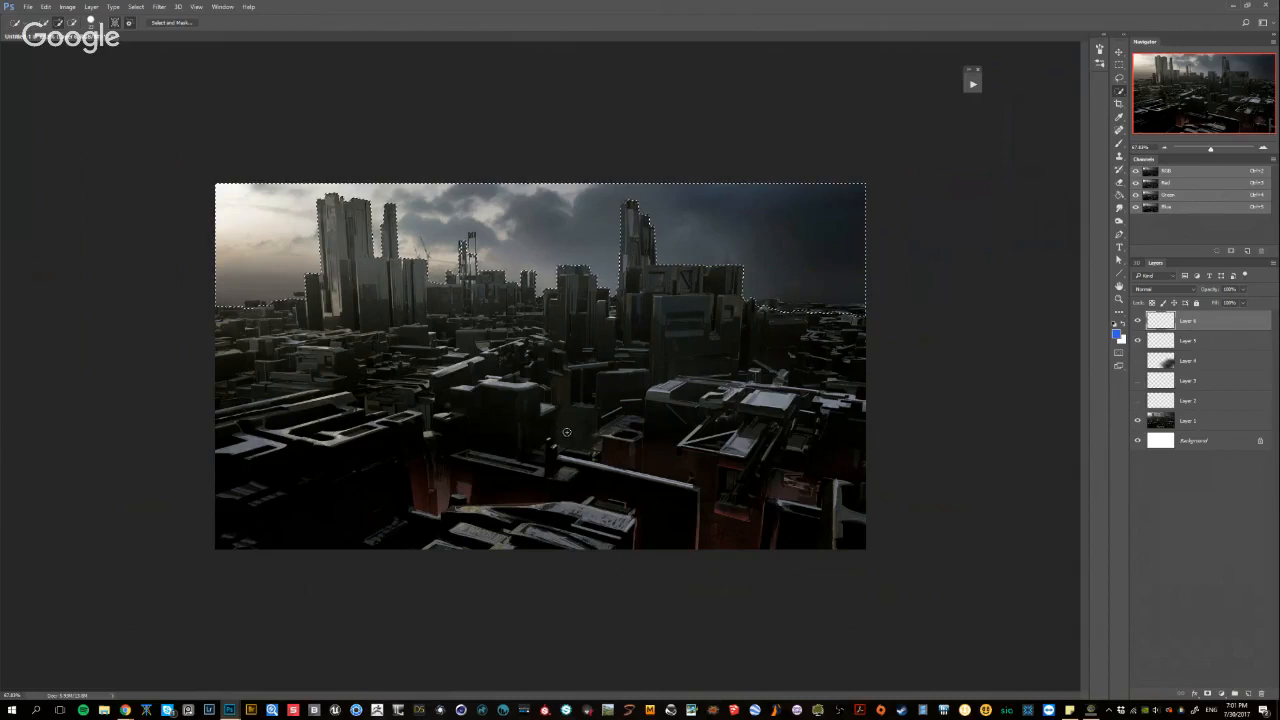
key("ctrl+d")
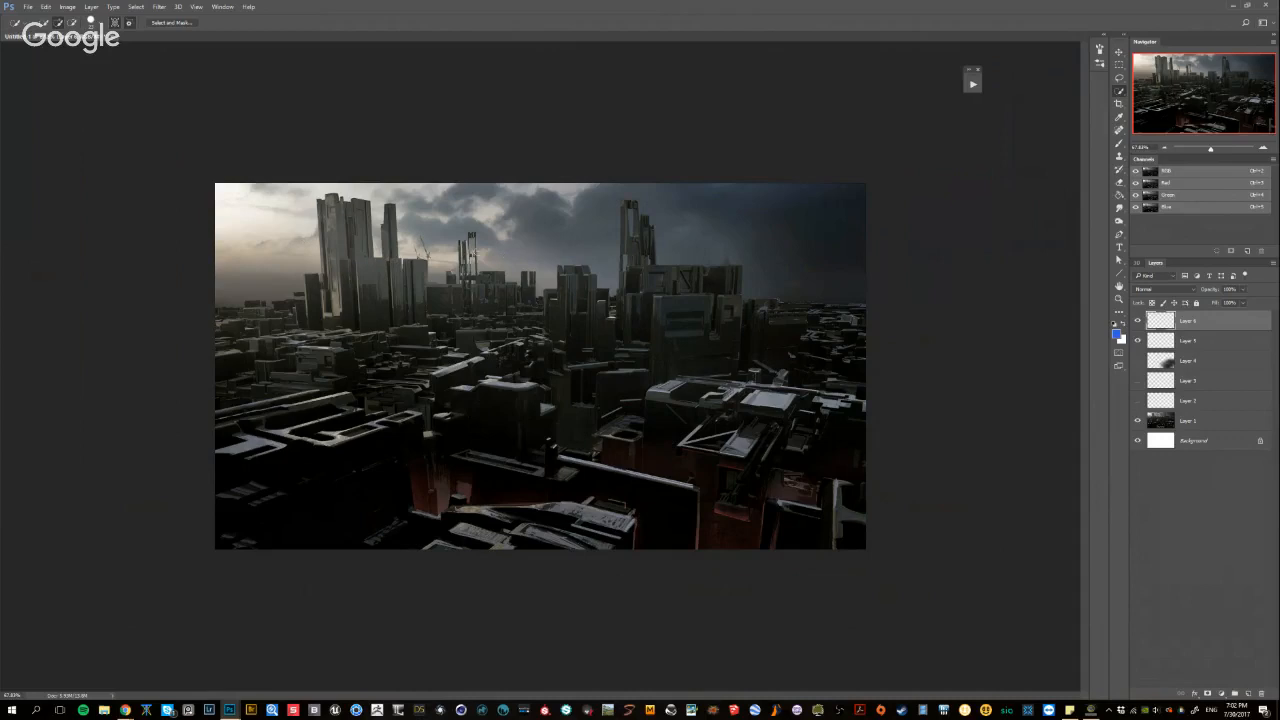
key("l")
mouse_move(230, 184)
left_mouse_down()
mouse_move(241, 256)
mouse_move(249, 180)
mouse_move(234, 186)
left_mouse_up()
key("ctrl+d")
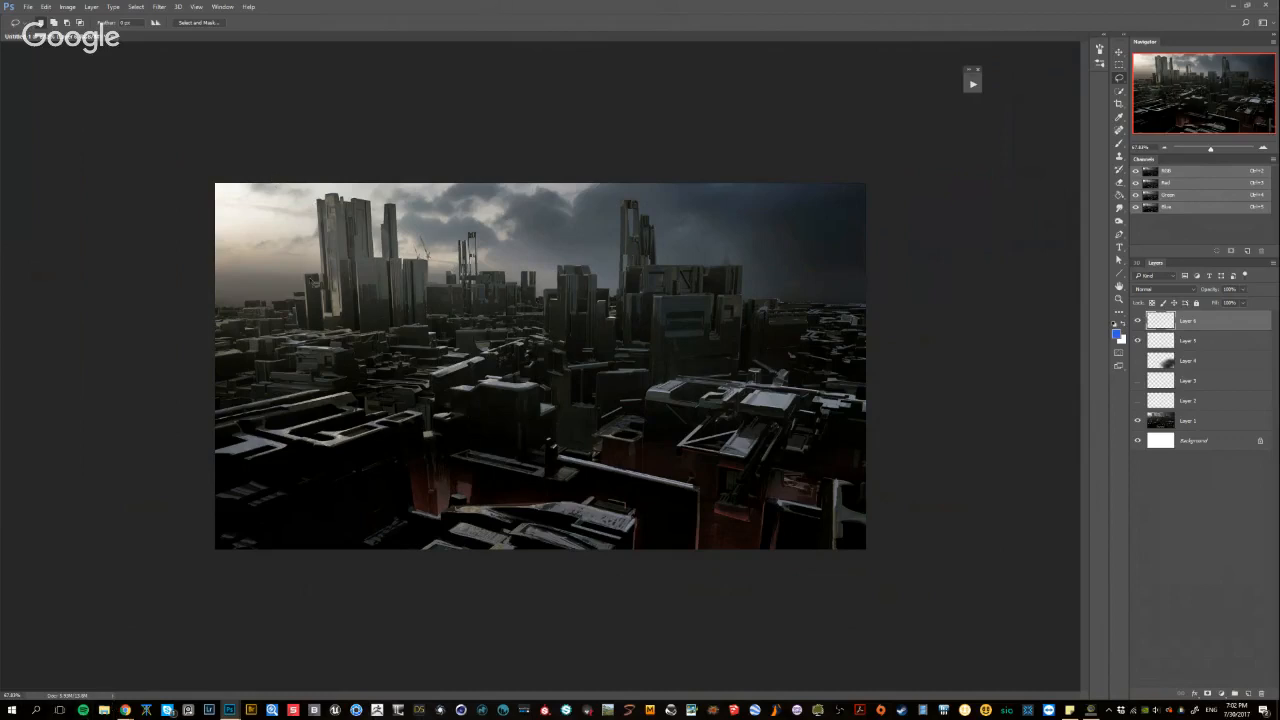
Paint a bright glow in the central sky between the towers and cover the bright left sky with darker tones
key("b")
mouse_move(496, 254)
left_mouse_down()
mouse_move(520, 234)
mouse_move(445, 242)
mouse_move(457, 243)
left_mouse_up()
left_click(275, 231, "alt")
left_click(600, 229, "alt")
mouse_move(234, 193)
left_mouse_down()
mouse_move(228, 228)
mouse_move(320, 199)
left_mouse_up()
left_click(268, 238, "alt")
mouse_move(270, 242)
left_mouse_down()
mouse_move(284, 214)
mouse_move(263, 270)
left_mouse_up()
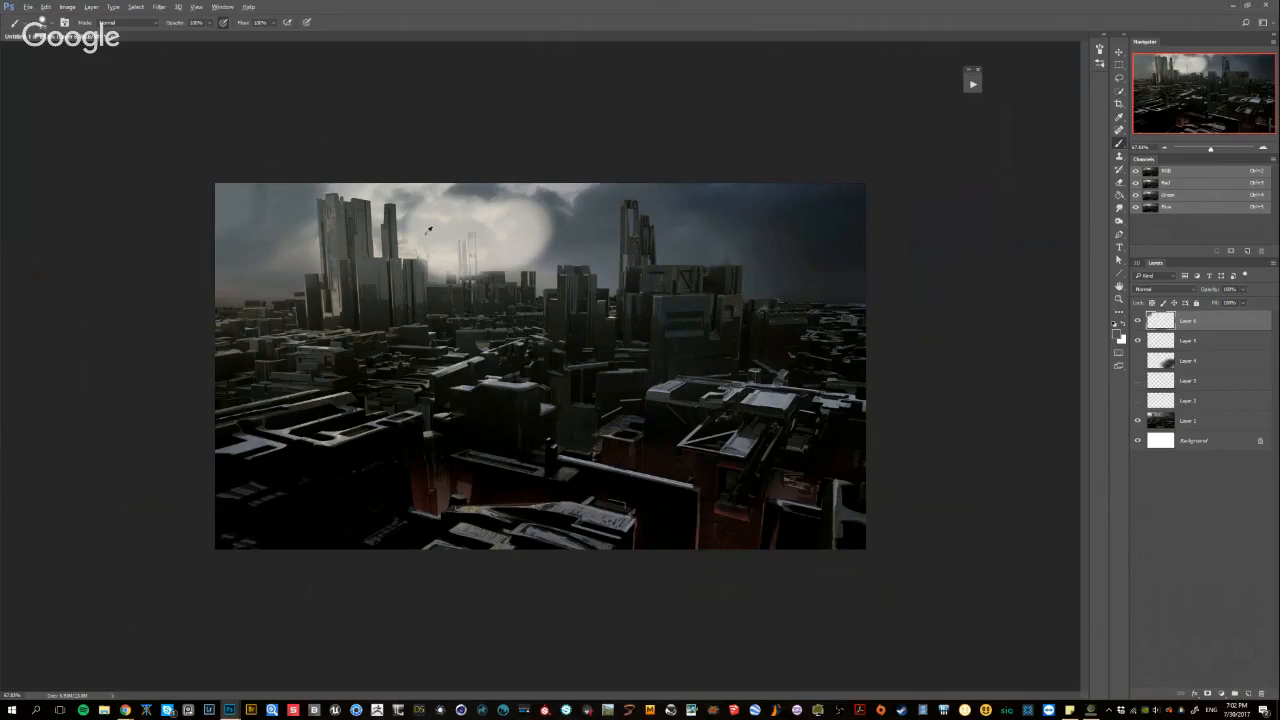
Repaint the narrow tower in front of the glow and refine the glow's right side with sampled sky tones
left_click(457, 229, "alt")
mouse_move(420, 224)
left_mouse_down()
mouse_move(389, 228)
mouse_move(389, 250)
left_mouse_up()
left_click(389, 244, "alt")
left_click_drag(383, 235, 373, 235)
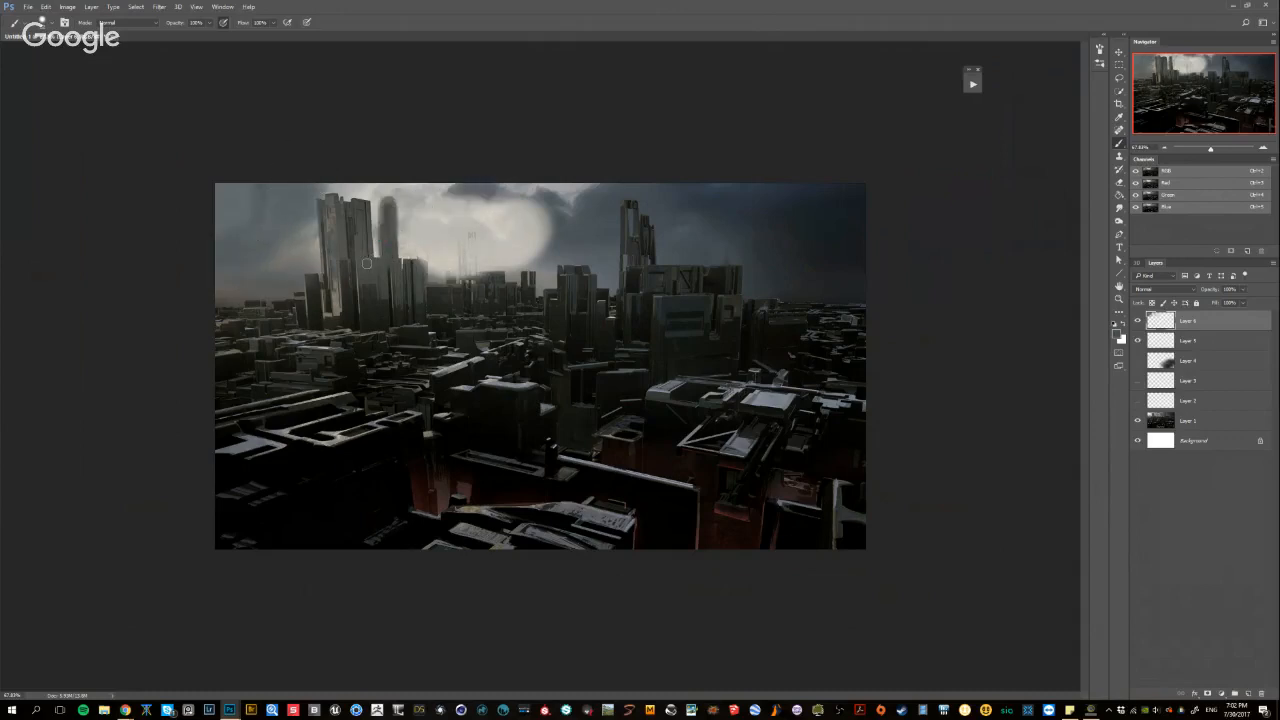
left_click_drag(574, 238, 602, 238)
mouse_move(562, 230)
left_mouse_down()
mouse_move(519, 212)
mouse_move(542, 228)
mouse_move(547, 257)
mouse_move(489, 227)
left_mouse_up()
left_click(512, 236, "alt")
Compare the small-scale painting with and without the sky repaint, and delete the repaint layer
scroll(609, 280, "down", 8)
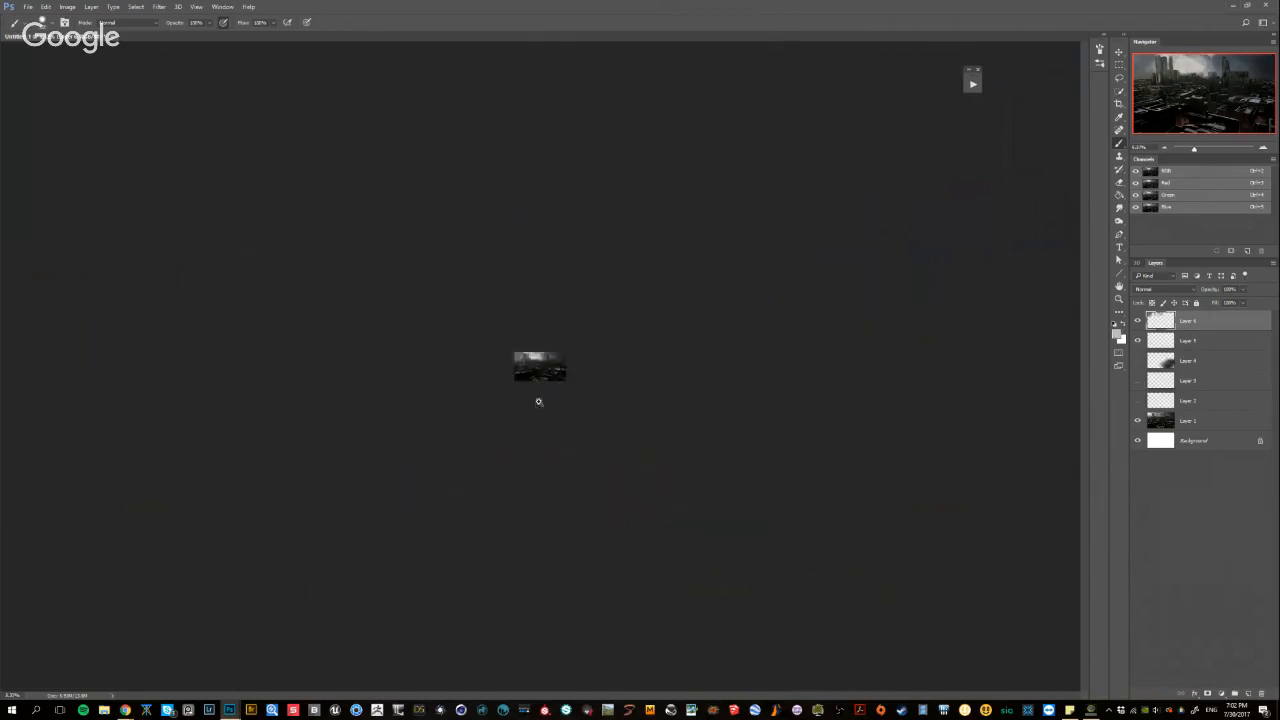
scroll(537, 400, "up", 3)
left_click(1137, 321)
left_click(1137, 321)
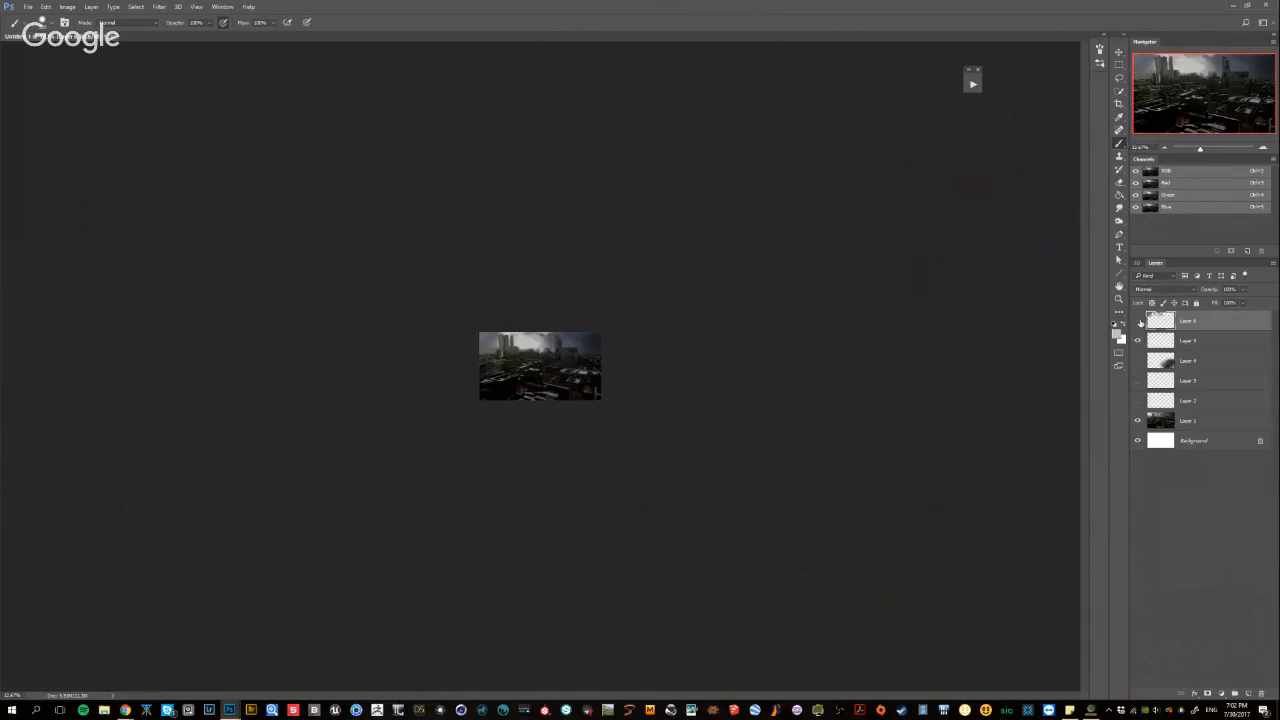
left_click(1137, 321)
left_click(1137, 321)
key("Delete")
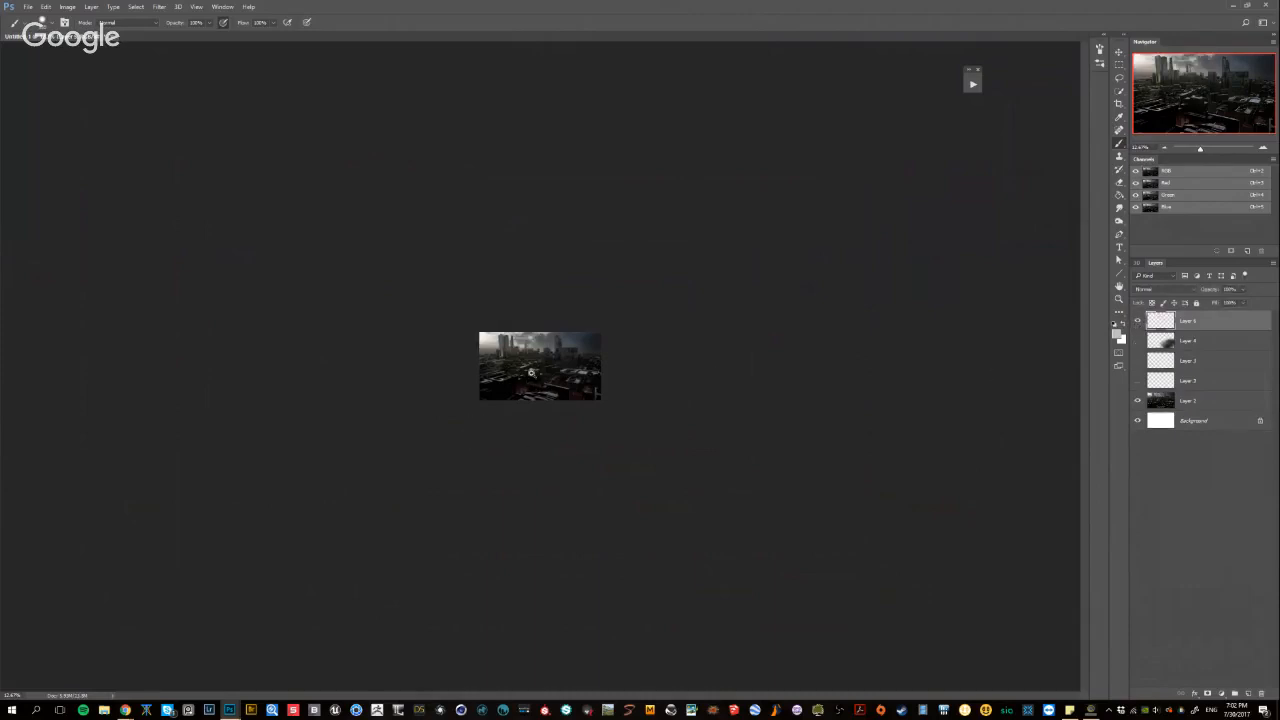
Examine the original city painting's overall composition and lighting, from thumbnail size up to a closer view
left_click_drag(532, 372, 606, 372)
left_click_drag(571, 349, 580, 349)
left_click_drag(549, 431, 579, 429)
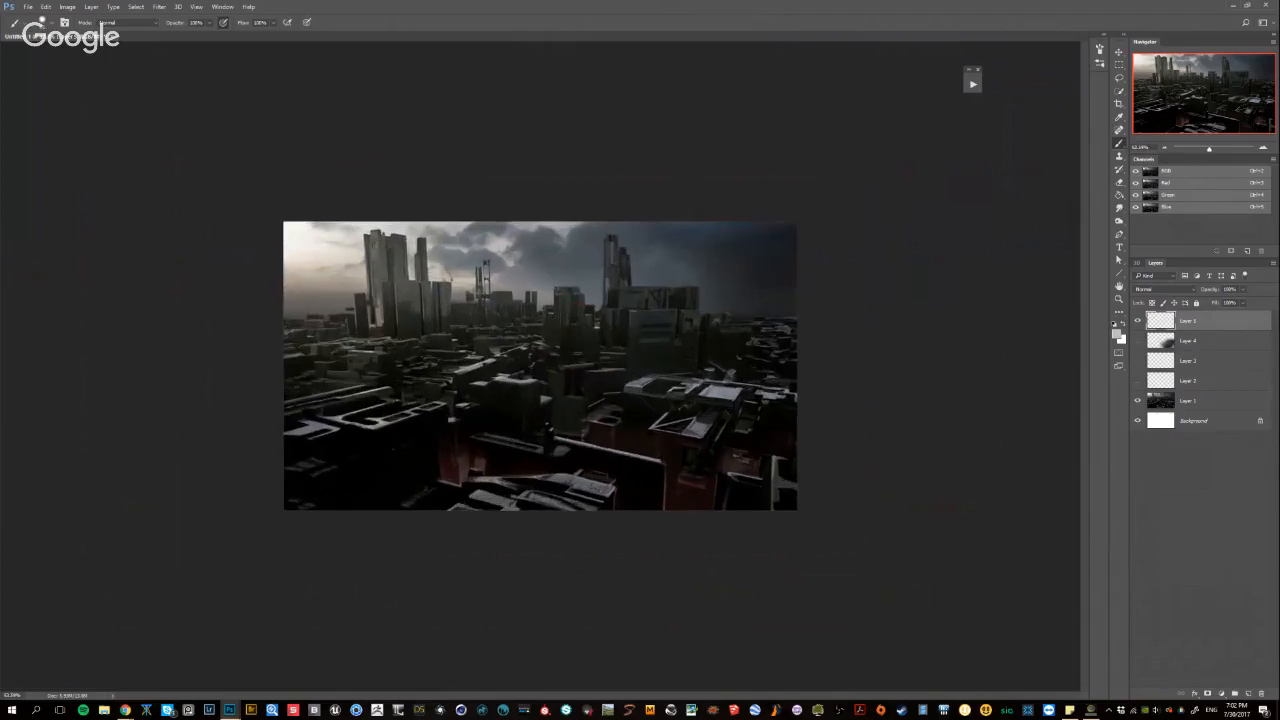
key("alt+Tab")
key("alt+Tab")
key("ctrl+plus")
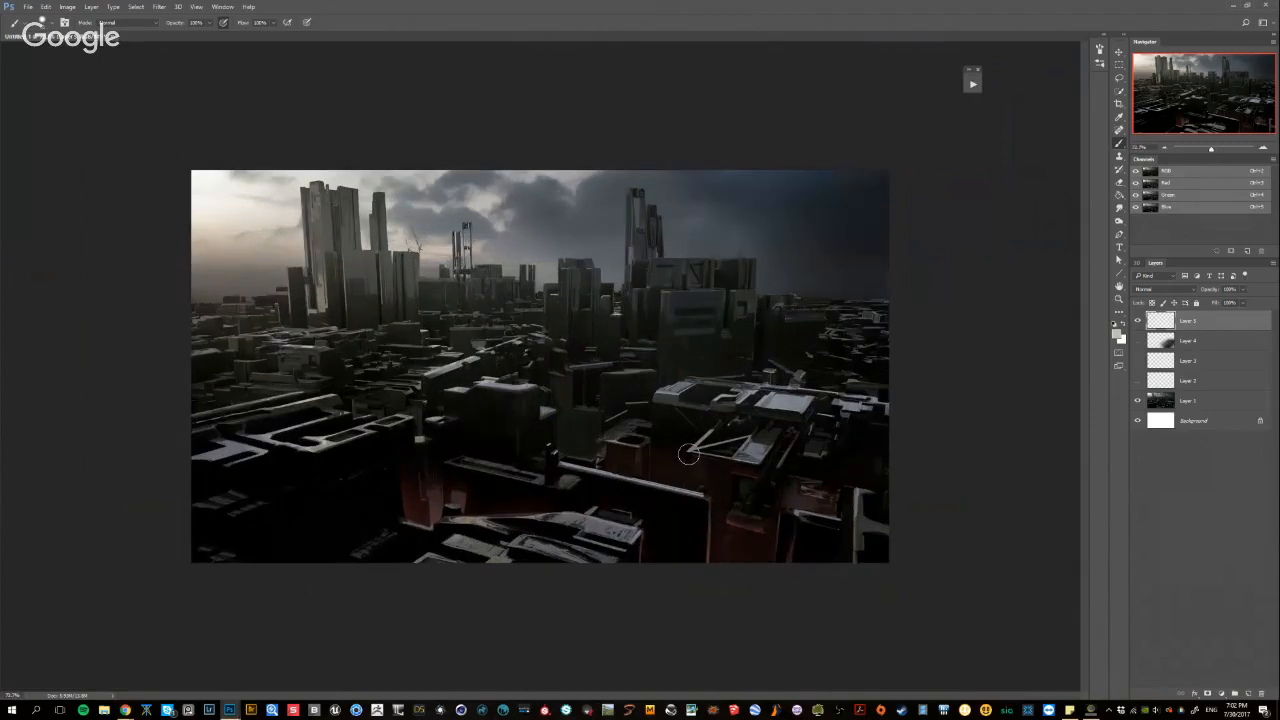
scroll(408, 371, "up", 1)
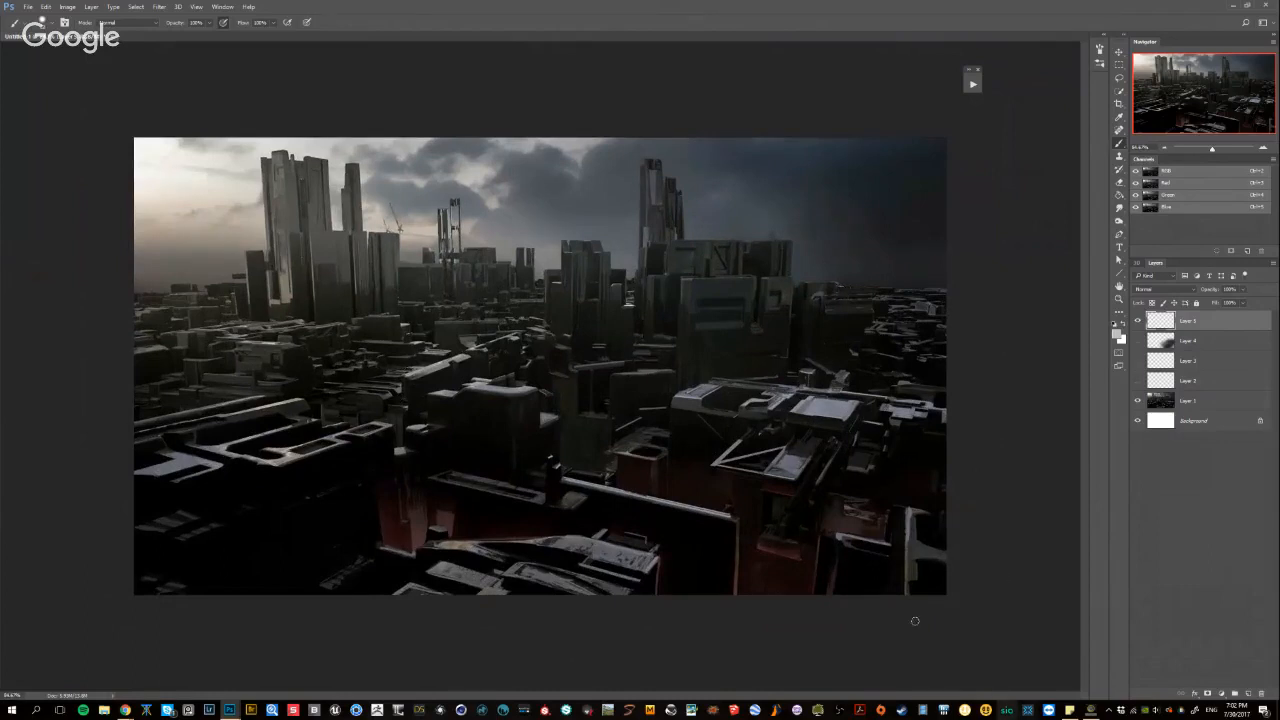
Switch to File Explorer
key("alt+Tab")
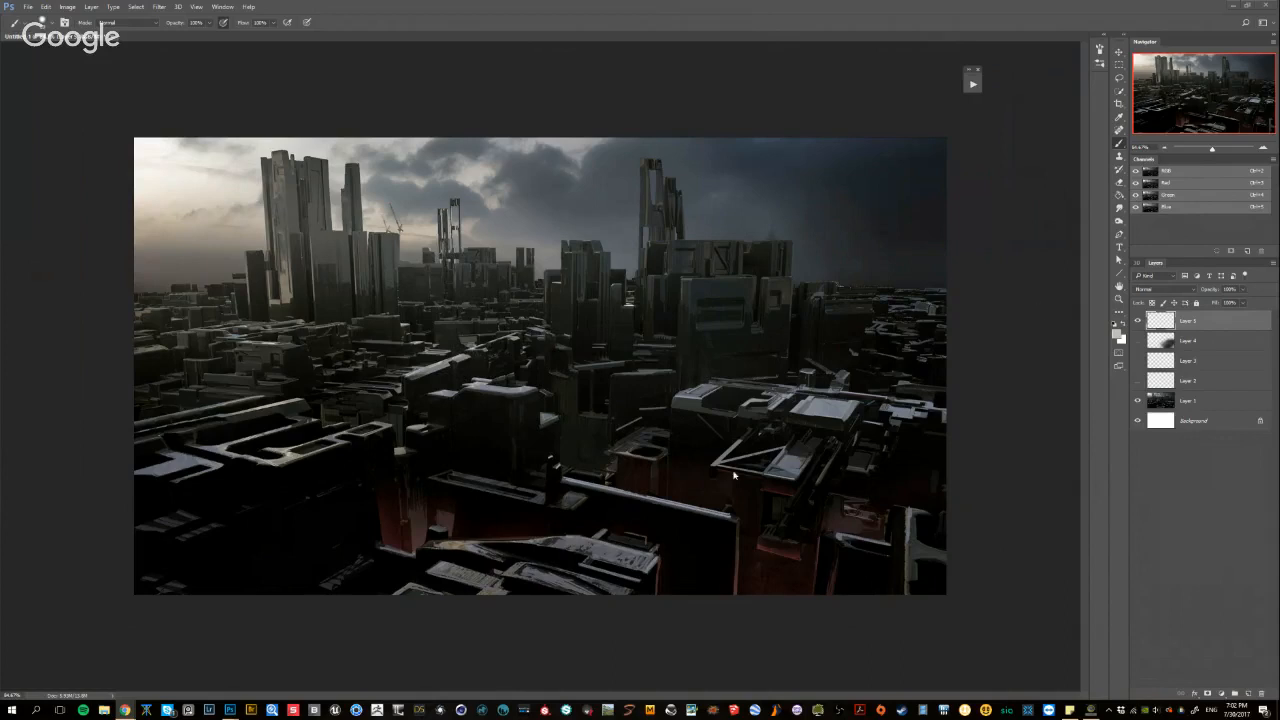
left_click(107, 714)
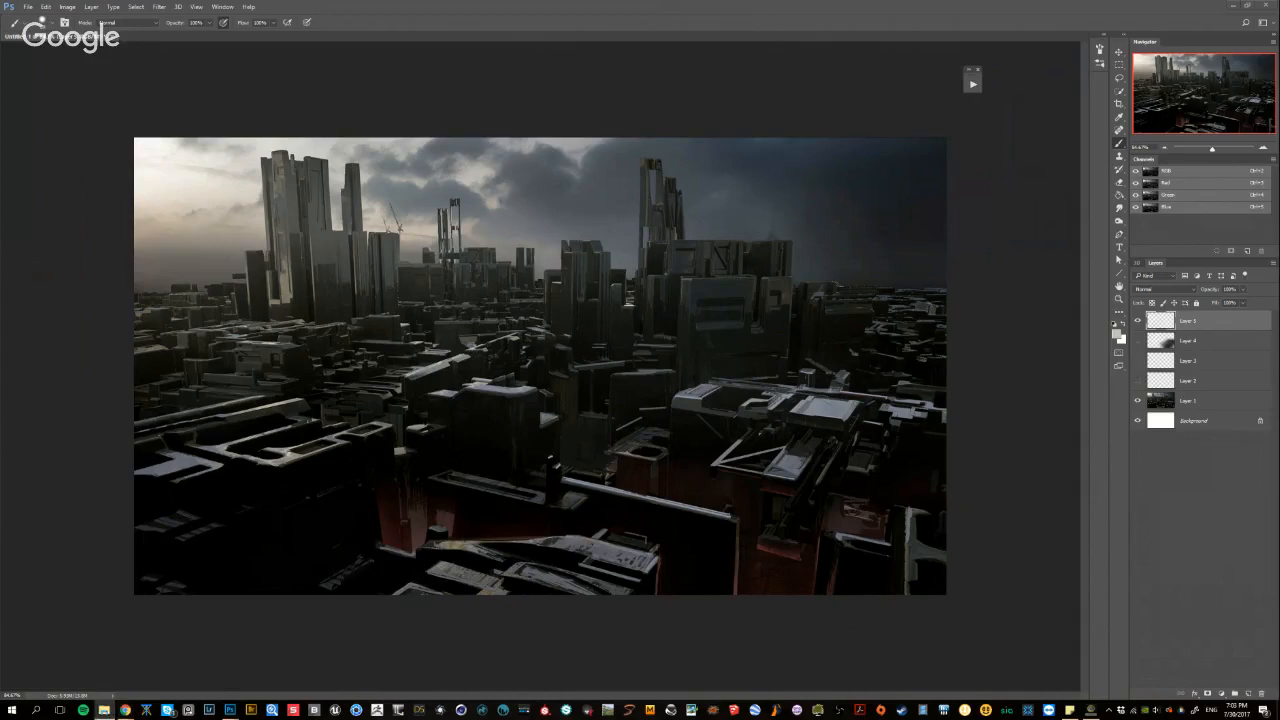